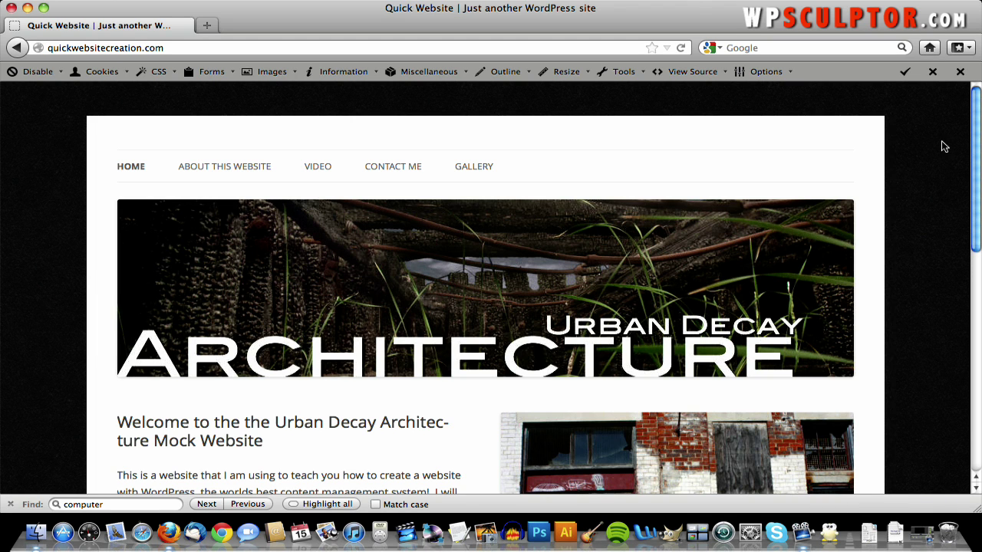
- Browse the home page, then open and scroll through the About This Website page
{"action": "scroll", "coordinate": [944, 147], "scroll_direction": "down", "scroll_amount": 1}
{"action": "scroll", "coordinate": [944, 146], "scroll_direction": "up", "scroll_amount": 1}
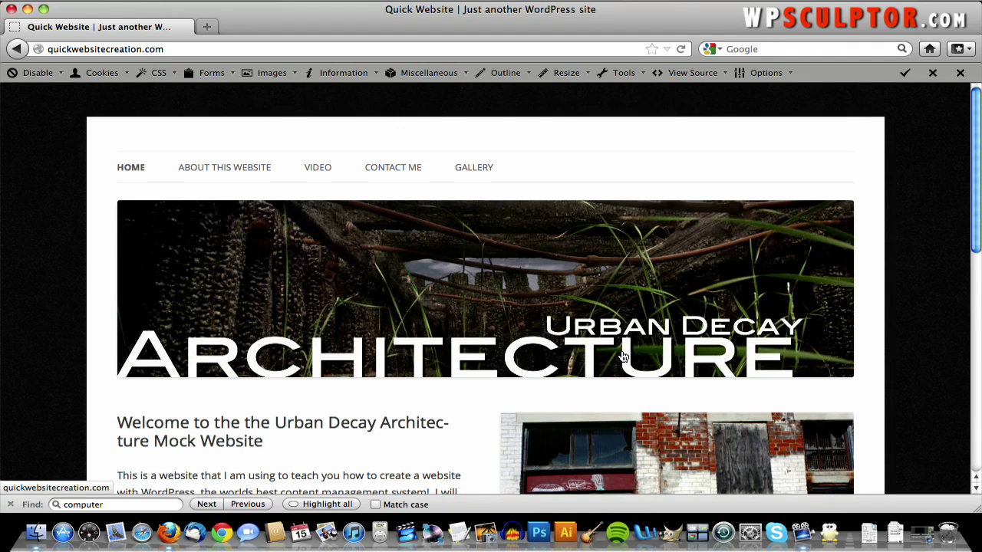
{"action": "scroll", "coordinate": [623, 355], "scroll_direction": "down", "scroll_amount": 4}
{"action": "scroll", "coordinate": [621, 350], "scroll_direction": "down", "scroll_amount": 7}
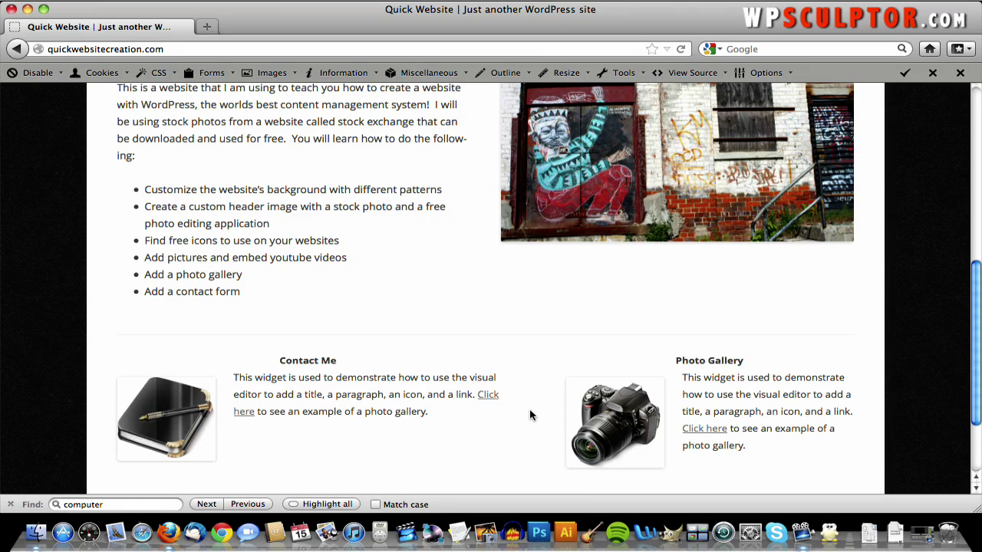
{"action": "scroll", "coordinate": [529, 416], "scroll_direction": "up", "scroll_amount": 1}
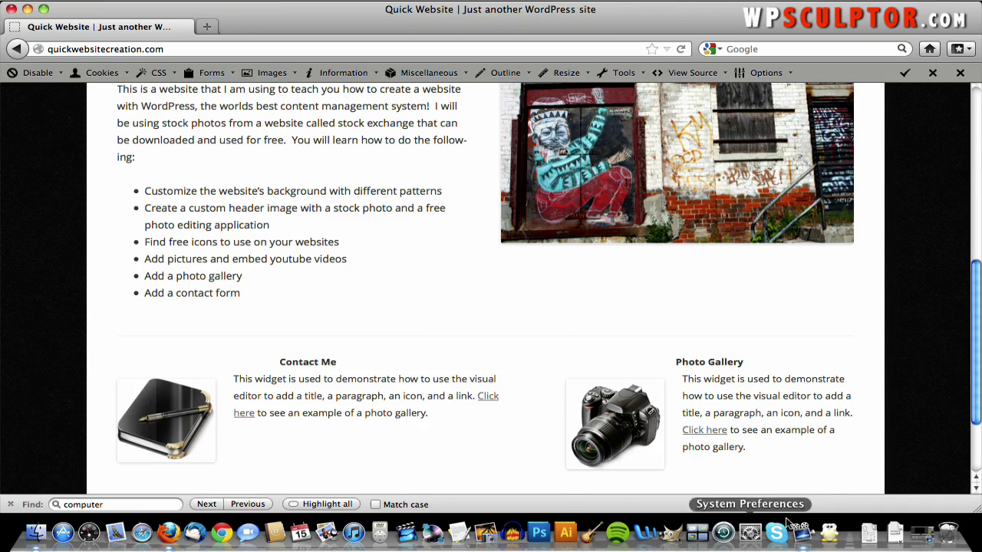
{"action": "scroll", "coordinate": [707, 343], "scroll_direction": "up", "scroll_amount": 5}
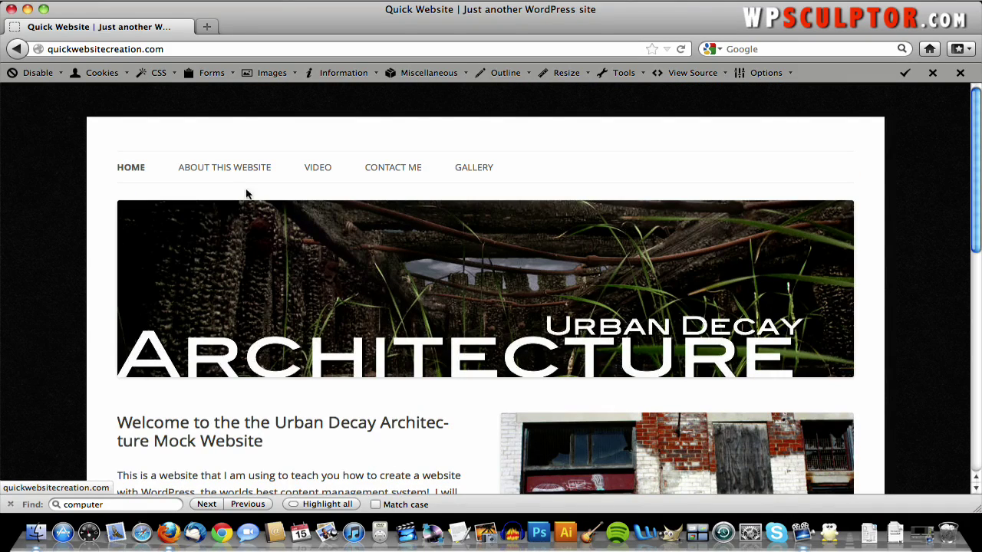
{"action": "left_click", "coordinate": [224, 168]}
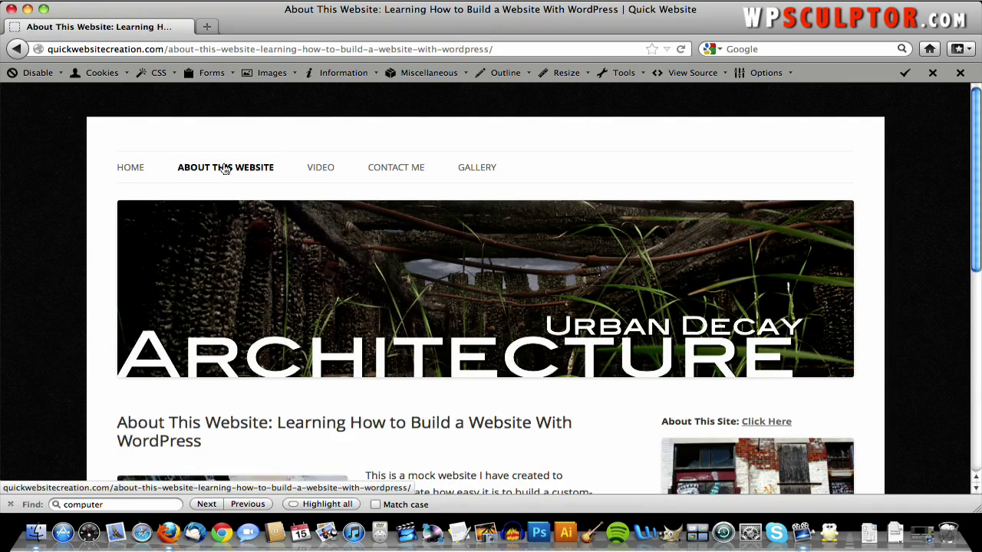
{"action": "scroll", "coordinate": [241, 225], "scroll_direction": "down", "scroll_amount": 3}
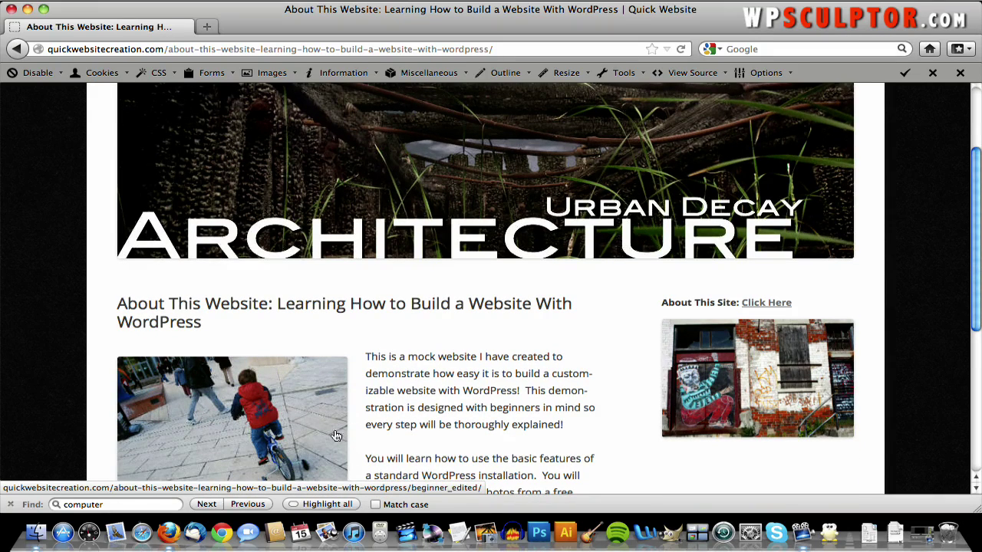
{"action": "scroll", "coordinate": [343, 386], "scroll_direction": "down", "scroll_amount": 2}
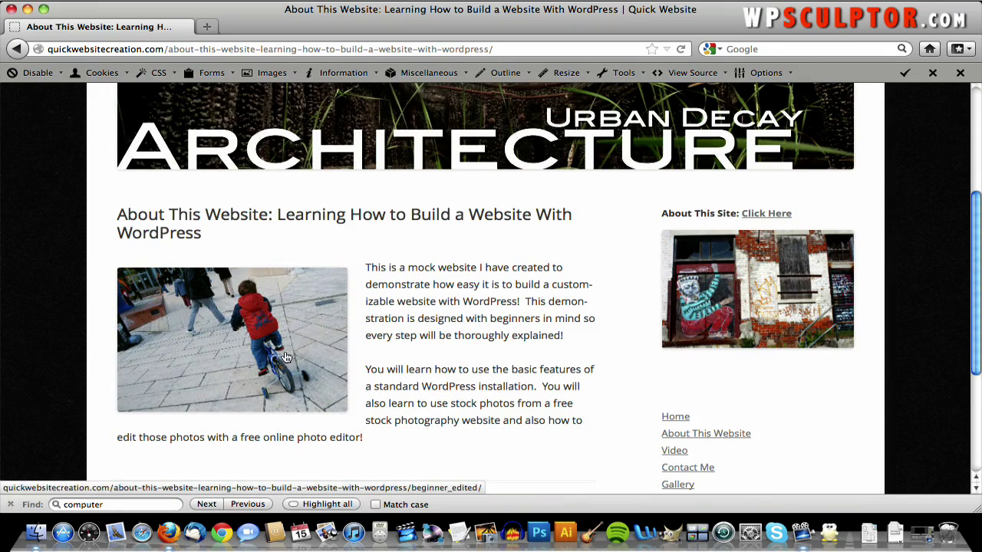
{"action": "scroll", "coordinate": [500, 317], "scroll_direction": "up", "scroll_amount": 5}
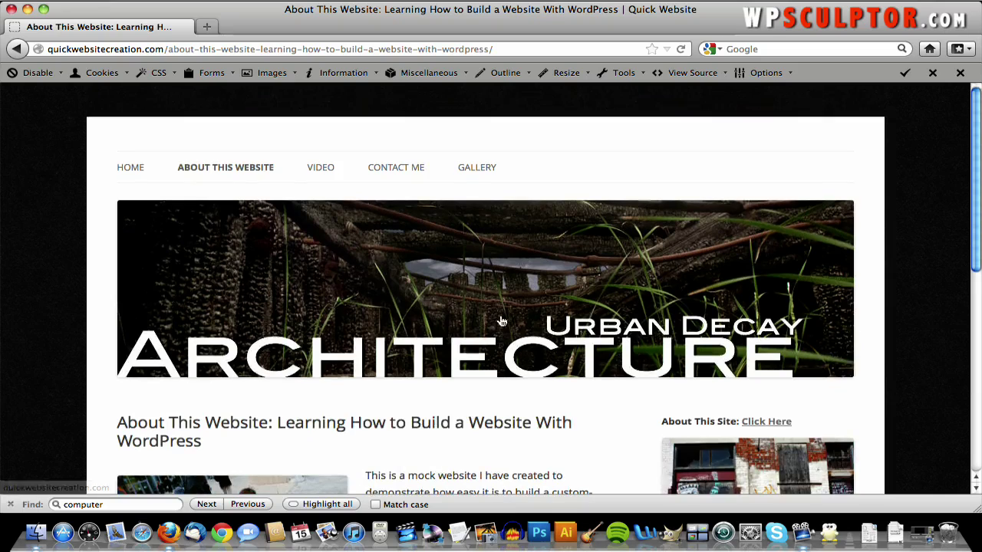
- Open the Video page and scroll through its content
{"action": "left_click", "coordinate": [326, 166]}
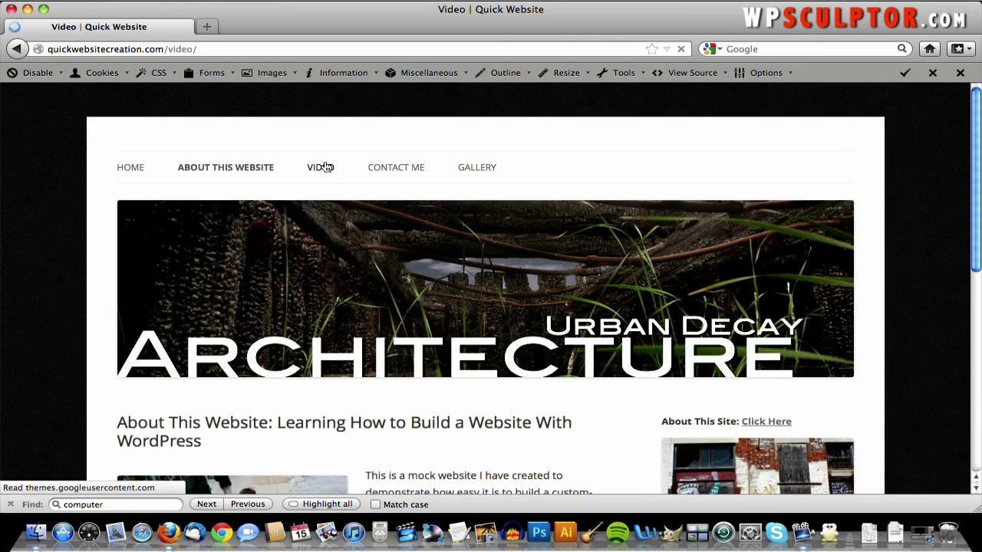
{"action": "scroll", "coordinate": [326, 167], "scroll_direction": "down", "scroll_amount": 5}
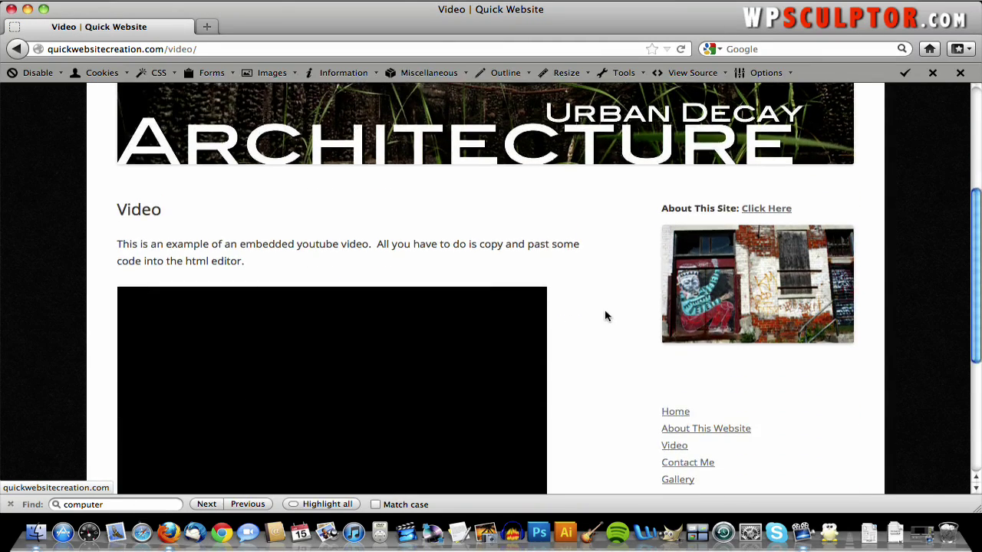
{"action": "scroll", "coordinate": [592, 276], "scroll_direction": "down", "scroll_amount": 2}
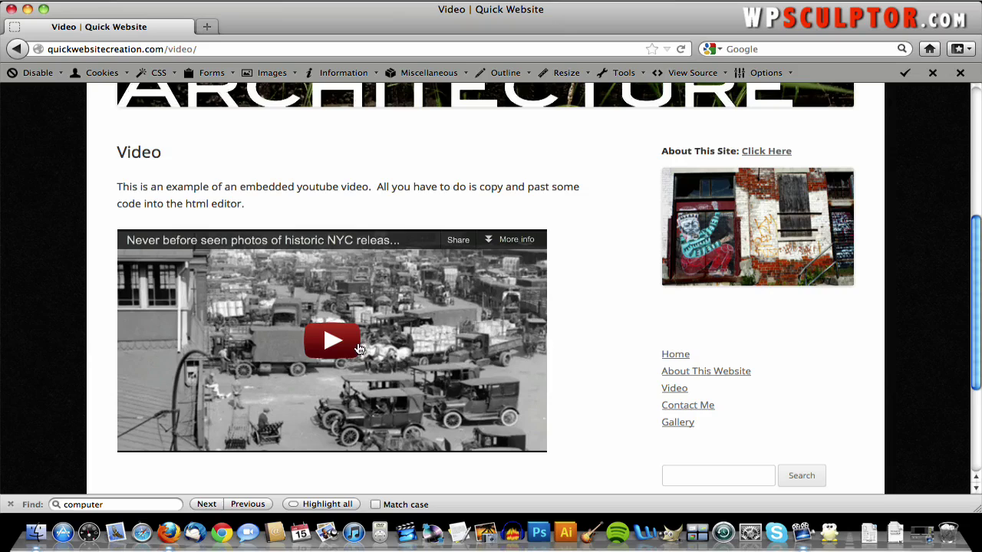
{"action": "scroll", "coordinate": [544, 347], "scroll_direction": "up", "scroll_amount": 7}
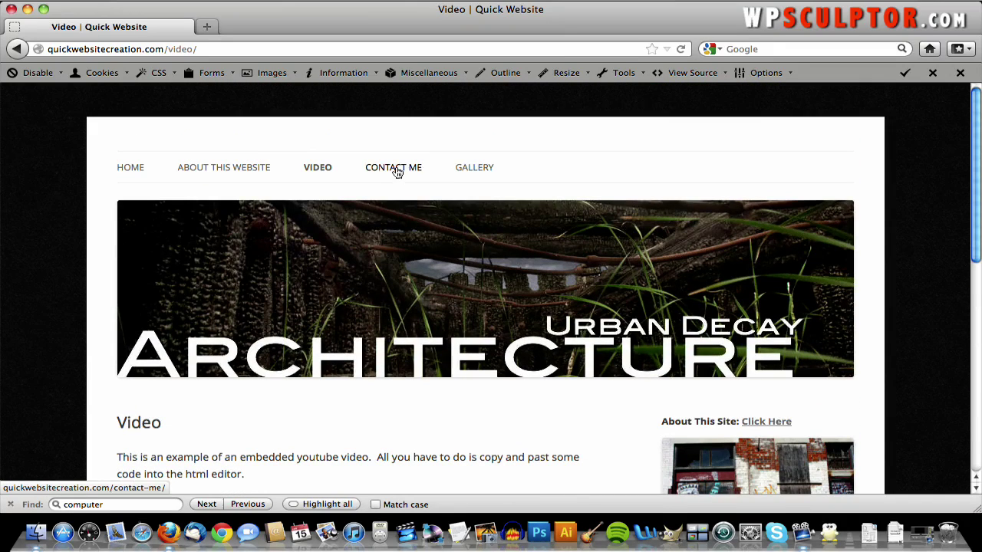
- Open the Contact Me page and scroll through its contact form
{"action": "left_click", "coordinate": [393, 168]}
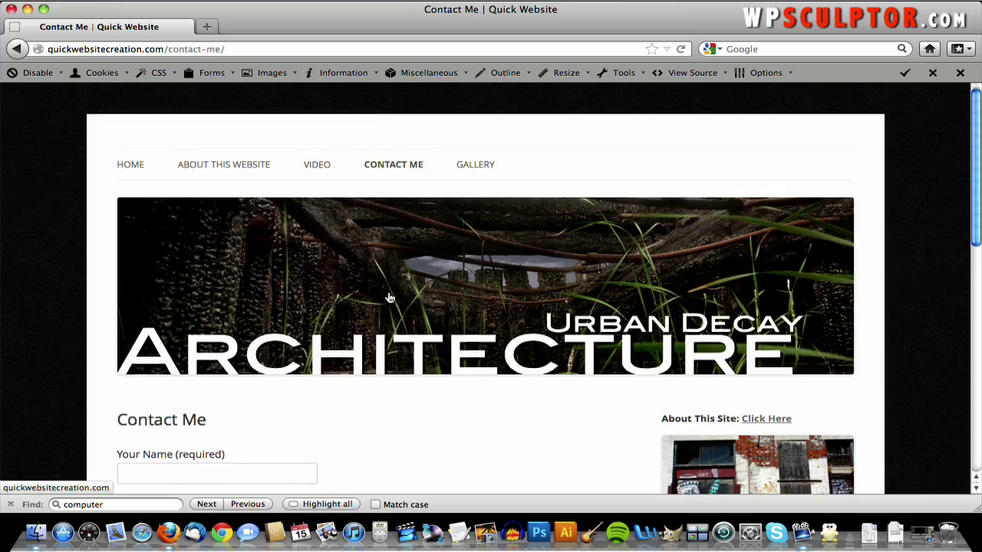
{"action": "scroll", "coordinate": [388, 296], "scroll_direction": "down", "scroll_amount": 5}
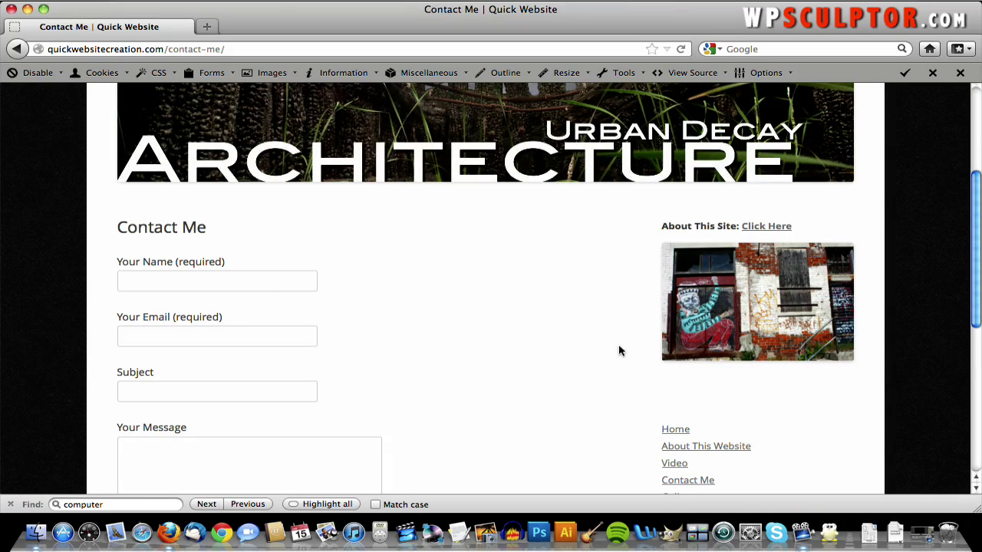
{"action": "scroll", "coordinate": [397, 345], "scroll_direction": "down", "scroll_amount": 8}
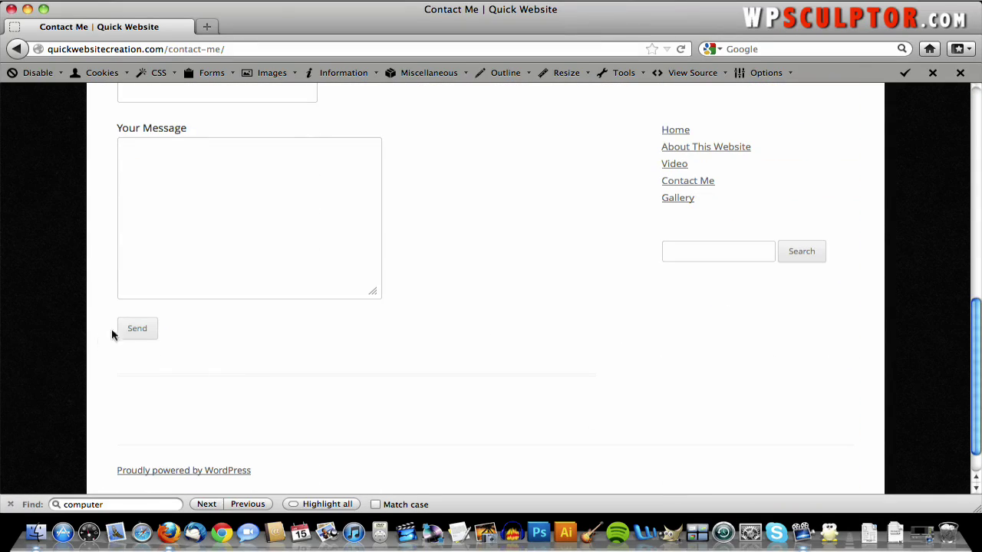
{"action": "scroll", "coordinate": [322, 351], "scroll_direction": "up", "scroll_amount": 6}
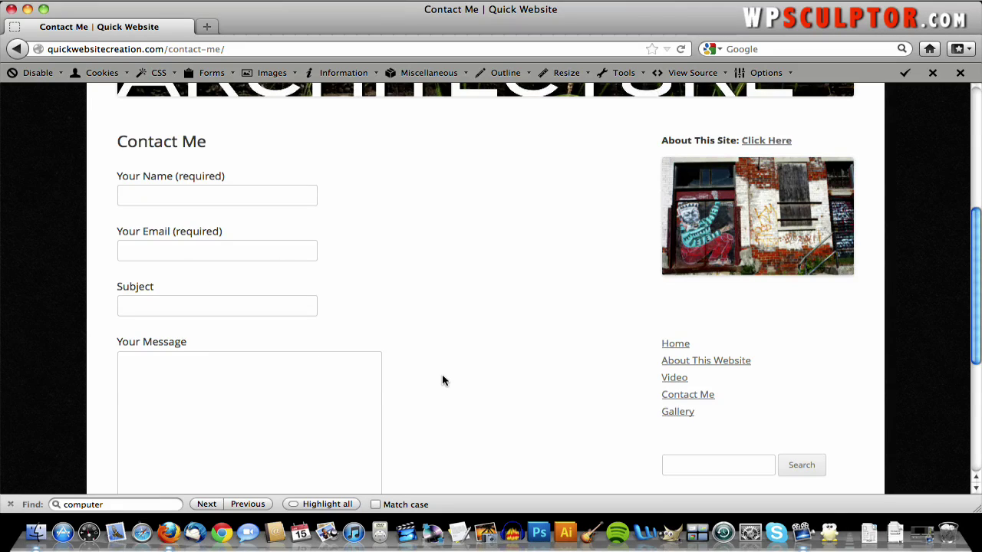
{"action": "scroll", "coordinate": [443, 381], "scroll_direction": "up", "scroll_amount": 3}
{"action": "scroll", "coordinate": [443, 380], "scroll_direction": "up", "scroll_amount": 5}
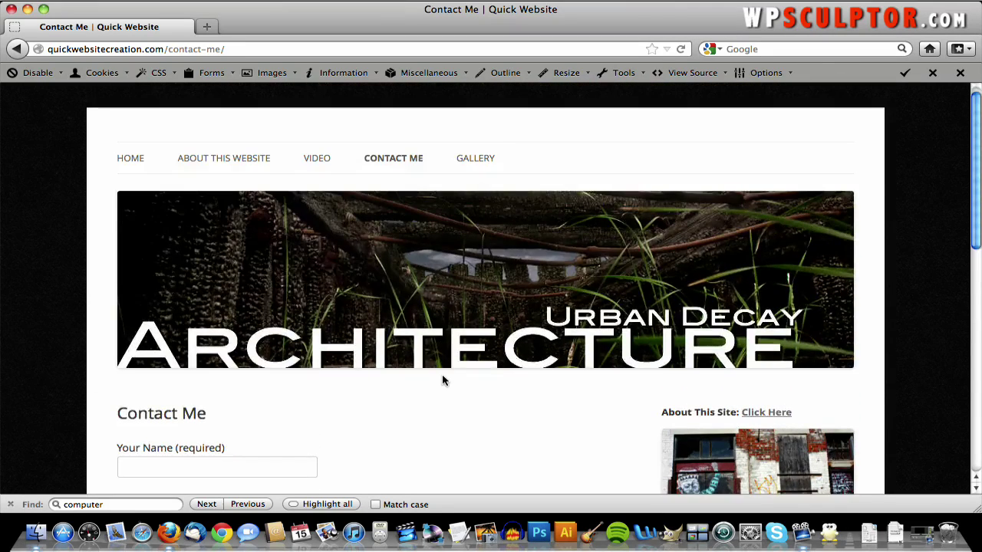
- Open the Gallery page and step through the first four enlarged photos
{"action": "left_click", "coordinate": [490, 158]}
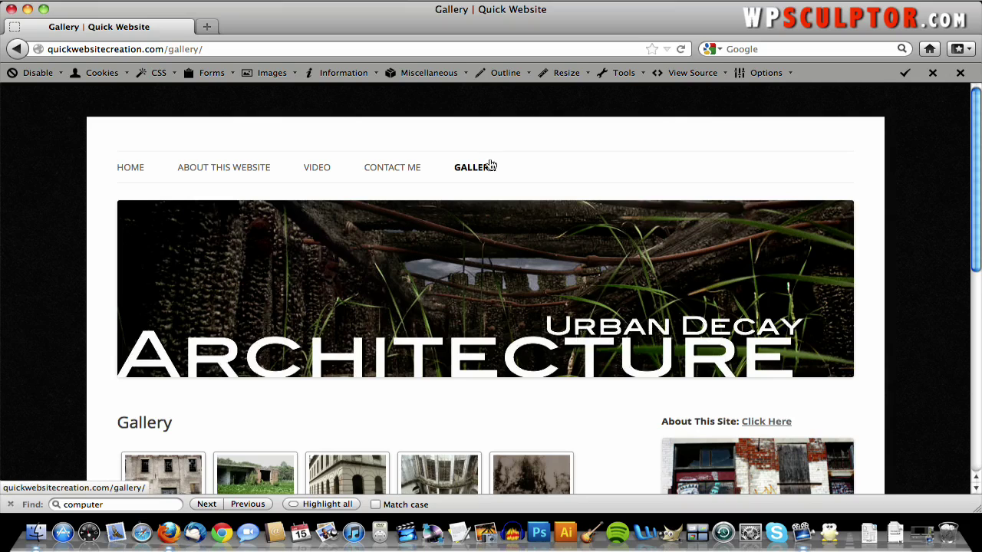
{"action": "scroll", "coordinate": [467, 270], "scroll_direction": "down", "scroll_amount": 2}
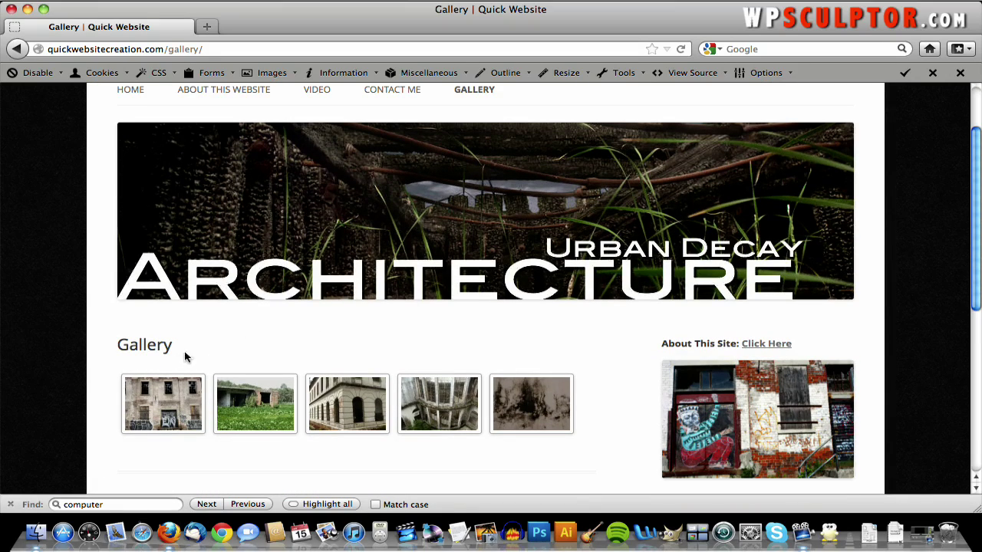
{"action": "left_click", "coordinate": [161, 396]}
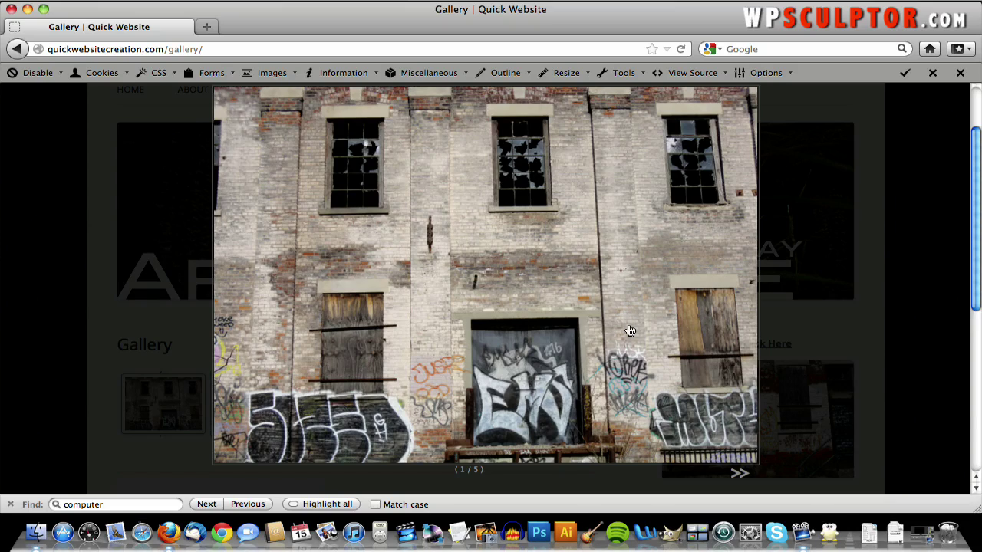
{"action": "left_click", "coordinate": [739, 473]}
{"action": "left_click", "coordinate": [739, 474]}
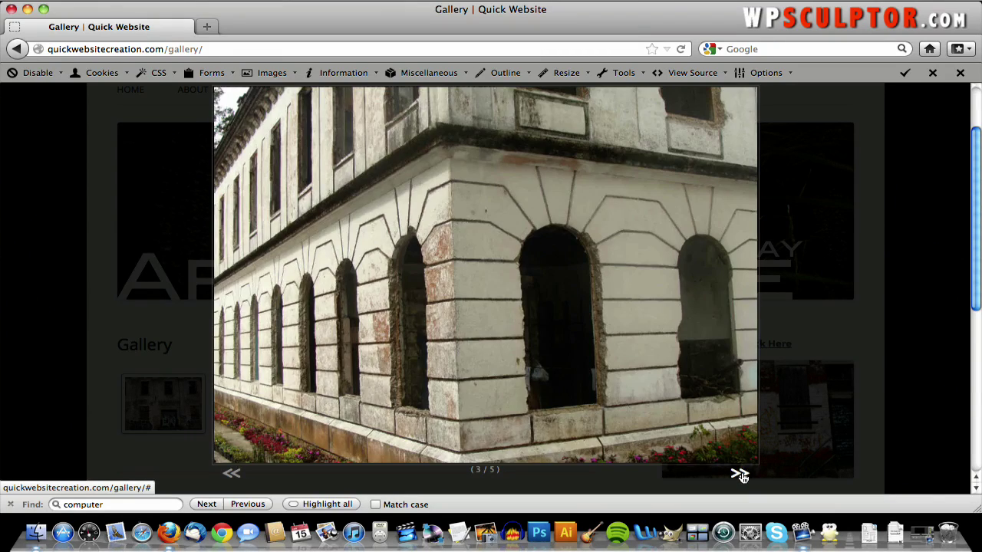
{"action": "left_click", "coordinate": [739, 475]}
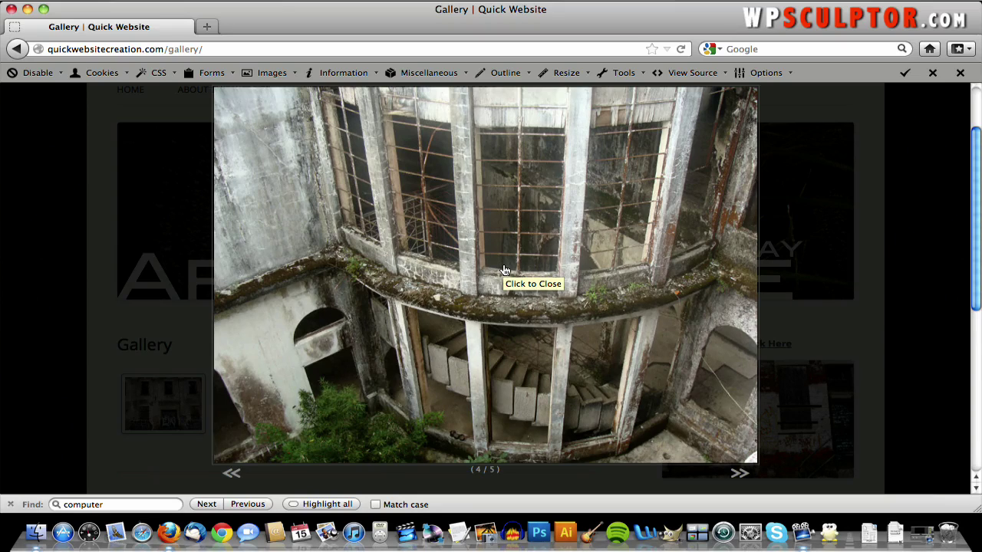
- Close the enlarged photo and scroll through the gallery thumbnails
{"action": "left_click", "coordinate": [573, 347]}
{"action": "scroll", "coordinate": [590, 350], "scroll_direction": "down", "scroll_amount": 3}
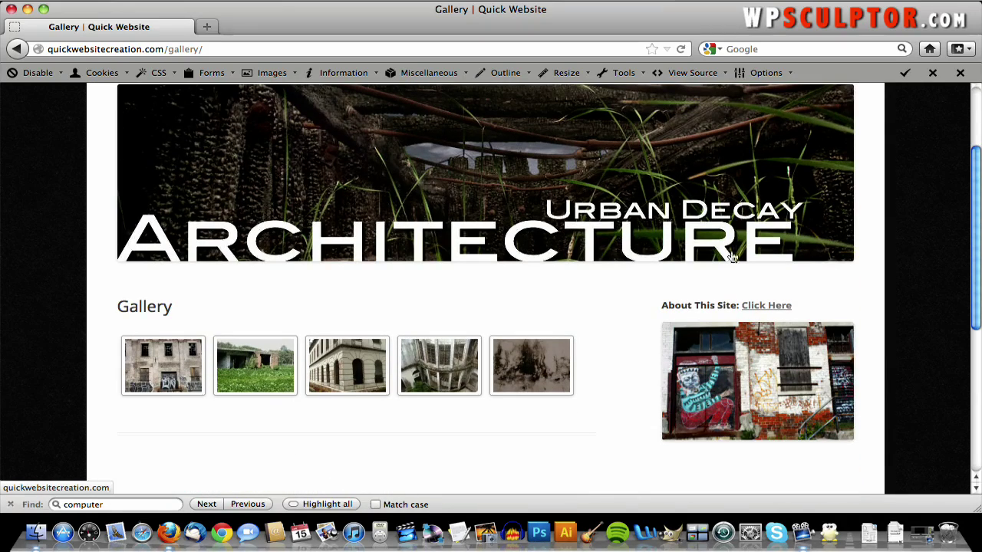
{"action": "scroll", "coordinate": [631, 325], "scroll_direction": "down", "scroll_amount": 4}
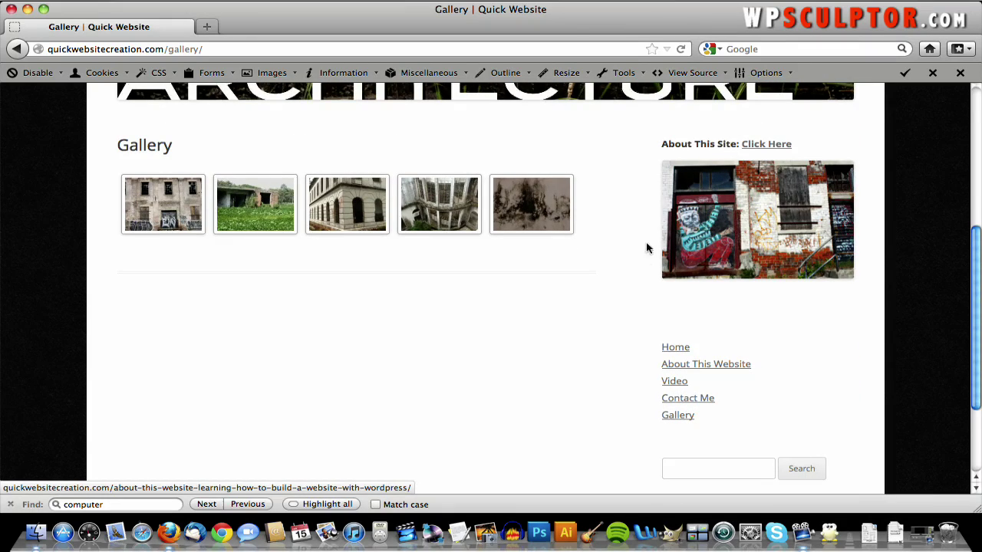
{"action": "scroll", "coordinate": [646, 247], "scroll_direction": "down", "scroll_amount": 1}
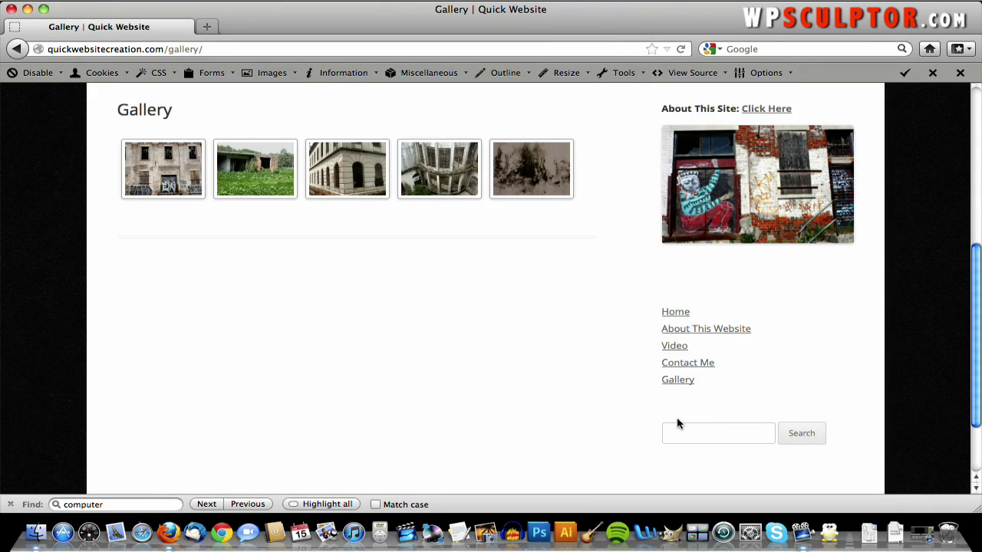
{"action": "scroll", "coordinate": [677, 420], "scroll_direction": "up", "scroll_amount": 5}
{"action": "scroll", "coordinate": [610, 364], "scroll_direction": "down", "scroll_amount": 4}
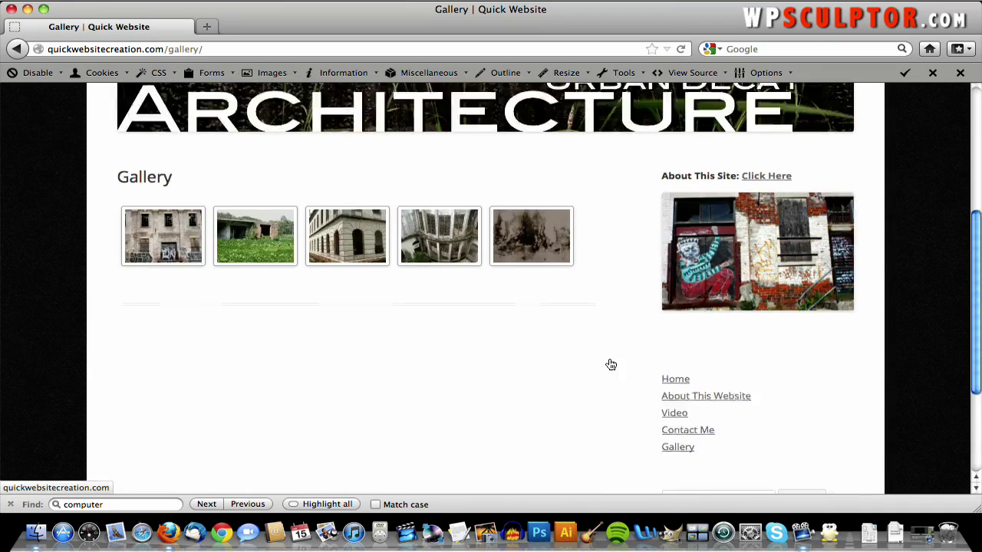
{"action": "scroll", "coordinate": [610, 364], "scroll_direction": "down", "scroll_amount": 4}
{"action": "scroll", "coordinate": [610, 364], "scroll_direction": "up", "scroll_amount": 8}
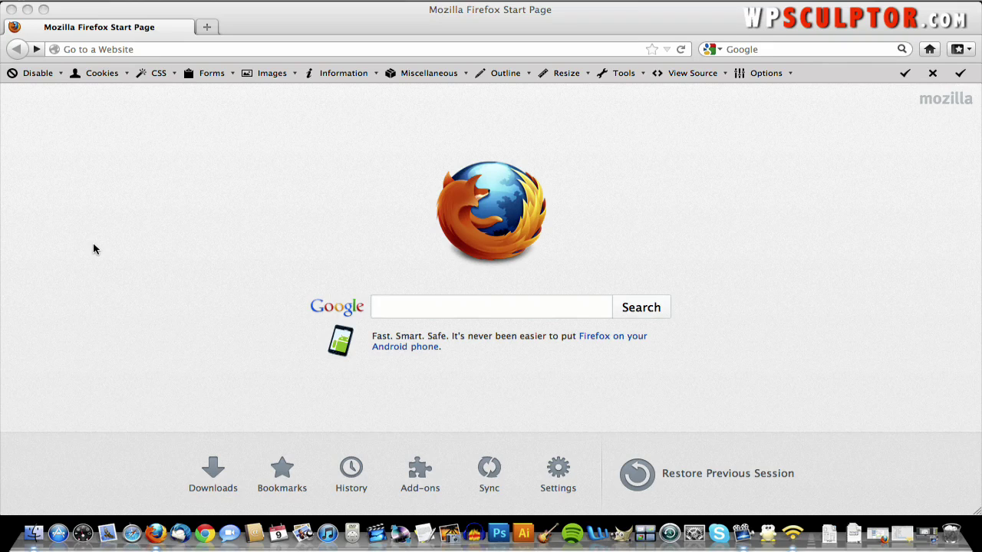
- Go to hostgator.com and view the Hatchling, Baby and Business web hosting plans
{"action": "left_click", "coordinate": [189, 51]}
{"action": "type", "text": "hostgator.com/"}
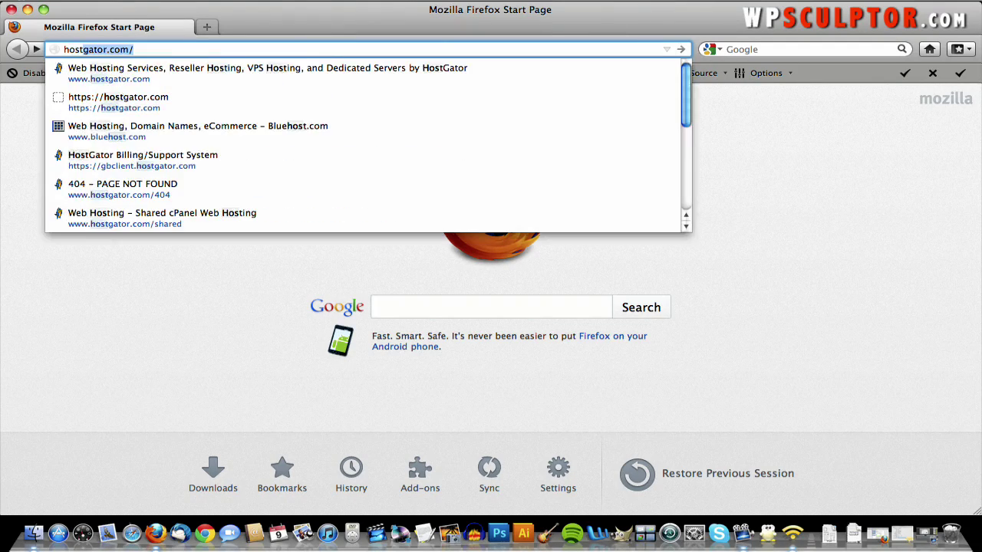
{"action": "key", "text": "Return"}
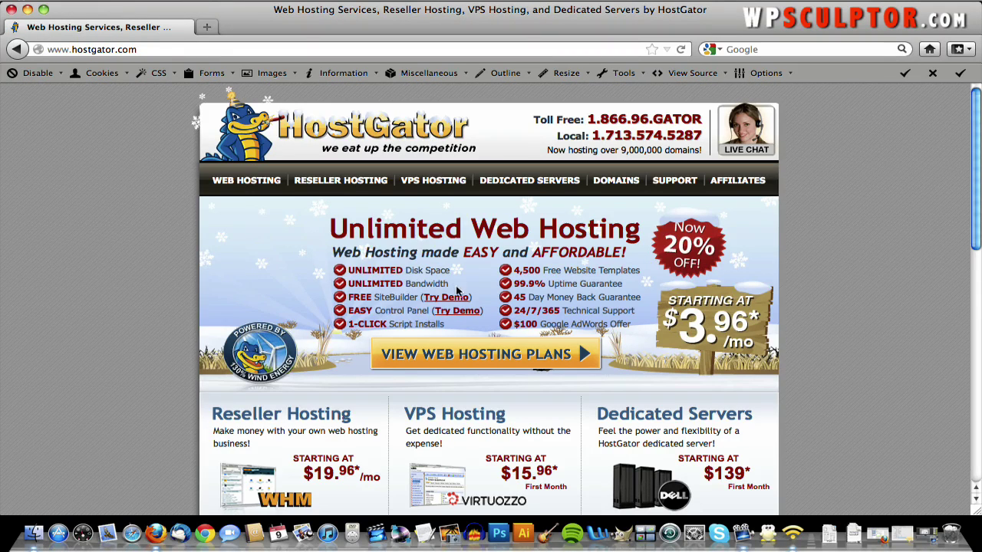
{"action": "left_click", "coordinate": [470, 349]}
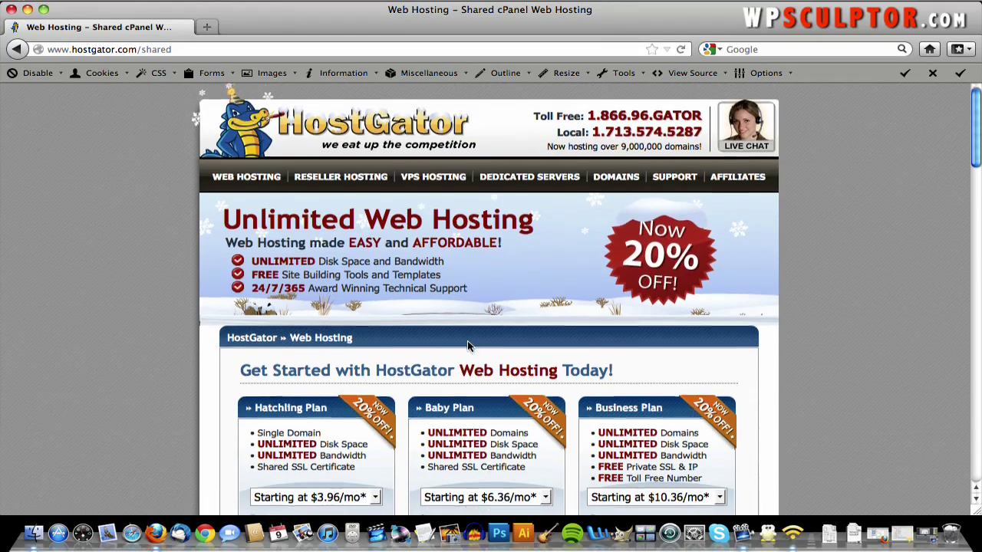
{"action": "scroll", "coordinate": [470, 345], "scroll_direction": "down", "scroll_amount": 5}
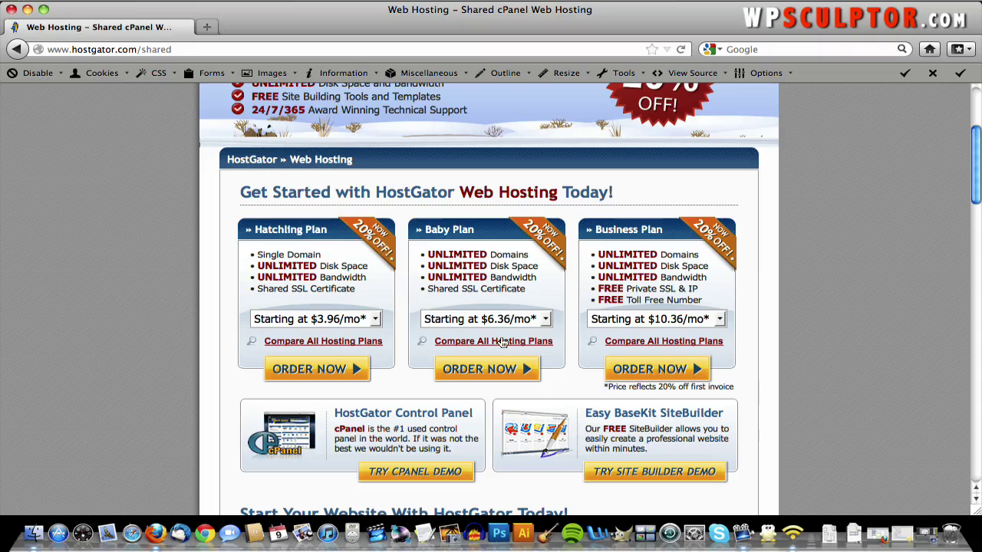
- Choose Order Now under a shared hosting plan to reach the Choose a Domain signup page
{"action": "left_click", "coordinate": [499, 376]}
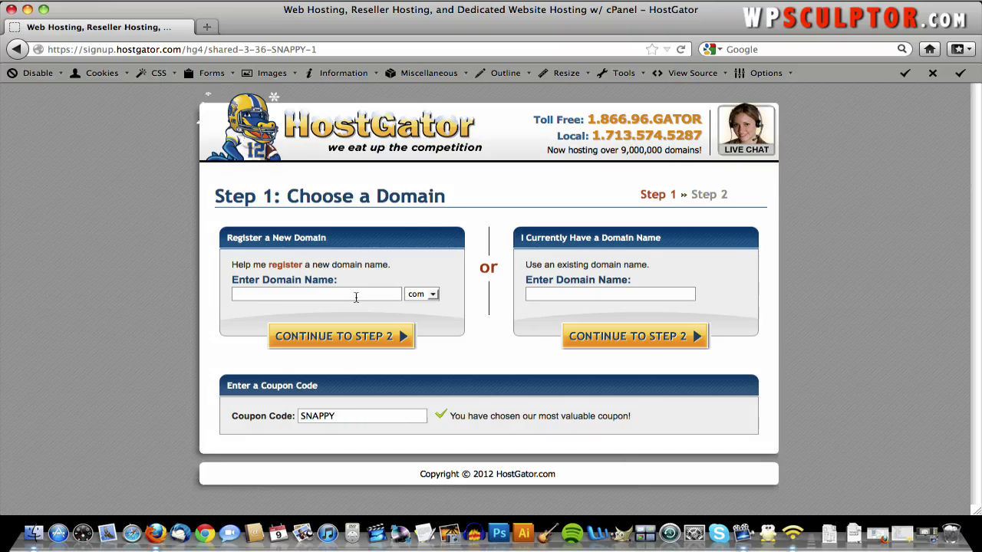
- Enter quickwebsitecreations as the new domain name, keeping the .com extension
{"action": "type", "text": "quickwe"}
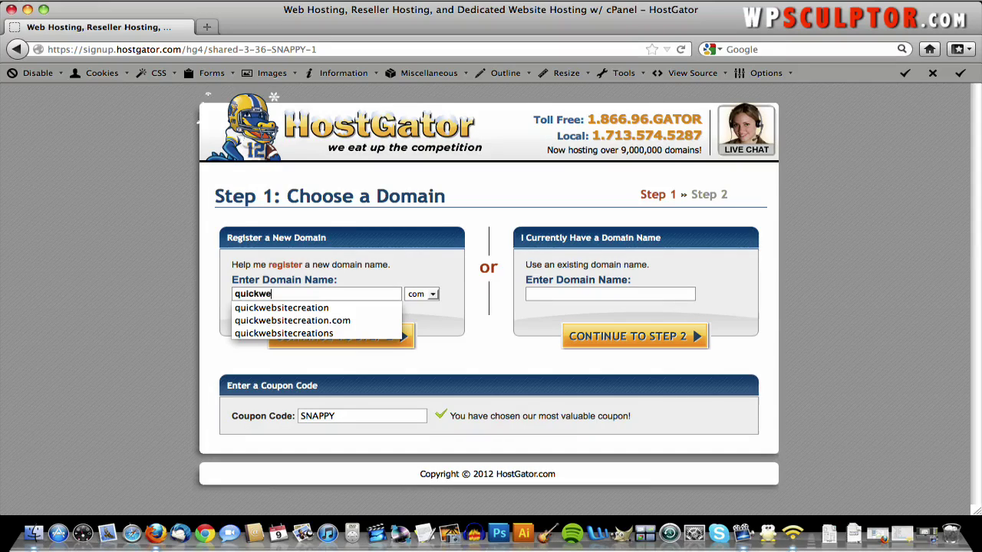
{"action": "type", "text": "bsitecreations"}
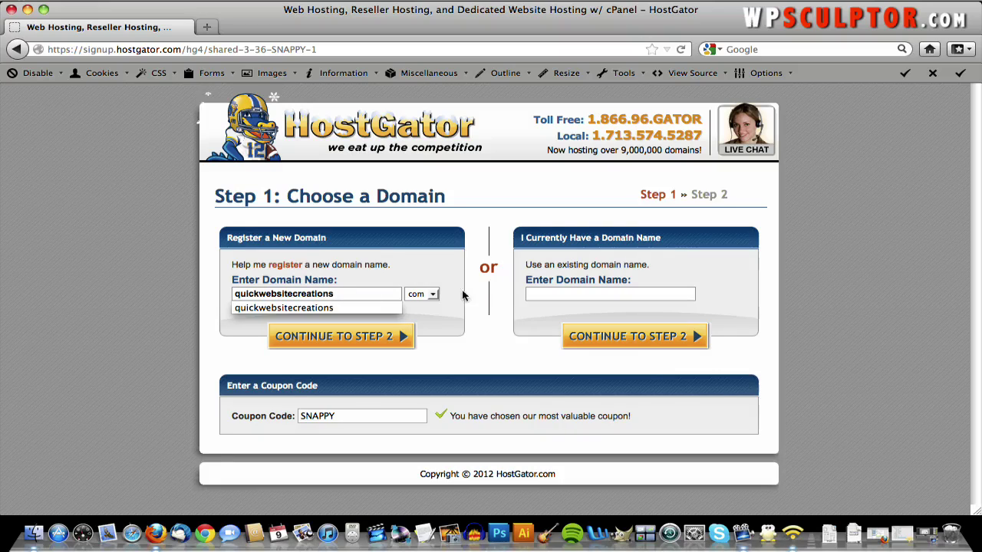
{"action": "left_click", "coordinate": [435, 295]}
{"action": "left_click", "coordinate": [434, 294]}
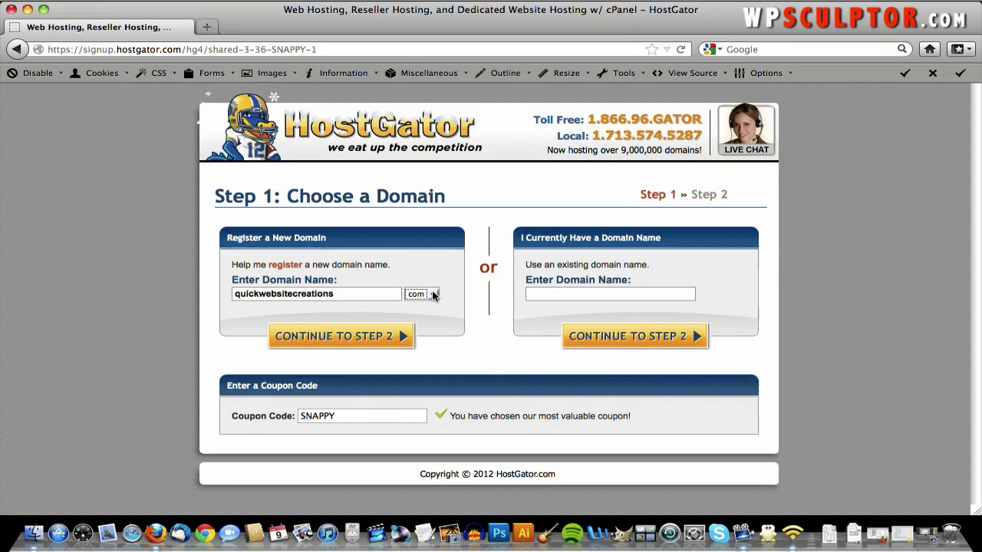
{"action": "left_click", "coordinate": [433, 295]}
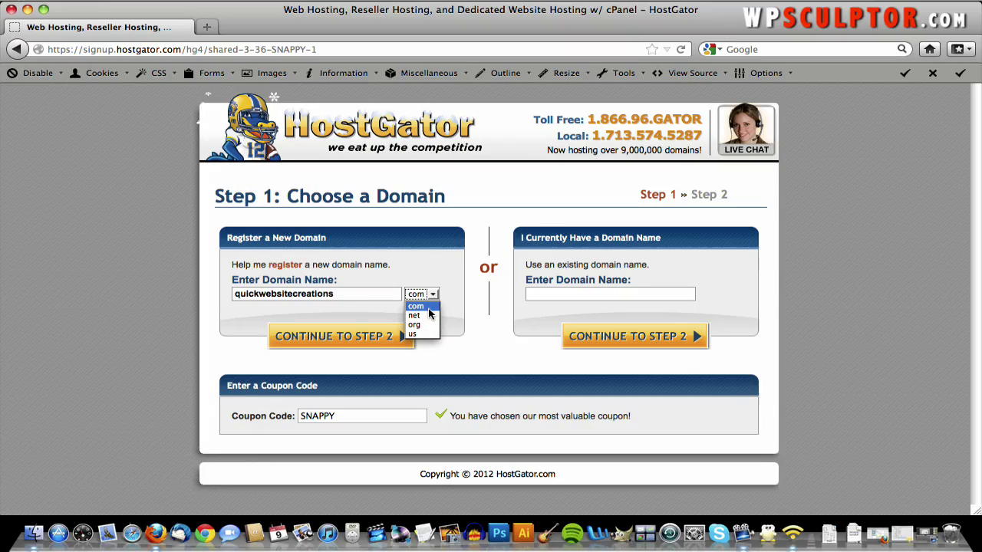
{"action": "left_click", "coordinate": [429, 308]}
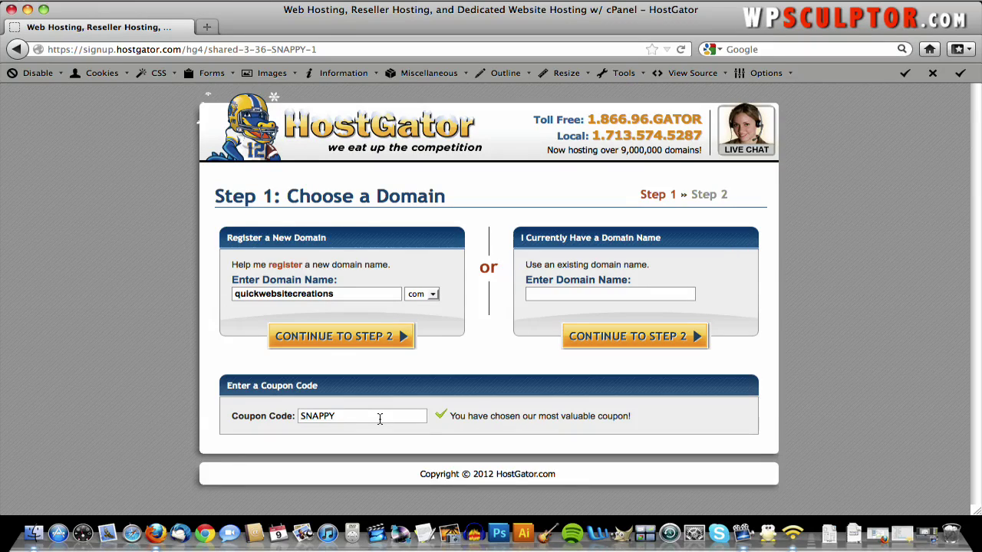
- Replace the SNAPPY coupon code with wpsculptor1cent
{"action": "double_click", "coordinate": [379, 418]}
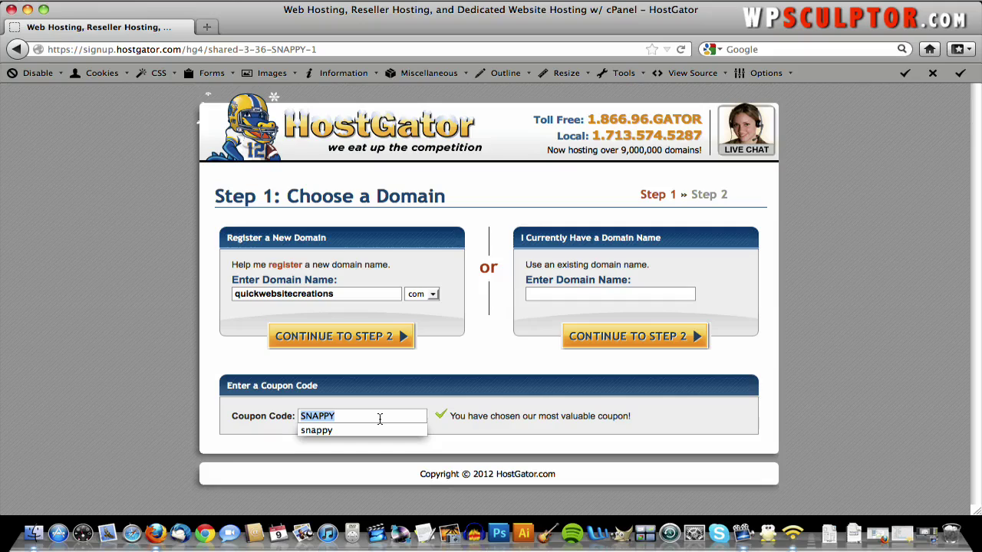
{"action": "type", "text": "wps"}
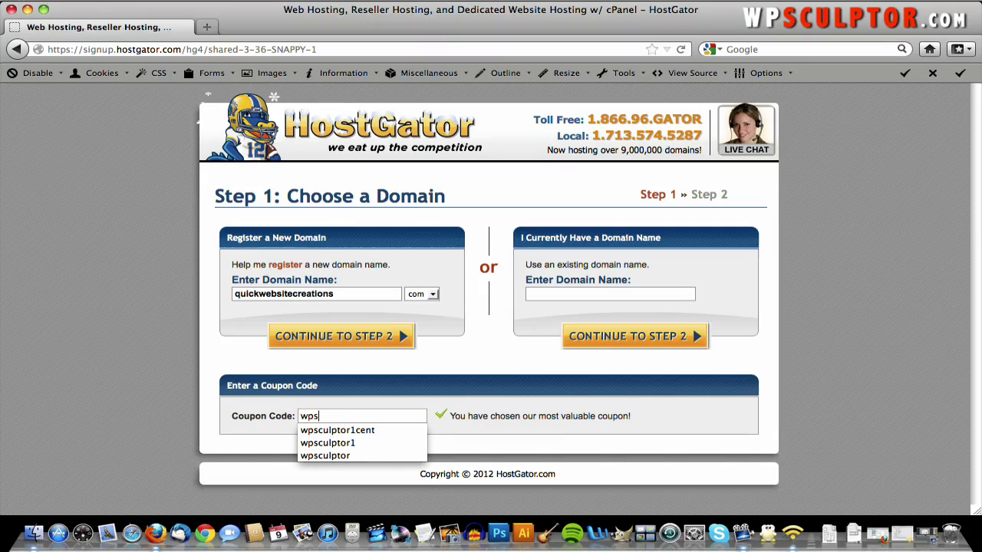
{"action": "type", "text": "culptor1cent"}
{"action": "left_click", "coordinate": [431, 411]}
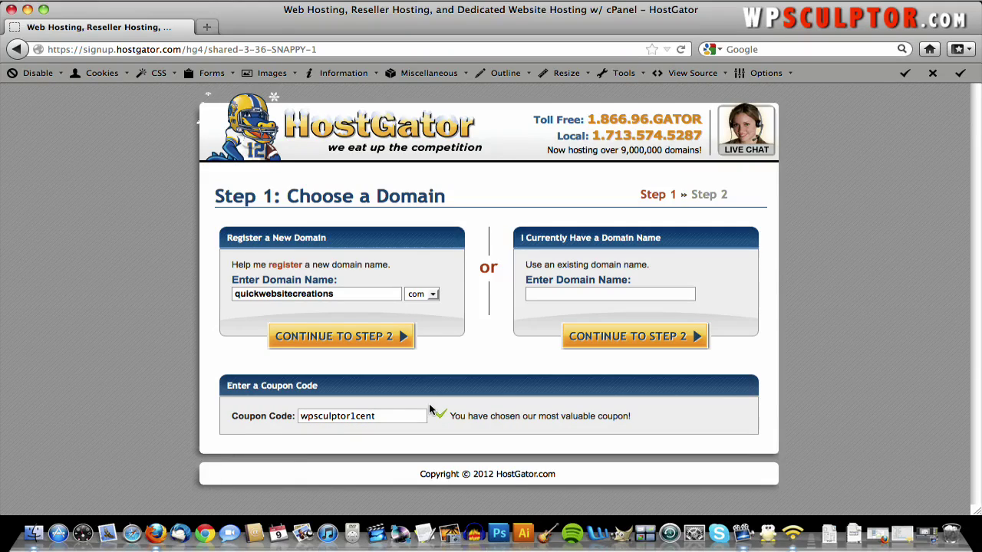
{"action": "double_click", "coordinate": [381, 418]}
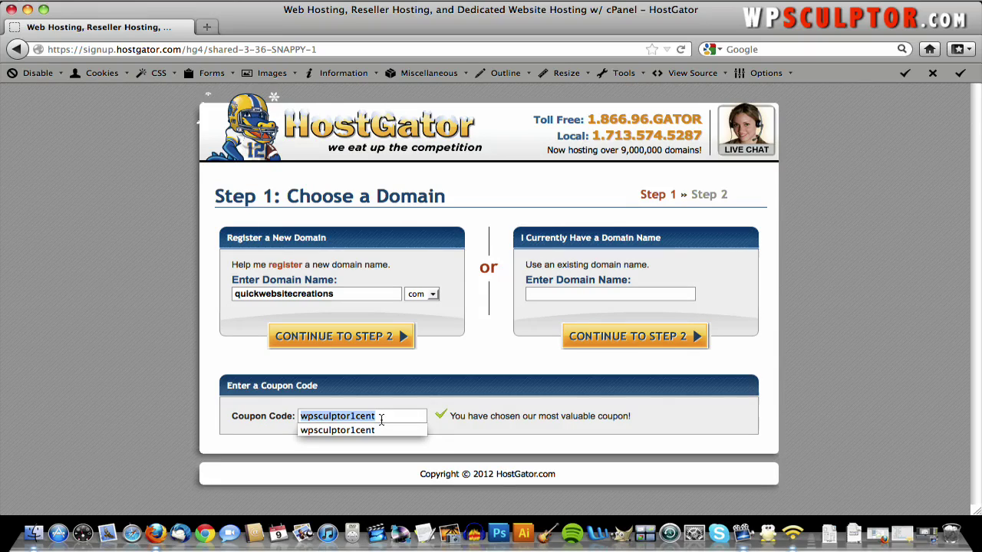
{"action": "type", "text": "wpscul"}
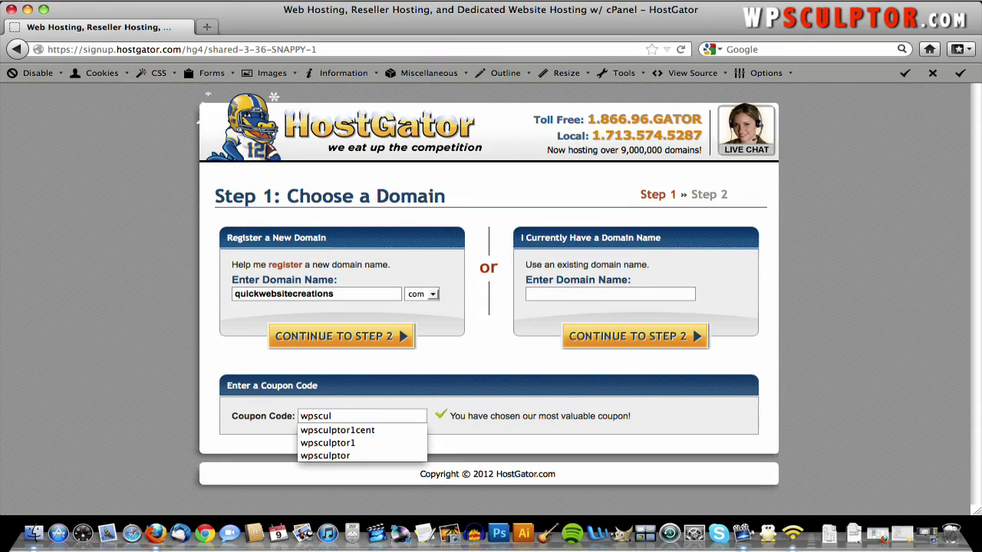
{"action": "type", "text": "ptor25"}
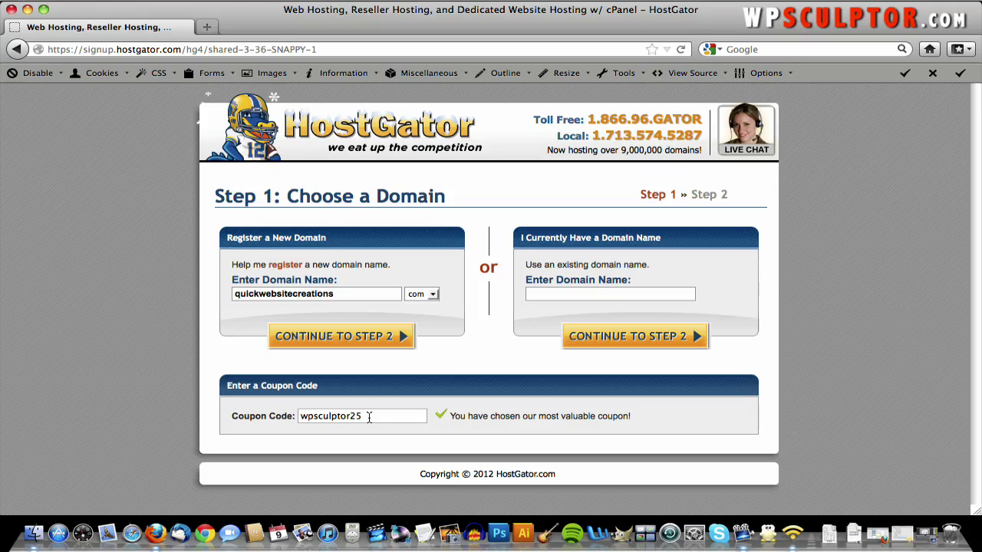
{"action": "left_click", "coordinate": [369, 416]}
{"action": "key", "text": "BackSpace"}
{"action": "key", "text": "BackSpace"}
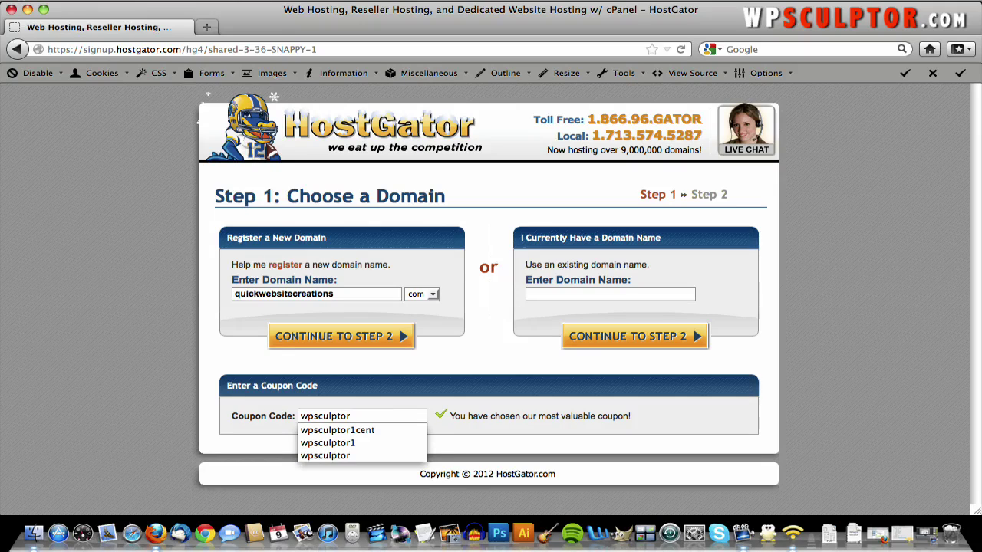
{"action": "type", "text": "1cent"}
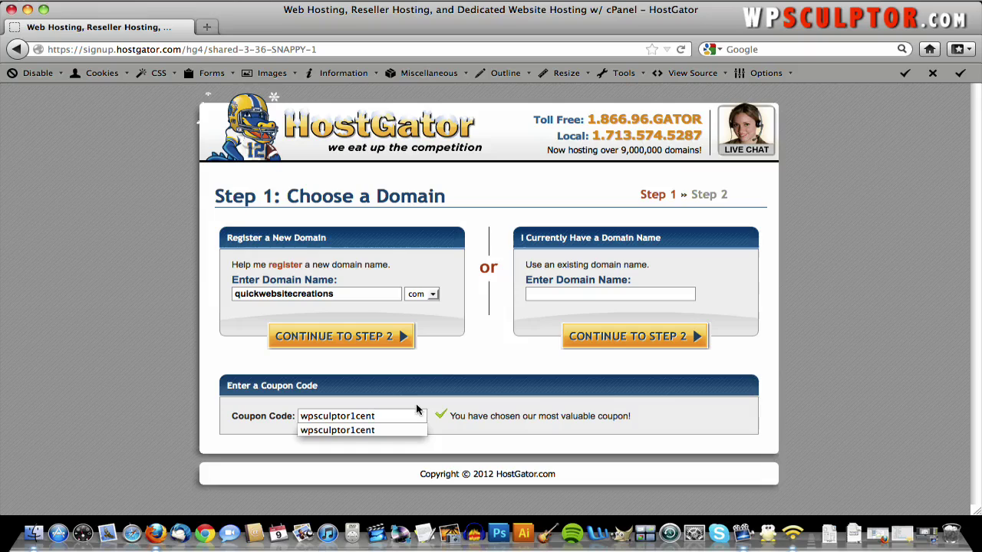
{"action": "left_click", "coordinate": [435, 364]}
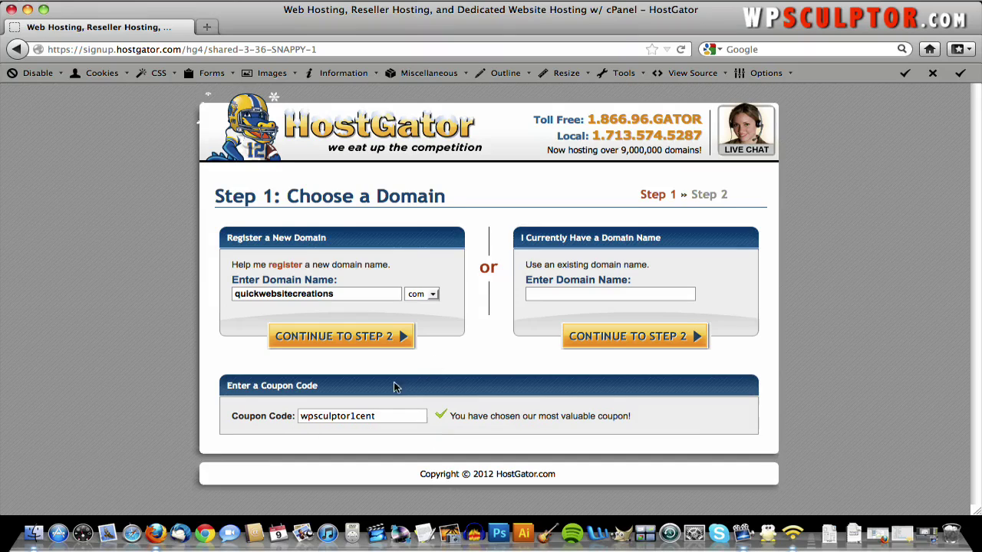
- On Step 2, keep the Baby package with a 1 Month billing cycle and review Hosting Addons
{"action": "left_click", "coordinate": [361, 340]}
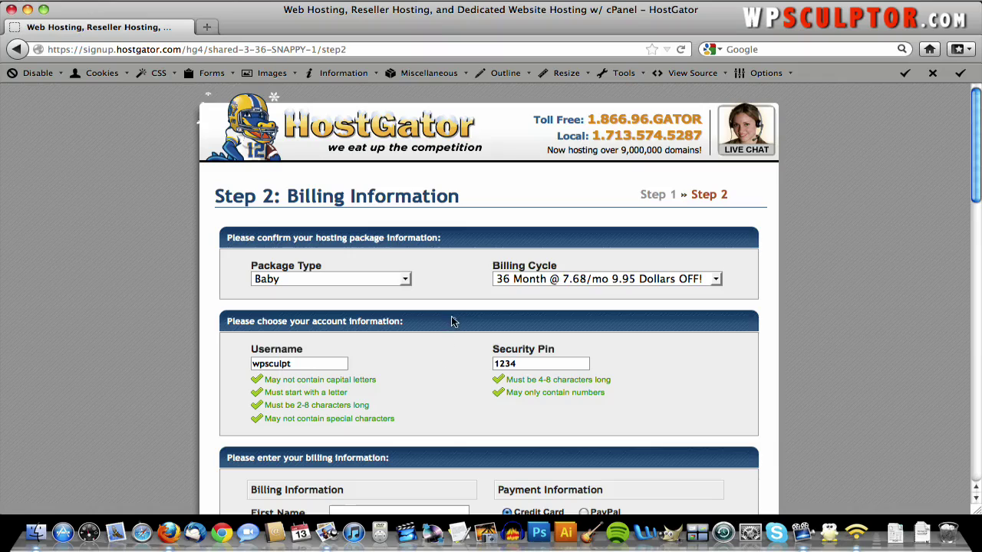
{"action": "left_click", "coordinate": [377, 279]}
{"action": "left_click", "coordinate": [376, 305]}
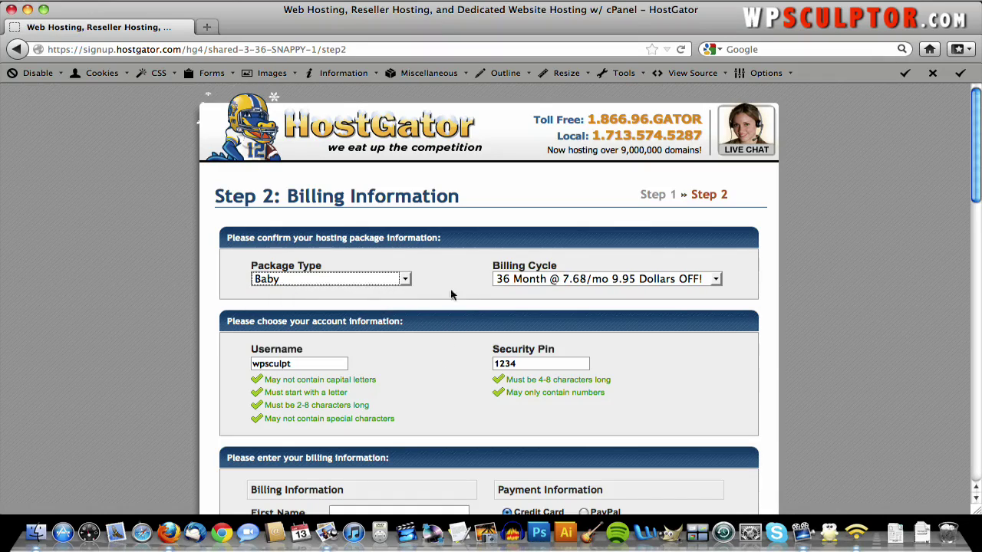
{"action": "left_click", "coordinate": [638, 279]}
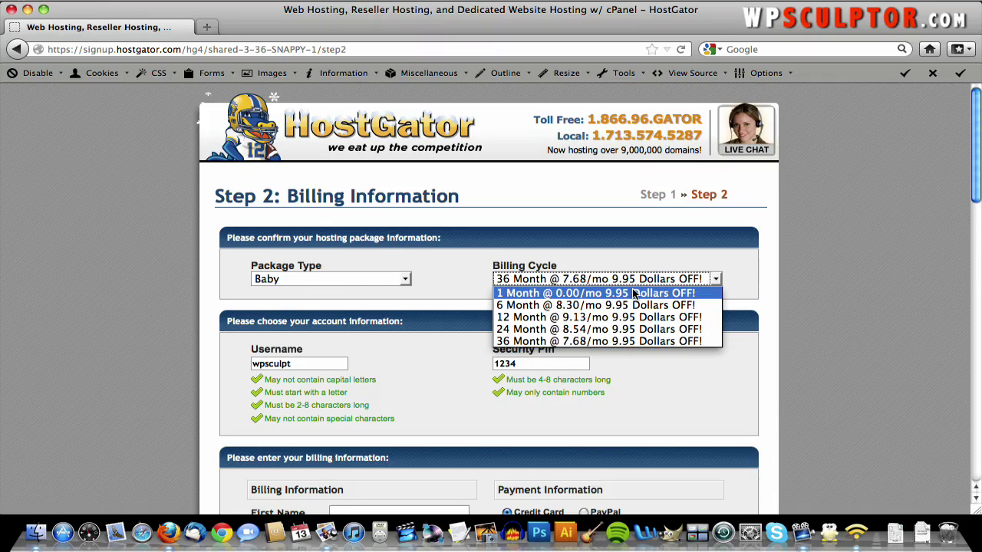
{"action": "left_click", "coordinate": [635, 289]}
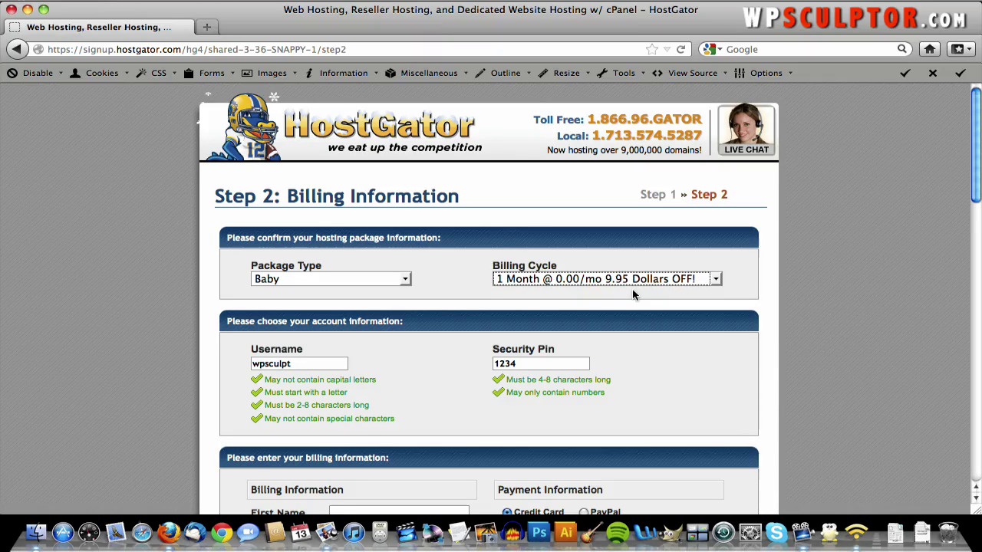
{"action": "left_click", "coordinate": [590, 269]}
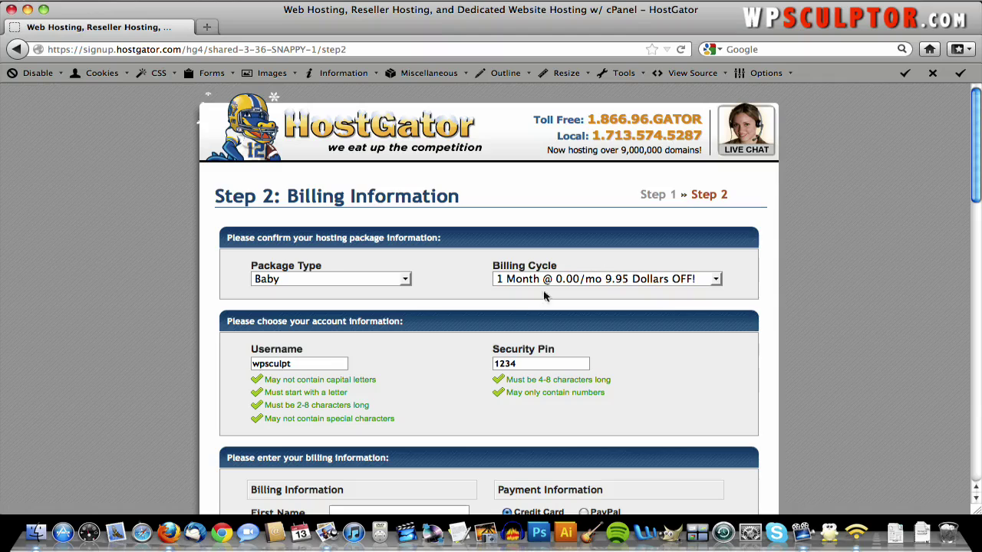
{"action": "scroll", "coordinate": [423, 312], "scroll_direction": "down", "scroll_amount": 2}
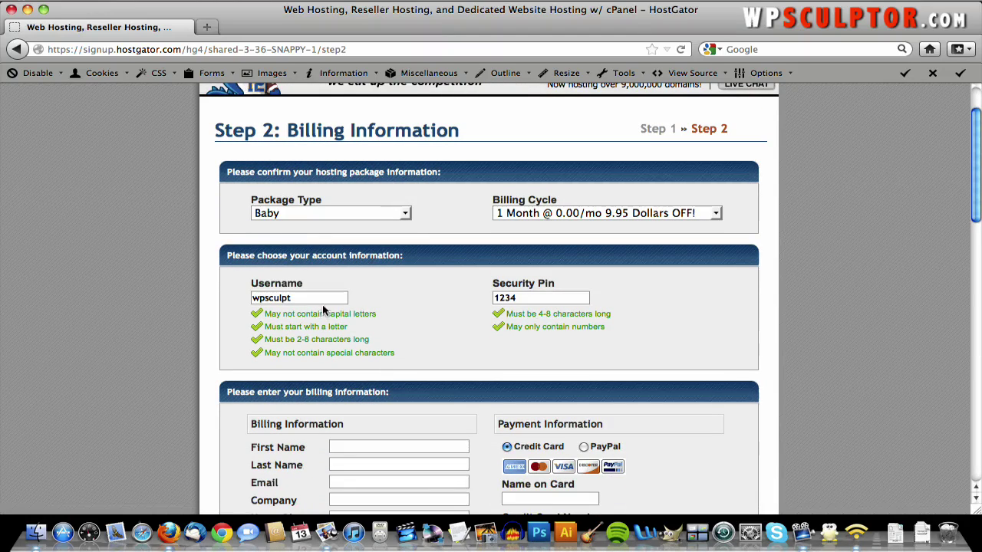
{"action": "scroll", "coordinate": [452, 330], "scroll_direction": "down", "scroll_amount": 1}
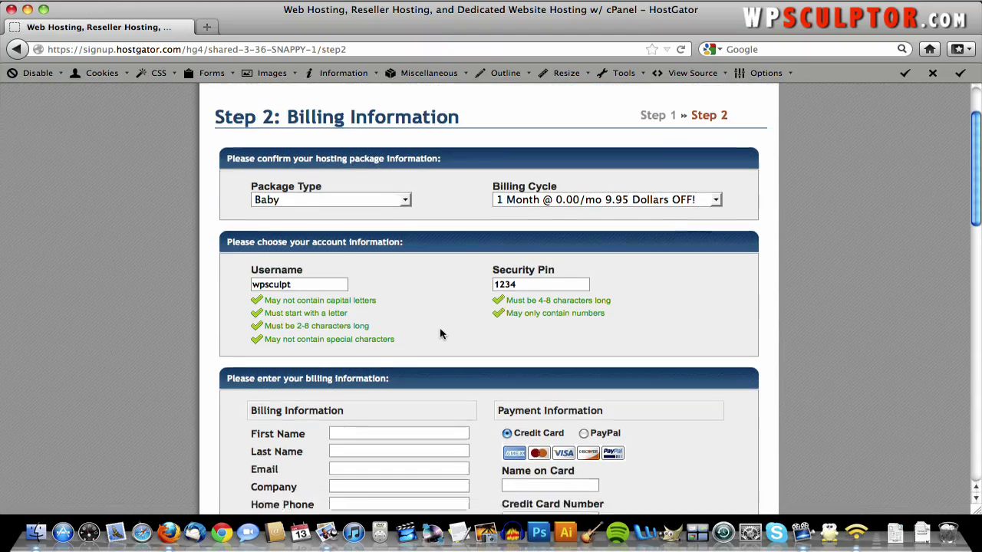
{"action": "scroll", "coordinate": [441, 334], "scroll_direction": "down", "scroll_amount": 5}
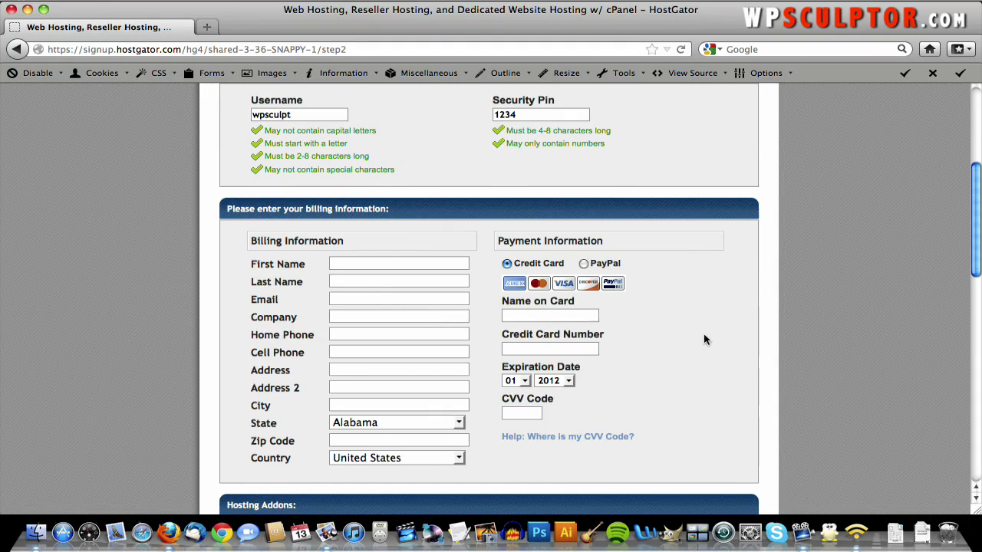
{"action": "scroll", "coordinate": [703, 339], "scroll_direction": "down", "scroll_amount": 2}
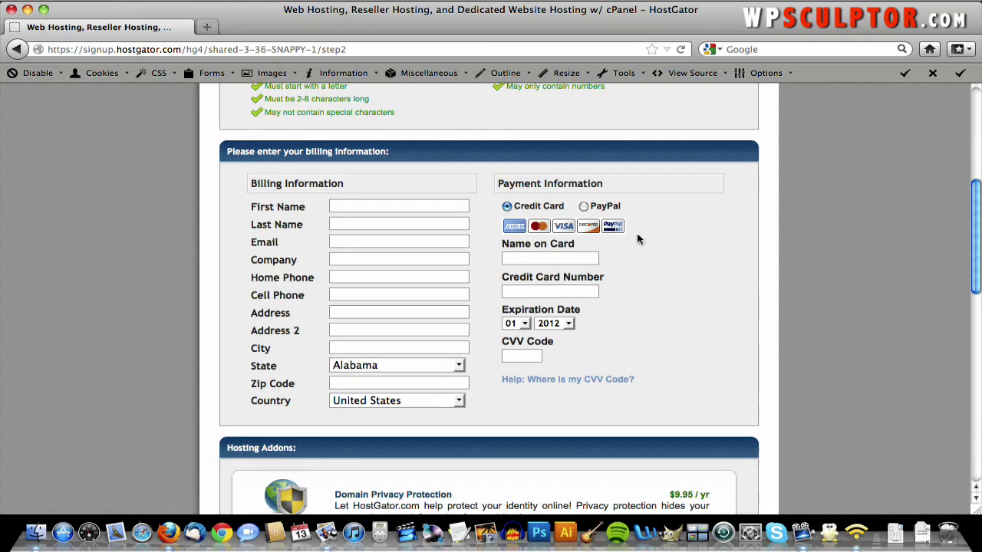
{"action": "scroll", "coordinate": [592, 322], "scroll_direction": "down", "scroll_amount": 4}
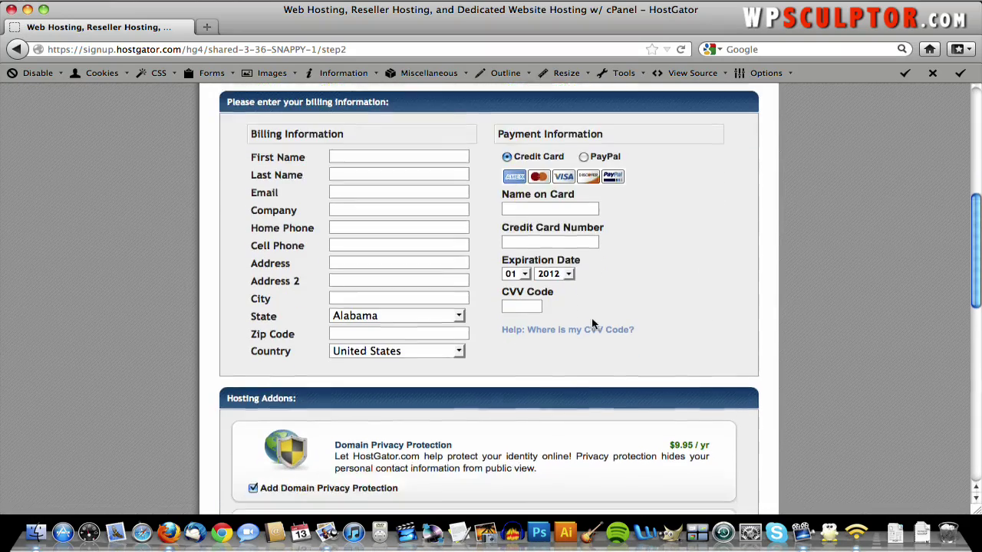
{"action": "scroll", "coordinate": [592, 324], "scroll_direction": "down", "scroll_amount": 5}
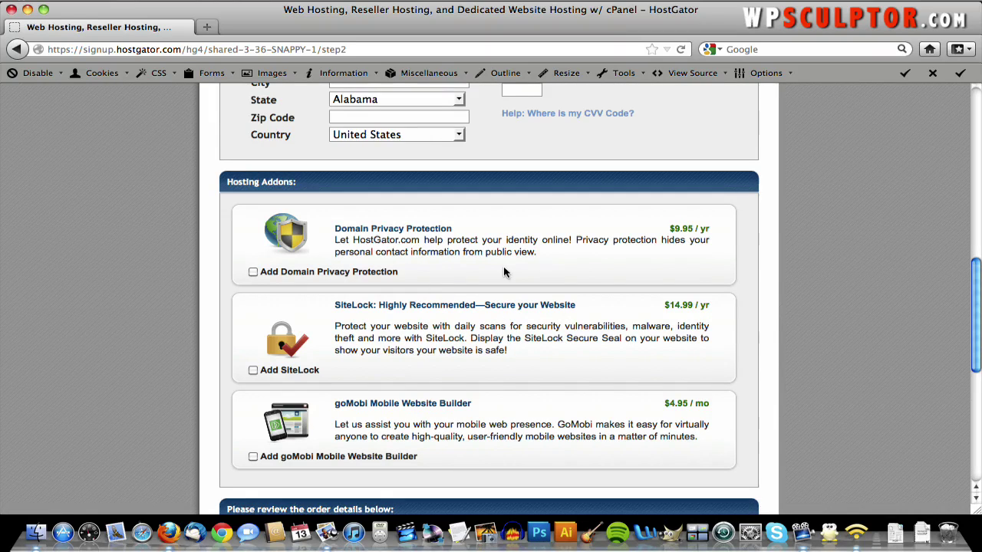
- Accept the terms and conditions and create the account, placing the $15.01 order
{"action": "scroll", "coordinate": [504, 270], "scroll_direction": "down", "scroll_amount": 5}
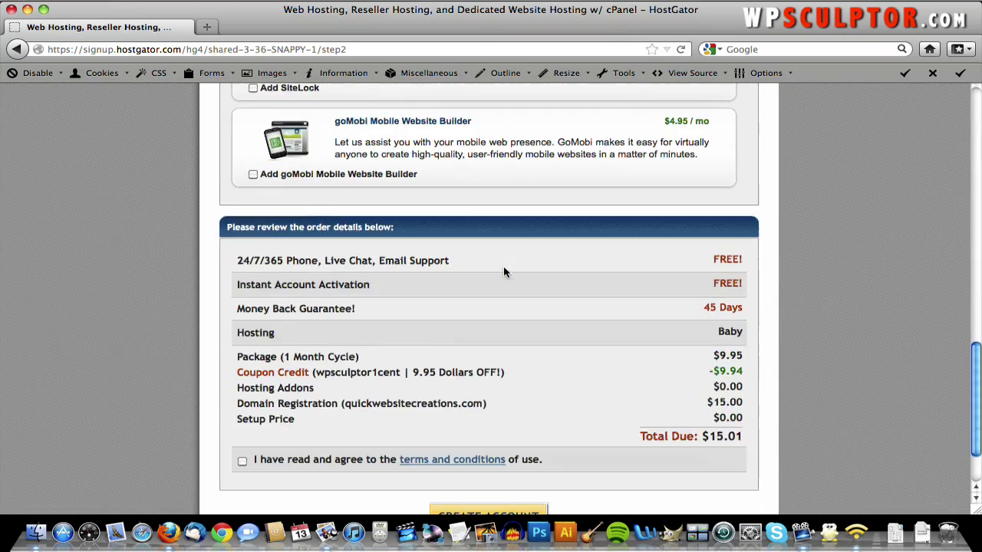
{"action": "scroll", "coordinate": [503, 266], "scroll_direction": "down", "scroll_amount": 1}
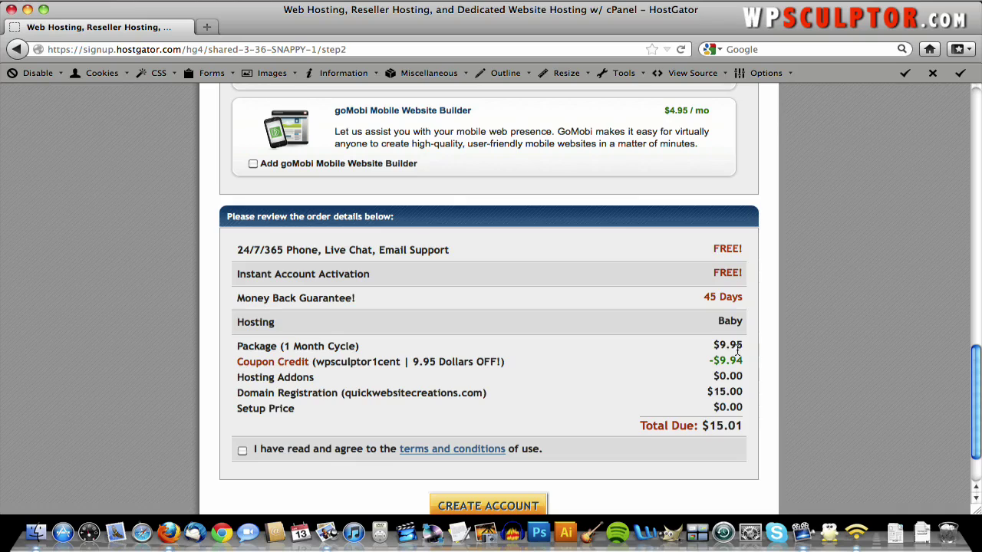
{"action": "scroll", "coordinate": [424, 441], "scroll_direction": "down", "scroll_amount": 3}
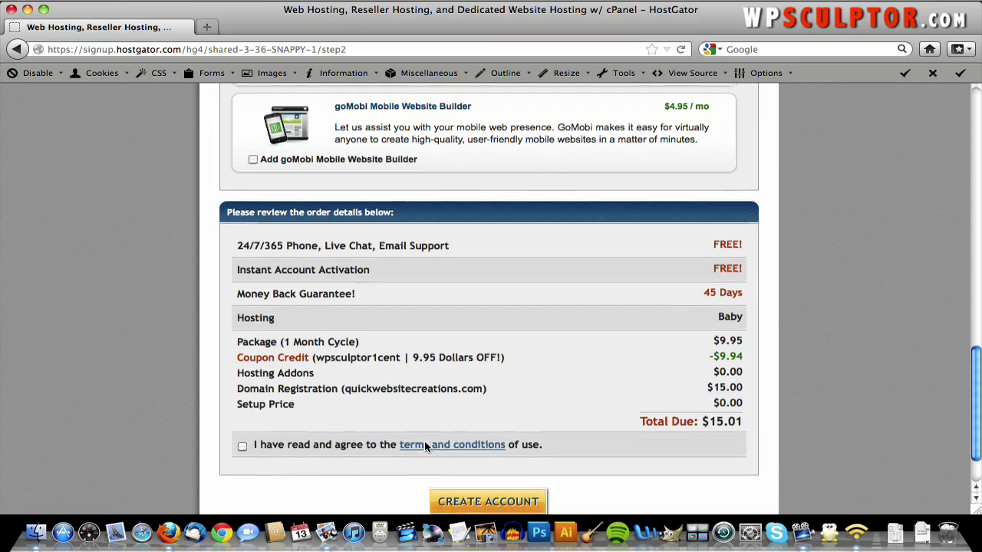
{"action": "left_click", "coordinate": [242, 380]}
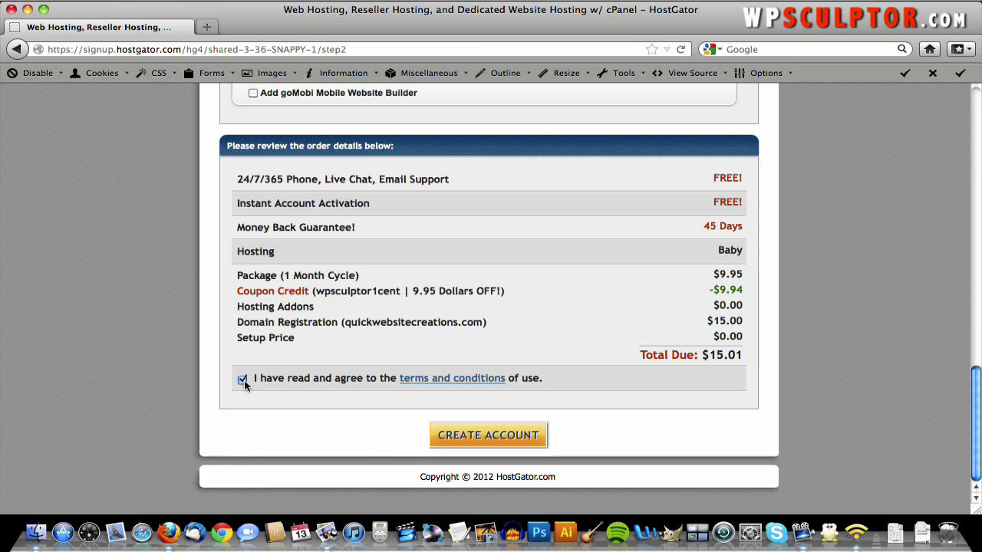
{"action": "left_click", "coordinate": [471, 437]}
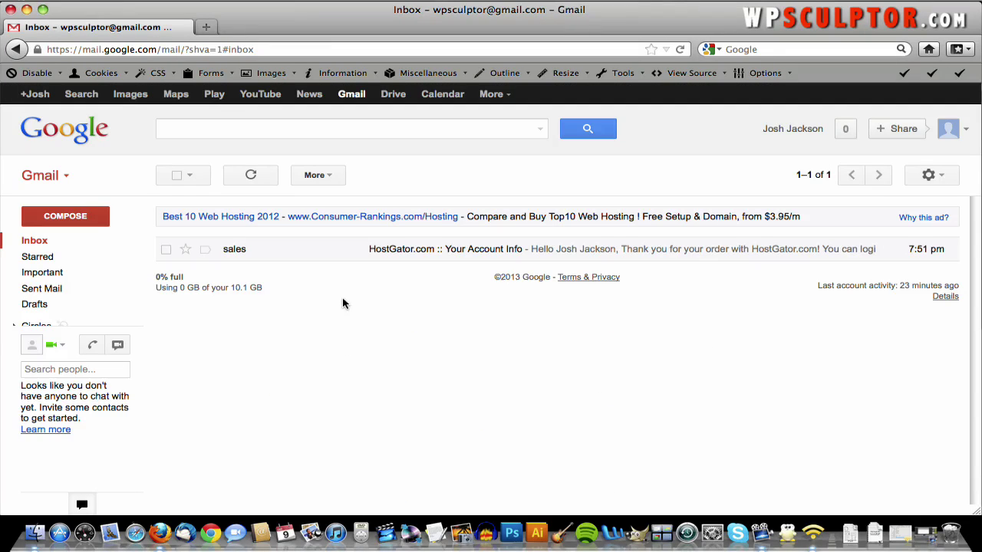
- Open the 'Your Account Info' email and follow its Your Control Panel link to cPanel Login
{"action": "left_click", "coordinate": [299, 253]}
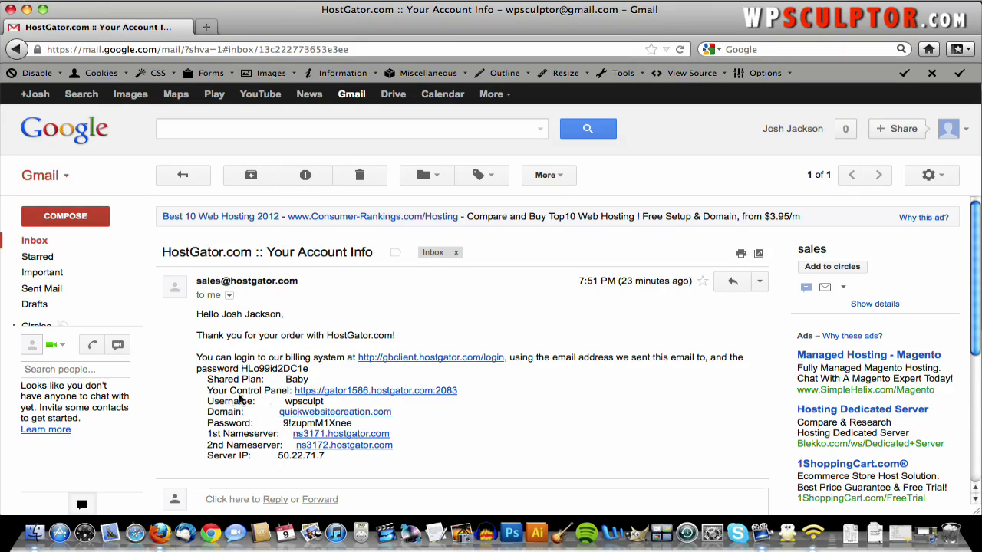
{"action": "left_click", "coordinate": [369, 392]}
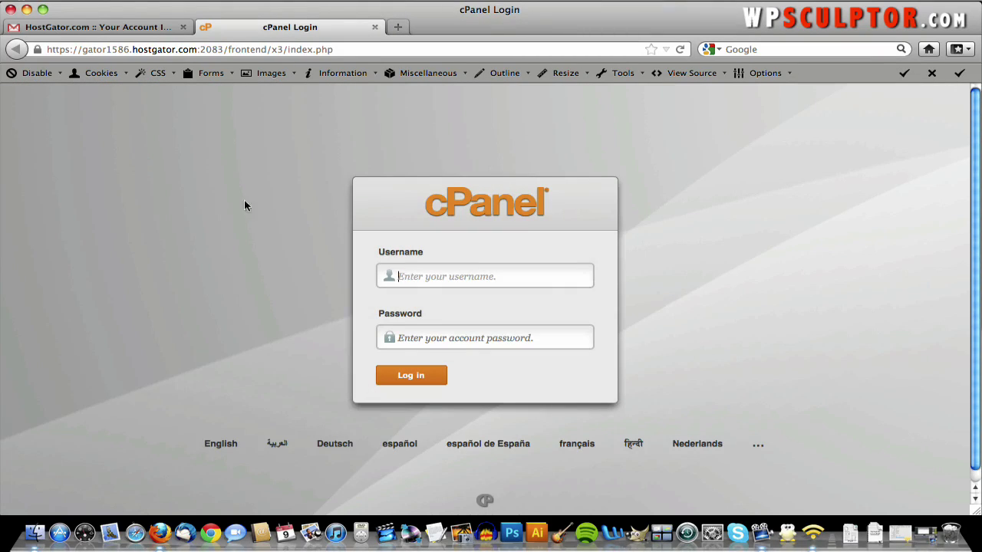
- Copy the account username from the email into the cPanel Username field
{"action": "left_click", "coordinate": [126, 27]}
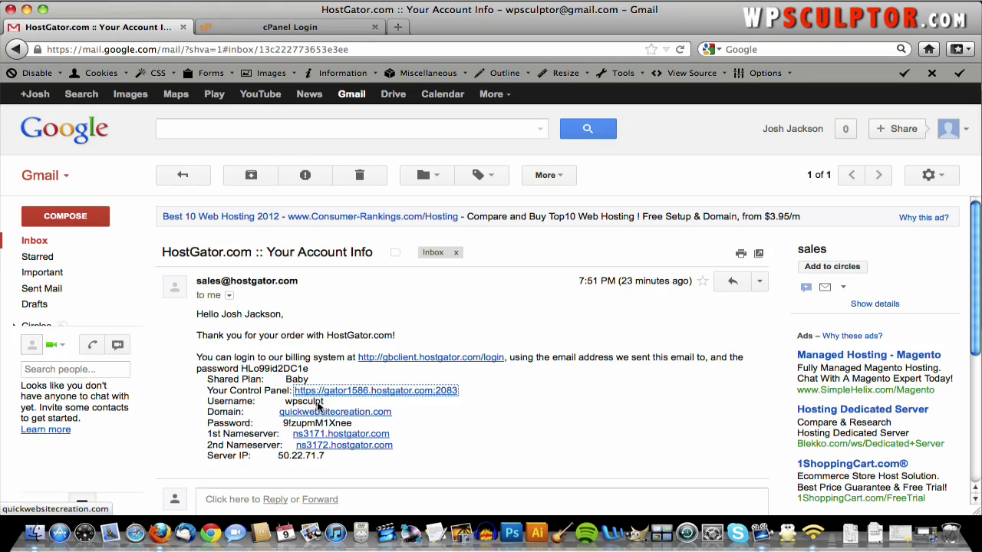
{"action": "double_click", "coordinate": [317, 402]}
{"action": "right_click", "coordinate": [317, 404]}
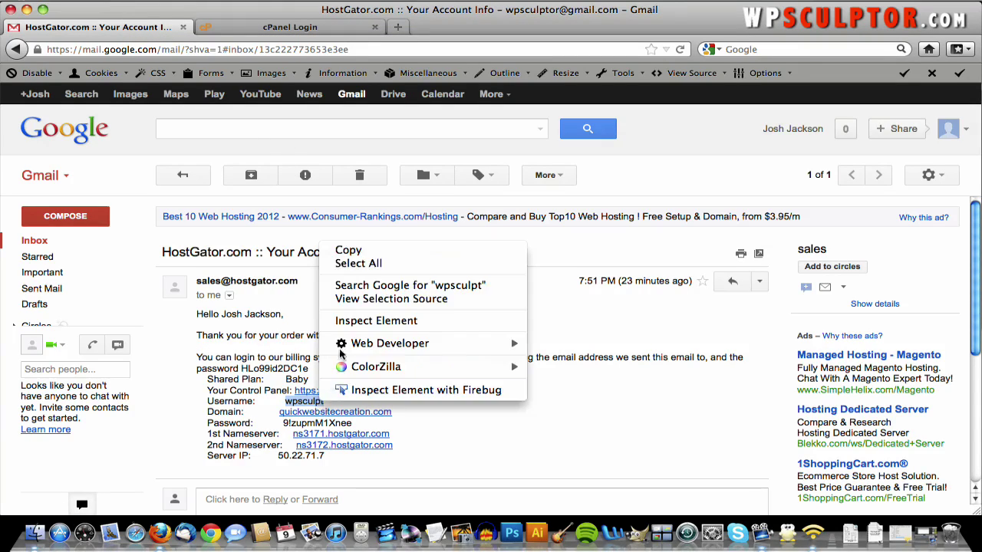
{"action": "left_click", "coordinate": [368, 201]}
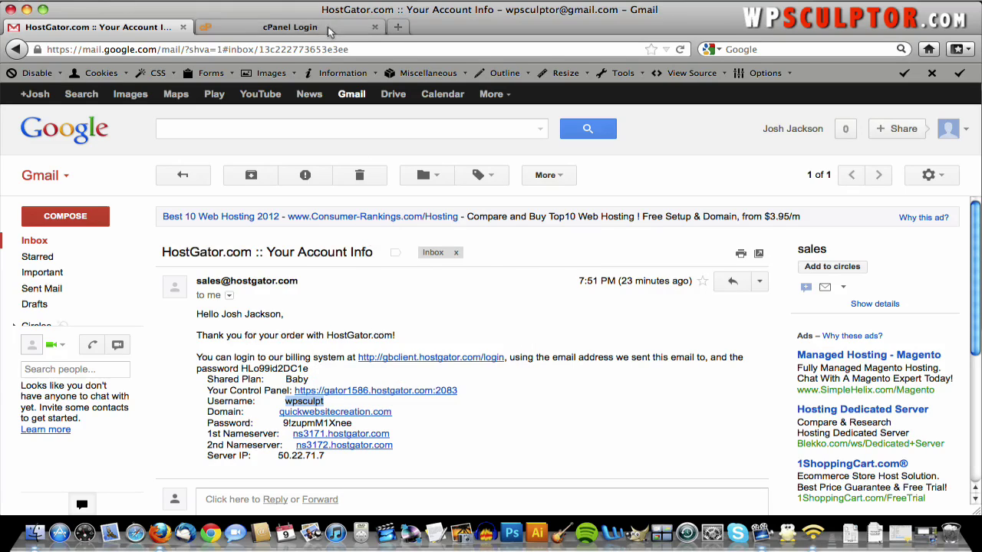
{"action": "key", "text": "ctrl+Tab"}
{"action": "right_click", "coordinate": [419, 281]}
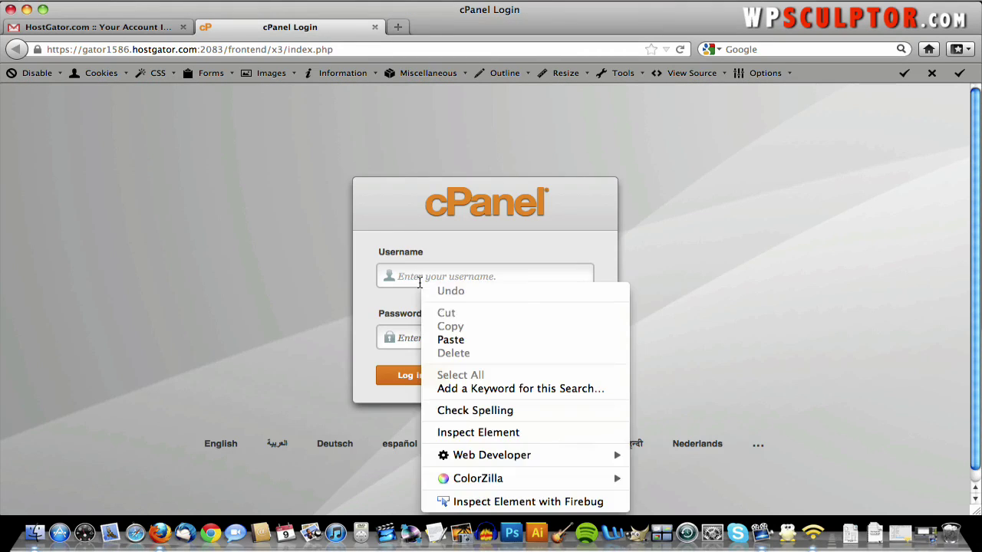
{"action": "left_click", "coordinate": [450, 340]}
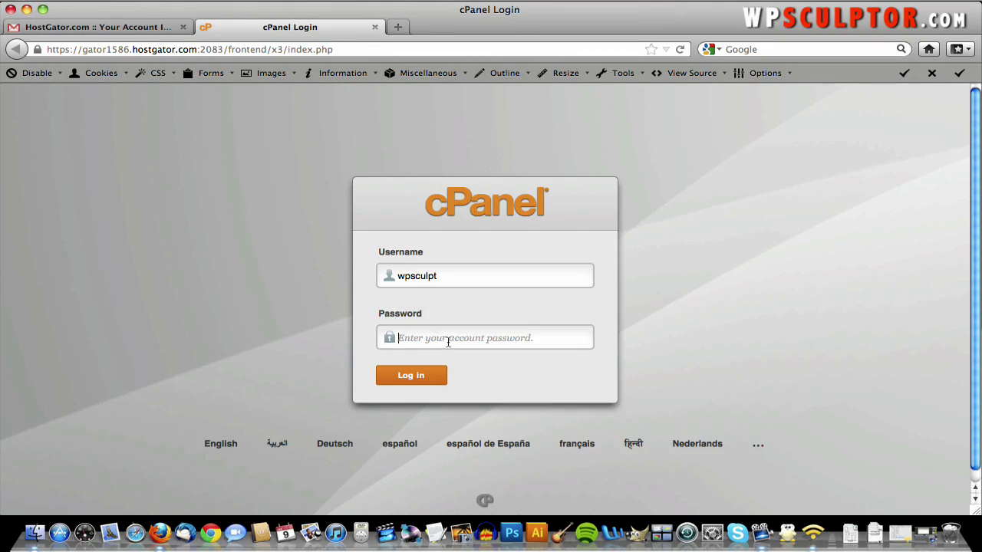
- Copy the account password from the email into the Password field and log in
{"action": "key", "text": "ctrl+Tab"}
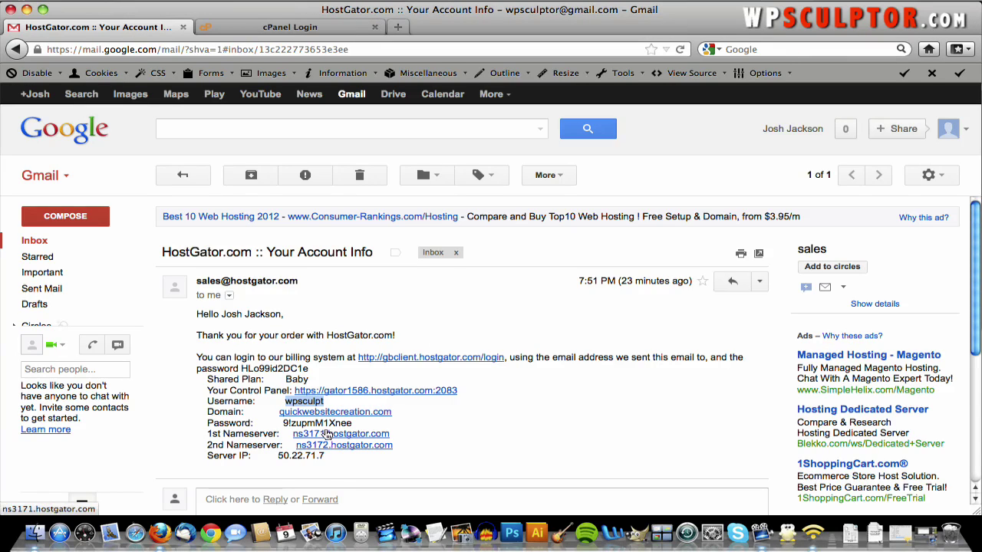
{"action": "left_click", "coordinate": [354, 427]}
{"action": "left_click_drag", "start_coordinate": [355, 426], "coordinate": [283, 427]}
{"action": "right_click", "coordinate": [294, 427]}
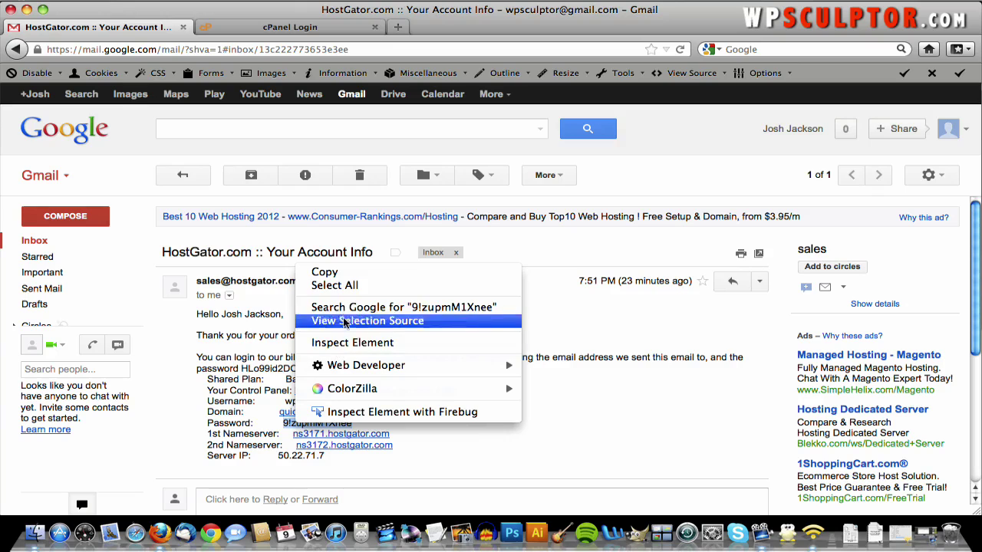
{"action": "left_click", "coordinate": [324, 272]}
{"action": "left_click", "coordinate": [347, 33]}
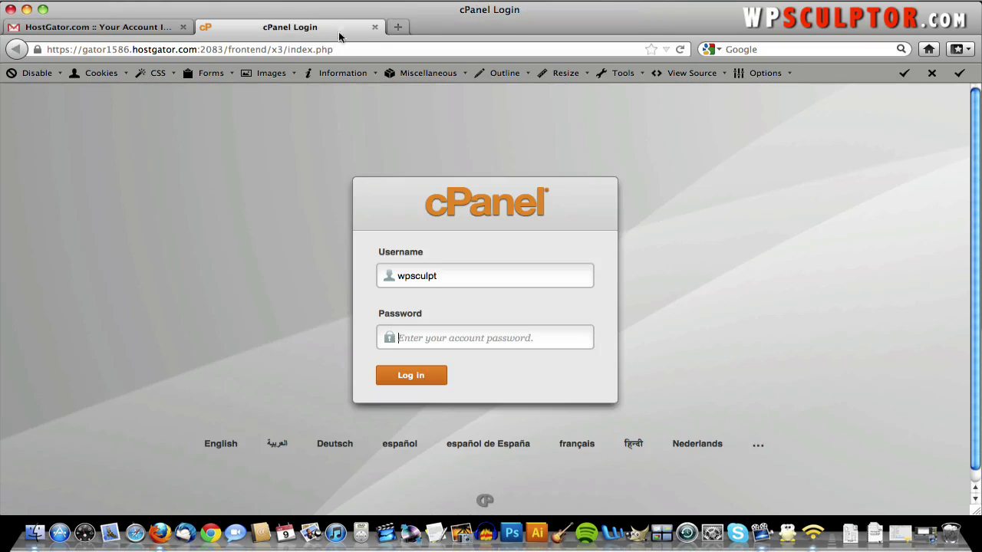
{"action": "right_click", "coordinate": [442, 337]}
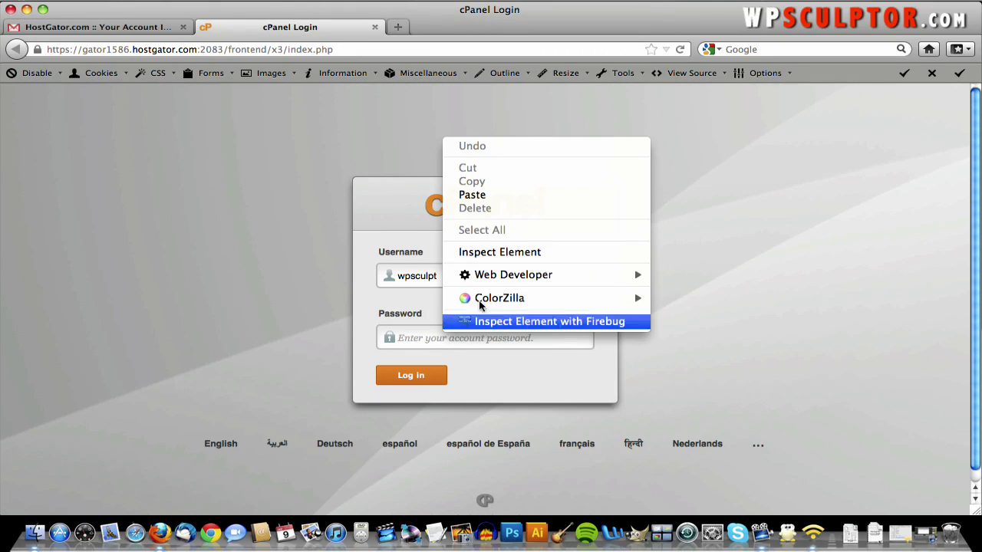
{"action": "left_click", "coordinate": [472, 195]}
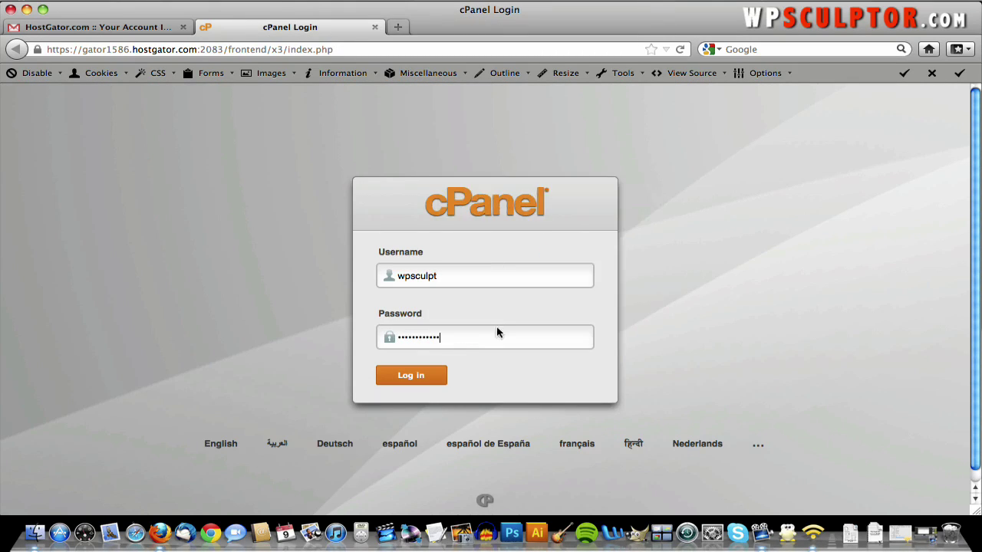
{"action": "left_click", "coordinate": [414, 378]}
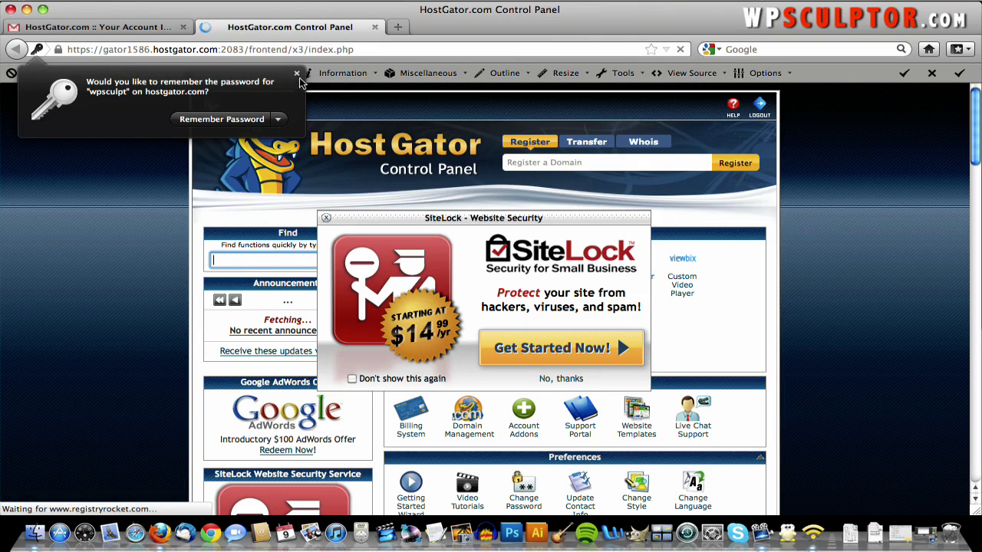
- Dismiss the Remember Password prompt and SiteLock offer, then open QuickInstall under Software/Services
{"action": "left_click", "coordinate": [297, 74]}
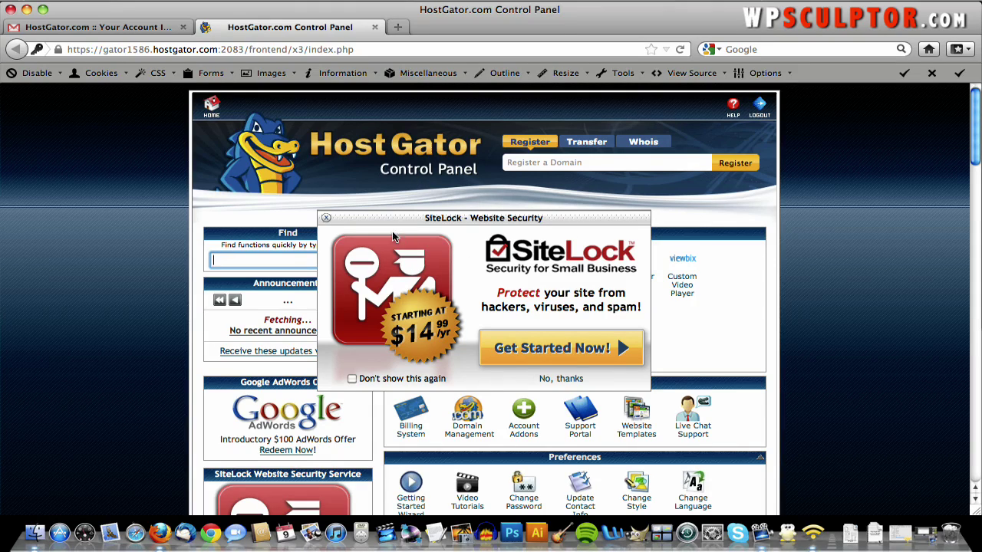
{"action": "left_click", "coordinate": [326, 218]}
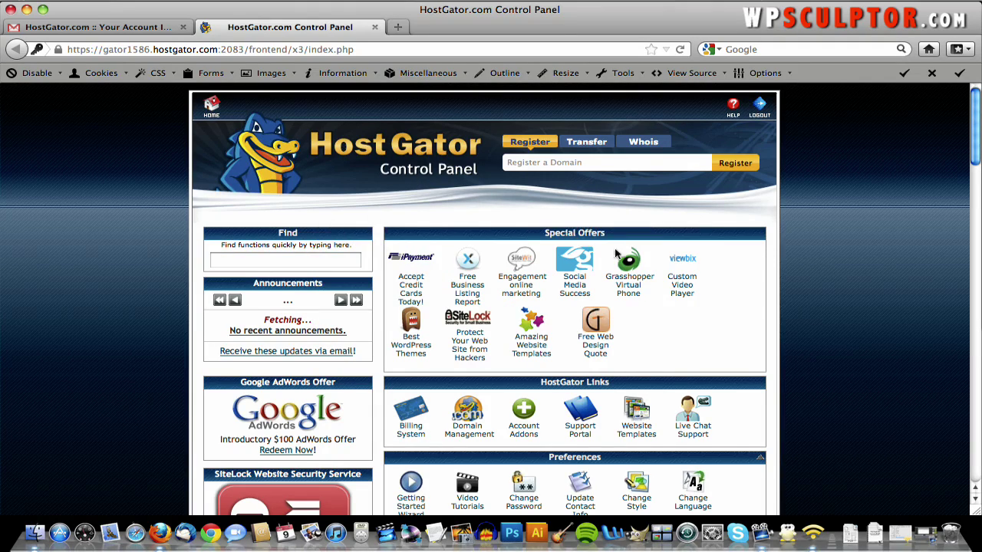
{"action": "scroll", "coordinate": [719, 289], "scroll_direction": "down", "scroll_amount": 10}
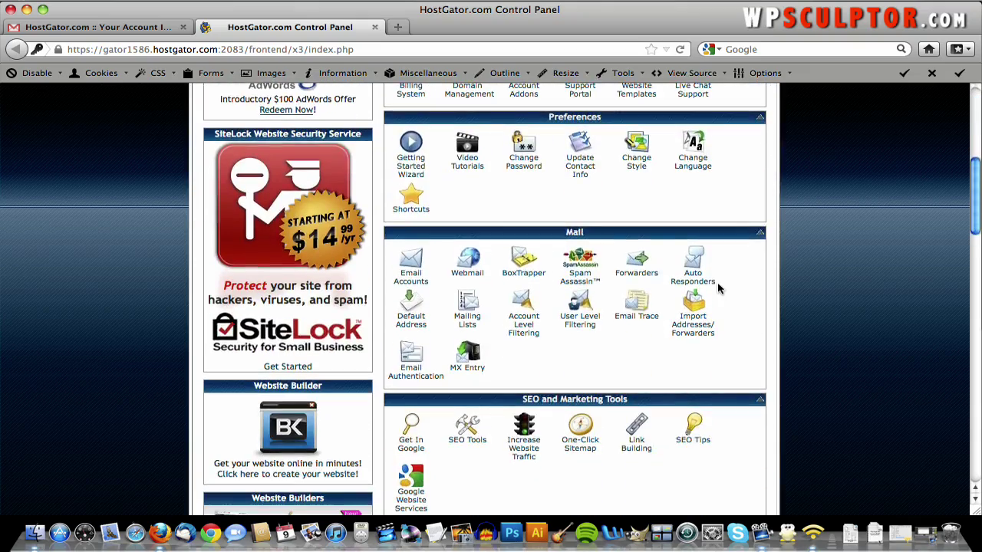
{"action": "scroll", "coordinate": [719, 289], "scroll_direction": "down", "scroll_amount": 10}
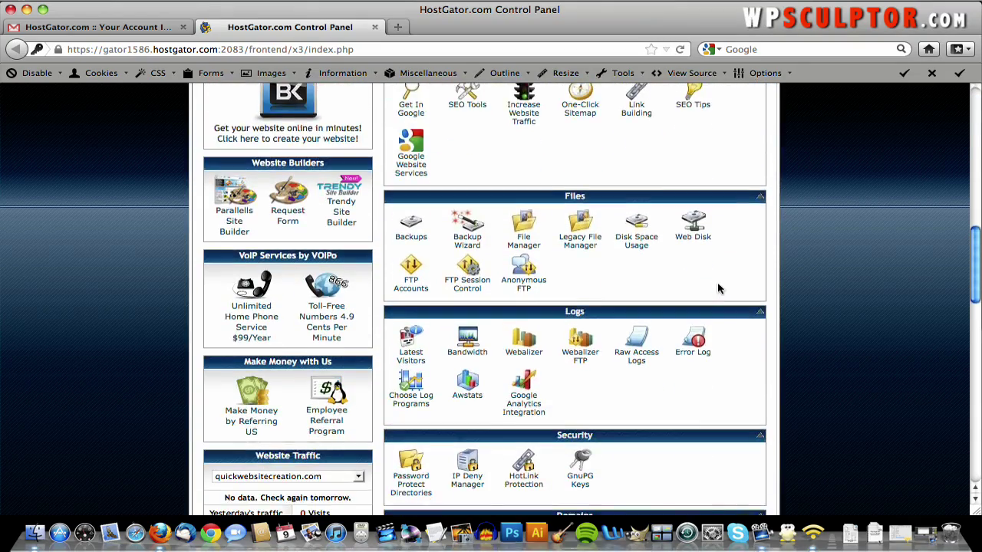
{"action": "scroll", "coordinate": [718, 288], "scroll_direction": "down", "scroll_amount": 6}
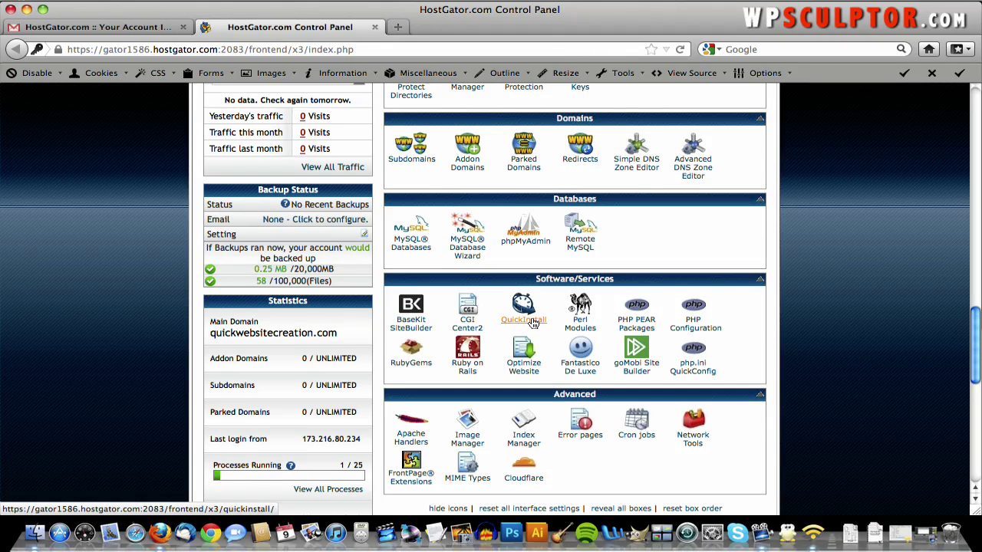
{"action": "left_click", "coordinate": [532, 322]}
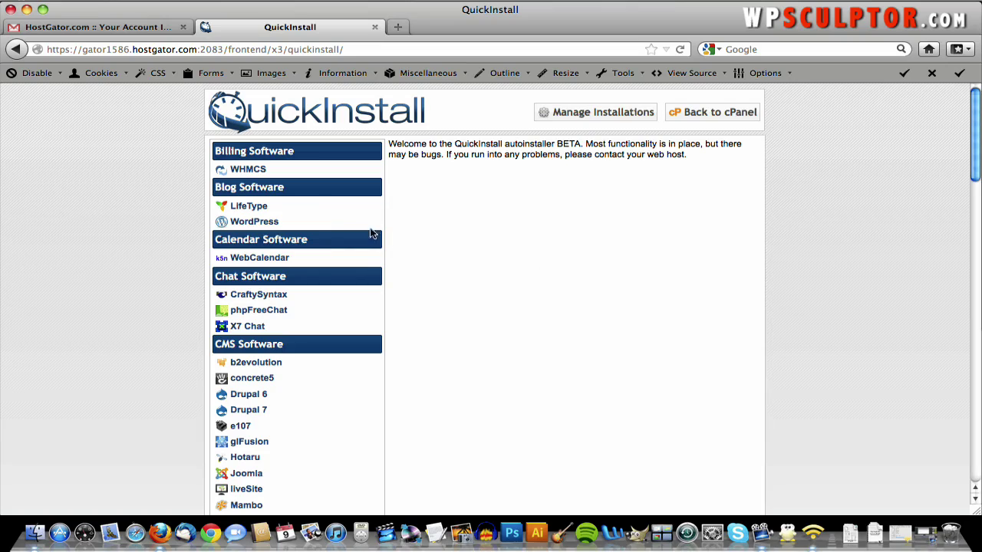
- Choose WordPress in QuickInstall and enter the admin's e-mail address in the install form
{"action": "left_click", "coordinate": [258, 224]}
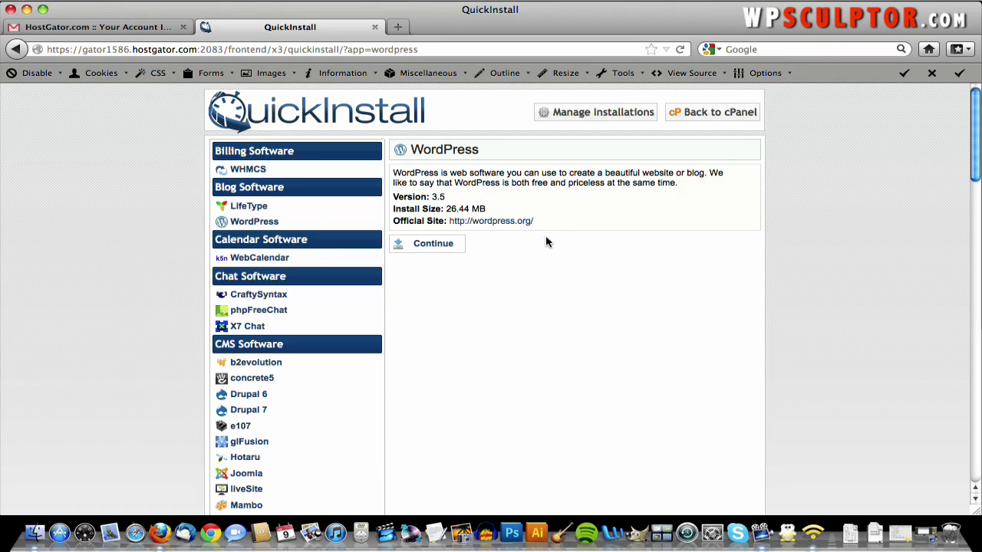
{"action": "left_click", "coordinate": [421, 246]}
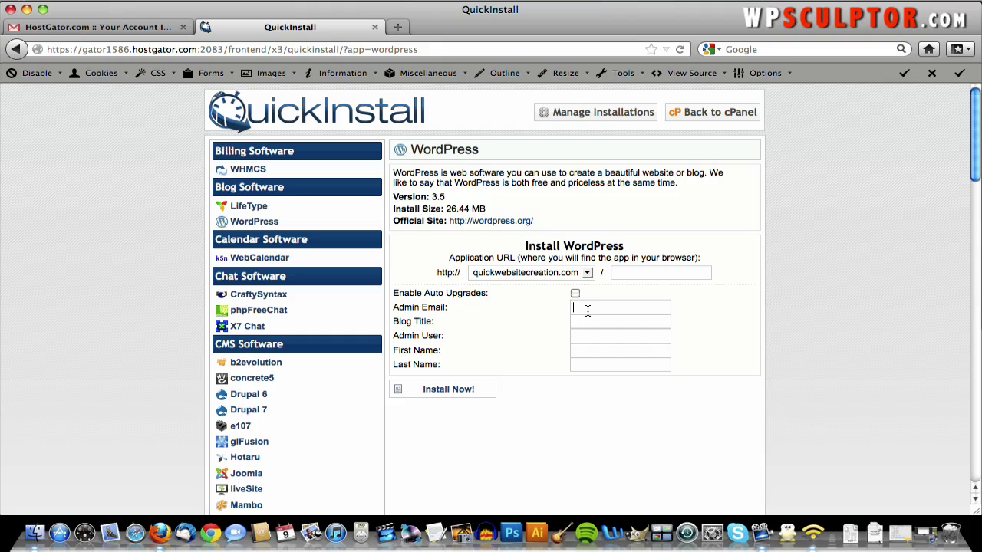
{"action": "left_click", "coordinate": [587, 310]}
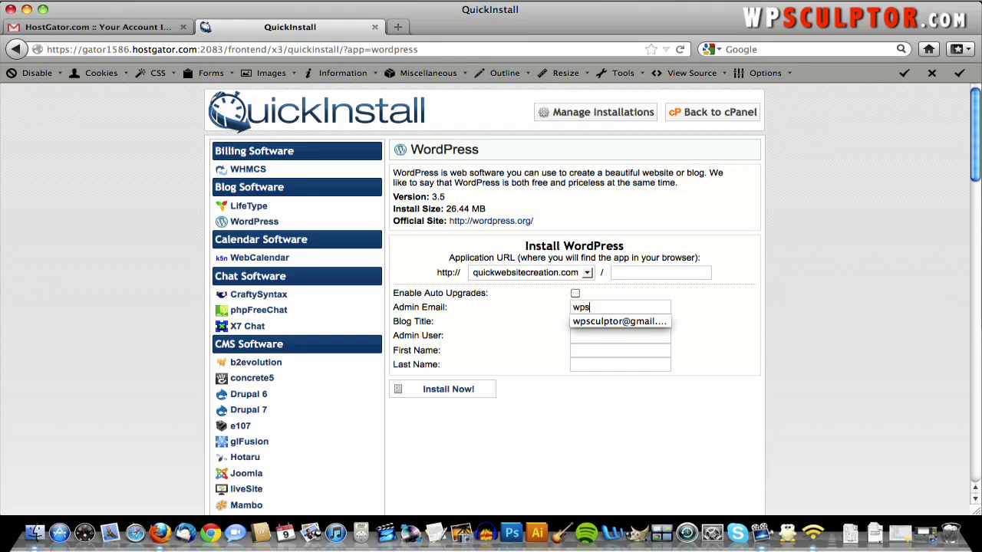
{"action": "left_click", "coordinate": [578, 341]}
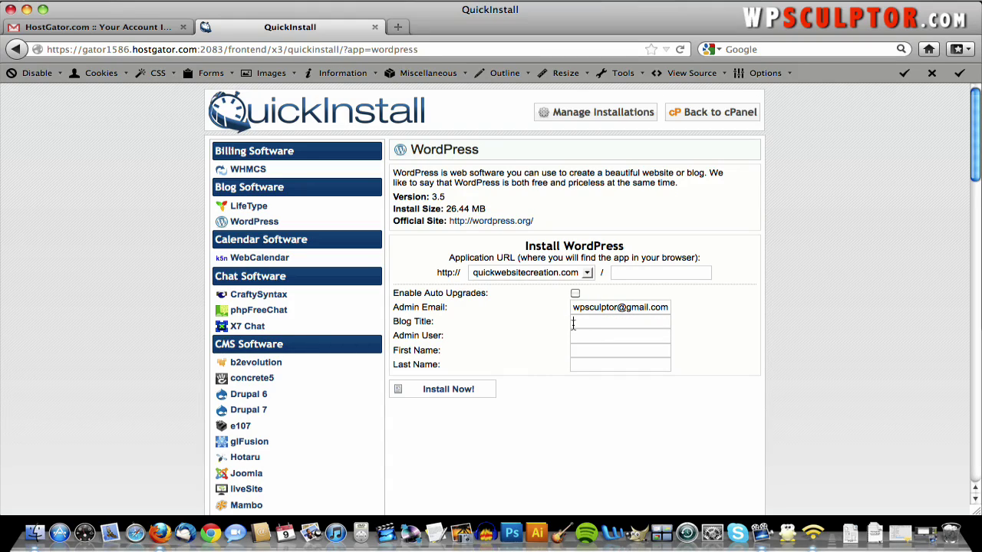
- Set blog title 'Quick Website', fill in admin username and full name, then install
{"action": "left_click", "coordinate": [573, 324]}
{"action": "type", "text": "Quick Website"}
{"action": "left_click", "coordinate": [635, 336]}
{"action": "type", "text": "wpsculptor"}
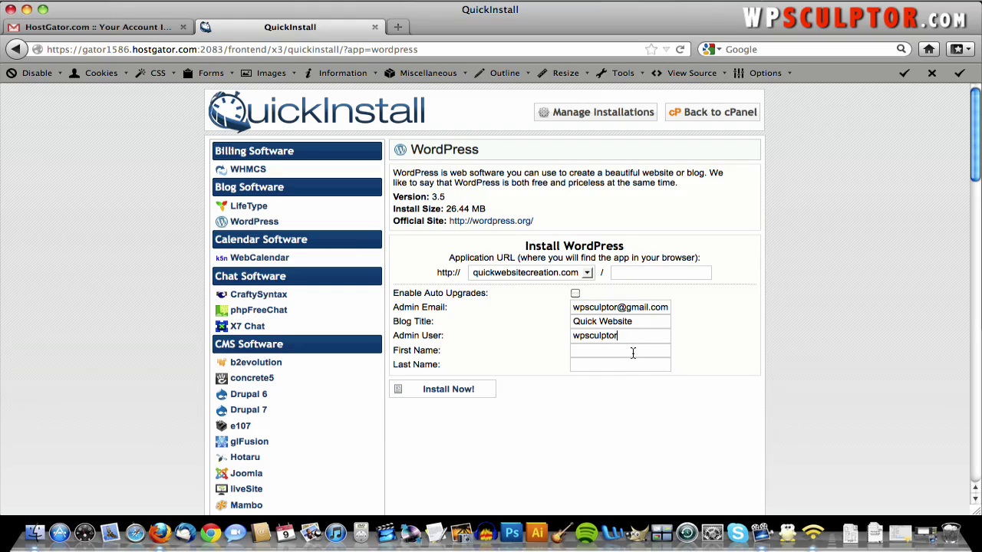
{"action": "type", "text": "Josh"}
{"action": "key", "text": "Tab"}
{"action": "type", "text": "Jackson"}
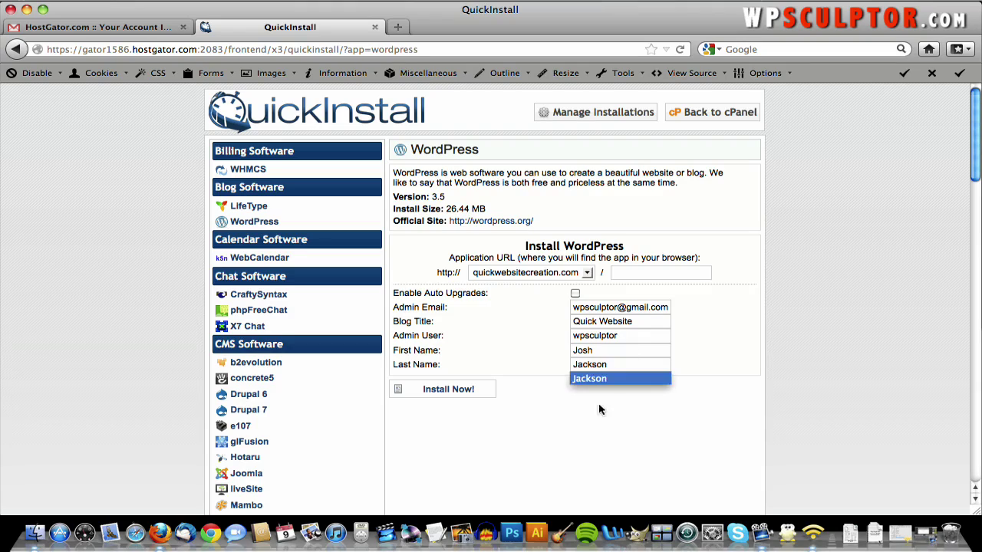
{"action": "left_click", "coordinate": [599, 378]}
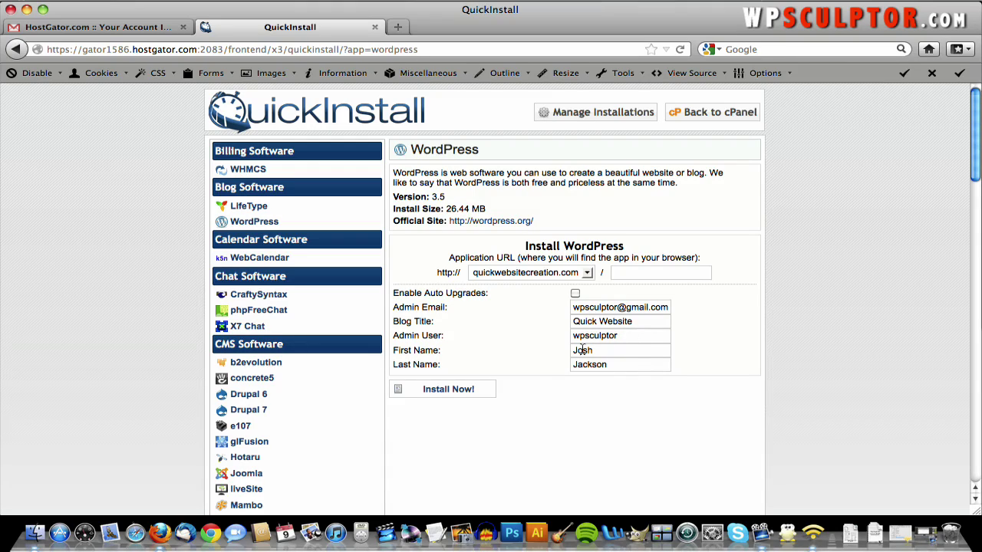
{"action": "left_click", "coordinate": [463, 394]}
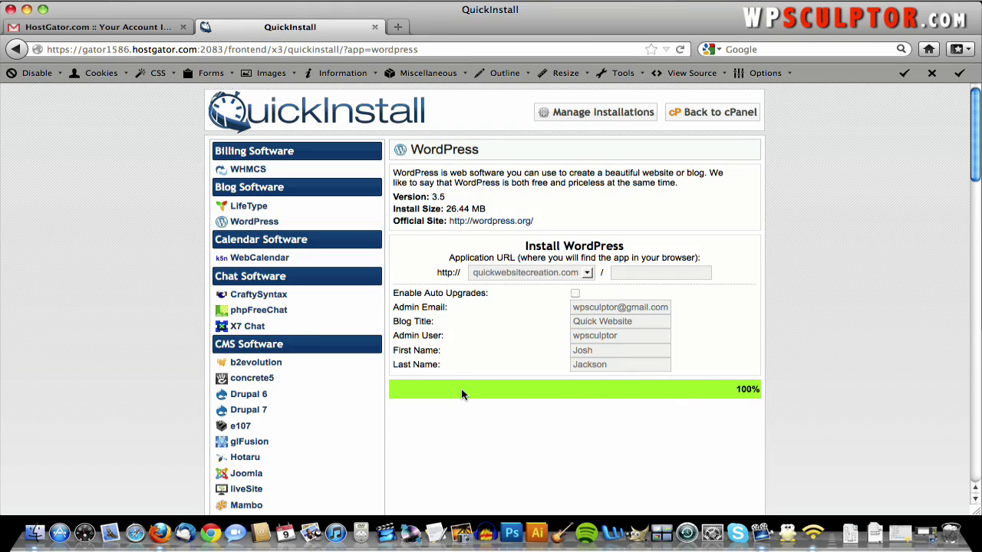
- Scroll through QuickInstall until the install reaches 100% and the Congratulations login details show
{"action": "scroll", "coordinate": [462, 394], "scroll_direction": "down", "scroll_amount": 5}
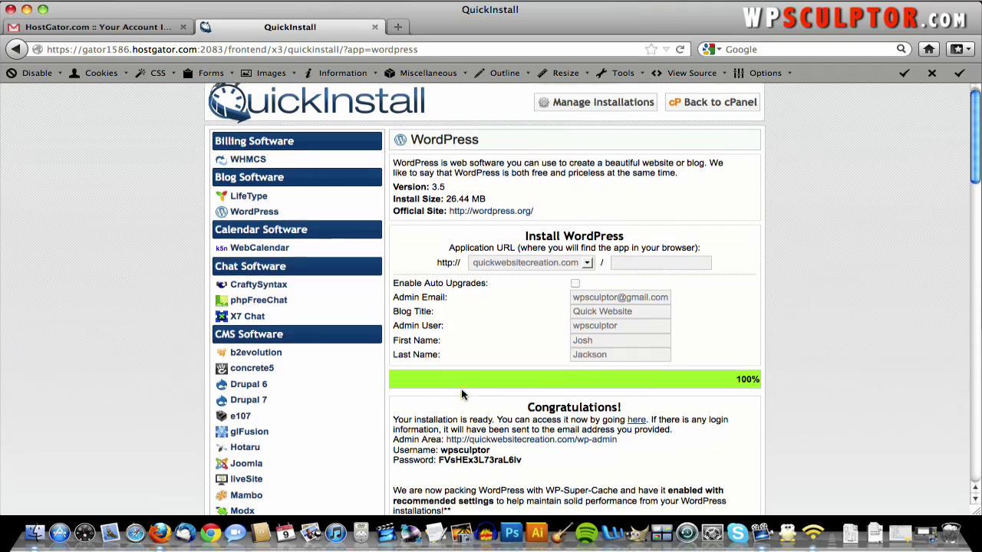
{"action": "scroll", "coordinate": [462, 394], "scroll_direction": "down", "scroll_amount": 2}
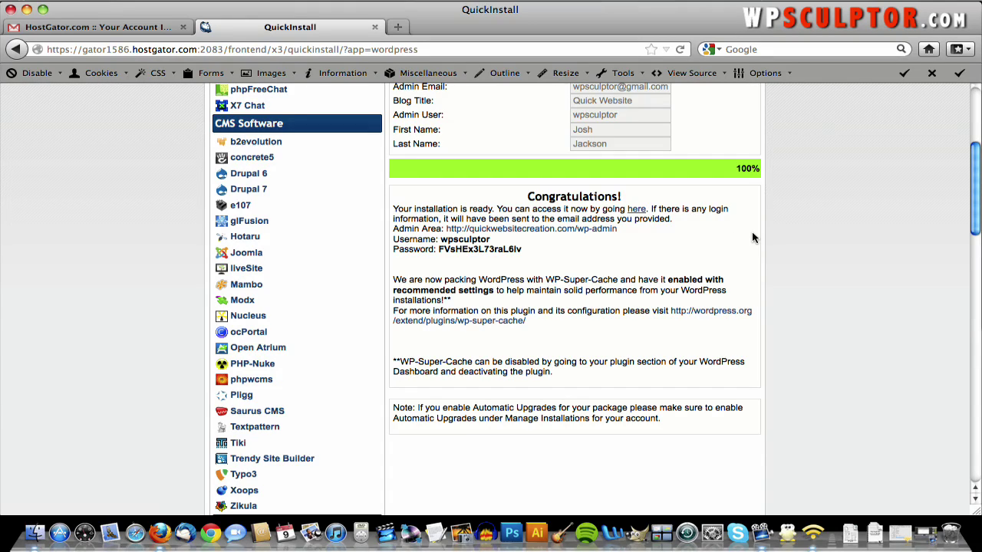
{"action": "scroll", "coordinate": [751, 237], "scroll_direction": "up", "scroll_amount": 3}
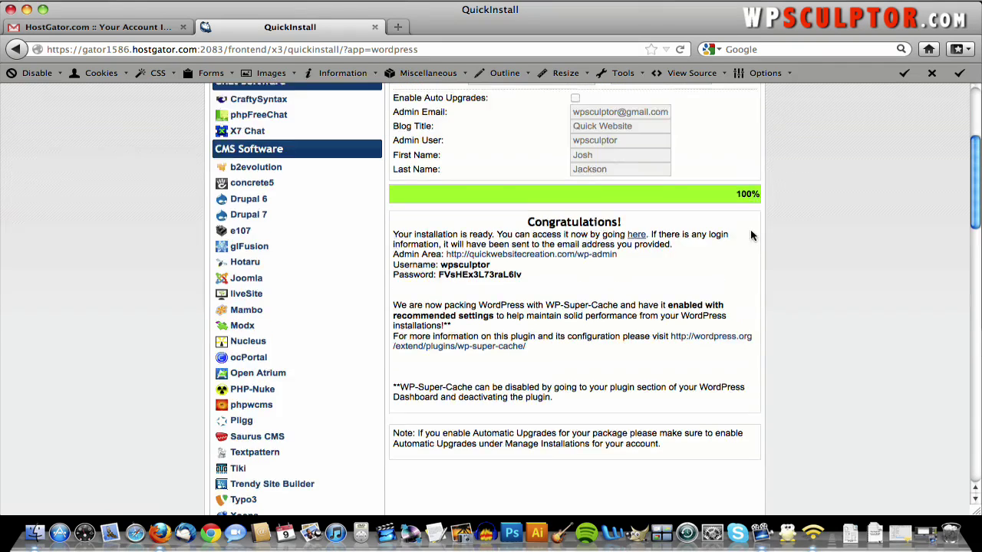
{"action": "scroll", "coordinate": [751, 238], "scroll_direction": "down", "scroll_amount": 2}
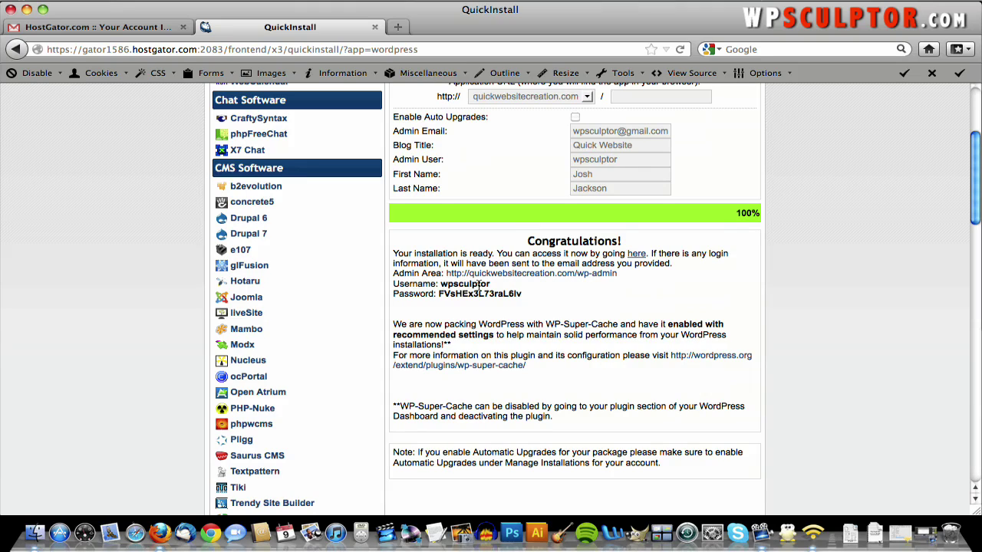
{"action": "scroll", "coordinate": [475, 285], "scroll_direction": "up", "scroll_amount": 1}
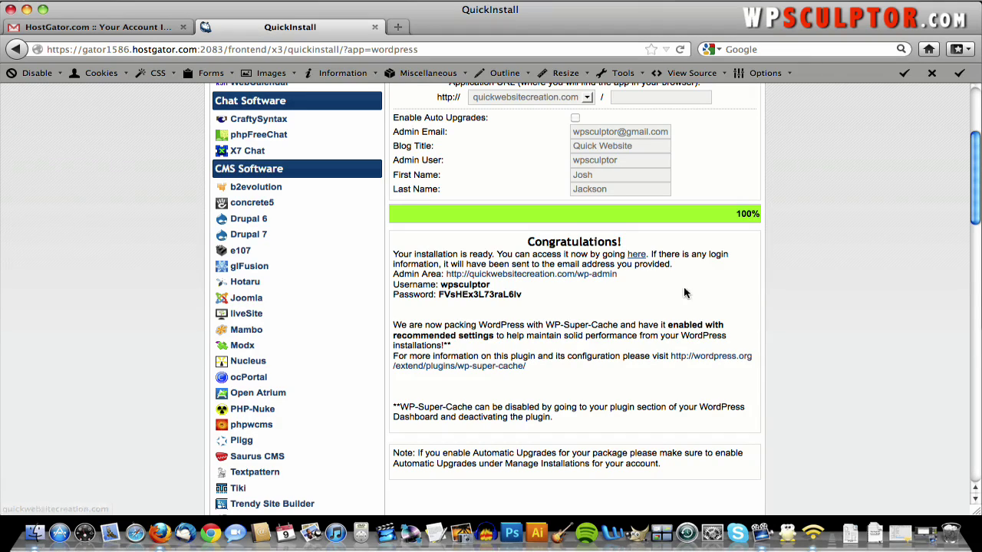
{"action": "scroll", "coordinate": [700, 295], "scroll_direction": "up", "scroll_amount": 3}
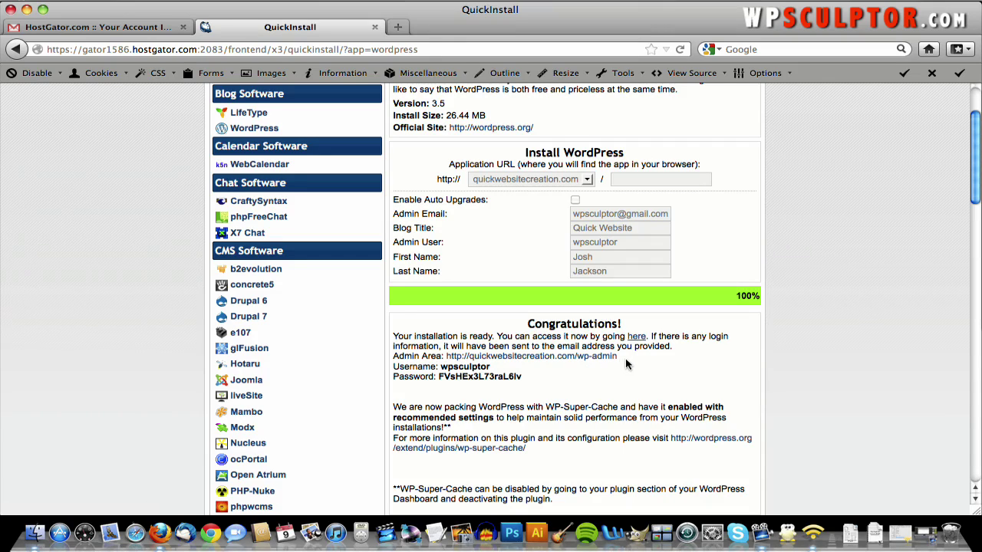
{"action": "scroll", "coordinate": [622, 365], "scroll_direction": "down", "scroll_amount": 3}
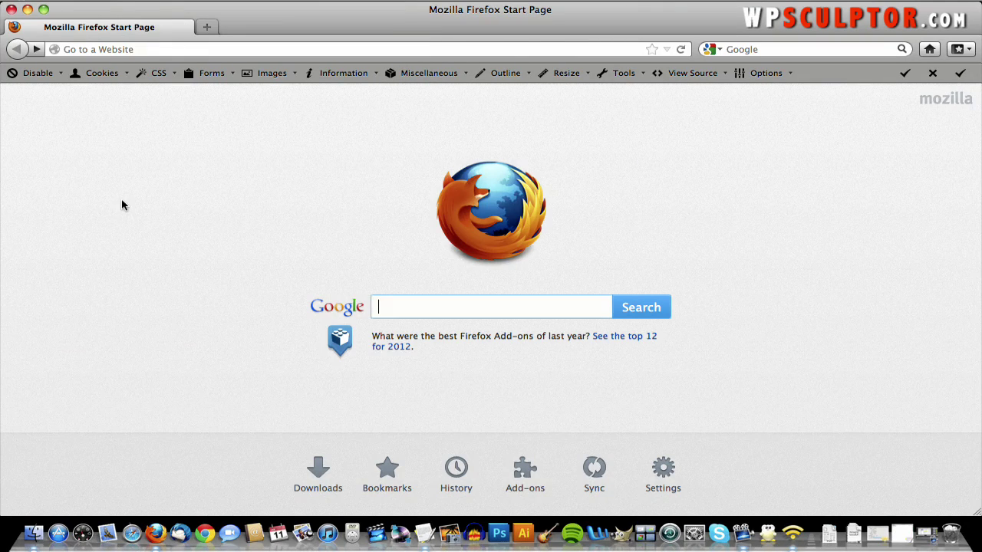
- Load quickwebsitecreation.com in Firefox using the address bar's autocomplete
{"action": "left_click", "coordinate": [214, 49]}
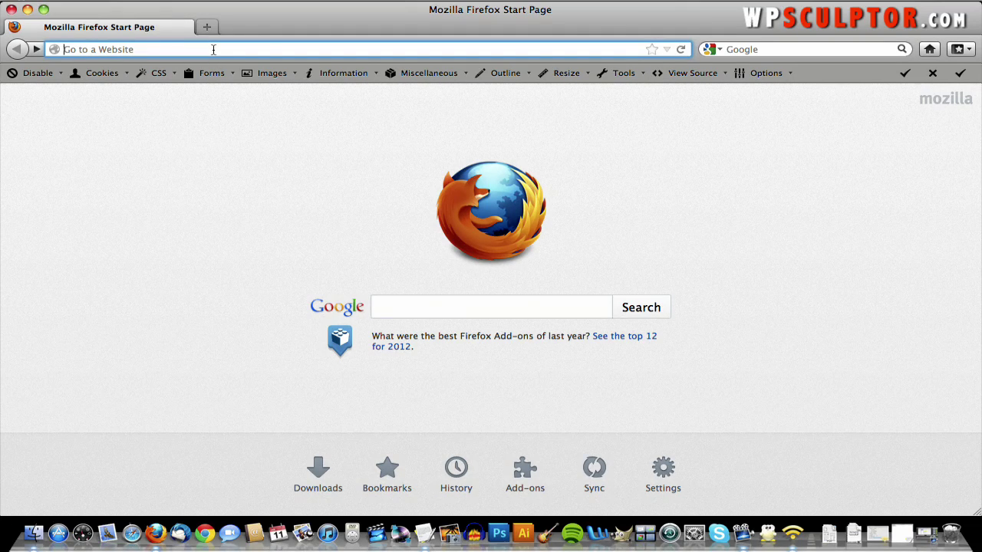
{"action": "type", "text": "quick"}
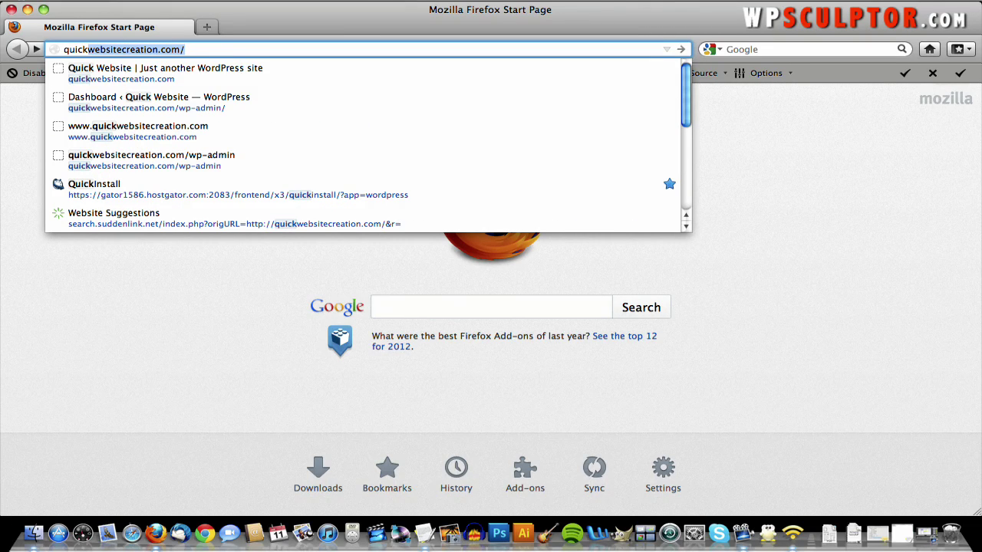
{"action": "type", "text": "w"}
{"action": "key", "text": "Return"}
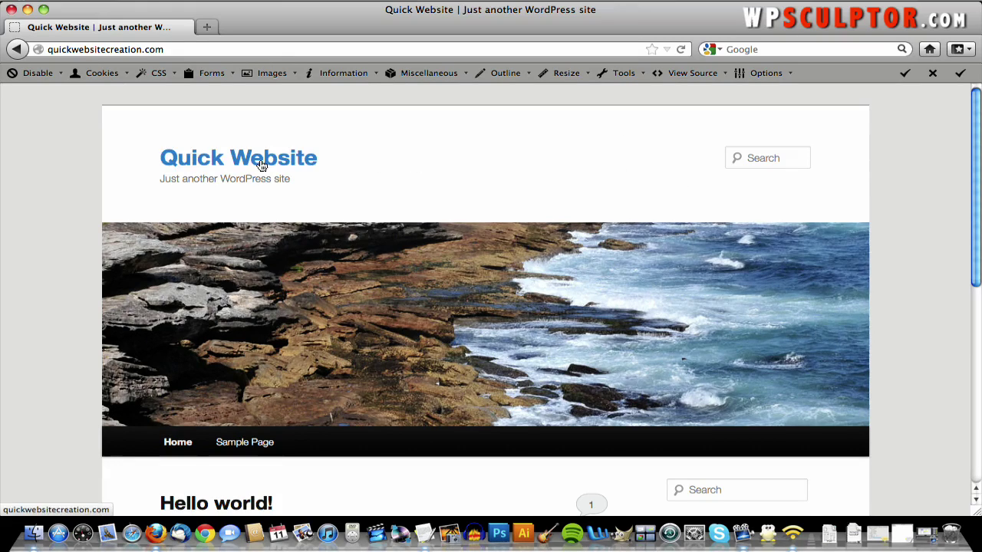
- Open the Sample Page and scroll through its placeholder text to the Leave a Reply form
{"action": "scroll", "coordinate": [513, 220], "scroll_direction": "down", "scroll_amount": 3}
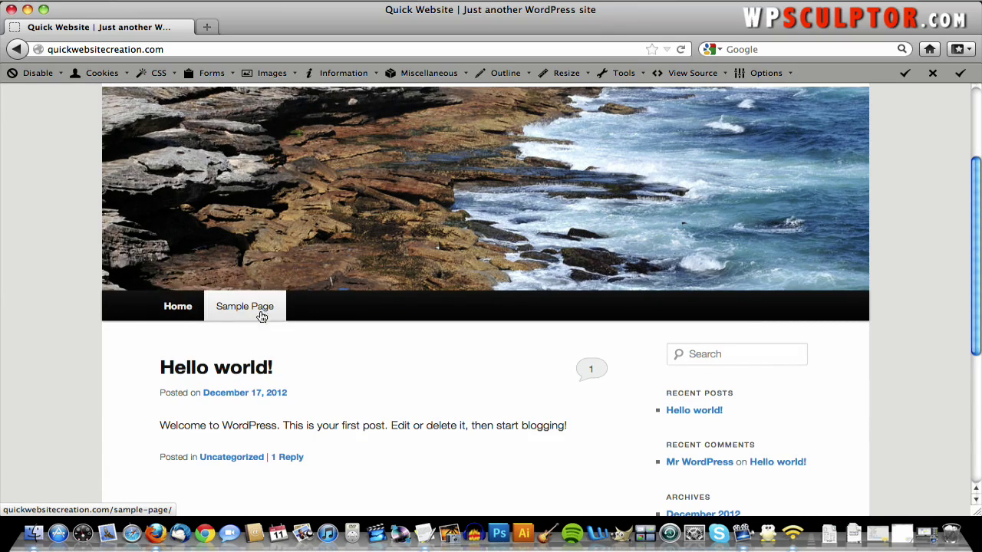
{"action": "scroll", "coordinate": [375, 344], "scroll_direction": "down", "scroll_amount": 5}
{"action": "scroll", "coordinate": [375, 345], "scroll_direction": "up", "scroll_amount": 5}
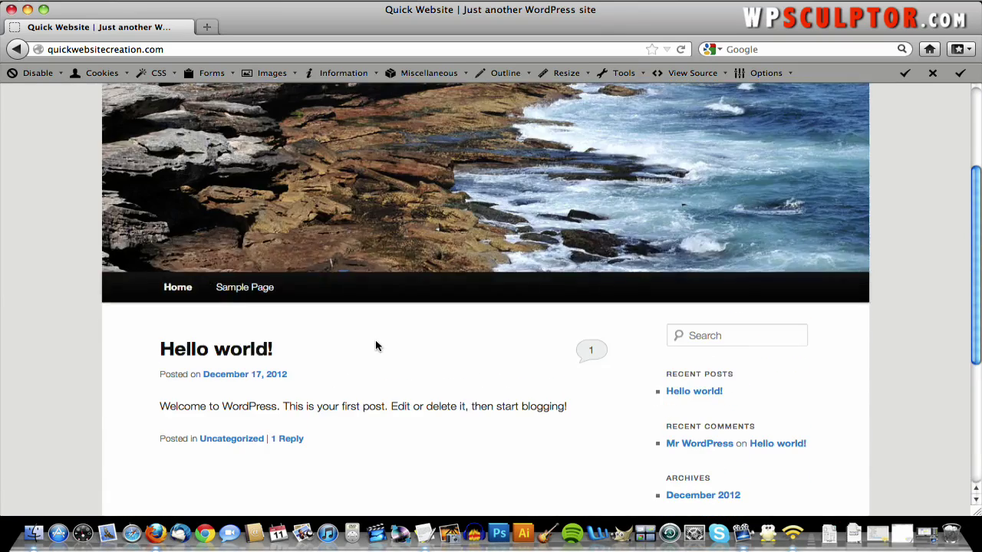
{"action": "left_click", "coordinate": [237, 296]}
{"action": "scroll", "coordinate": [238, 295], "scroll_direction": "down", "scroll_amount": 4}
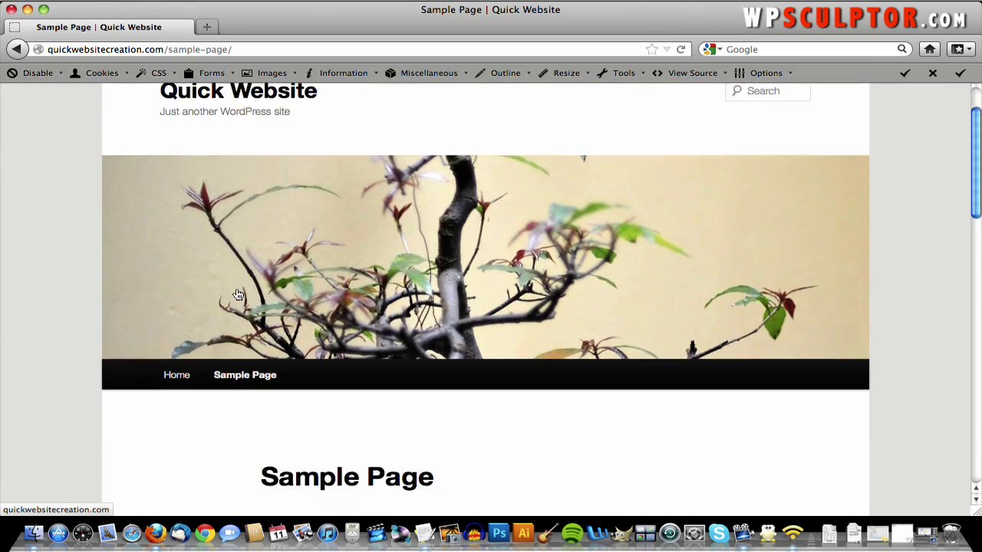
{"action": "scroll", "coordinate": [238, 295], "scroll_direction": "up", "scroll_amount": 3}
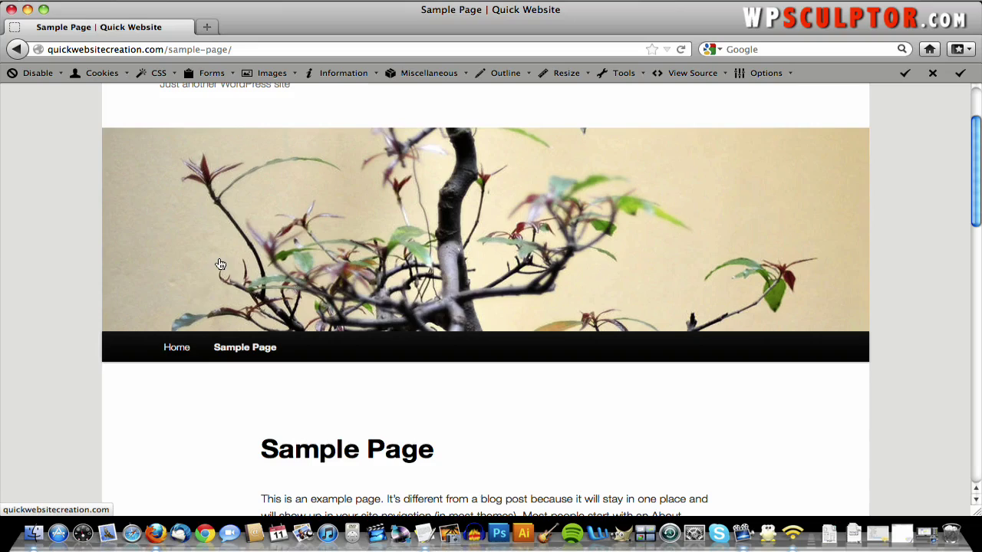
{"action": "scroll", "coordinate": [450, 344], "scroll_direction": "down", "scroll_amount": 10}
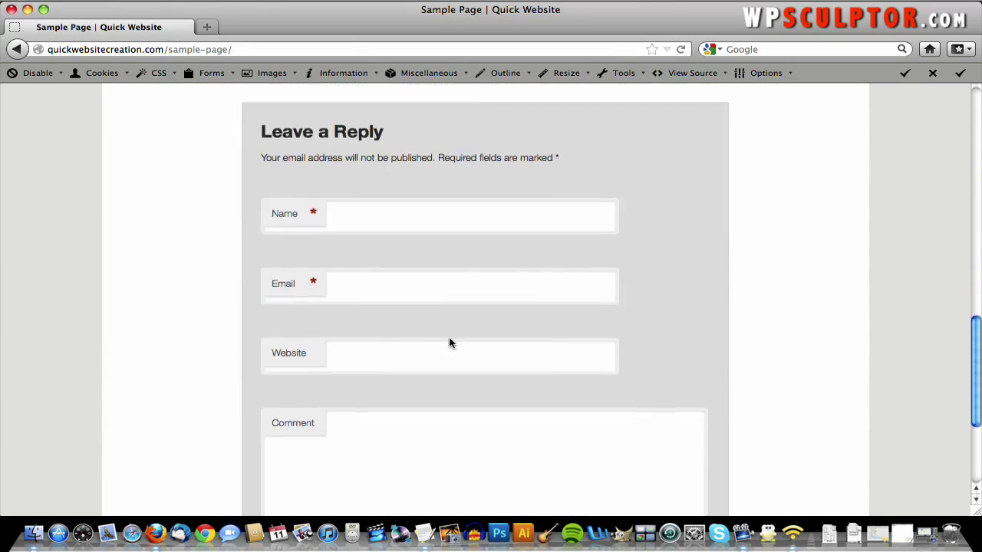
{"action": "scroll", "coordinate": [449, 343], "scroll_direction": "up", "scroll_amount": 7}
{"action": "scroll", "coordinate": [450, 343], "scroll_direction": "up", "scroll_amount": 5}
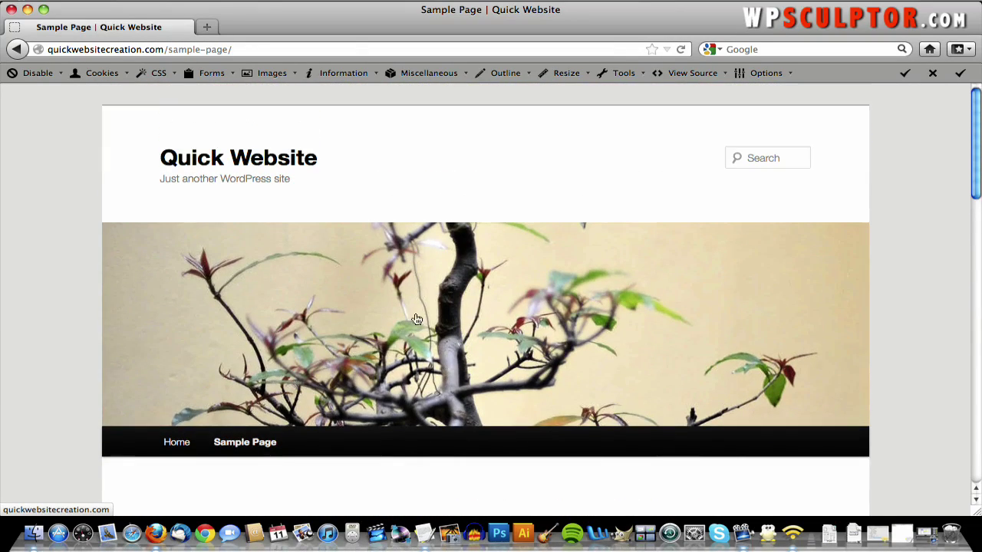
{"action": "scroll", "coordinate": [417, 320], "scroll_direction": "down", "scroll_amount": 5}
{"action": "scroll", "coordinate": [449, 425], "scroll_direction": "down", "scroll_amount": 5}
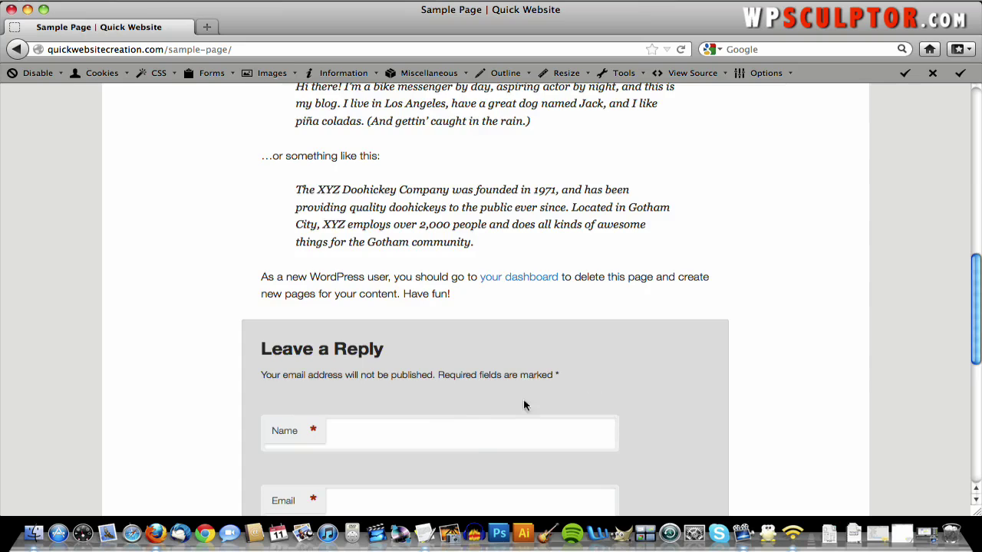
{"action": "scroll", "coordinate": [629, 378], "scroll_direction": "down", "scroll_amount": 5}
{"action": "scroll", "coordinate": [629, 379], "scroll_direction": "up", "scroll_amount": 9}
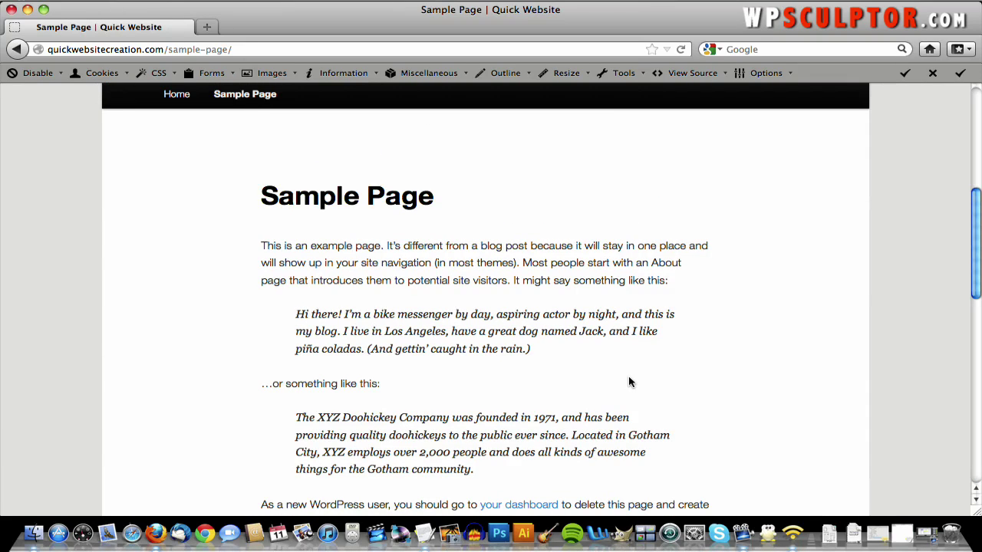
{"action": "scroll", "coordinate": [628, 376], "scroll_direction": "up", "scroll_amount": 5}
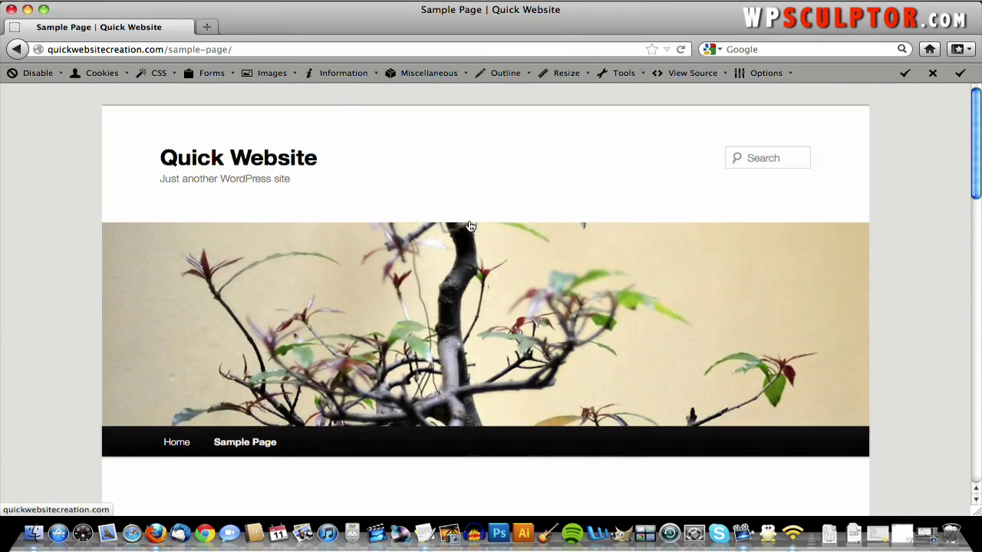
{"action": "left_click", "coordinate": [270, 51]}
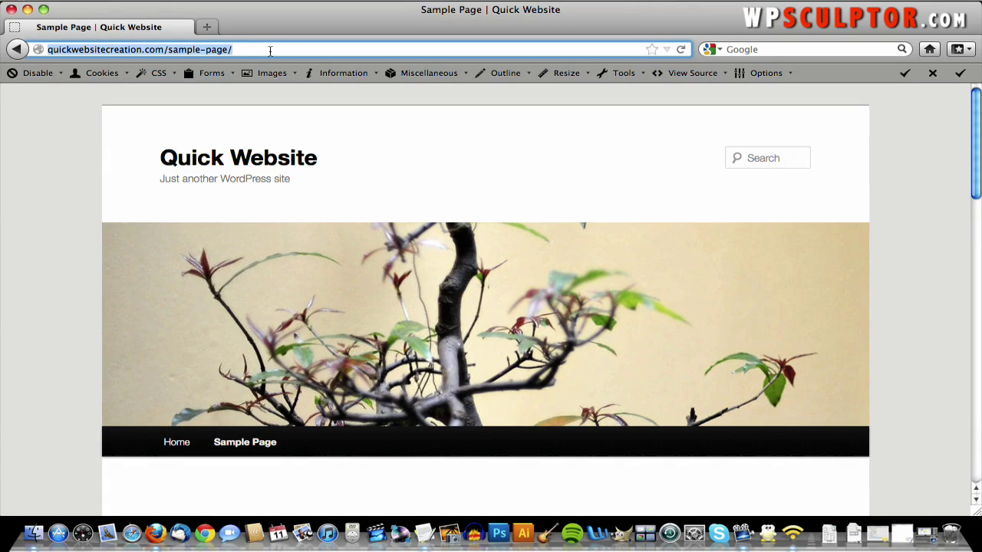
- Replace sample-page/ with wp-admin in the URL to reach the WordPress Log In page
{"action": "left_click", "coordinate": [270, 51]}
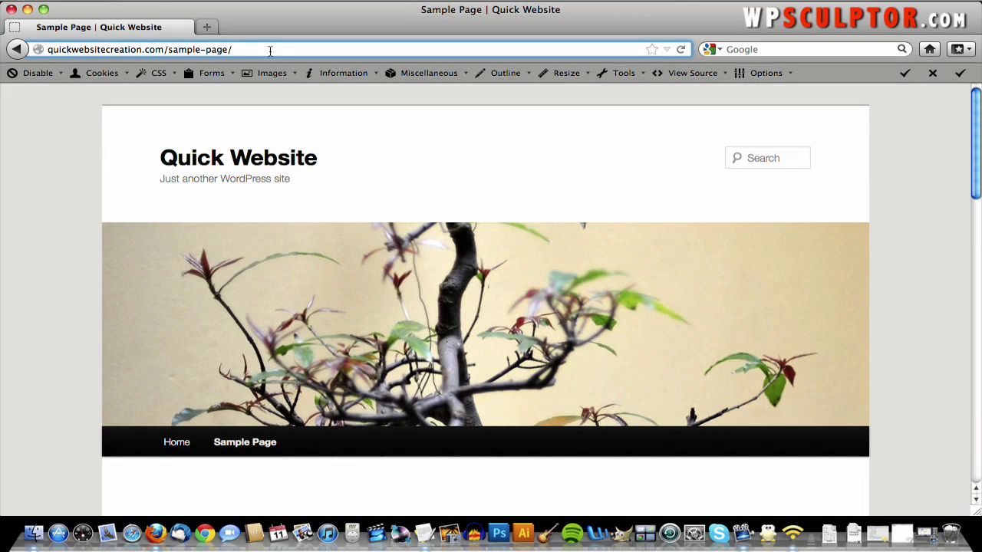
{"action": "key", "text": "BackSpace"}
{"action": "key", "text": "BackSpace"}
{"action": "key", "text": "BackSpace"}
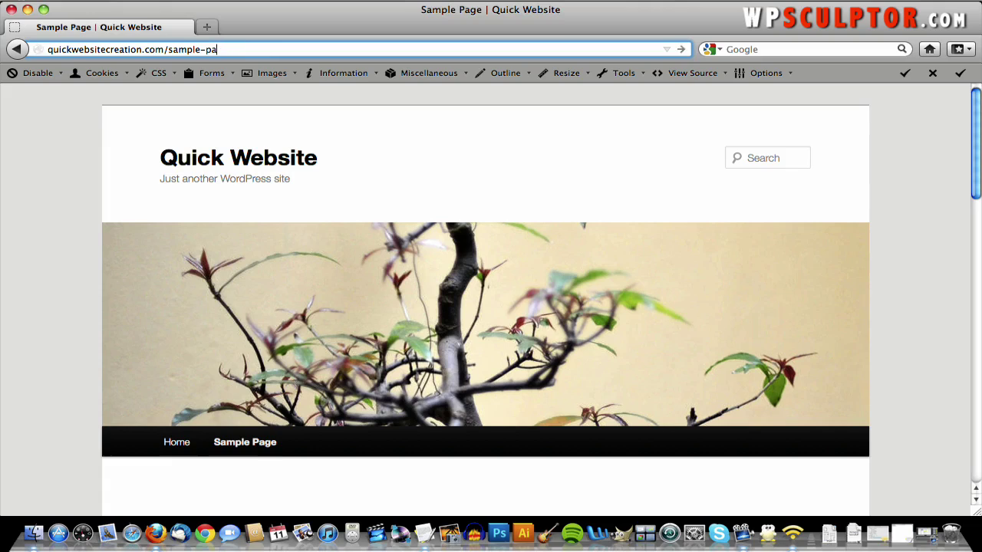
{"action": "key", "text": "BackSpace"}
{"action": "key", "text": "BackSpace"}
{"action": "key", "text": "BackSpace"}
{"action": "key", "text": "BackSpace"}
{"action": "key", "text": "BackSpace"}
{"action": "key", "text": "BackSpace"}
{"action": "key", "text": "BackSpace"}
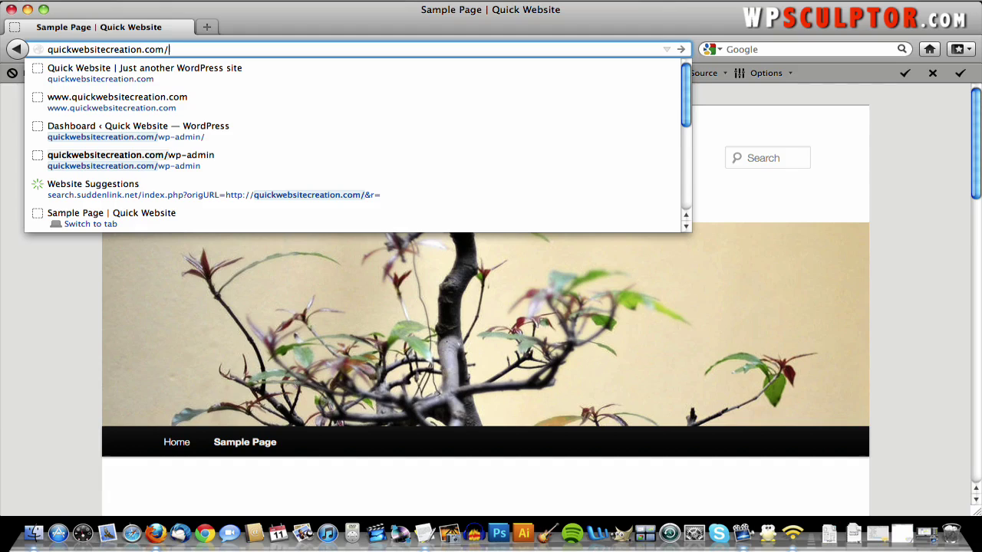
{"action": "type", "text": "wp-admin"}
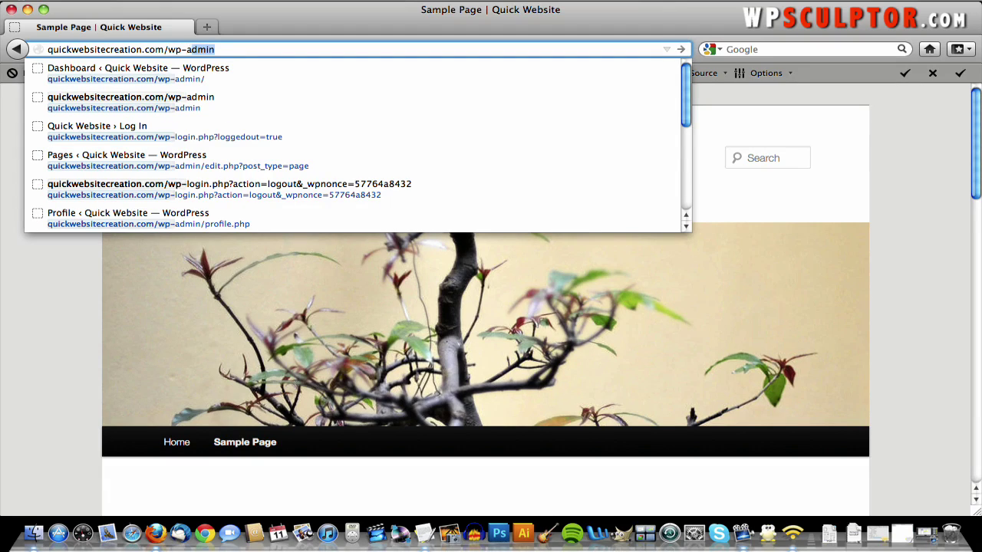
{"action": "key", "text": "Return"}
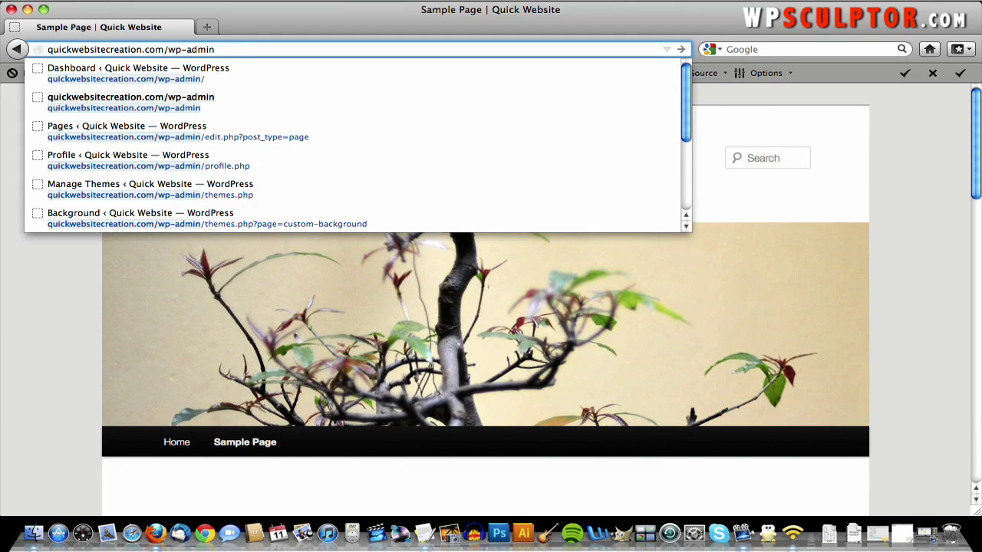
{"action": "key", "text": "Return"}
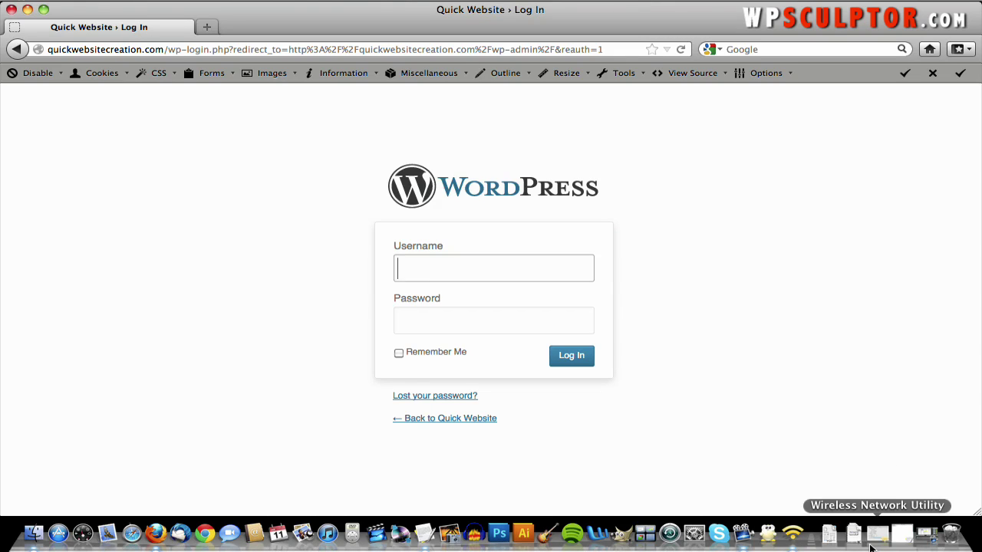
- Copy the username from the Text Content note and paste it into the login form
{"action": "left_click", "coordinate": [902, 537]}
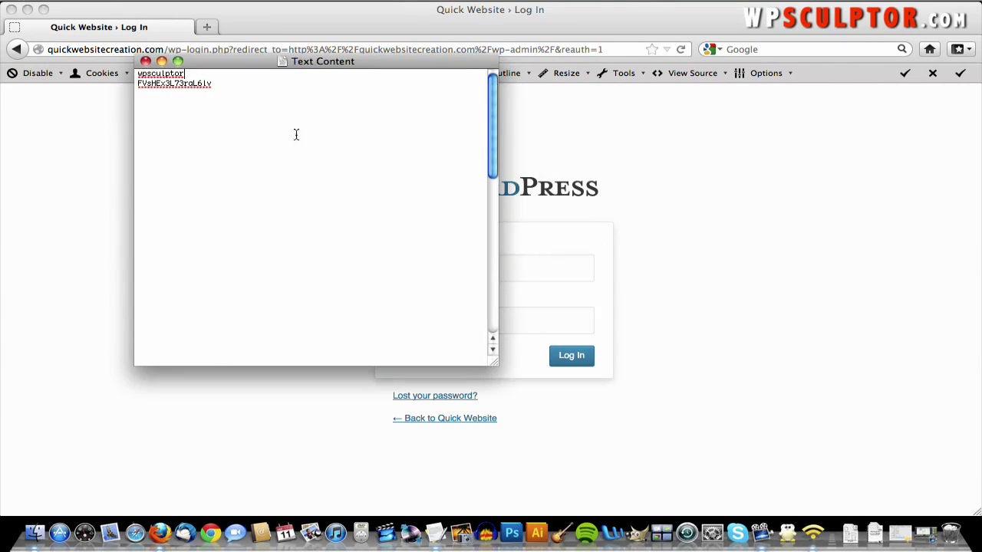
{"action": "double_click", "coordinate": [151, 76]}
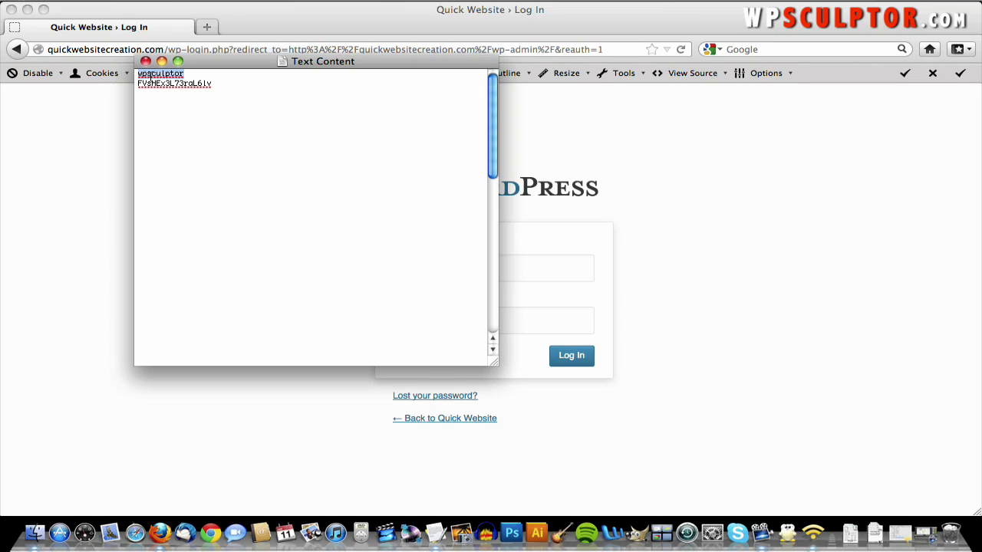
{"action": "right_click", "coordinate": [151, 76]}
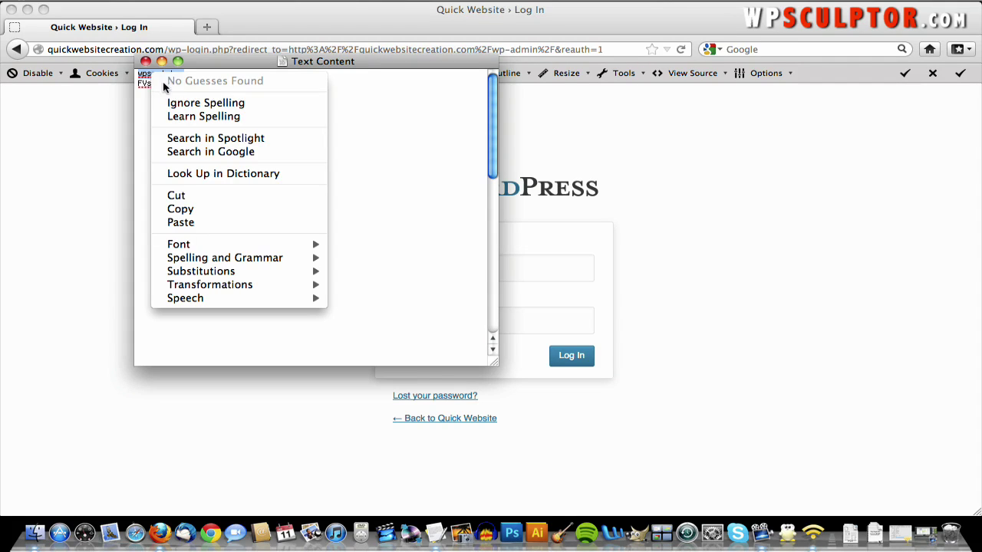
{"action": "left_click", "coordinate": [227, 209]}
{"action": "left_click", "coordinate": [526, 268]}
{"action": "right_click", "coordinate": [529, 269]}
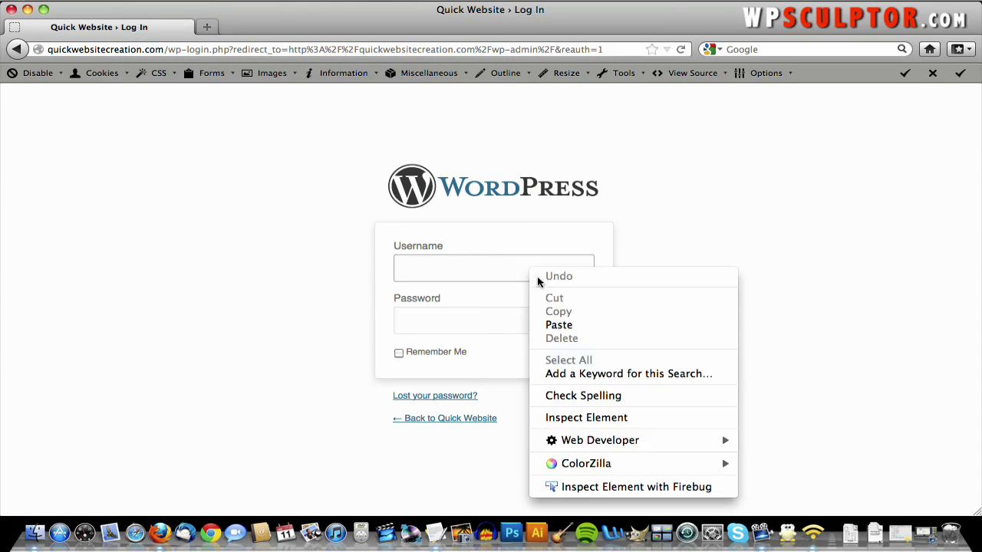
{"action": "left_click", "coordinate": [588, 325]}
{"action": "left_click", "coordinate": [541, 314]}
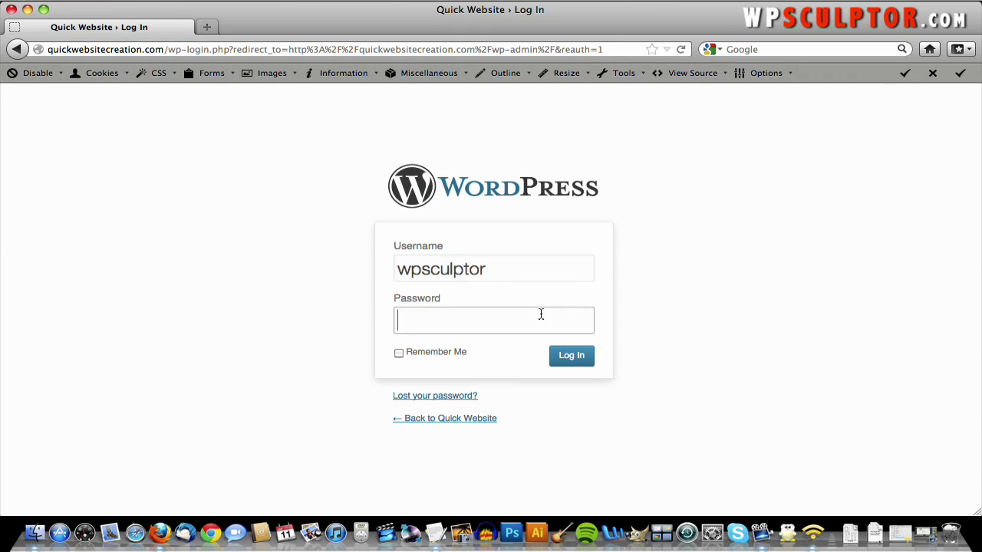
- Copy the password from the note, paste it into the Password field and log in
{"action": "key", "text": "F9"}
{"action": "left_click", "coordinate": [495, 263]}
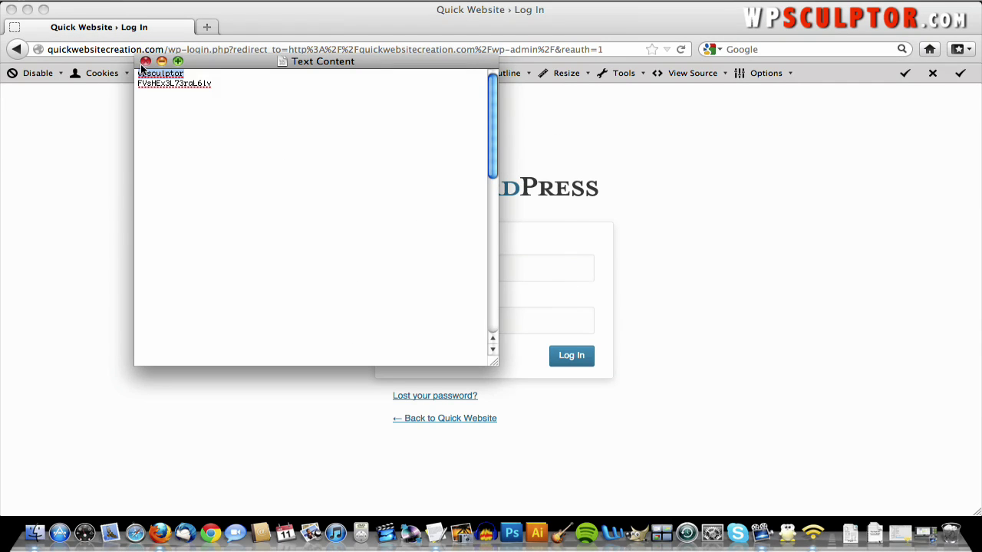
{"action": "left_click", "coordinate": [155, 84]}
{"action": "triple_click", "coordinate": [156, 85]}
{"action": "right_click", "coordinate": [156, 84]}
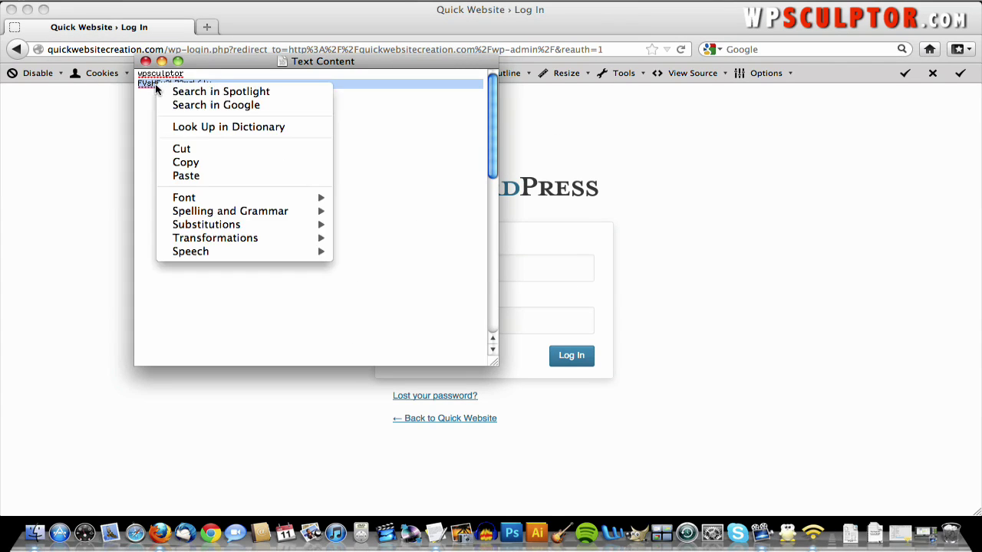
{"action": "left_click", "coordinate": [201, 164]}
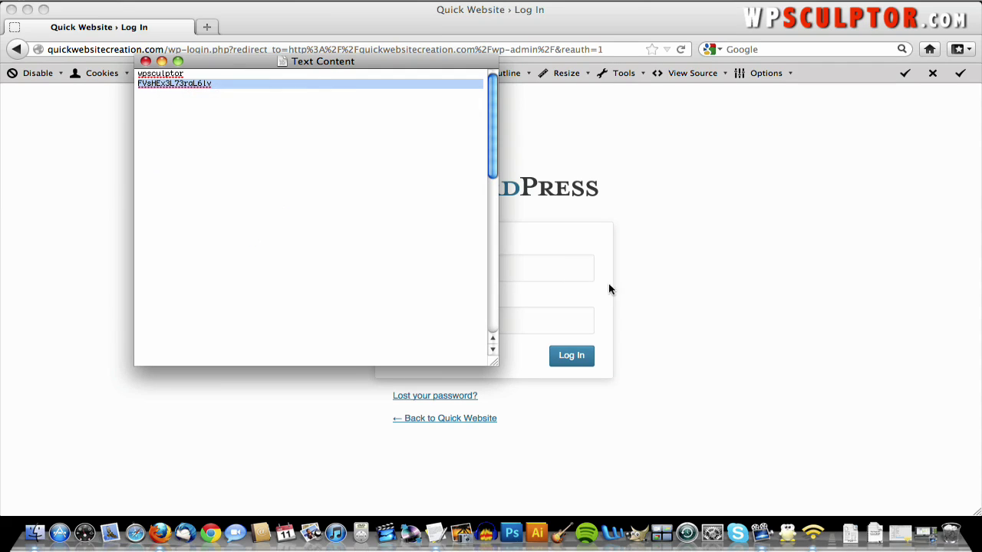
{"action": "left_click", "coordinate": [554, 317]}
{"action": "right_click", "coordinate": [554, 318]}
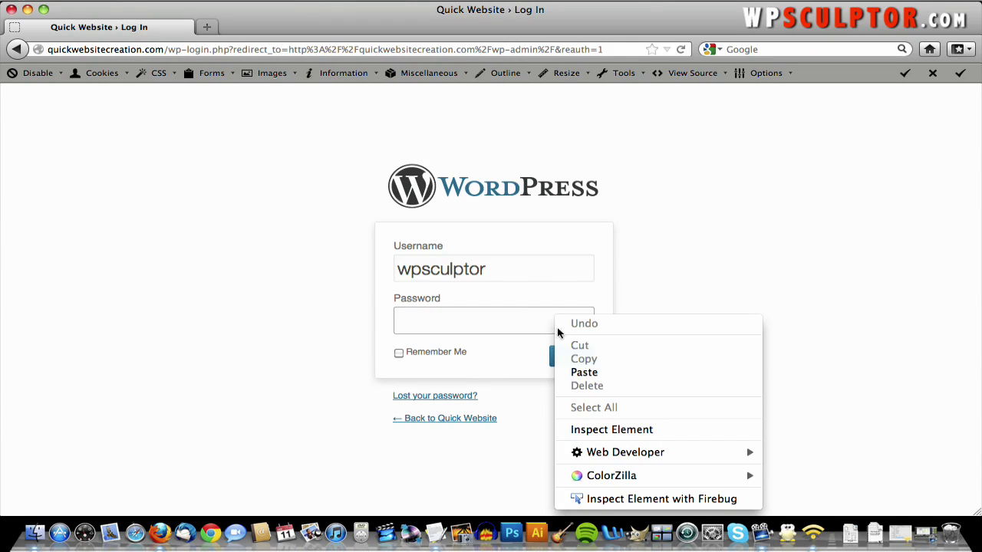
{"action": "left_click", "coordinate": [576, 373]}
{"action": "left_click", "coordinate": [567, 358]}
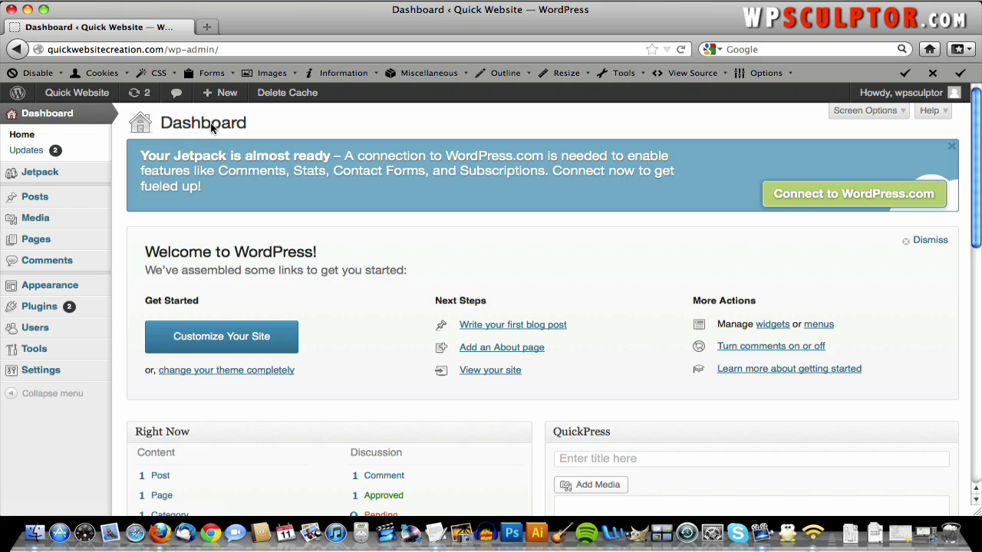
- Open Users > All Users from the admin sidebar to list the site's accounts
{"action": "scroll", "coordinate": [543, 309], "scroll_direction": "down", "scroll_amount": 5}
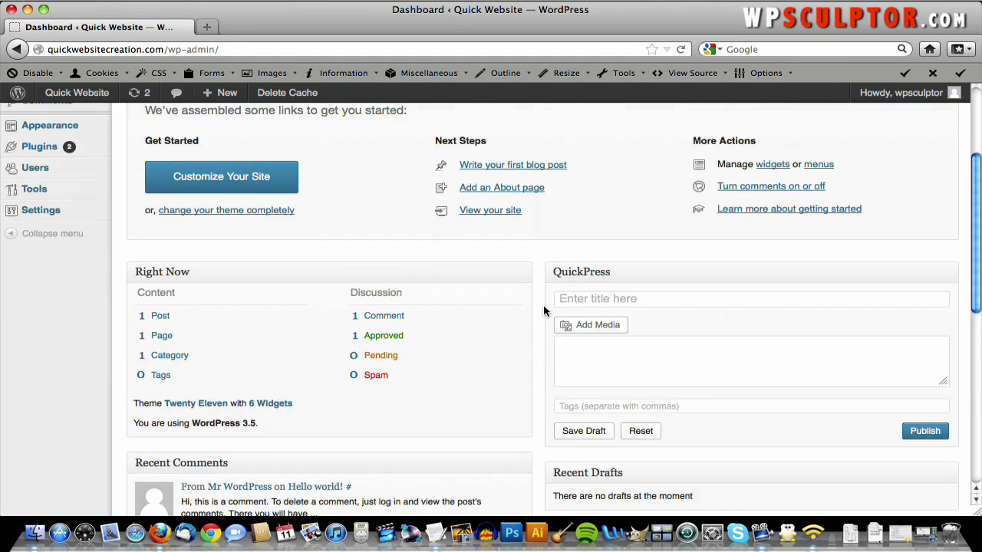
{"action": "scroll", "coordinate": [543, 309], "scroll_direction": "up", "scroll_amount": 3}
{"action": "scroll", "coordinate": [544, 310], "scroll_direction": "up", "scroll_amount": 2}
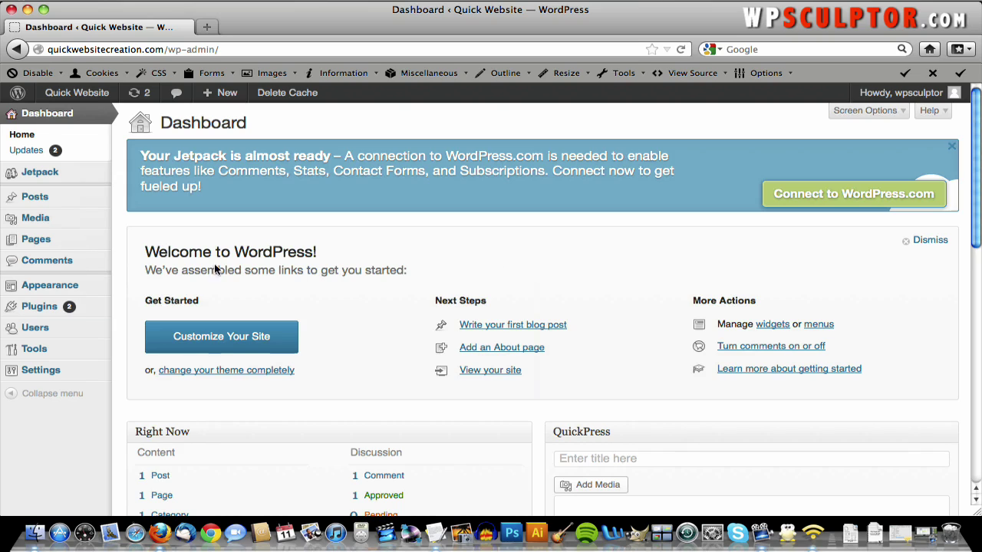
{"action": "mouse_move", "coordinate": [77, 378]}
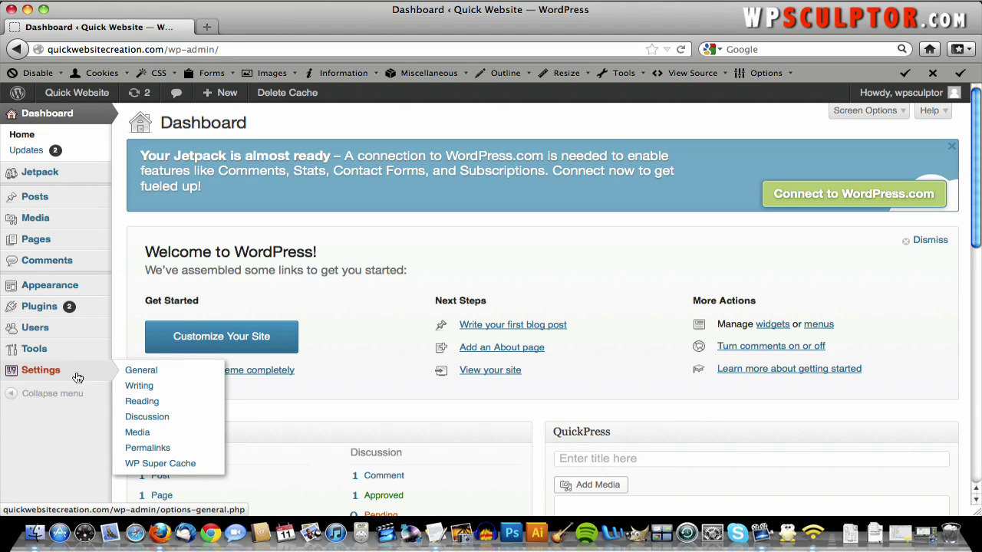
{"action": "mouse_move", "coordinate": [76, 351]}
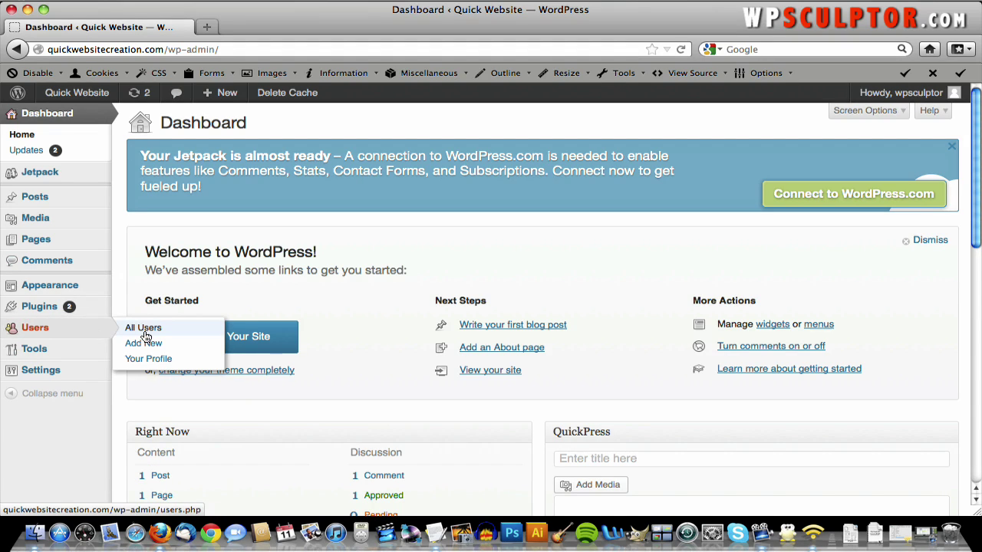
{"action": "left_click", "coordinate": [144, 328]}
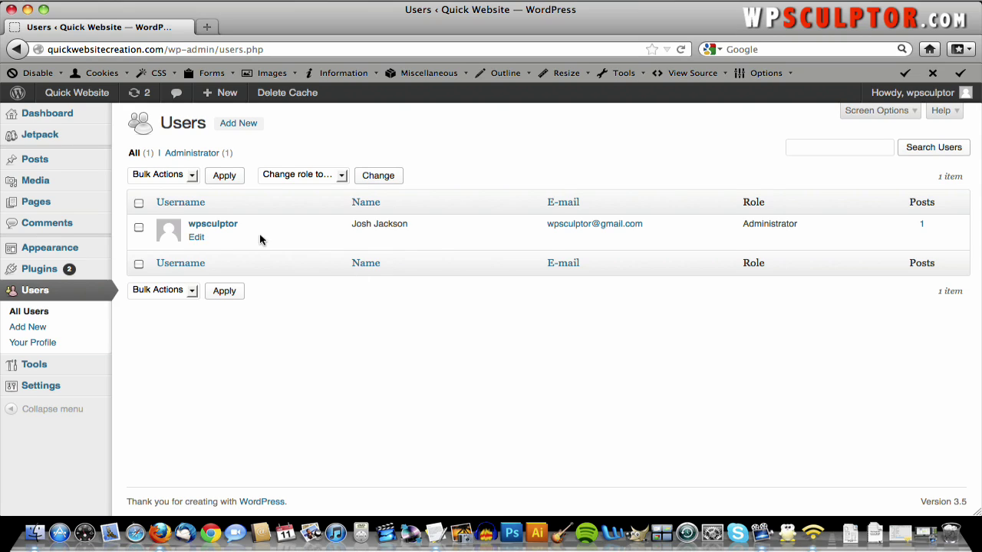
- Edit the administrator, enter and confirm a new password, and click Update Profile
{"action": "left_click", "coordinate": [197, 238]}
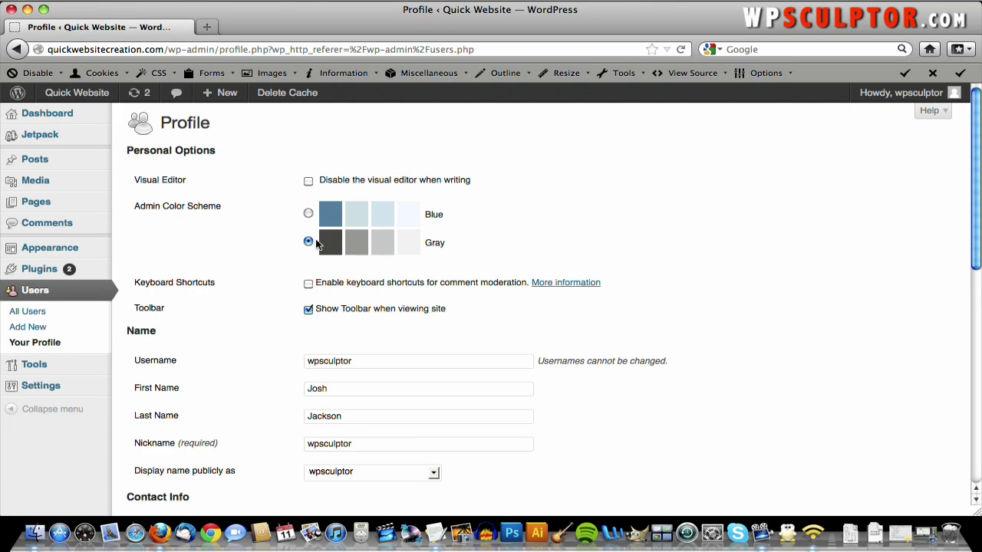
{"action": "scroll", "coordinate": [484, 240], "scroll_direction": "down", "scroll_amount": 6}
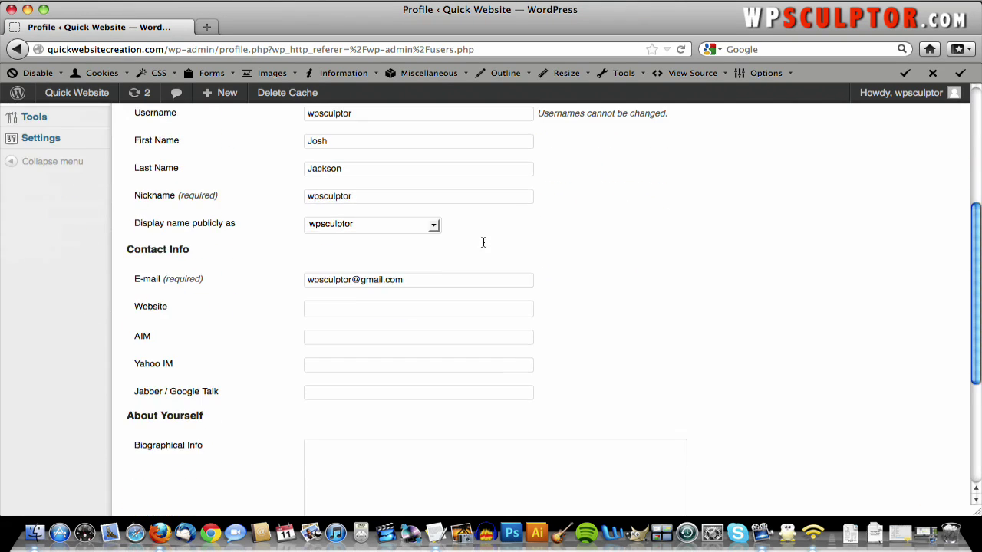
{"action": "scroll", "coordinate": [484, 244], "scroll_direction": "down", "scroll_amount": 5}
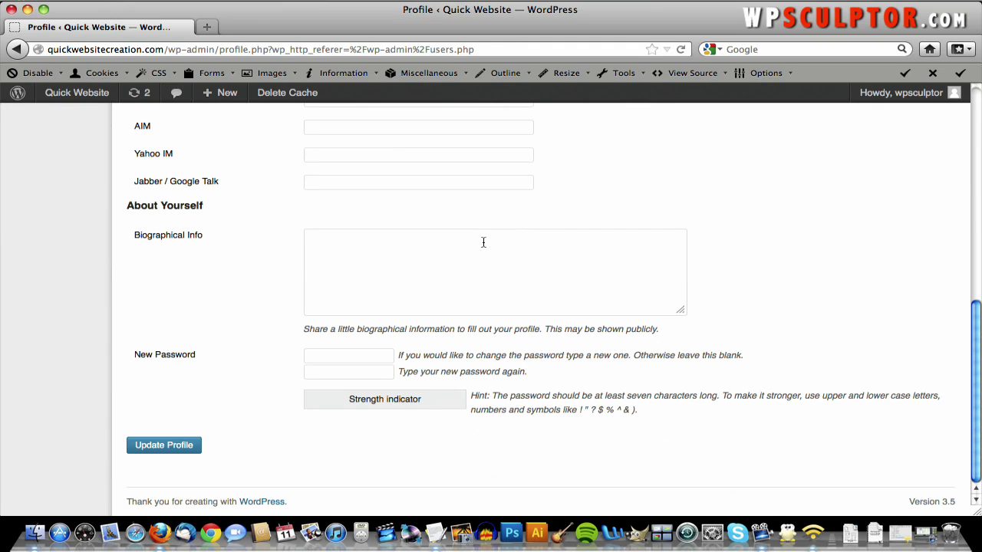
{"action": "left_click", "coordinate": [330, 355]}
{"action": "type", "text": "********"}
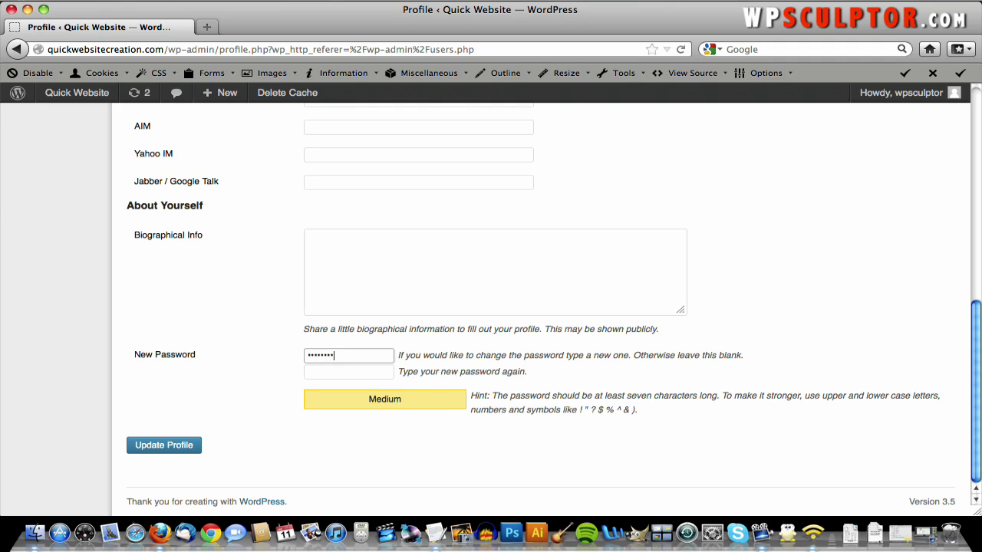
{"action": "type", "text": "*"}
{"action": "key", "text": "Tab"}
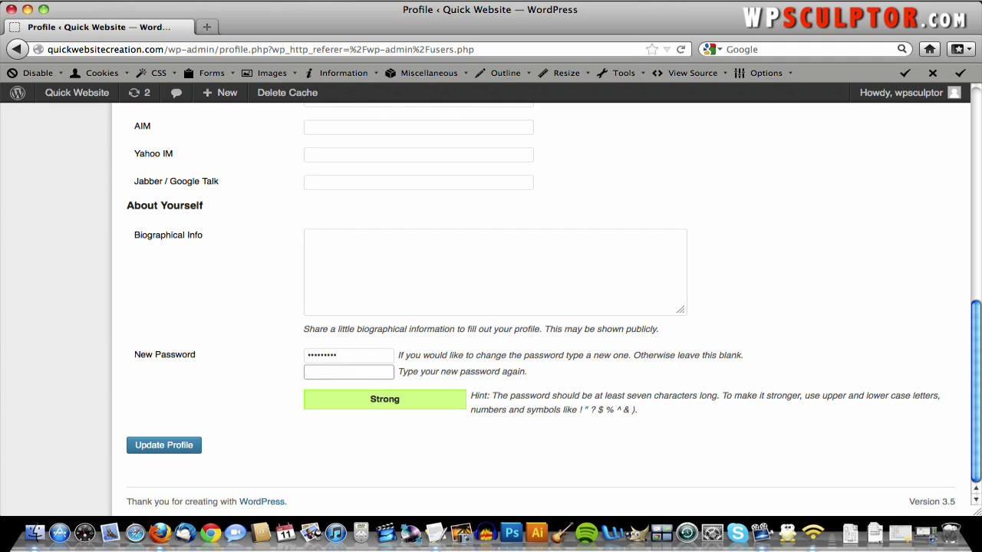
{"action": "type", "text": "**"}
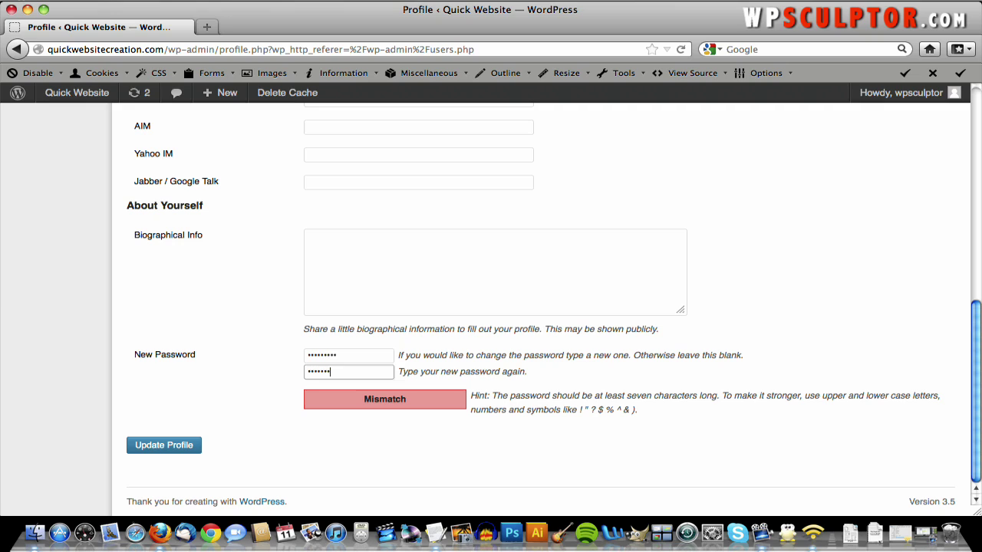
{"action": "type", "text": "*******"}
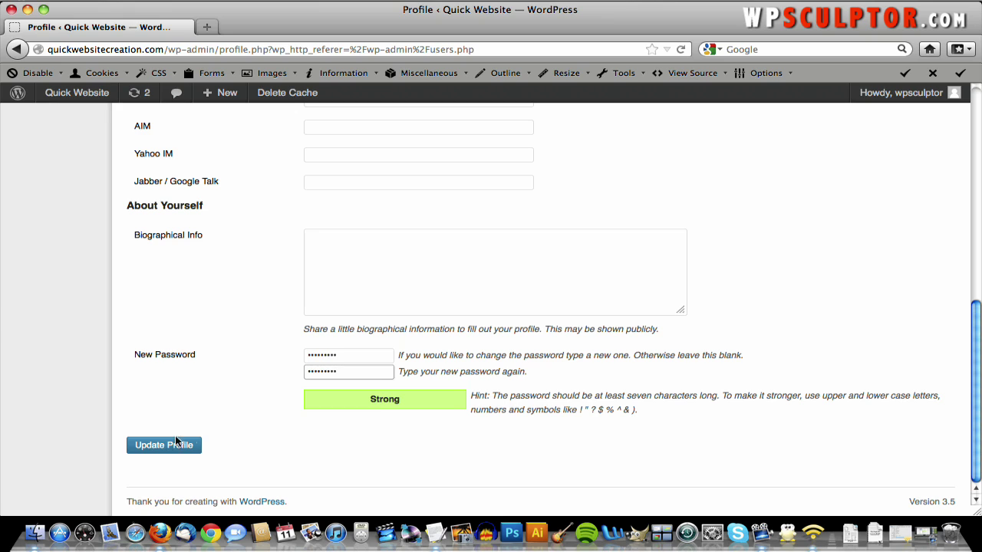
{"action": "left_click", "coordinate": [160, 448]}
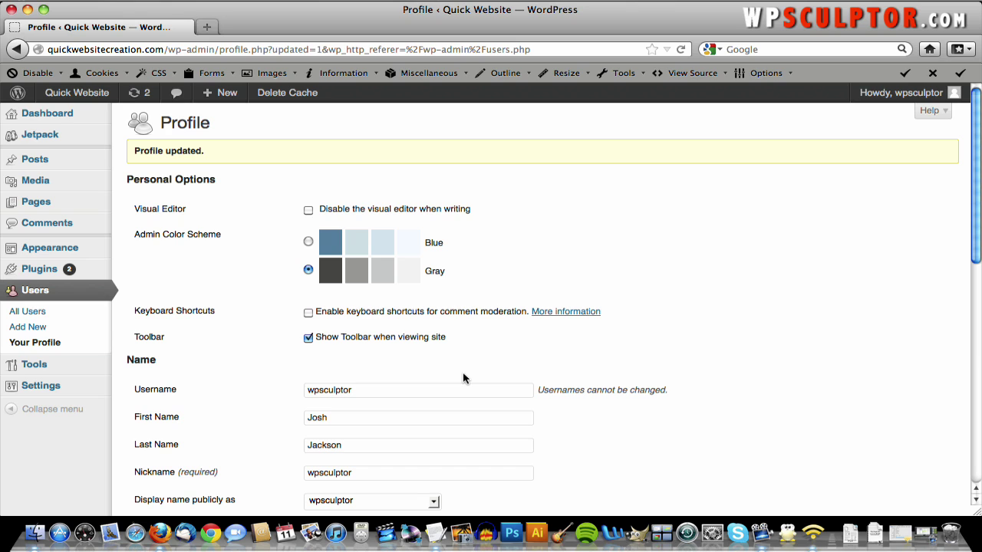
{"action": "scroll", "coordinate": [463, 377], "scroll_direction": "down", "scroll_amount": 3}
{"action": "scroll", "coordinate": [464, 377], "scroll_direction": "up", "scroll_amount": 3}
- Under Appearance > Themes, find Twenty Twelve in Available Themes and activate it
{"action": "mouse_move", "coordinate": [77, 247]}
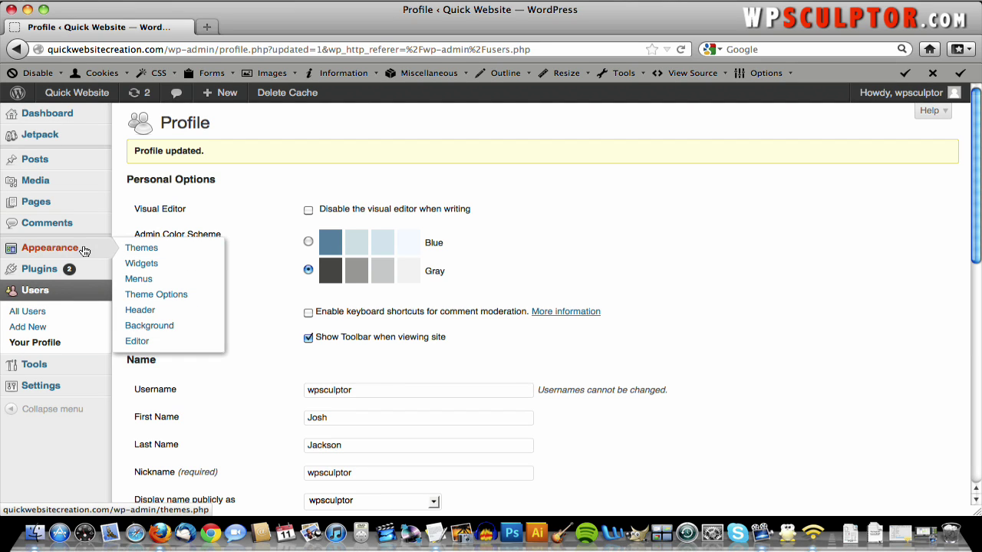
{"action": "left_click", "coordinate": [134, 253]}
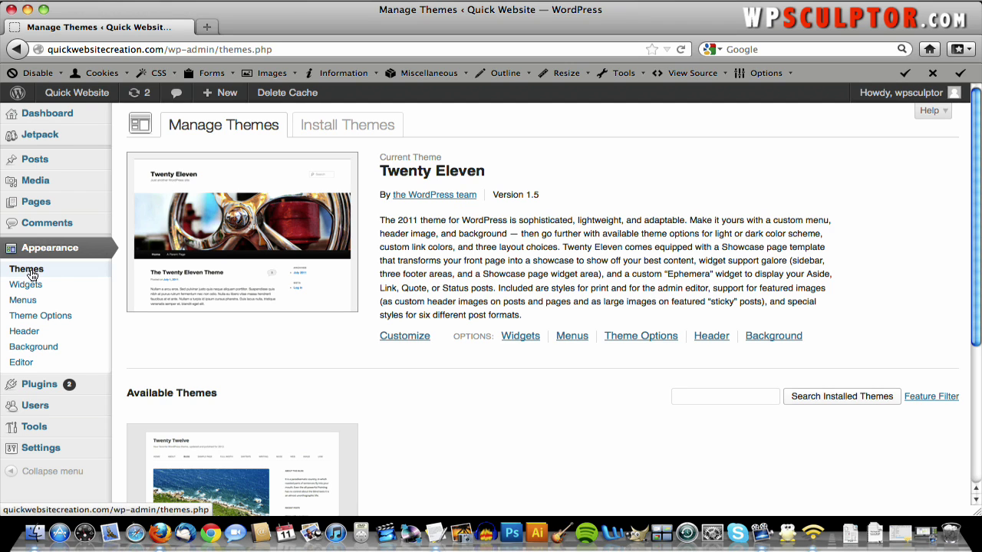
{"action": "scroll", "coordinate": [443, 249], "scroll_direction": "down", "scroll_amount": 3}
{"action": "scroll", "coordinate": [441, 253], "scroll_direction": "down", "scroll_amount": 1}
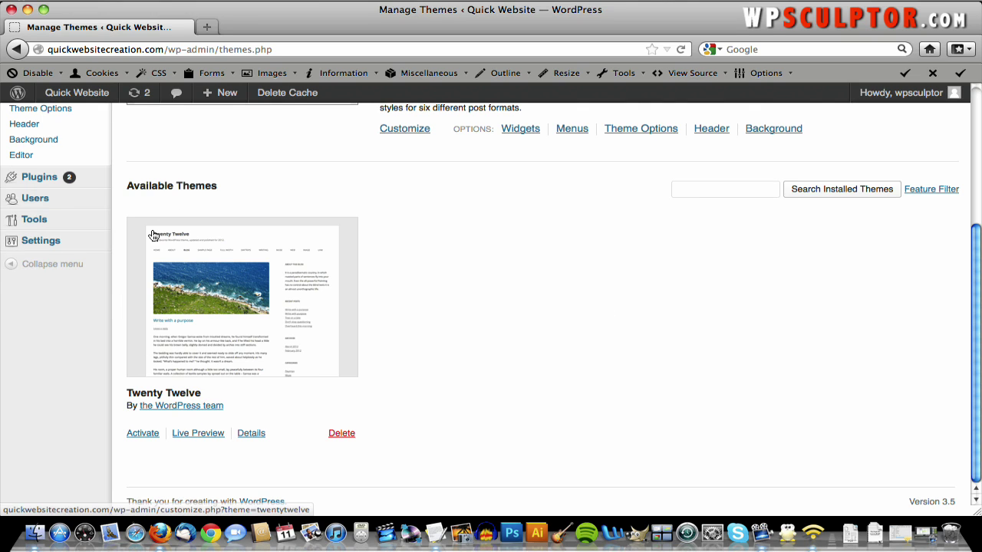
{"action": "scroll", "coordinate": [150, 235], "scroll_direction": "up", "scroll_amount": 5}
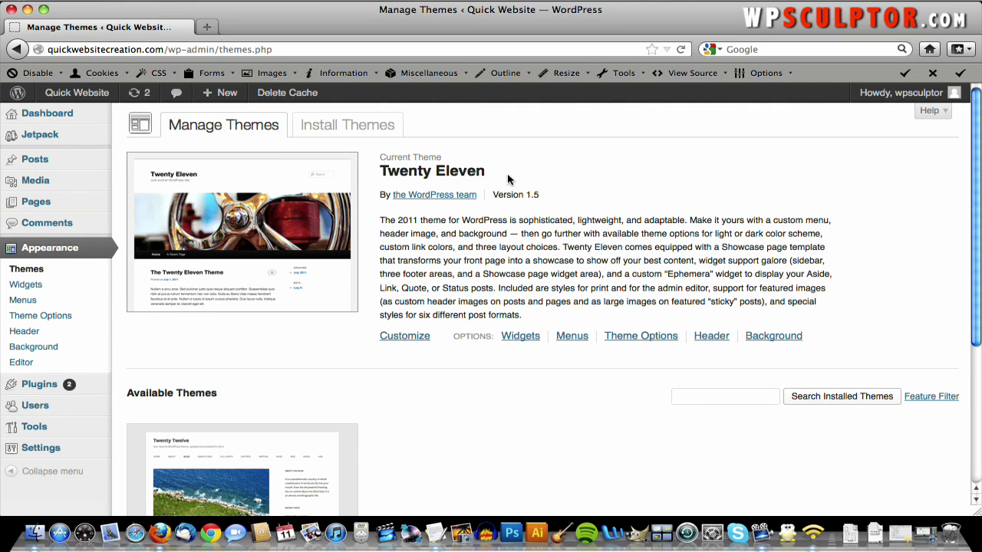
{"action": "scroll", "coordinate": [445, 270], "scroll_direction": "down", "scroll_amount": 5}
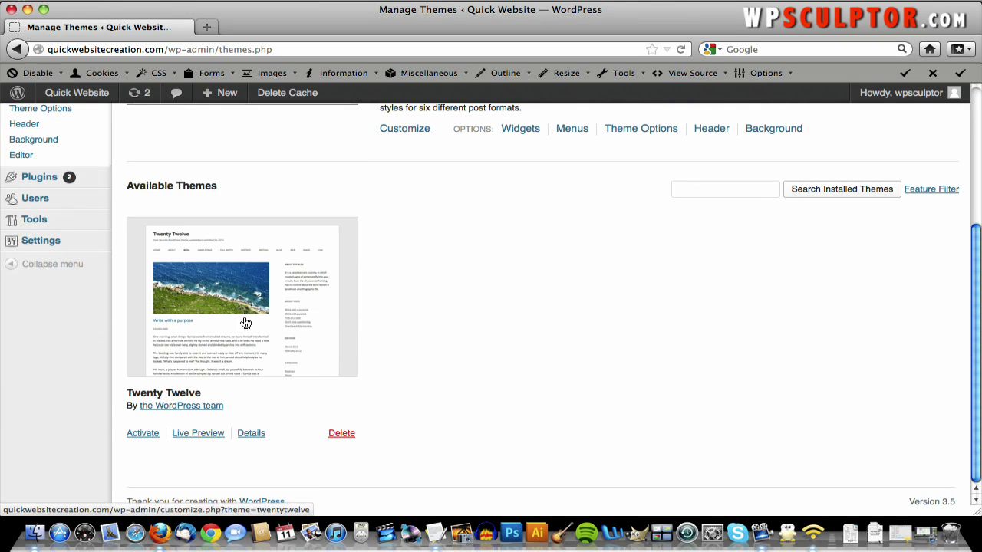
{"action": "scroll", "coordinate": [397, 302], "scroll_direction": "up", "scroll_amount": 5}
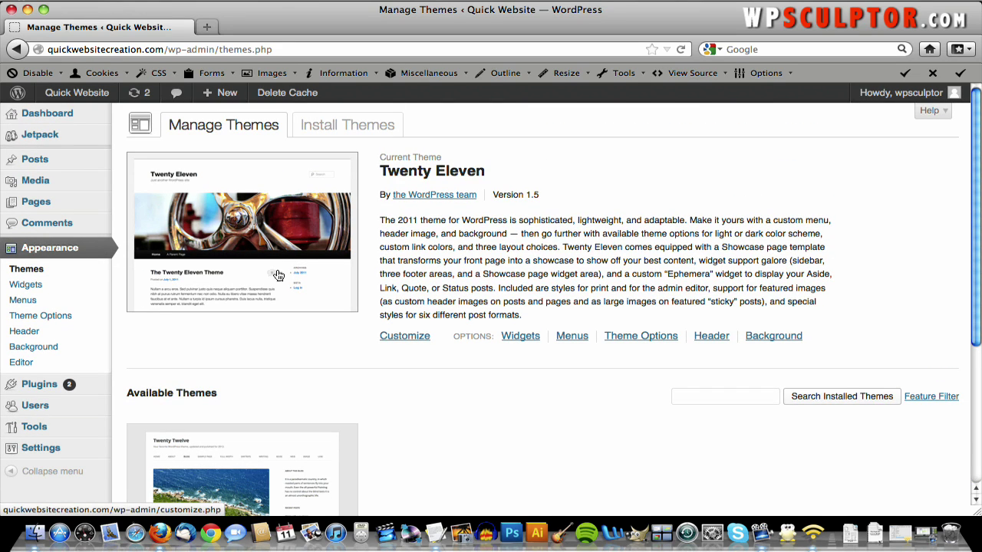
{"action": "scroll", "coordinate": [247, 347], "scroll_direction": "down", "scroll_amount": 3}
{"action": "scroll", "coordinate": [247, 348], "scroll_direction": "down", "scroll_amount": 3}
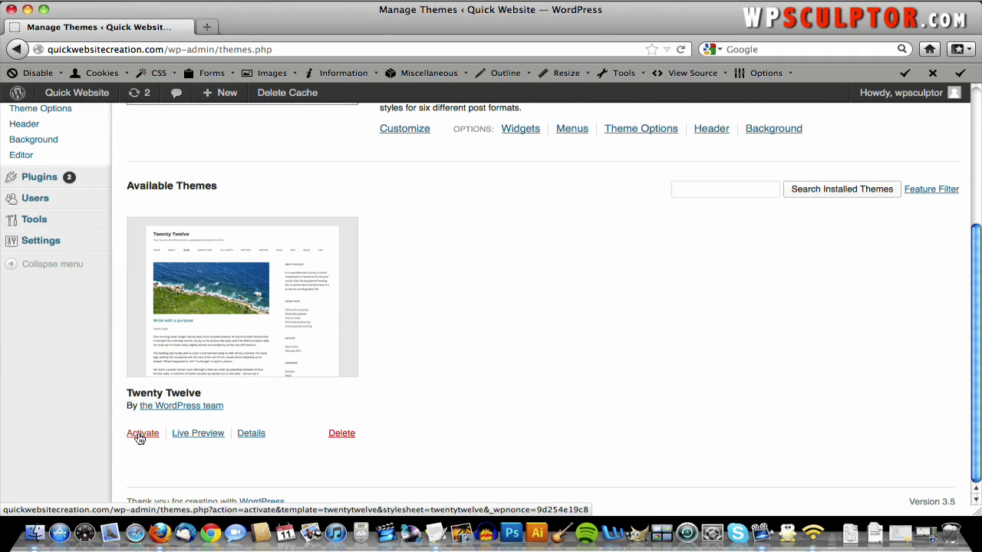
{"action": "left_click", "coordinate": [139, 436]}
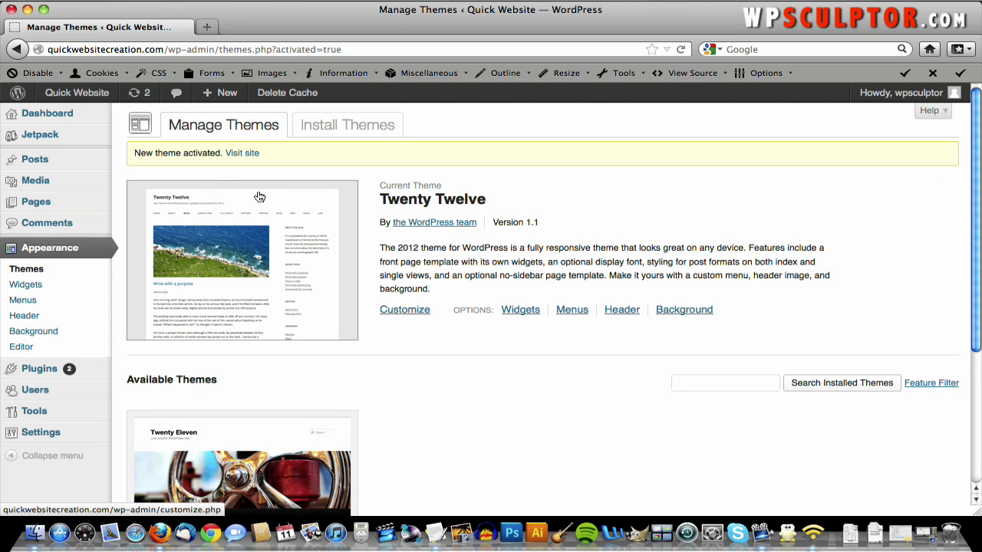
- Visit the site and scroll the Twenty Twelve home page with its Hello world! post
{"action": "left_click", "coordinate": [249, 155]}
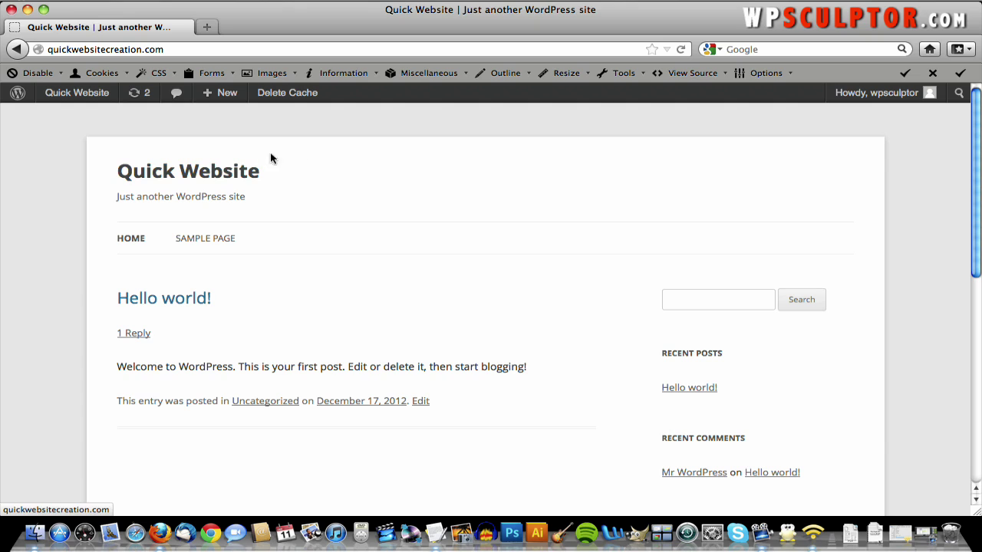
{"action": "scroll", "coordinate": [422, 186], "scroll_direction": "down", "scroll_amount": 3}
{"action": "scroll", "coordinate": [423, 187], "scroll_direction": "down", "scroll_amount": 5}
{"action": "scroll", "coordinate": [422, 186], "scroll_direction": "up", "scroll_amount": 8}
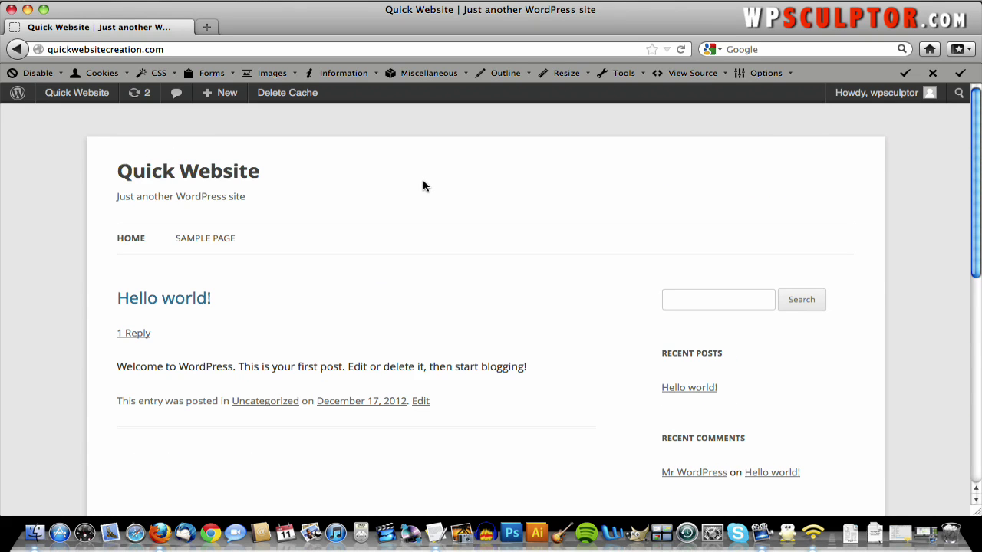
{"action": "scroll", "coordinate": [423, 187], "scroll_direction": "down", "scroll_amount": 1}
{"action": "scroll", "coordinate": [423, 186], "scroll_direction": "up", "scroll_amount": 1}
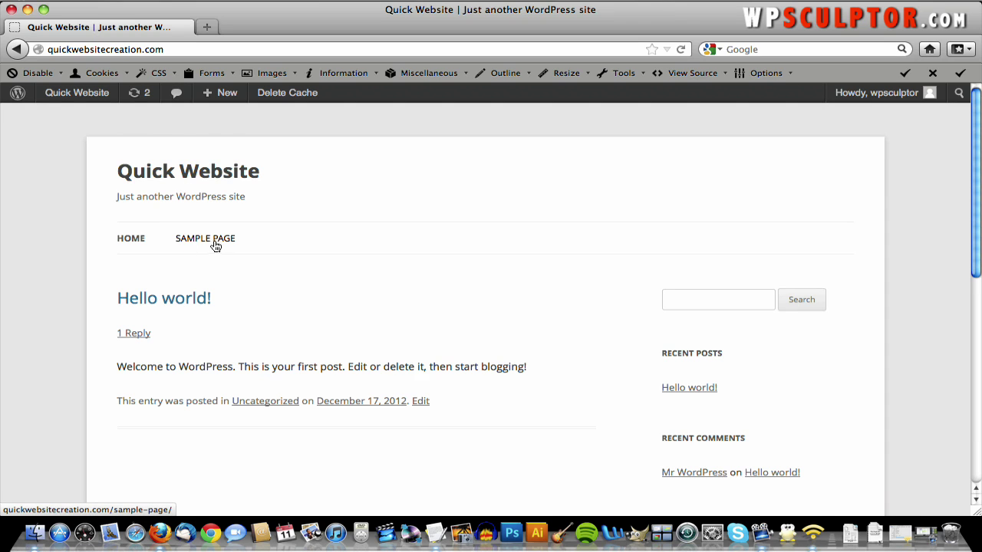
{"action": "scroll", "coordinate": [422, 239], "scroll_direction": "down", "scroll_amount": 3}
{"action": "scroll", "coordinate": [423, 239], "scroll_direction": "up", "scroll_amount": 3}
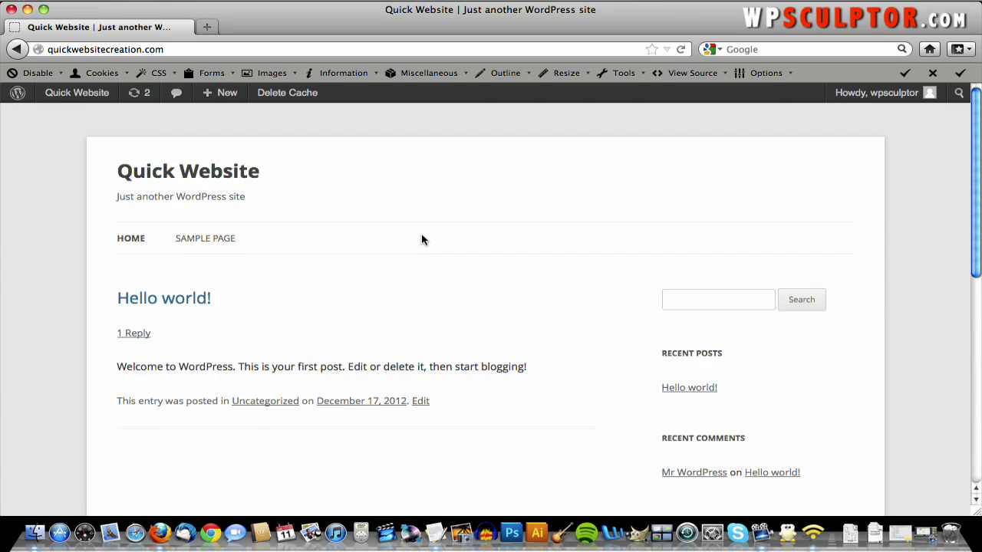
{"action": "scroll", "coordinate": [422, 239], "scroll_direction": "down", "scroll_amount": 4}
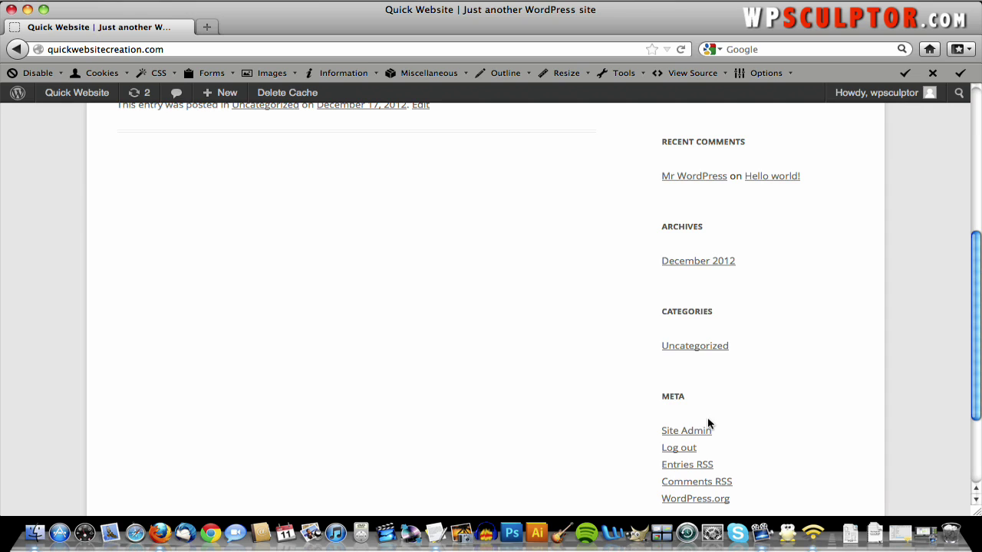
{"action": "scroll", "coordinate": [708, 424], "scroll_direction": "down", "scroll_amount": 3}
{"action": "scroll", "coordinate": [709, 423], "scroll_direction": "up", "scroll_amount": 10}
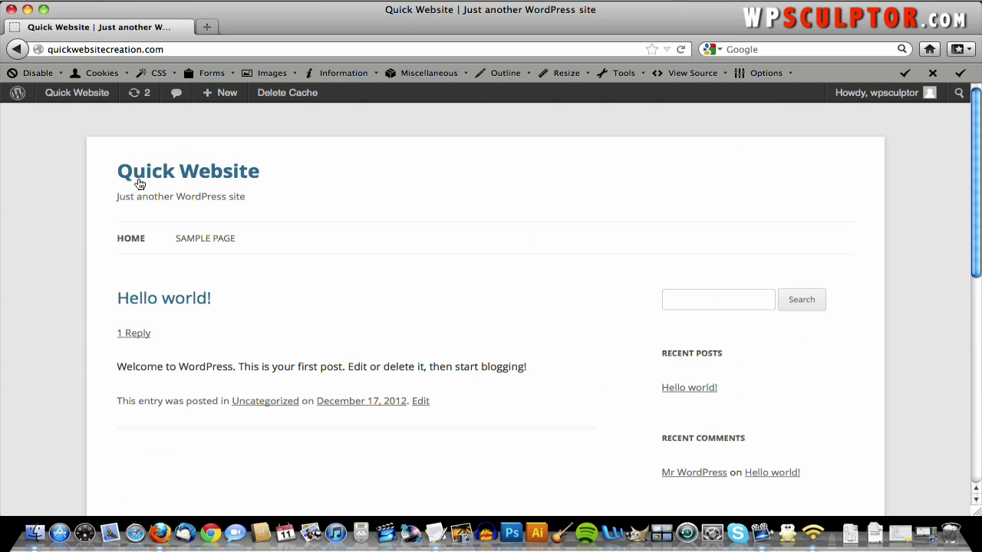
{"action": "mouse_move", "coordinate": [69, 96]}
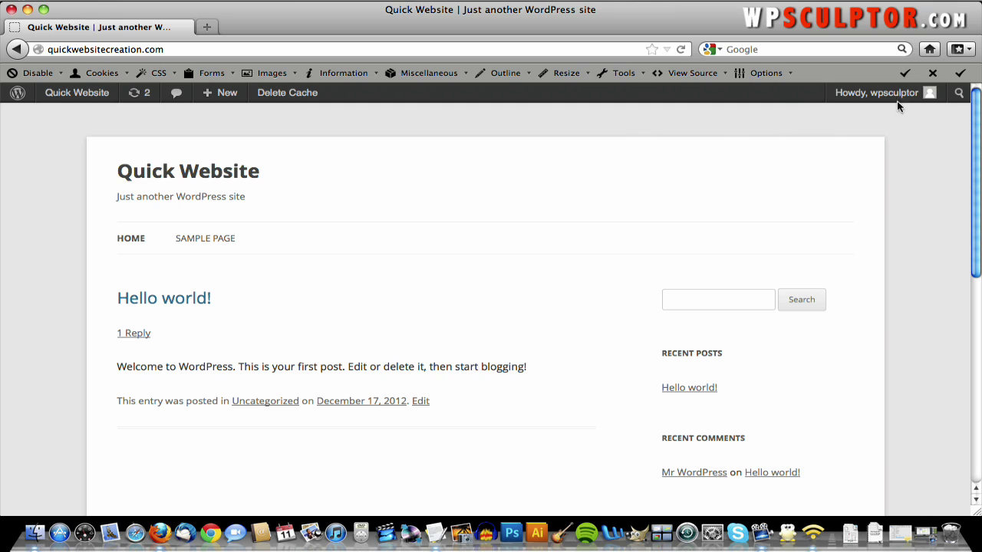
{"action": "mouse_move", "coordinate": [897, 101]}
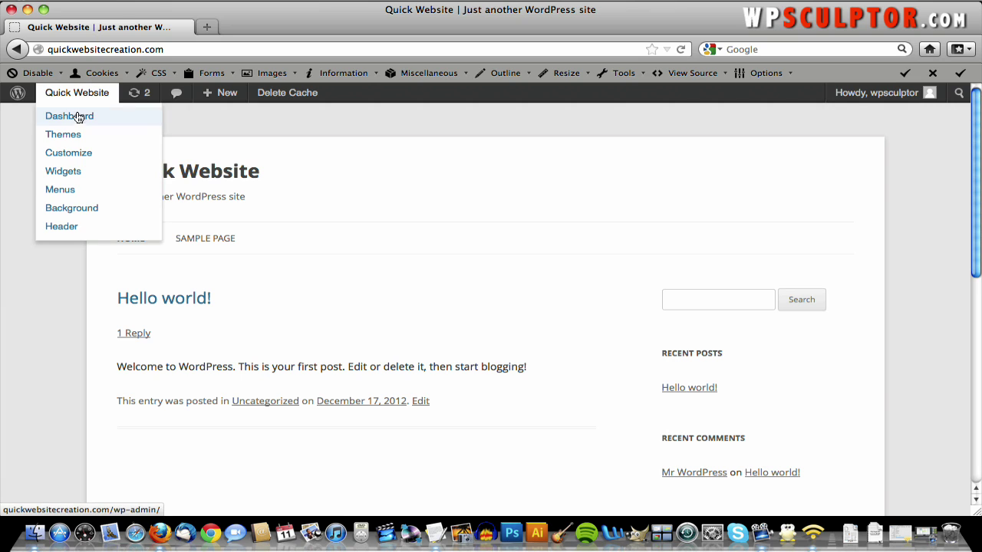
- Go back to the Dashboard and start a new page via Pages > Add New
{"action": "left_click", "coordinate": [77, 119]}
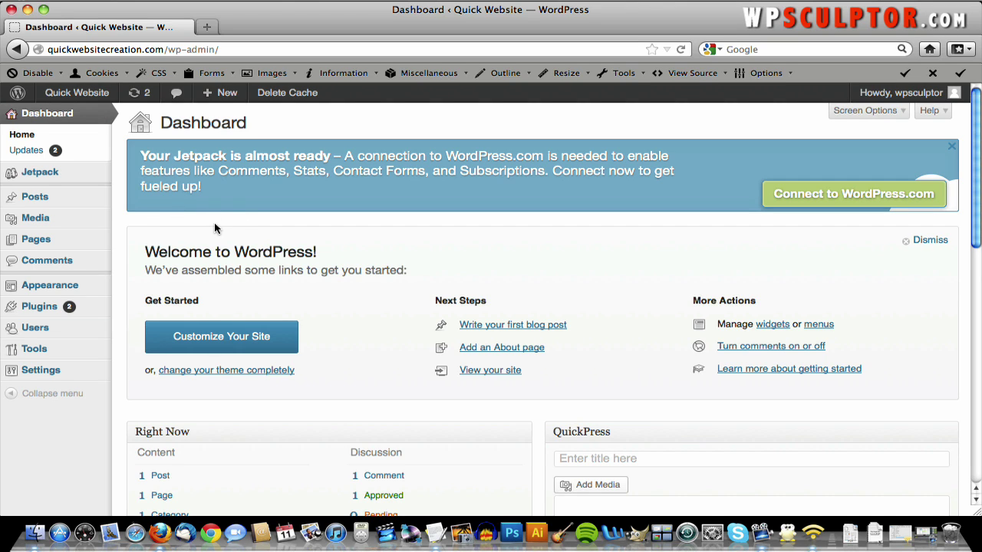
{"action": "mouse_move", "coordinate": [86, 243]}
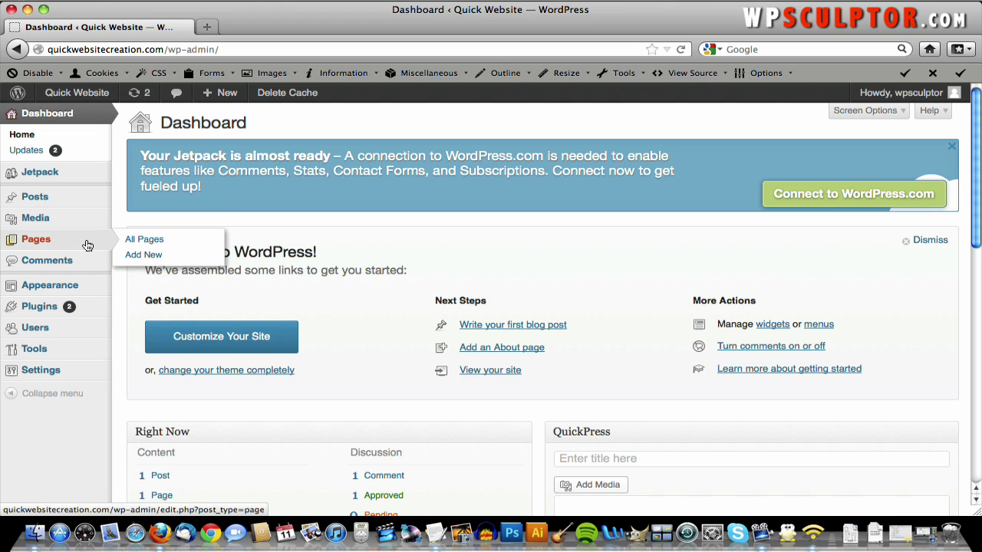
{"action": "left_click", "coordinate": [151, 259]}
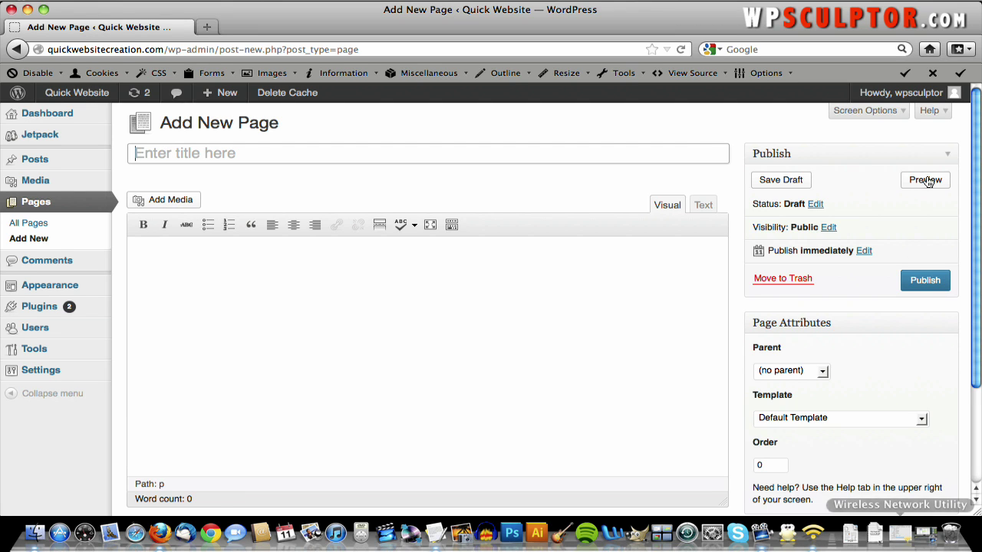
- Copy the 'Welcome to the the Urban Decay Architecture Mock Website' line from the notes into the page title
{"action": "key", "text": "F3"}
{"action": "left_click", "coordinate": [525, 314]}
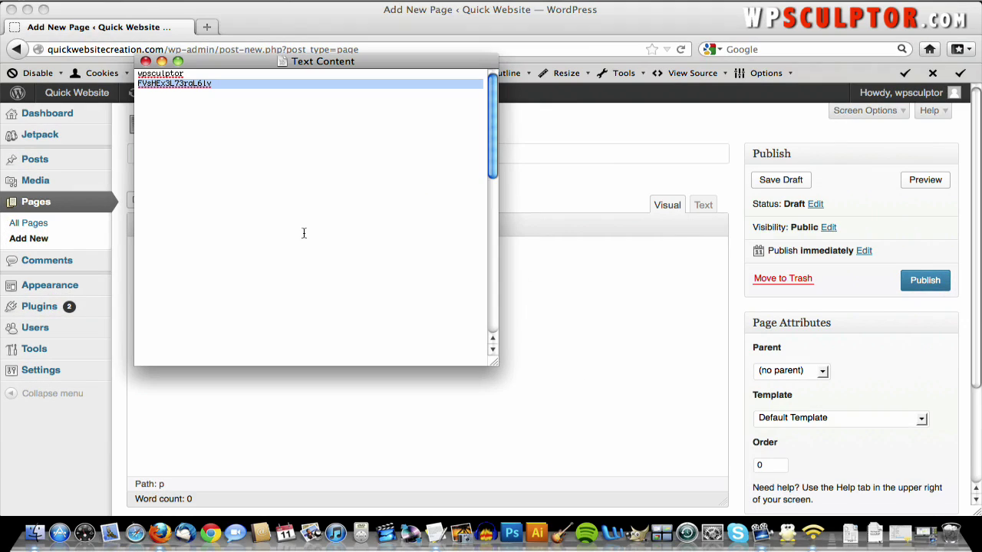
{"action": "scroll", "coordinate": [255, 169], "scroll_direction": "down", "scroll_amount": 10}
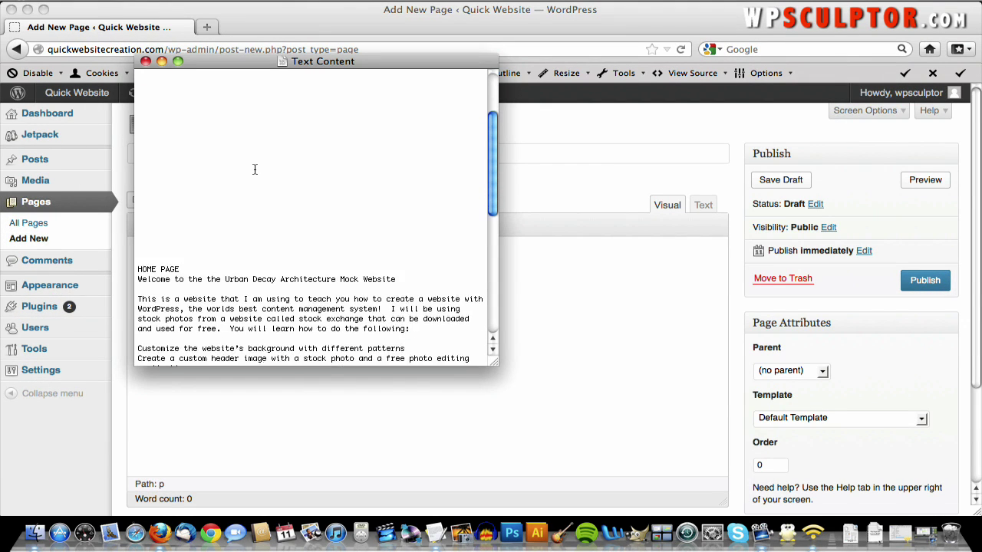
{"action": "scroll", "coordinate": [255, 170], "scroll_direction": "down", "scroll_amount": 5}
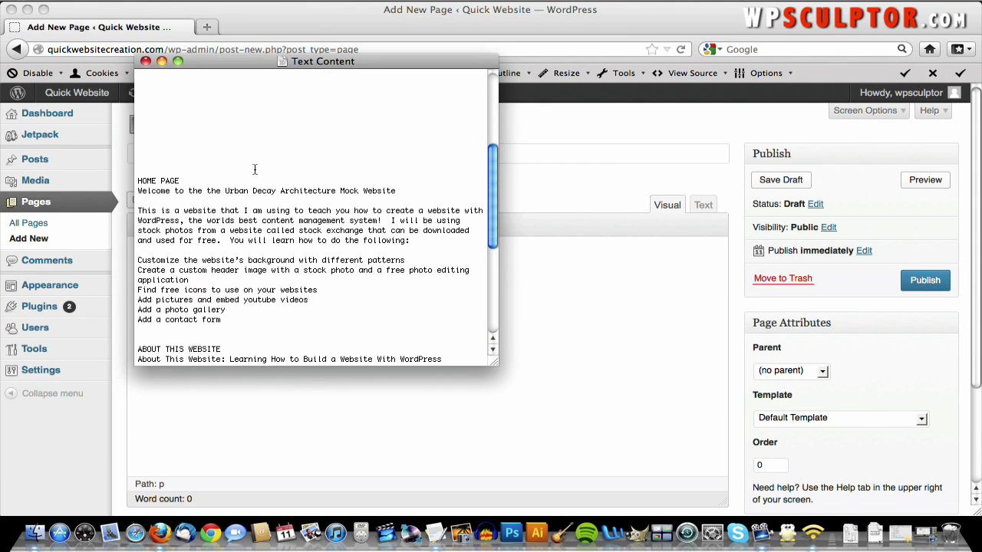
{"action": "scroll", "coordinate": [254, 170], "scroll_direction": "up", "scroll_amount": 1}
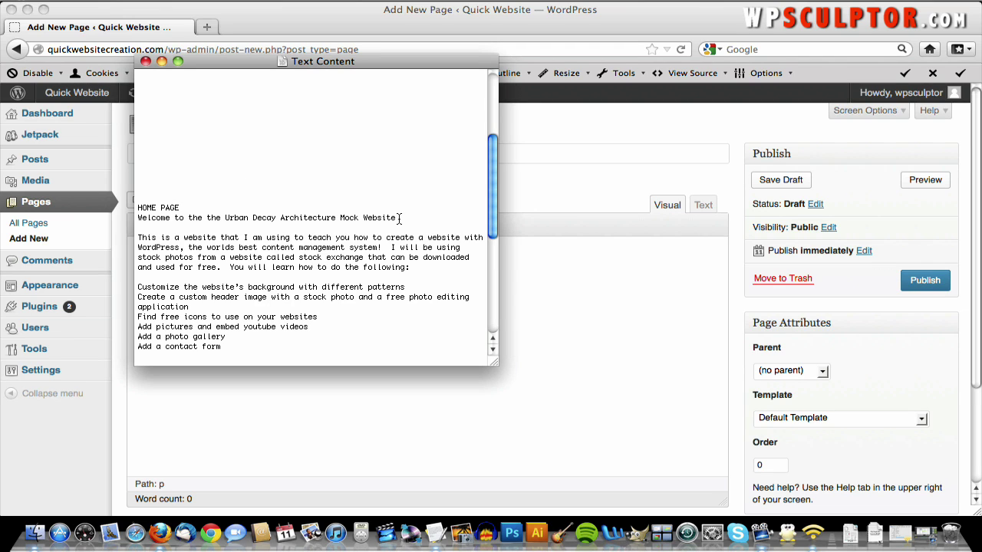
{"action": "left_click_drag", "start_coordinate": [399, 218], "coordinate": [138, 222]}
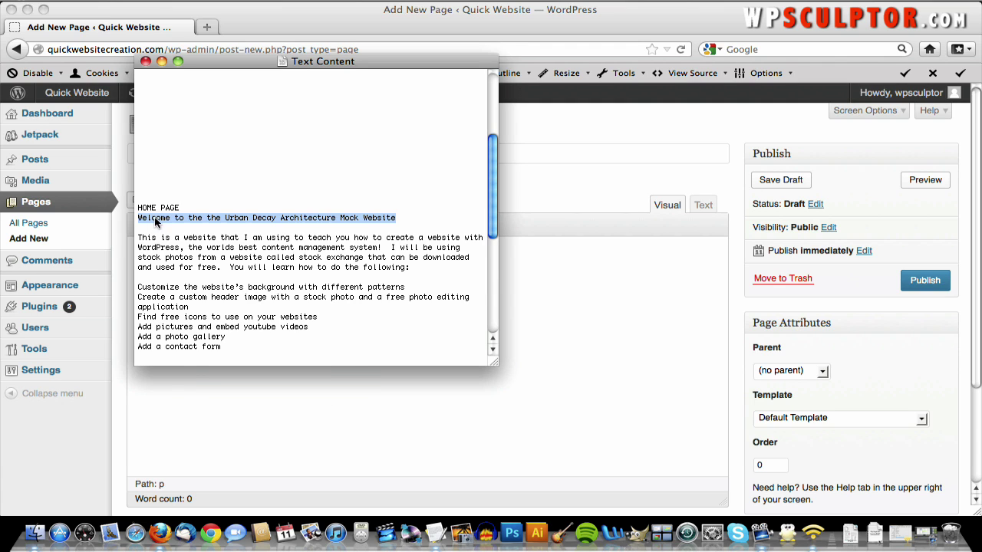
{"action": "right_click", "coordinate": [156, 221]}
{"action": "left_click", "coordinate": [209, 295]}
{"action": "left_click", "coordinate": [559, 317]}
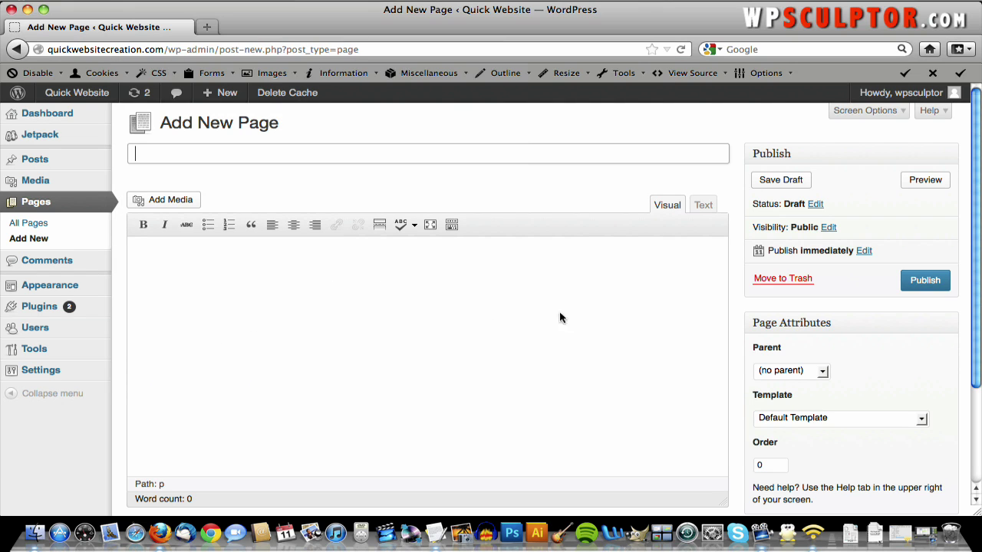
{"action": "right_click", "coordinate": [287, 164]}
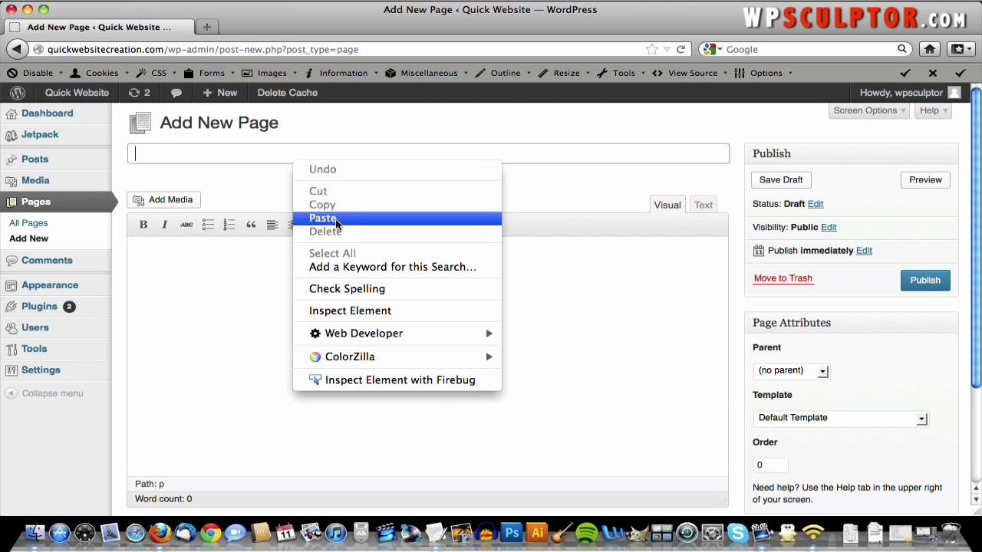
{"action": "left_click", "coordinate": [335, 218]}
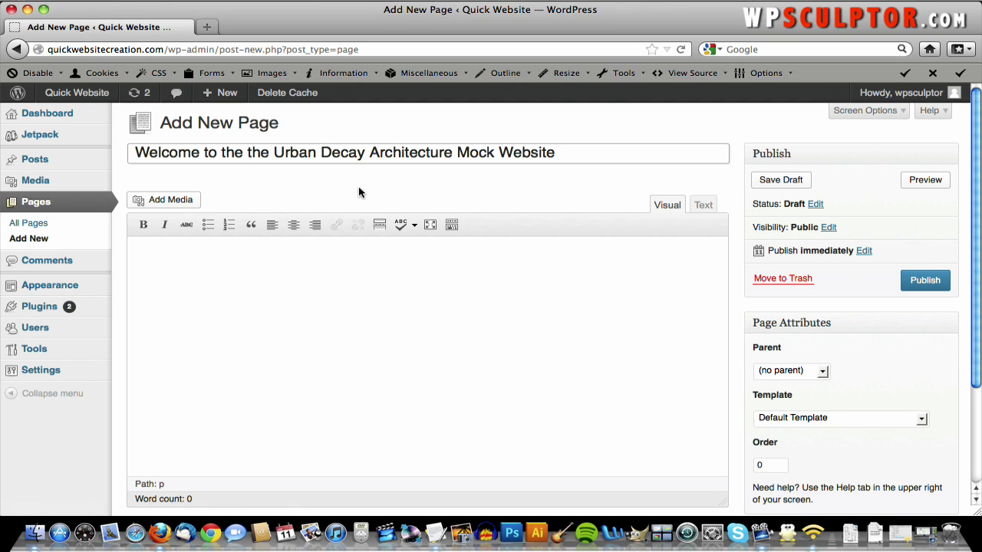
- Copy the intro paragraph ending 'how to do the following:' from the notes
{"action": "left_click", "coordinate": [352, 278]}
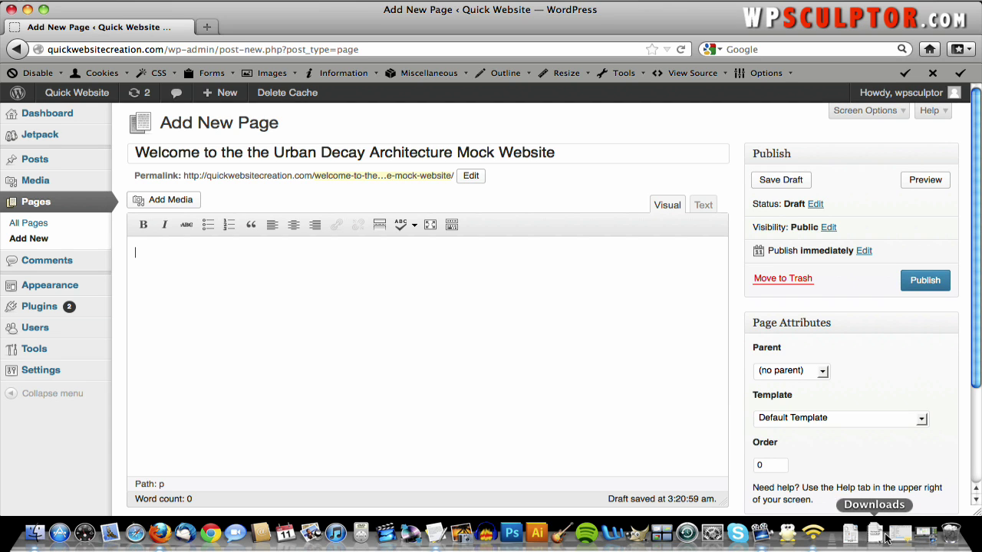
{"action": "key", "text": "F9"}
{"action": "left_click", "coordinate": [522, 303]}
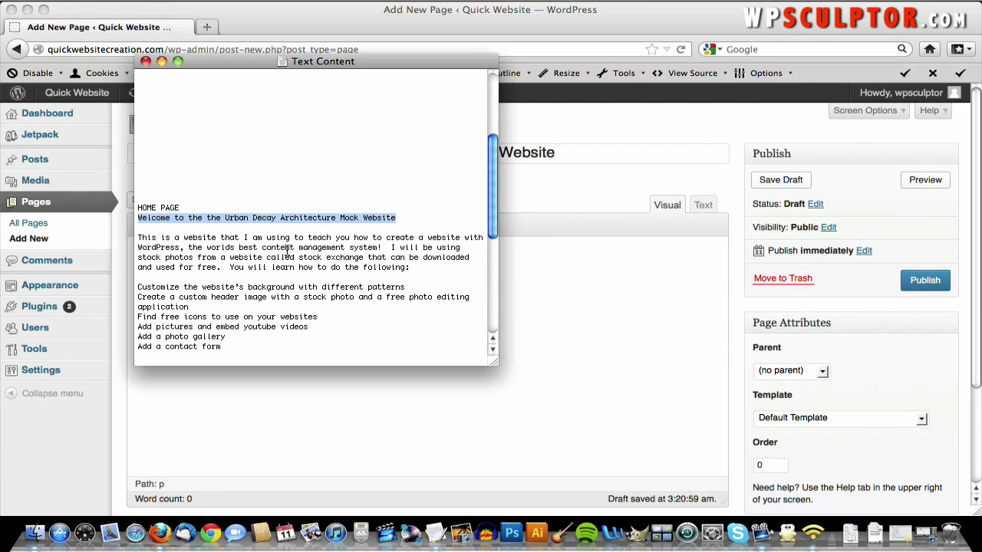
{"action": "left_click_drag", "start_coordinate": [409, 265], "coordinate": [135, 235]}
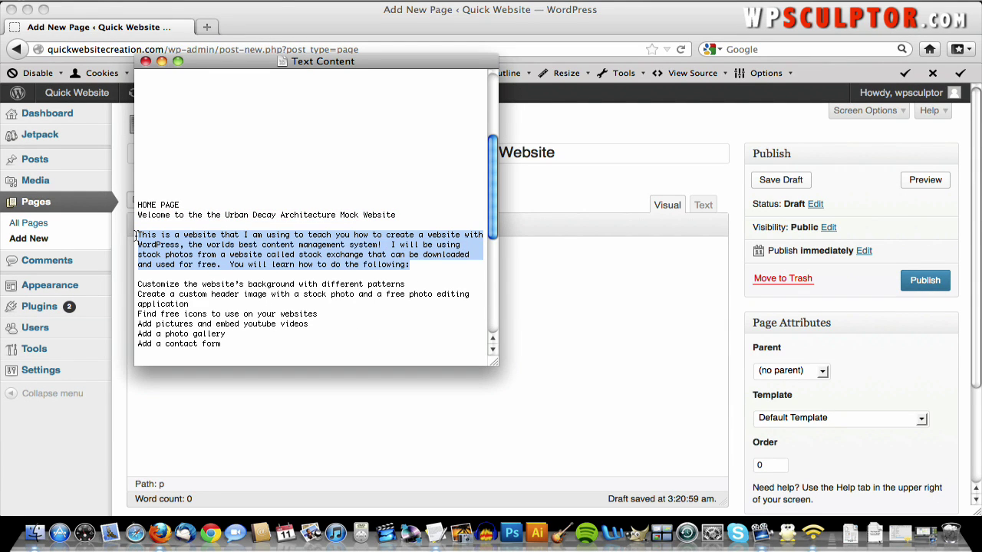
{"action": "right_click", "coordinate": [175, 256]}
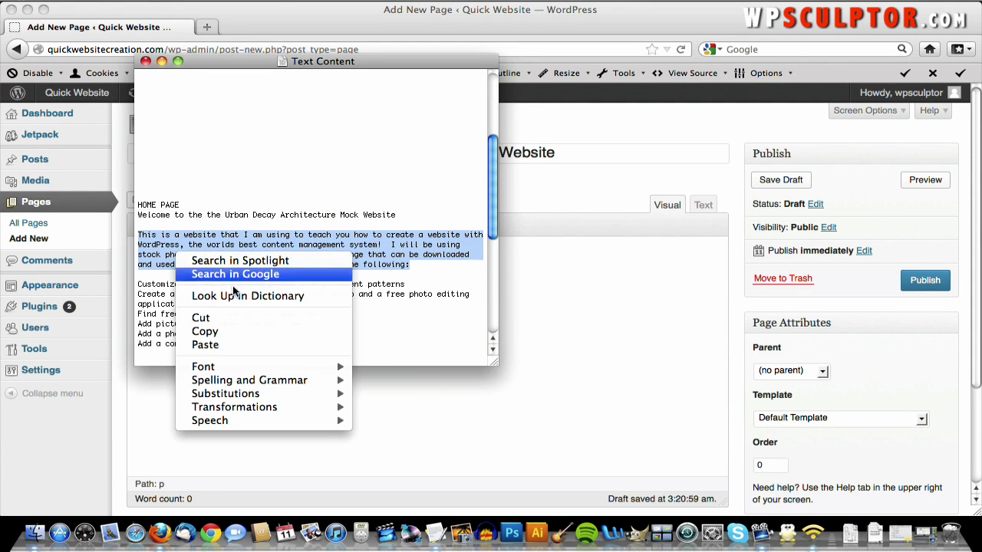
{"action": "left_click", "coordinate": [205, 336]}
- Paste the intro paragraph into the page body and view it as HTML text
{"action": "left_click", "coordinate": [530, 324]}
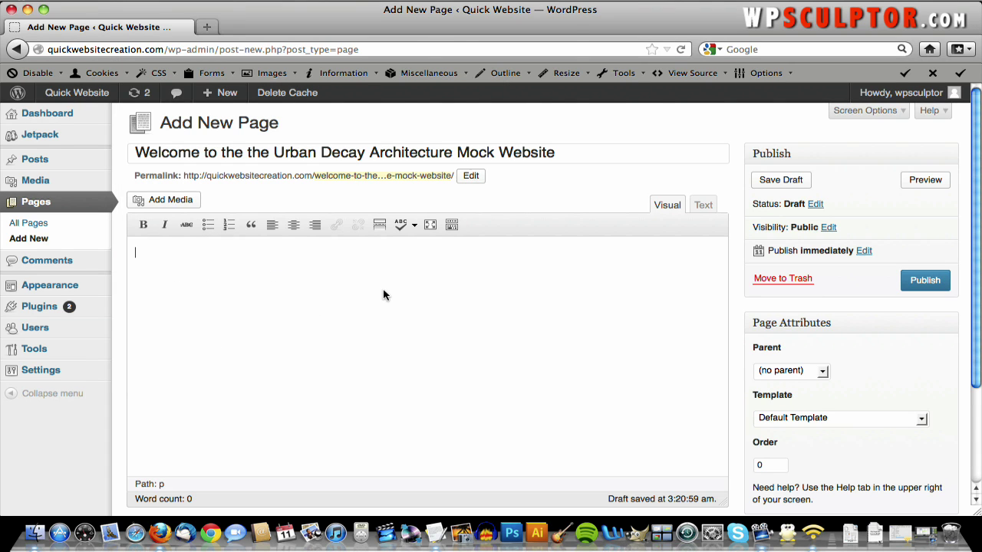
{"action": "right_click", "coordinate": [365, 269]}
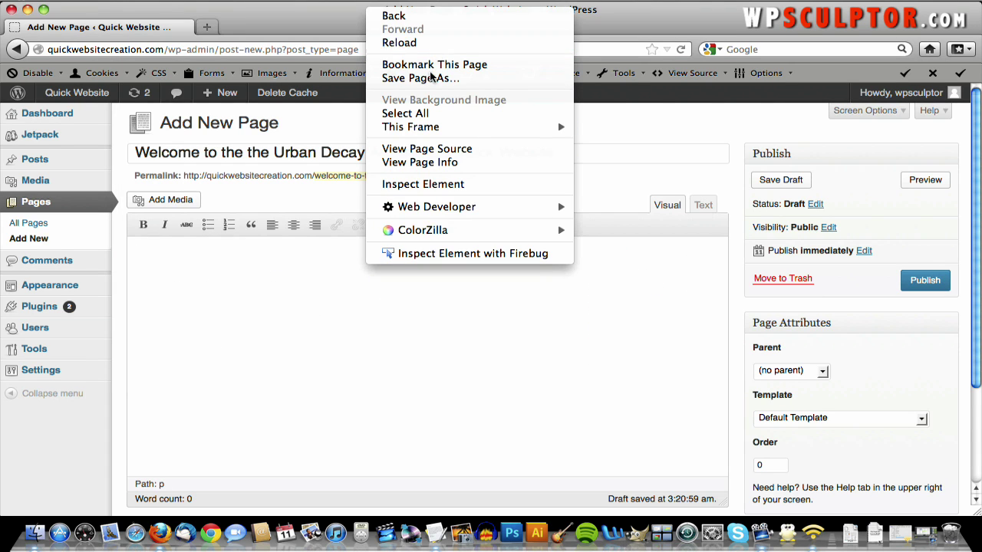
{"action": "left_click", "coordinate": [190, 261]}
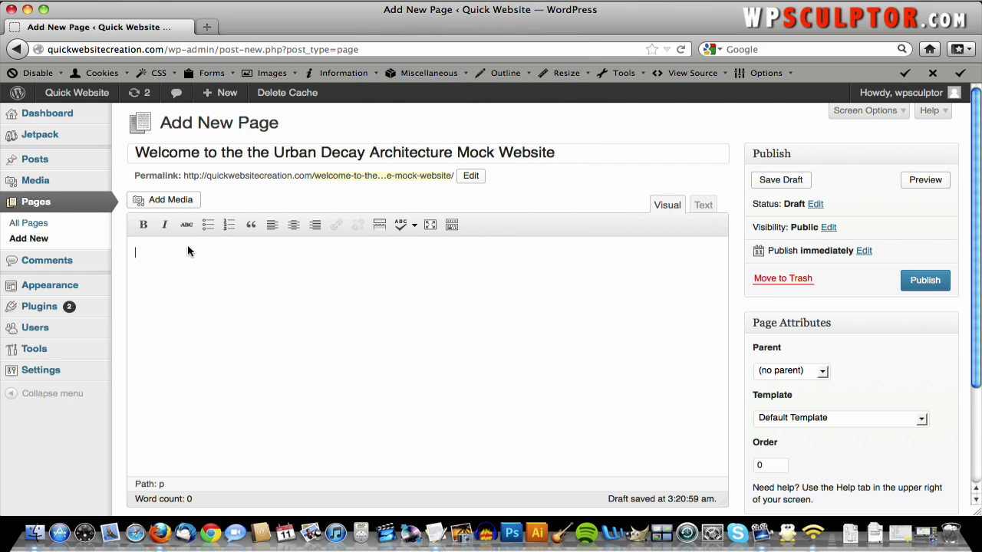
{"action": "right_click", "coordinate": [188, 252]}
{"action": "left_click", "coordinate": [253, 307]}
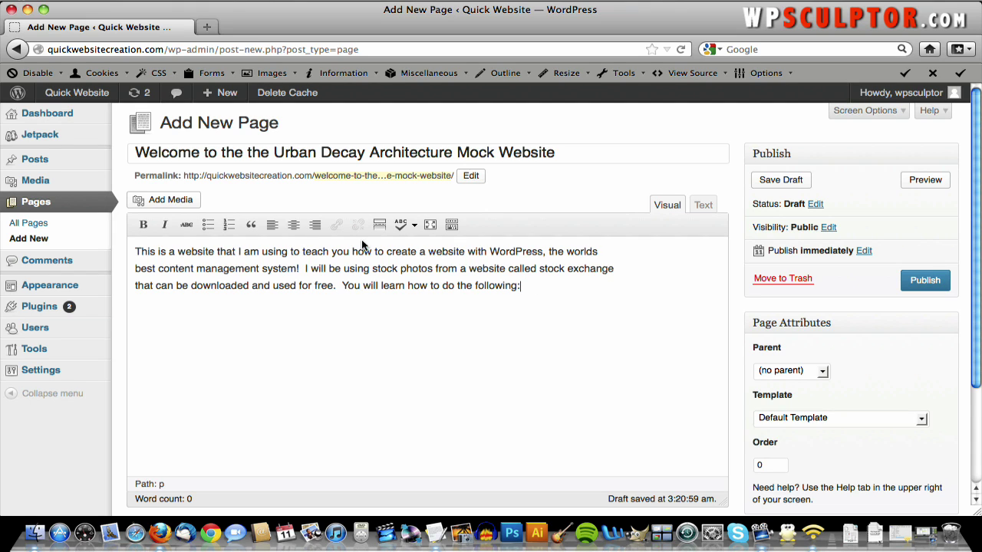
{"action": "left_click", "coordinate": [704, 209]}
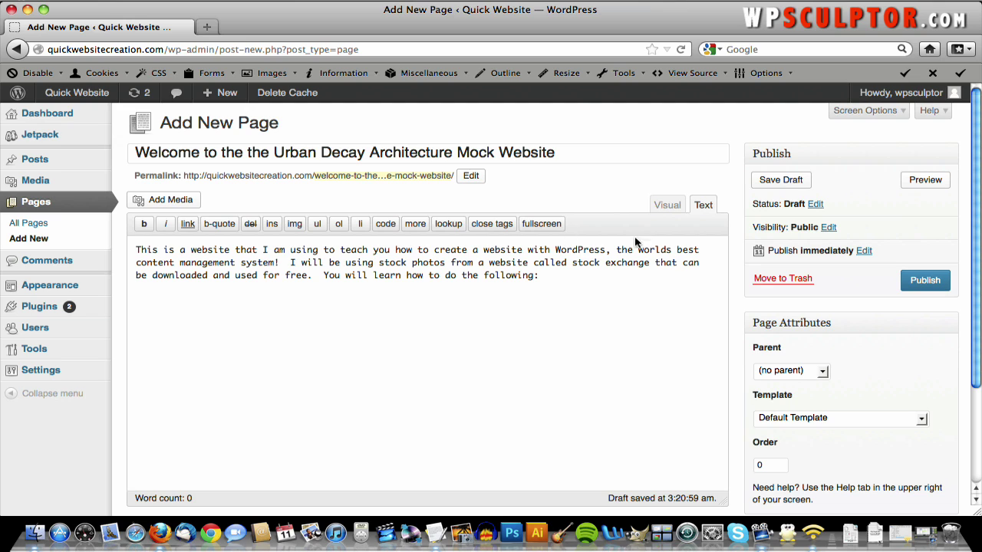
- Toggle between the Text and Visual views, then show the Kitchen Sink second toolbar row
{"action": "left_click", "coordinate": [663, 207]}
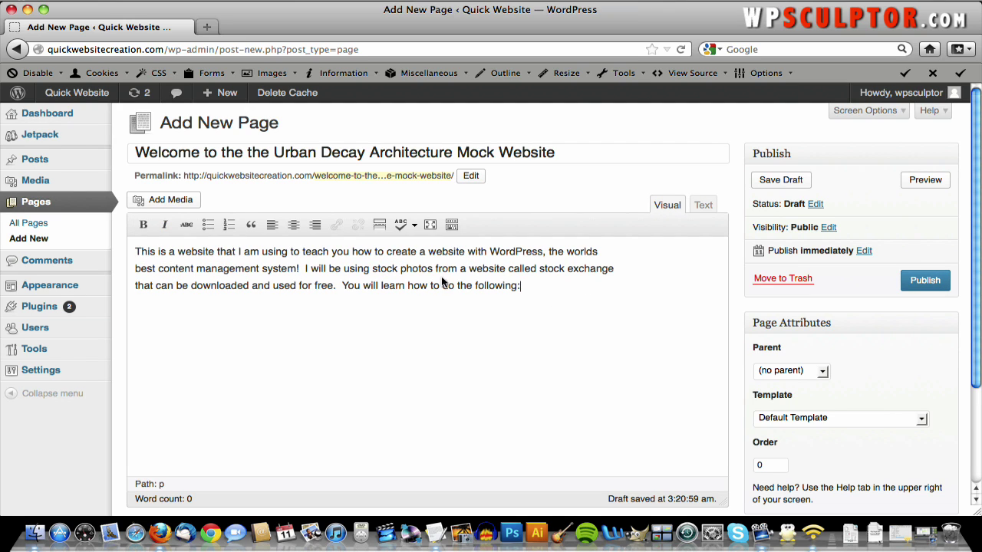
{"action": "left_click", "coordinate": [703, 207]}
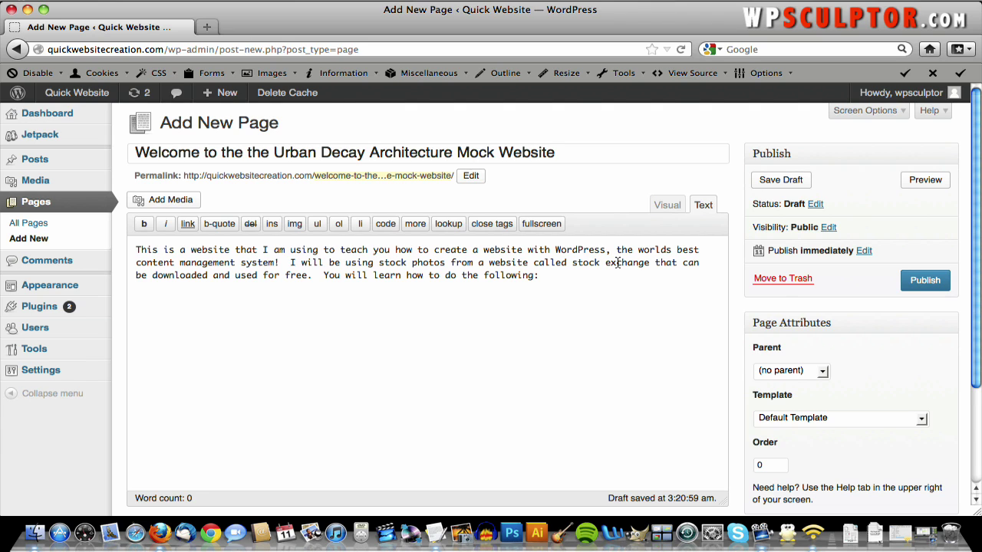
{"action": "left_click", "coordinate": [673, 208]}
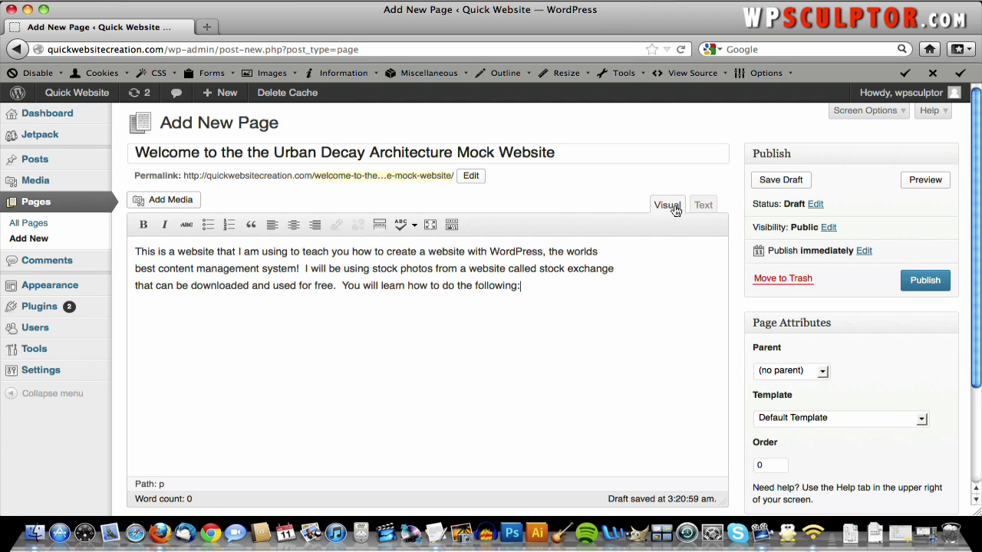
{"action": "left_click", "coordinate": [451, 225]}
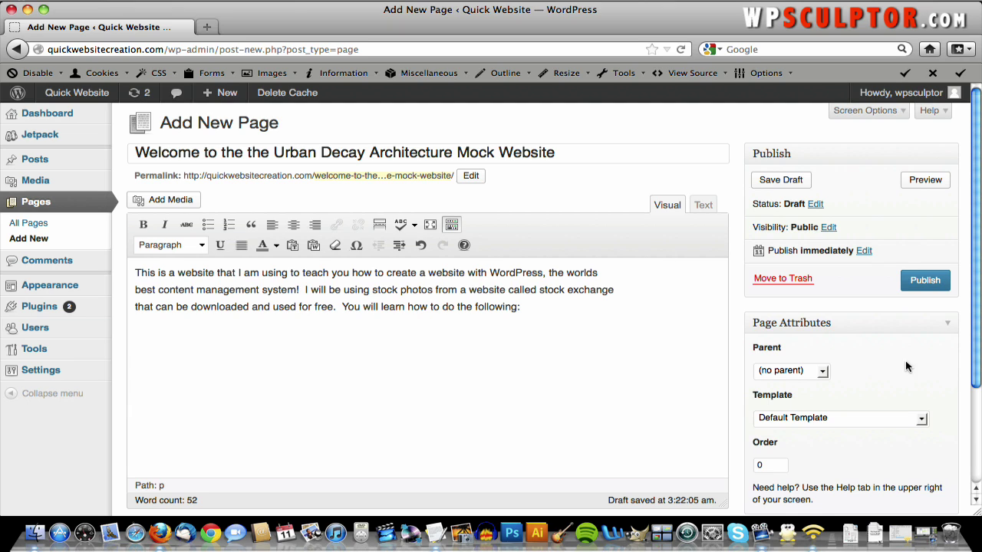
{"action": "key", "text": "F9"}
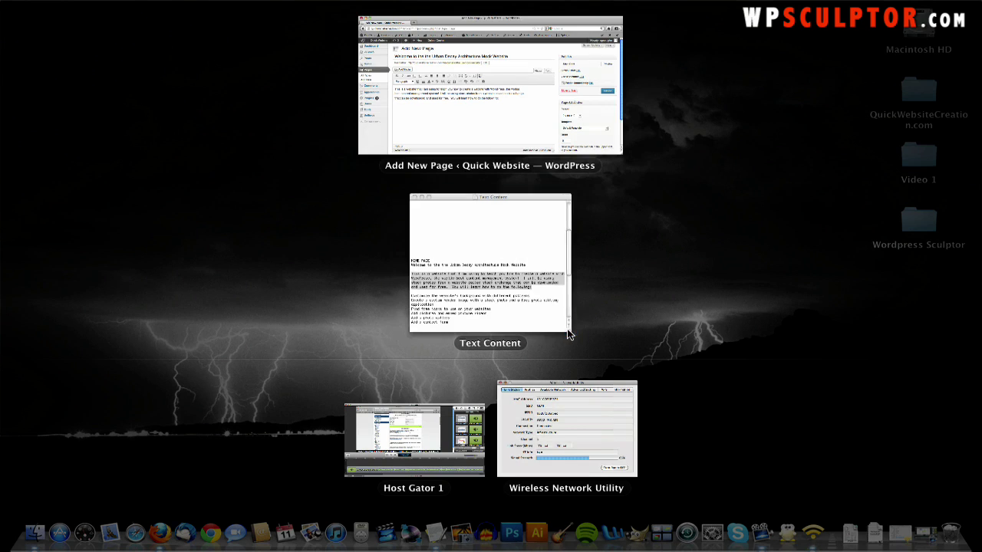
- Paste the 'Customize the website's background with different patterns' line from the notes below the intro
{"action": "left_click", "coordinate": [479, 281]}
{"action": "scroll", "coordinate": [207, 188], "scroll_direction": "down", "scroll_amount": 2}
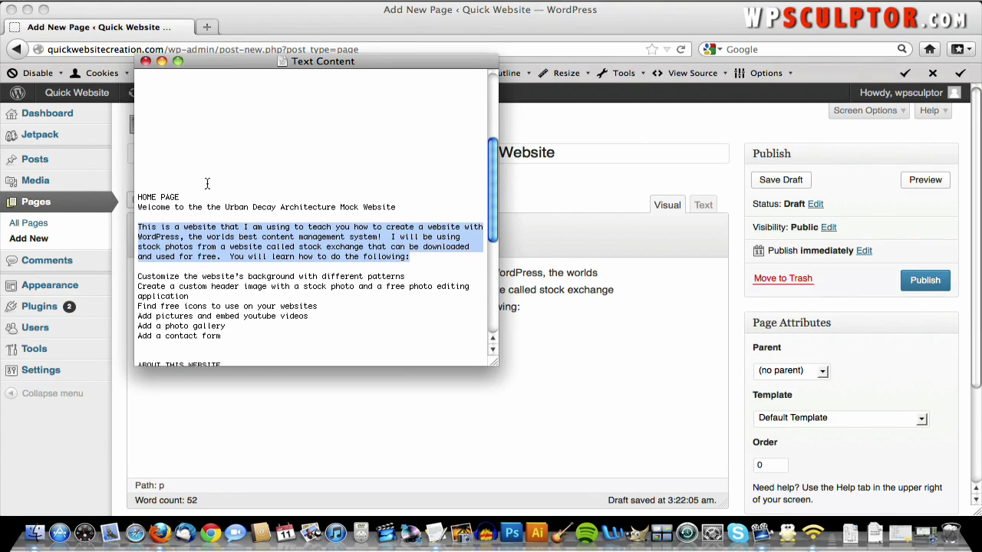
{"action": "triple_click", "coordinate": [257, 265]}
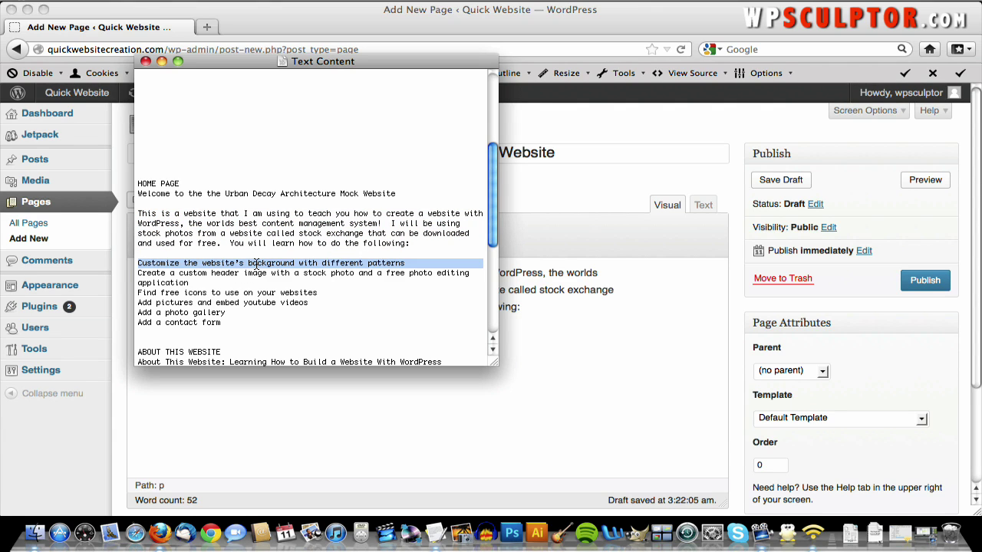
{"action": "left_click", "coordinate": [375, 410]}
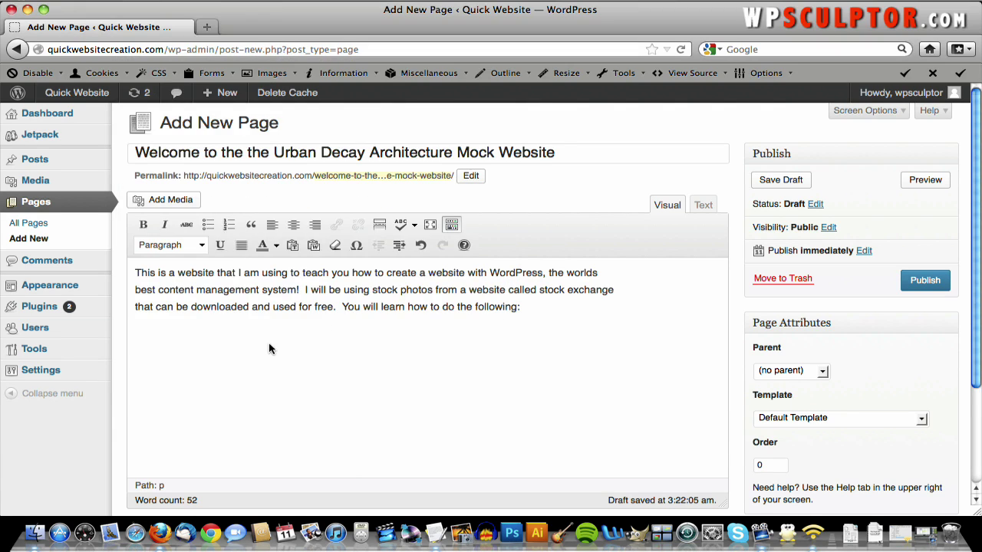
{"action": "key", "text": "super+v"}
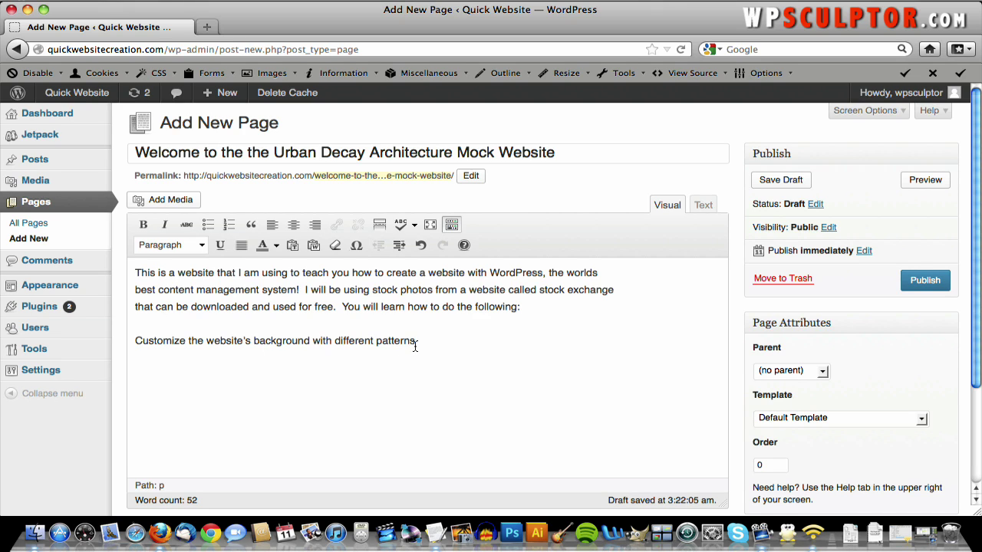
- Format that line as a bulleted list item and start a new empty bullet after it
{"action": "left_click_drag", "start_coordinate": [415, 342], "coordinate": [140, 343]}
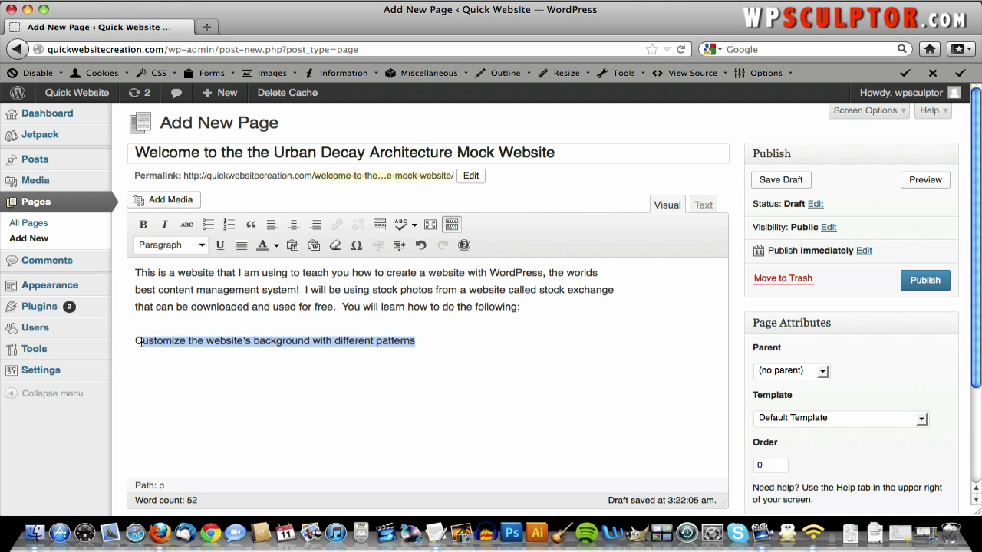
{"action": "left_click", "coordinate": [199, 246]}
{"action": "left_click", "coordinate": [200, 245]}
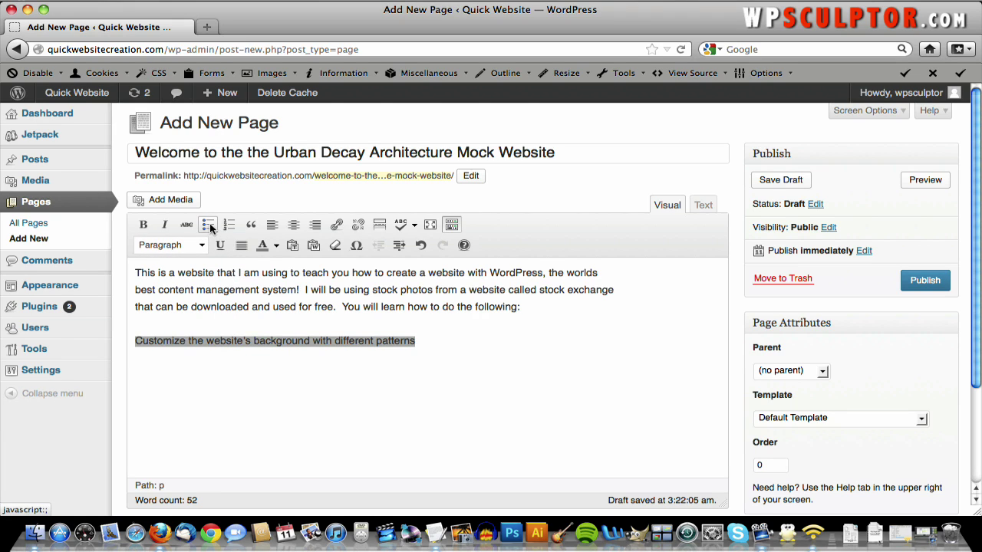
{"action": "left_click", "coordinate": [210, 228]}
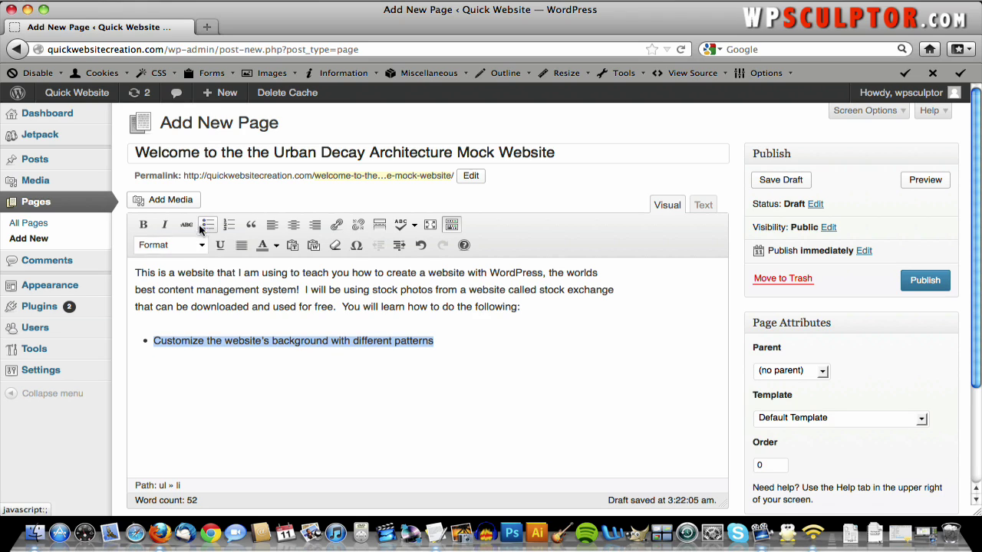
{"action": "left_click", "coordinate": [229, 226]}
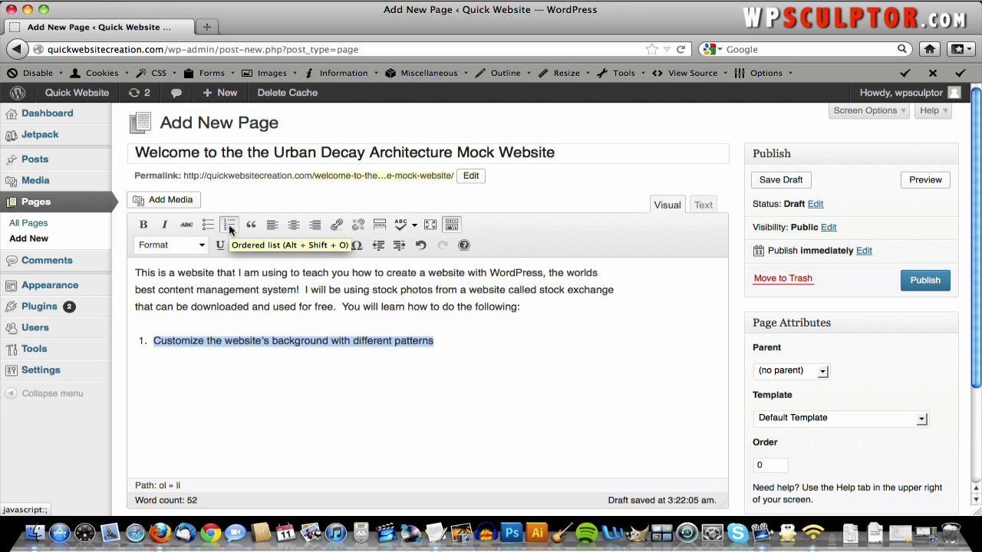
{"action": "left_click", "coordinate": [208, 227]}
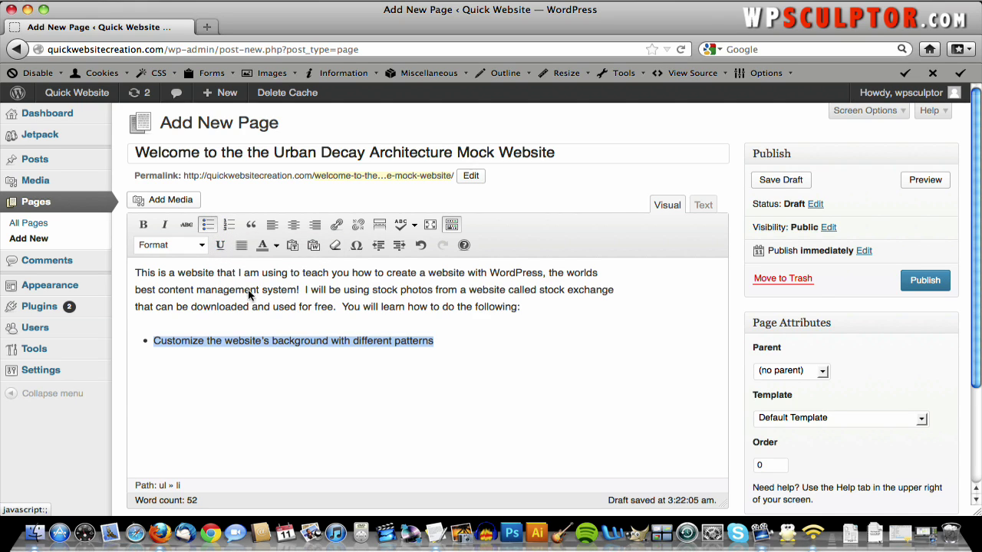
{"action": "left_click", "coordinate": [448, 345]}
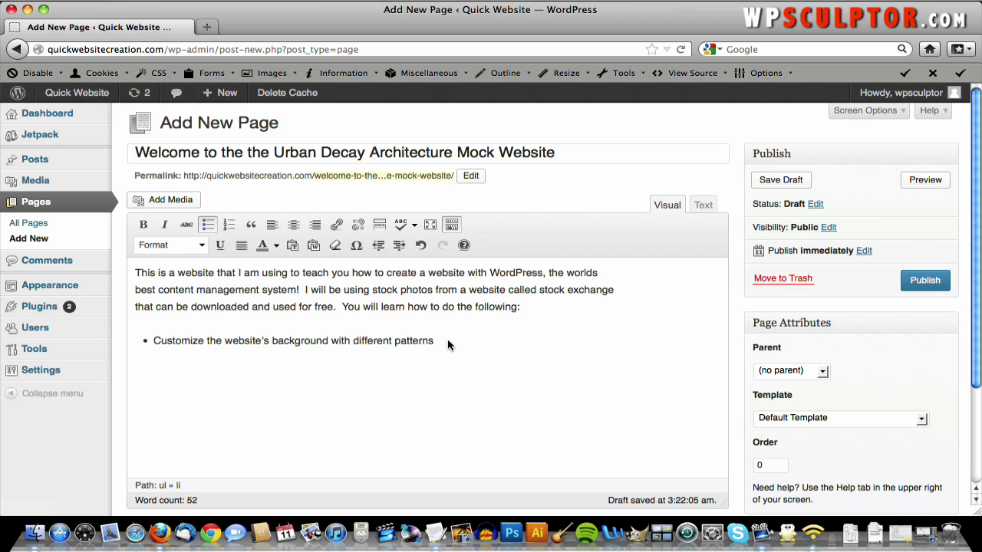
{"action": "key", "text": "Return"}
- Add the custom header image line from the notes as the next bullet
{"action": "key", "text": "F9"}
{"action": "left_click", "coordinate": [544, 251]}
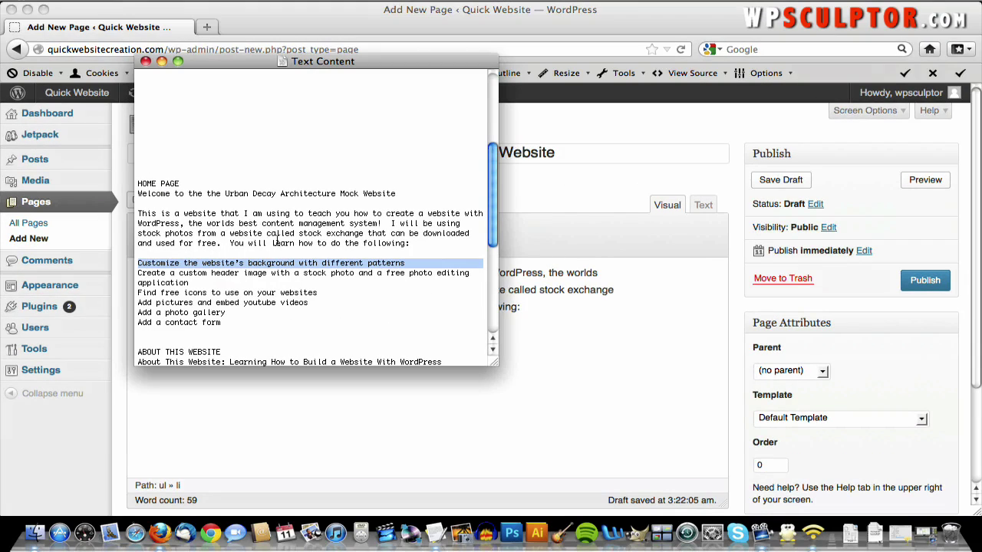
{"action": "triple_click", "coordinate": [249, 273]}
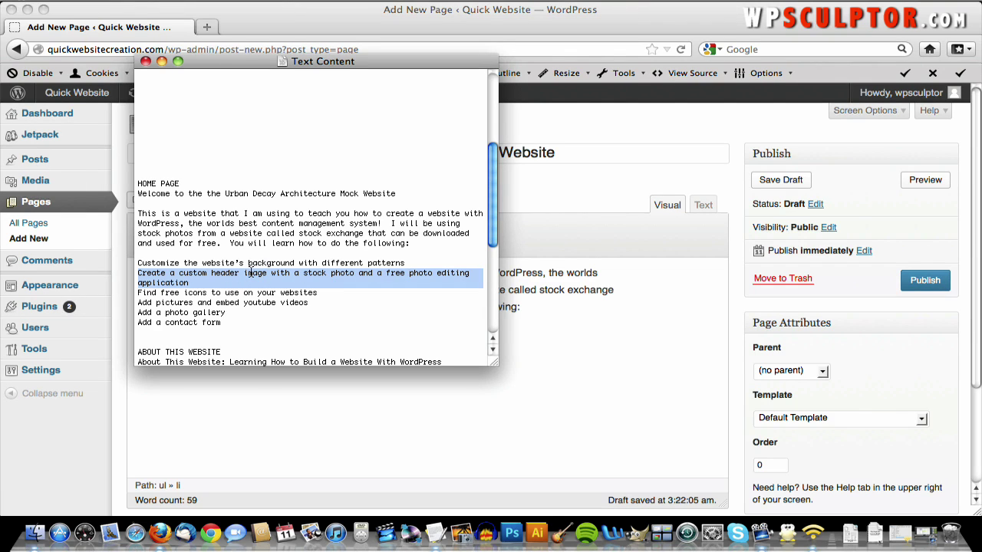
{"action": "right_click", "coordinate": [251, 276]}
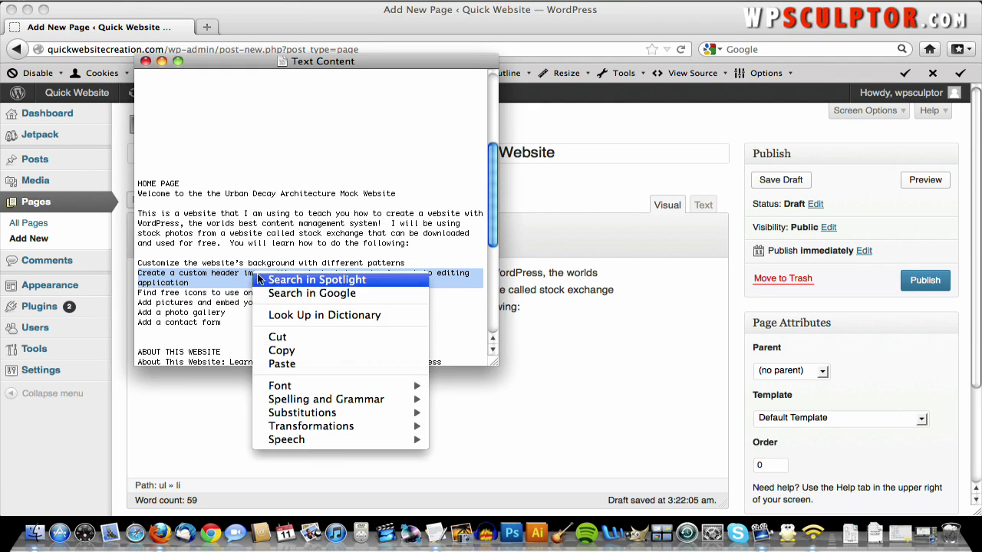
{"action": "left_click", "coordinate": [278, 352]}
{"action": "left_click", "coordinate": [271, 386]}
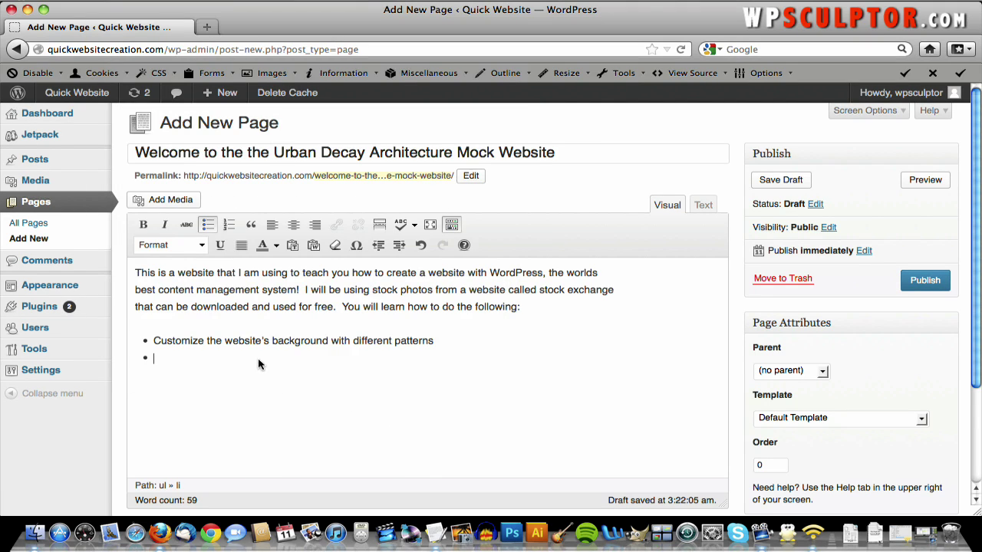
{"action": "right_click", "coordinate": [258, 356]}
{"action": "left_click", "coordinate": [289, 184]}
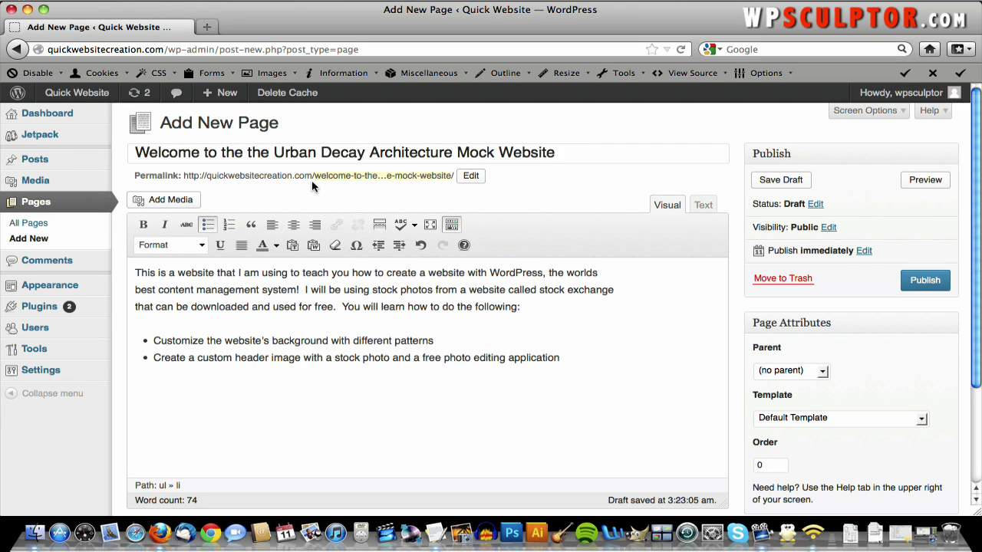
{"action": "key", "text": "Return"}
- Add the 'Find free icons' line from the notes as the next bullet
{"action": "key", "text": "super+Tab"}
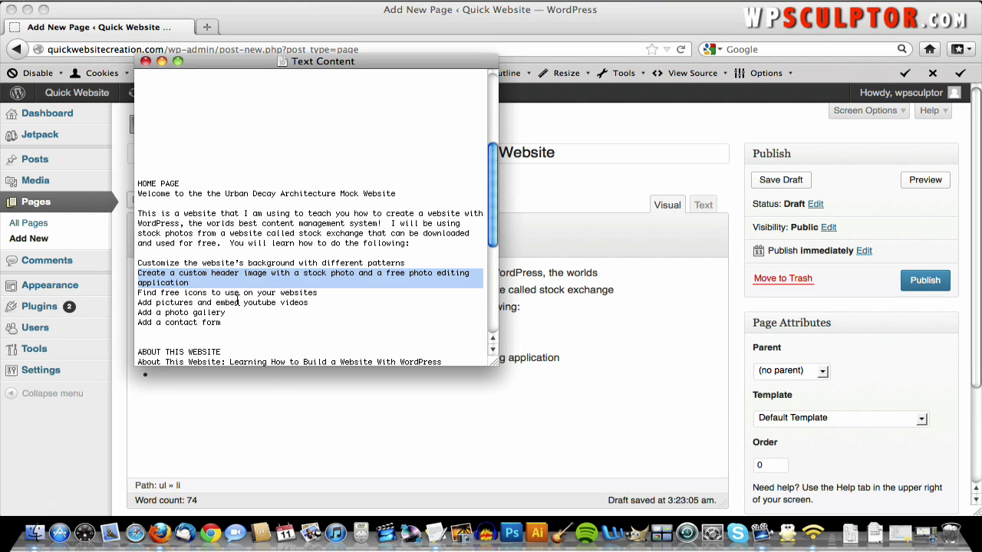
{"action": "left_click", "coordinate": [235, 295]}
{"action": "triple_click", "coordinate": [235, 295]}
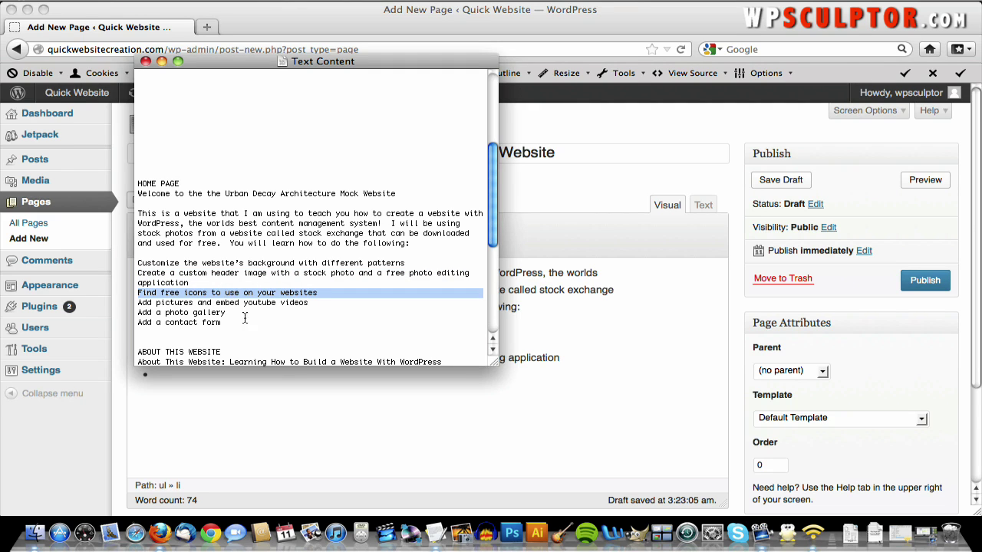
{"action": "left_click", "coordinate": [289, 373]}
{"action": "key", "text": "super+v"}
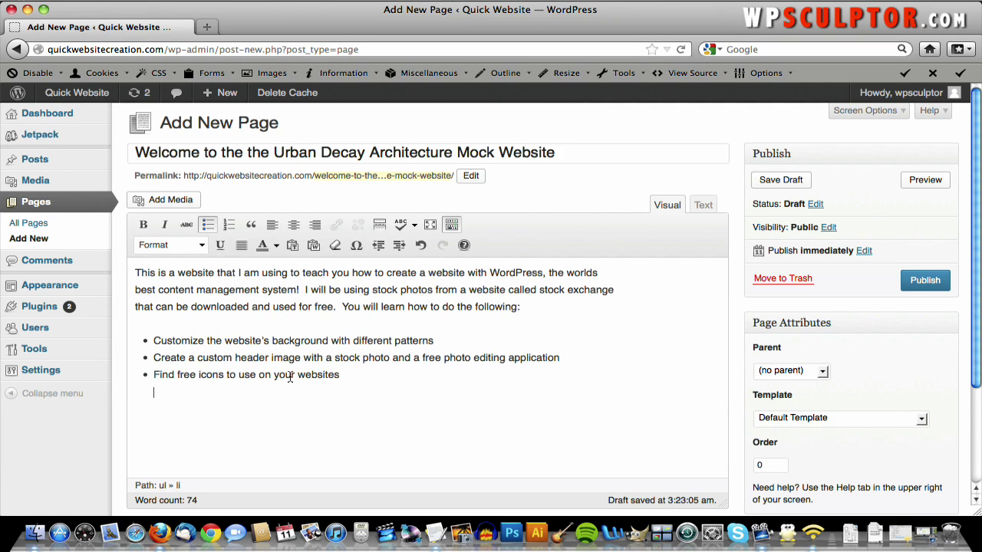
{"action": "key", "text": "BackSpace"}
{"action": "key", "text": "Return"}
- Add the 'Add pictures and embed youtube videos' line as the next bullet
{"action": "key", "text": "super+Tab"}
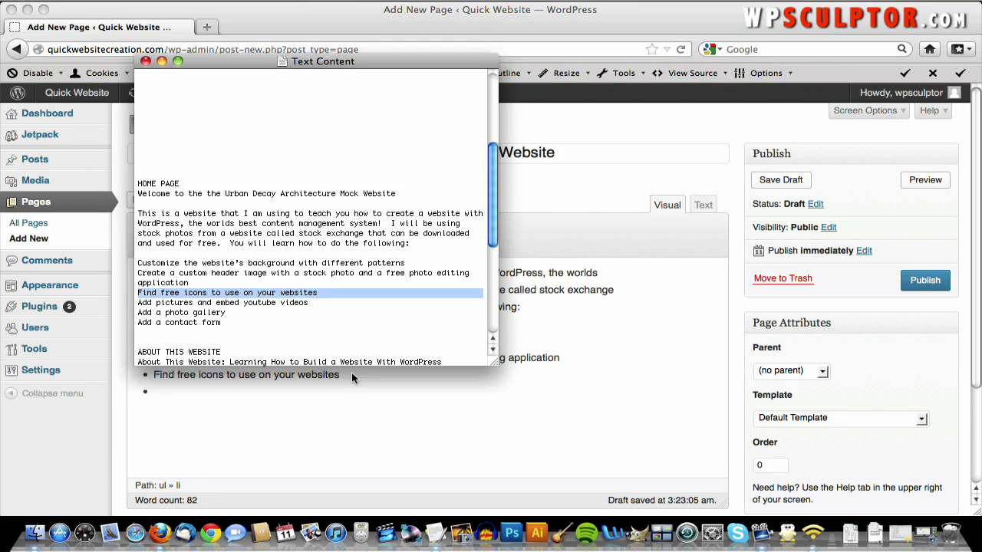
{"action": "double_click", "coordinate": [235, 304]}
{"action": "triple_click", "coordinate": [235, 304]}
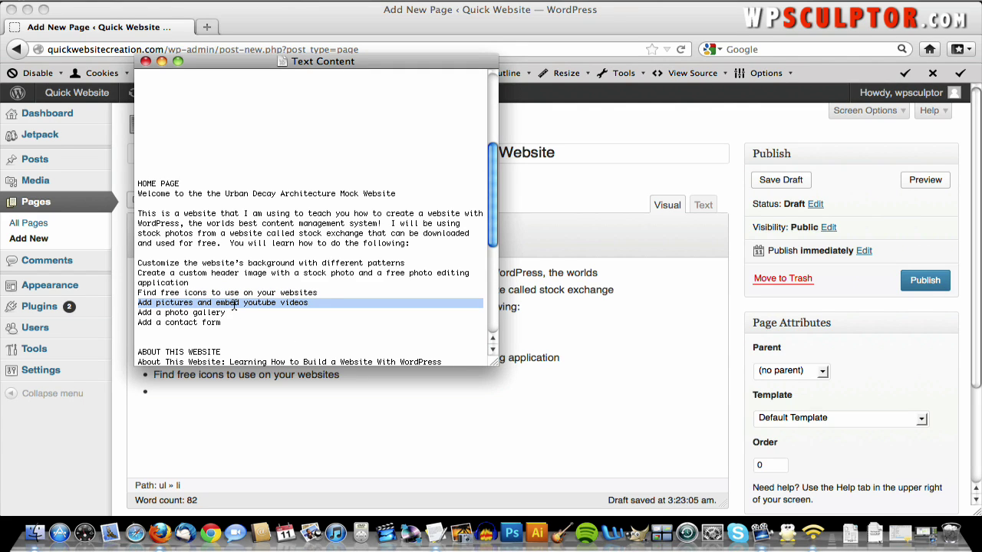
{"action": "left_click", "coordinate": [194, 397]}
{"action": "key", "text": "super+v"}
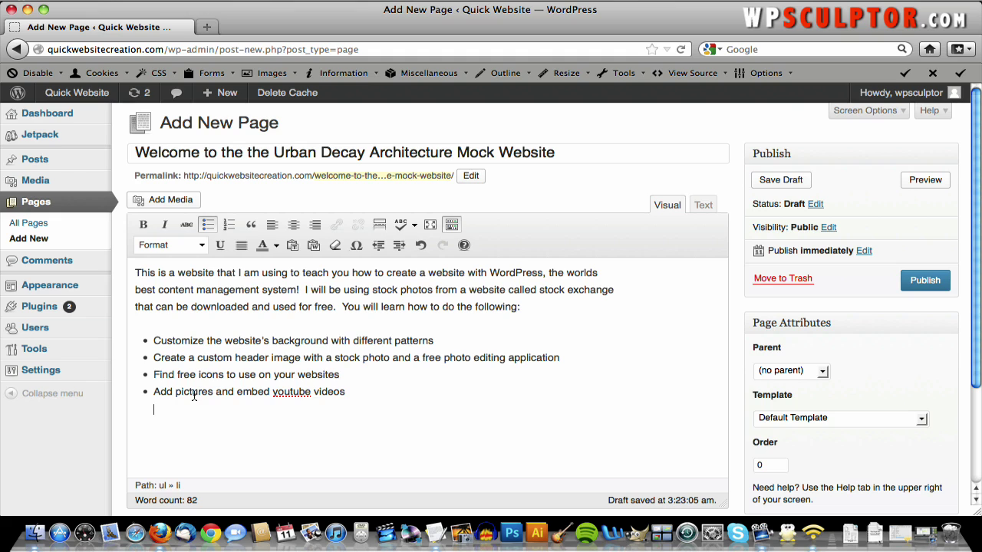
{"action": "key", "text": "Return"}
{"action": "key", "text": "Return"}
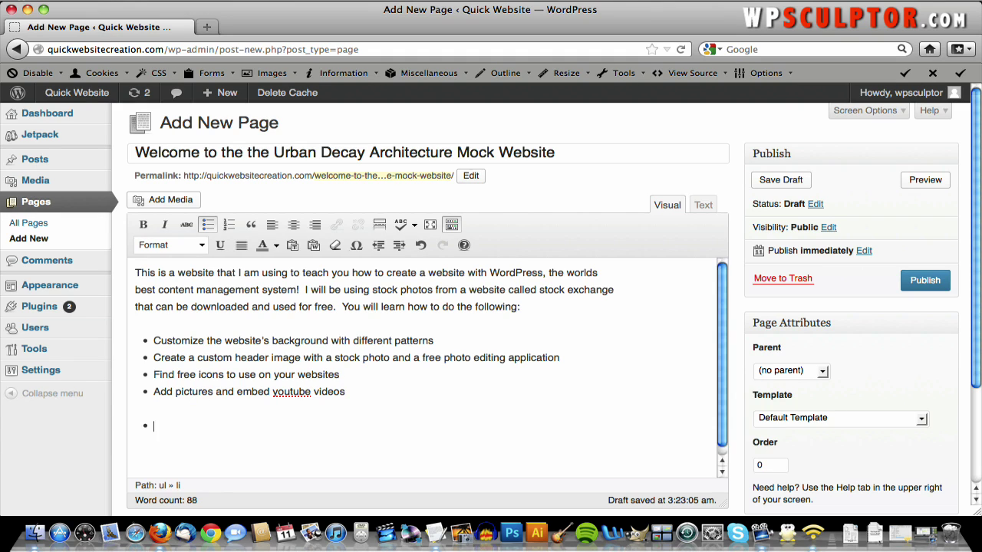
{"action": "key", "text": "BackSpace"}
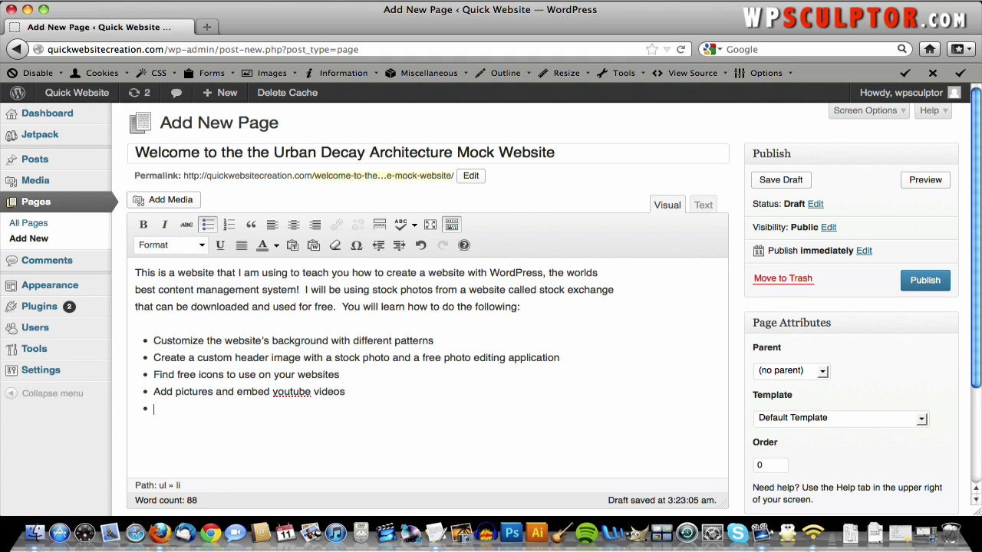
- Add the 'Add a photo gallery' line from the notes as the next bullet
{"action": "key", "text": "super+Tab"}
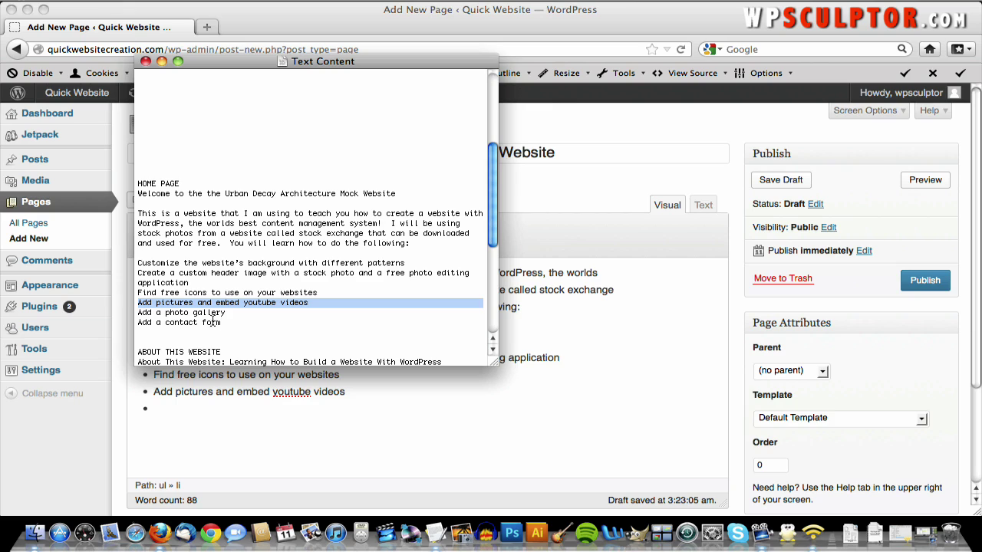
{"action": "triple_click", "coordinate": [207, 313]}
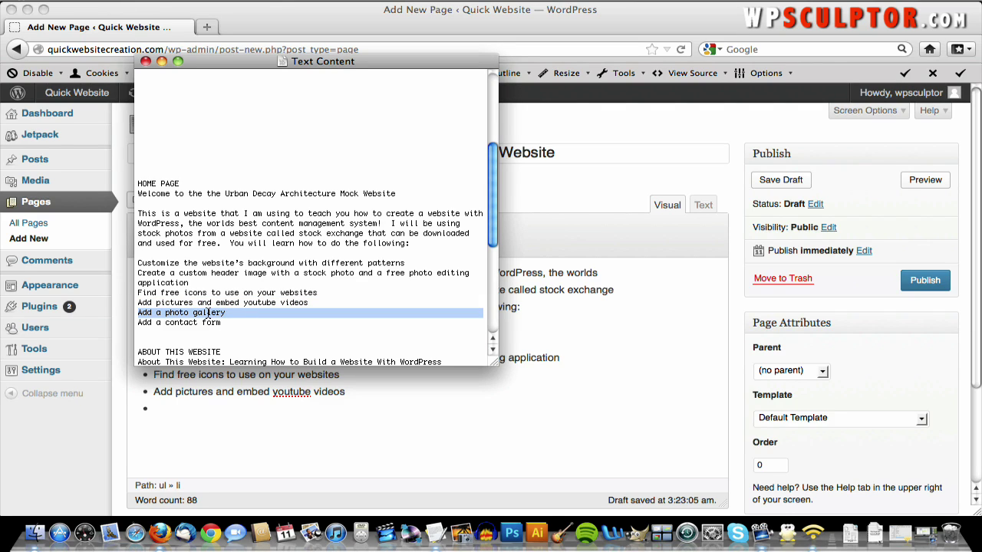
{"action": "left_click", "coordinate": [249, 323]}
{"action": "left_click_drag", "start_coordinate": [227, 313], "coordinate": [140, 314]}
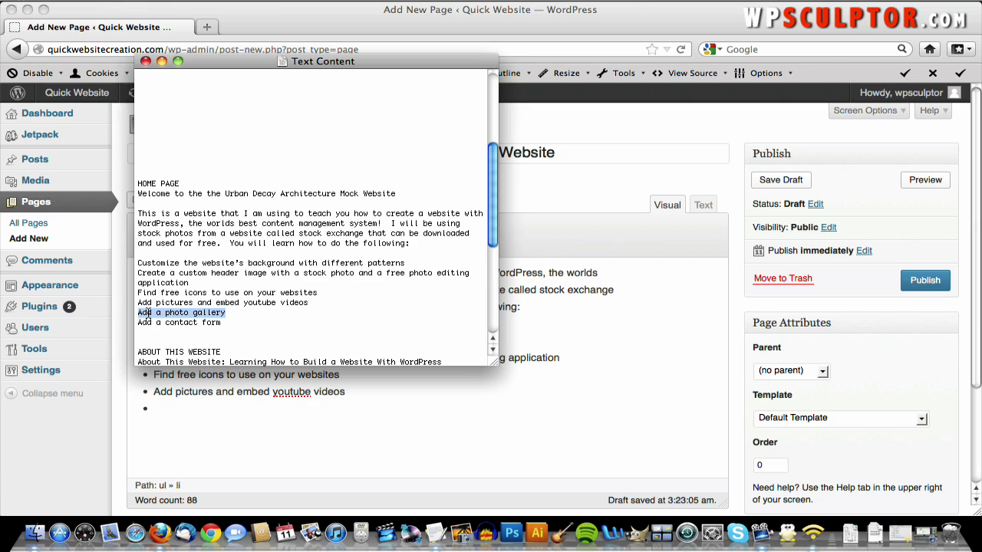
{"action": "left_click", "coordinate": [175, 406]}
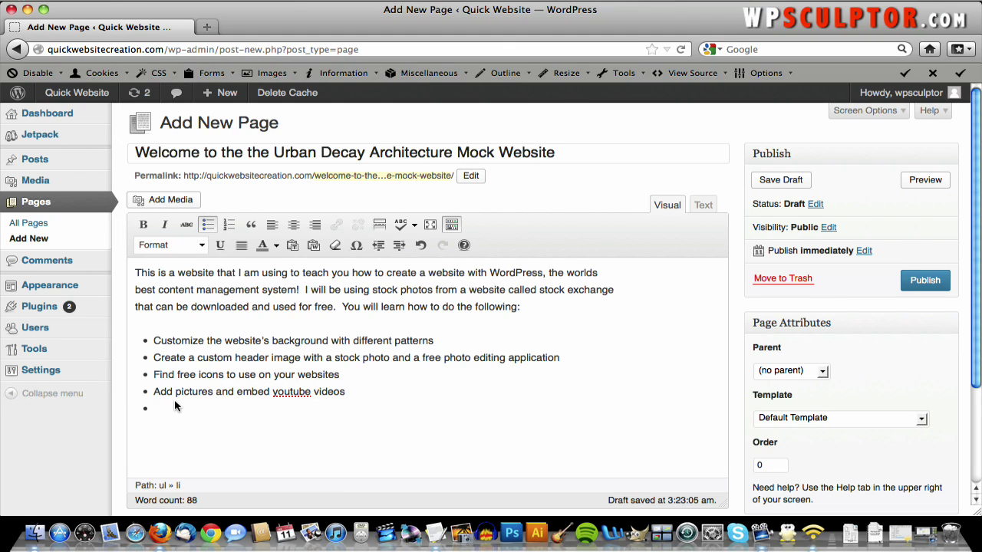
{"action": "key", "text": "super+v"}
{"action": "key", "text": "Return"}
- Add the 'Add a contact form' line as the final bullet and view the HTML source
{"action": "key", "text": "super+Tab"}
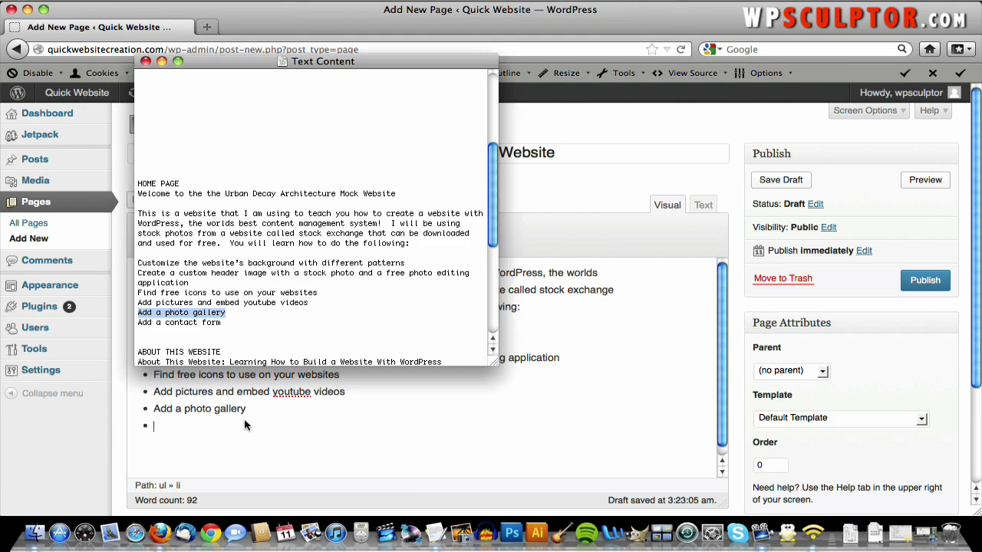
{"action": "double_click", "coordinate": [189, 322]}
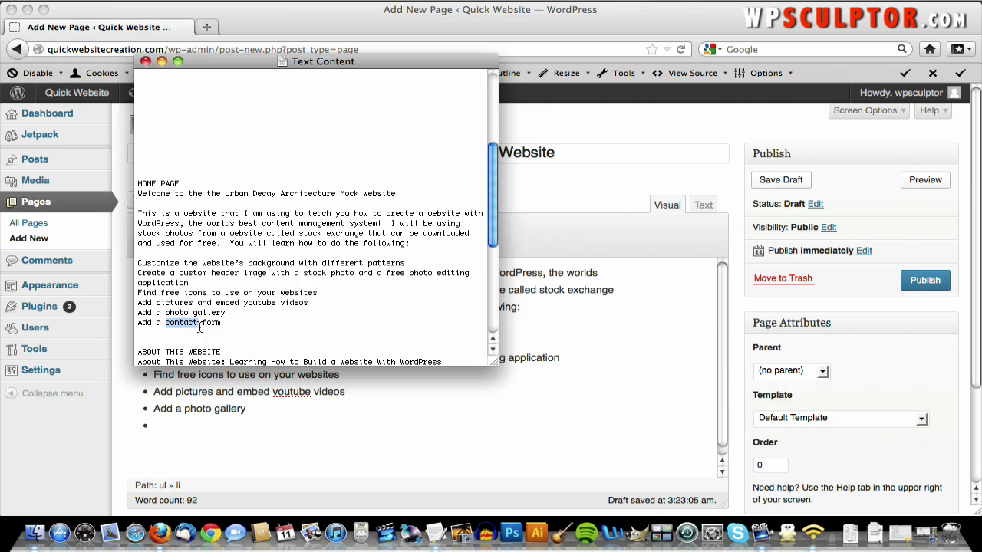
{"action": "left_click_drag", "start_coordinate": [225, 323], "coordinate": [132, 326]}
{"action": "left_click", "coordinate": [174, 423]}
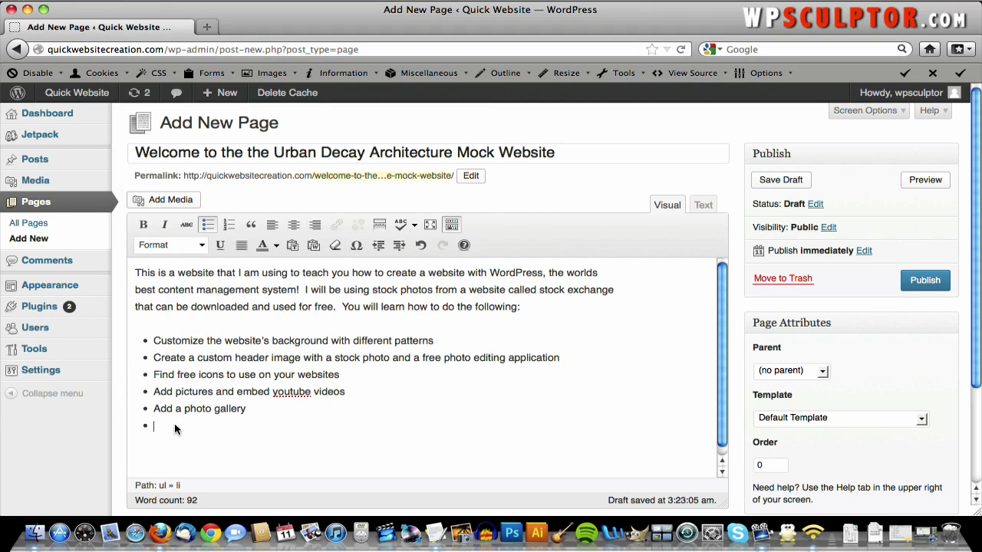
{"action": "type", "text": "Add a contact form"}
{"action": "key", "text": "Return"}
{"action": "key", "text": "BackSpace"}
{"action": "left_click", "coordinate": [704, 208]}
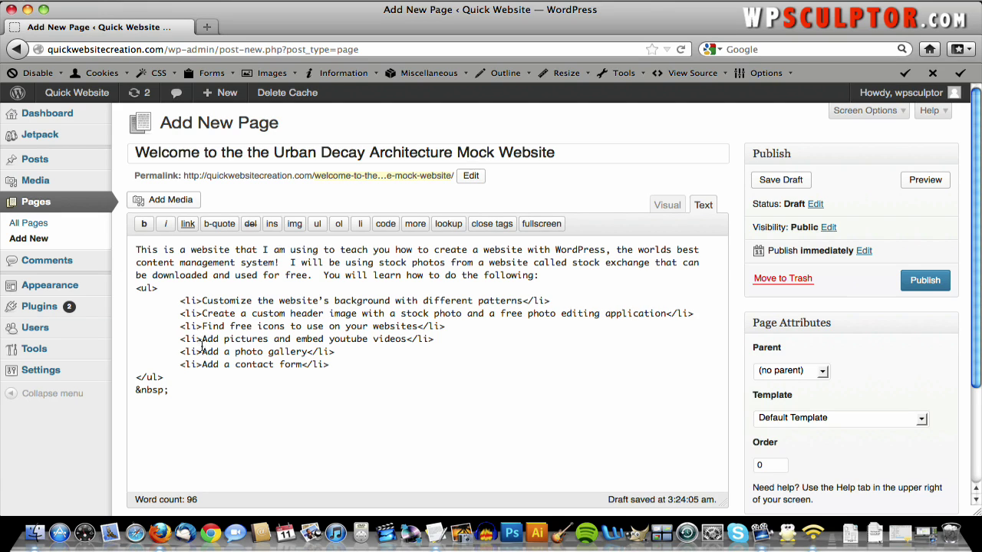
- In the Visual view, remove the empty line below the list and publish the page
{"action": "left_click", "coordinate": [664, 204]}
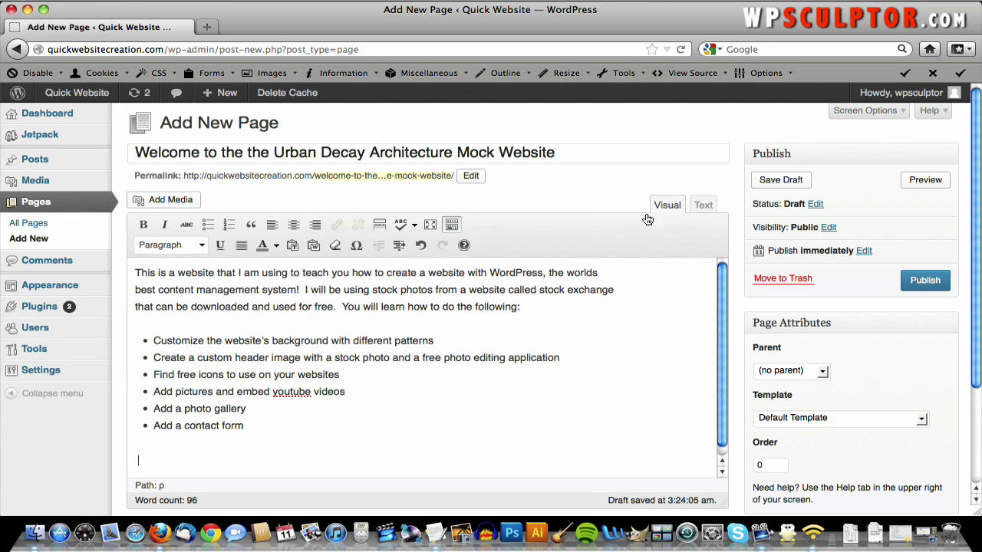
{"action": "left_click", "coordinate": [432, 455]}
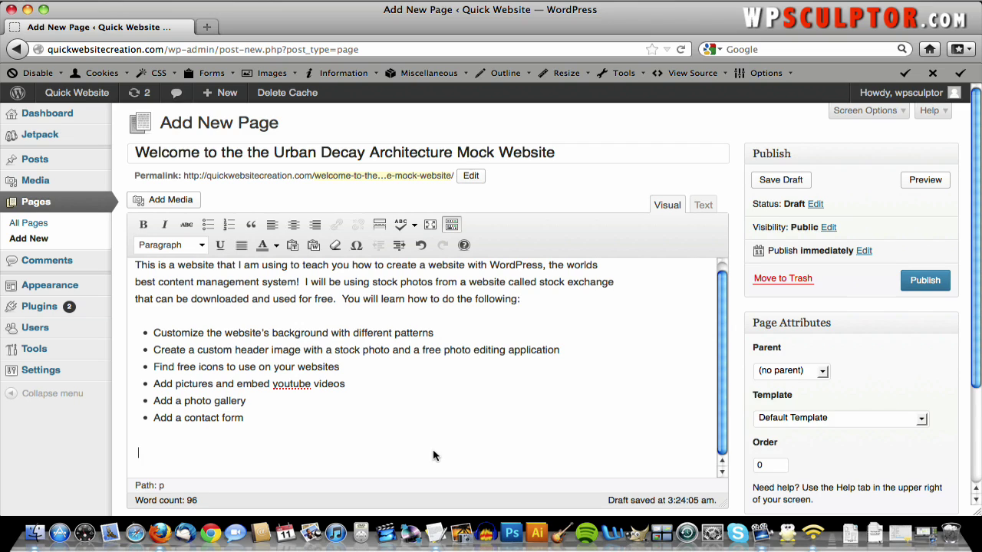
{"action": "key", "text": "BackSpace"}
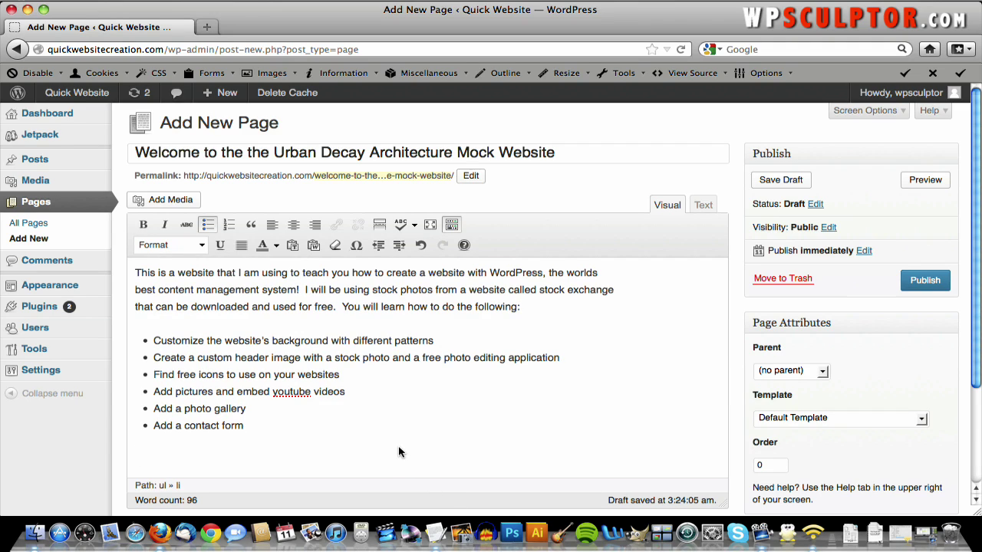
{"action": "left_click", "coordinate": [926, 280]}
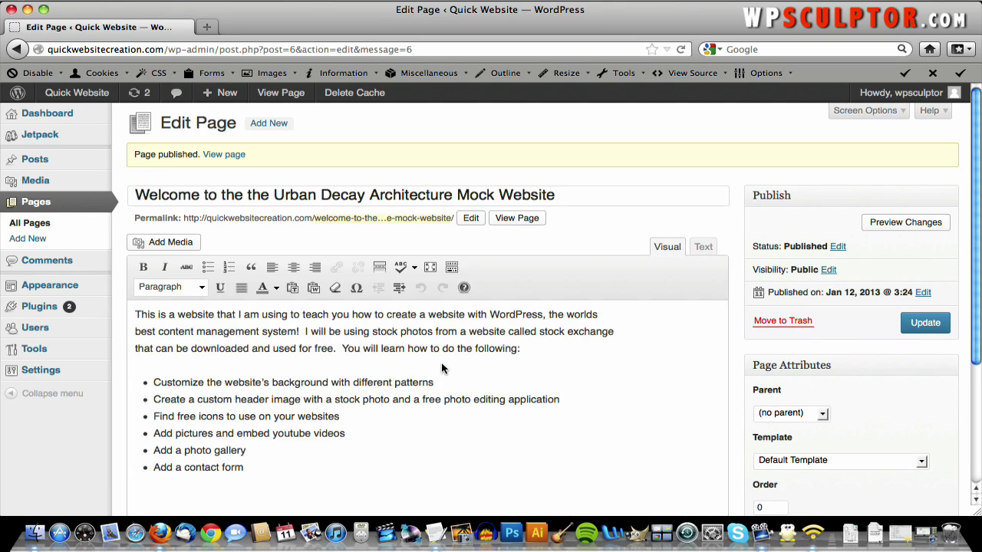
- View the published welcome page live, scroll through its text and bullets, then return to the Dashboard
{"action": "left_click", "coordinate": [225, 161]}
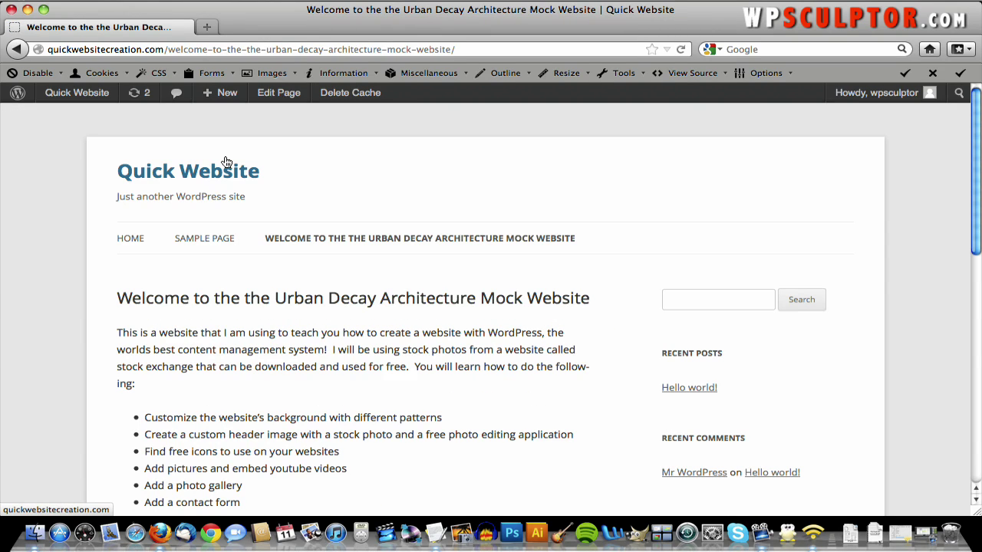
{"action": "scroll", "coordinate": [375, 272], "scroll_direction": "down", "scroll_amount": 5}
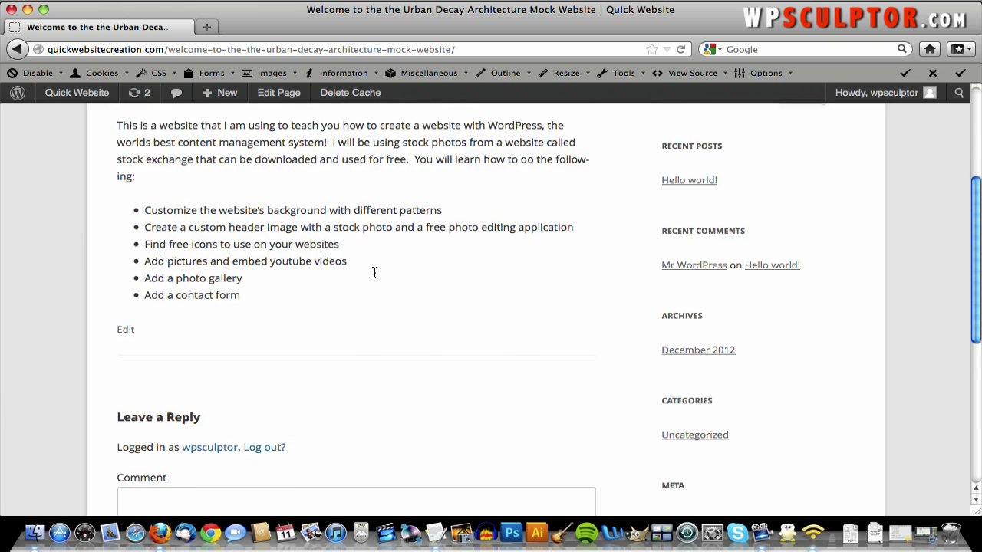
{"action": "scroll", "coordinate": [375, 272], "scroll_direction": "up", "scroll_amount": 4}
{"action": "scroll", "coordinate": [375, 273], "scroll_direction": "up", "scroll_amount": 2}
{"action": "scroll", "coordinate": [383, 304], "scroll_direction": "down", "scroll_amount": 2}
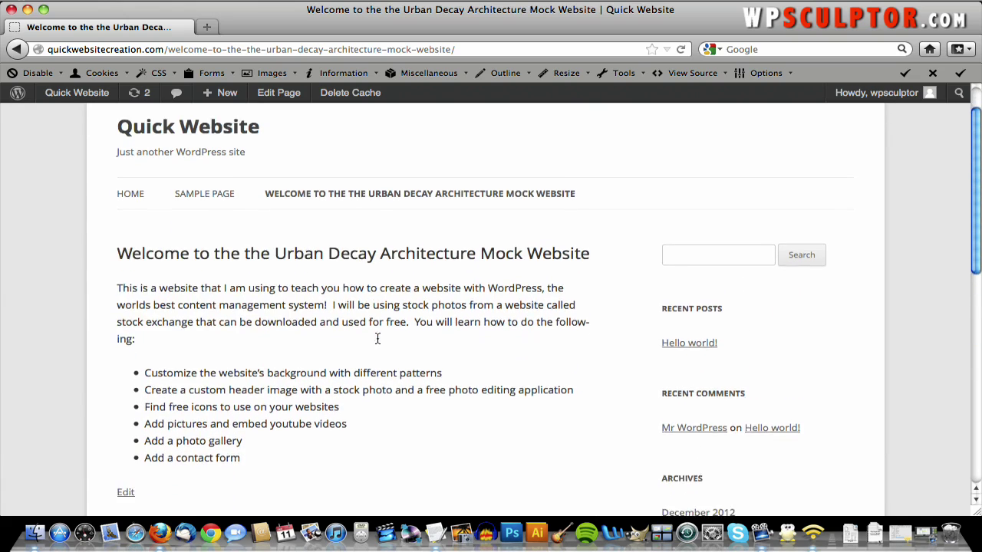
{"action": "scroll", "coordinate": [258, 290], "scroll_direction": "up", "scroll_amount": 1}
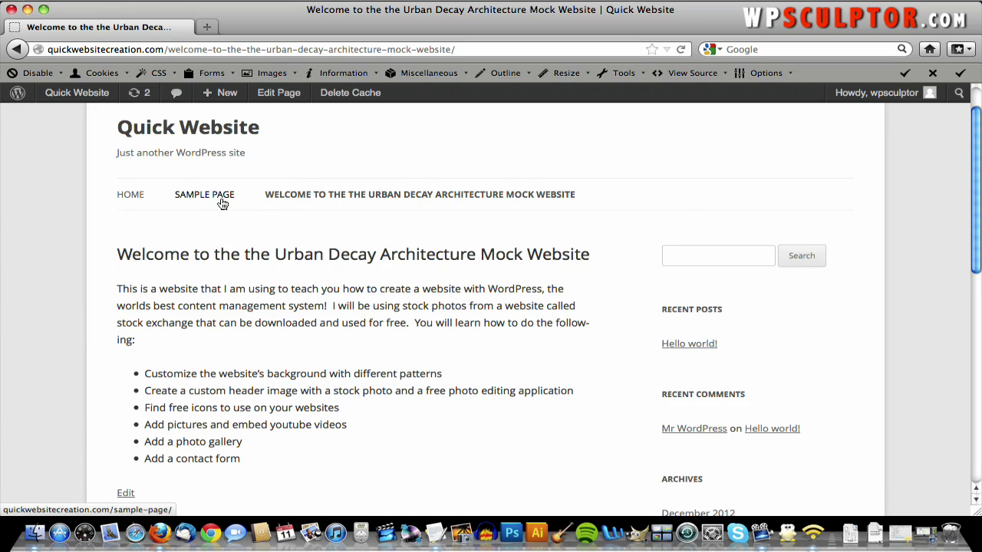
{"action": "left_click", "coordinate": [628, 199]}
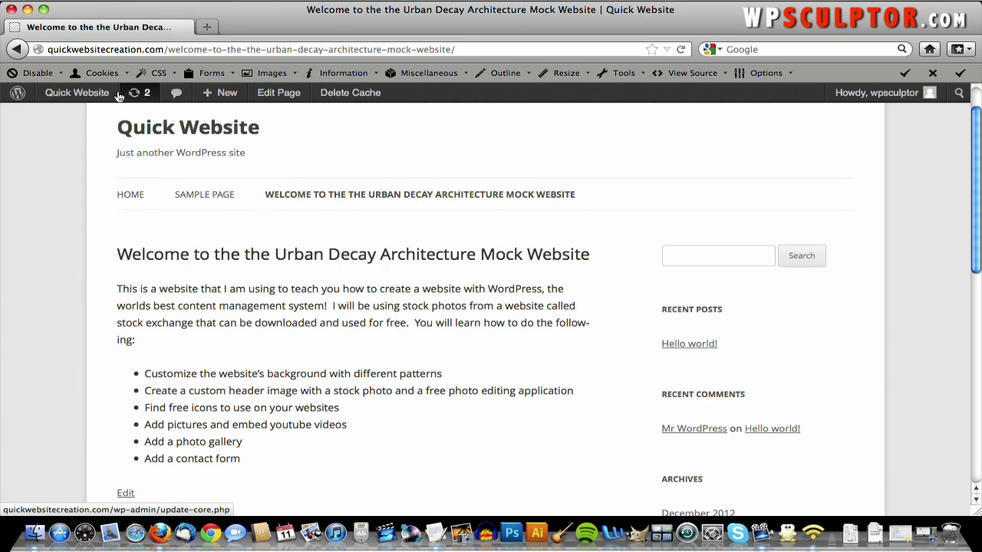
- Go to the Dashboard and open Appearance > Menus
{"action": "mouse_move", "coordinate": [103, 97]}
{"action": "left_click", "coordinate": [86, 114]}
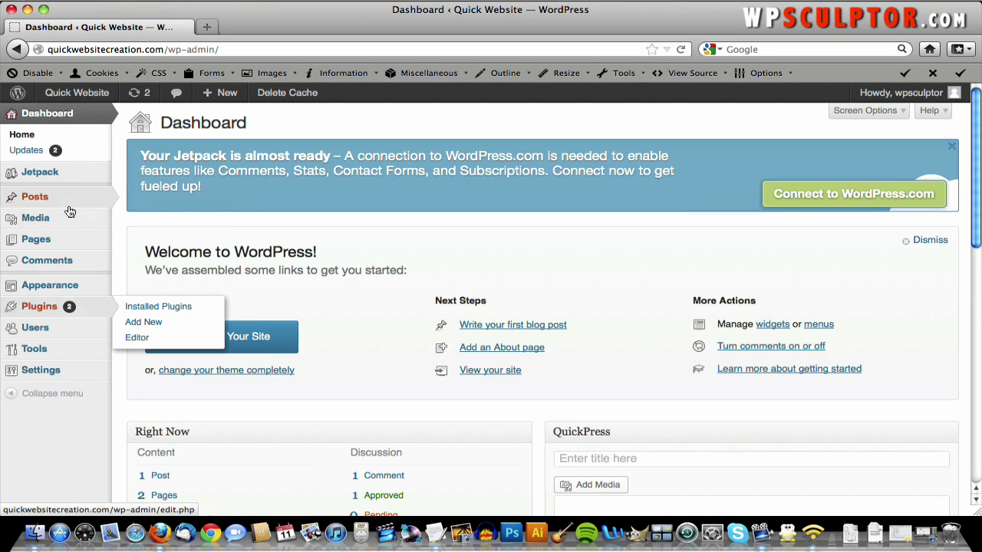
{"action": "mouse_move", "coordinate": [64, 285]}
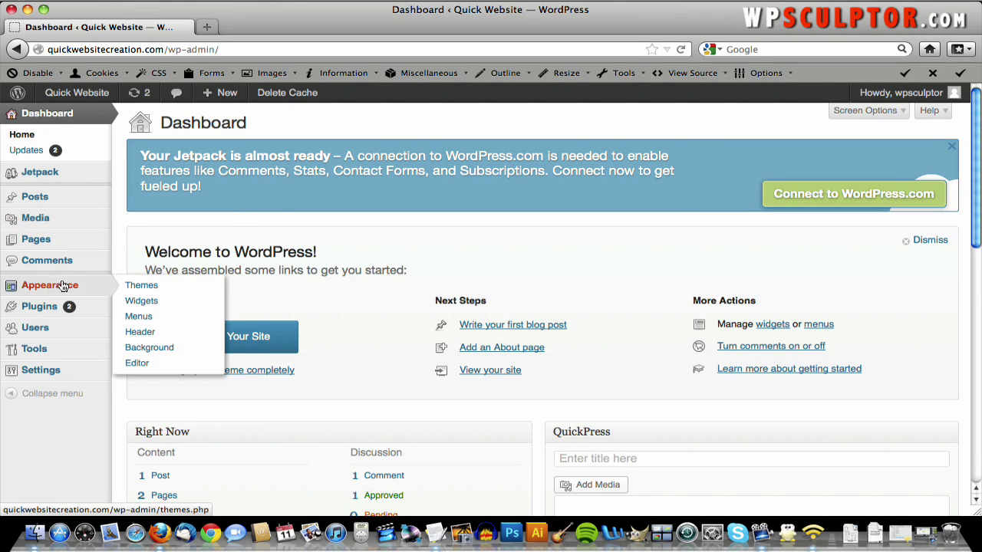
{"action": "left_click", "coordinate": [156, 317]}
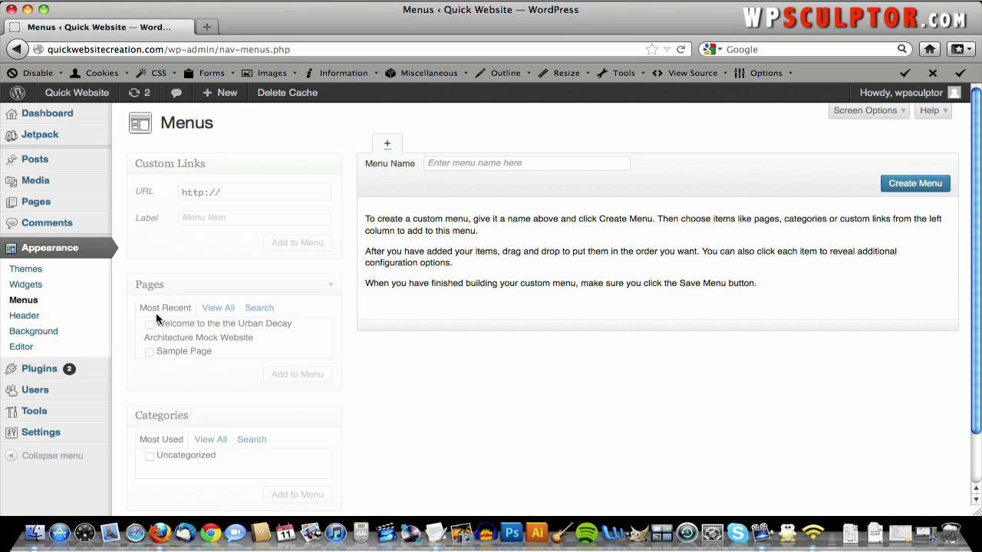
- Create the 'Top Navigation' menu and select the Urban Decay welcome page for it
{"action": "left_click", "coordinate": [463, 163]}
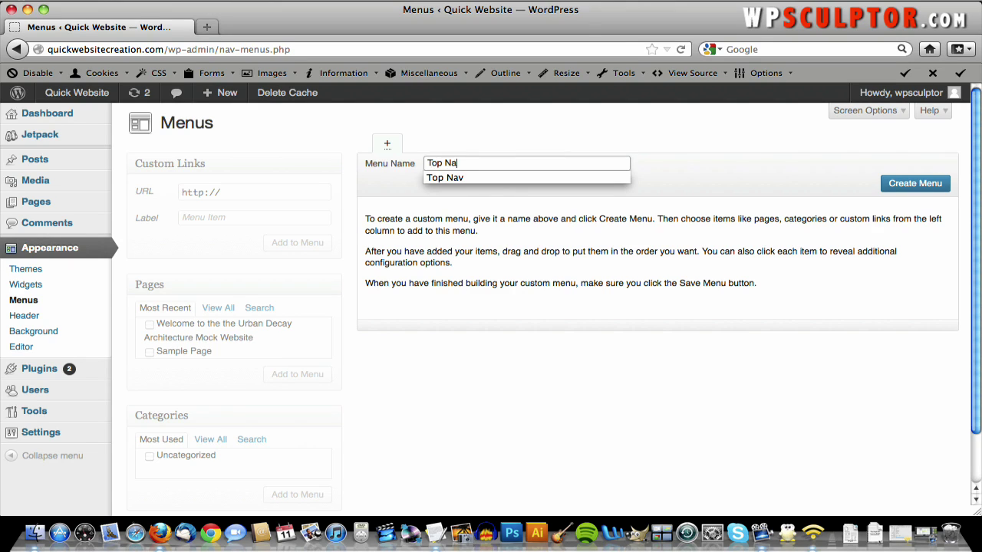
{"action": "type", "text": "vigation"}
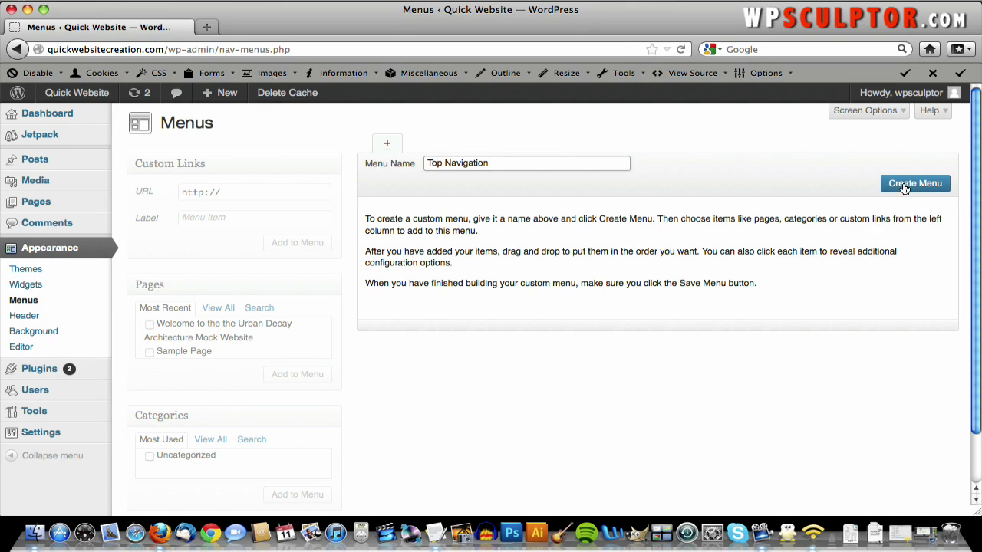
{"action": "left_click", "coordinate": [919, 184]}
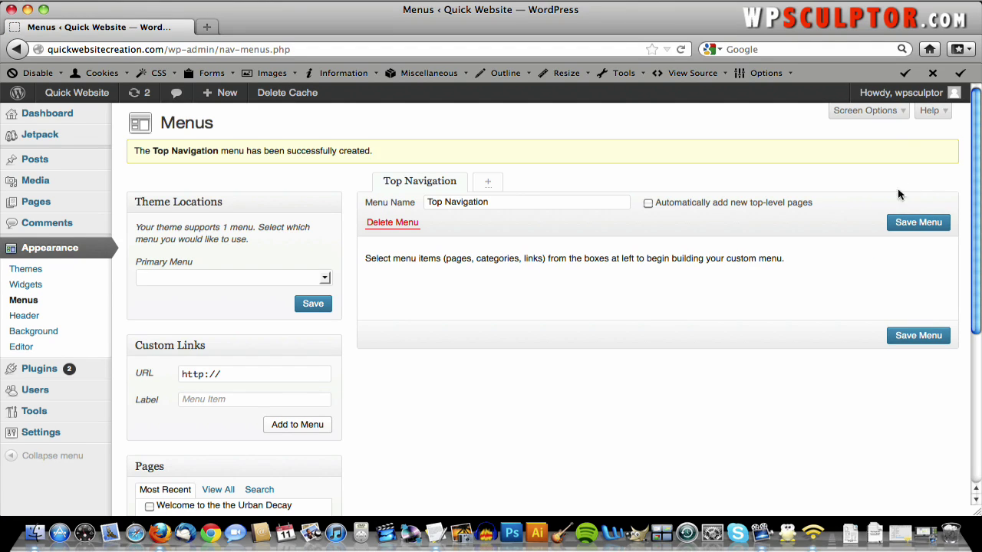
{"action": "scroll", "coordinate": [521, 262], "scroll_direction": "down", "scroll_amount": 2}
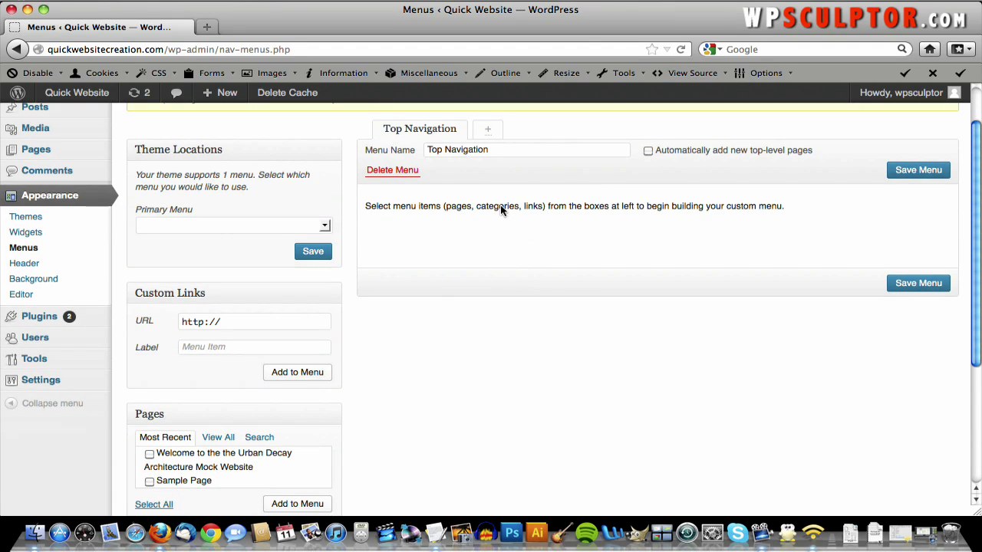
{"action": "scroll", "coordinate": [500, 211], "scroll_direction": "down", "scroll_amount": 2}
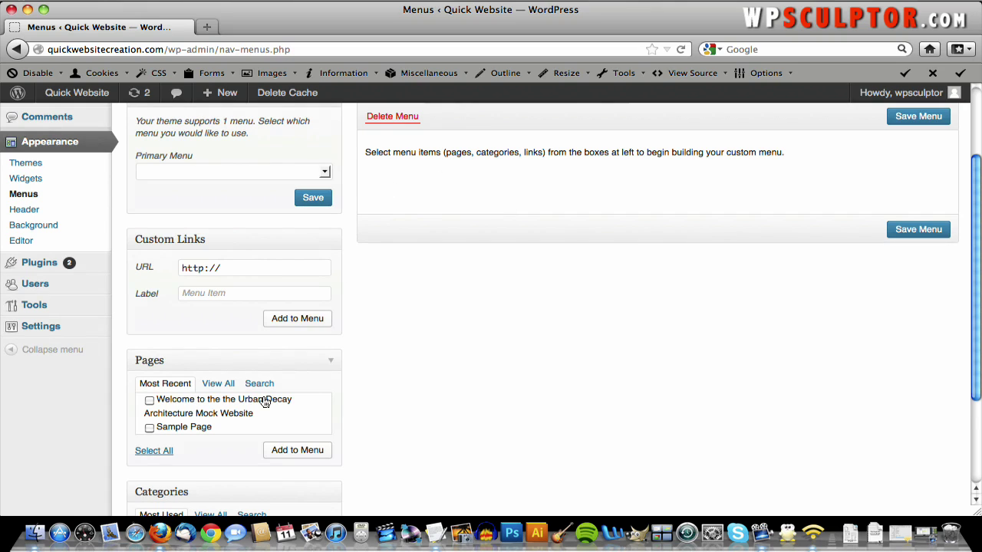
{"action": "left_click", "coordinate": [149, 401]}
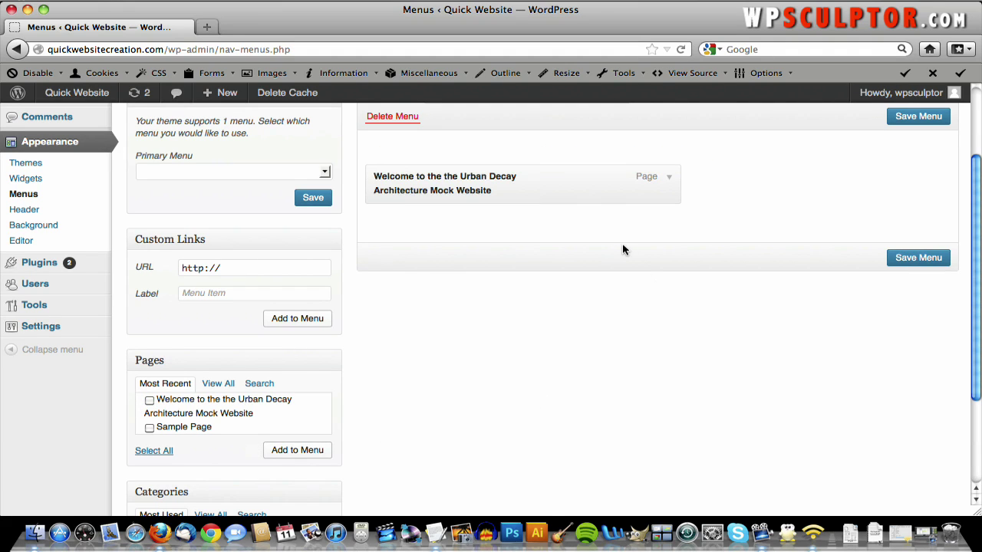
{"action": "scroll", "coordinate": [623, 249], "scroll_direction": "up", "scroll_amount": 1}
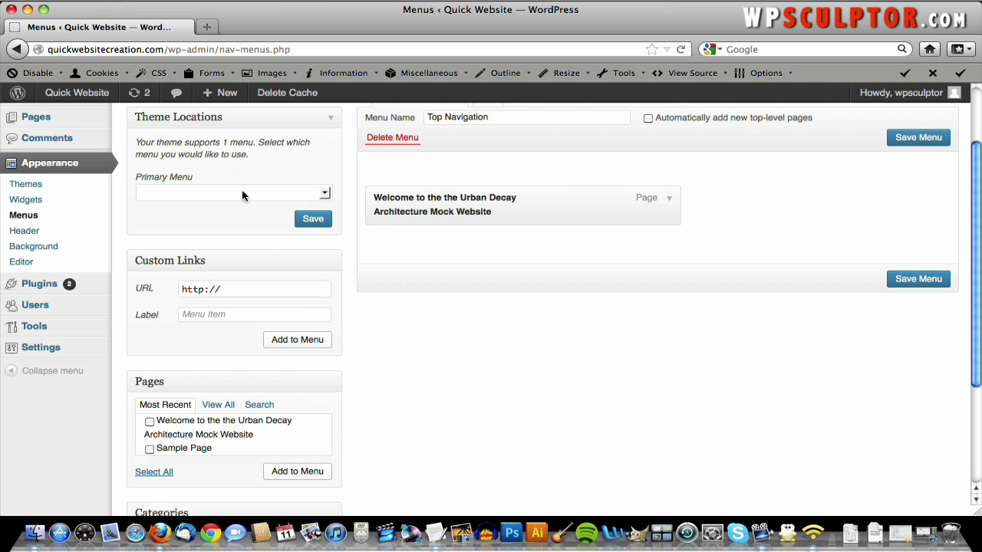
- Assign Top Navigation to the Primary Menu theme location and save the Top Navigation menu
{"action": "left_click", "coordinate": [280, 195]}
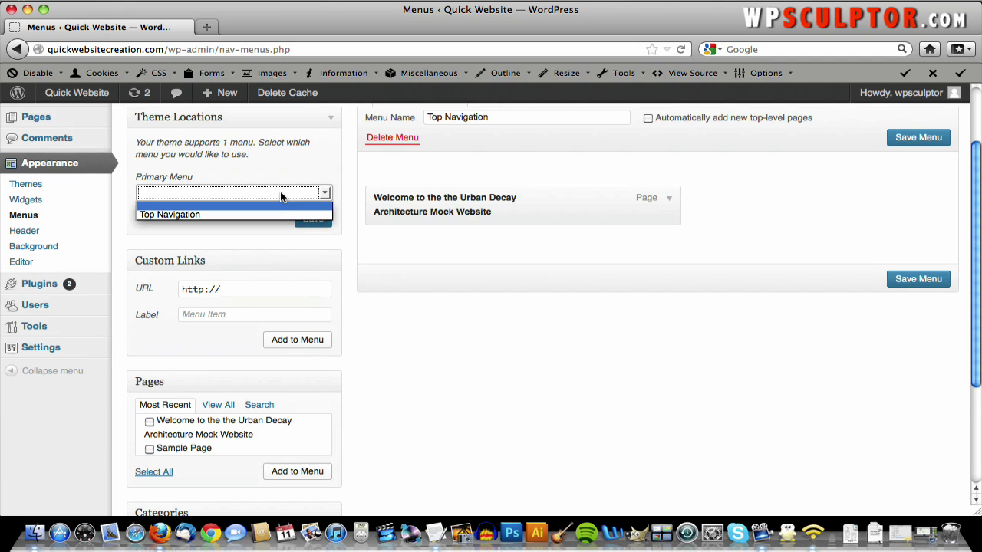
{"action": "left_click", "coordinate": [277, 213]}
{"action": "scroll", "coordinate": [277, 212], "scroll_direction": "up", "scroll_amount": 3}
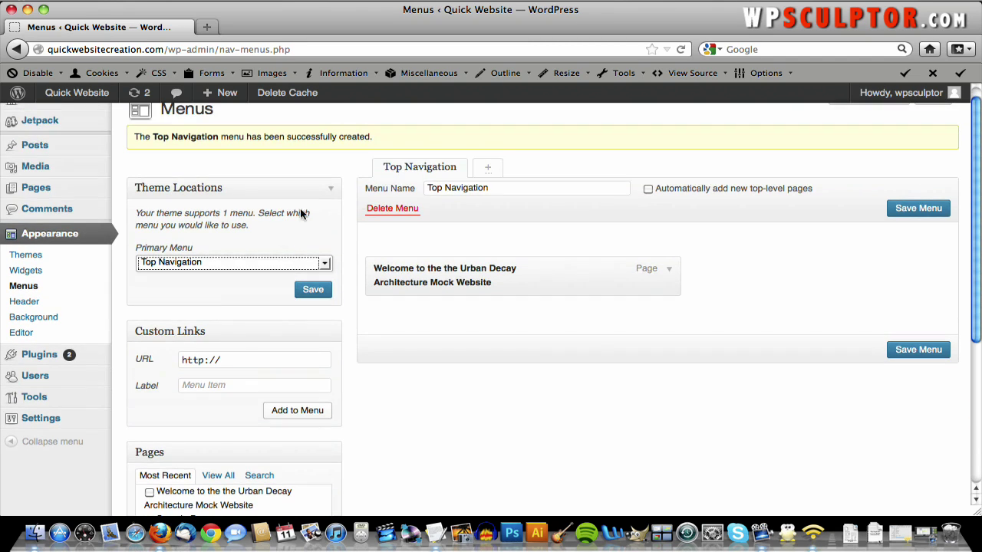
{"action": "left_click", "coordinate": [323, 265]}
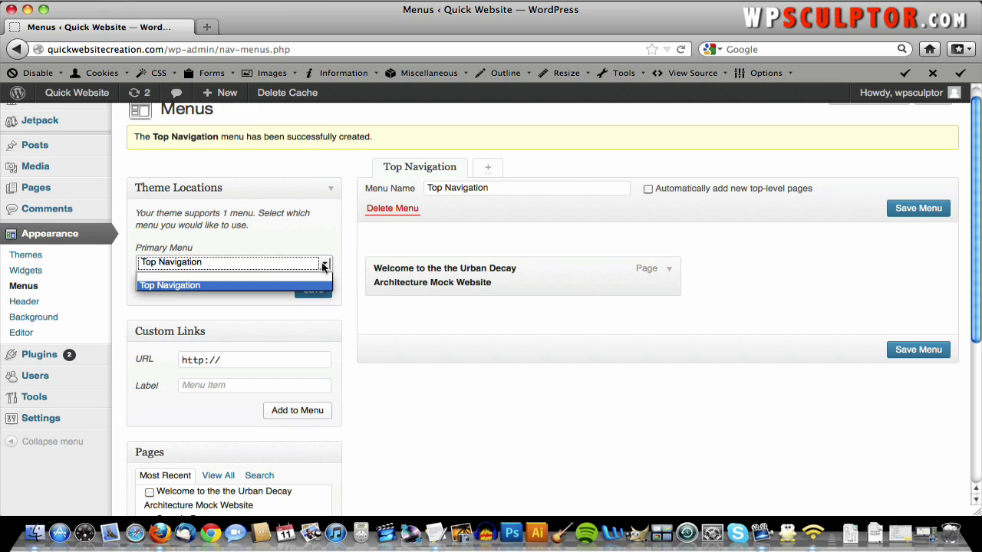
{"action": "left_click", "coordinate": [283, 285]}
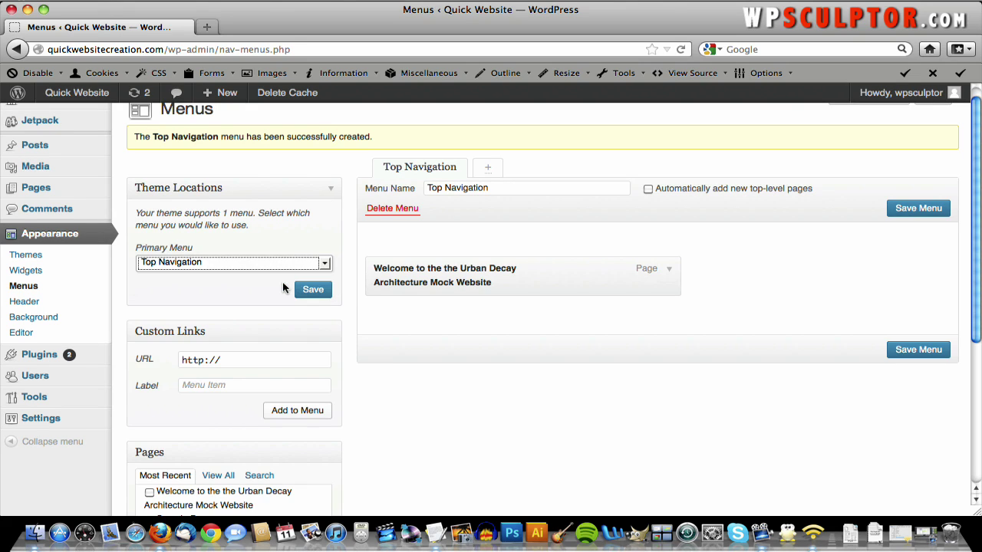
{"action": "left_click", "coordinate": [311, 291]}
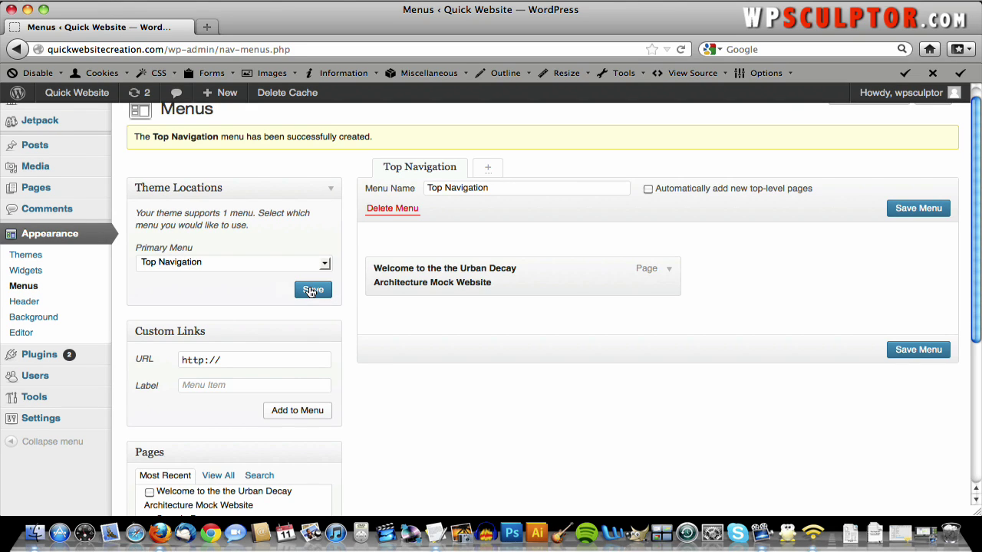
{"action": "left_click", "coordinate": [918, 353]}
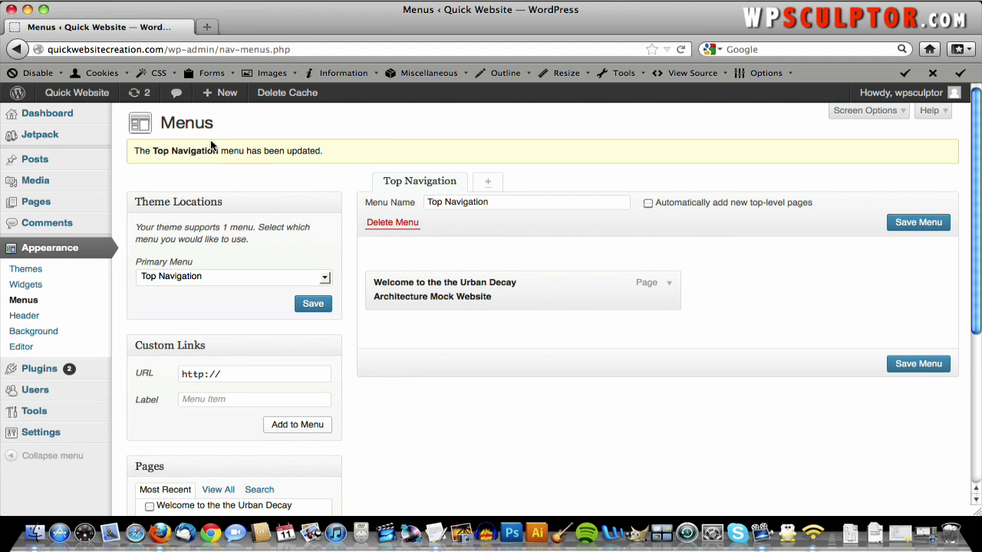
{"action": "mouse_move", "coordinate": [87, 97]}
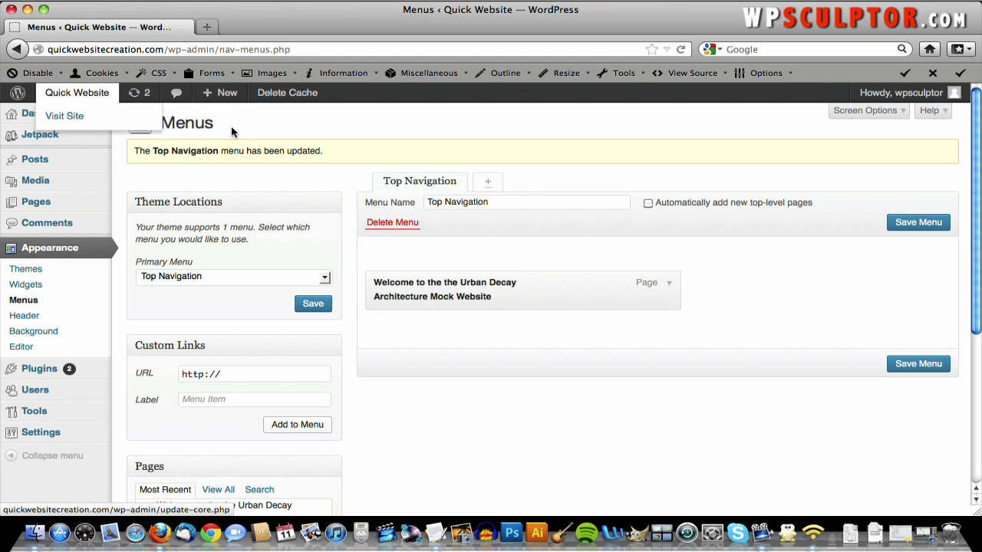
{"action": "left_click", "coordinate": [82, 98]}
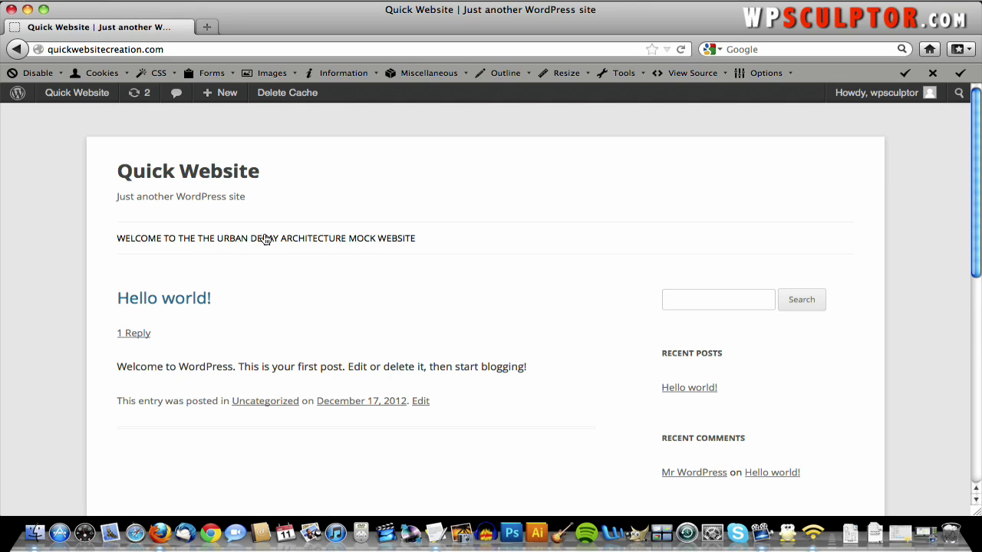
{"action": "left_click", "coordinate": [17, 49]}
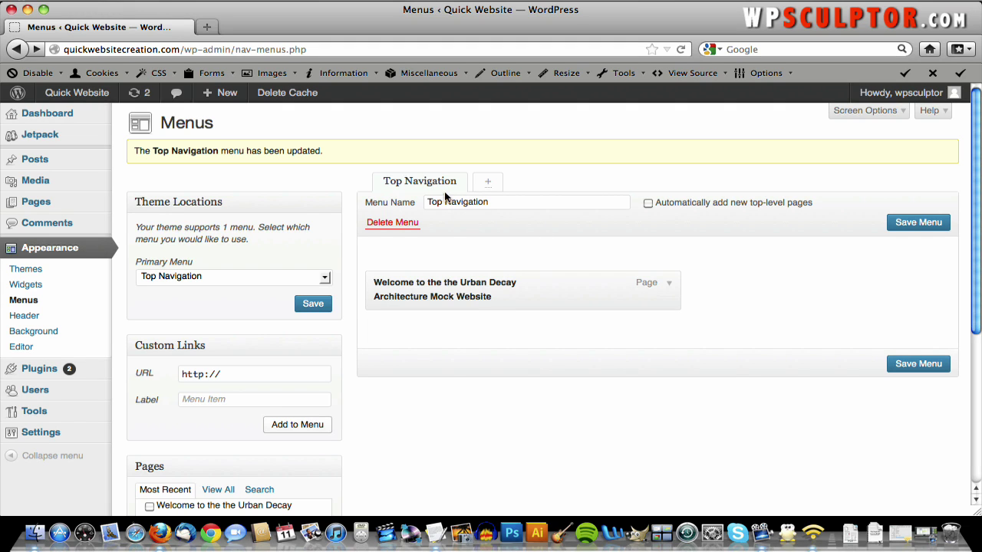
- Change the Urban Decay page item's navigation label to 'Home' and save the menu
{"action": "left_click", "coordinate": [670, 290]}
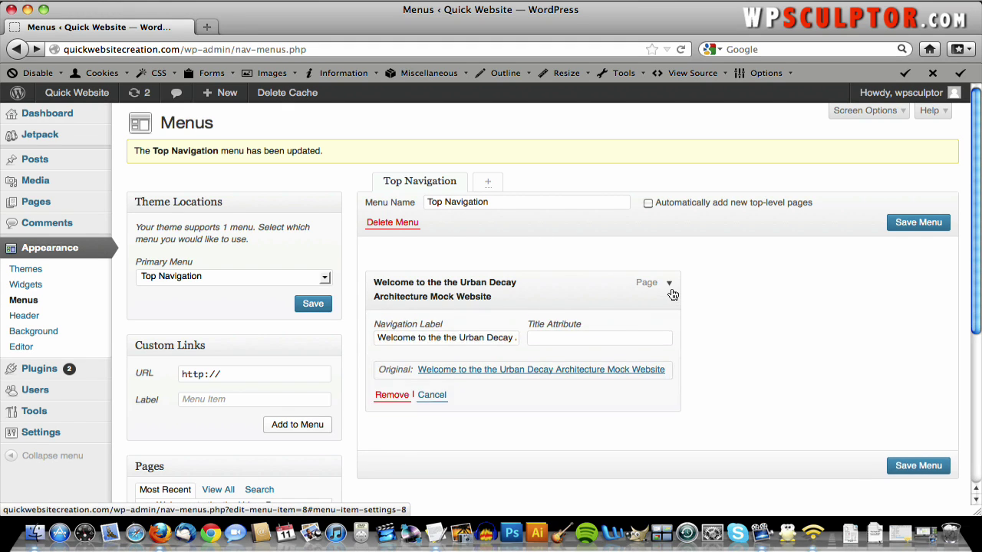
{"action": "left_click", "coordinate": [671, 290]}
{"action": "left_click", "coordinate": [669, 285]}
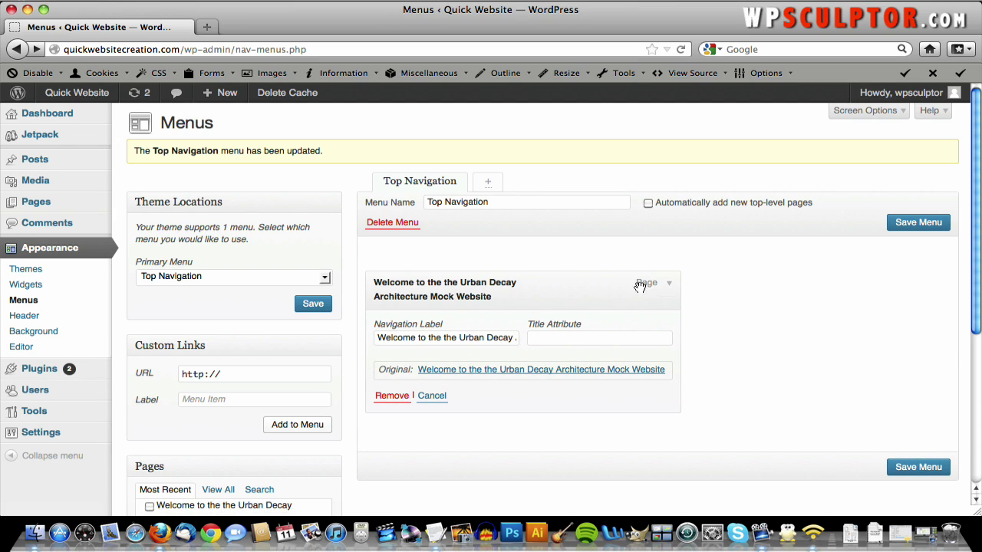
{"action": "triple_click", "coordinate": [405, 340]}
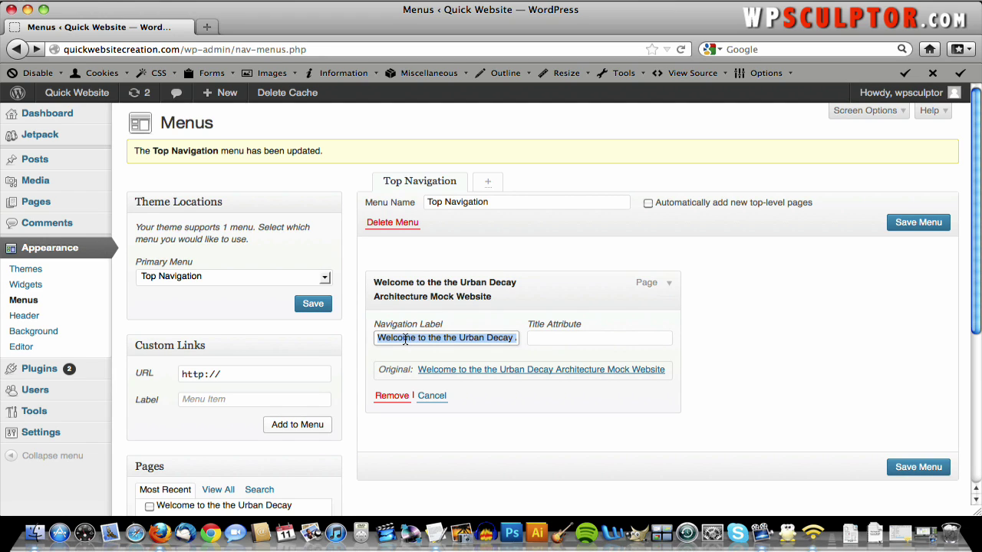
{"action": "type", "text": "Home"}
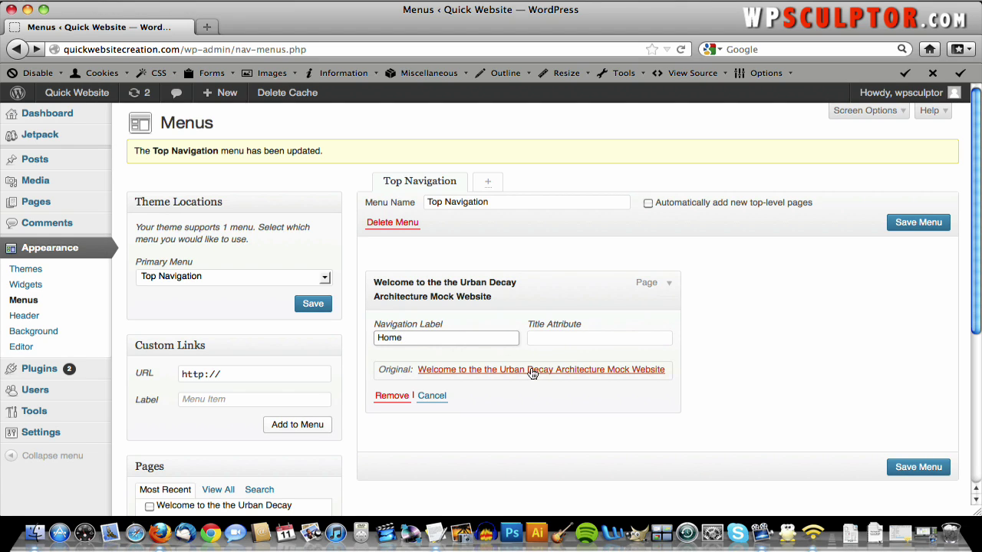
{"action": "left_click", "coordinate": [925, 467]}
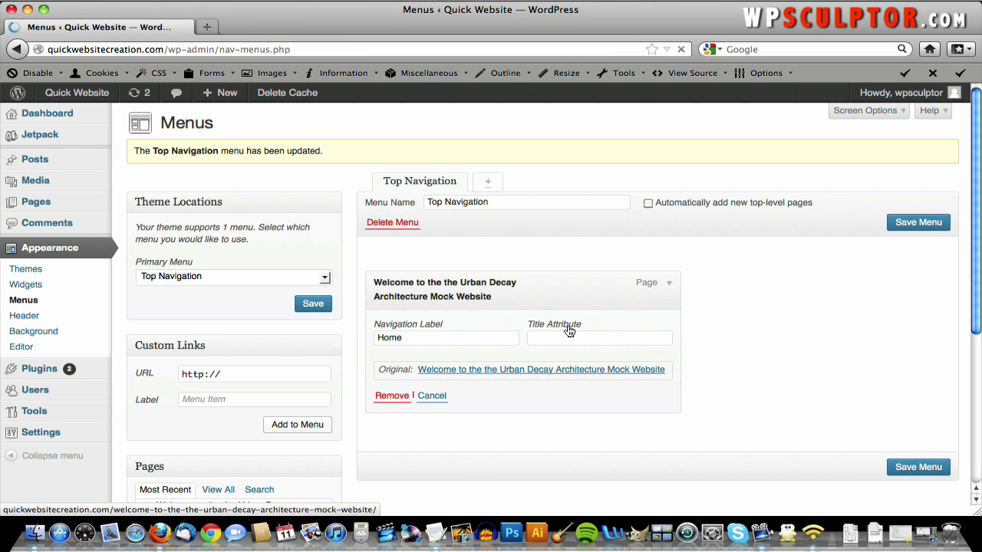
- Open the live site and follow the HOME link in its top menu
{"action": "left_click", "coordinate": [97, 100]}
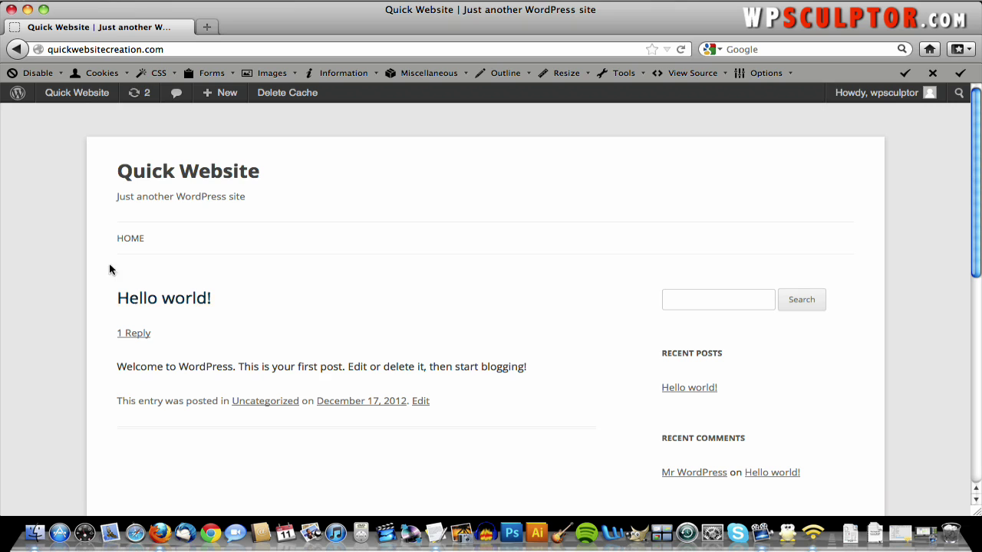
{"action": "left_click", "coordinate": [123, 240]}
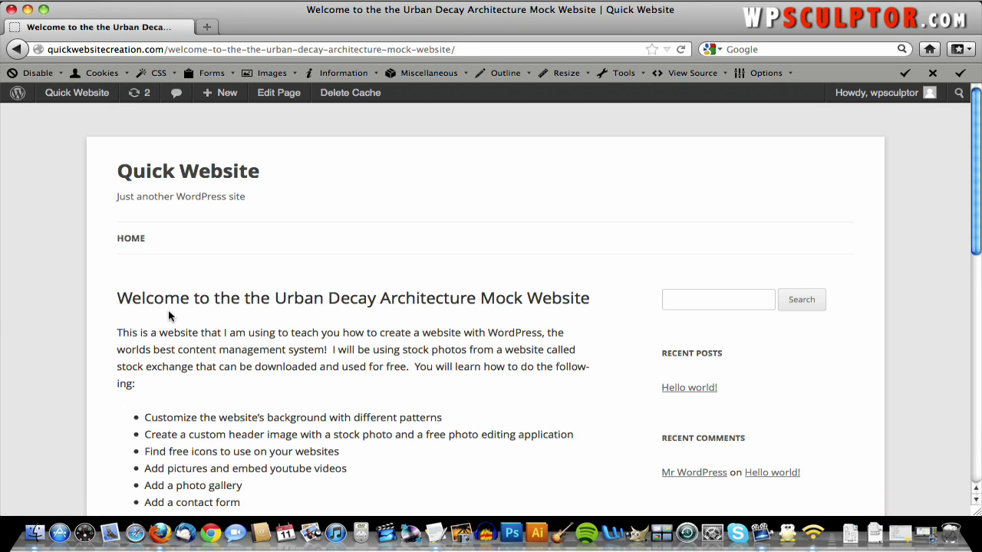
{"action": "scroll", "coordinate": [342, 279], "scroll_direction": "down", "scroll_amount": 5}
{"action": "scroll", "coordinate": [267, 184], "scroll_direction": "up", "scroll_amount": 5}
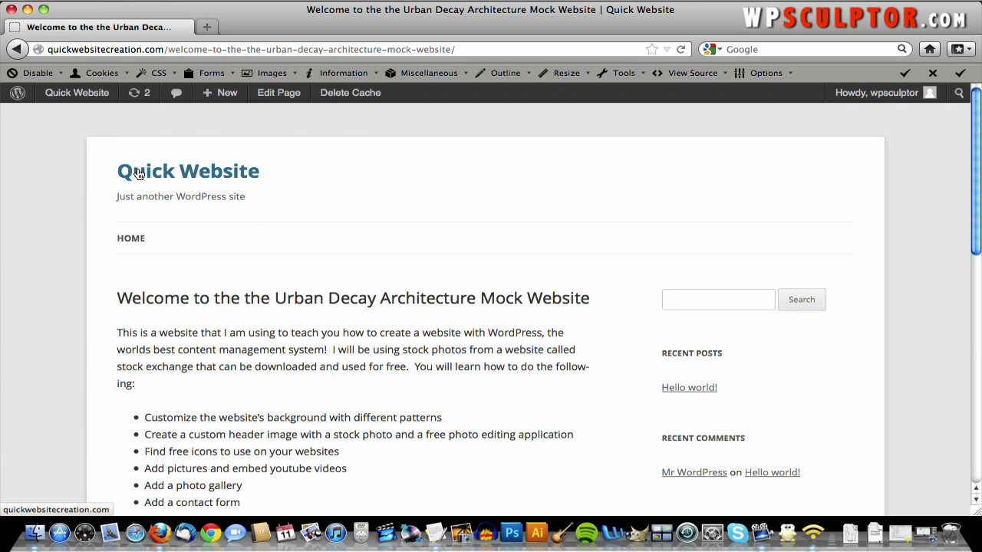
- Return to the front page via the site title and follow HOME again
{"action": "left_click", "coordinate": [193, 177]}
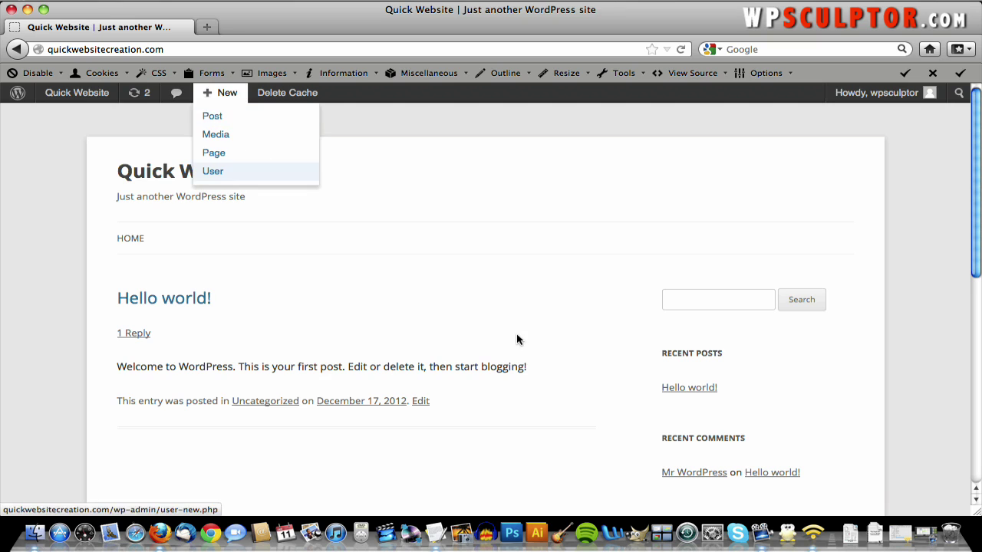
{"action": "scroll", "coordinate": [517, 339], "scroll_direction": "down", "scroll_amount": 5}
{"action": "scroll", "coordinate": [517, 339], "scroll_direction": "up", "scroll_amount": 3}
{"action": "scroll", "coordinate": [98, 222], "scroll_direction": "up", "scroll_amount": 2}
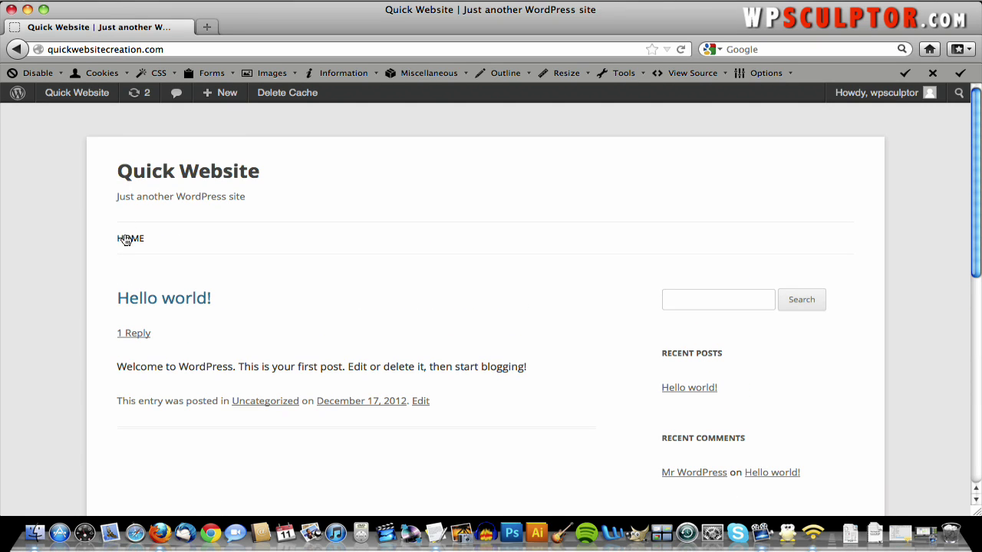
{"action": "left_click", "coordinate": [126, 239]}
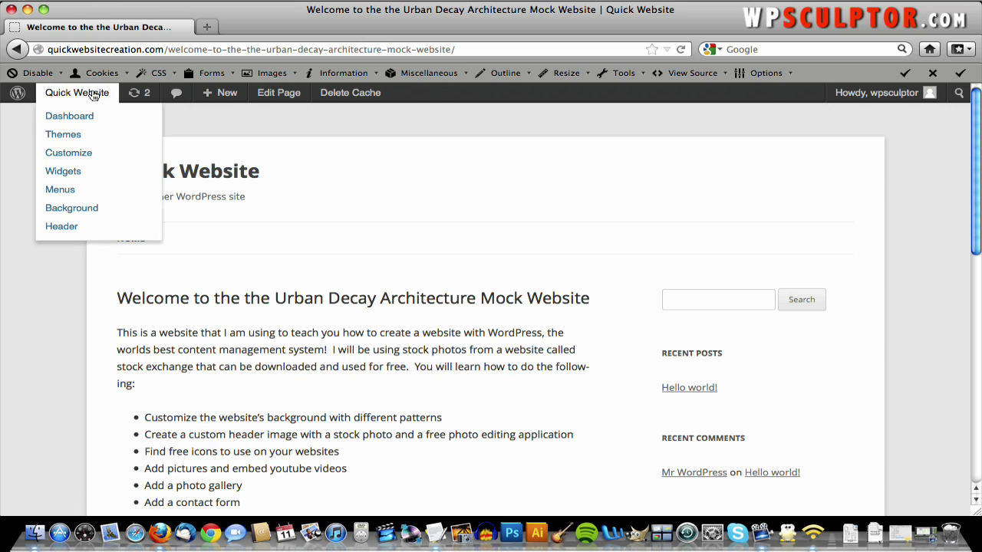
- Switch to the admin Dashboard and open Settings > Reading
{"action": "left_click", "coordinate": [83, 115]}
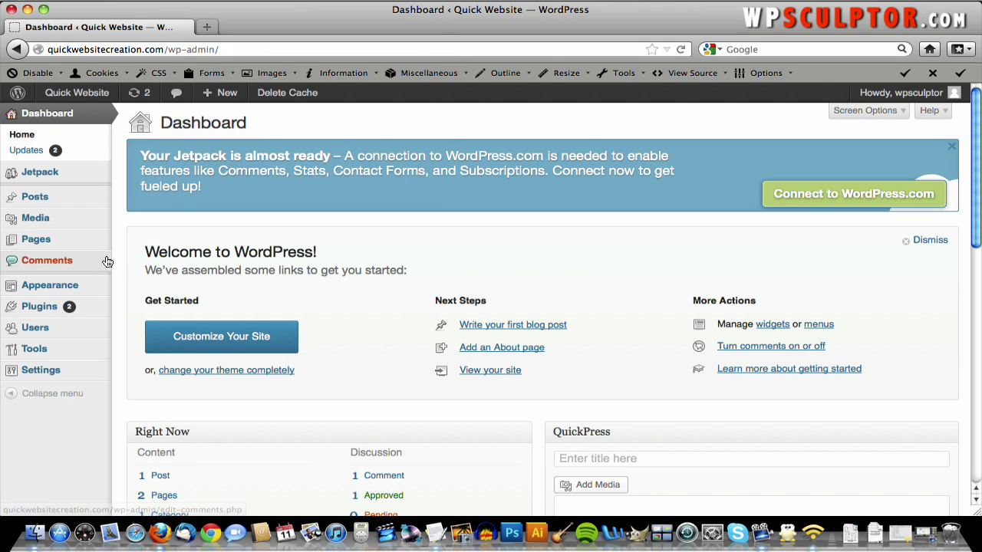
{"action": "mouse_move", "coordinate": [88, 377]}
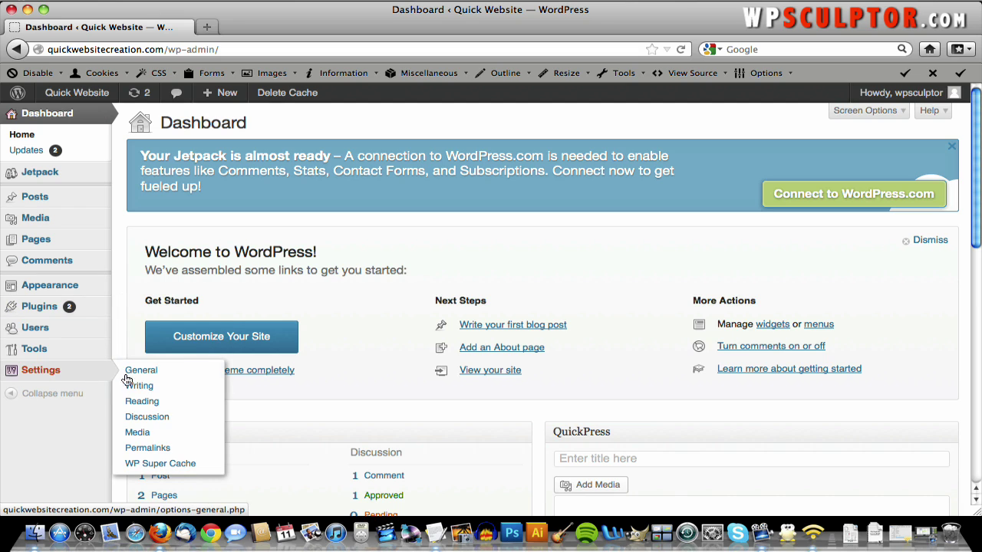
{"action": "left_click", "coordinate": [162, 405]}
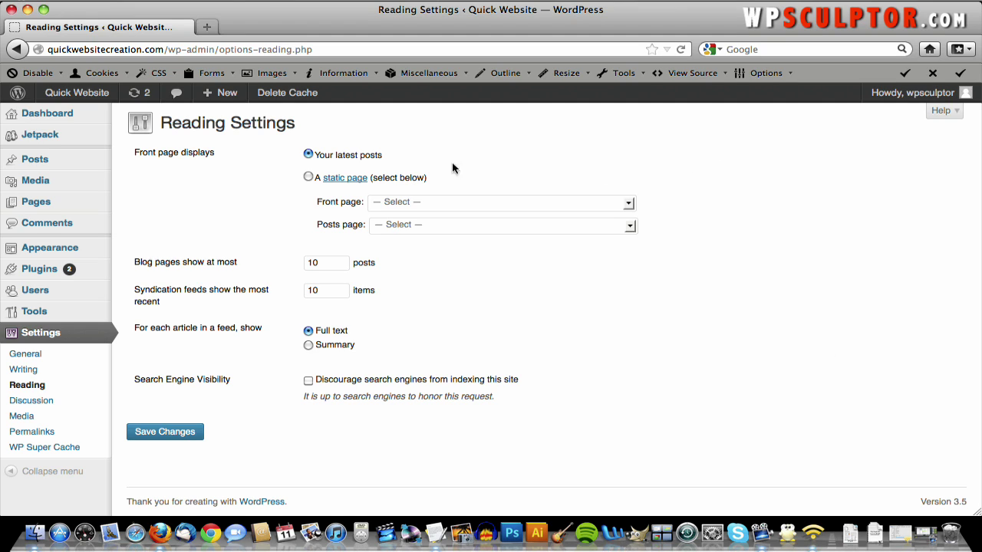
- Choose 'A static page' with the Urban Decay Architecture welcome page as Front page, and save
{"action": "left_click", "coordinate": [308, 177]}
{"action": "left_click", "coordinate": [506, 202]}
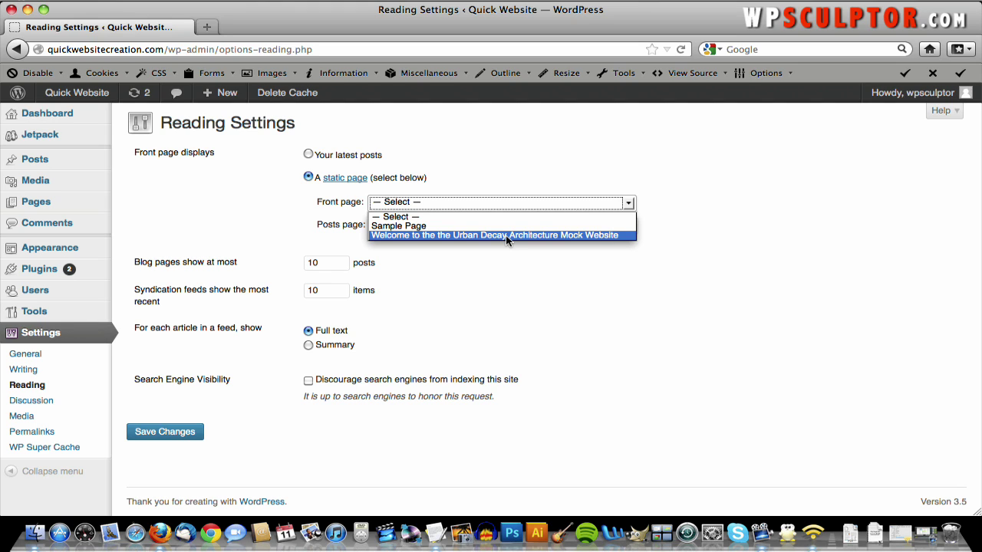
{"action": "left_click", "coordinate": [506, 236]}
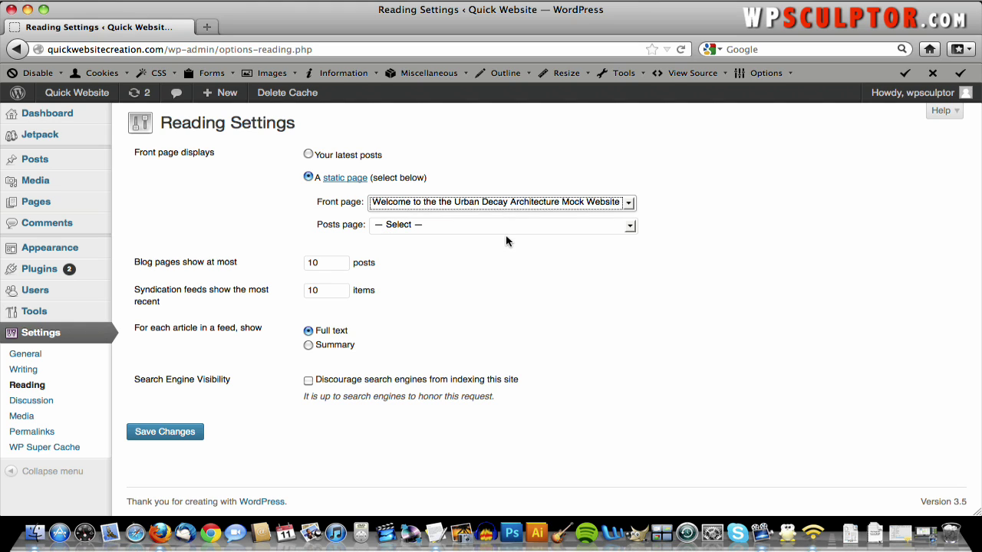
{"action": "left_click", "coordinate": [507, 241]}
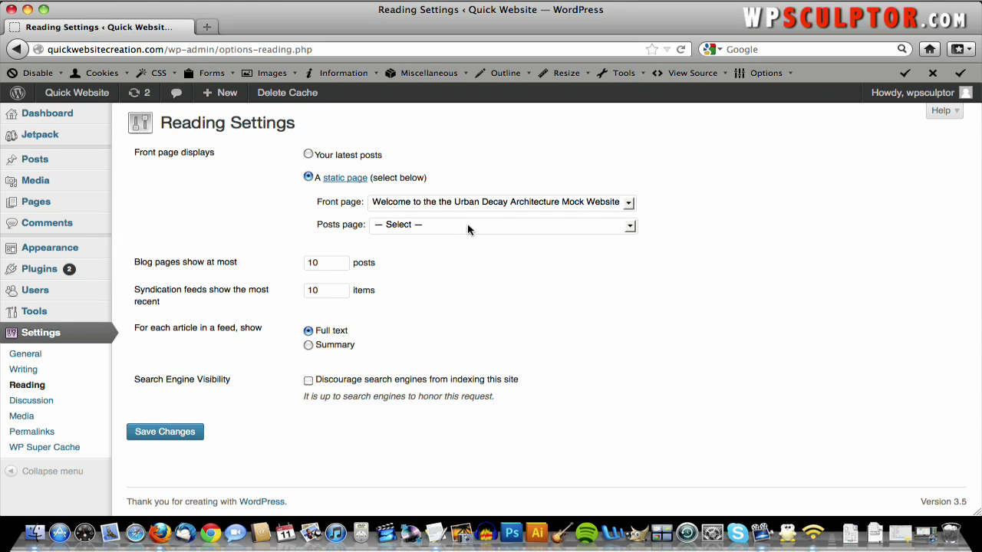
{"action": "left_click", "coordinate": [182, 434]}
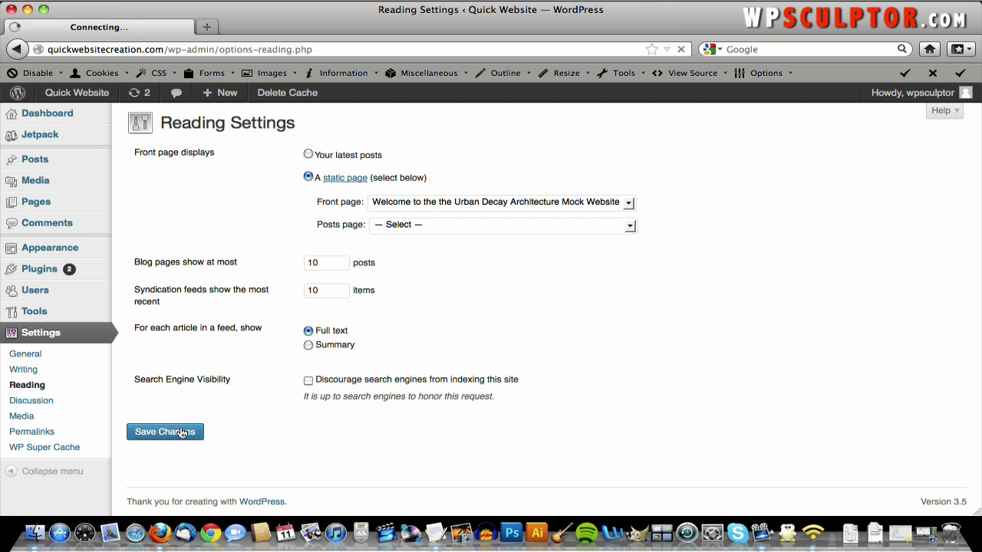
- Preview the live site's front page, then return to Reading Settings
{"action": "left_click", "coordinate": [99, 93]}
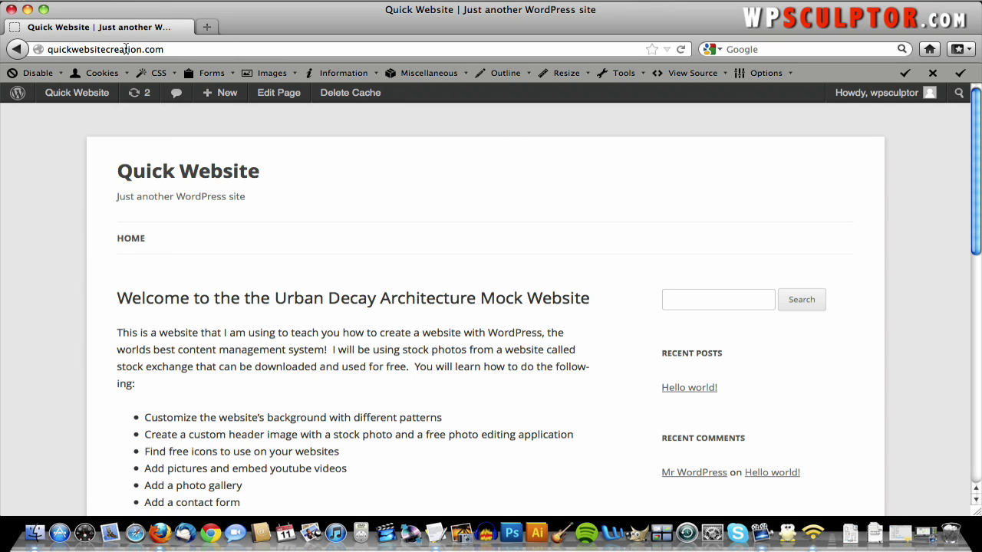
{"action": "scroll", "coordinate": [179, 246], "scroll_direction": "down", "scroll_amount": 3}
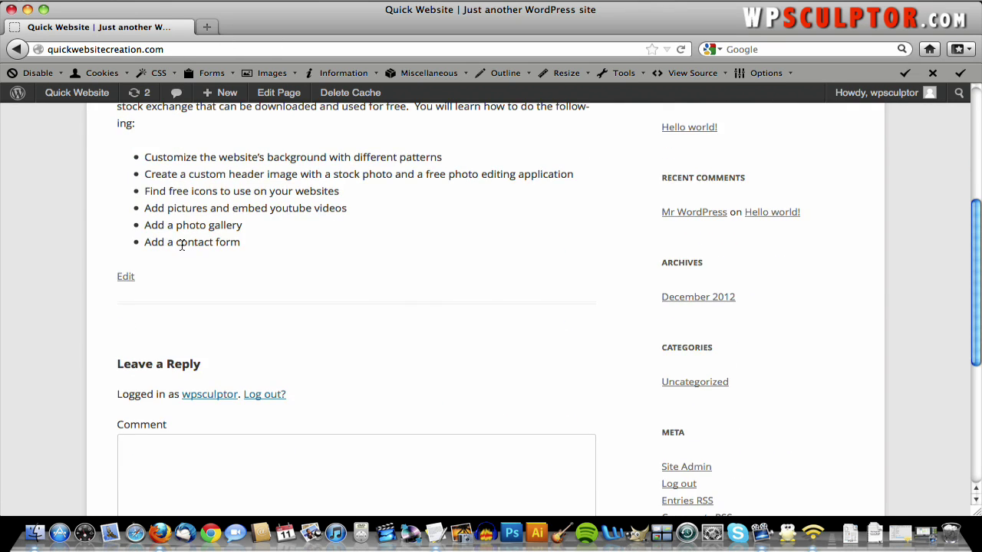
{"action": "scroll", "coordinate": [183, 254], "scroll_direction": "up", "scroll_amount": 3}
{"action": "scroll", "coordinate": [182, 244], "scroll_direction": "down", "scroll_amount": 3}
{"action": "scroll", "coordinate": [179, 245], "scroll_direction": "up", "scroll_amount": 3}
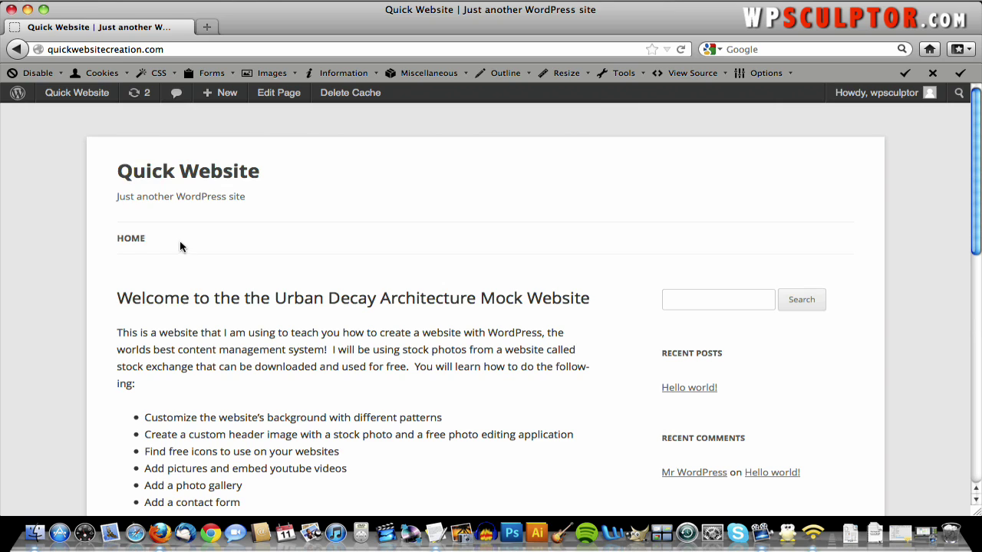
{"action": "left_click", "coordinate": [16, 49]}
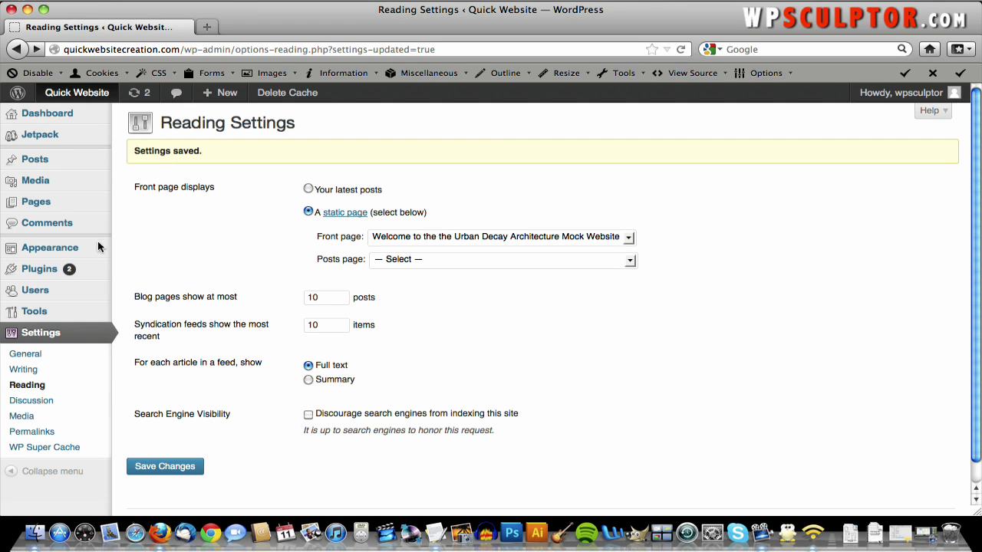
- Select the default 'Hello world!' post in All Posts and move it to the Trash
{"action": "mouse_move", "coordinate": [56, 197]}
{"action": "mouse_move", "coordinate": [57, 167]}
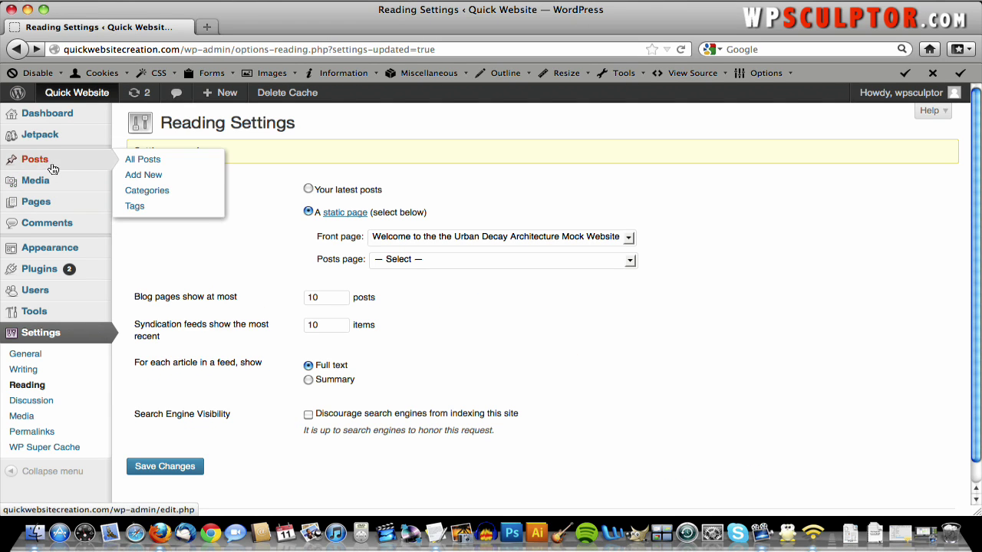
{"action": "left_click", "coordinate": [128, 168]}
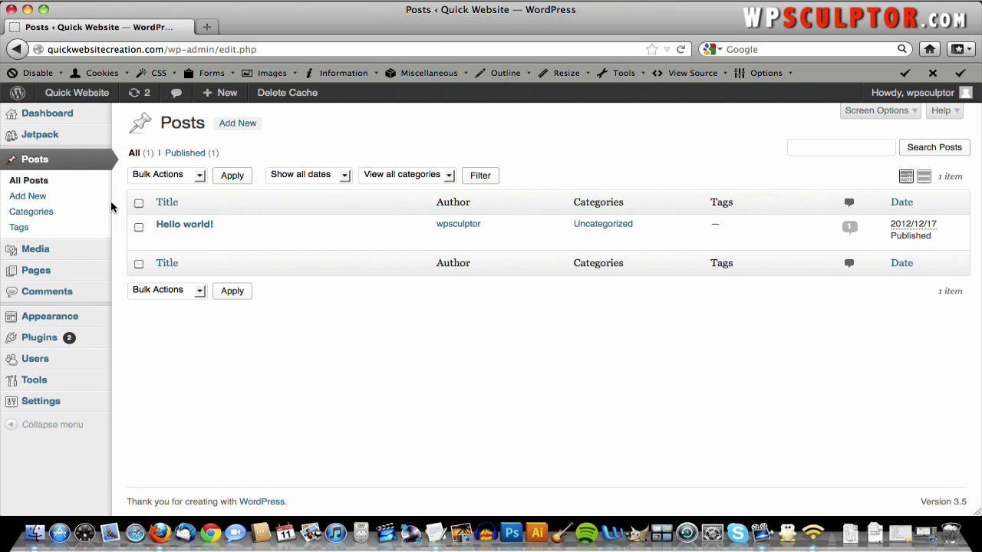
{"action": "left_click", "coordinate": [45, 187]}
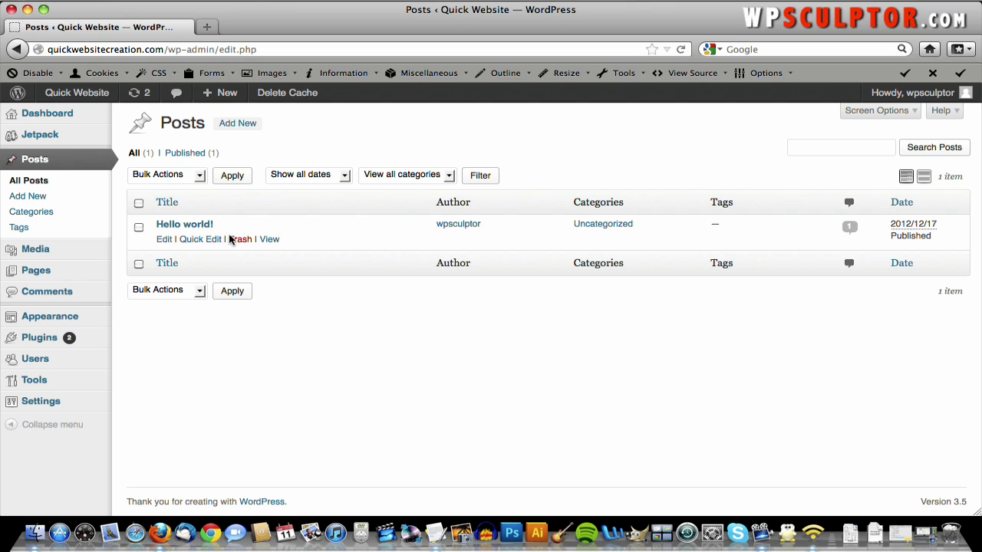
{"action": "left_click", "coordinate": [137, 229]}
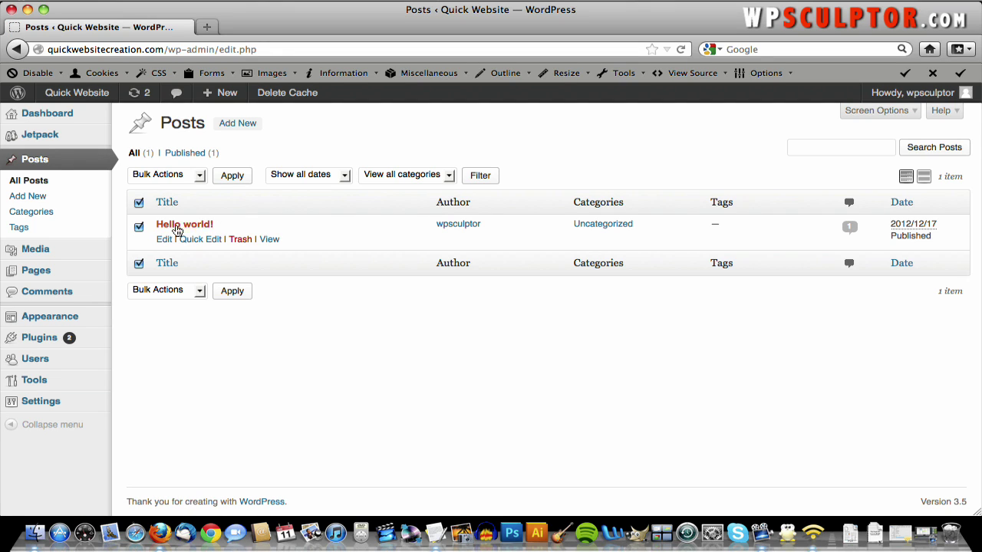
{"action": "left_click", "coordinate": [244, 240]}
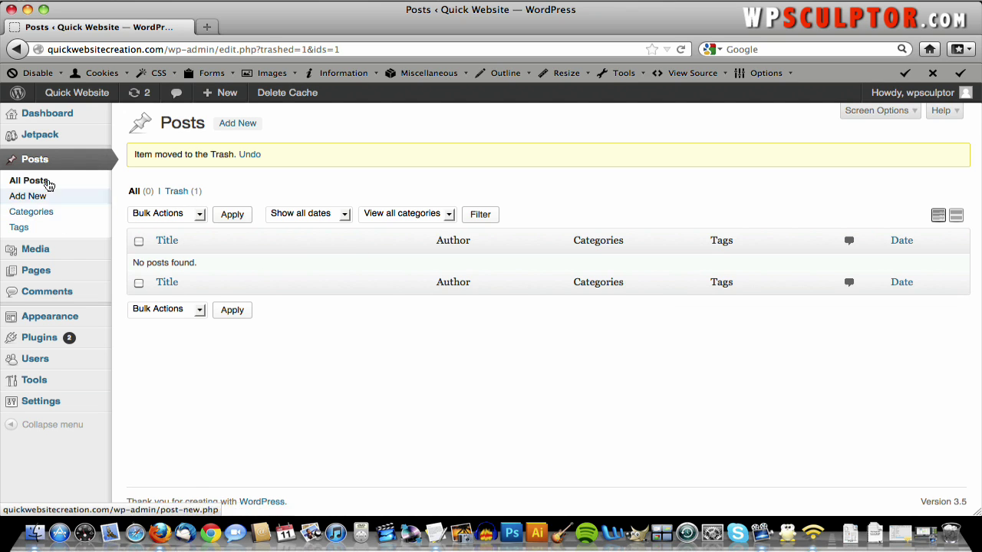
{"action": "mouse_move", "coordinate": [66, 275]}
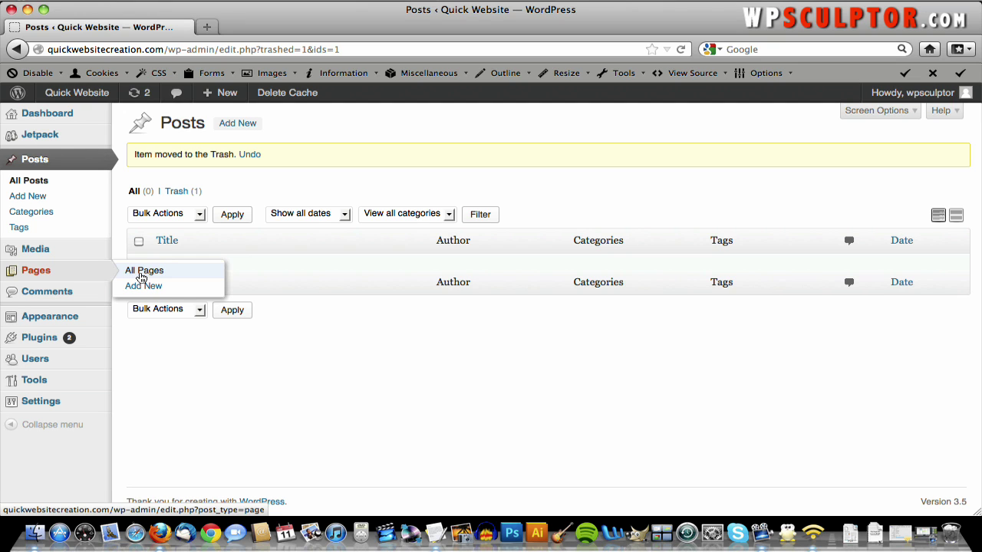
- Open the Sample Page from All Pages and review its content
{"action": "left_click", "coordinate": [143, 272]}
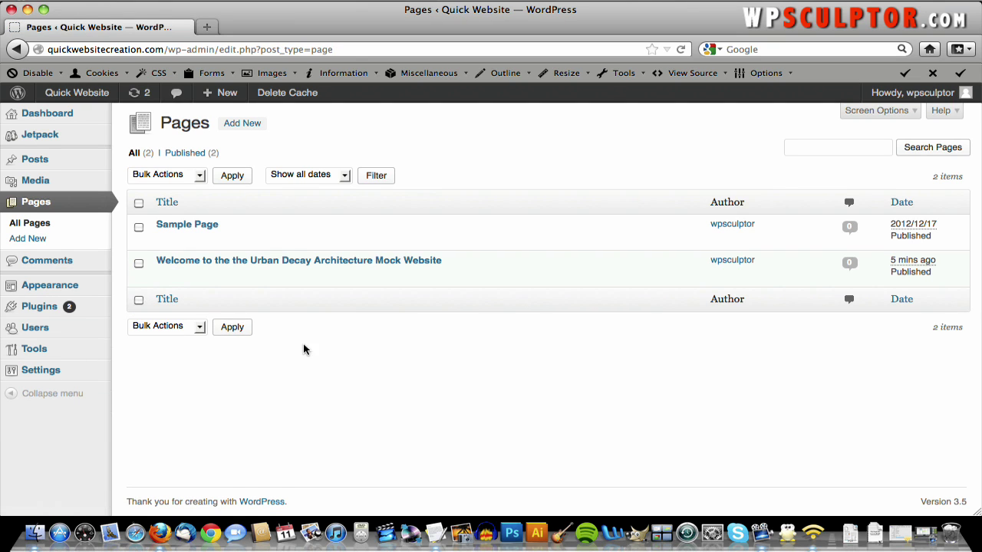
{"action": "mouse_move", "coordinate": [201, 265]}
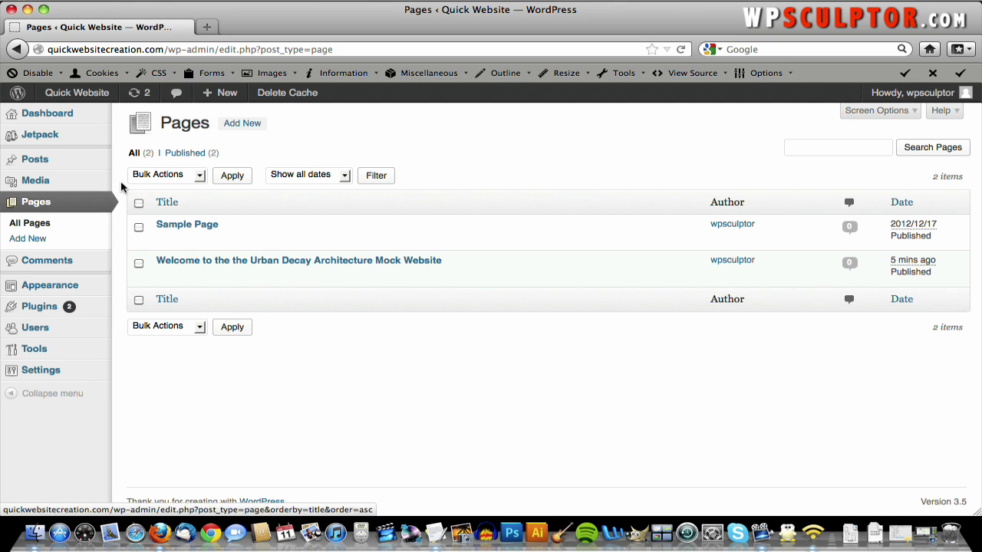
{"action": "left_click", "coordinate": [165, 230]}
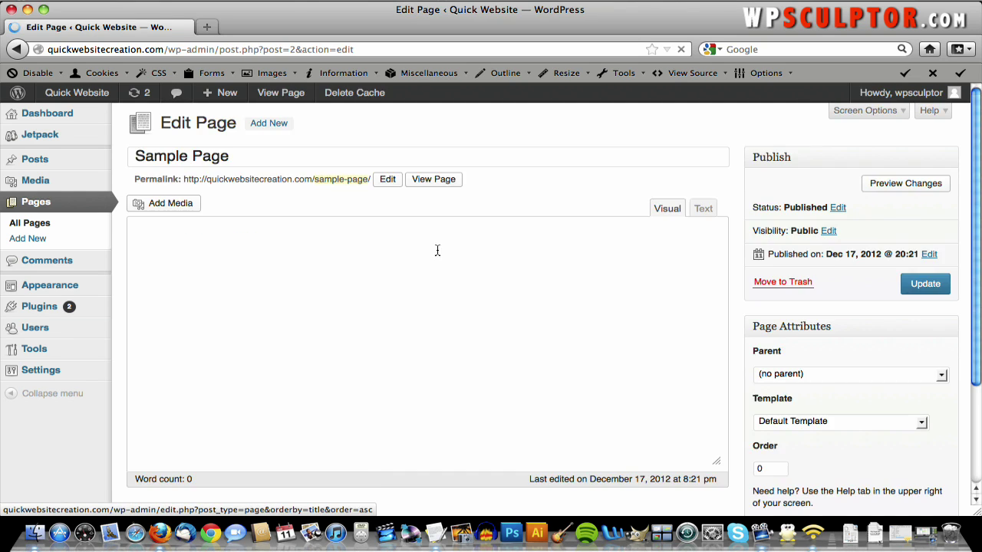
{"action": "scroll", "coordinate": [311, 316], "scroll_direction": "down", "scroll_amount": 5}
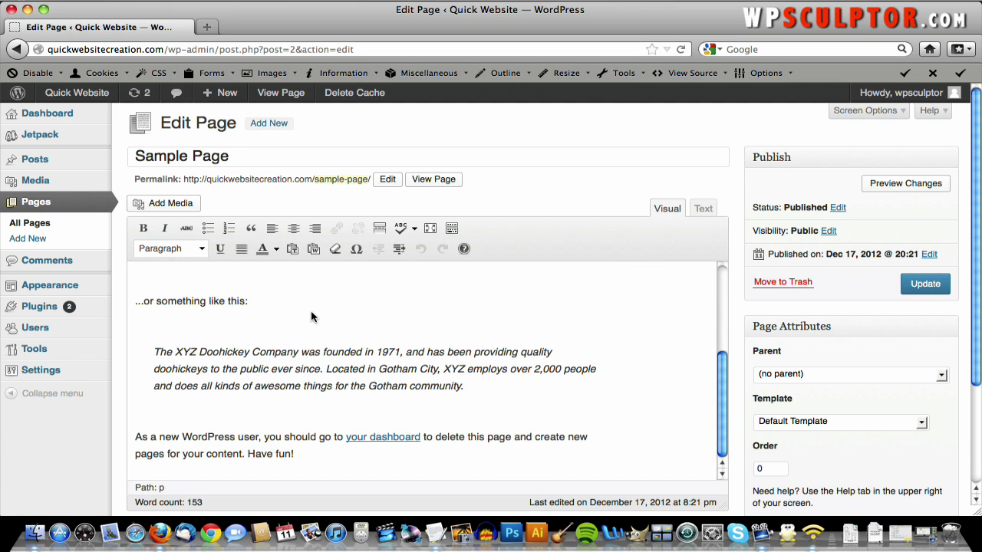
{"action": "scroll", "coordinate": [310, 316], "scroll_direction": "up", "scroll_amount": 5}
{"action": "scroll", "coordinate": [311, 316], "scroll_direction": "down", "scroll_amount": 1}
{"action": "scroll", "coordinate": [311, 316], "scroll_direction": "up", "scroll_amount": 1}
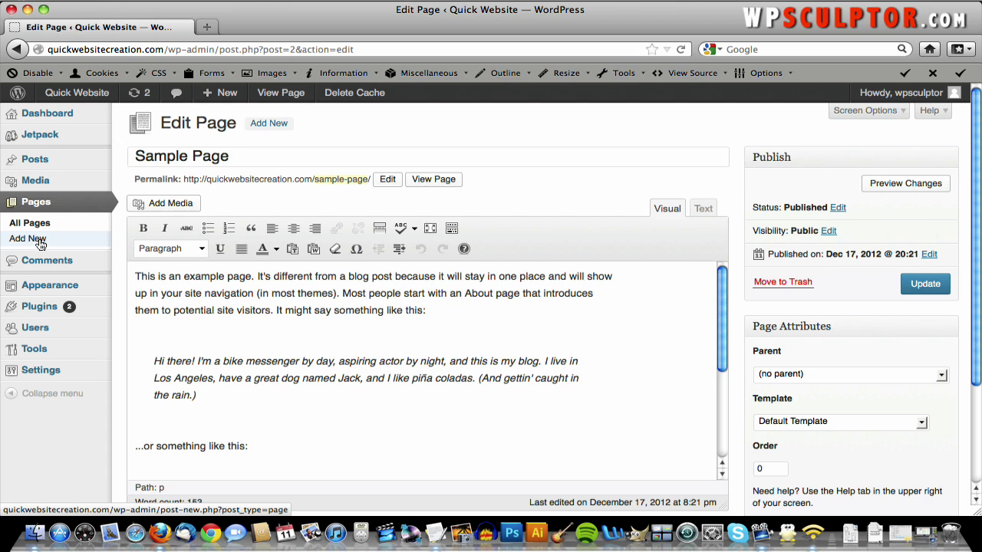
- Back in All Pages, select the Sample Page and move it to the Trash
{"action": "left_click", "coordinate": [39, 229]}
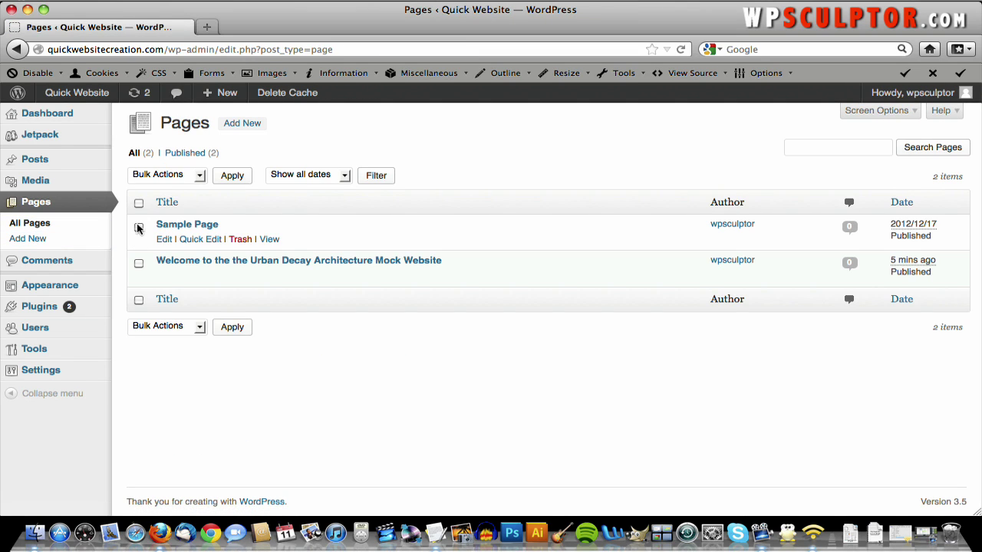
{"action": "left_click", "coordinate": [139, 227]}
{"action": "left_click", "coordinate": [243, 241]}
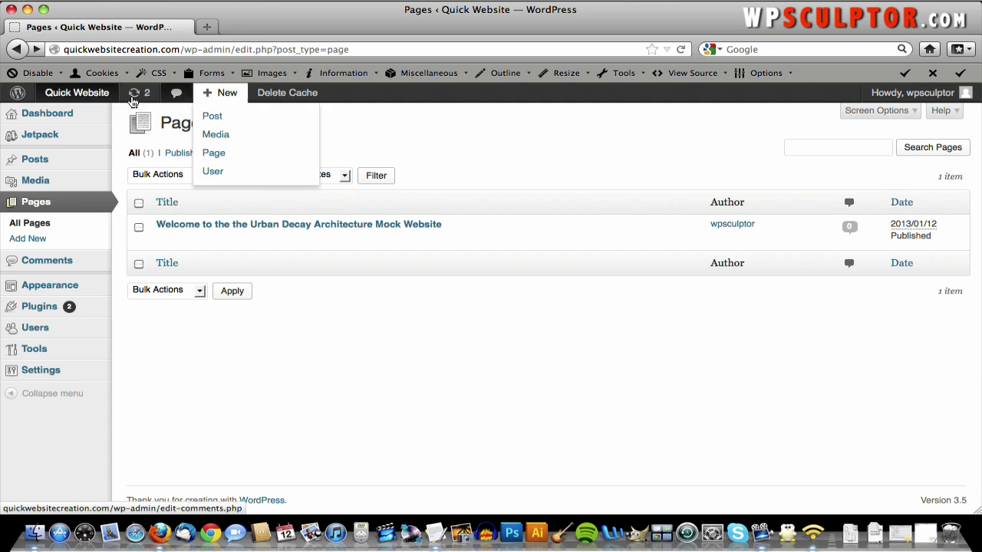
- View the live homepage showing only the welcome page, then start a new browser tab
{"action": "left_click", "coordinate": [87, 92]}
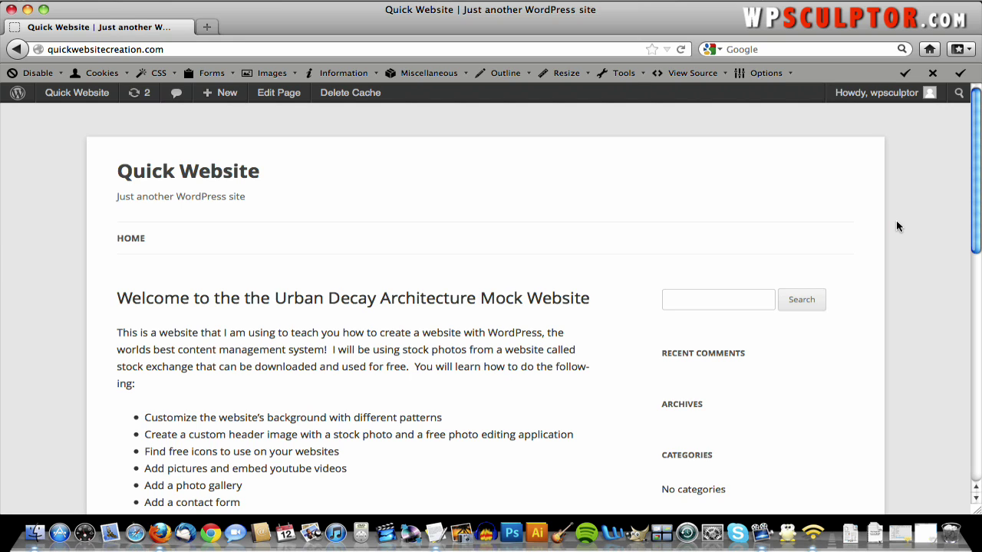
{"action": "left_click", "coordinate": [207, 26]}
- Load subtlepatterns.com and scroll through the pattern list down to the footer tags
{"action": "type", "text": "subt"}
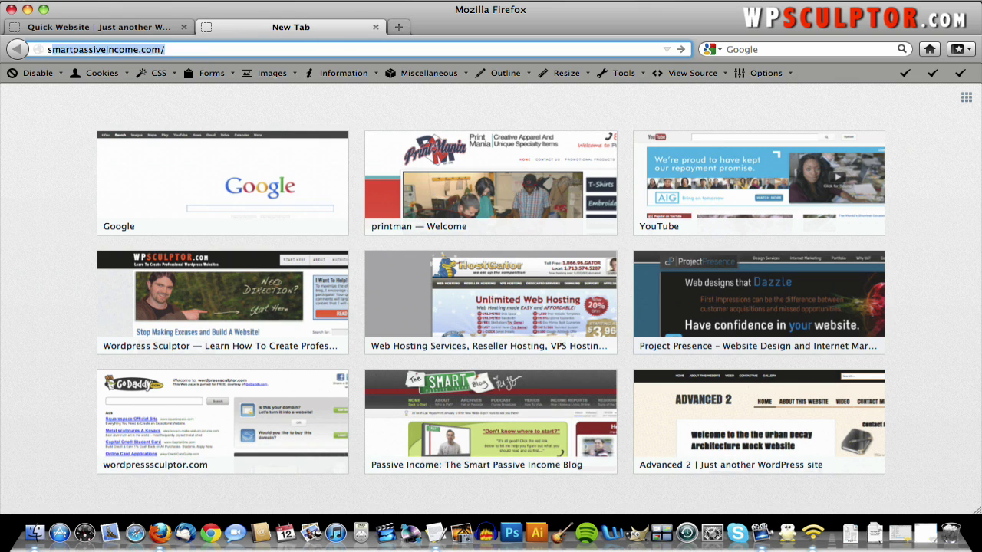
{"action": "type", "text": "l"}
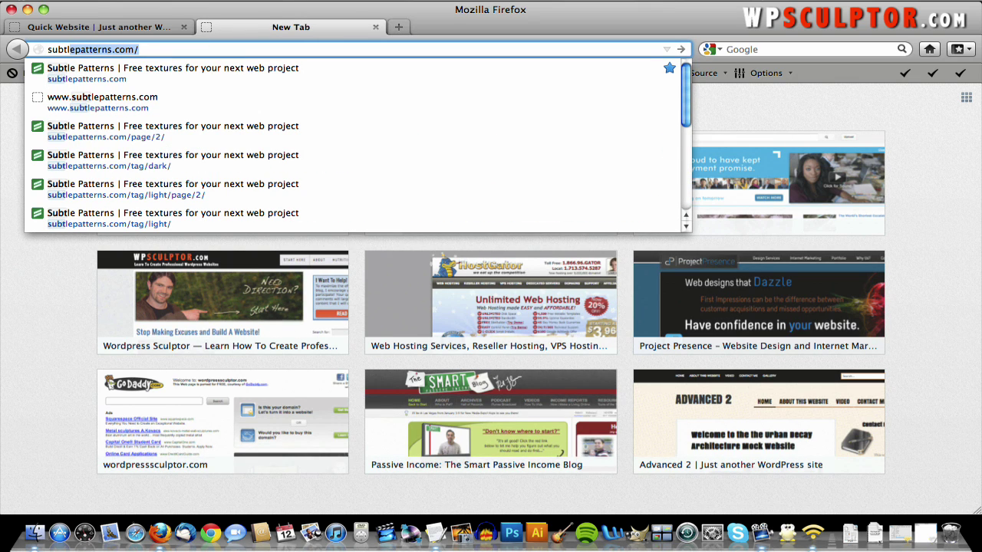
{"action": "type", "text": "epatterns.com"}
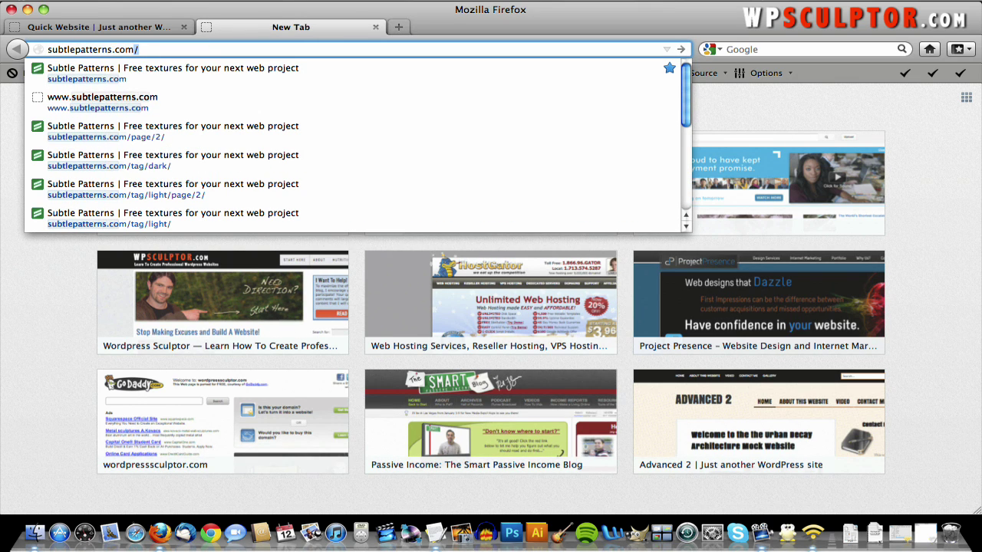
{"action": "key", "text": "Return"}
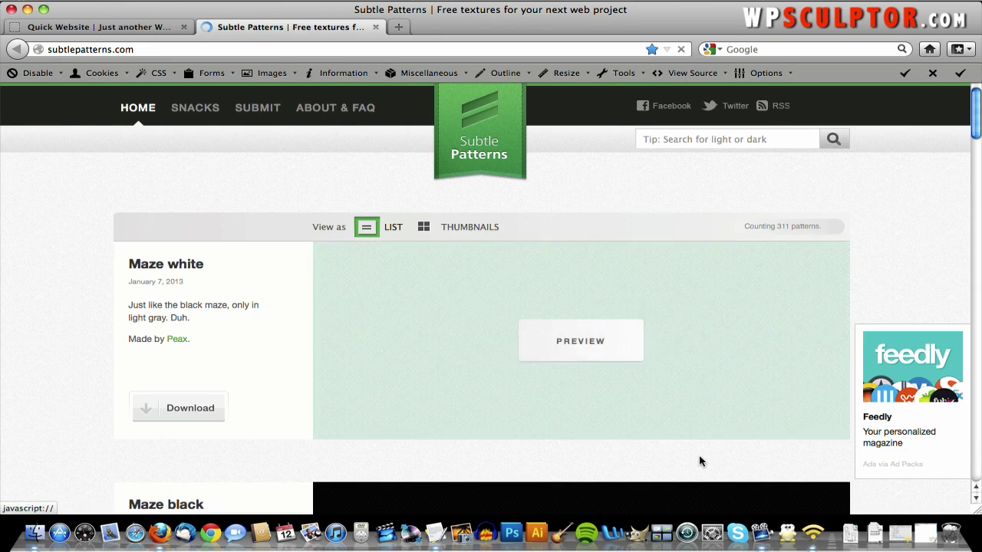
{"action": "scroll", "coordinate": [869, 312], "scroll_direction": "down", "scroll_amount": 8}
{"action": "scroll", "coordinate": [869, 312], "scroll_direction": "down", "scroll_amount": 12}
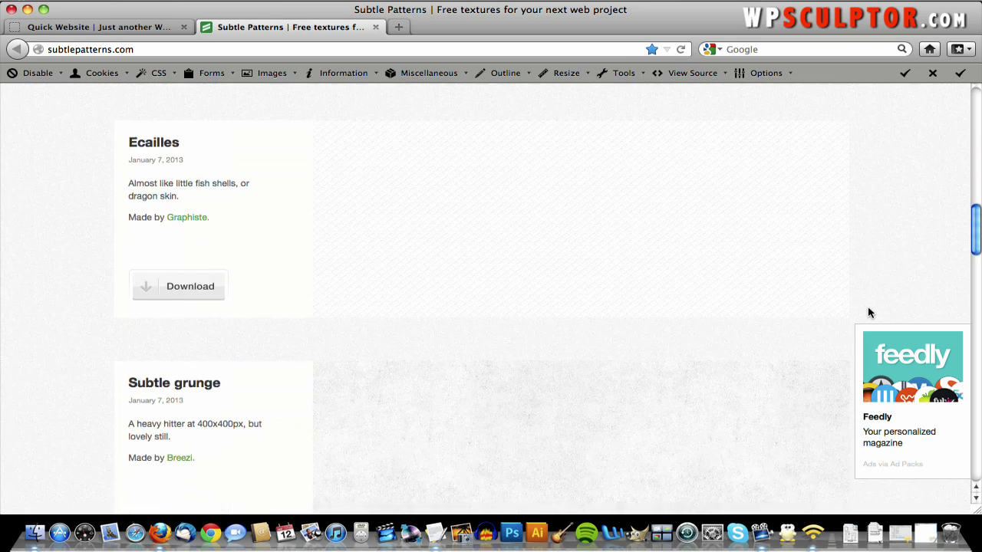
{"action": "scroll", "coordinate": [869, 312], "scroll_direction": "up", "scroll_amount": 20}
{"action": "scroll", "coordinate": [870, 312], "scroll_direction": "down", "scroll_amount": 2}
{"action": "scroll", "coordinate": [870, 312], "scroll_direction": "down", "scroll_amount": 9}
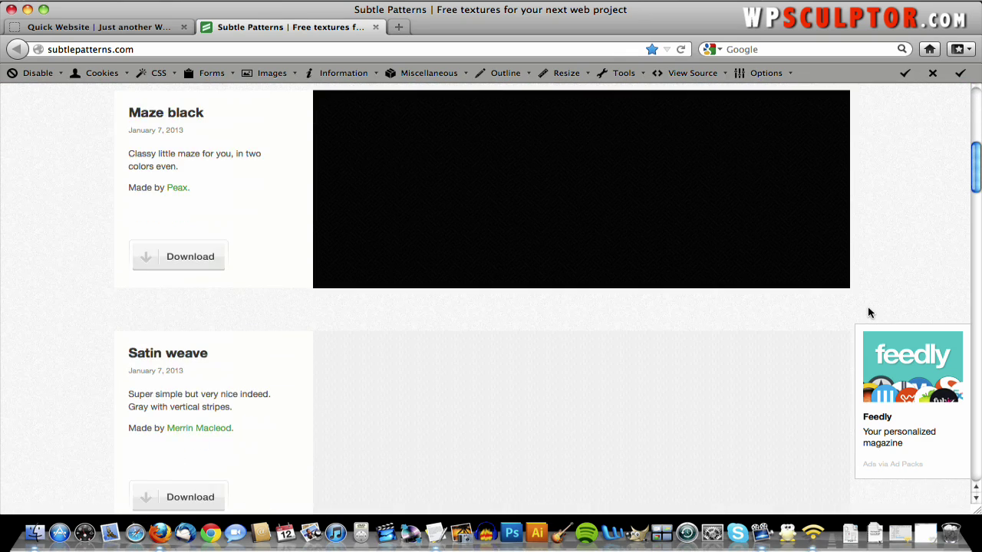
{"action": "scroll", "coordinate": [900, 222], "scroll_direction": "down", "scroll_amount": 5}
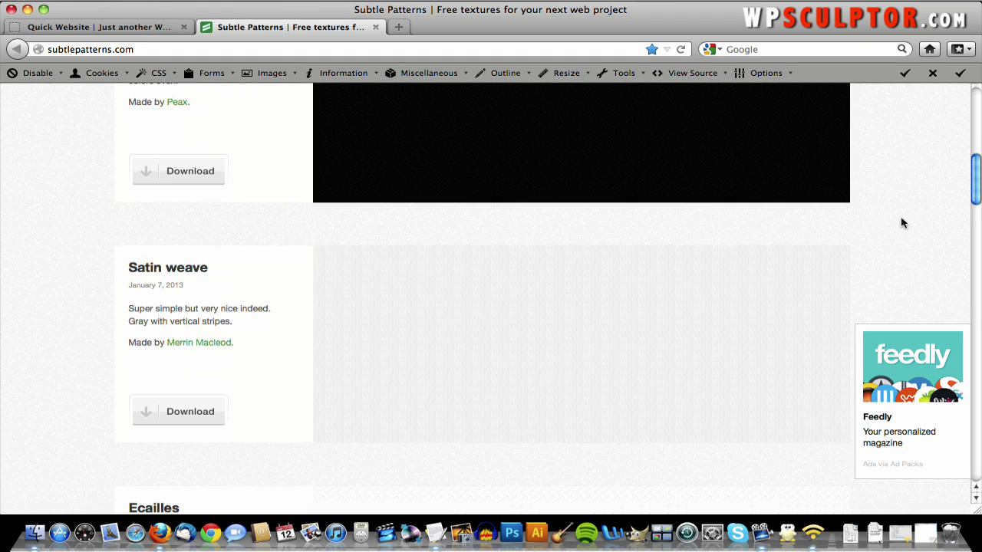
{"action": "scroll", "coordinate": [896, 215], "scroll_direction": "up", "scroll_amount": 6}
{"action": "scroll", "coordinate": [896, 216], "scroll_direction": "up", "scroll_amount": 9}
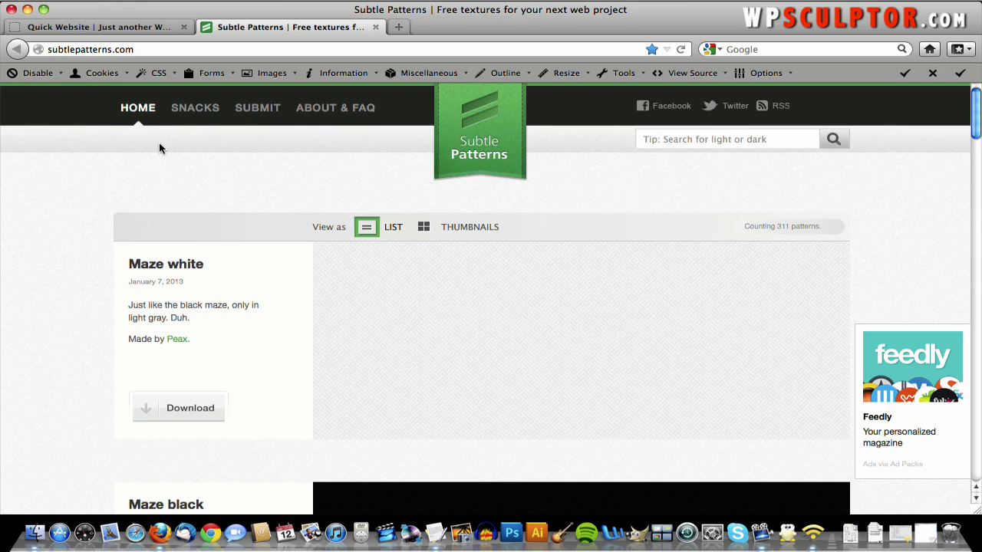
{"action": "scroll", "coordinate": [161, 149], "scroll_direction": "down", "scroll_amount": 9}
{"action": "scroll", "coordinate": [160, 149], "scroll_direction": "down", "scroll_amount": 20}
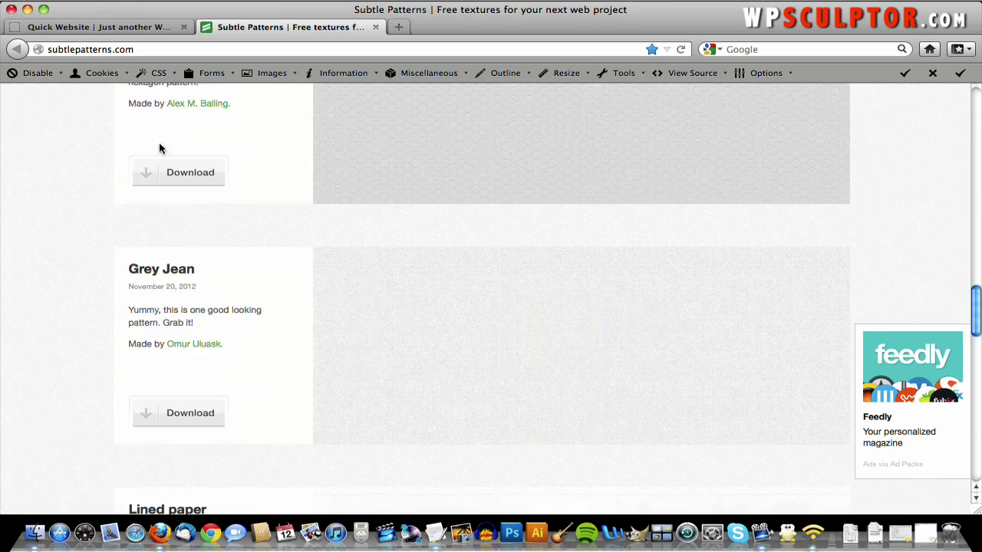
{"action": "scroll", "coordinate": [161, 149], "scroll_direction": "down", "scroll_amount": 6}
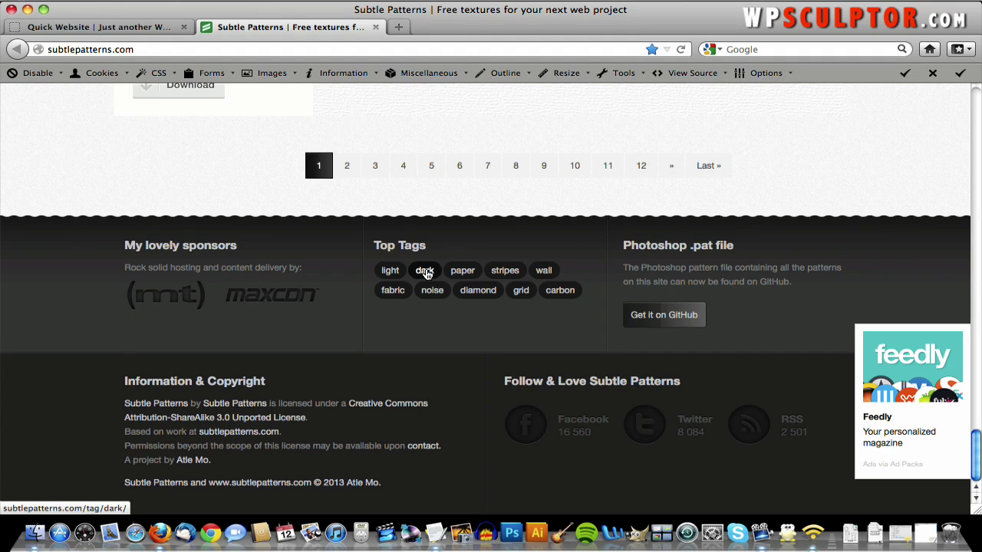
- Filter patterns by the 'dark' tag, go to page 8, and scroll to Black paper
{"action": "left_click", "coordinate": [426, 274]}
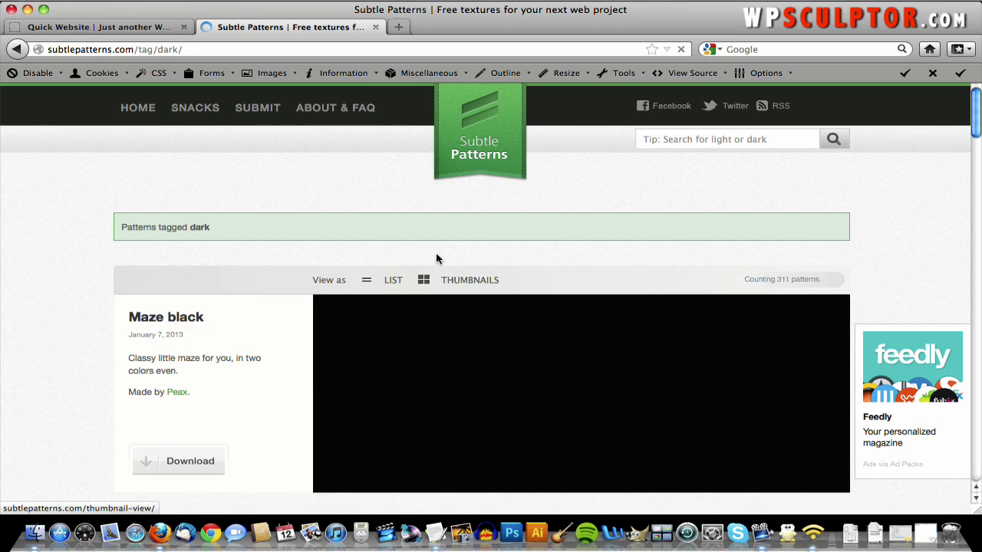
{"action": "scroll", "coordinate": [442, 253], "scroll_direction": "down", "scroll_amount": 14}
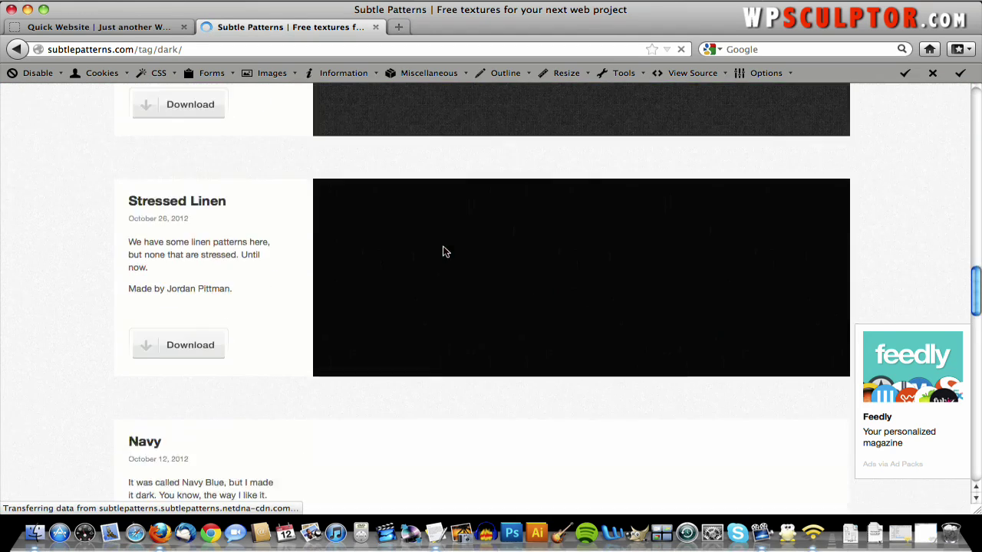
{"action": "scroll", "coordinate": [445, 252], "scroll_direction": "down", "scroll_amount": 10}
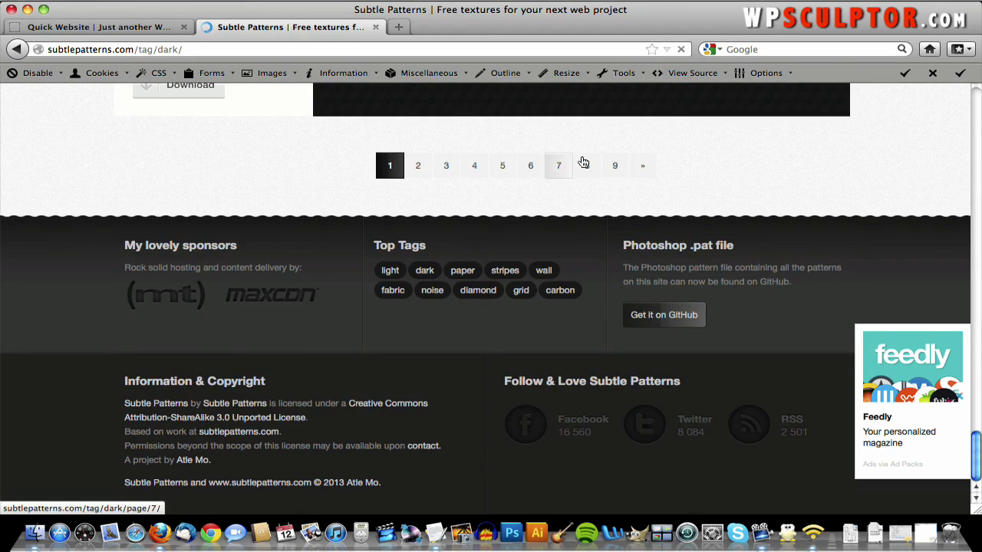
{"action": "left_click", "coordinate": [587, 164]}
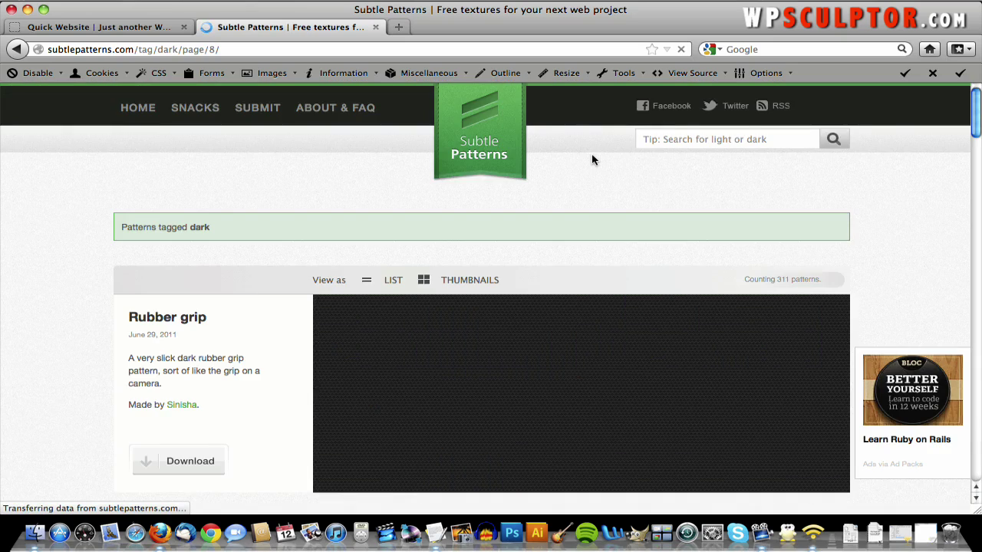
{"action": "scroll", "coordinate": [591, 159], "scroll_direction": "down", "scroll_amount": 15}
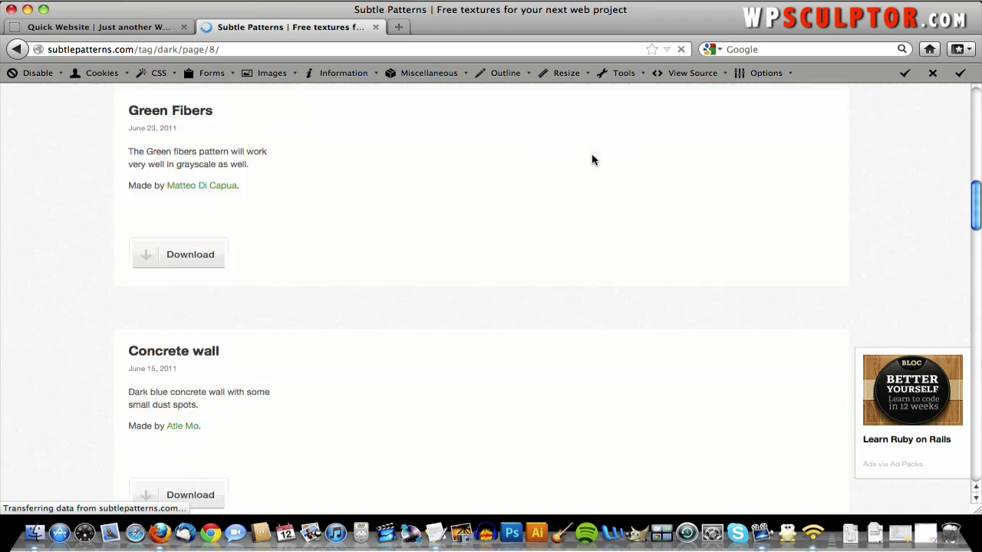
{"action": "scroll", "coordinate": [591, 159], "scroll_direction": "down", "scroll_amount": 15}
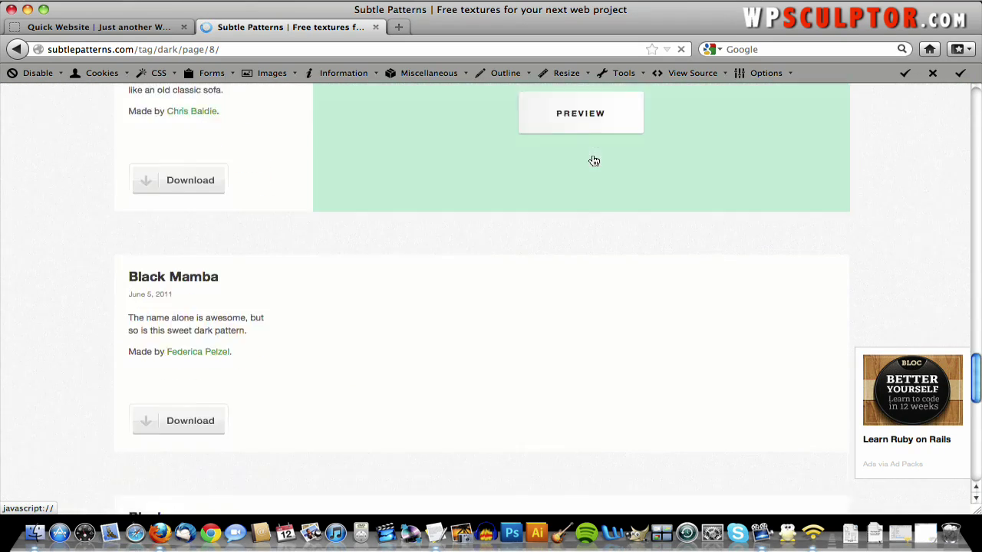
{"action": "scroll", "coordinate": [591, 158], "scroll_direction": "up", "scroll_amount": 7}
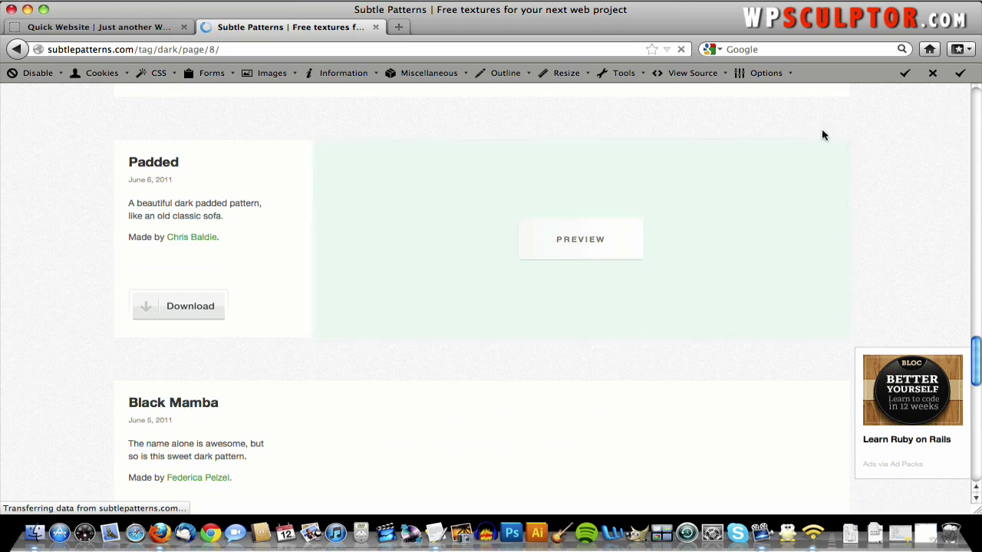
{"action": "scroll", "coordinate": [880, 147], "scroll_direction": "up", "scroll_amount": 10}
{"action": "scroll", "coordinate": [881, 147], "scroll_direction": "down", "scroll_amount": 2}
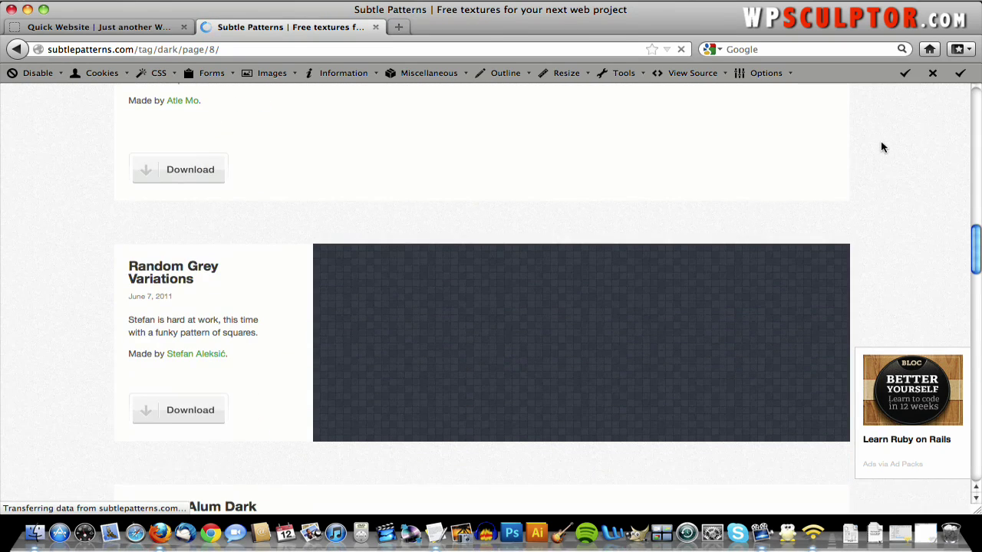
{"action": "scroll", "coordinate": [881, 146], "scroll_direction": "up", "scroll_amount": 10}
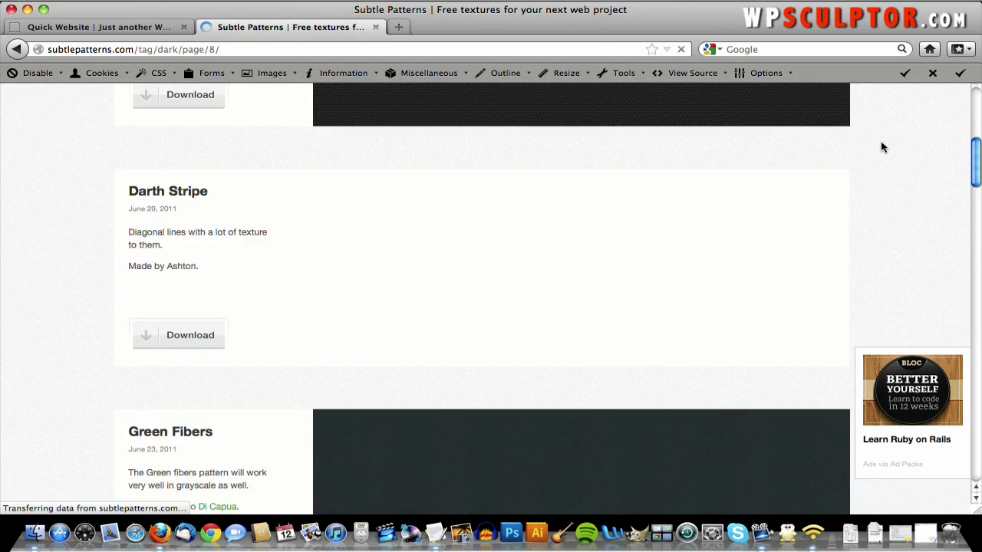
{"action": "scroll", "coordinate": [881, 148], "scroll_direction": "up", "scroll_amount": 2}
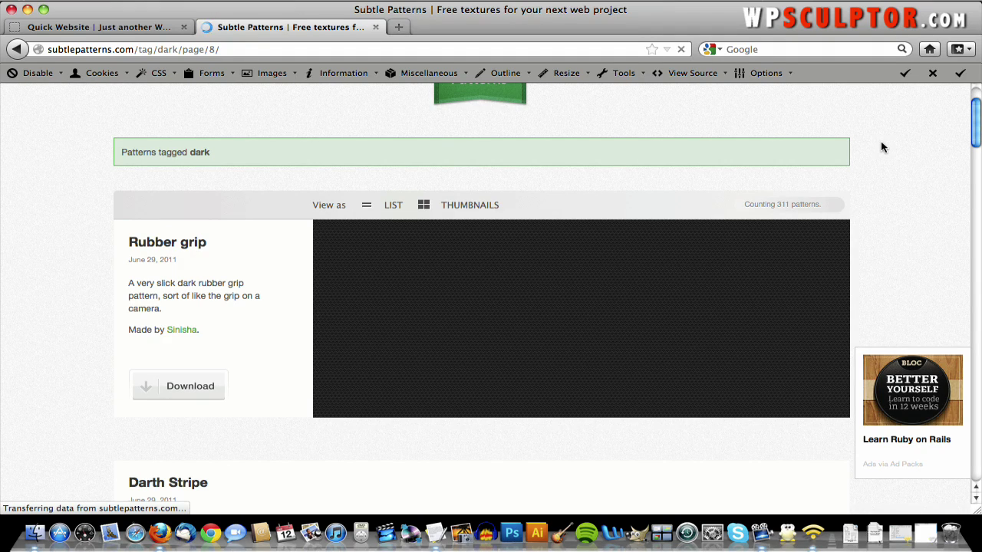
{"action": "scroll", "coordinate": [882, 147], "scroll_direction": "up", "scroll_amount": 2}
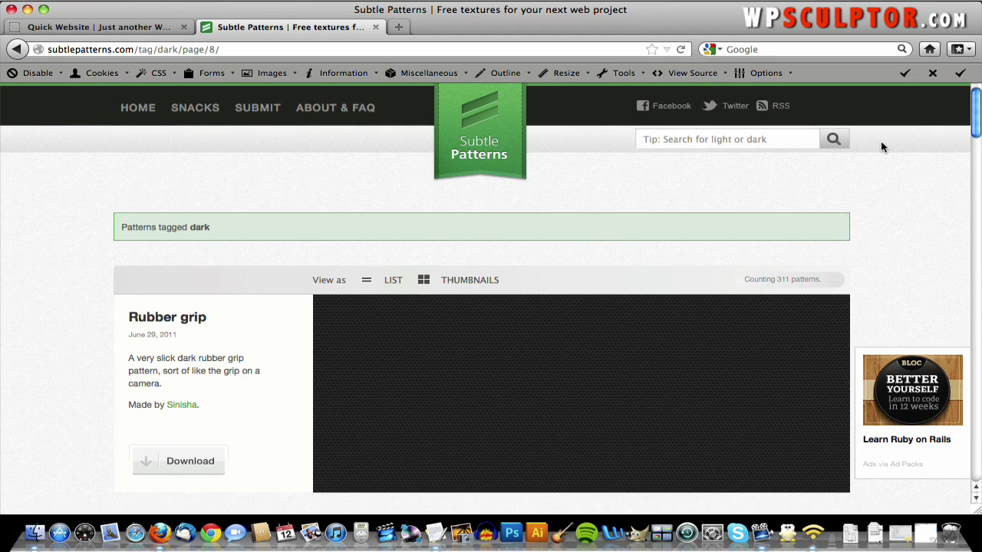
{"action": "scroll", "coordinate": [881, 147], "scroll_direction": "down", "scroll_amount": 15}
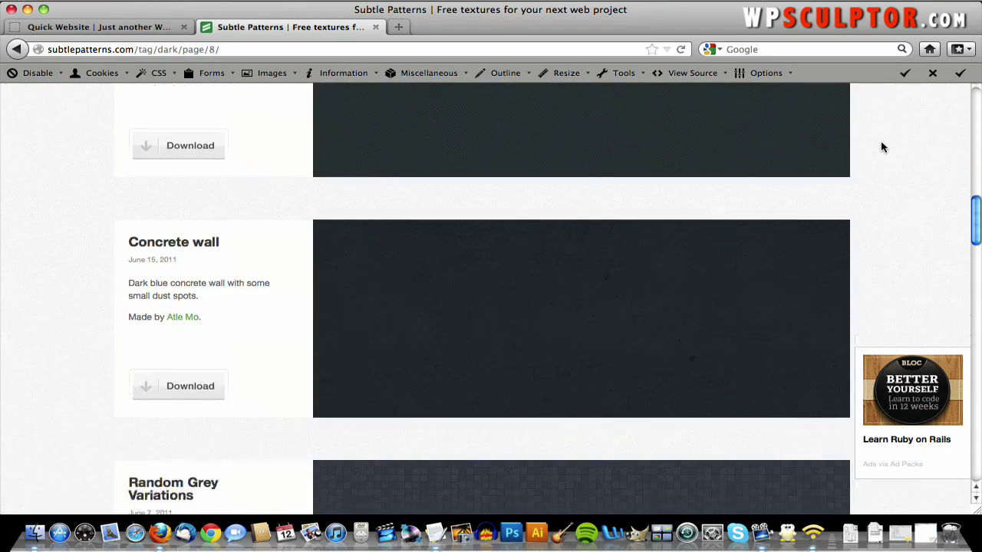
{"action": "scroll", "coordinate": [881, 147], "scroll_direction": "down", "scroll_amount": 11}
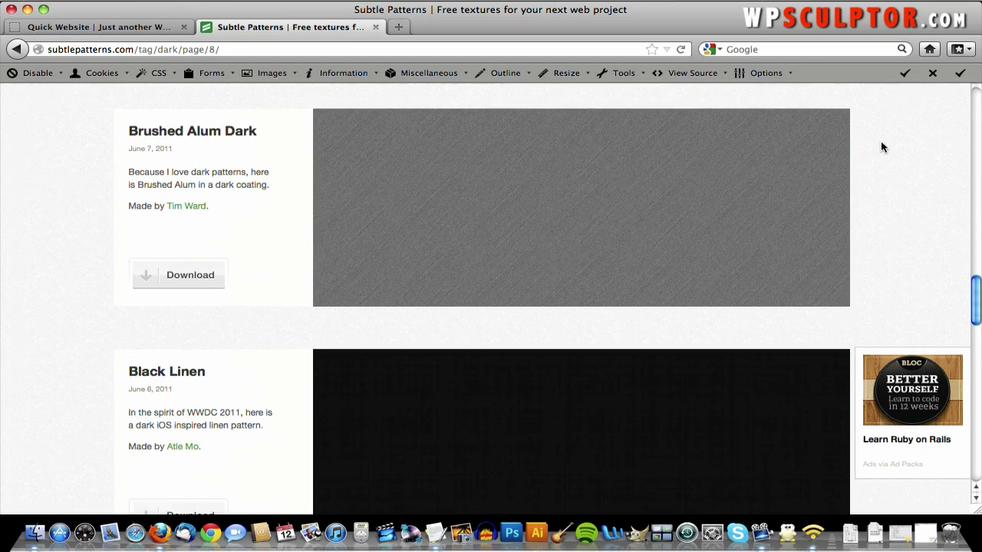
{"action": "scroll", "coordinate": [881, 147], "scroll_direction": "down", "scroll_amount": 14}
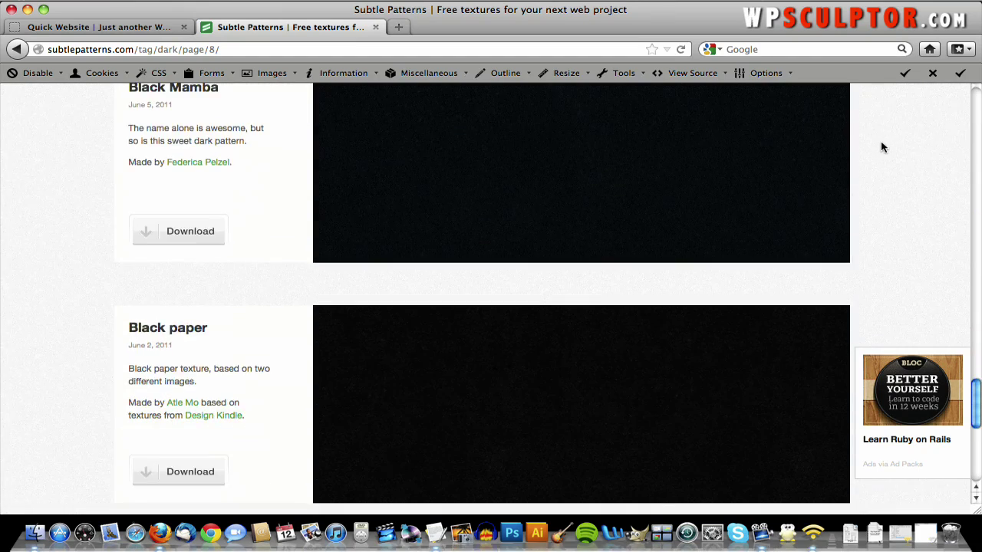
{"action": "scroll", "coordinate": [882, 147], "scroll_direction": "down", "scroll_amount": 3}
- Preview Black paper as the page background, then stop the preview
{"action": "mouse_move", "coordinate": [782, 258]}
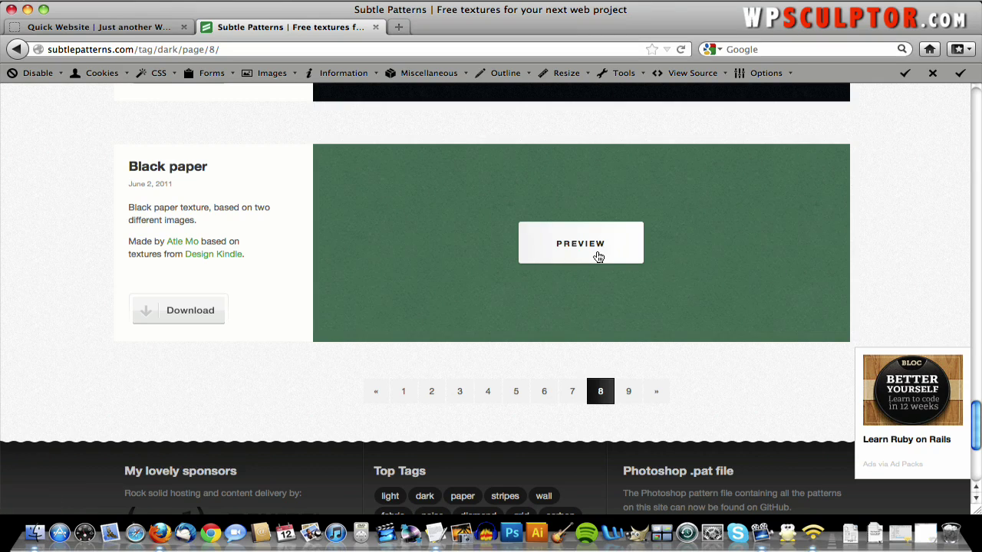
{"action": "left_click", "coordinate": [598, 257]}
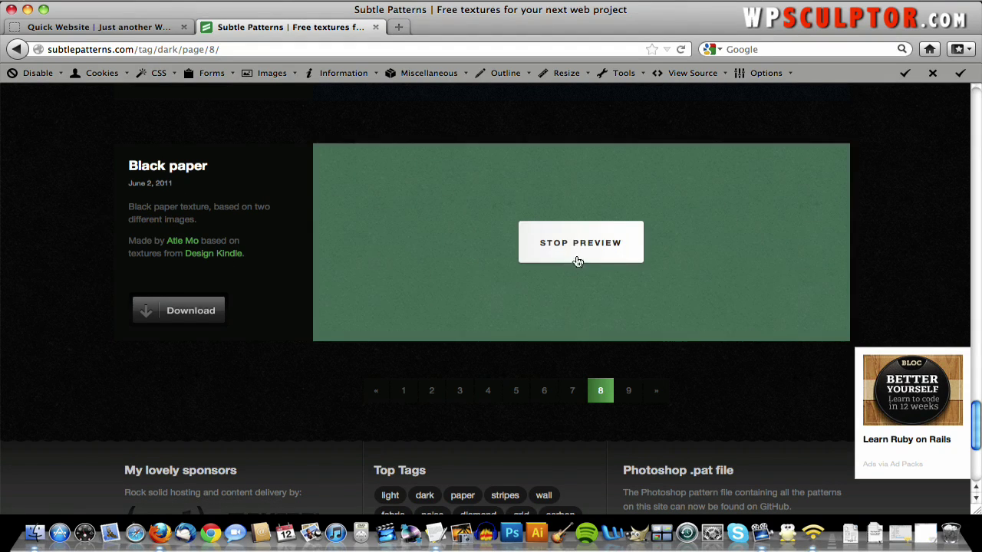
{"action": "left_click", "coordinate": [580, 254]}
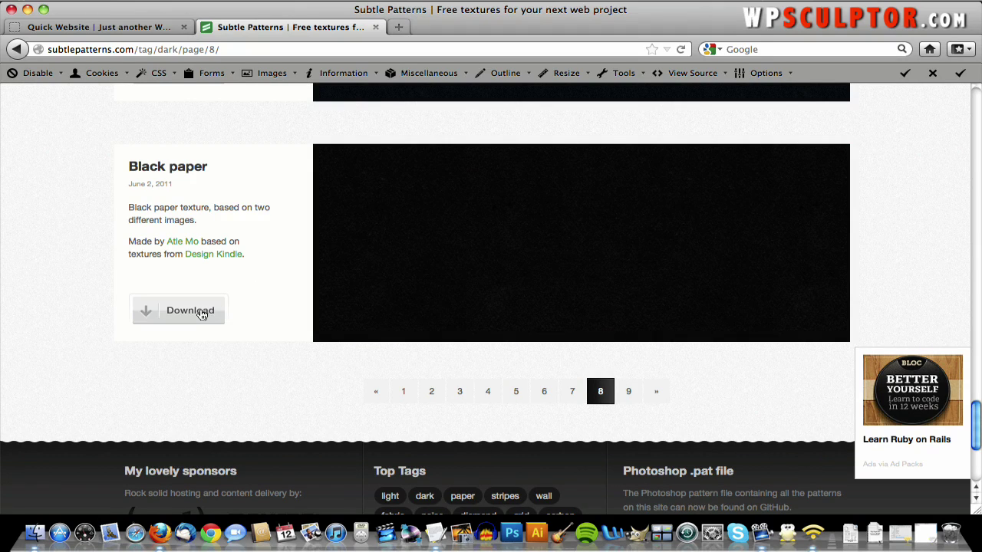
- Save black_paper.zip into Desktop > QuickWebsiteCreation.com via Save Link As, then close Downloads
{"action": "right_click", "coordinate": [202, 315]}
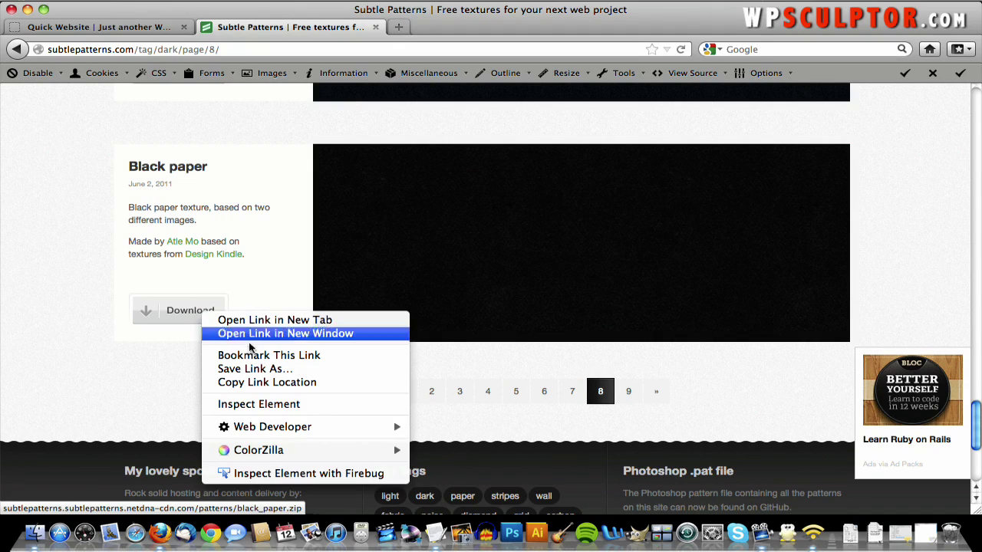
{"action": "left_click", "coordinate": [251, 369]}
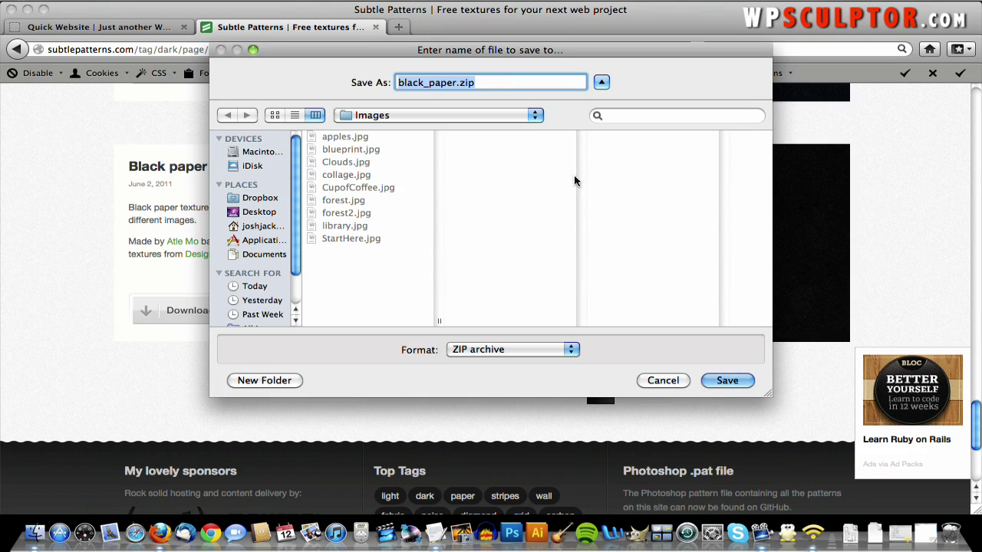
{"action": "left_click", "coordinate": [420, 119]}
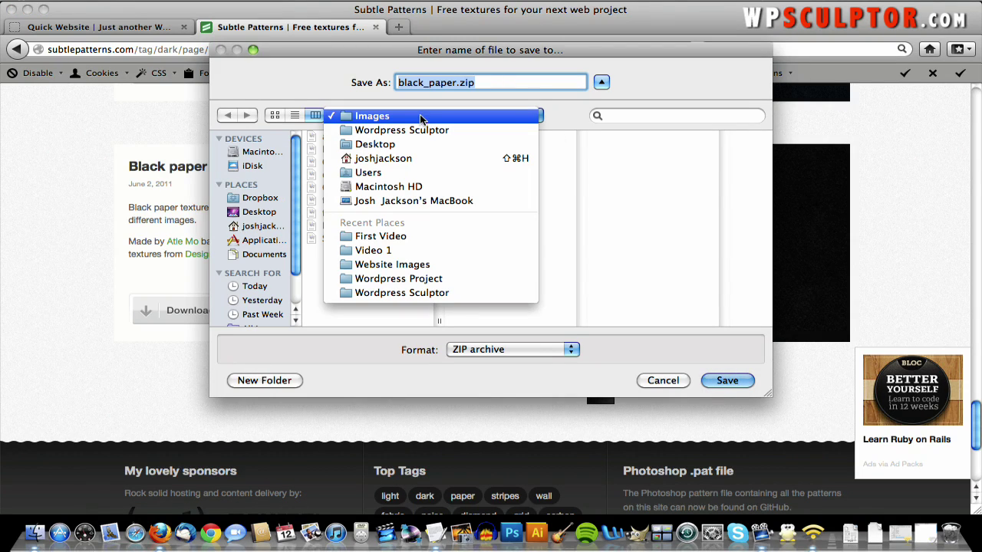
{"action": "left_click", "coordinate": [267, 216]}
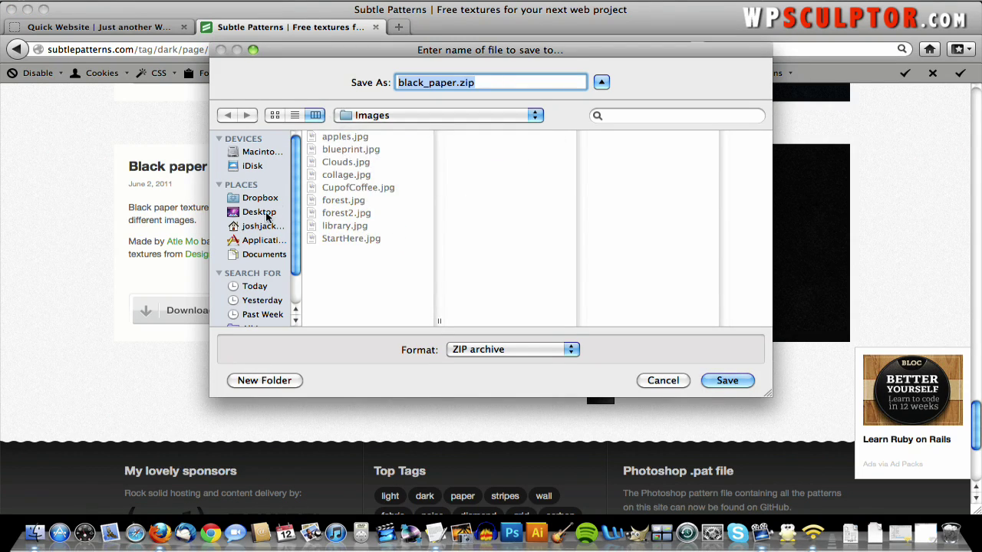
{"action": "left_click", "coordinate": [267, 216]}
{"action": "left_click", "coordinate": [370, 138]}
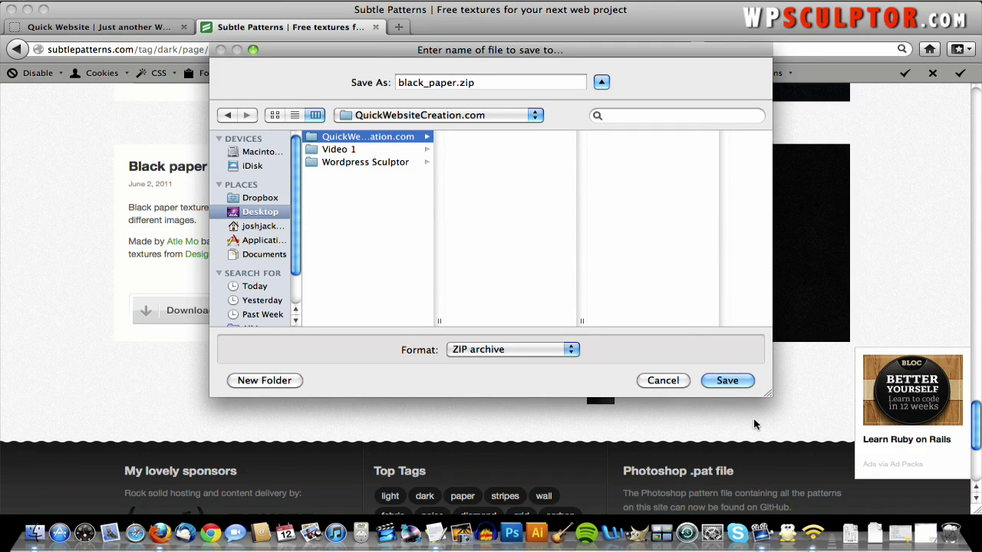
{"action": "left_click", "coordinate": [729, 381]}
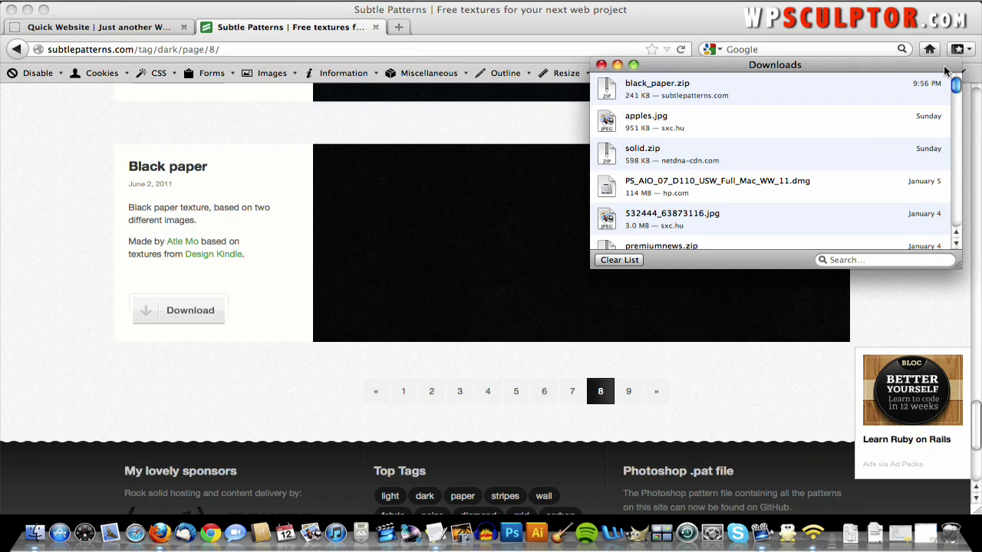
{"action": "left_click", "coordinate": [602, 65]}
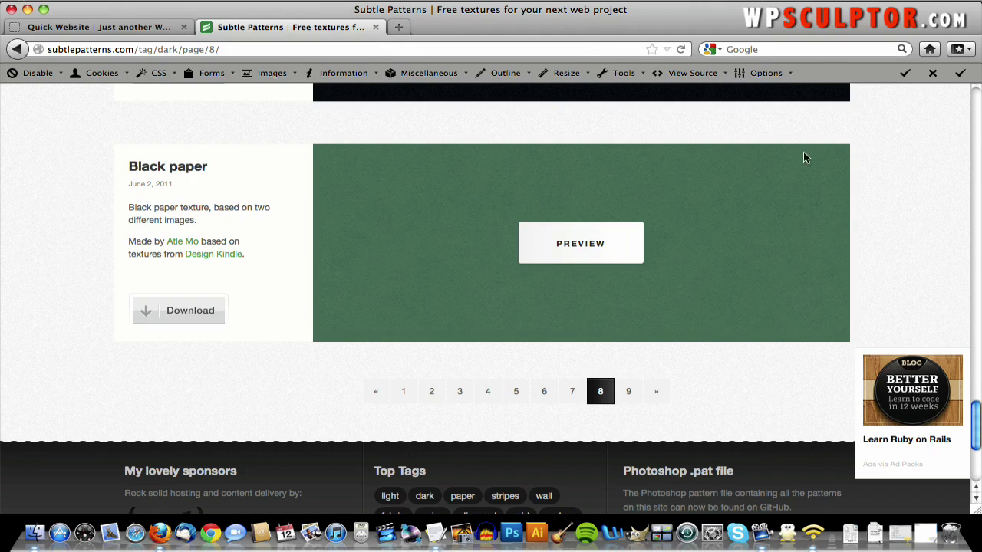
{"action": "mouse_move", "coordinate": [727, 238]}
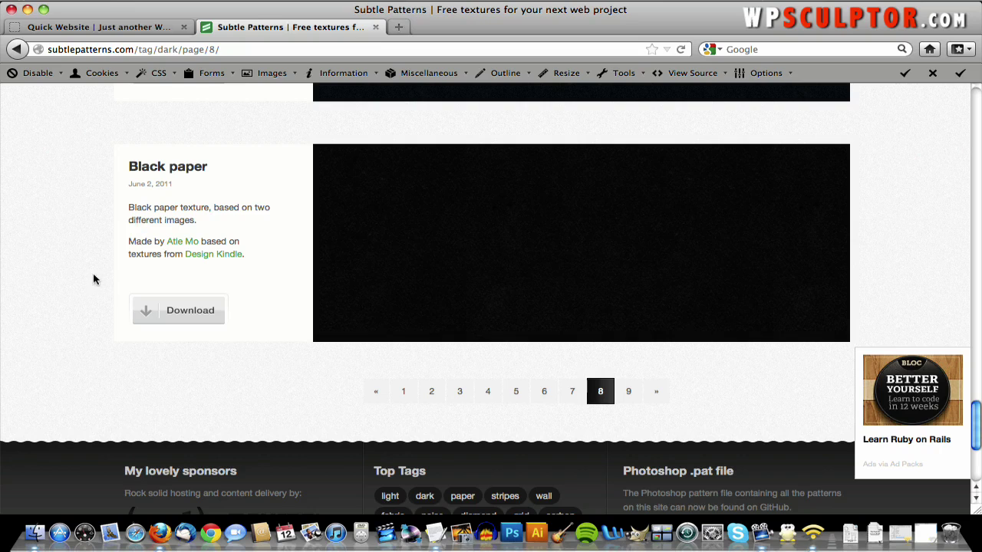
- Extract black_paper.zip in the QuickWebsiteCreation.com folder and open the extracted black_paper folder
{"action": "mouse_move", "coordinate": [688, 296]}
{"action": "mouse_move", "coordinate": [568, 163]}
{"action": "key", "text": "F11"}
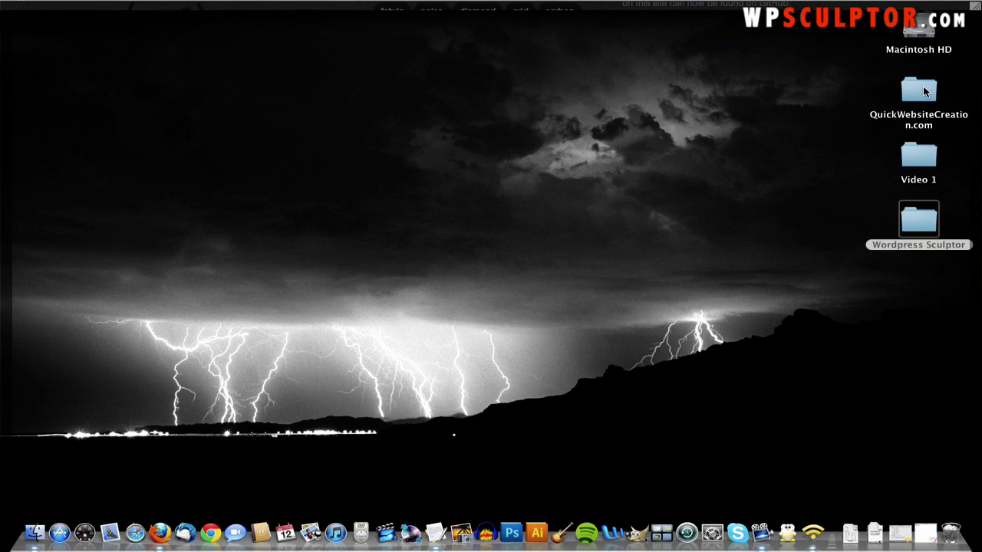
{"action": "double_click", "coordinate": [920, 91]}
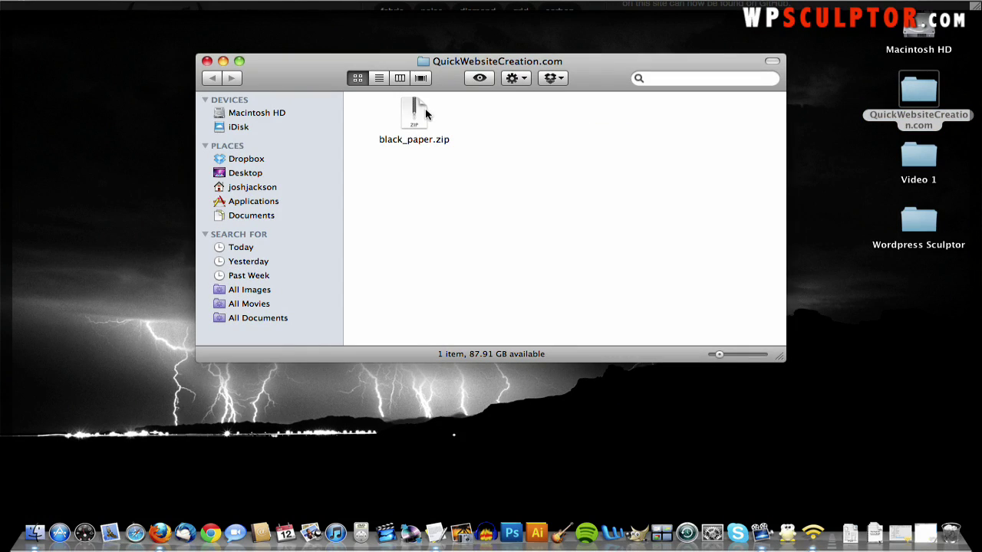
{"action": "left_click", "coordinate": [426, 113]}
{"action": "key", "text": "F11"}
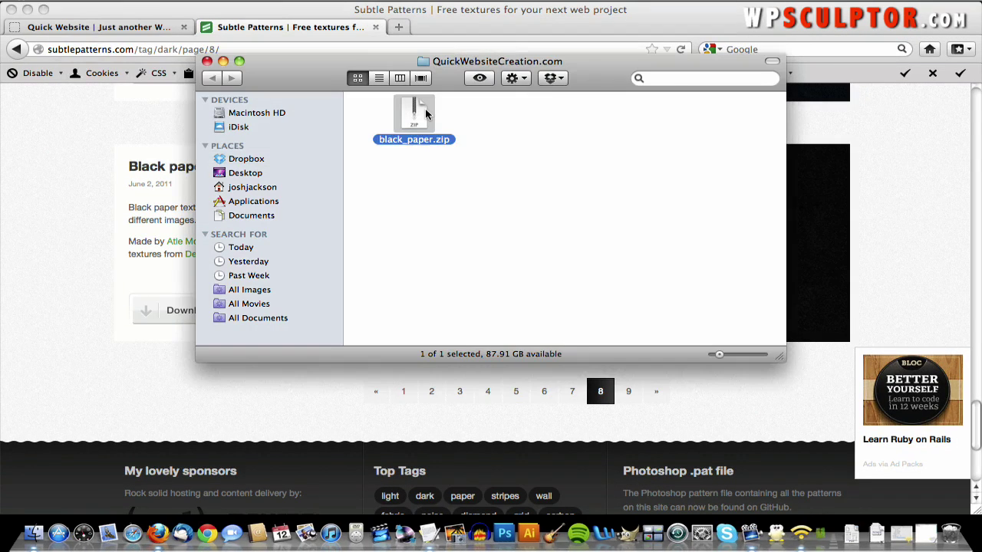
{"action": "double_click", "coordinate": [426, 114]}
{"action": "left_click_drag", "start_coordinate": [426, 115], "coordinate": [538, 120]}
{"action": "left_click", "coordinate": [555, 123]}
{"action": "double_click", "coordinate": [513, 121]}
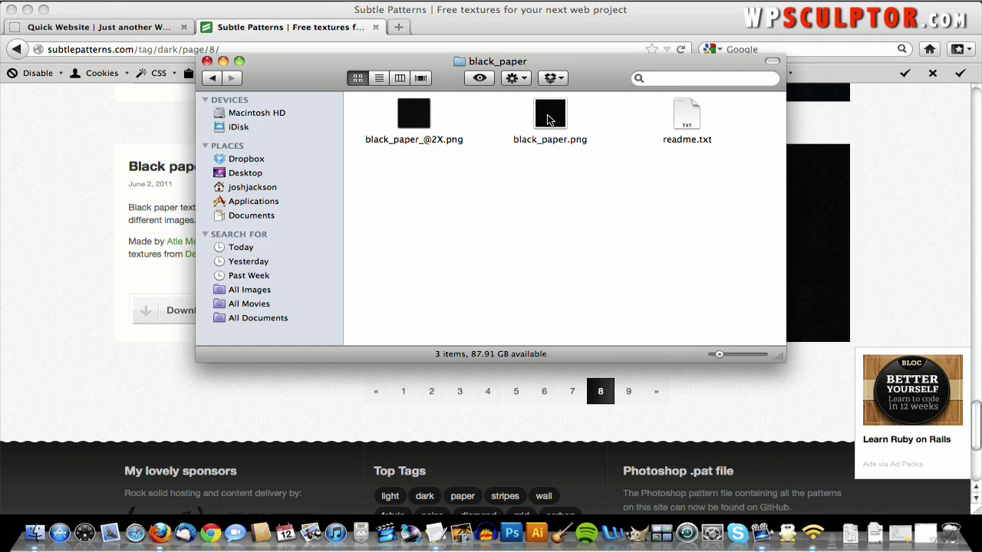
- View black_paper.png enlarged in Preview, then close Preview and the black_paper folder
{"action": "right_click", "coordinate": [550, 119]}
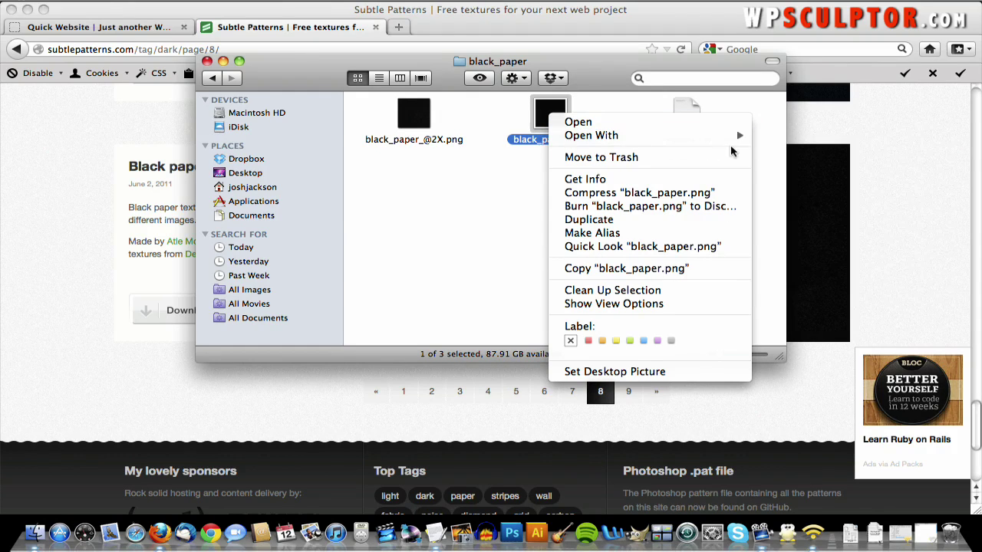
{"action": "mouse_move", "coordinate": [698, 137]}
{"action": "left_click", "coordinate": [775, 137]}
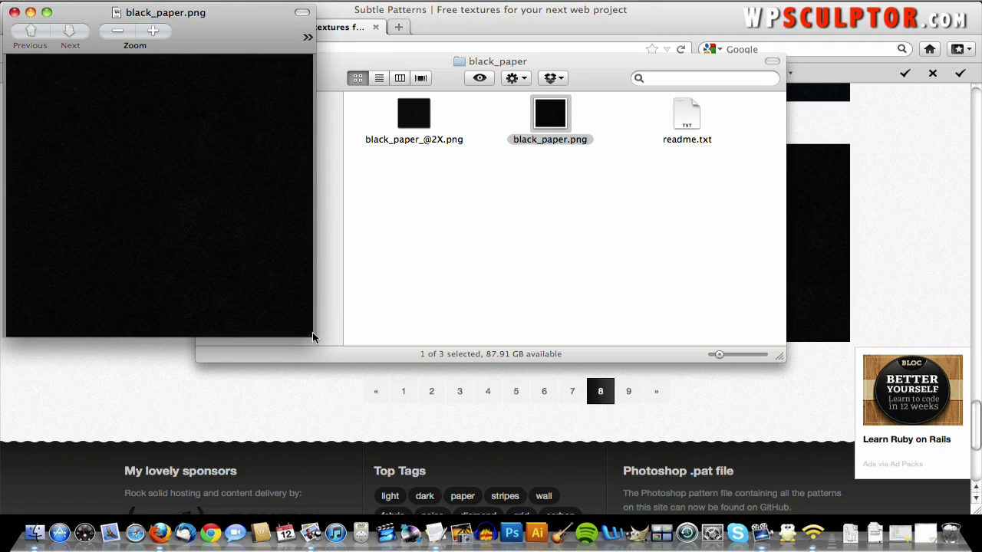
{"action": "left_click_drag", "start_coordinate": [313, 336], "coordinate": [664, 400]}
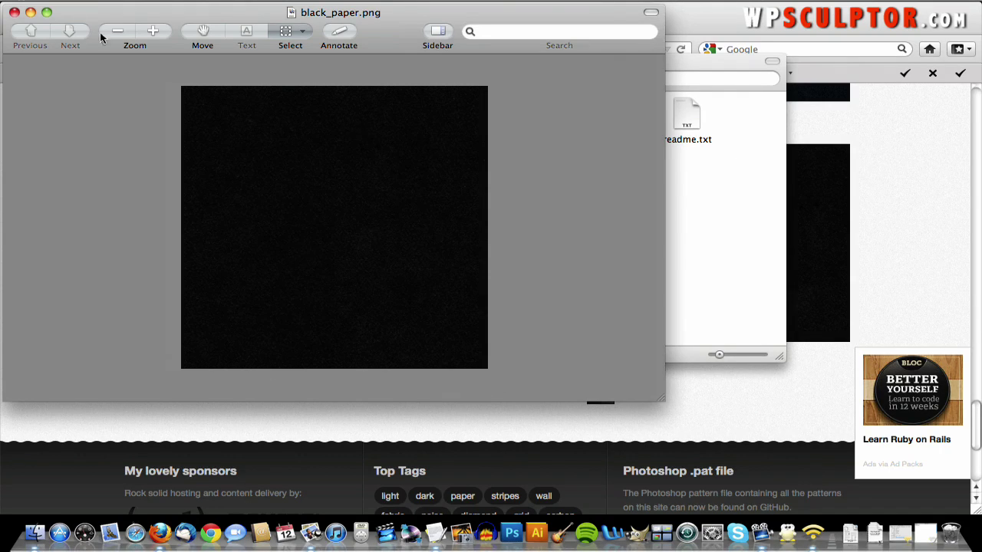
{"action": "left_click", "coordinate": [14, 13]}
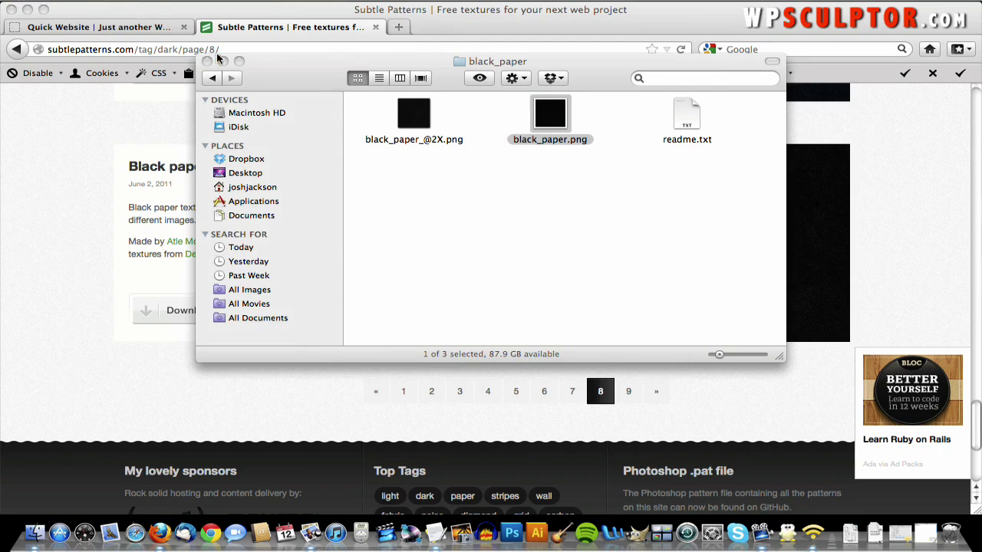
{"action": "left_click", "coordinate": [206, 60]}
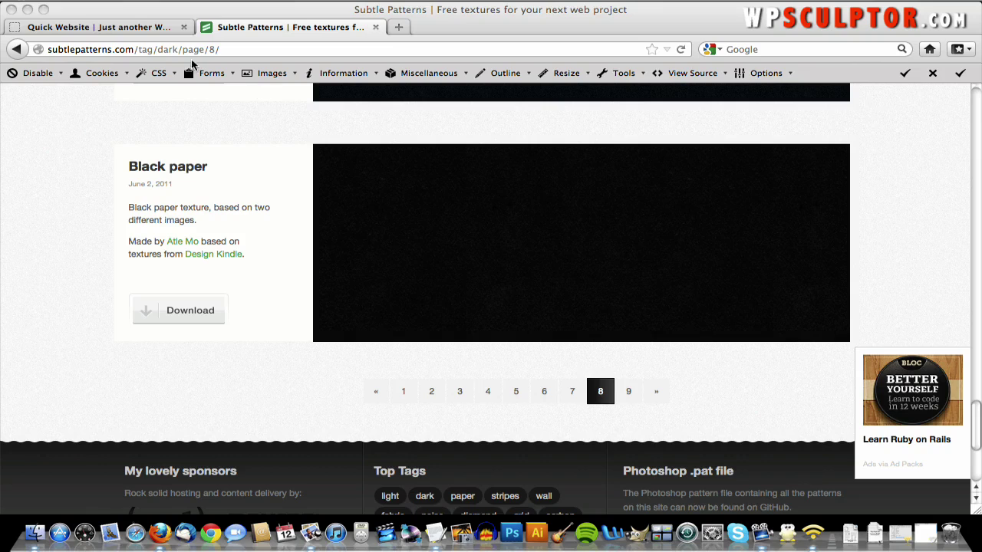
- From the Quick Website tab, go to Dashboard > Appearance > Background
{"action": "left_click", "coordinate": [108, 29]}
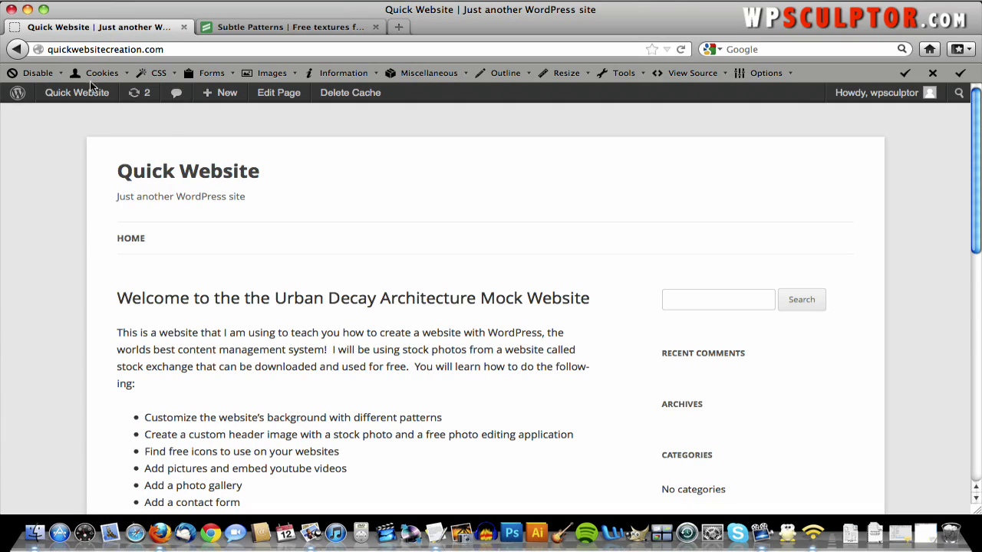
{"action": "left_click", "coordinate": [81, 117]}
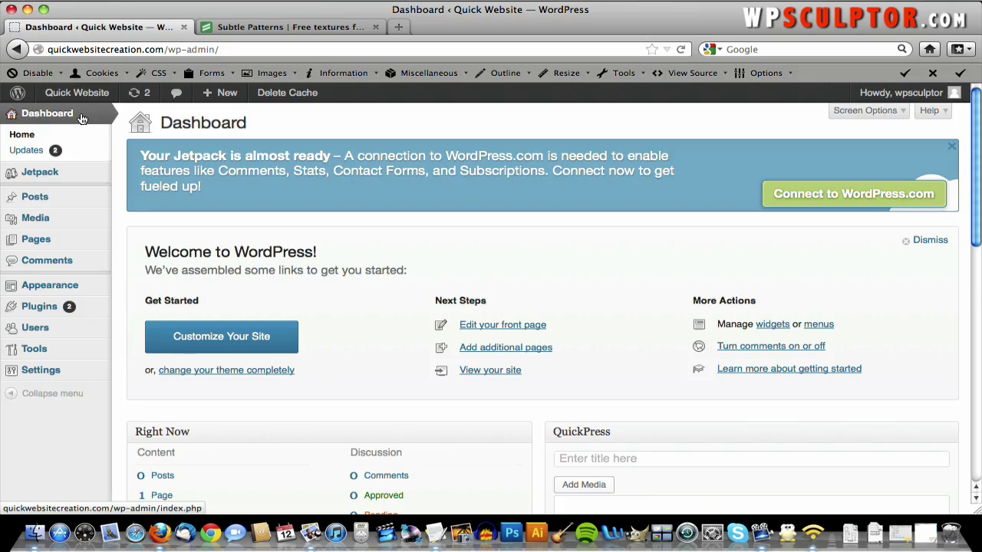
{"action": "mouse_move", "coordinate": [68, 288]}
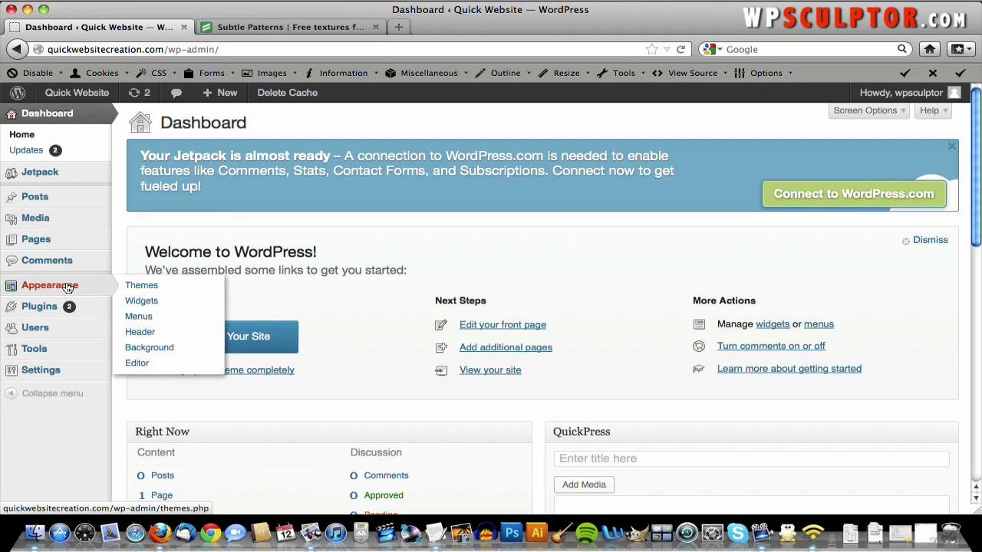
{"action": "left_click", "coordinate": [157, 347]}
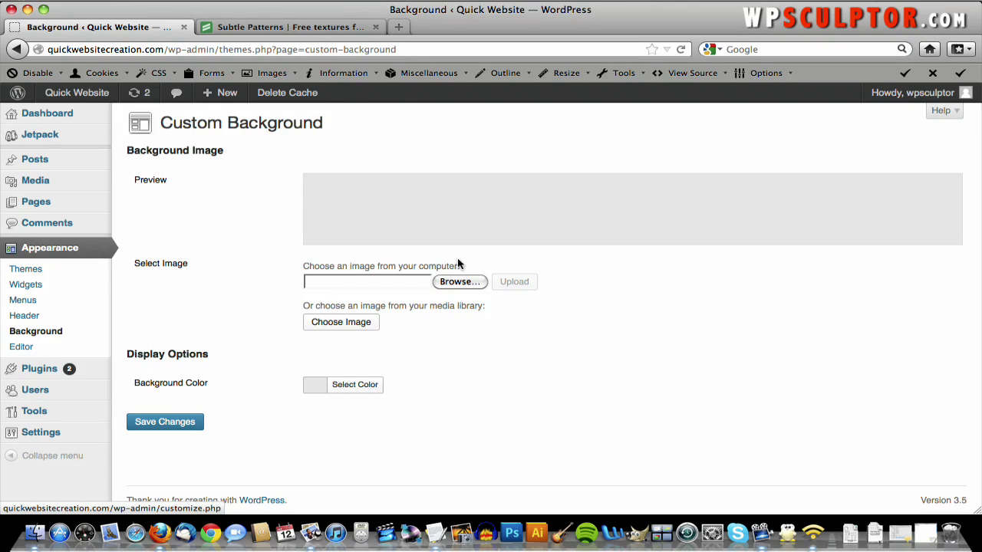
- Browse to QuickWebsiteCreation.com > black_paper and choose black_paper.png as the image file
{"action": "left_click", "coordinate": [458, 282]}
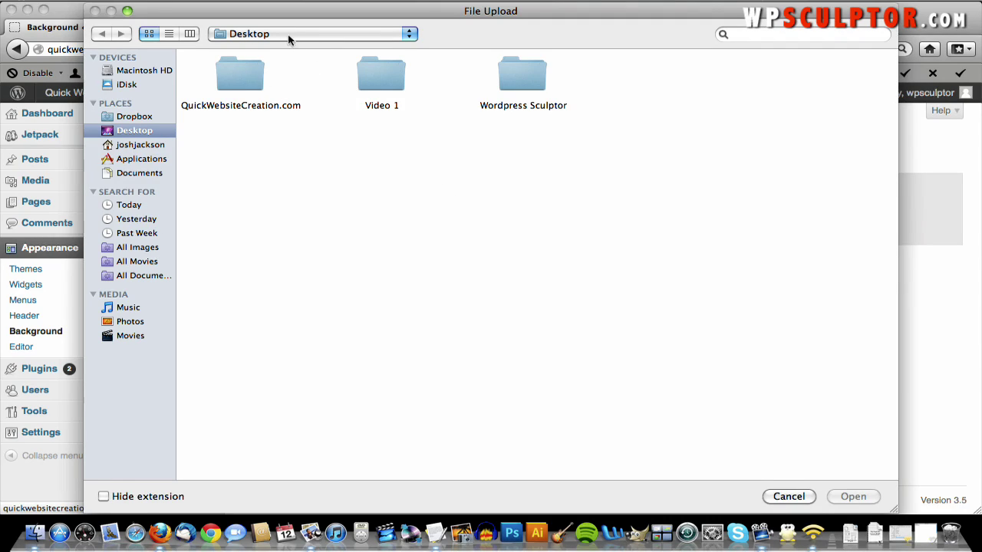
{"action": "double_click", "coordinate": [240, 80]}
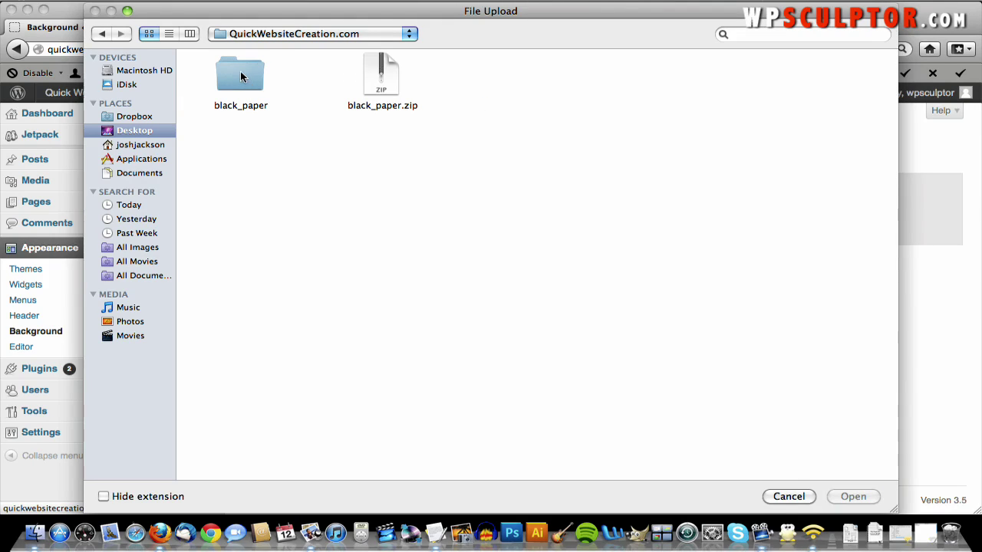
{"action": "double_click", "coordinate": [243, 78]}
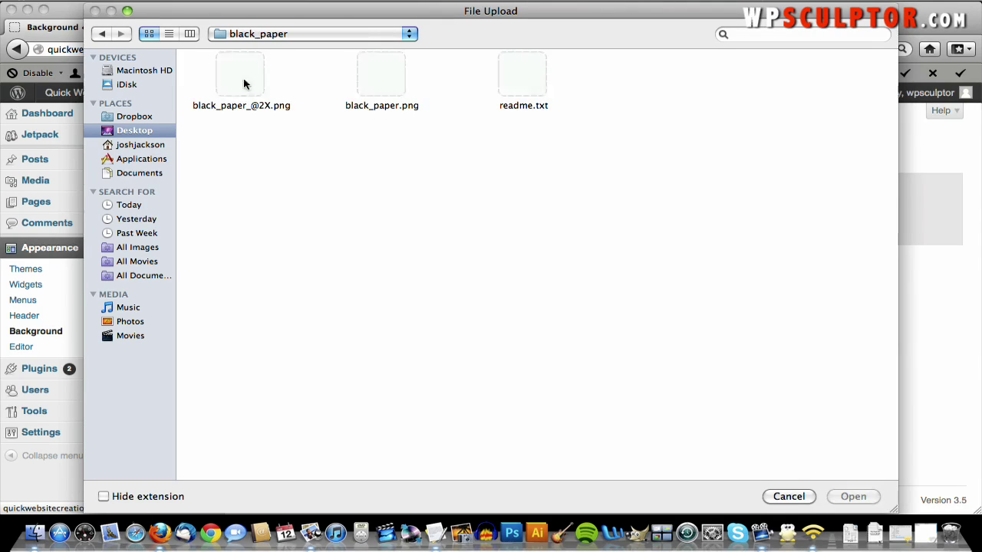
{"action": "double_click", "coordinate": [383, 81]}
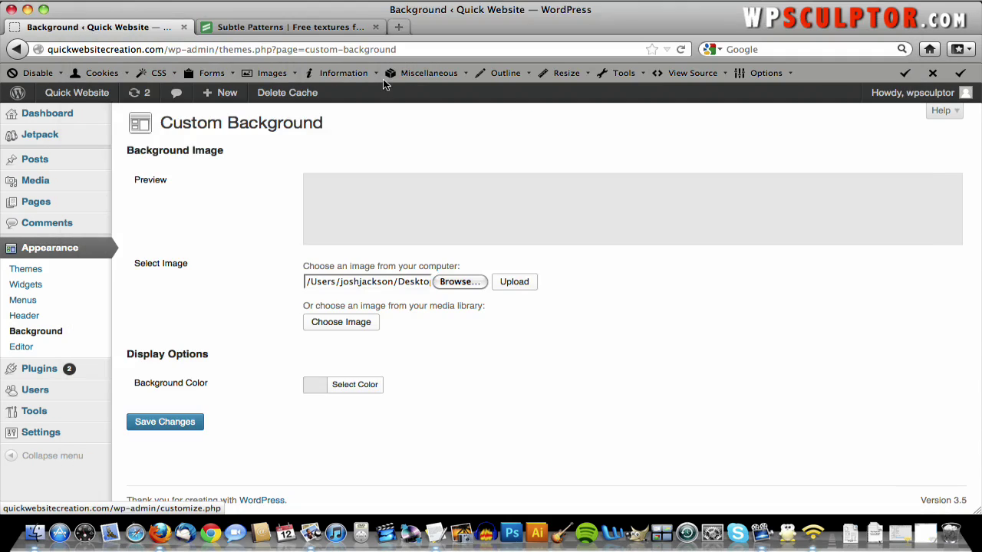
- Upload black_paper.png and save the background, keeping it tiled and scrolling
{"action": "left_click", "coordinate": [519, 284]}
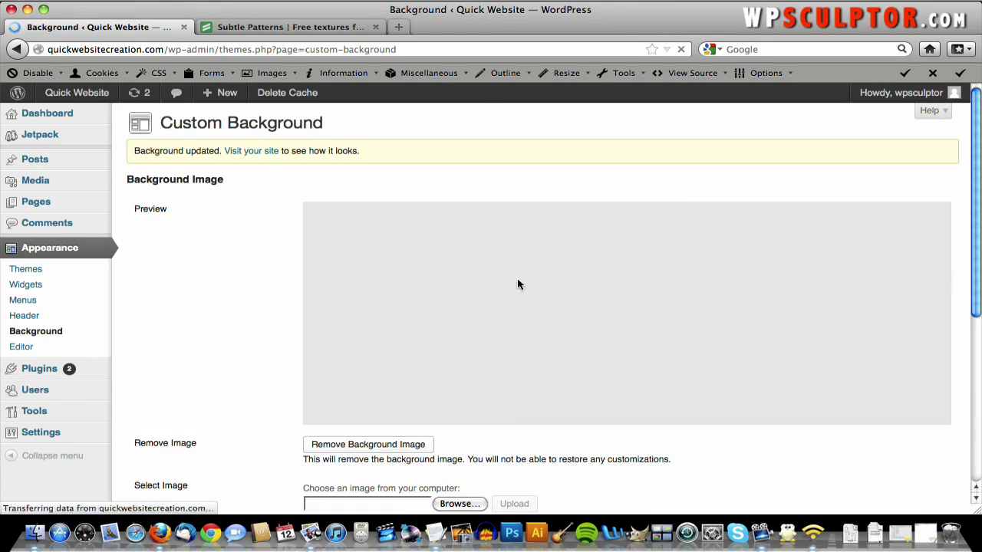
{"action": "scroll", "coordinate": [517, 285], "scroll_direction": "down", "scroll_amount": 8}
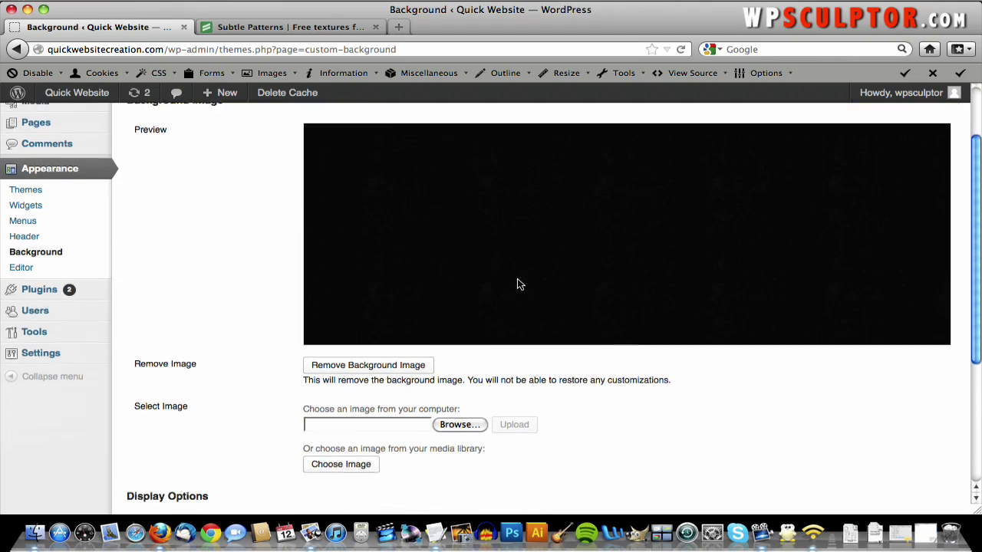
{"action": "scroll", "coordinate": [517, 285], "scroll_direction": "down", "scroll_amount": 1}
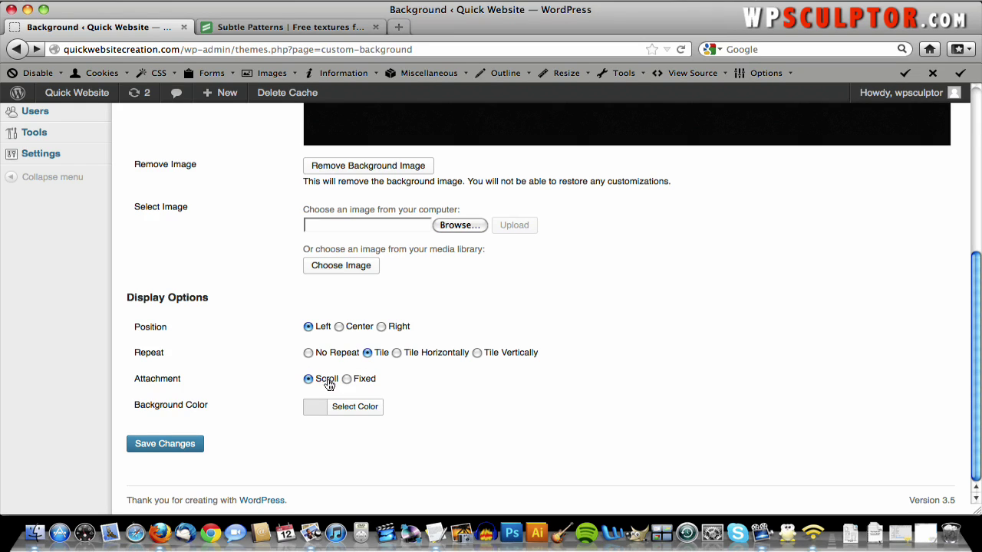
{"action": "left_click", "coordinate": [170, 447]}
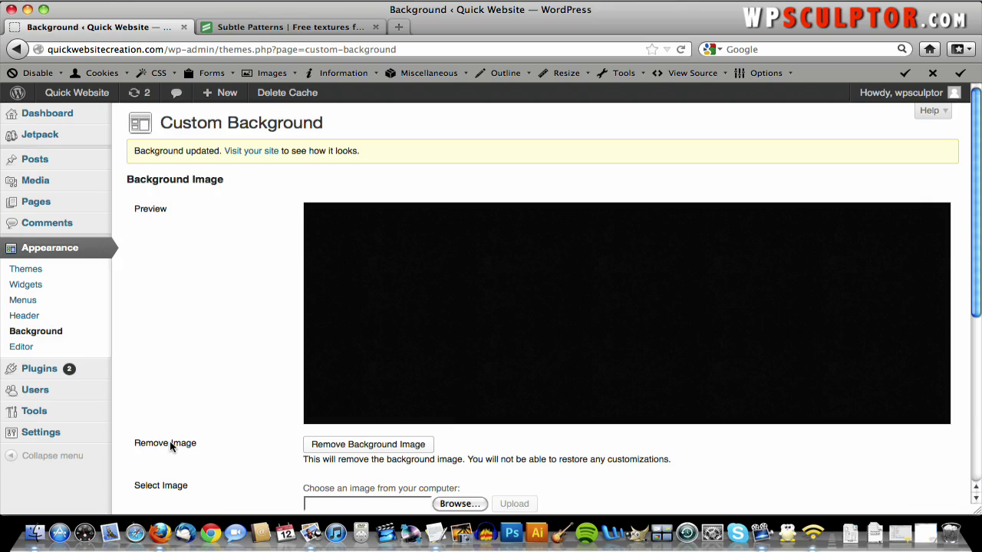
- View the live site and scroll through its black paper background
{"action": "left_click", "coordinate": [92, 99]}
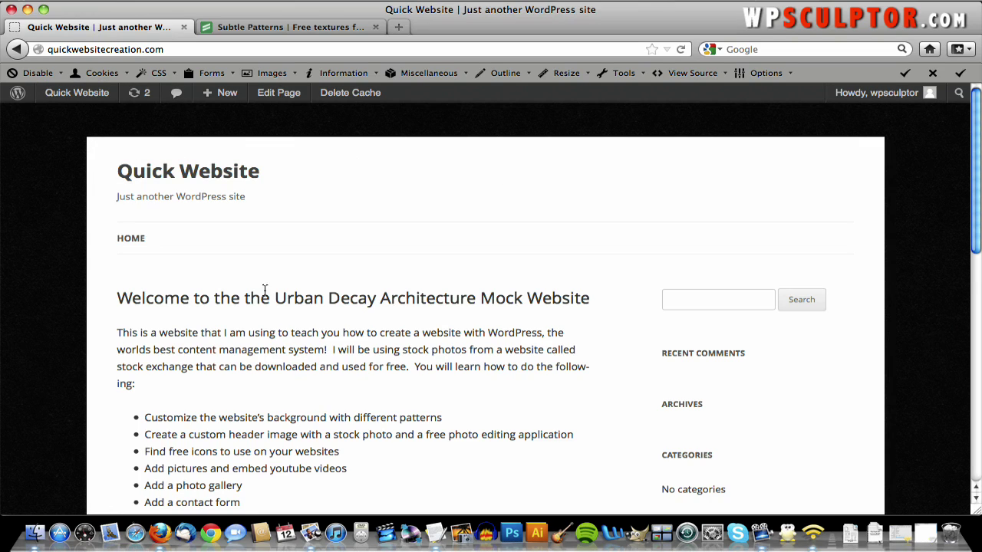
{"action": "scroll", "coordinate": [244, 262], "scroll_direction": "down", "scroll_amount": 5}
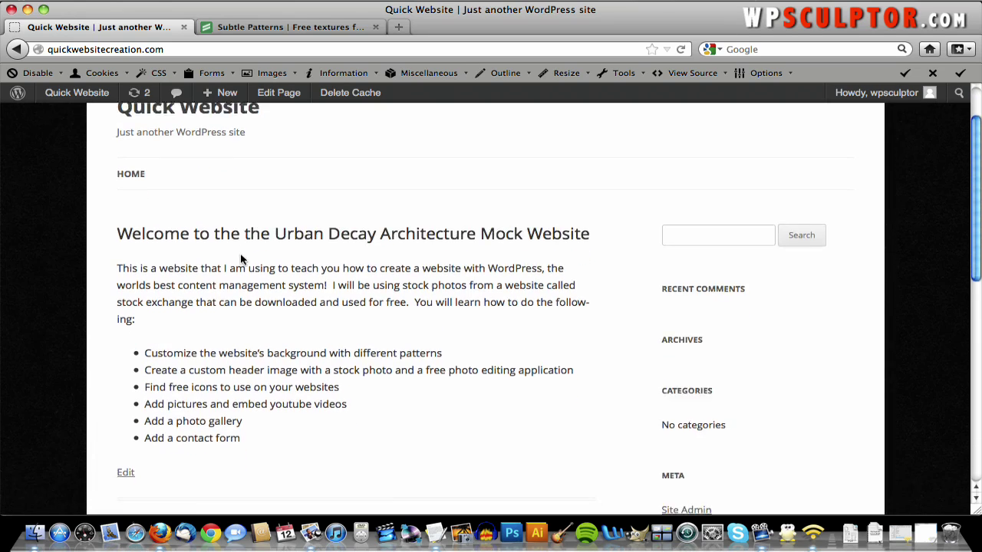
{"action": "scroll", "coordinate": [240, 257], "scroll_direction": "down", "scroll_amount": 3}
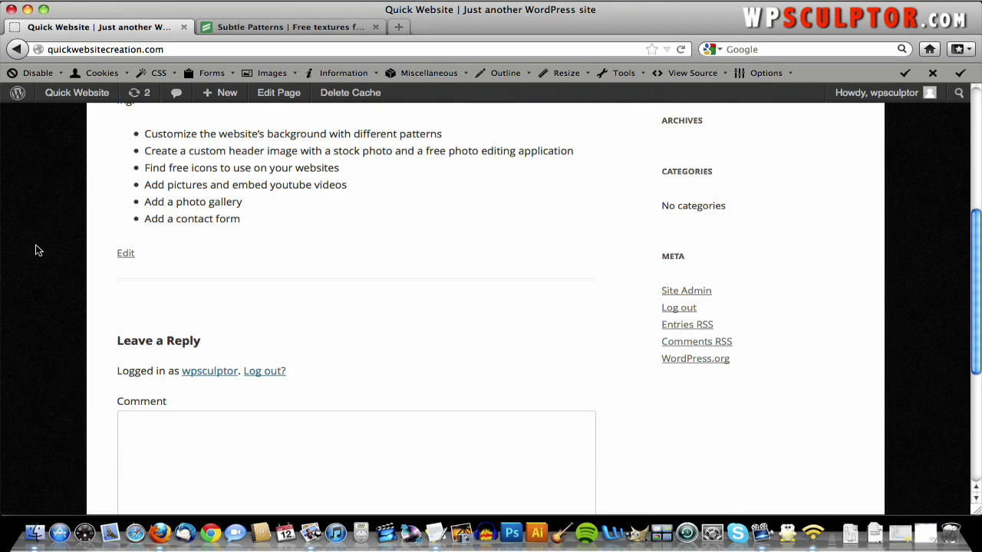
{"action": "scroll", "coordinate": [241, 221], "scroll_direction": "down", "scroll_amount": 7}
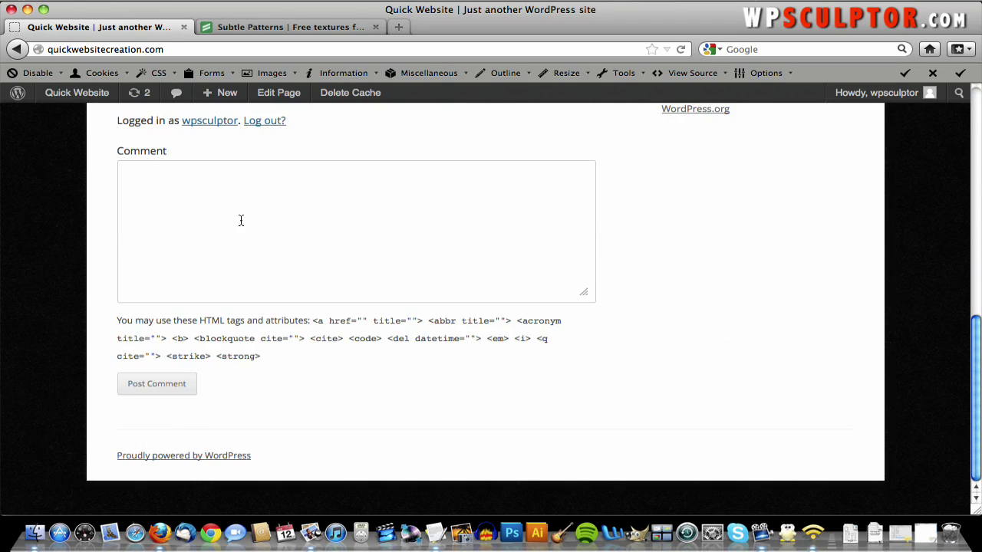
{"action": "scroll", "coordinate": [240, 220], "scroll_direction": "up", "scroll_amount": 15}
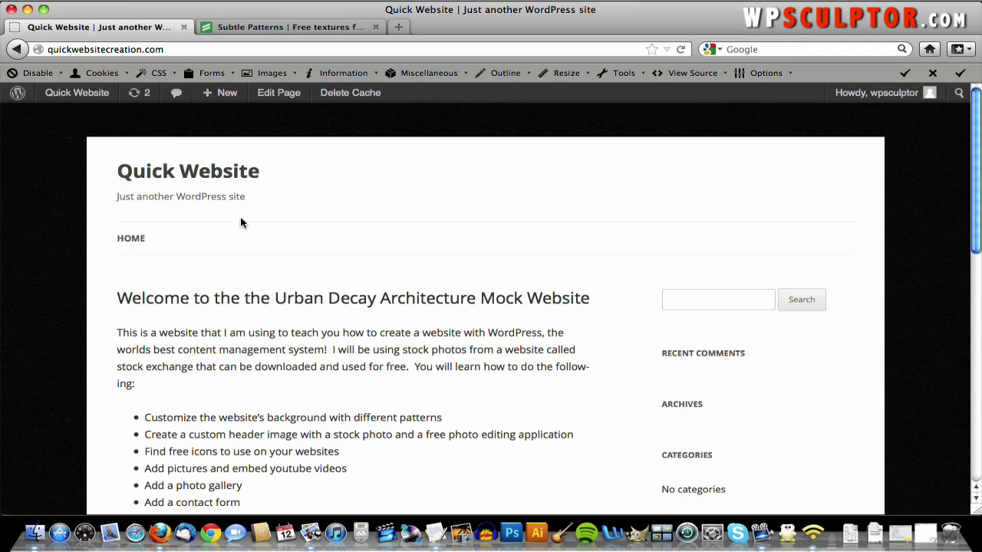
- Back on the background settings, set Attachment to Fixed and save the changes
{"action": "mouse_move", "coordinate": [76, 92]}
{"action": "left_click", "coordinate": [17, 50]}
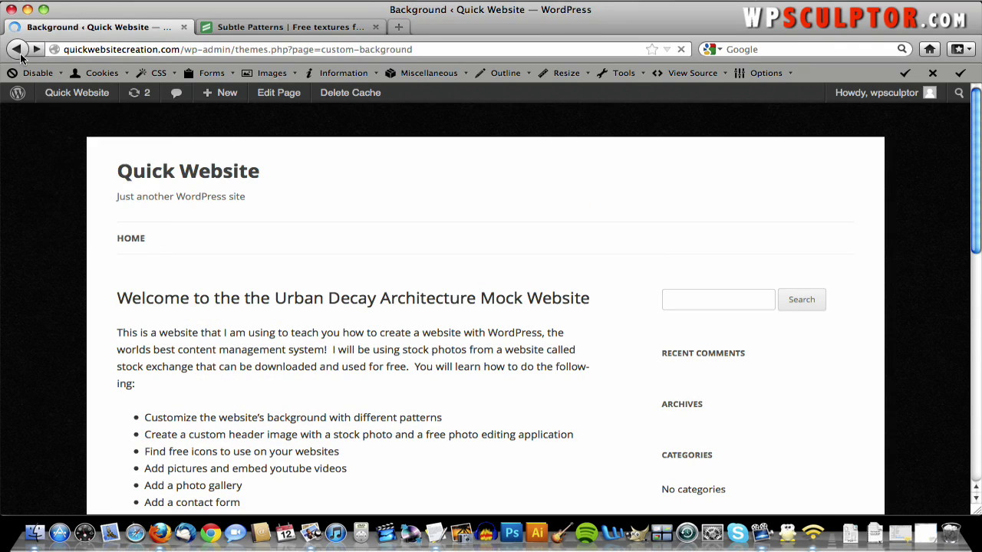
{"action": "scroll", "coordinate": [217, 220], "scroll_direction": "down", "scroll_amount": 8}
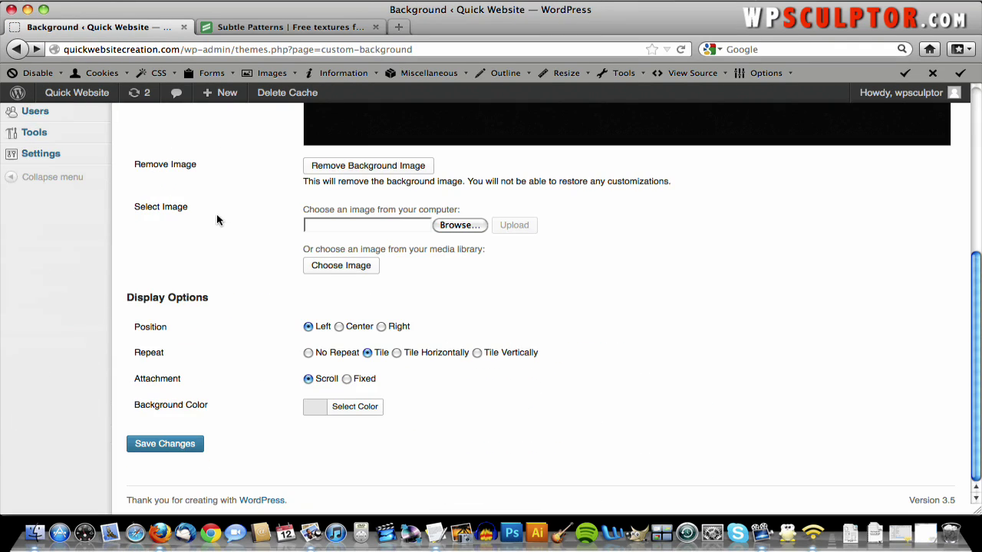
{"action": "left_click", "coordinate": [346, 379]}
{"action": "left_click", "coordinate": [187, 450]}
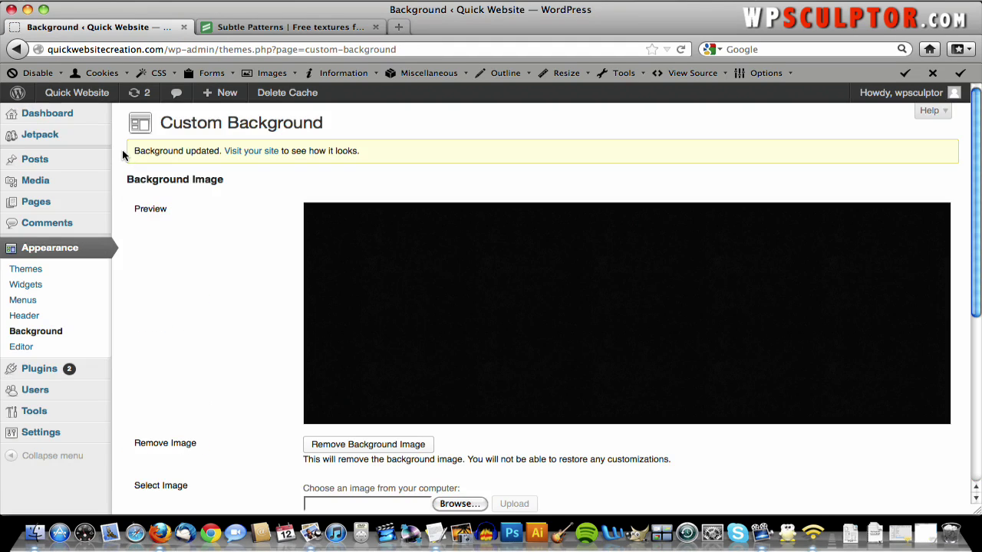
- Check on the live site that the background stays fixed while the page scrolls
{"action": "left_click", "coordinate": [98, 95]}
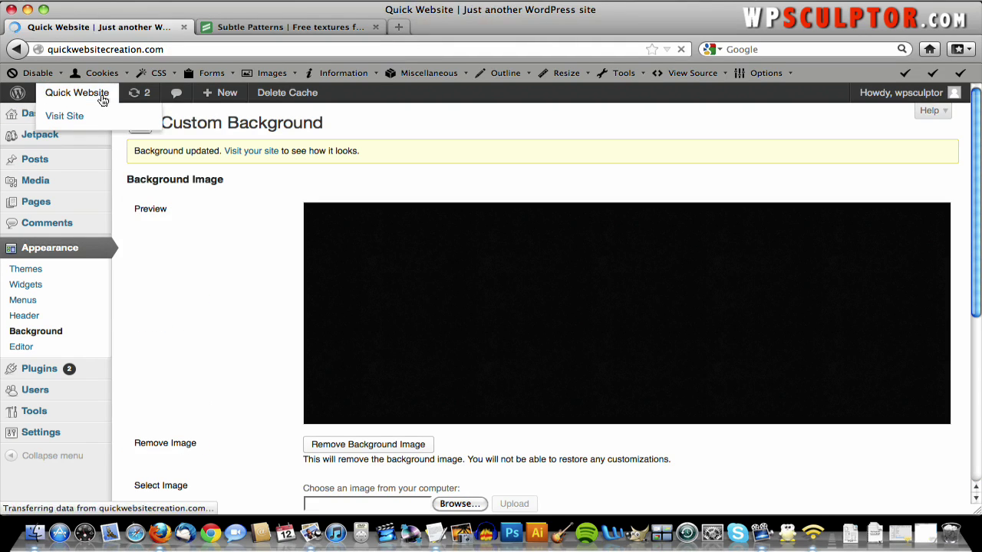
{"action": "scroll", "coordinate": [687, 257], "scroll_direction": "down", "scroll_amount": 8}
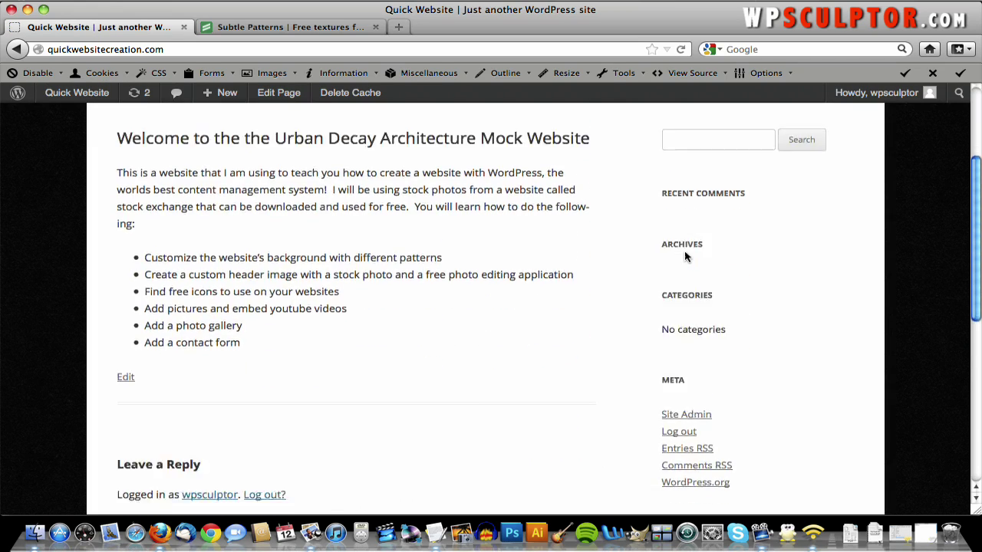
{"action": "scroll", "coordinate": [687, 257], "scroll_direction": "down", "scroll_amount": 4}
{"action": "scroll", "coordinate": [685, 257], "scroll_direction": "up", "scroll_amount": 10}
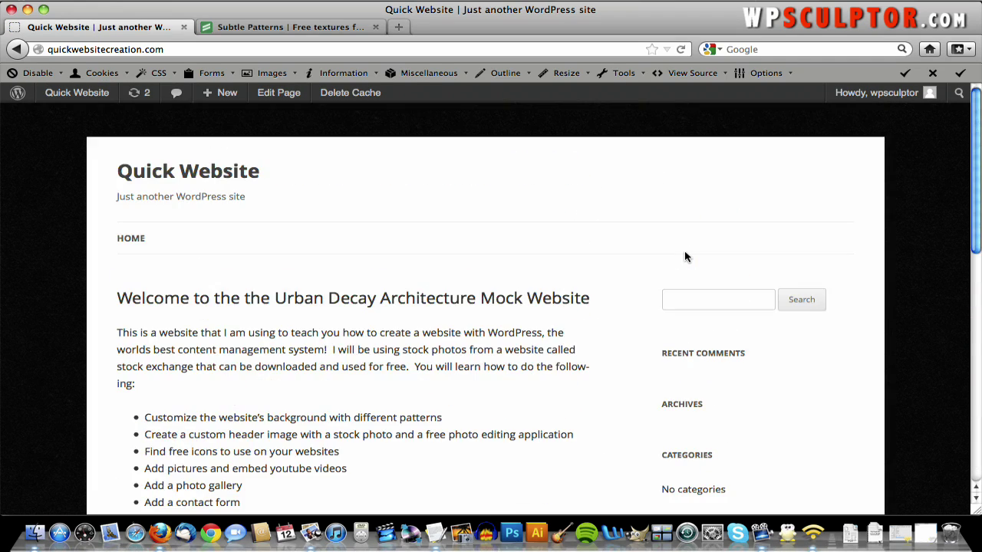
{"action": "scroll", "coordinate": [685, 257], "scroll_direction": "down", "scroll_amount": 12}
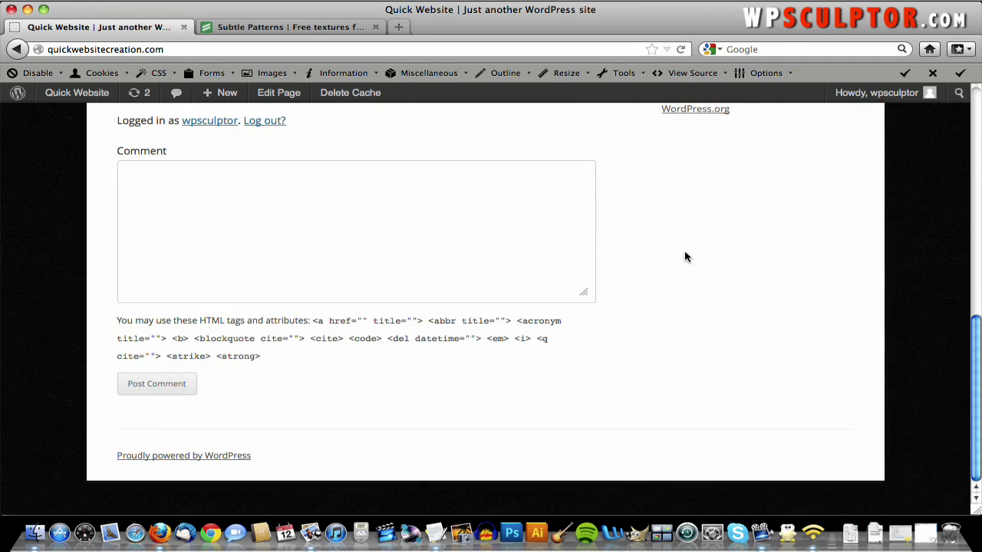
{"action": "scroll", "coordinate": [687, 257], "scroll_direction": "up", "scroll_amount": 12}
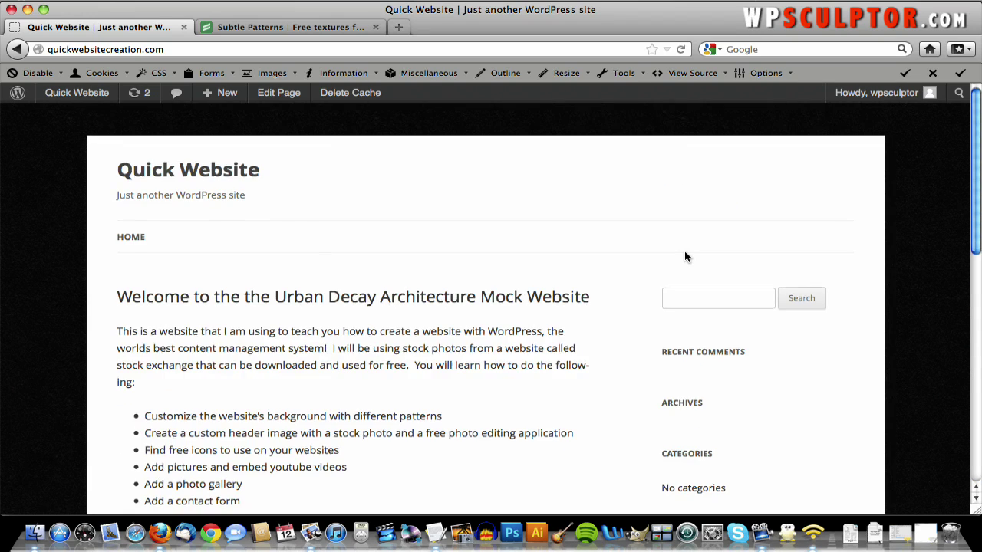
{"action": "scroll", "coordinate": [685, 257], "scroll_direction": "down", "scroll_amount": 12}
{"action": "scroll", "coordinate": [685, 257], "scroll_direction": "up", "scroll_amount": 12}
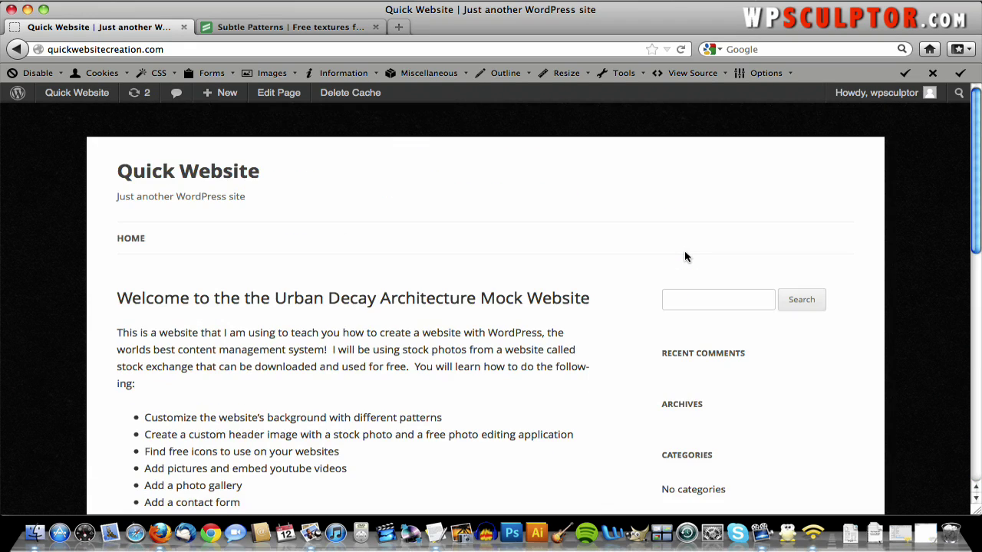
- Set the background to Tile Horizontally, save, and preview the front page
{"action": "left_click", "coordinate": [16, 49]}
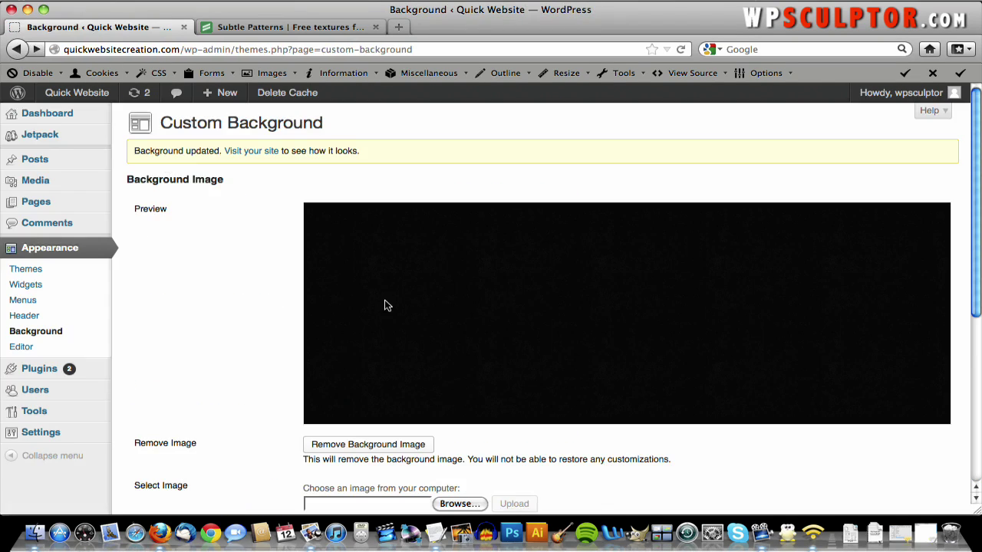
{"action": "scroll", "coordinate": [387, 306], "scroll_direction": "down", "scroll_amount": 5}
{"action": "left_click", "coordinate": [397, 352]}
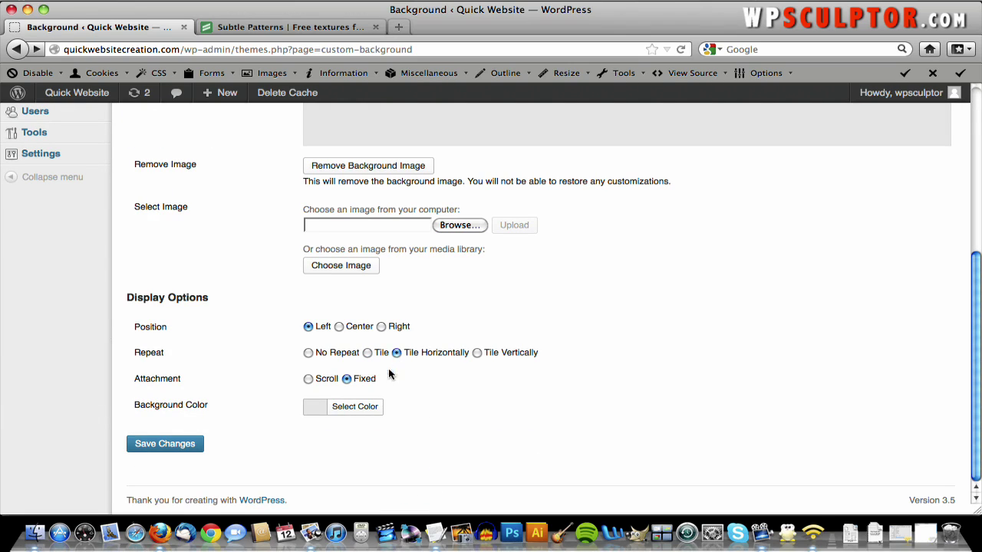
{"action": "left_click", "coordinate": [186, 446]}
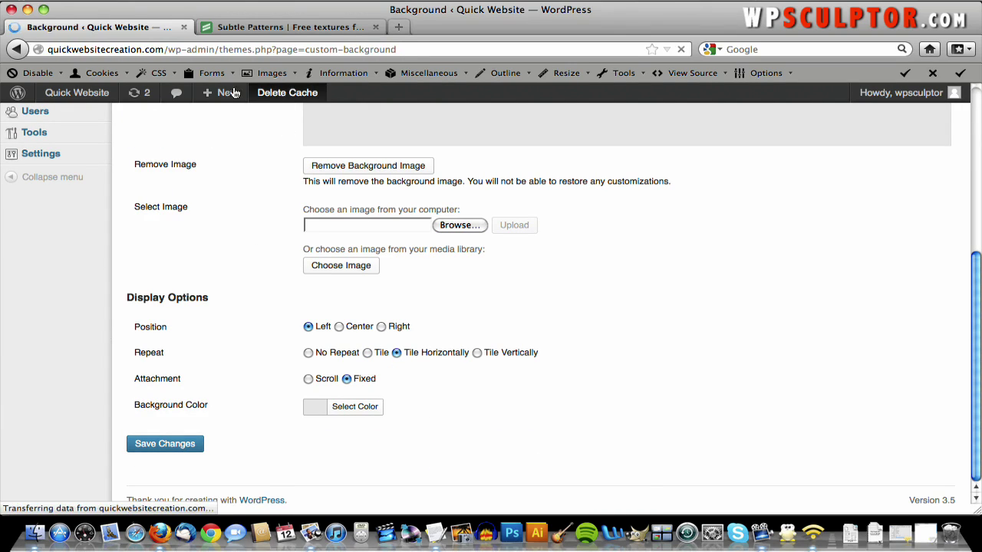
{"action": "left_click", "coordinate": [98, 93]}
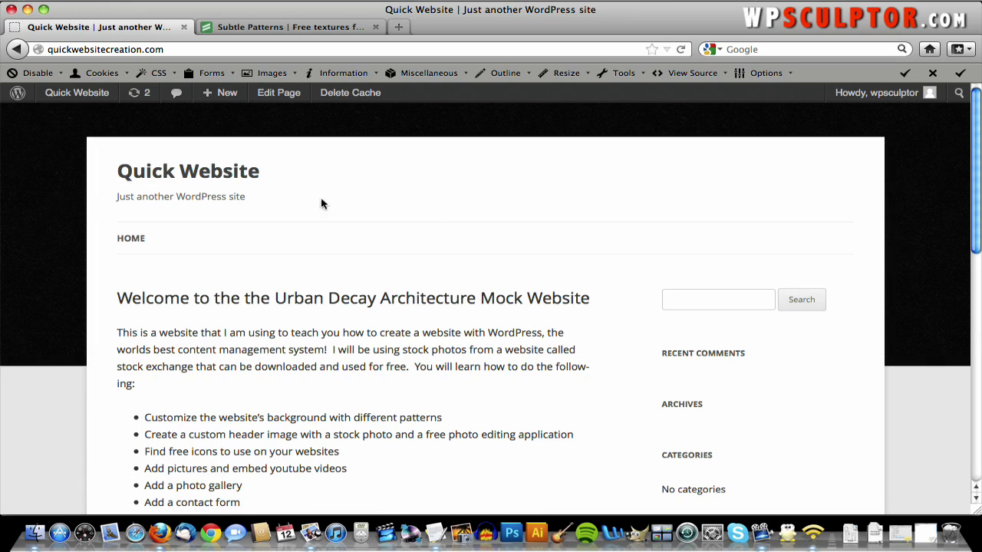
- Switch the background repeat to Tile Vertically and save it
{"action": "left_click", "coordinate": [17, 49]}
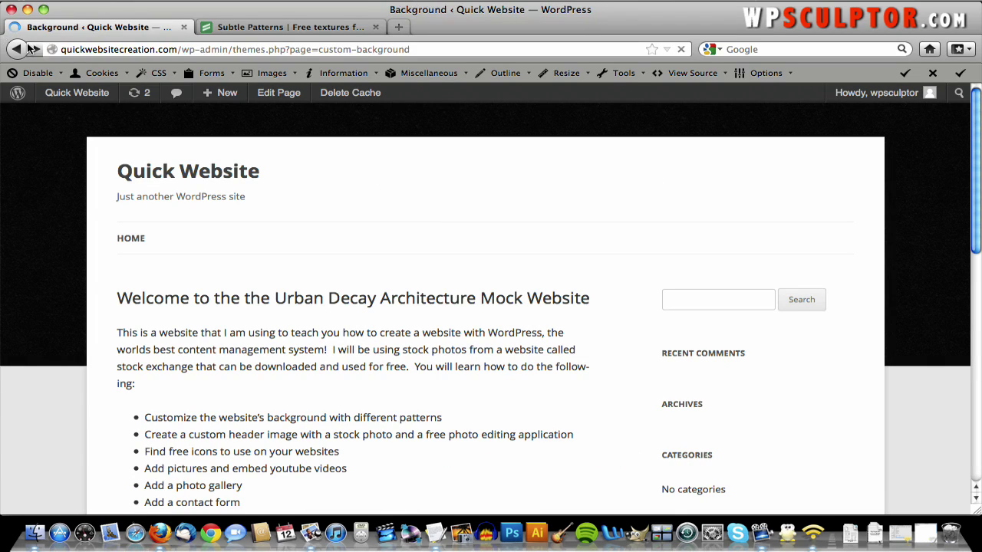
{"action": "scroll", "coordinate": [484, 416], "scroll_direction": "down", "scroll_amount": 5}
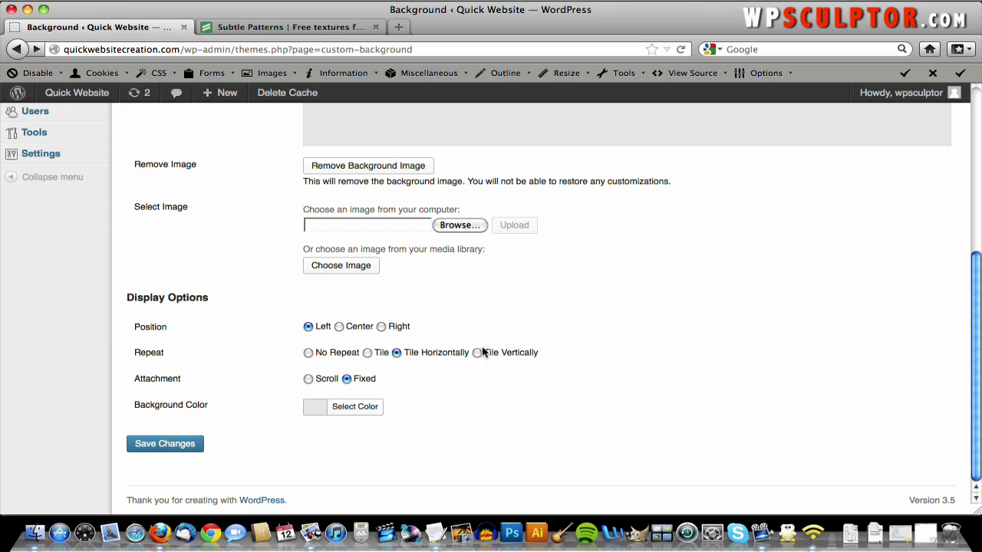
{"action": "left_click", "coordinate": [477, 353]}
{"action": "left_click", "coordinate": [169, 445]}
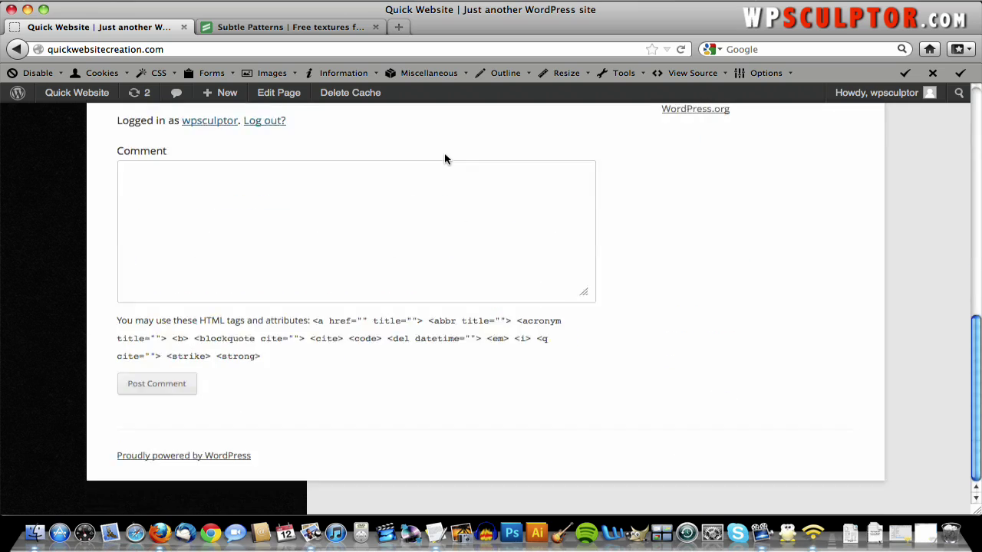
- From the Dashboard's Appearance > Background page, set Repeat to Tile and save
{"action": "left_click", "coordinate": [84, 95]}
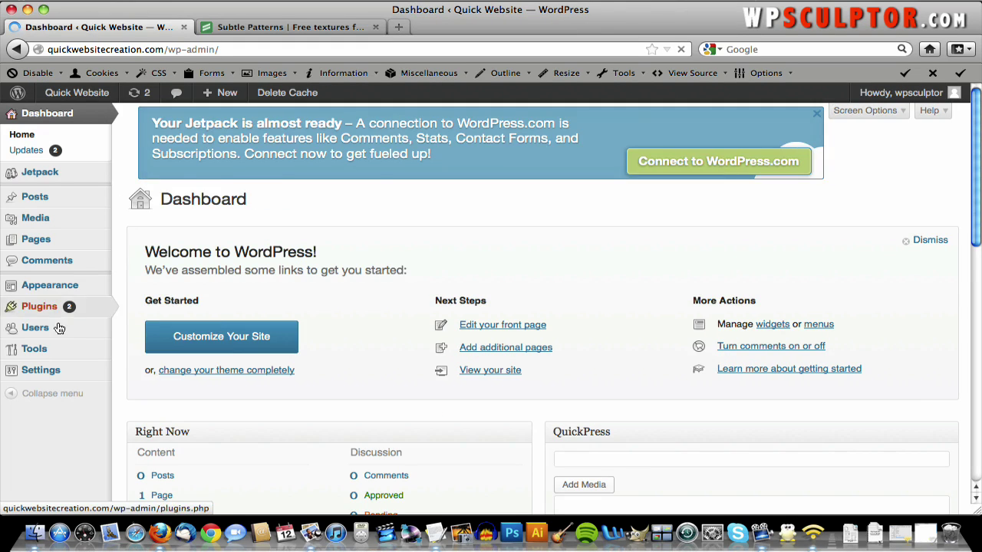
{"action": "mouse_move", "coordinate": [50, 286]}
{"action": "left_click", "coordinate": [153, 349]}
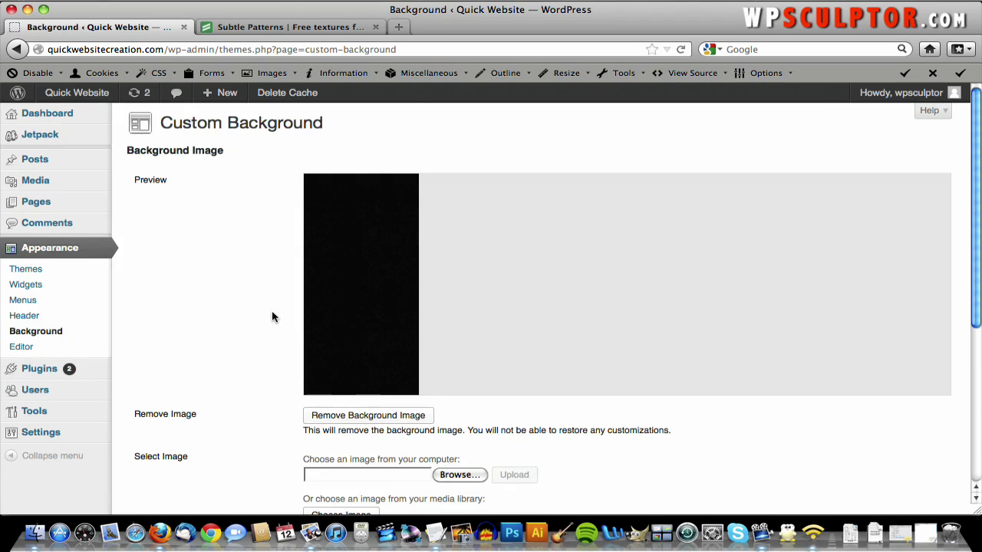
{"action": "scroll", "coordinate": [271, 317], "scroll_direction": "down", "scroll_amount": 5}
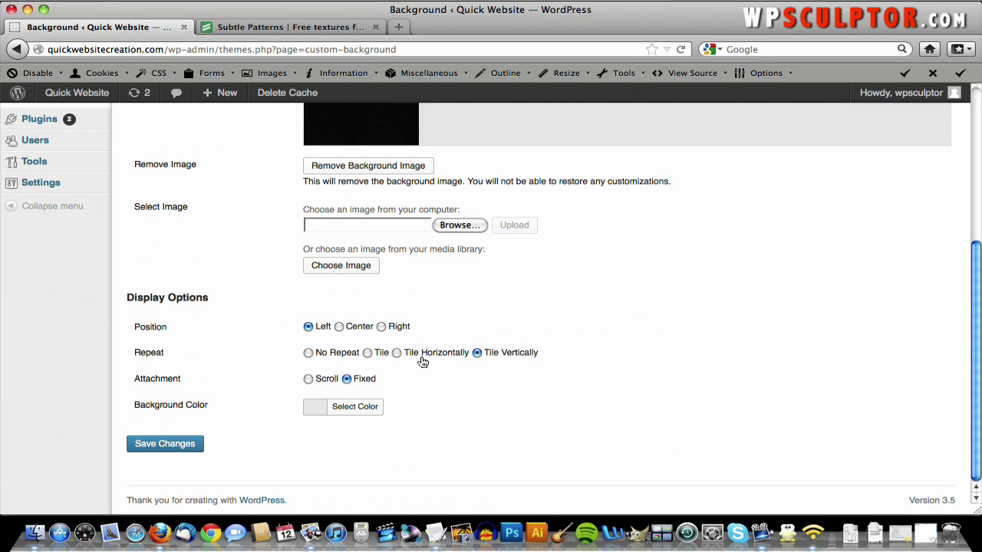
{"action": "left_click", "coordinate": [367, 352]}
{"action": "left_click", "coordinate": [178, 443]}
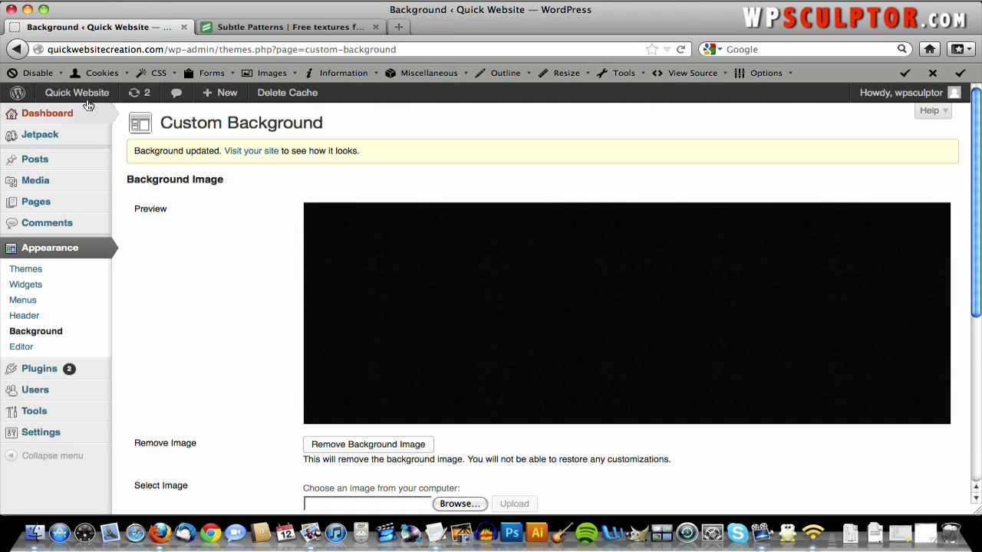
- View the front page and scroll to check the fully tiled black paper background
{"action": "left_click", "coordinate": [79, 92]}
{"action": "scroll", "coordinate": [661, 221], "scroll_direction": "down", "scroll_amount": 10}
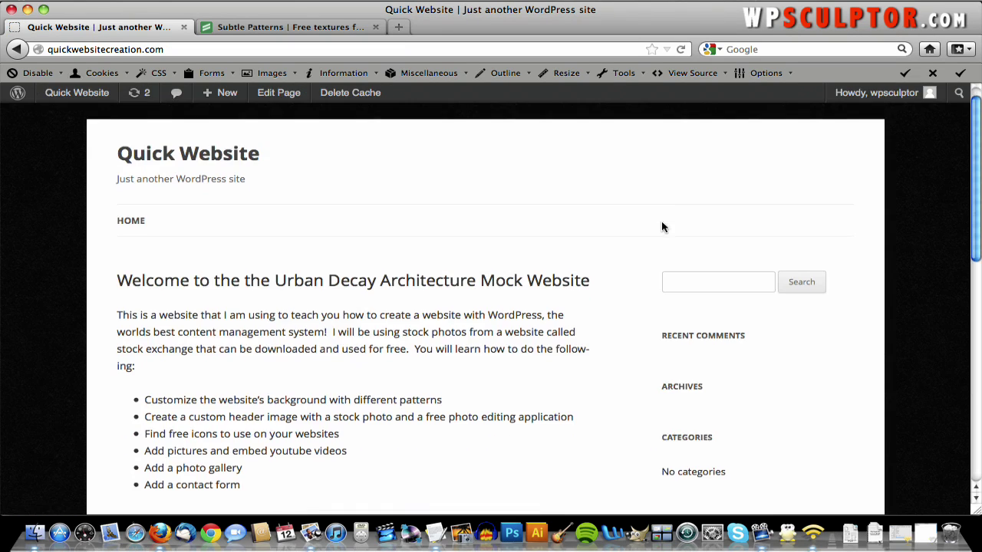
{"action": "scroll", "coordinate": [661, 221], "scroll_direction": "up", "scroll_amount": 10}
{"action": "scroll", "coordinate": [661, 221], "scroll_direction": "down", "scroll_amount": 10}
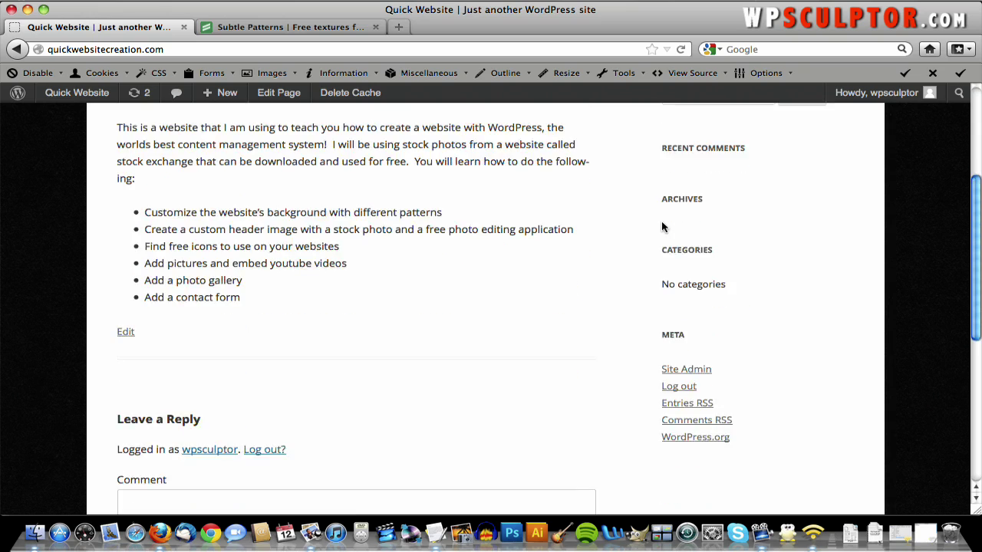
{"action": "scroll", "coordinate": [661, 221], "scroll_direction": "up", "scroll_amount": 8}
{"action": "scroll", "coordinate": [661, 226], "scroll_direction": "up", "scroll_amount": 2}
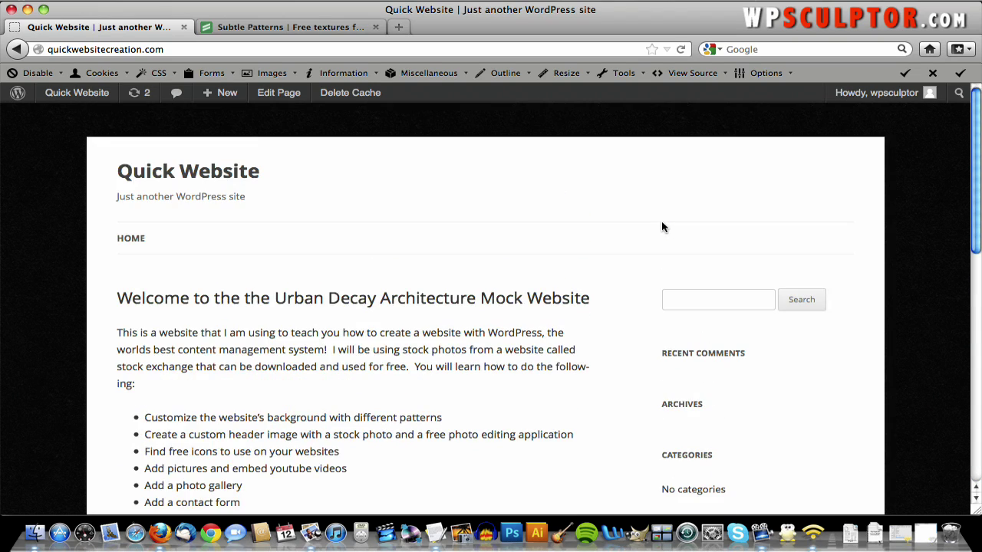
{"action": "scroll", "coordinate": [661, 226], "scroll_direction": "down", "scroll_amount": 1}
{"action": "scroll", "coordinate": [661, 227], "scroll_direction": "up", "scroll_amount": 1}
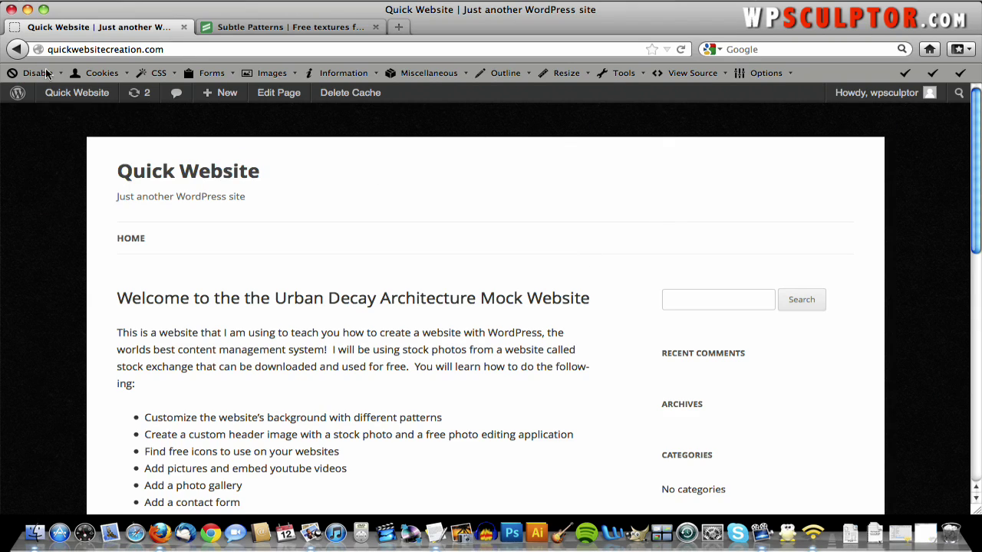
- Open the Appearance > Header page from the Dashboard, showing the 960×250 px header suggestion
{"action": "mouse_move", "coordinate": [70, 96]}
{"action": "left_click", "coordinate": [69, 115]}
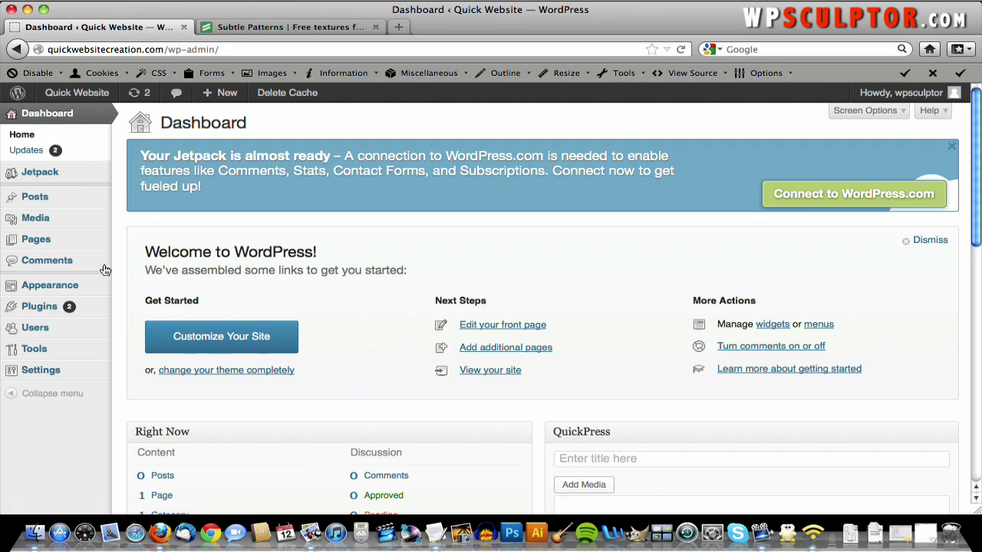
{"action": "mouse_move", "coordinate": [94, 285]}
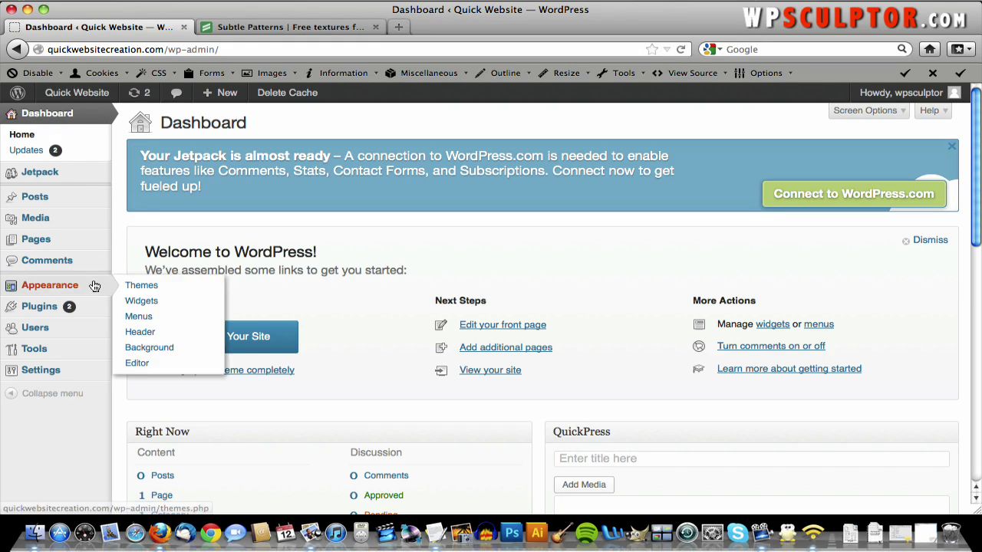
{"action": "left_click", "coordinate": [141, 333]}
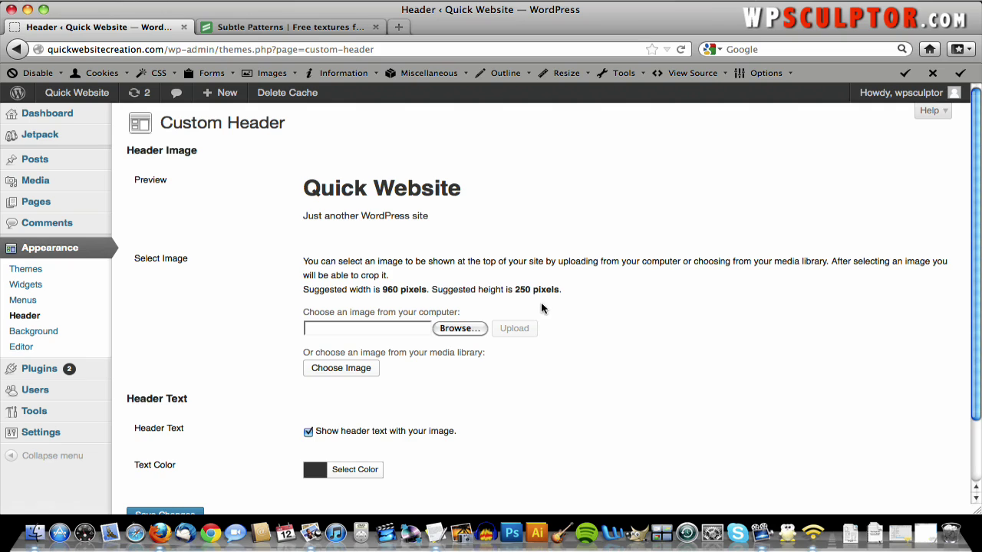
- Load sxc.hu in a new browser tab
{"action": "left_click", "coordinate": [398, 27]}
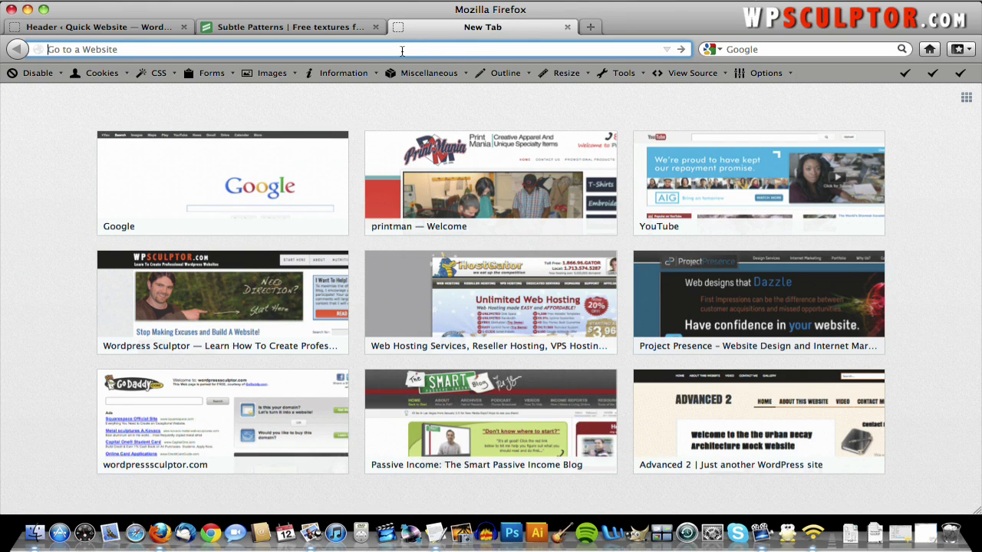
{"action": "type", "text": "sx"}
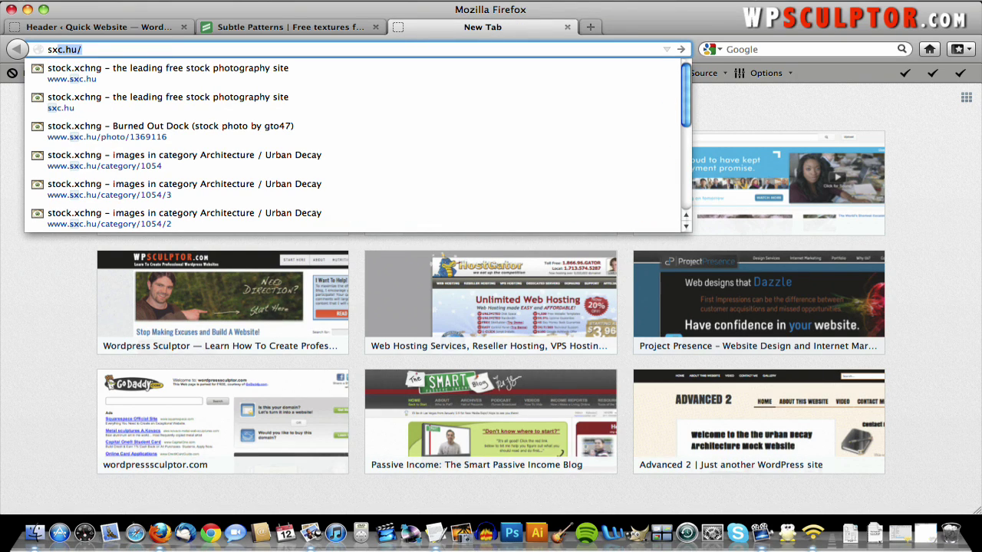
{"action": "type", "text": "c.hu"}
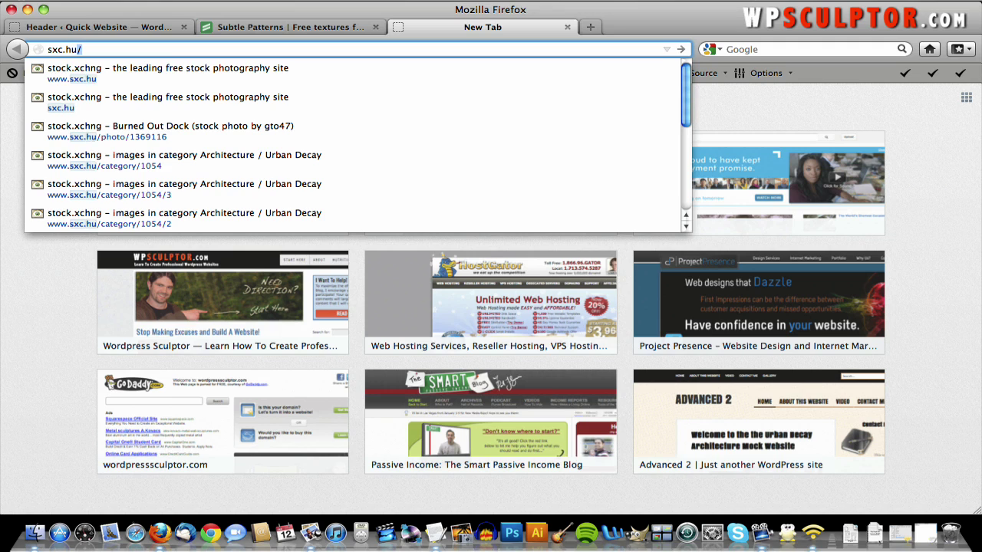
{"action": "key", "text": "Return"}
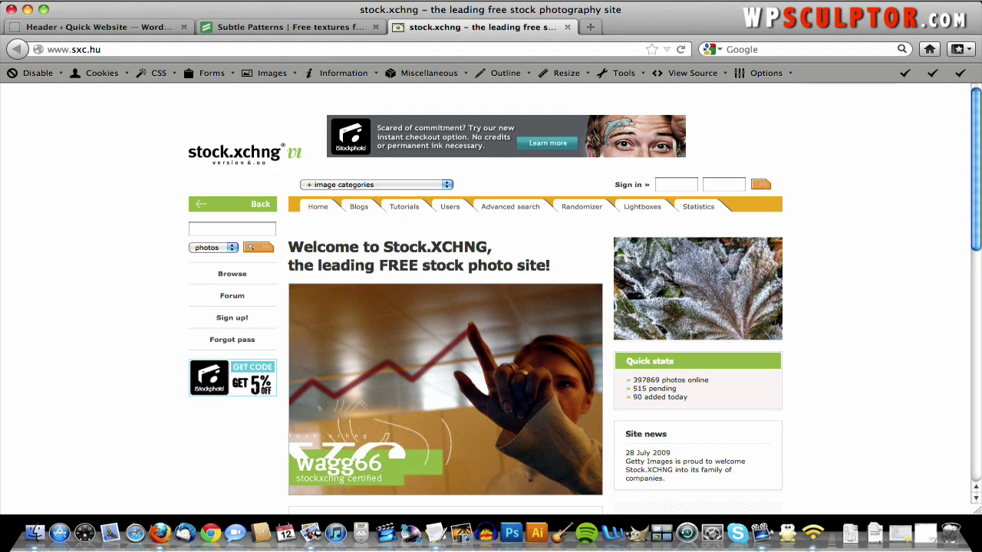
- Open the stock.xchng Sign up! form and look over its empty account fields
{"action": "left_click", "coordinate": [228, 328]}
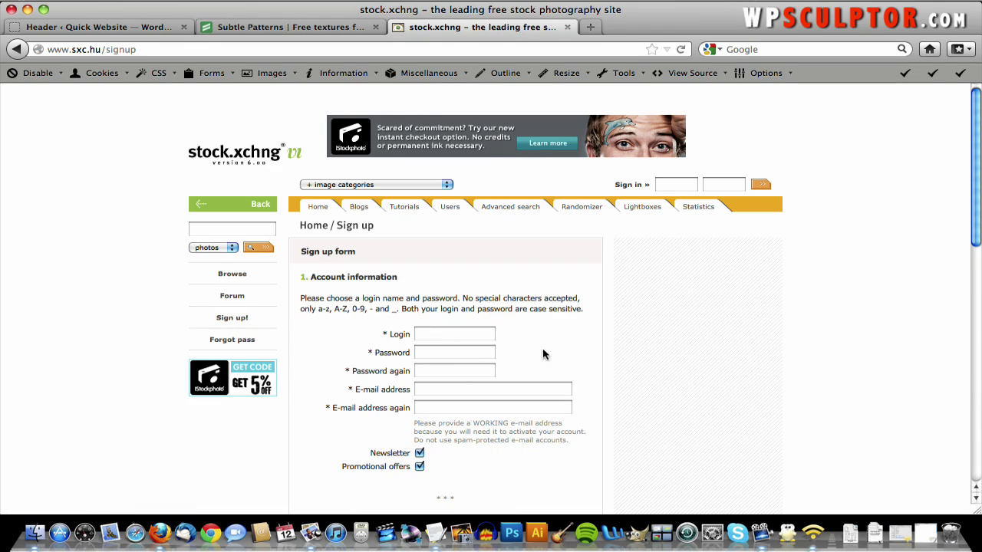
{"action": "scroll", "coordinate": [656, 296], "scroll_direction": "down", "scroll_amount": 5}
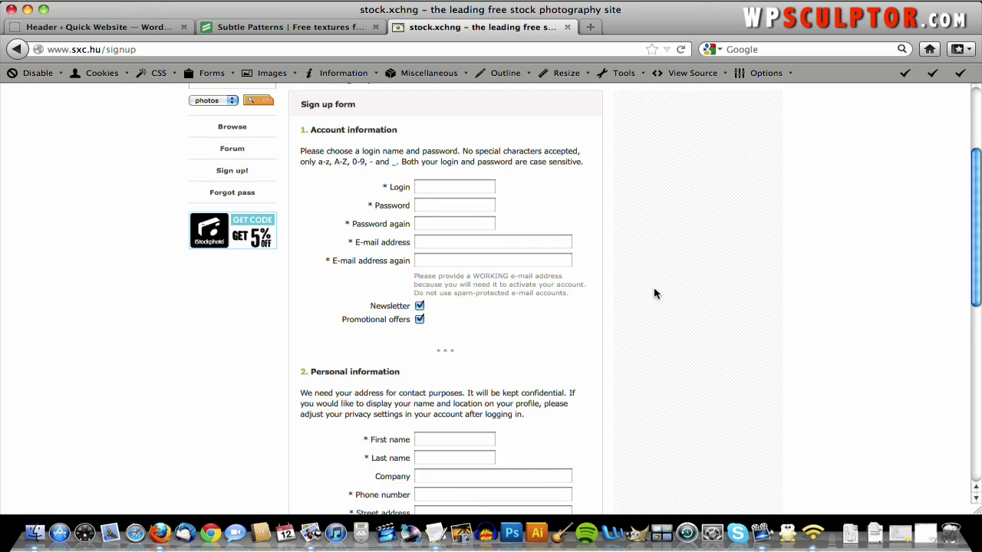
{"action": "scroll", "coordinate": [648, 291], "scroll_direction": "down", "scroll_amount": 2}
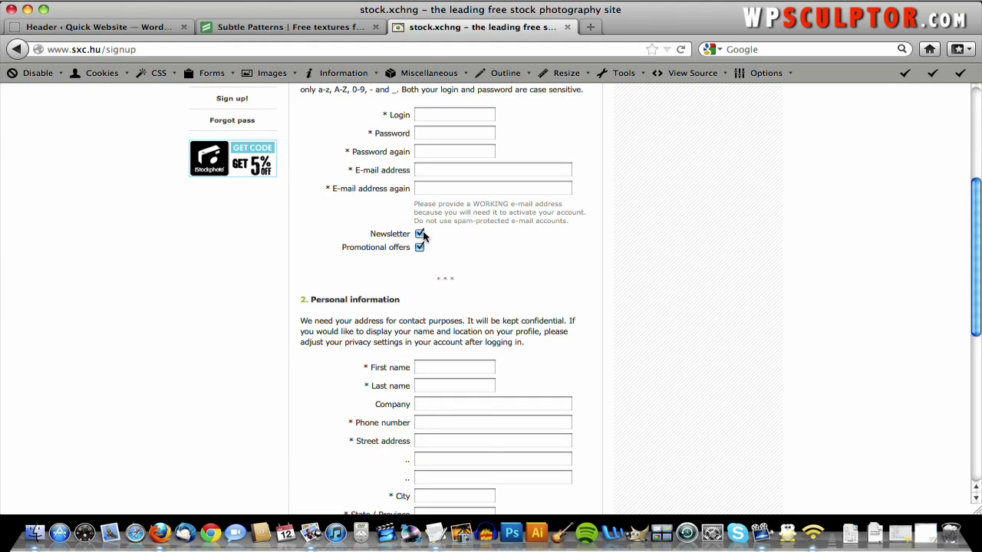
{"action": "scroll", "coordinate": [491, 251], "scroll_direction": "down", "scroll_amount": 3}
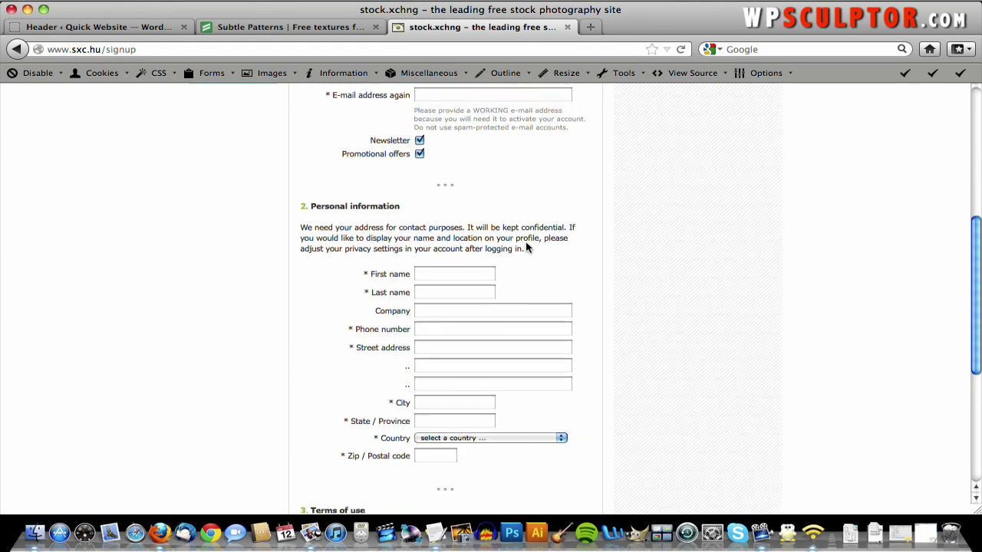
{"action": "scroll", "coordinate": [548, 299], "scroll_direction": "down", "scroll_amount": 7}
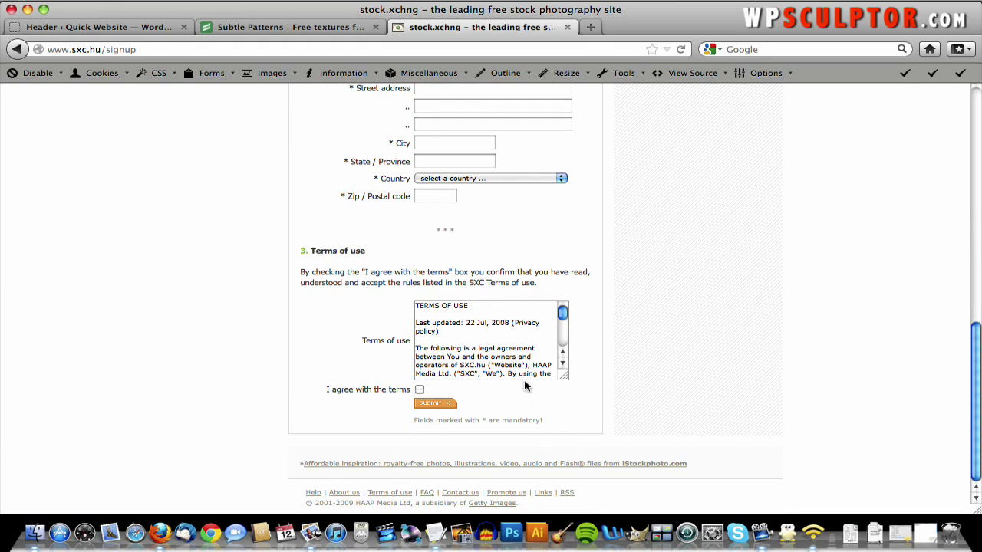
{"action": "scroll", "coordinate": [529, 387], "scroll_direction": "up", "scroll_amount": 15}
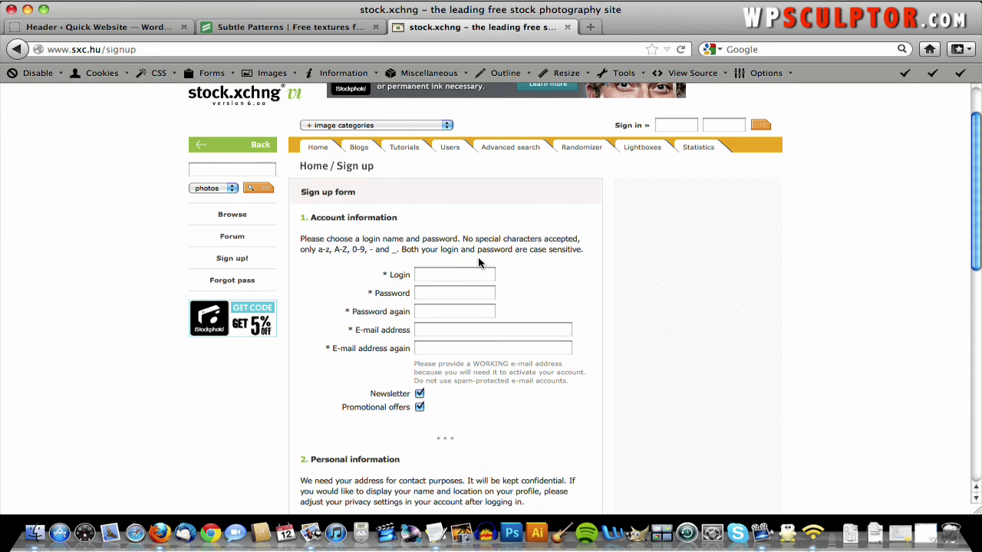
{"action": "scroll", "coordinate": [478, 261], "scroll_direction": "up", "scroll_amount": 3}
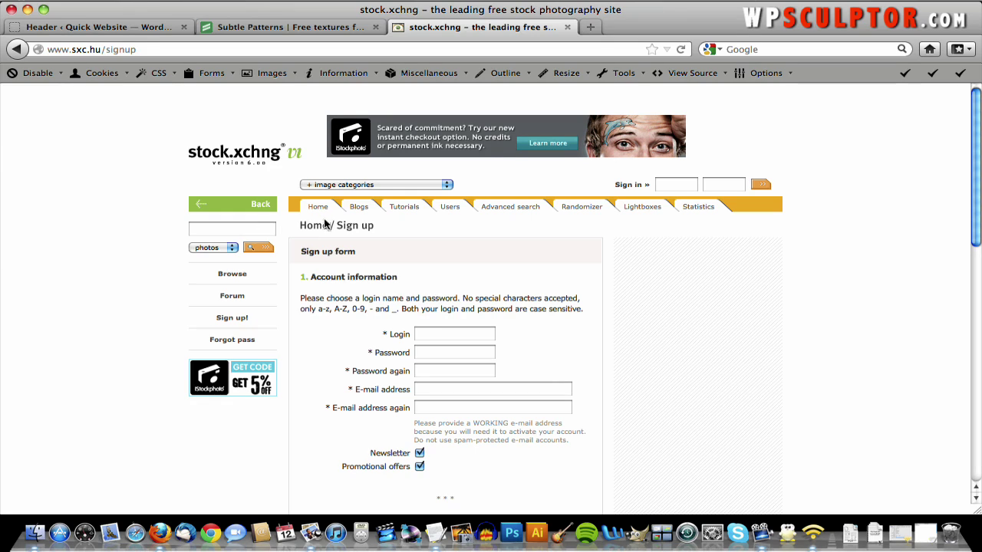
- Browse the Architecture / Urban Decay category and jump to page 8
{"action": "left_click", "coordinate": [375, 185]}
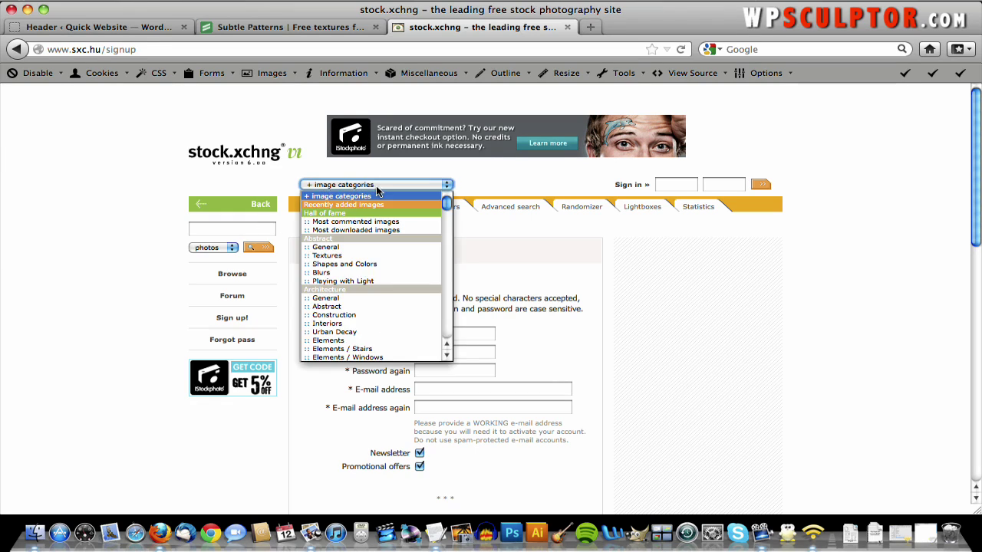
{"action": "left_click", "coordinate": [371, 331]}
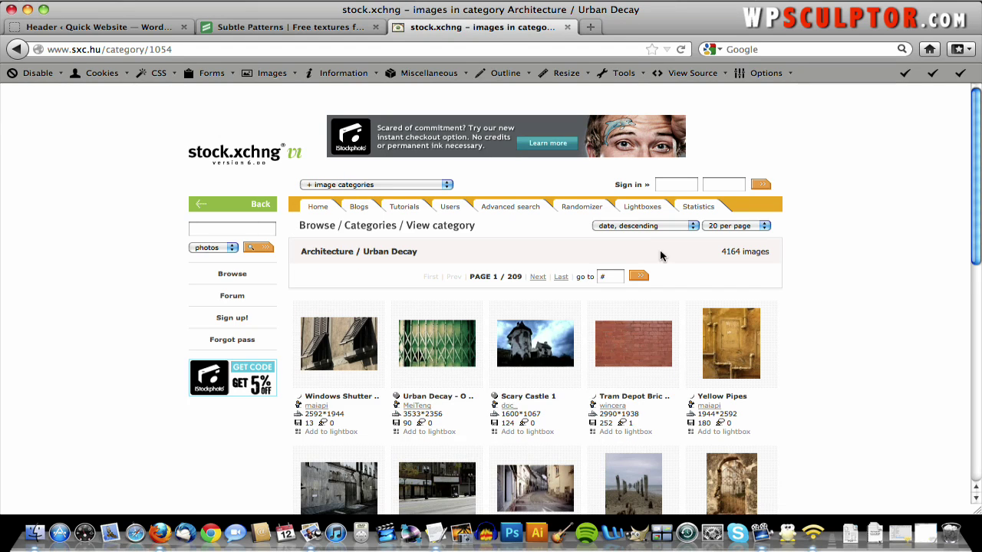
{"action": "left_click", "coordinate": [610, 277]}
{"action": "type", "text": "8"}
{"action": "left_click", "coordinate": [645, 277]}
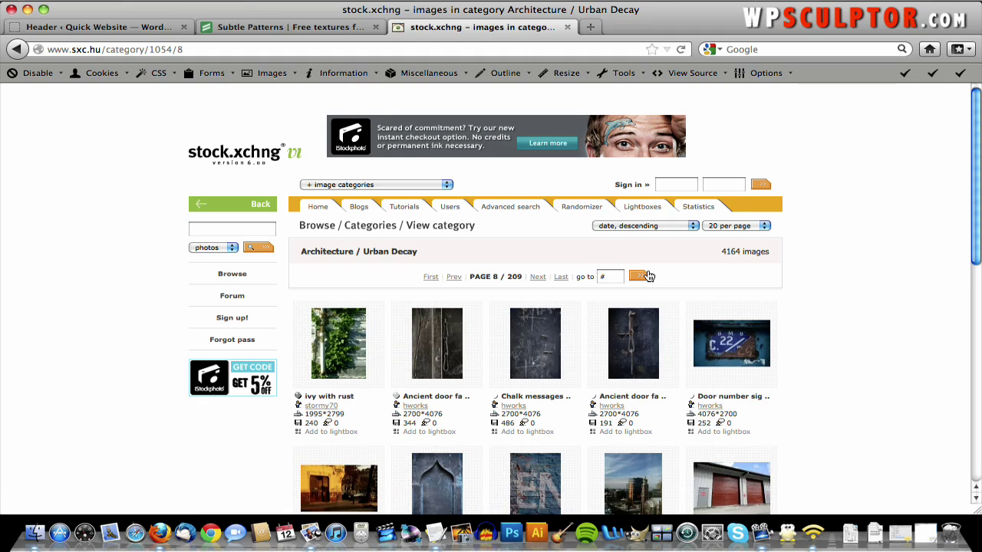
{"action": "scroll", "coordinate": [693, 246], "scroll_direction": "down", "scroll_amount": 4}
{"action": "scroll", "coordinate": [694, 246], "scroll_direction": "down", "scroll_amount": 10}
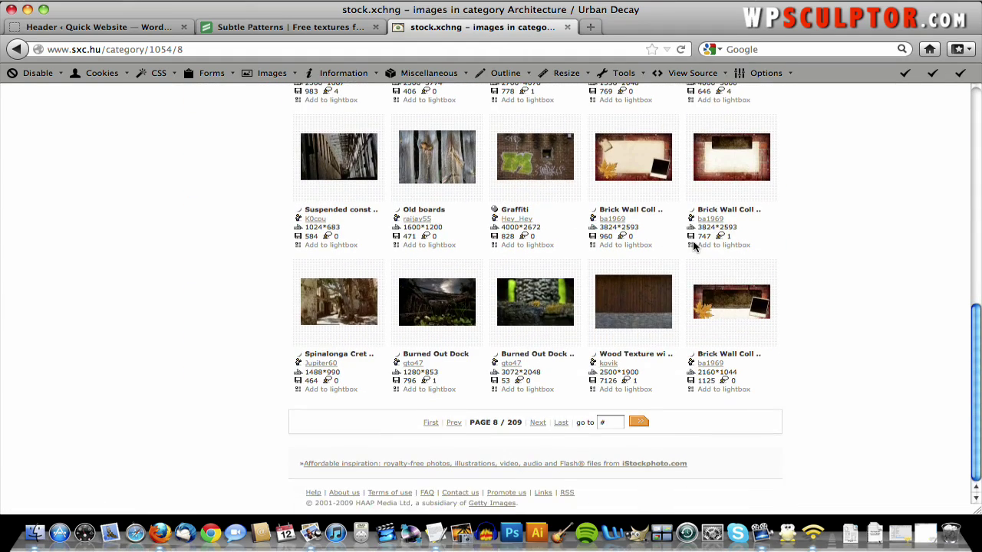
{"action": "scroll", "coordinate": [695, 246], "scroll_direction": "up", "scroll_amount": 12}
{"action": "scroll", "coordinate": [694, 246], "scroll_direction": "up", "scroll_amount": 1}
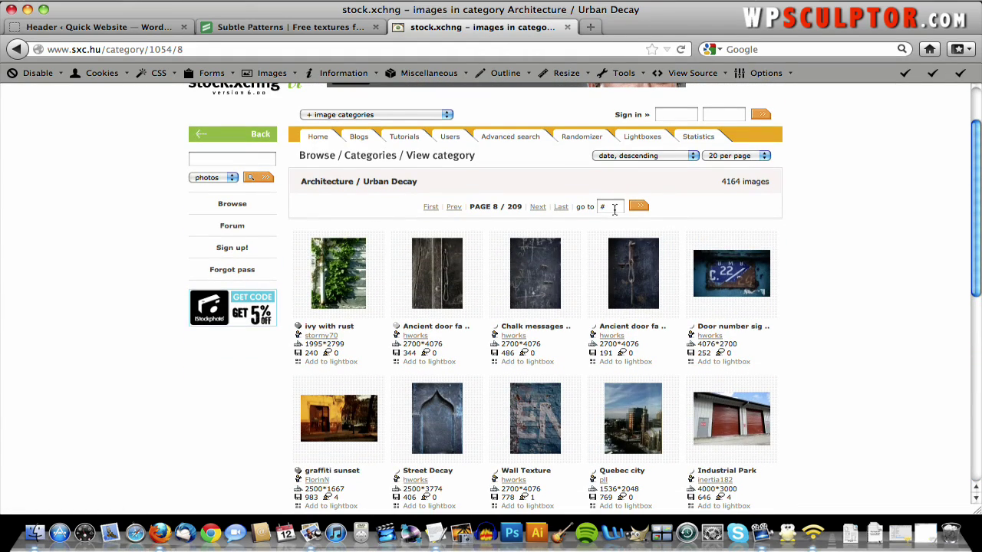
- Jump back to page 1 of the category and browse its thumbnails
{"action": "left_click", "coordinate": [618, 207]}
{"action": "type", "text": "1"}
{"action": "left_click", "coordinate": [637, 209]}
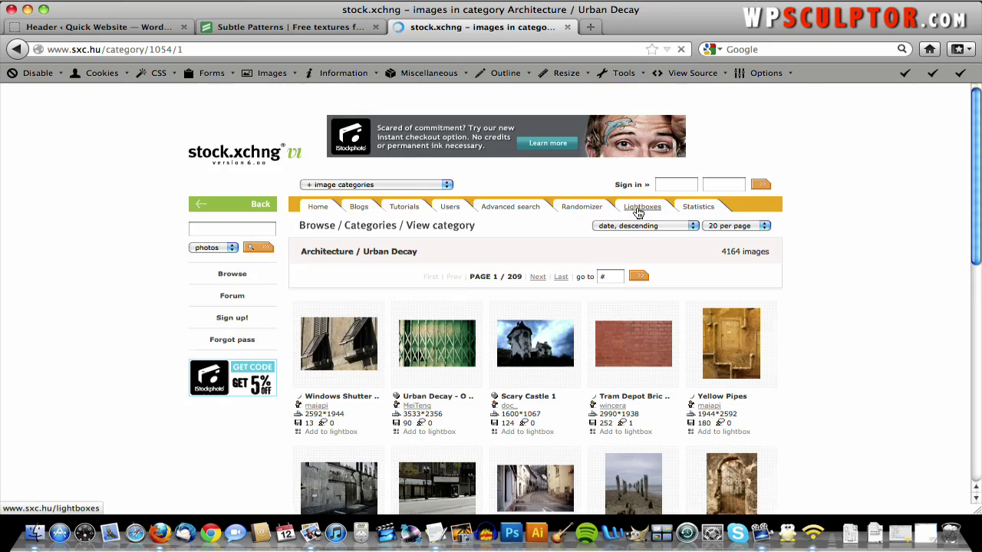
{"action": "scroll", "coordinate": [639, 213], "scroll_direction": "down", "scroll_amount": 7}
{"action": "scroll", "coordinate": [637, 213], "scroll_direction": "down", "scroll_amount": 5}
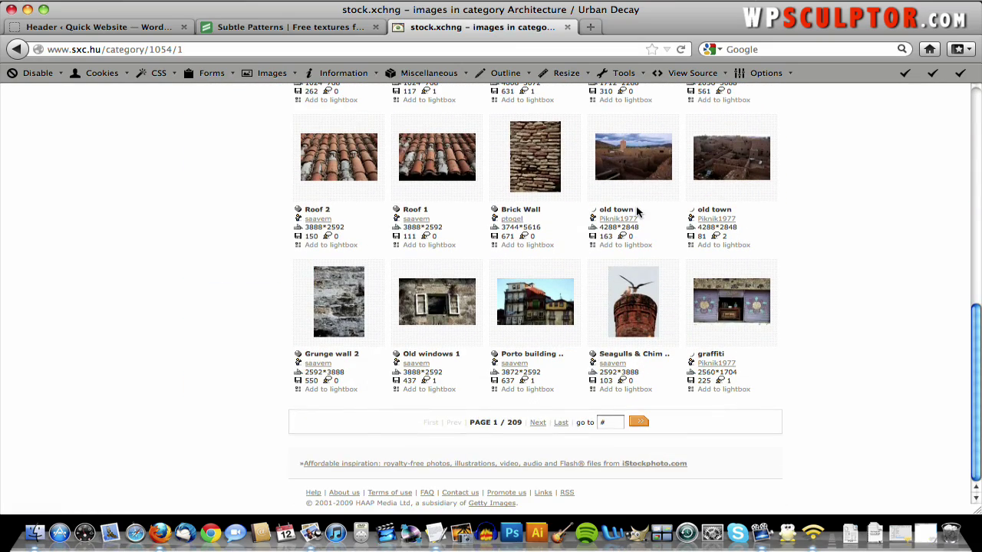
{"action": "scroll", "coordinate": [637, 212], "scroll_direction": "up", "scroll_amount": 9}
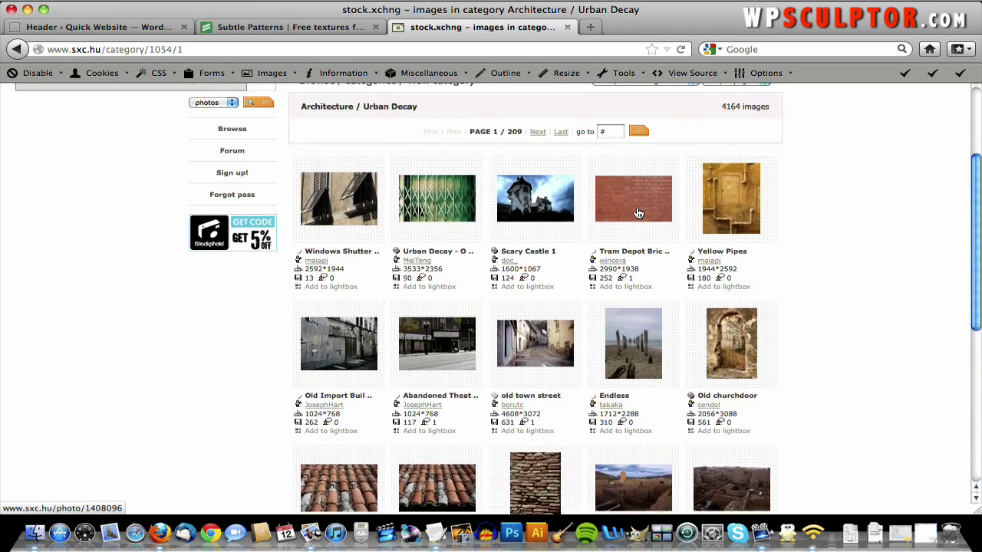
{"action": "scroll", "coordinate": [638, 212], "scroll_direction": "up", "scroll_amount": 3}
{"action": "scroll", "coordinate": [637, 212], "scroll_direction": "down", "scroll_amount": 10}
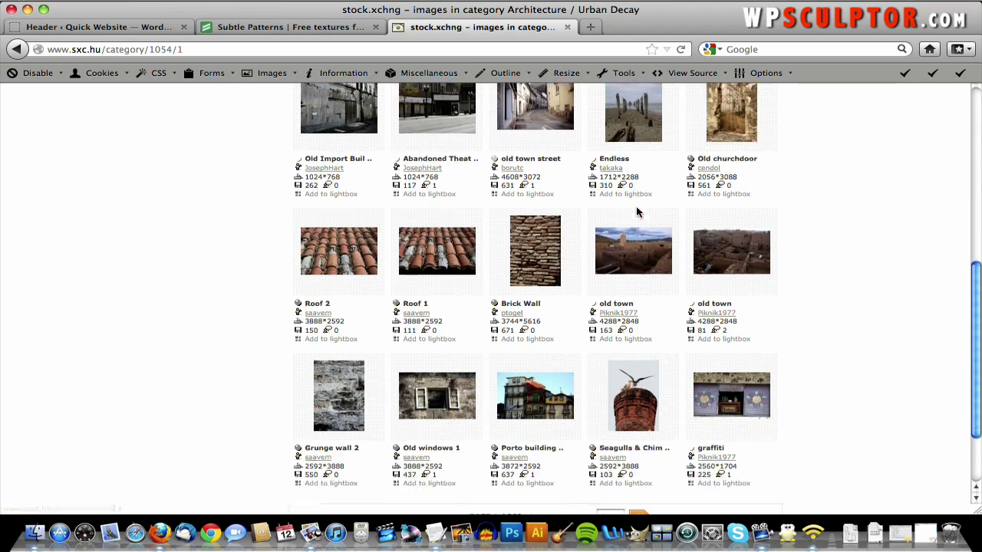
{"action": "scroll", "coordinate": [638, 212], "scroll_direction": "down", "scroll_amount": 3}
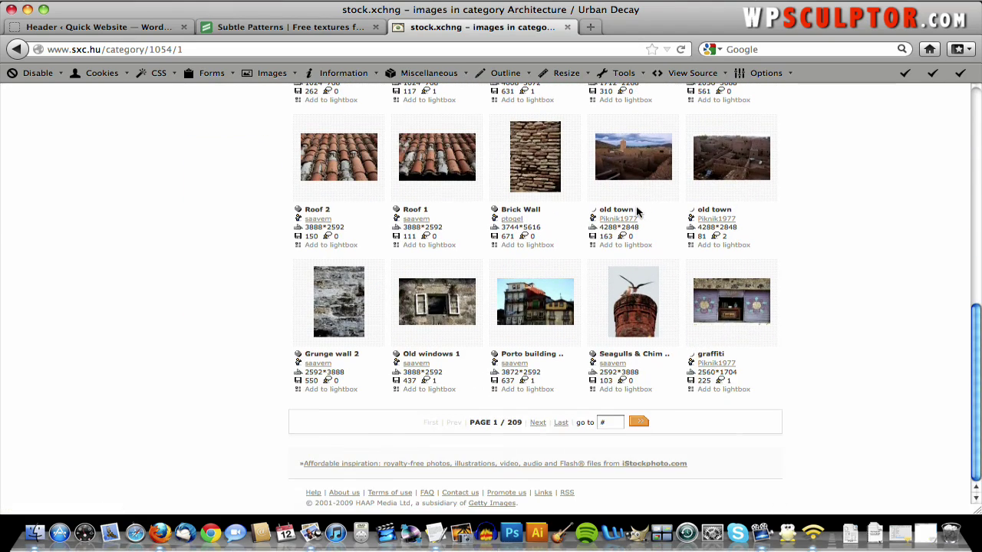
- Move on to the next page of category results and browse it
{"action": "left_click", "coordinate": [540, 426]}
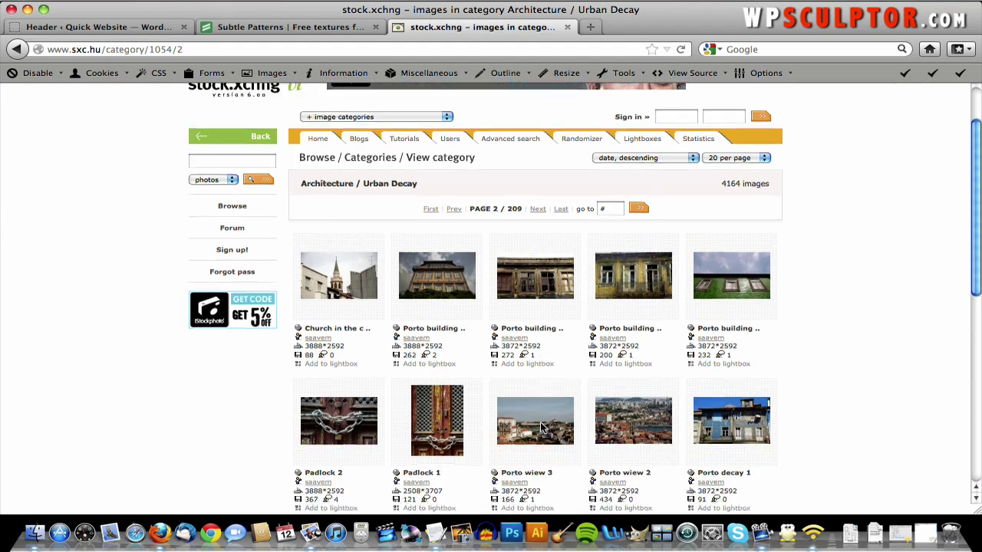
{"action": "scroll", "coordinate": [542, 430], "scroll_direction": "down", "scroll_amount": 6}
{"action": "scroll", "coordinate": [542, 430], "scroll_direction": "down", "scroll_amount": 3}
{"action": "scroll", "coordinate": [542, 430], "scroll_direction": "up", "scroll_amount": 10}
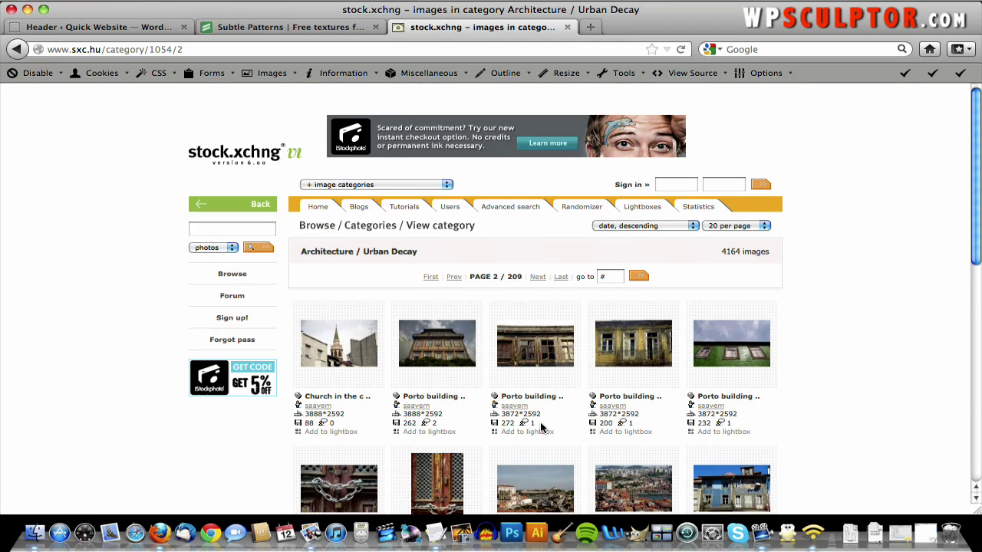
{"action": "scroll", "coordinate": [541, 430], "scroll_direction": "down", "scroll_amount": 3}
{"action": "scroll", "coordinate": [544, 414], "scroll_direction": "up", "scroll_amount": 3}
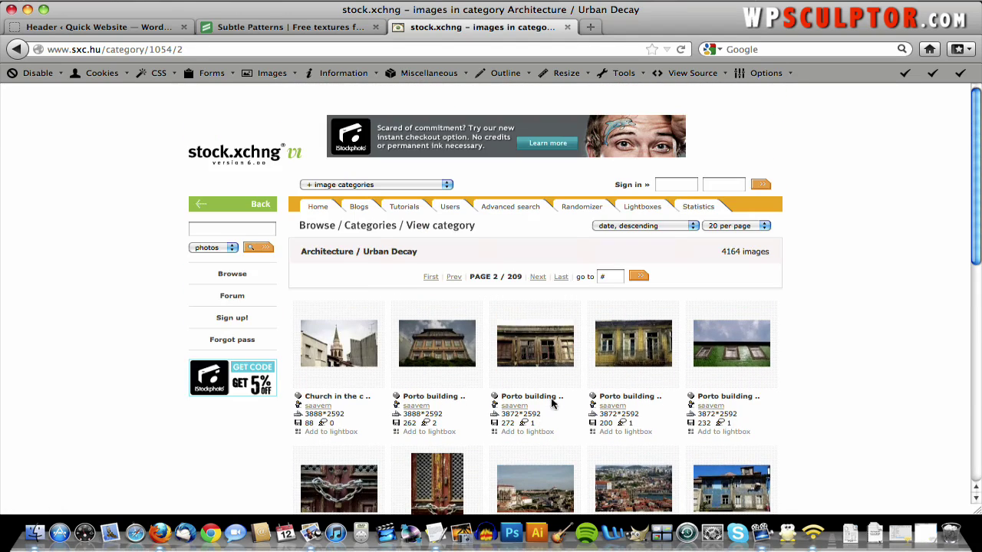
- Return to page 8 and open the Burned Out Dock photo's page
{"action": "left_click", "coordinate": [611, 274]}
{"action": "type", "text": "8"}
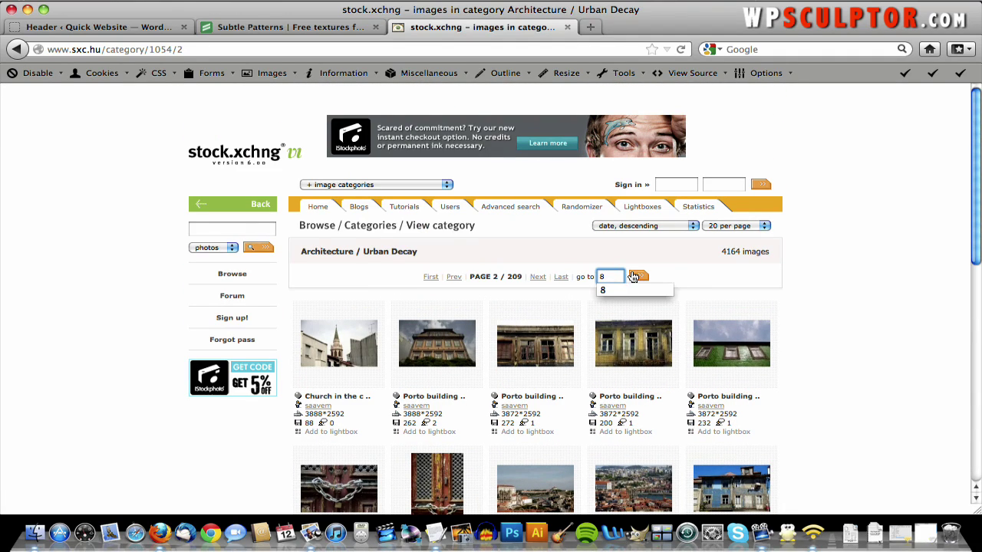
{"action": "left_click", "coordinate": [635, 276]}
{"action": "scroll", "coordinate": [633, 276], "scroll_direction": "down", "scroll_amount": 10}
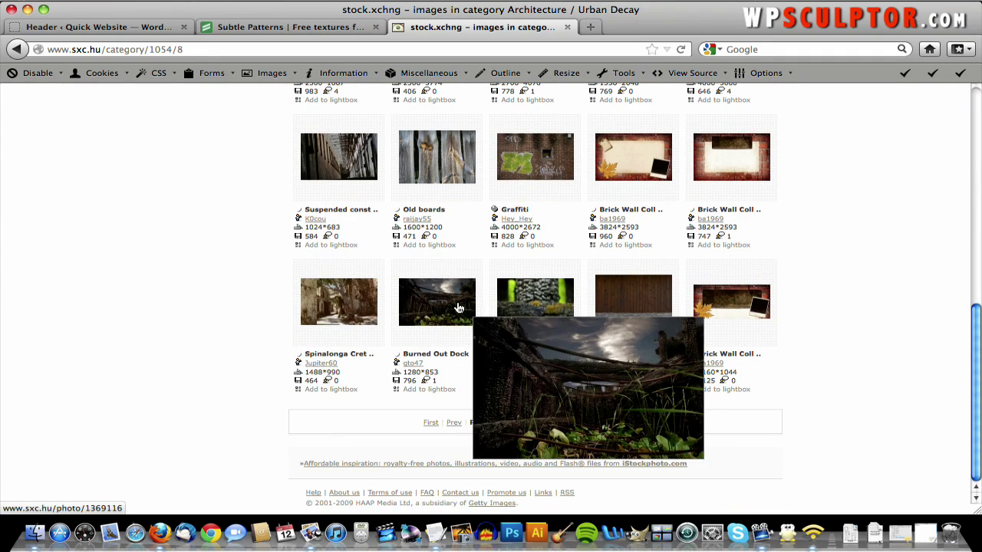
{"action": "left_click", "coordinate": [434, 308]}
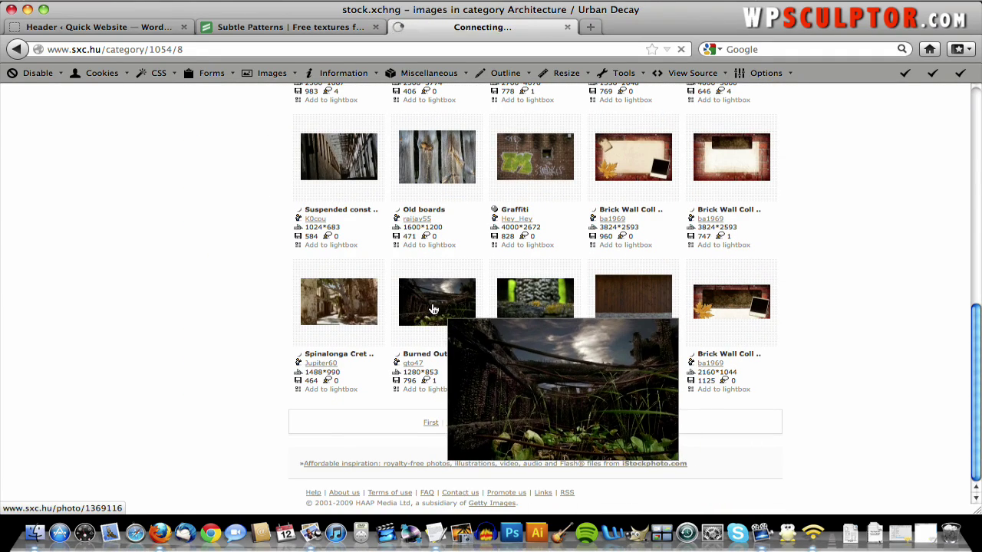
{"action": "scroll", "coordinate": [518, 253], "scroll_direction": "down", "scroll_amount": 3}
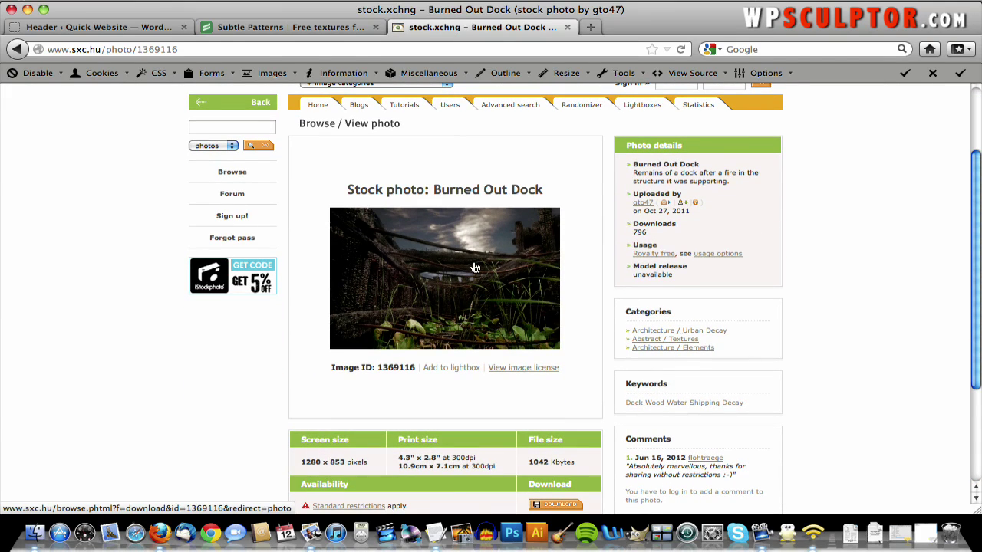
- Request the Burned Out Dock download and sign in with the account login and password
{"action": "left_click", "coordinate": [475, 268]}
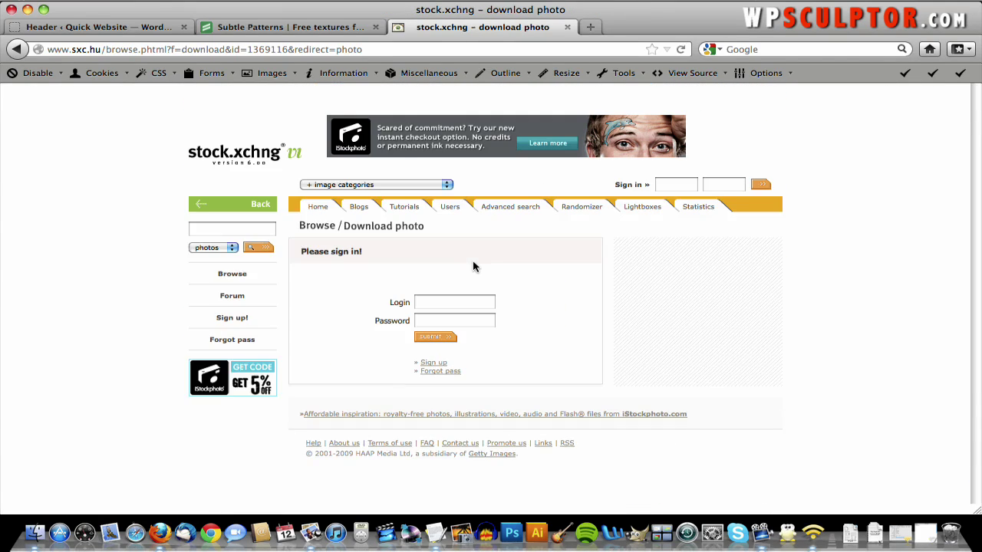
{"action": "left_click", "coordinate": [450, 304]}
{"action": "type", "text": "jac"}
{"action": "key", "text": "Down"}
{"action": "key", "text": "Tab"}
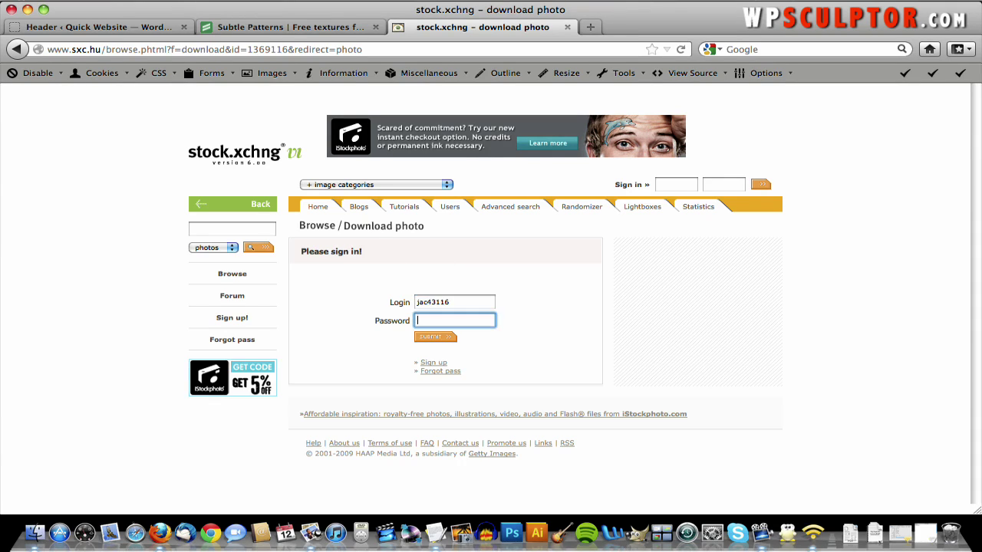
{"action": "type", "text": "••••••••"}
{"action": "key", "text": "Return"}
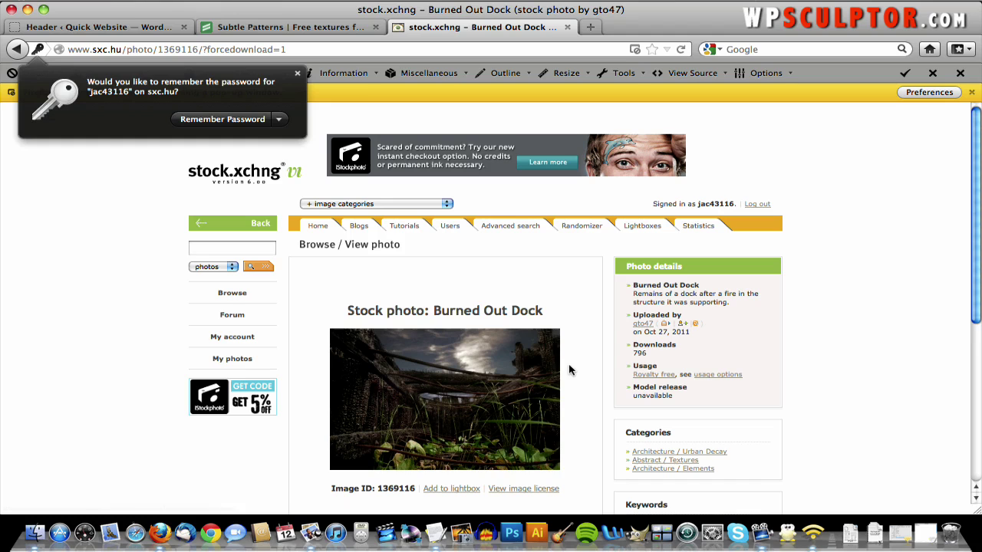
{"action": "scroll", "coordinate": [872, 332], "scroll_direction": "down", "scroll_amount": 5}
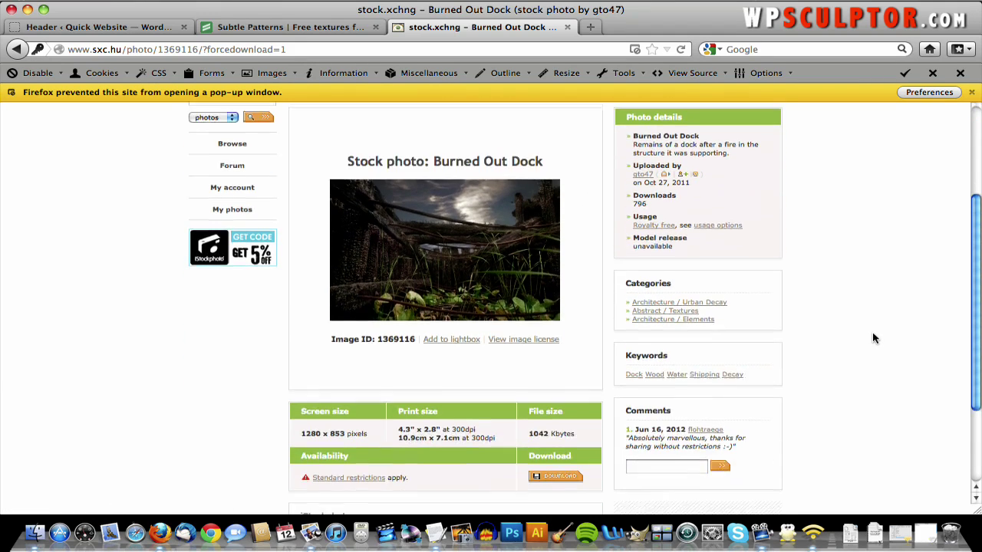
{"action": "scroll", "coordinate": [809, 291], "scroll_direction": "up", "scroll_amount": 2}
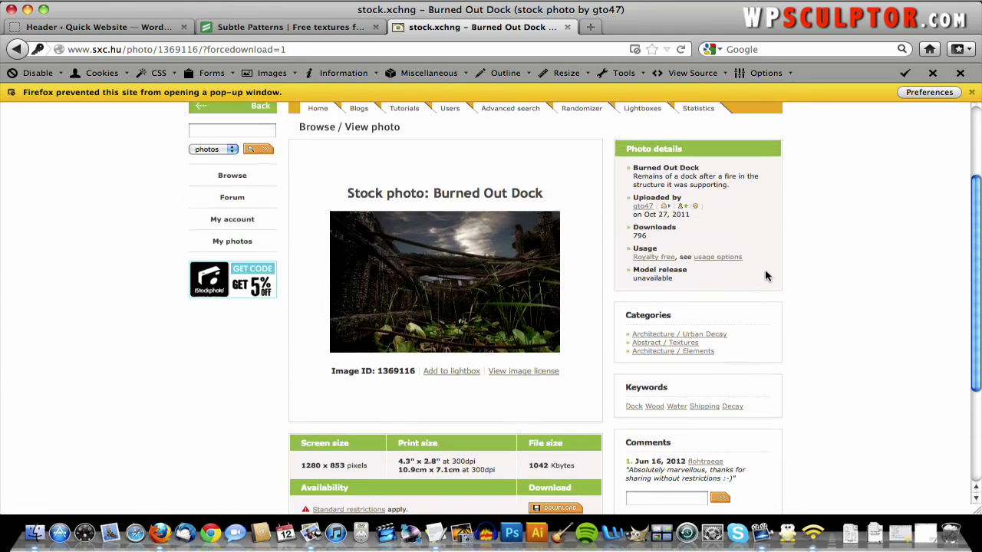
{"action": "scroll", "coordinate": [765, 277], "scroll_direction": "down", "scroll_amount": 3}
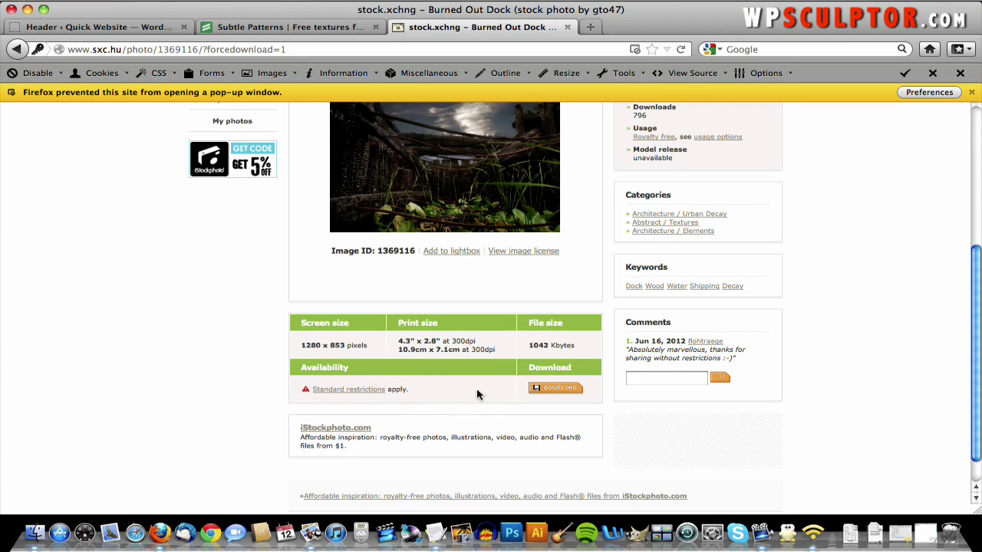
{"action": "left_click", "coordinate": [360, 393]}
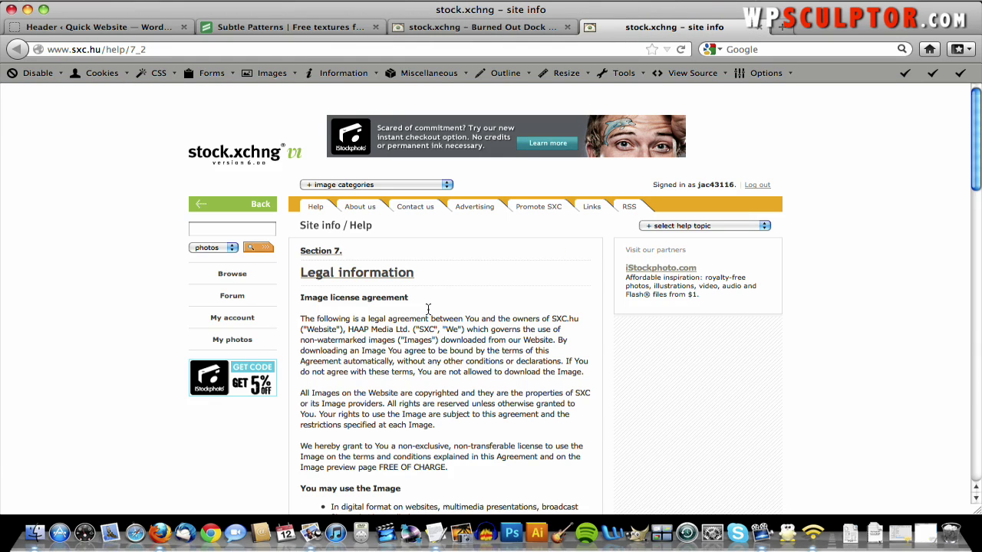
{"action": "scroll", "coordinate": [438, 281], "scroll_direction": "down", "scroll_amount": 4}
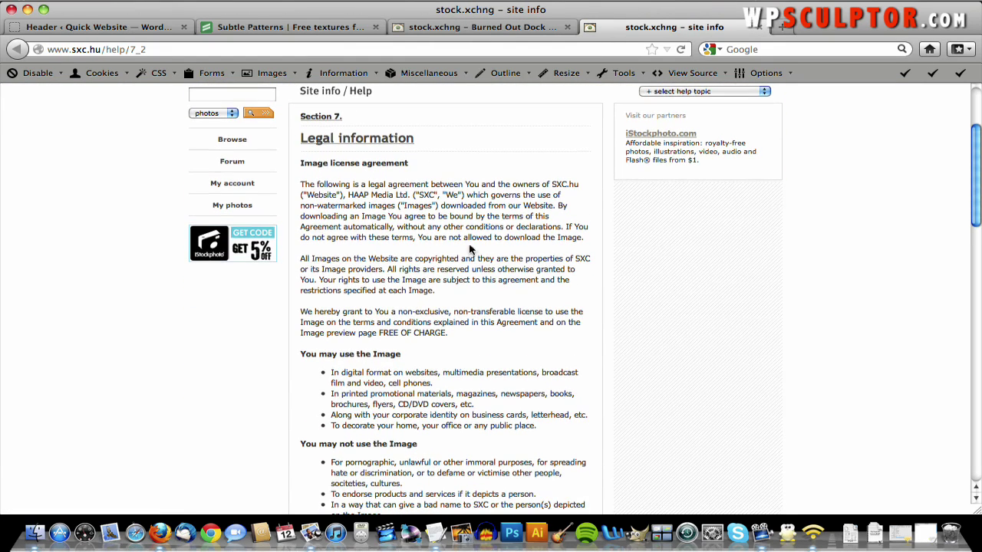
{"action": "left_click_drag", "start_coordinate": [331, 376], "coordinate": [442, 383]}
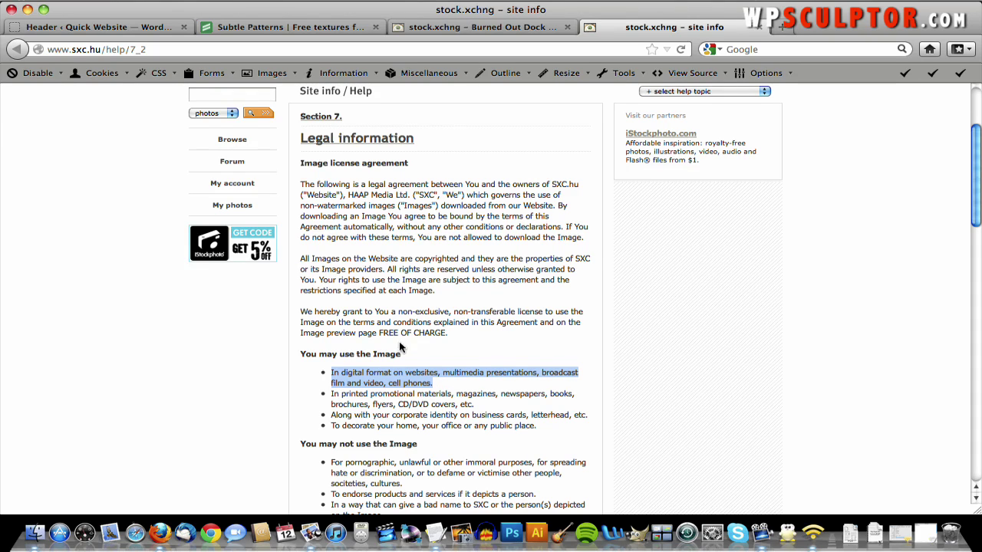
{"action": "scroll", "coordinate": [399, 348], "scroll_direction": "down", "scroll_amount": 3}
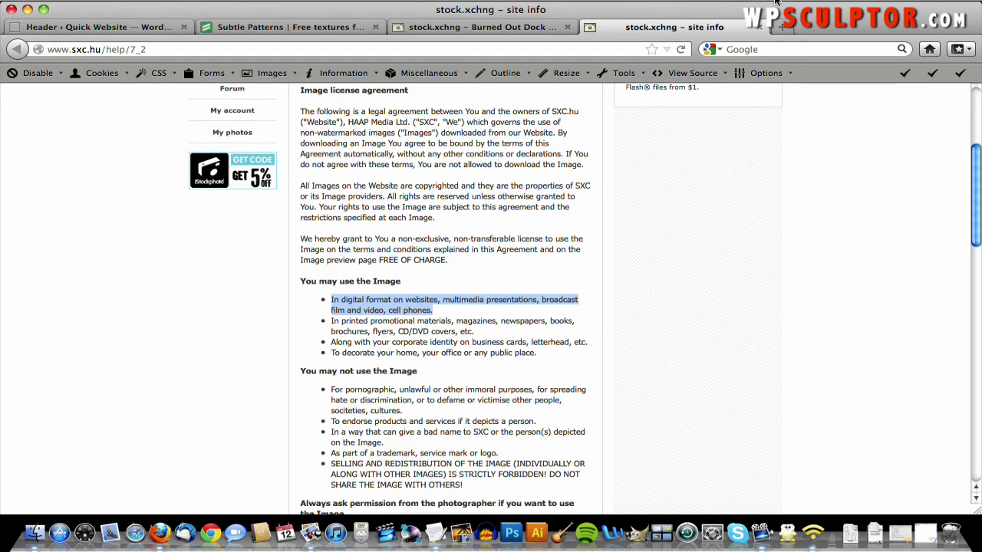
{"action": "left_click", "coordinate": [755, 28]}
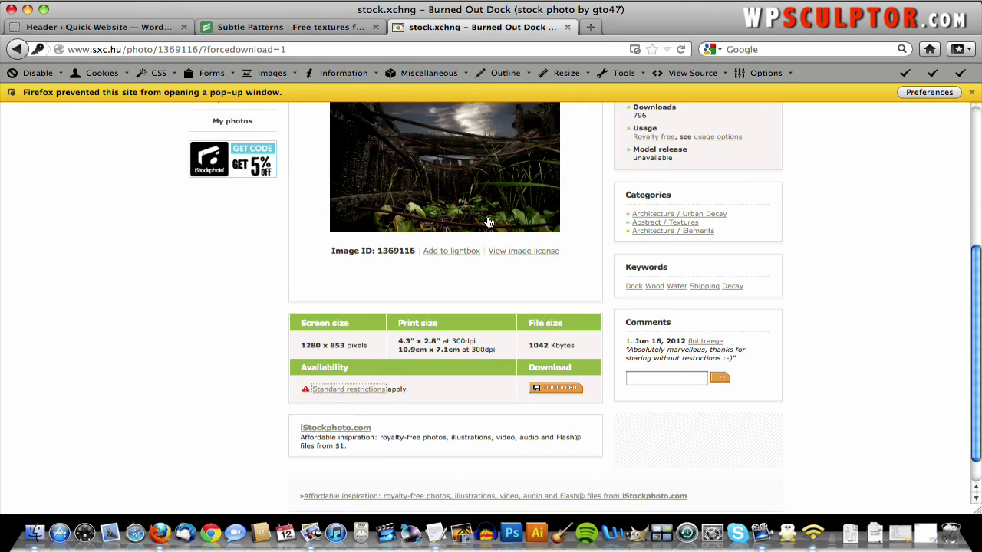
{"action": "scroll", "coordinate": [487, 221], "scroll_direction": "up", "scroll_amount": 10}
- Open the full-resolution Burned Out Dock image in a new tab from its preview
{"action": "left_click", "coordinate": [464, 373]}
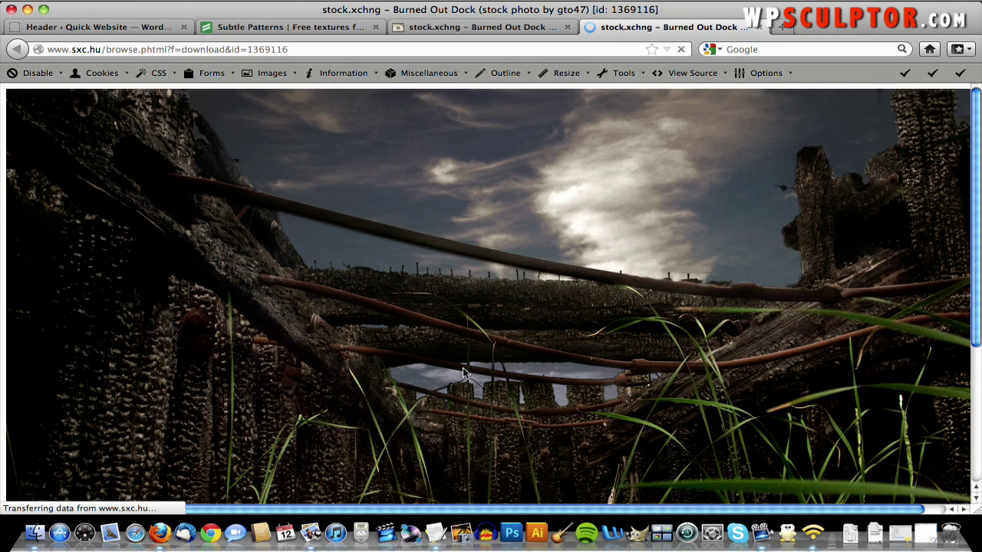
{"action": "scroll", "coordinate": [464, 373], "scroll_direction": "down", "scroll_amount": 3}
- Save the full-size photo as header_original.jpg in the Desktop's QuickWebsiteCreation.com folder
{"action": "scroll", "coordinate": [464, 374], "scroll_direction": "up", "scroll_amount": 3}
{"action": "right_click", "coordinate": [465, 378]}
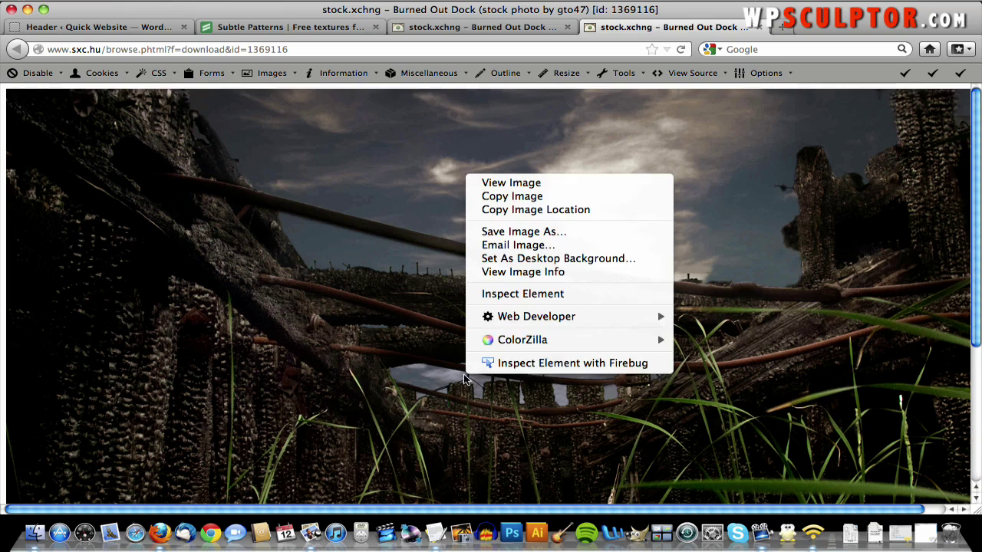
{"action": "left_click", "coordinate": [529, 232]}
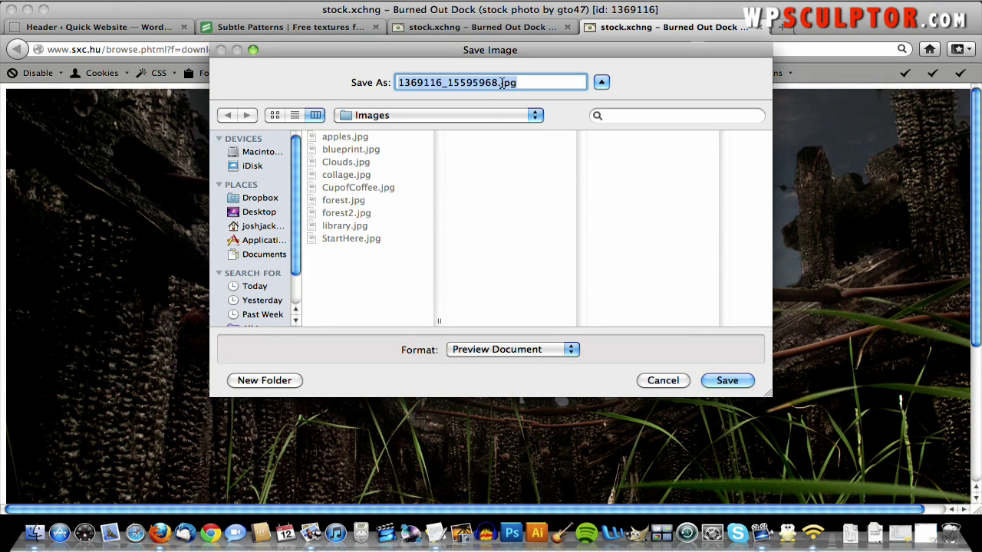
{"action": "type", "text": "head"}
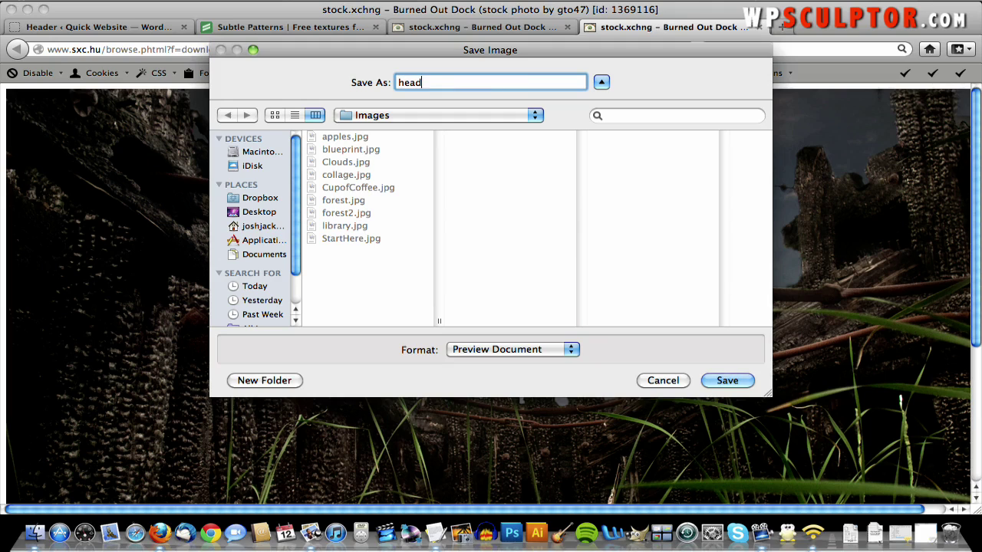
{"action": "type", "text": "er_original.jpg"}
{"action": "left_click", "coordinate": [431, 117]}
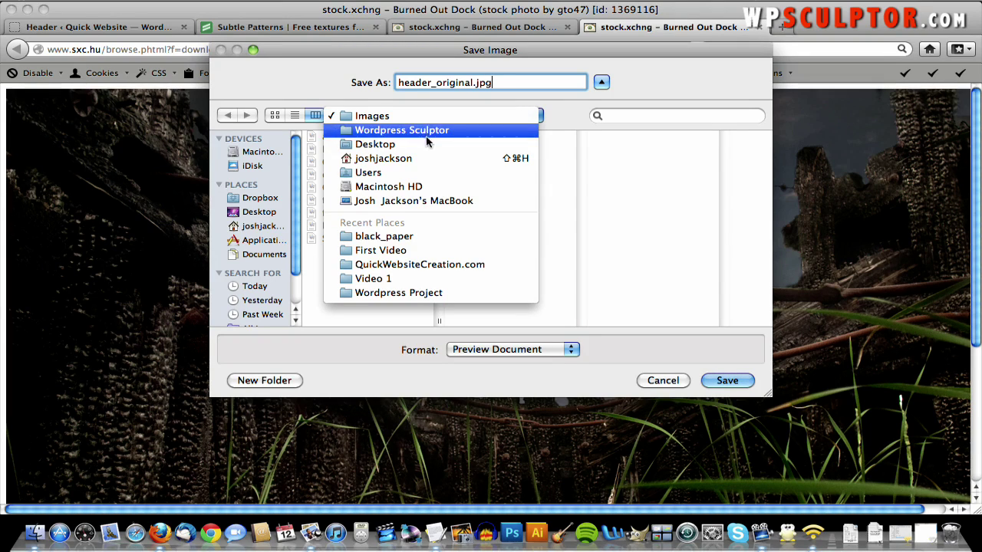
{"action": "left_click", "coordinate": [421, 148]}
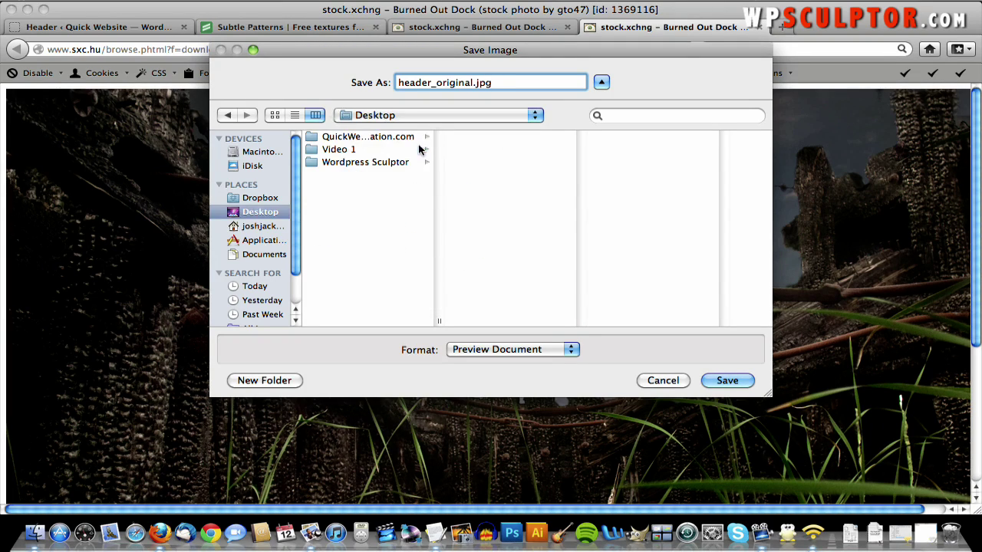
{"action": "left_click", "coordinate": [364, 138]}
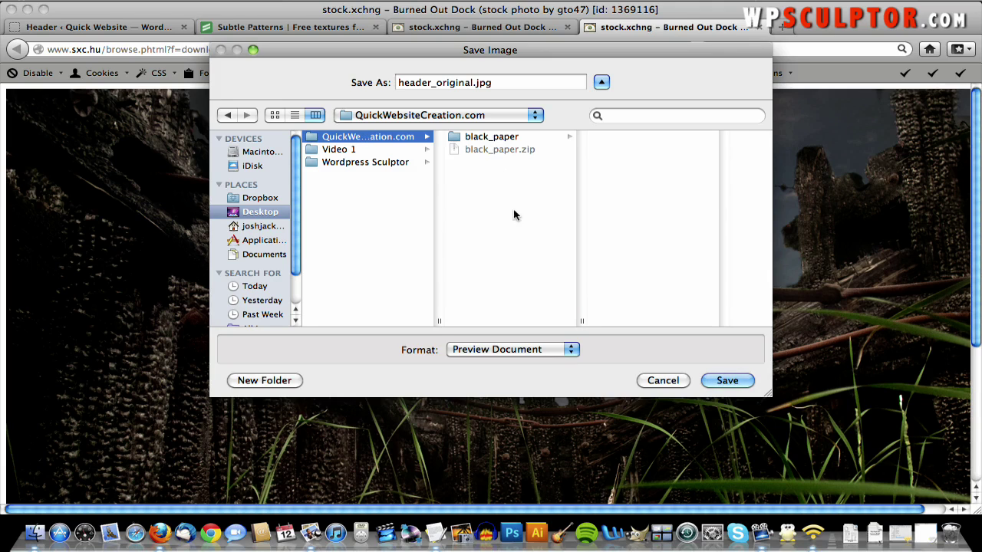
{"action": "left_click", "coordinate": [728, 380]}
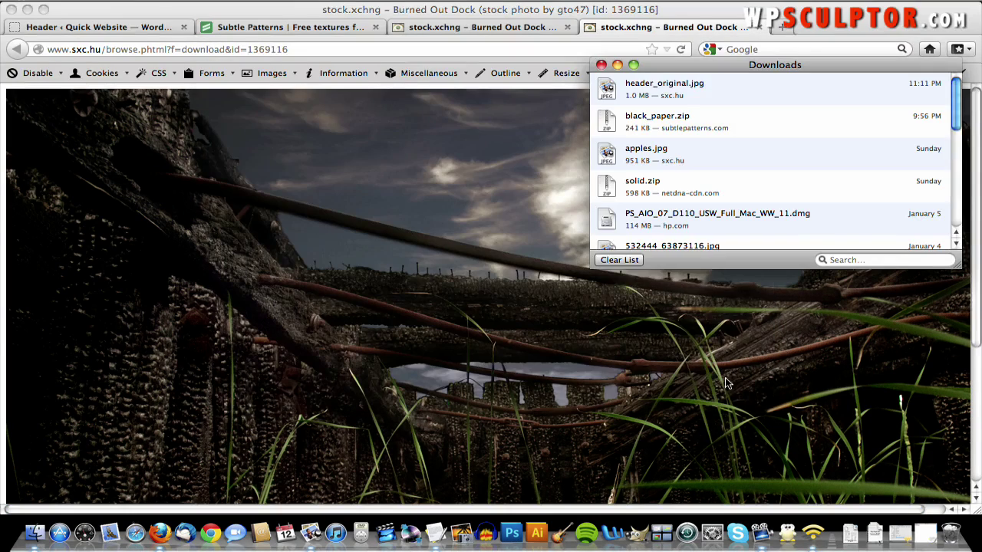
{"action": "left_click", "coordinate": [510, 320]}
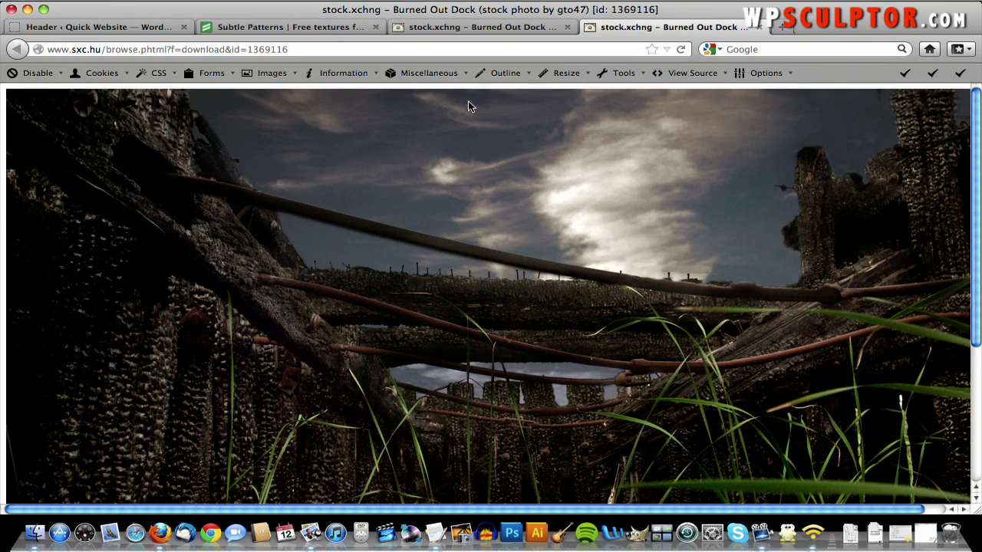
- Open a new tab, close the two stock.xchng photo tabs, and load 'pixlr'
{"action": "left_click", "coordinate": [778, 25]}
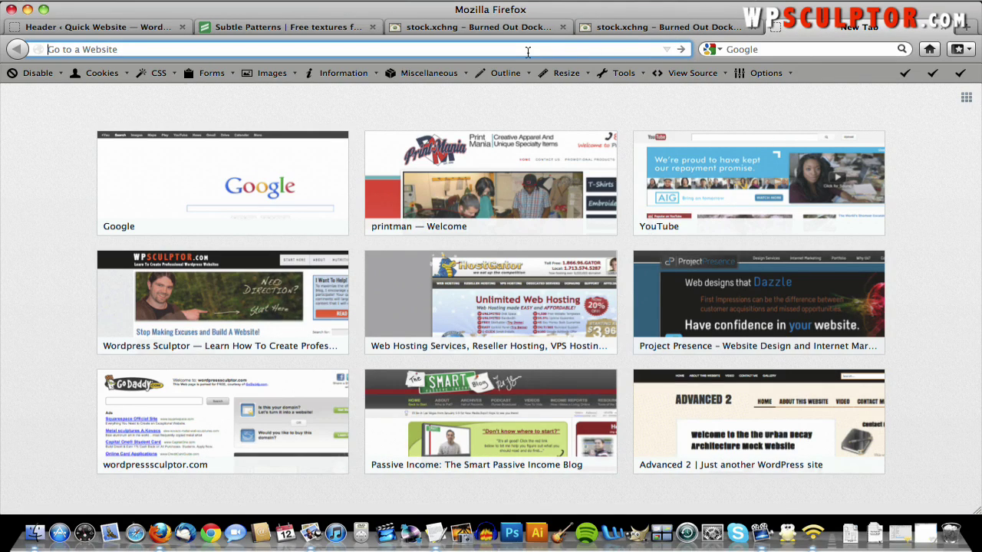
{"action": "left_click", "coordinate": [754, 27]}
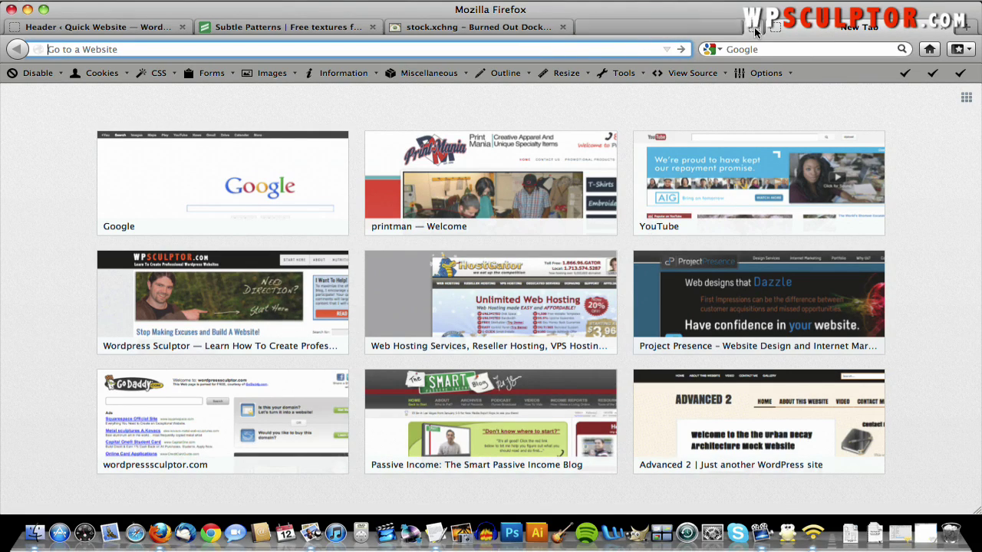
{"action": "left_click", "coordinate": [563, 28]}
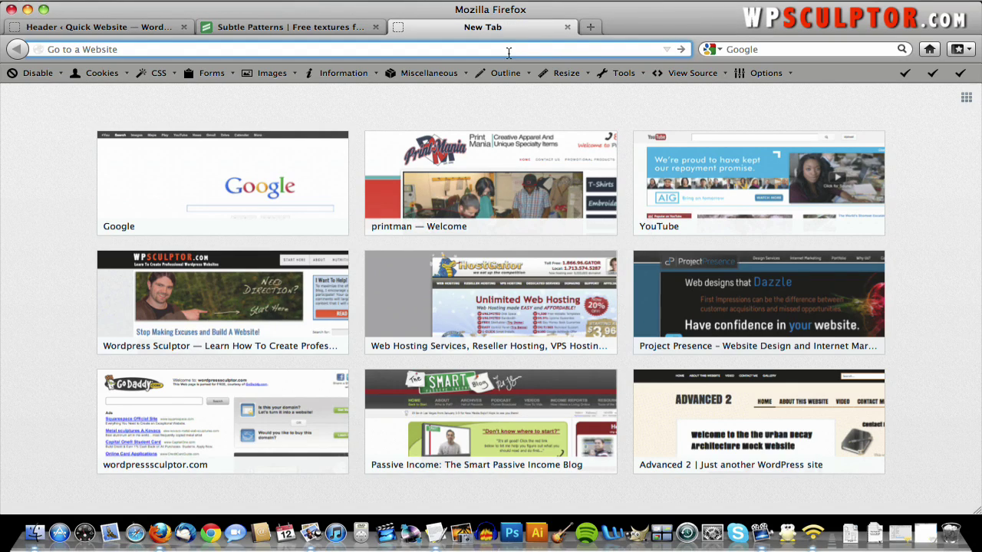
{"action": "type", "text": "pixlr.com/"}
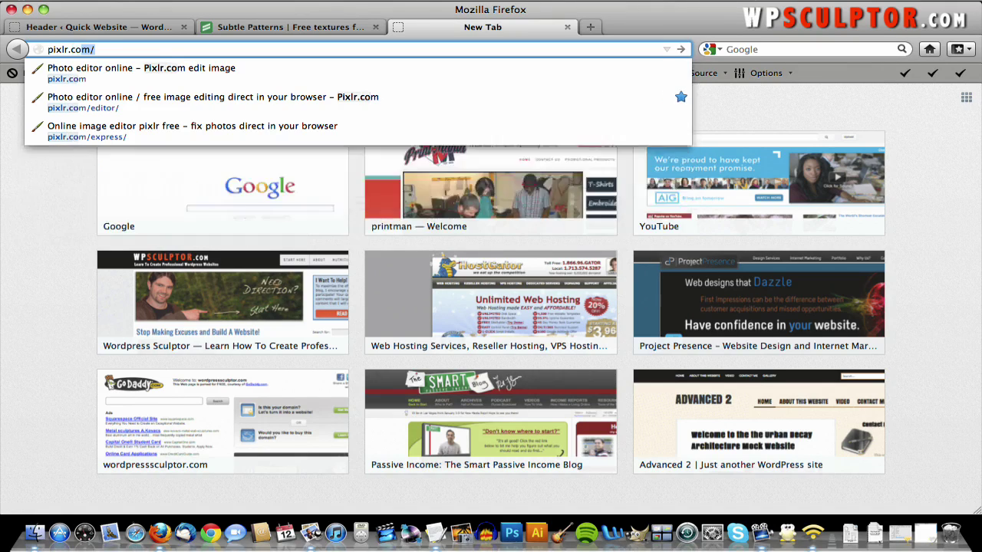
{"action": "key", "text": "Return"}
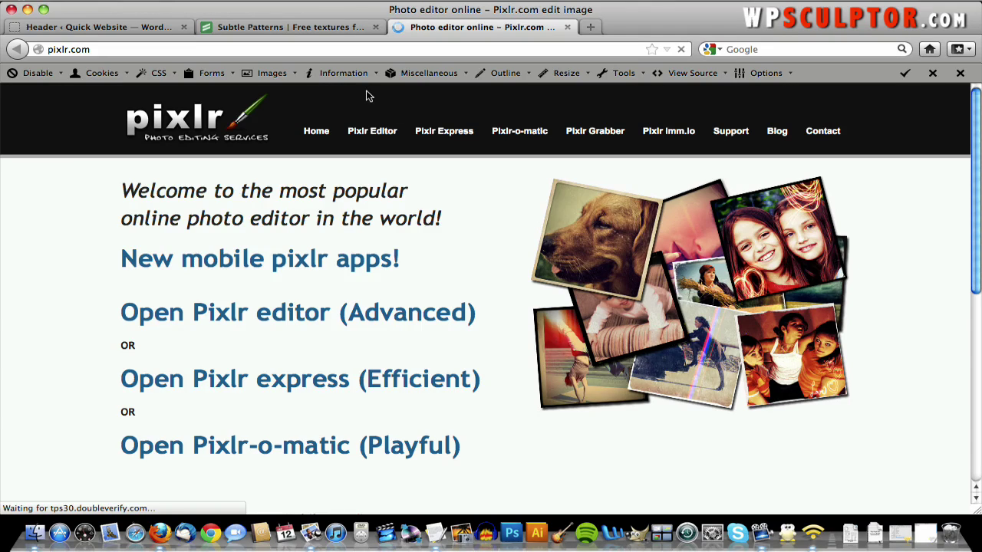
- Launch Pixlr Editor and open header_original.jpg from Desktop > QuickWebsiteCreation.com as a 1280×853 image
{"action": "left_click", "coordinate": [373, 133]}
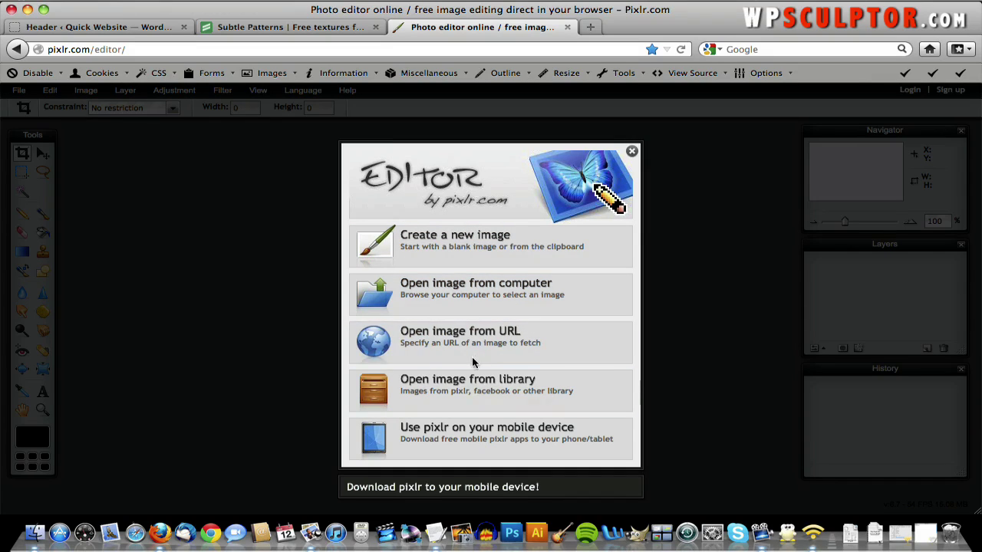
{"action": "left_click", "coordinate": [441, 285]}
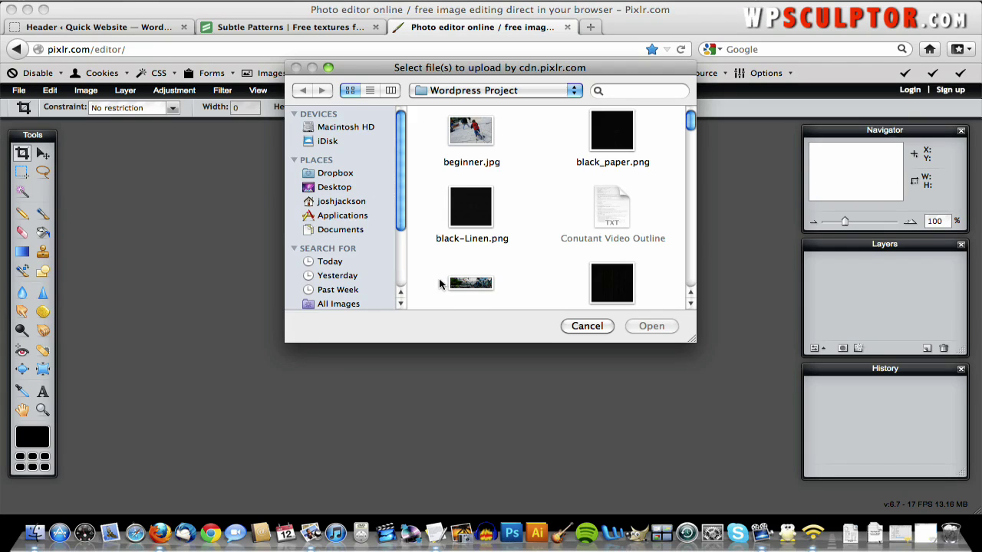
{"action": "left_click", "coordinate": [488, 92]}
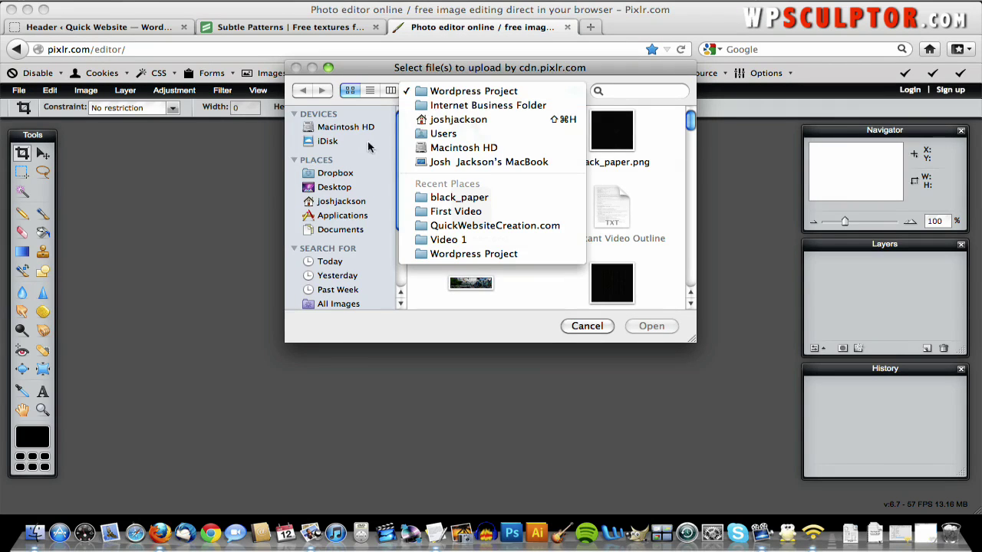
{"action": "left_click", "coordinate": [347, 187]}
{"action": "left_click", "coordinate": [338, 187]}
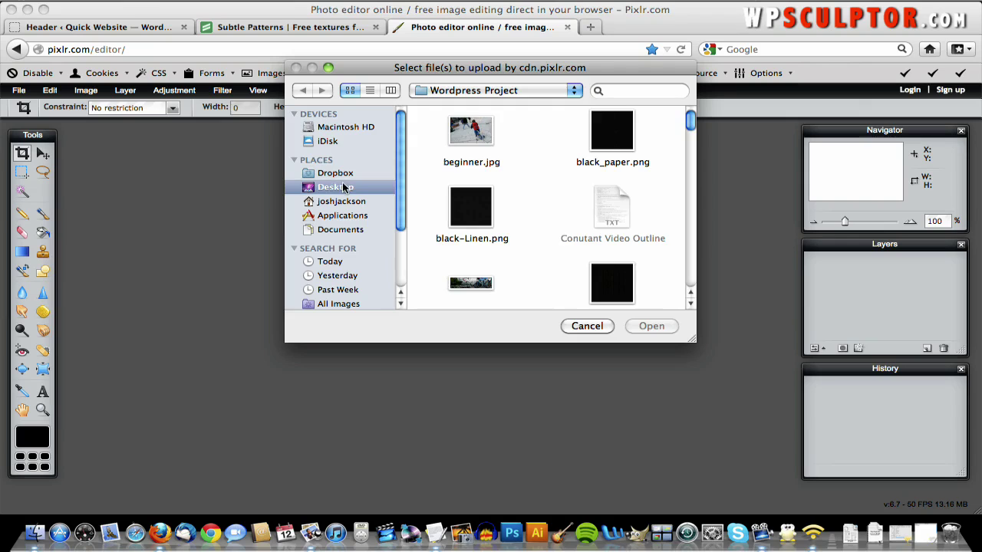
{"action": "left_click", "coordinate": [468, 131]}
{"action": "double_click", "coordinate": [468, 131]}
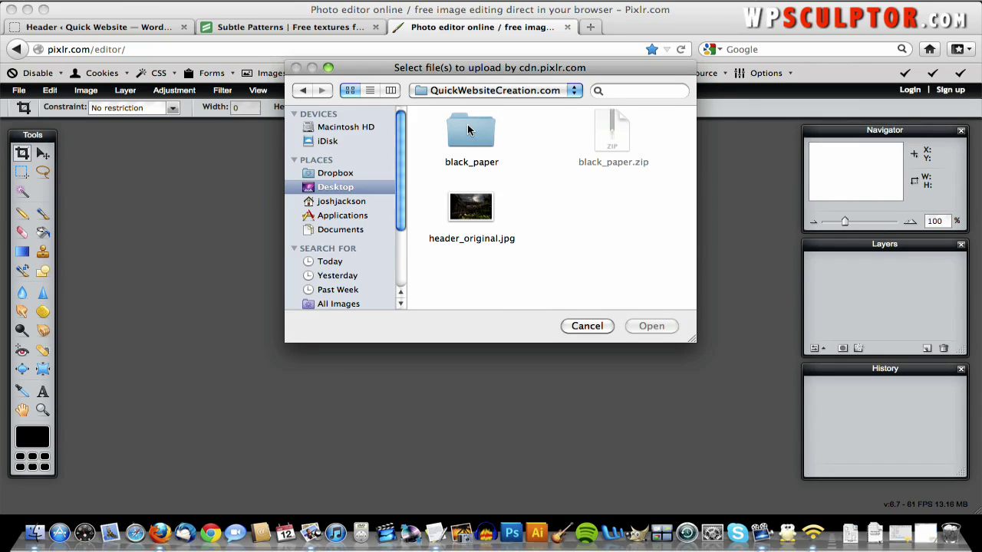
{"action": "double_click", "coordinate": [471, 219]}
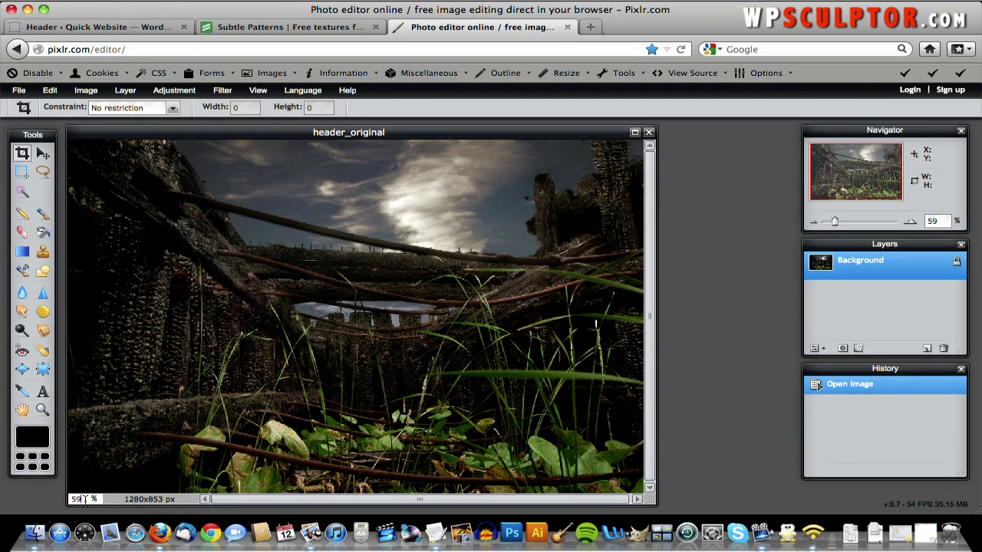
- View the photo at 100% in an enlarged window after checking WordPress's 960×250 header size
{"action": "double_click", "coordinate": [77, 500]}
{"action": "type", "text": "100"}
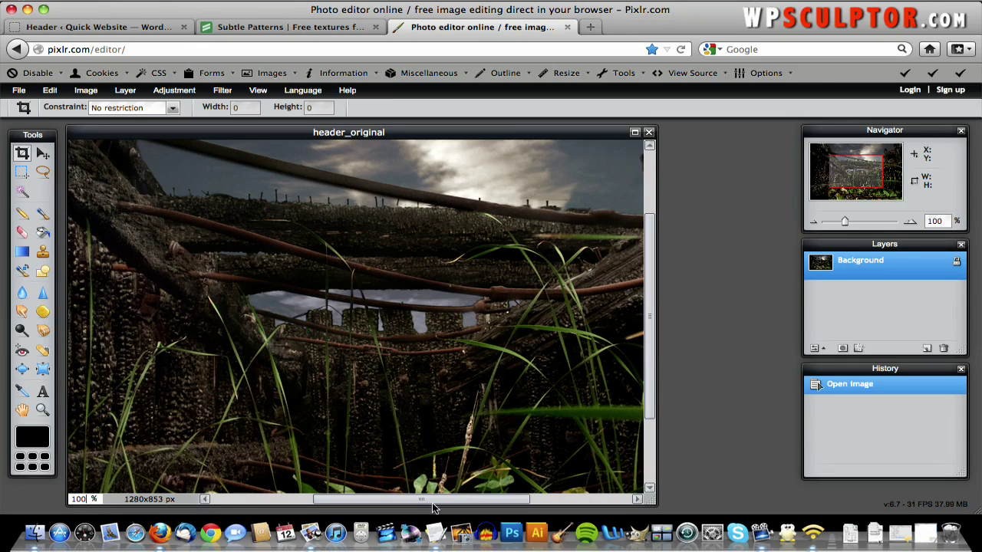
{"action": "left_click_drag", "start_coordinate": [434, 504], "coordinate": [576, 489]}
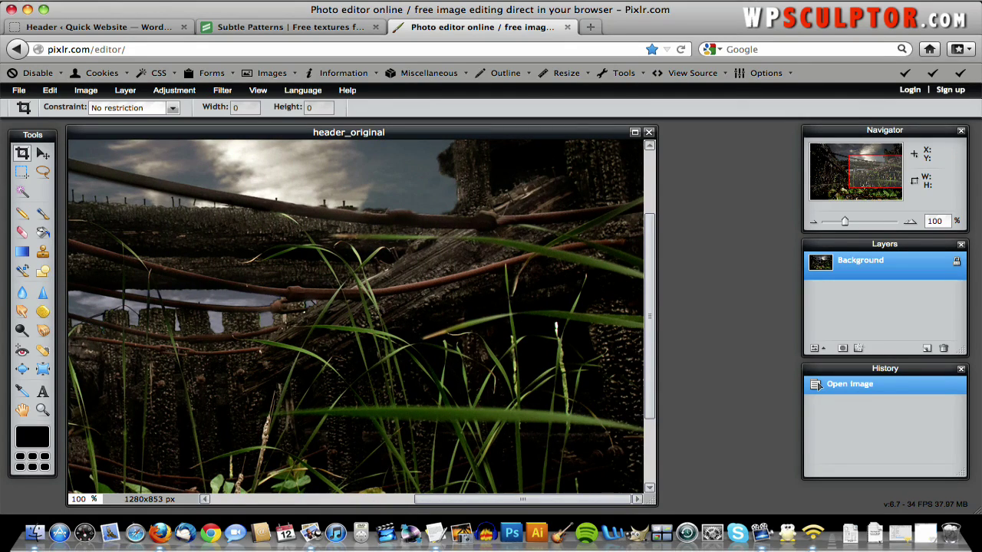
{"action": "mouse_move", "coordinate": [652, 499]}
{"action": "left_mouse_down"}
{"action": "mouse_move", "coordinate": [945, 495]}
{"action": "mouse_move", "coordinate": [736, 491]}
{"action": "mouse_move", "coordinate": [672, 458]}
{"action": "mouse_move", "coordinate": [644, 485]}
{"action": "mouse_move", "coordinate": [653, 502]}
{"action": "left_mouse_up"}
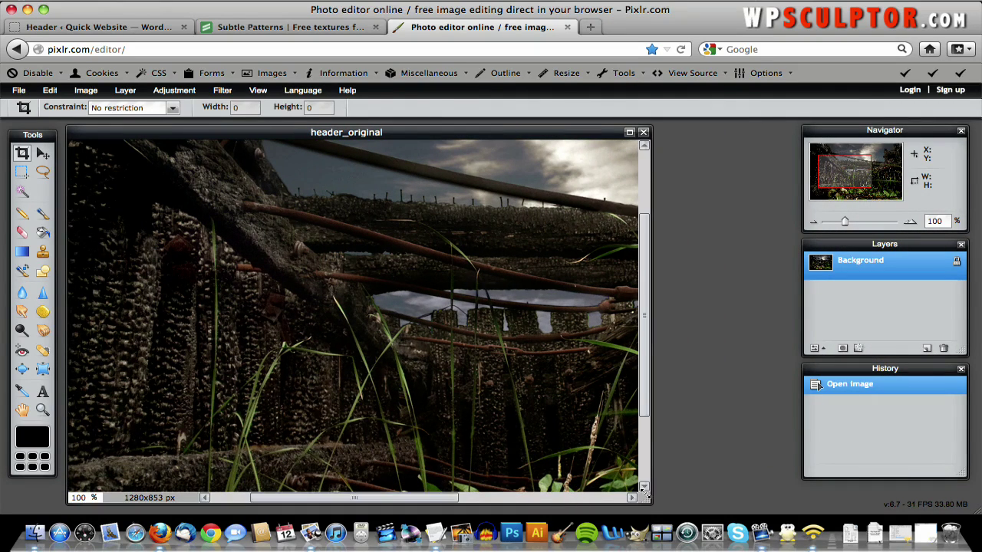
{"action": "left_click", "coordinate": [74, 27]}
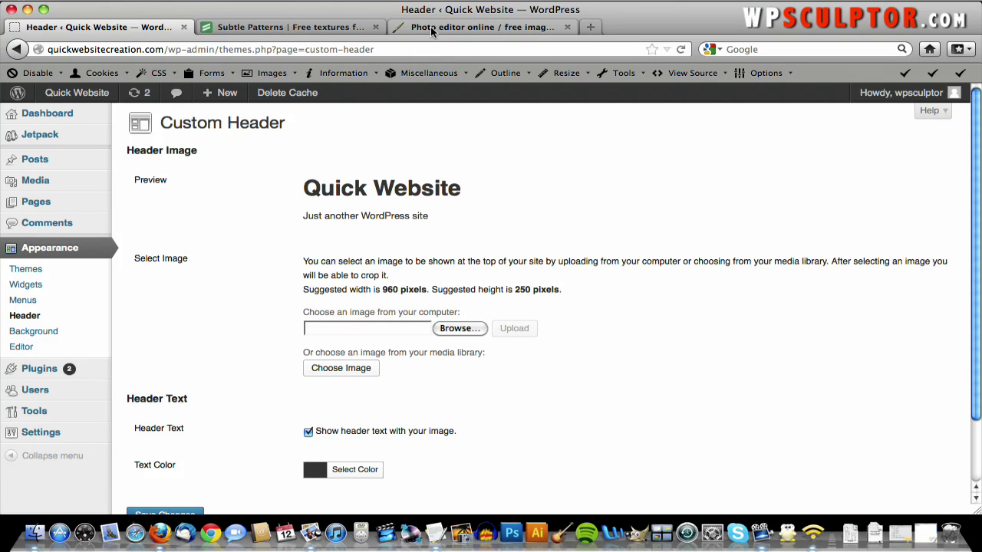
{"action": "left_click", "coordinate": [432, 28]}
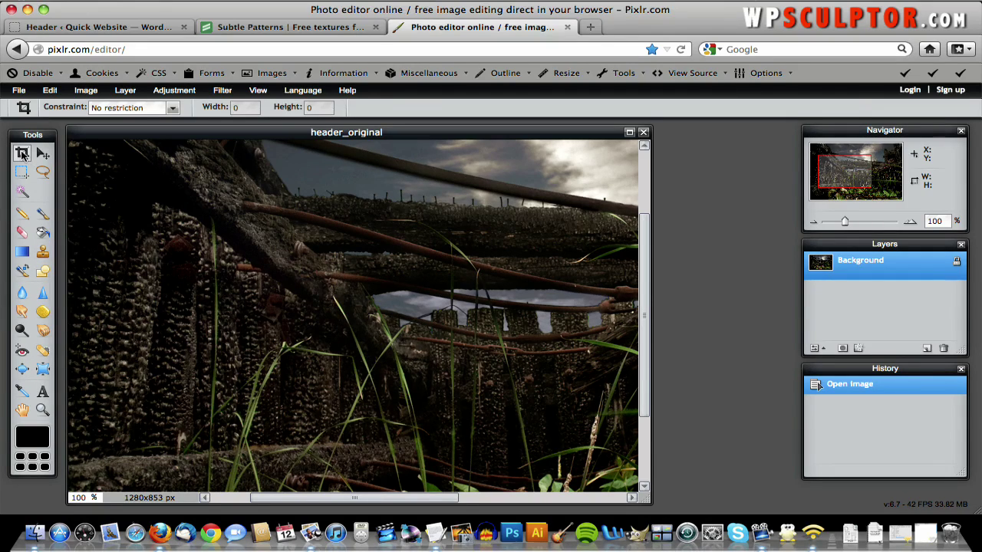
- Constrain the Crop tool to an output size of 960 × 250 pixels
{"action": "left_click", "coordinate": [155, 108]}
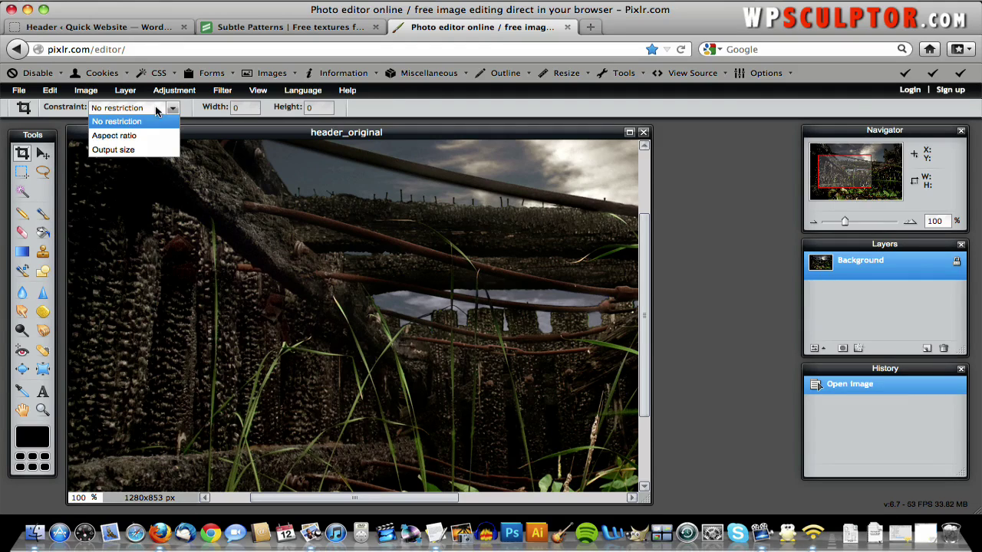
{"action": "left_click", "coordinate": [150, 150]}
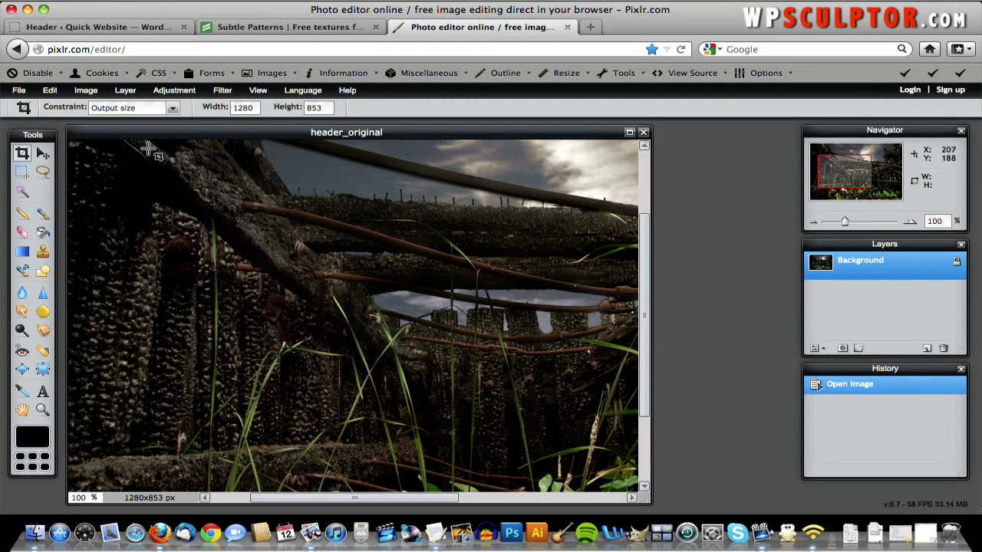
{"action": "double_click", "coordinate": [250, 108]}
{"action": "type", "text": "9"}
- Zoom the view to 59% so the whole photo is visible
{"action": "type", "text": "50"}
{"action": "key", "text": "BackSpace"}
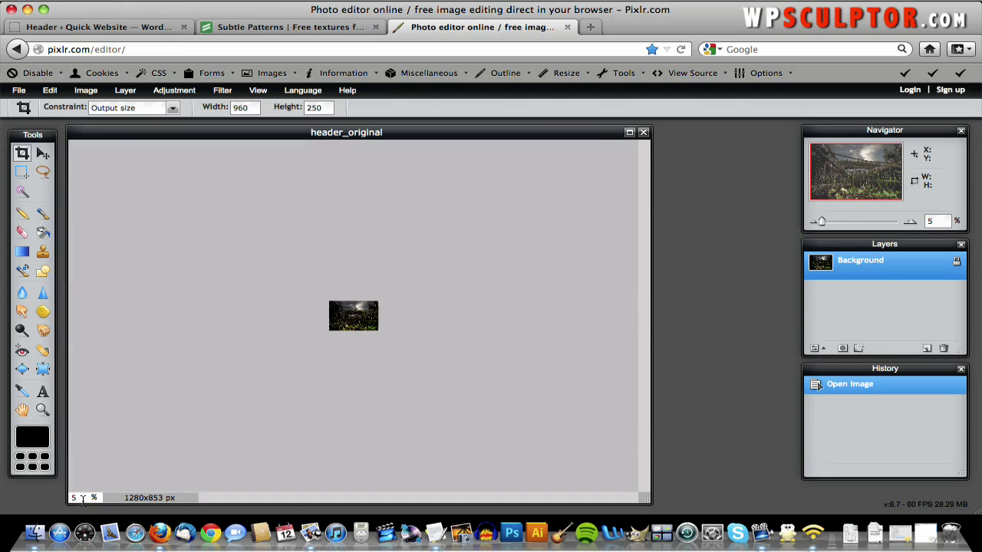
{"action": "type", "text": "9"}
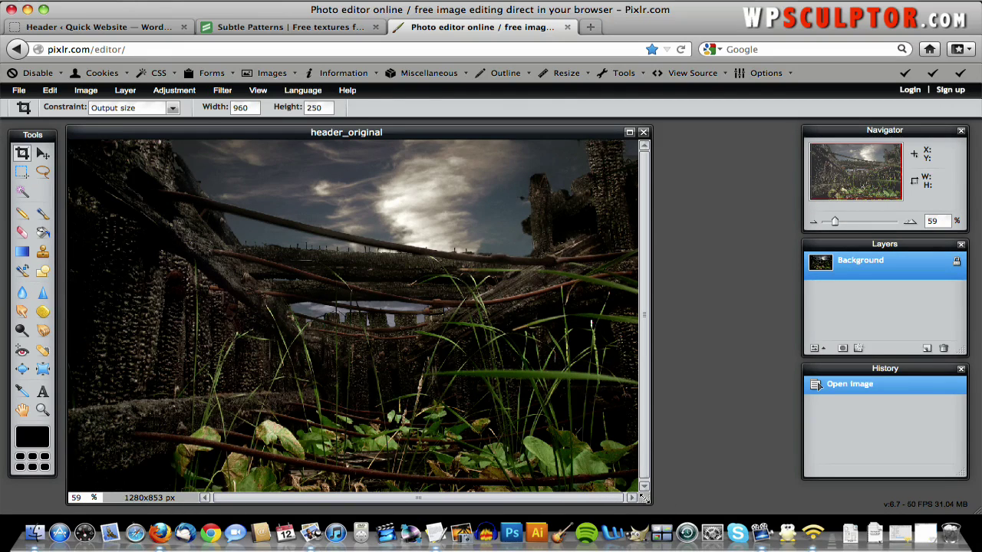
- Draw a crop box across the photo, shift it to the middle band over the dock and grass, and apply it
{"action": "left_click_drag", "start_coordinate": [644, 497], "coordinate": [733, 509]}
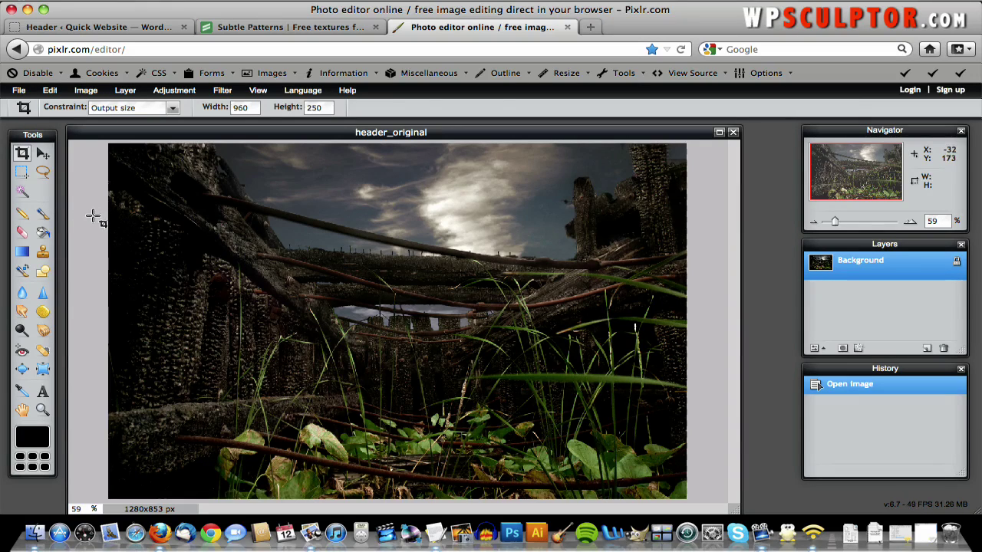
{"action": "left_click_drag", "start_coordinate": [92, 217], "coordinate": [114, 237]}
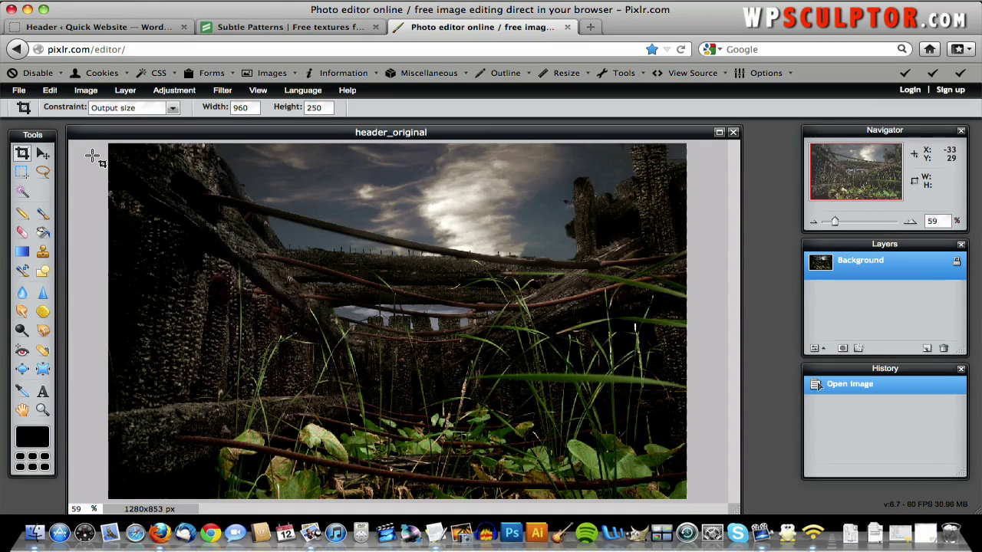
{"action": "left_click_drag", "start_coordinate": [92, 155], "coordinate": [696, 416]}
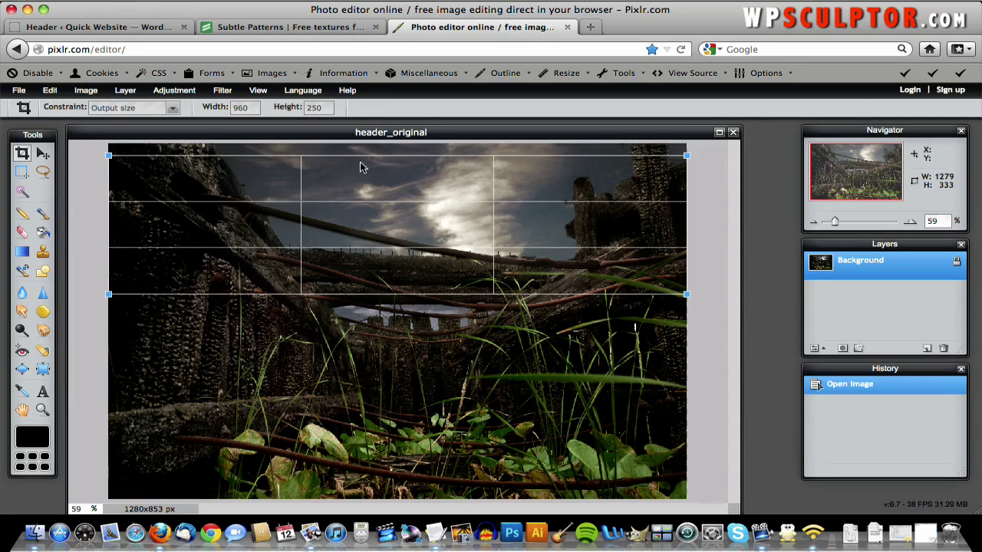
{"action": "left_click_drag", "start_coordinate": [362, 173], "coordinate": [411, 286]}
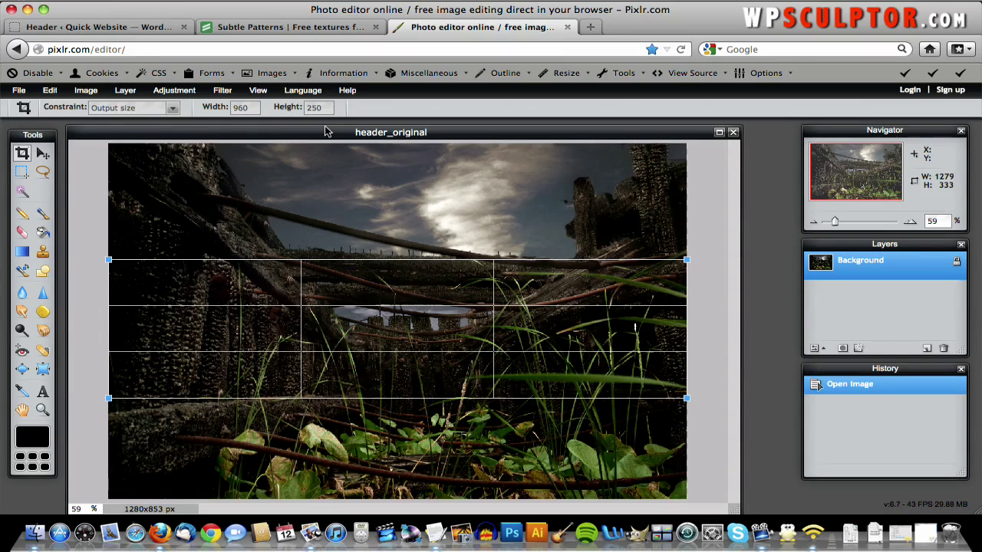
{"action": "key", "text": "Return"}
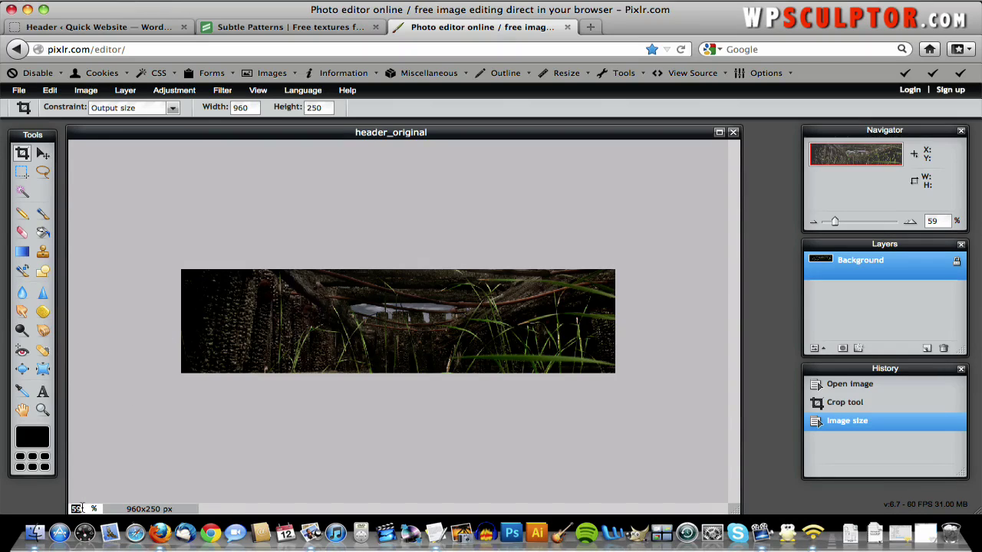
- Zoom the cropped 960×250 strip through 100% and 60% to settle at 90%, widening the window
{"action": "type", "text": "100"}
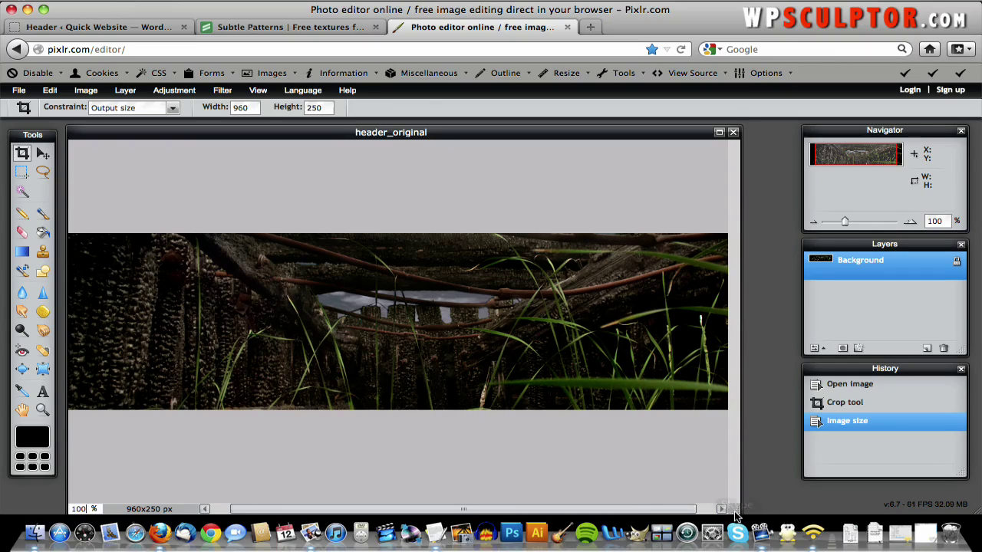
{"action": "left_click_drag", "start_coordinate": [734, 509], "coordinate": [795, 504]}
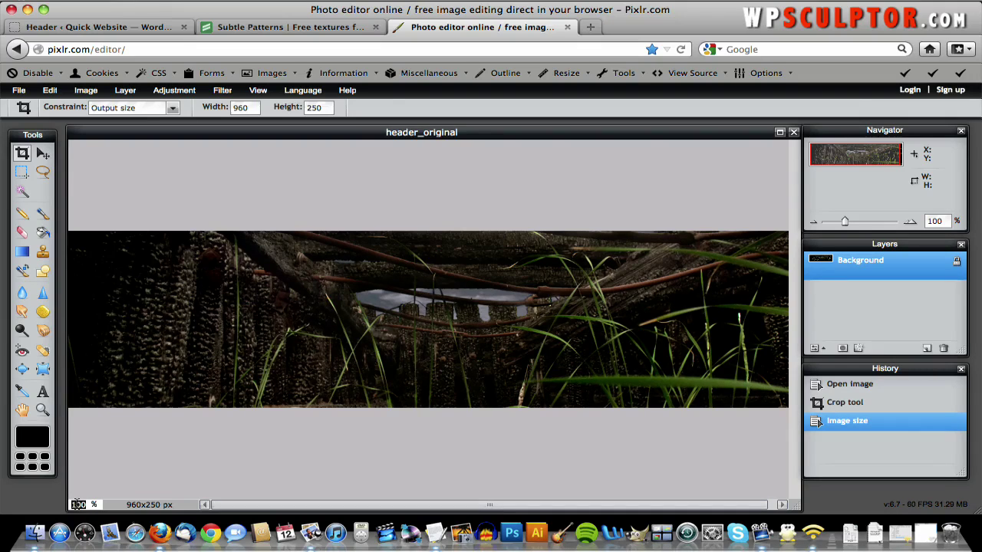
{"action": "type", "text": "60"}
{"action": "key", "text": "Return"}
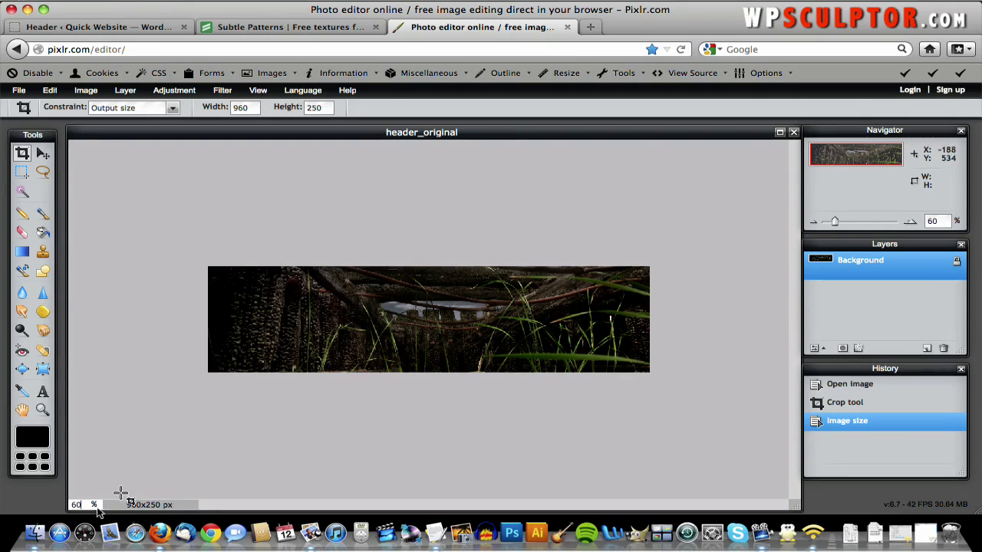
{"action": "type", "text": "90"}
{"action": "key", "text": "Return"}
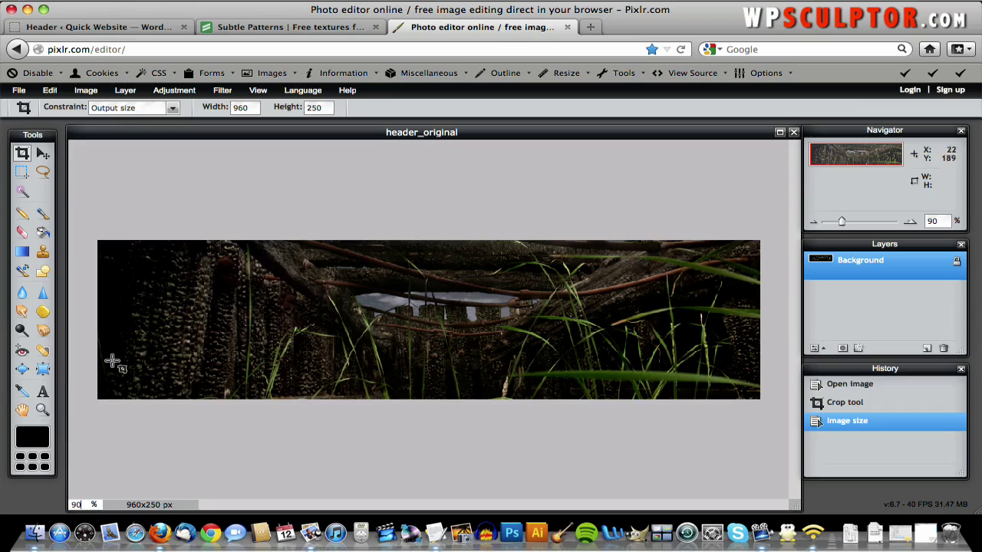
{"action": "left_click", "coordinate": [43, 392]}
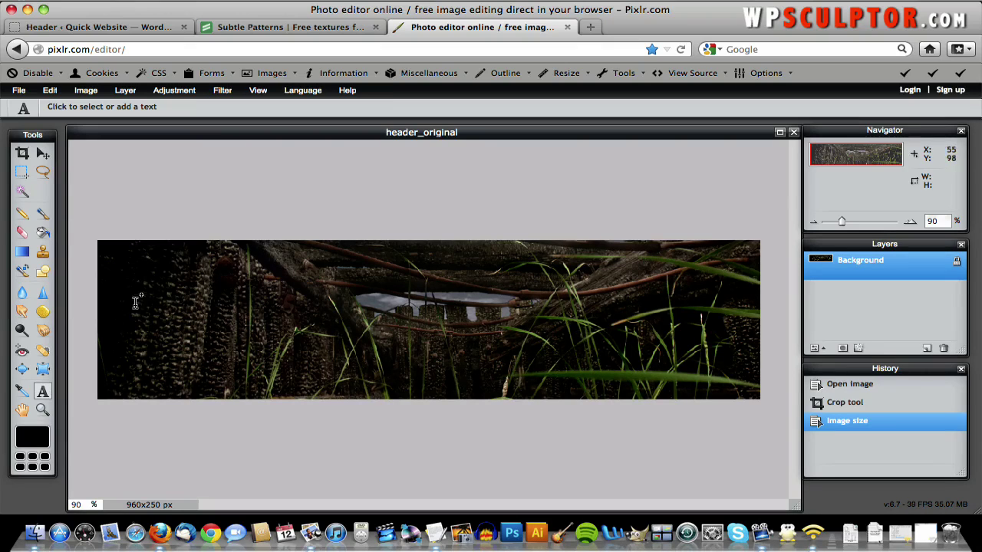
- Start a text layer reading 'Urban Decay' and set its colour to white (ffffff)
{"action": "left_click", "coordinate": [302, 285]}
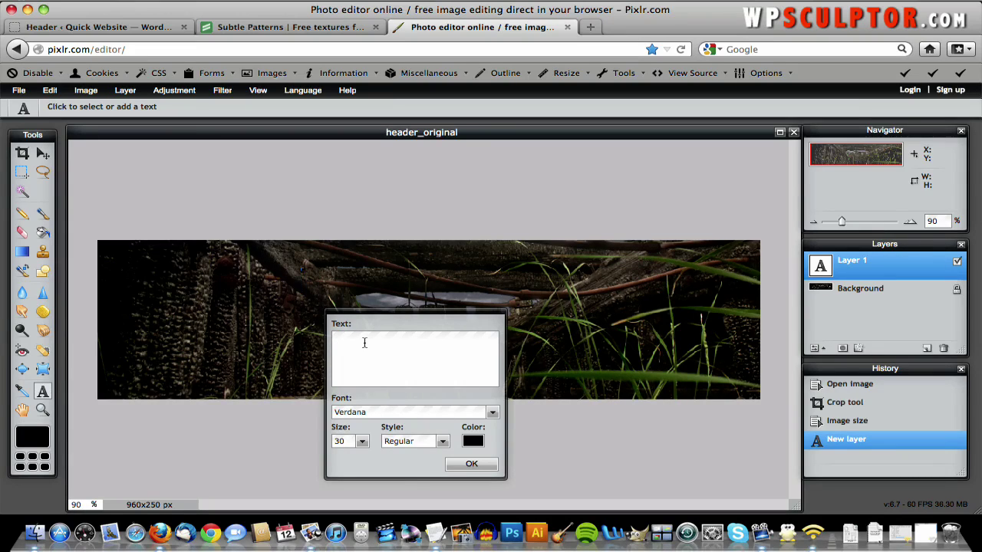
{"action": "type", "text": "Urban Decay"}
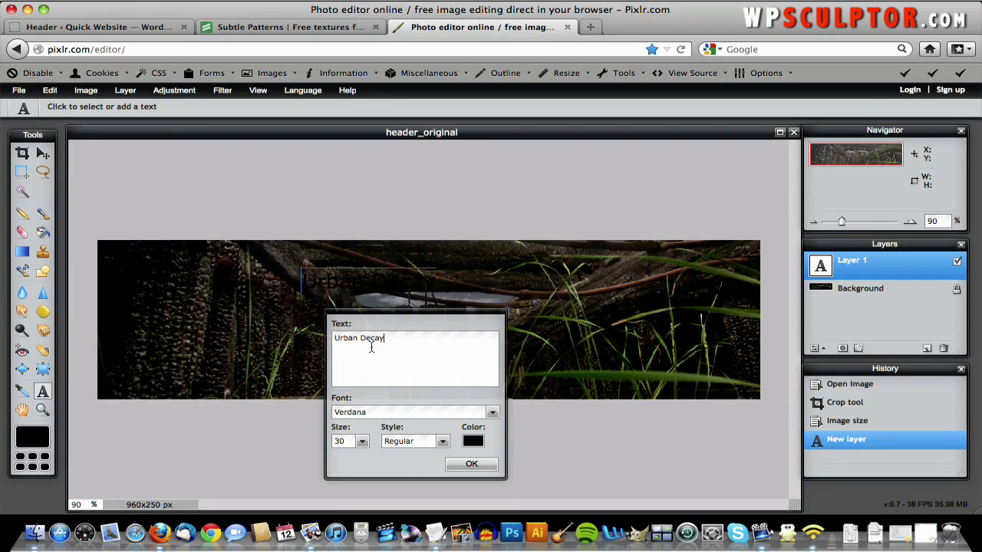
{"action": "left_click", "coordinate": [472, 442]}
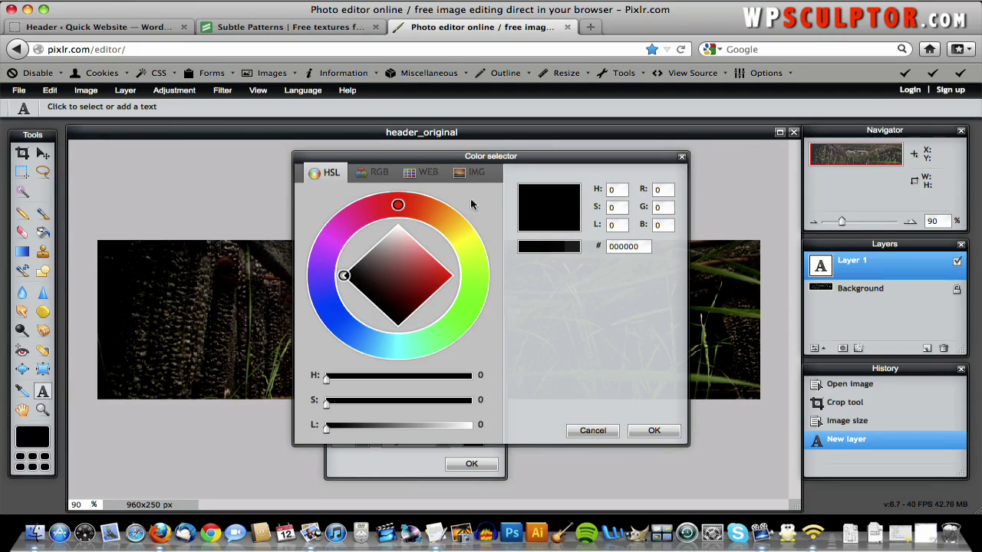
{"action": "left_click_drag", "start_coordinate": [390, 268], "coordinate": [400, 216]}
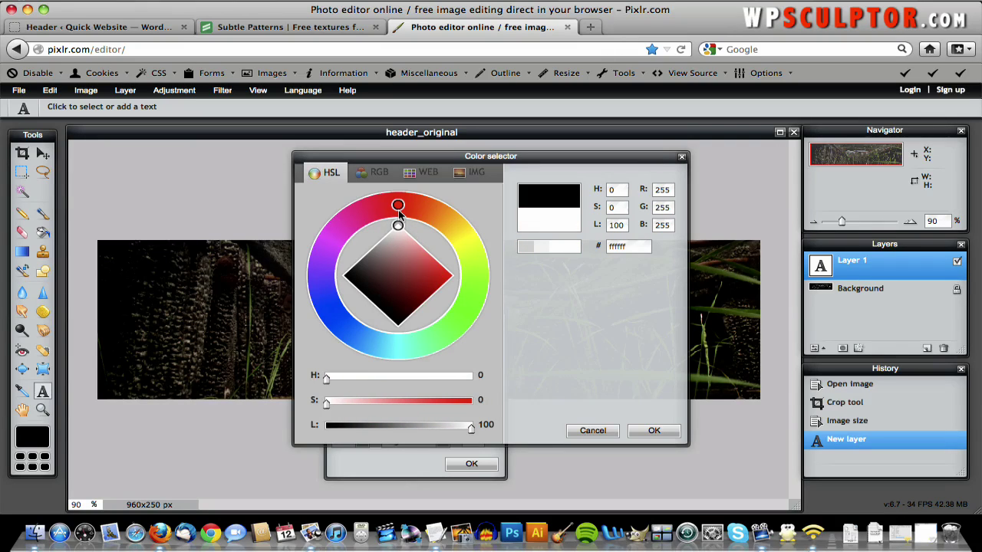
{"action": "left_click_drag", "start_coordinate": [396, 271], "coordinate": [440, 292]}
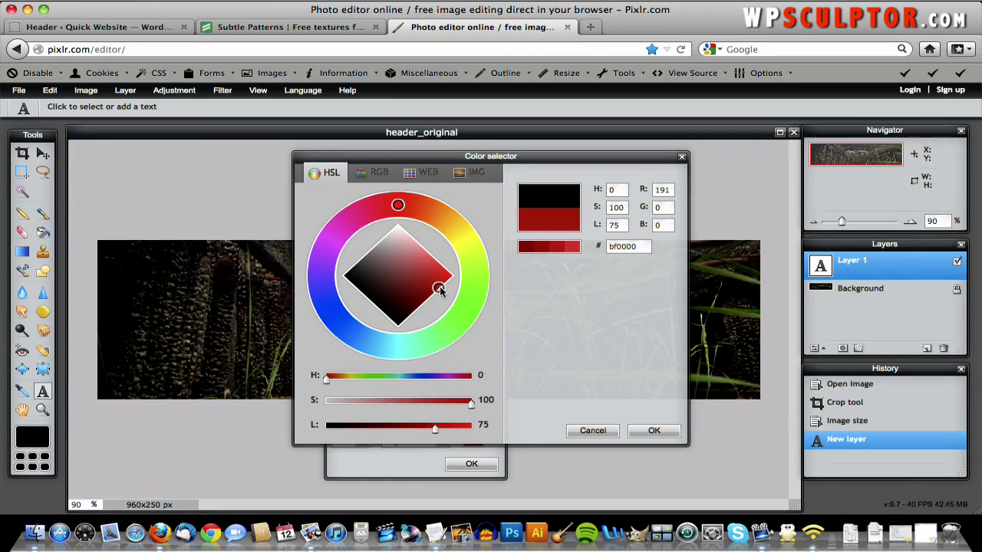
{"action": "mouse_move", "coordinate": [401, 209]}
{"action": "left_mouse_down"}
{"action": "mouse_move", "coordinate": [452, 225]}
{"action": "mouse_move", "coordinate": [474, 266]}
{"action": "mouse_move", "coordinate": [455, 311]}
{"action": "mouse_move", "coordinate": [439, 215]}
{"action": "left_mouse_up"}
{"action": "mouse_move", "coordinate": [483, 265]}
{"action": "left_mouse_down"}
{"action": "mouse_move", "coordinate": [465, 309]}
{"action": "mouse_move", "coordinate": [388, 188]}
{"action": "left_mouse_up"}
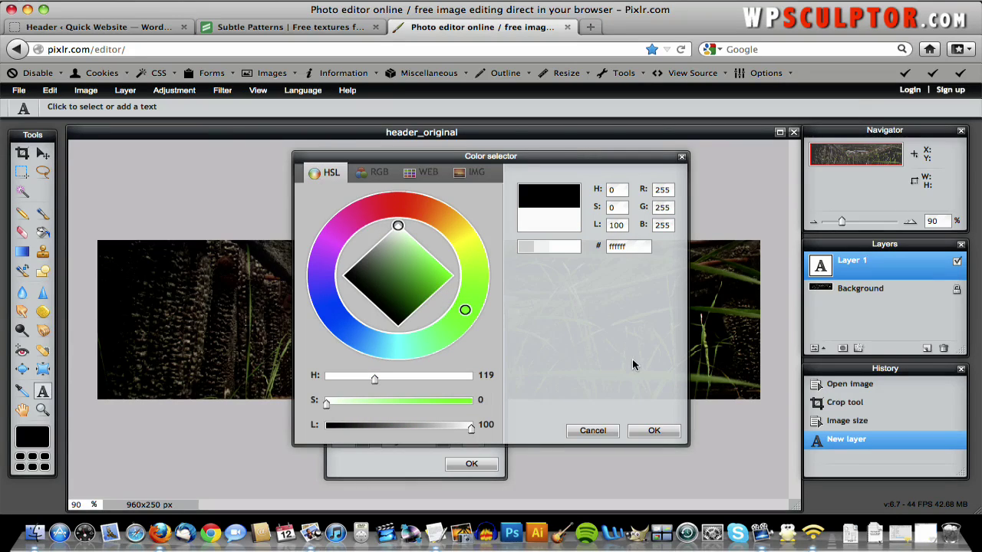
{"action": "left_click", "coordinate": [652, 432]}
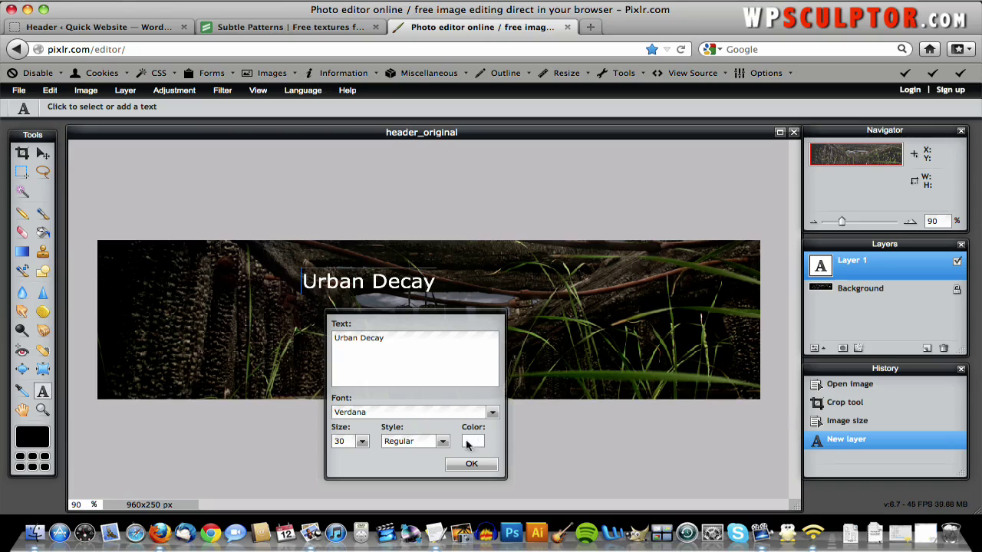
- Set the text font to BlairMdITC TT Medium at size 36 and confirm the layer
{"action": "left_click", "coordinate": [451, 414]}
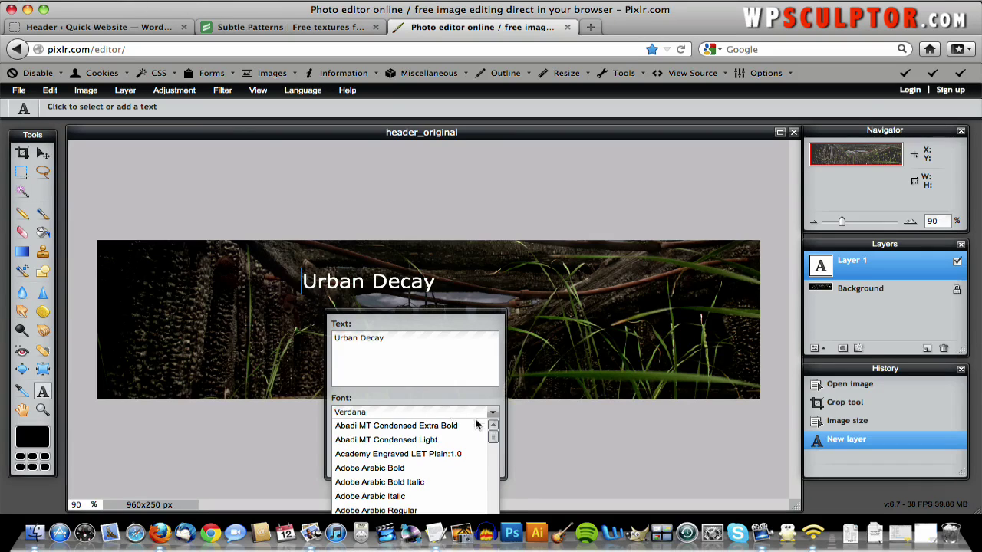
{"action": "left_click_drag", "start_coordinate": [494, 432], "coordinate": [492, 454]}
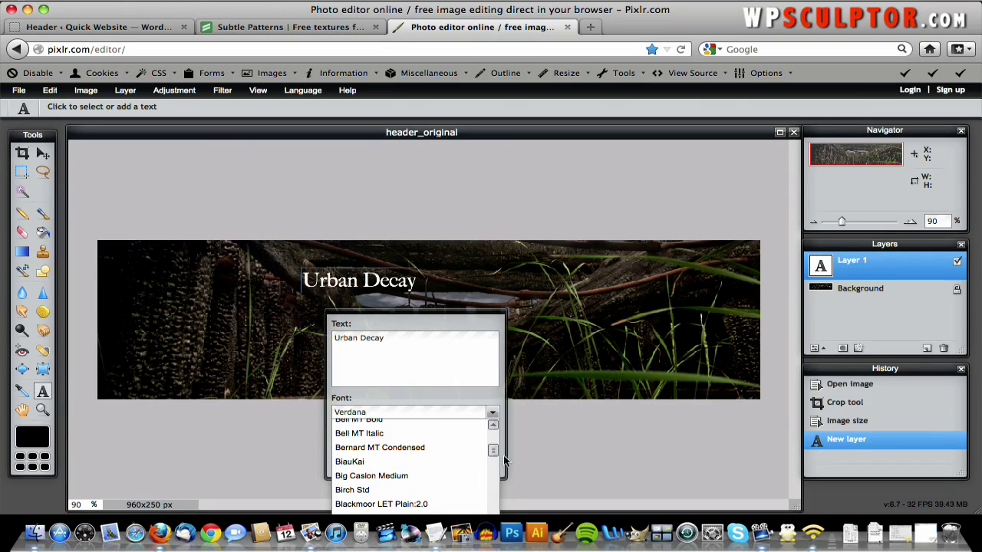
{"action": "left_click_drag", "start_coordinate": [496, 451], "coordinate": [495, 454]}
{"action": "scroll", "coordinate": [496, 451], "scroll_direction": "down", "scroll_amount": 2}
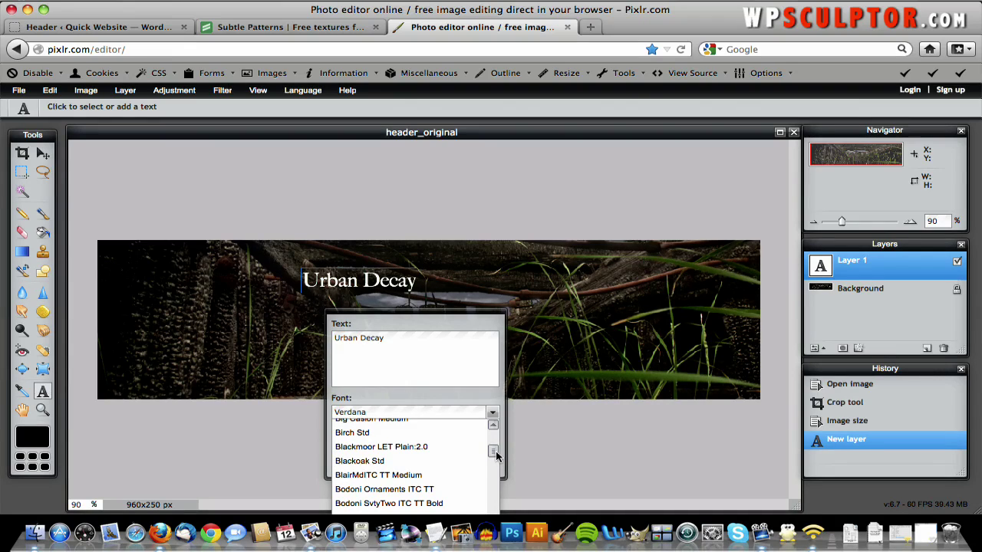
{"action": "left_click", "coordinate": [462, 476]}
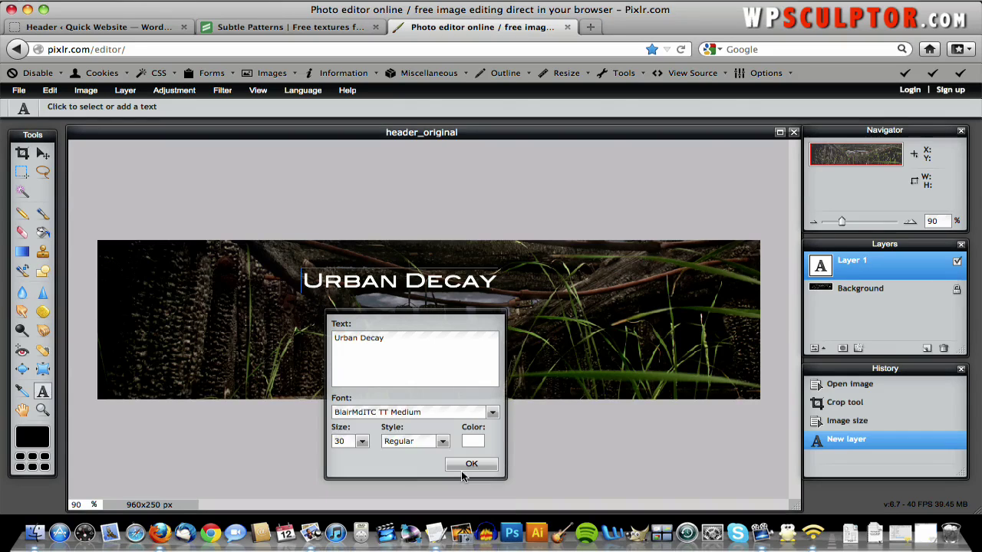
{"action": "left_click", "coordinate": [364, 445]}
{"action": "double_click", "coordinate": [339, 442]}
{"action": "type", "text": "36"}
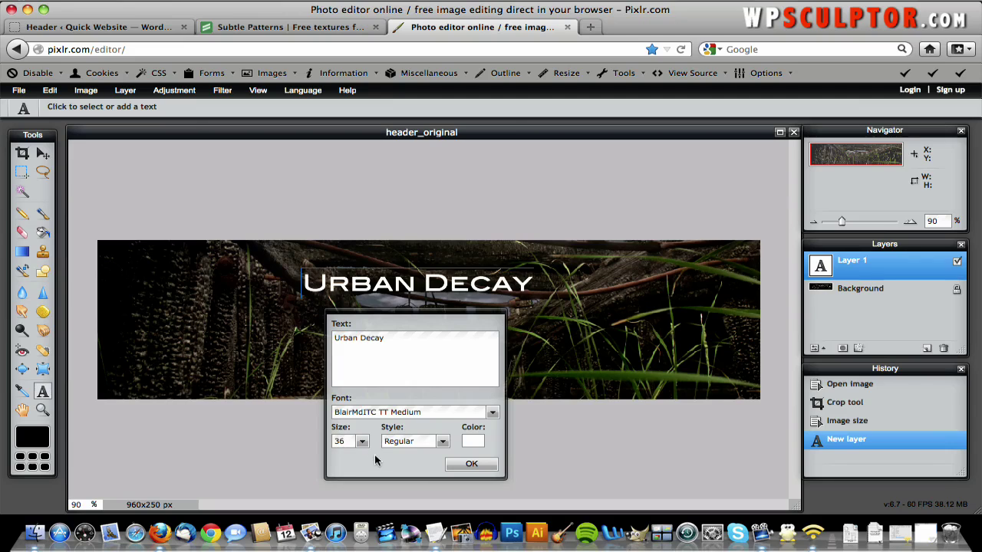
{"action": "left_click", "coordinate": [471, 465]}
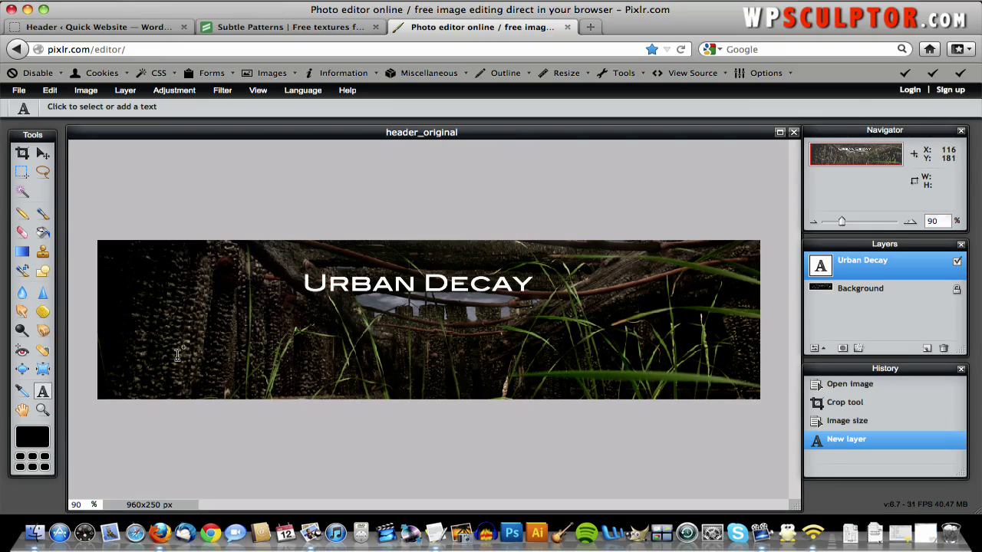
- Add a white 'Architecture' text layer at size 90 starting near the lower left
{"action": "left_click", "coordinate": [124, 343]}
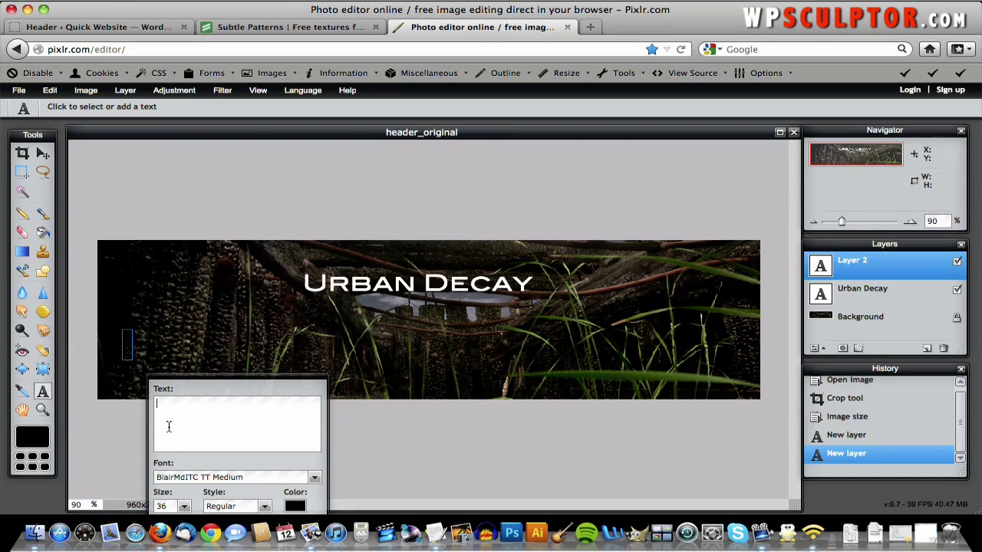
{"action": "type", "text": "Arc"}
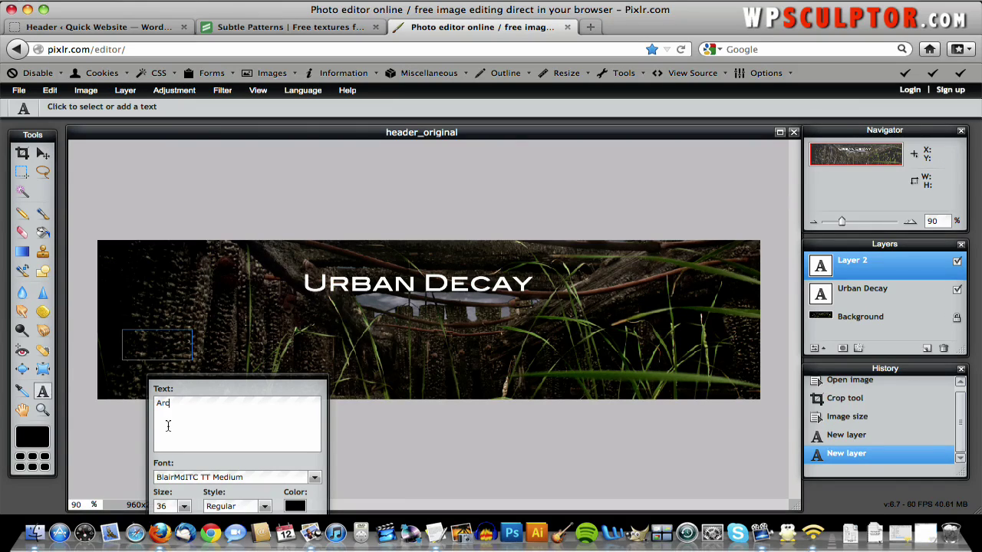
{"action": "type", "text": "hitecture"}
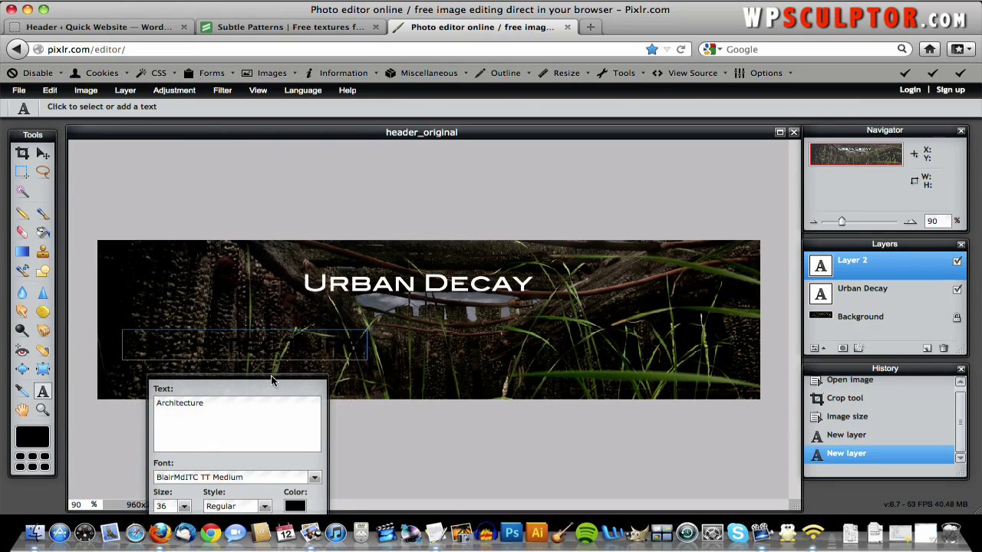
{"action": "left_click_drag", "start_coordinate": [271, 377], "coordinate": [336, 313]}
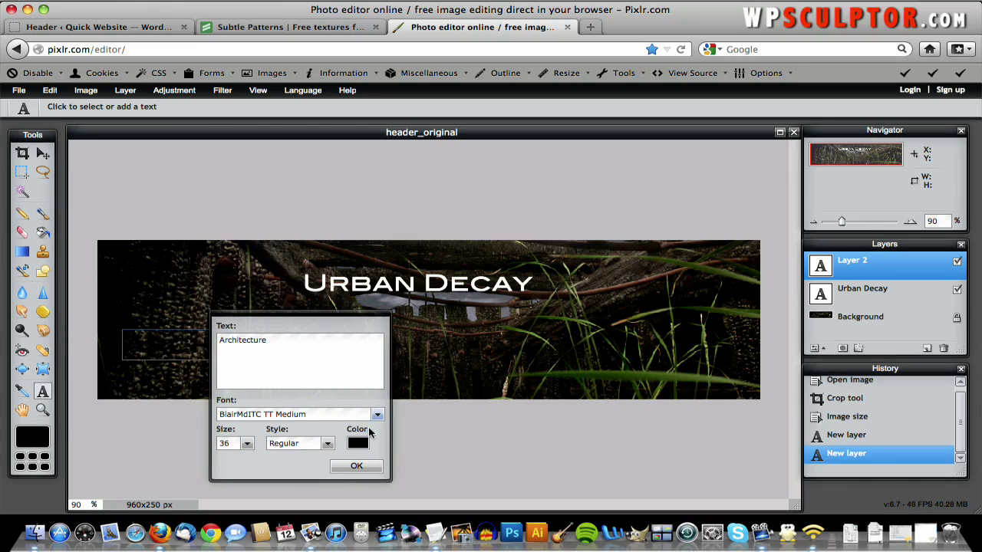
{"action": "left_click", "coordinate": [358, 444]}
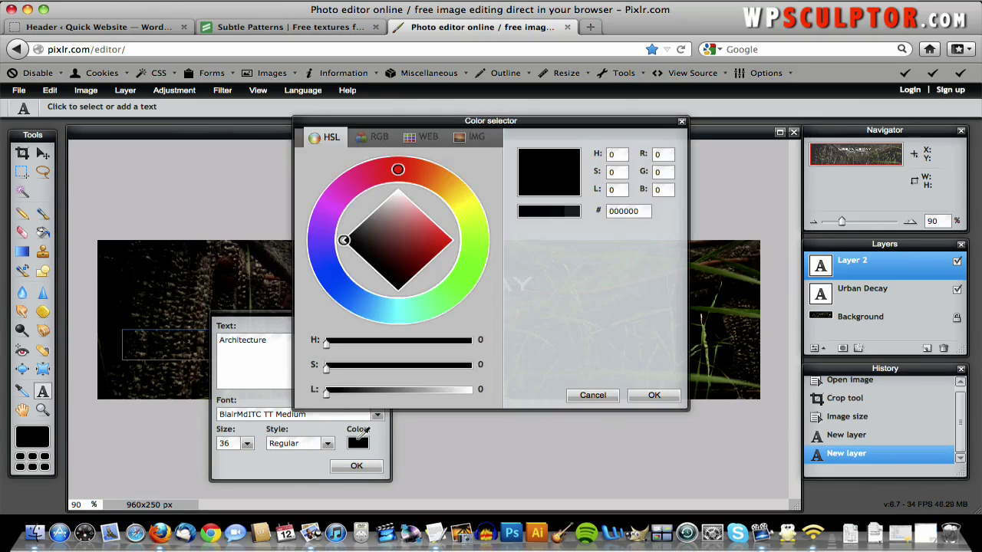
{"action": "left_click_drag", "start_coordinate": [404, 227], "coordinate": [404, 172]}
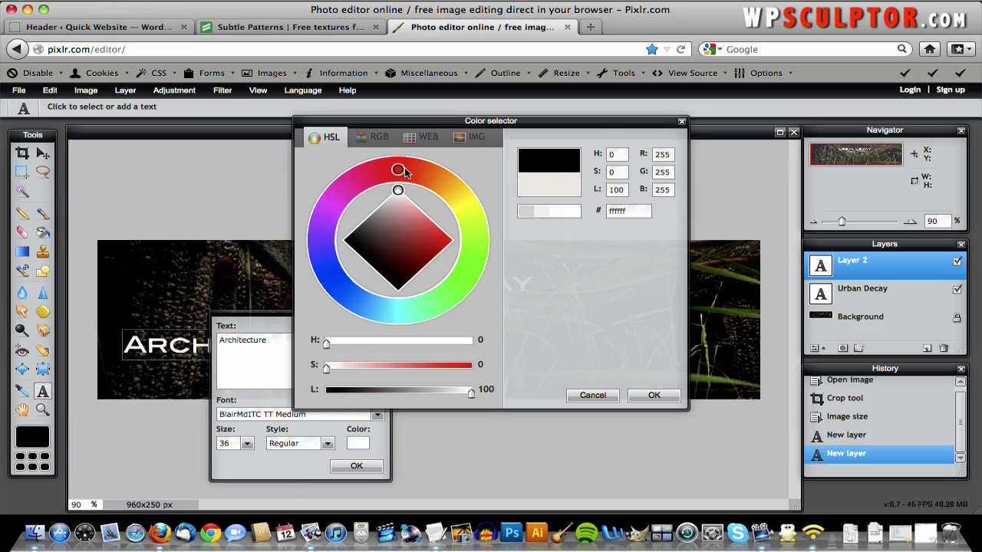
{"action": "left_click", "coordinate": [662, 397]}
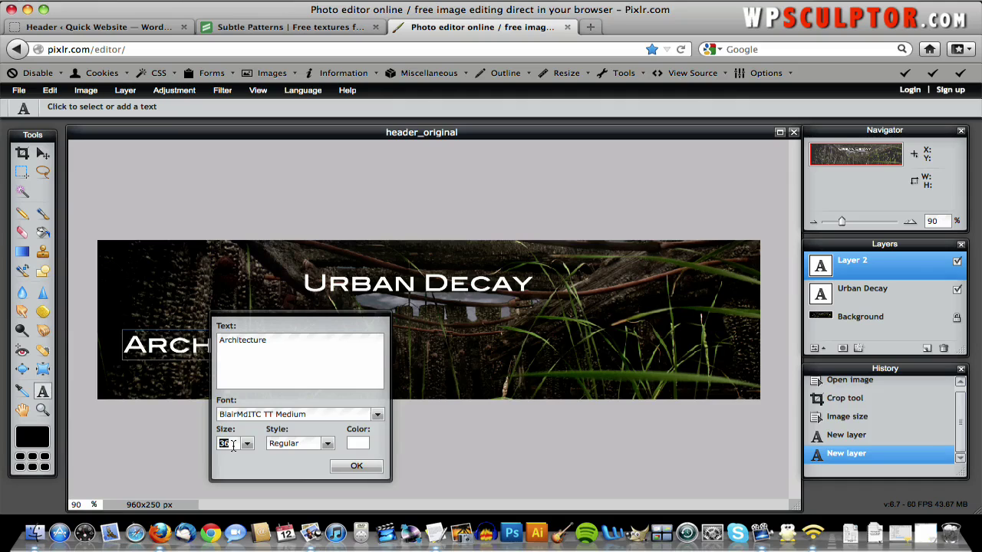
{"action": "type", "text": "90"}
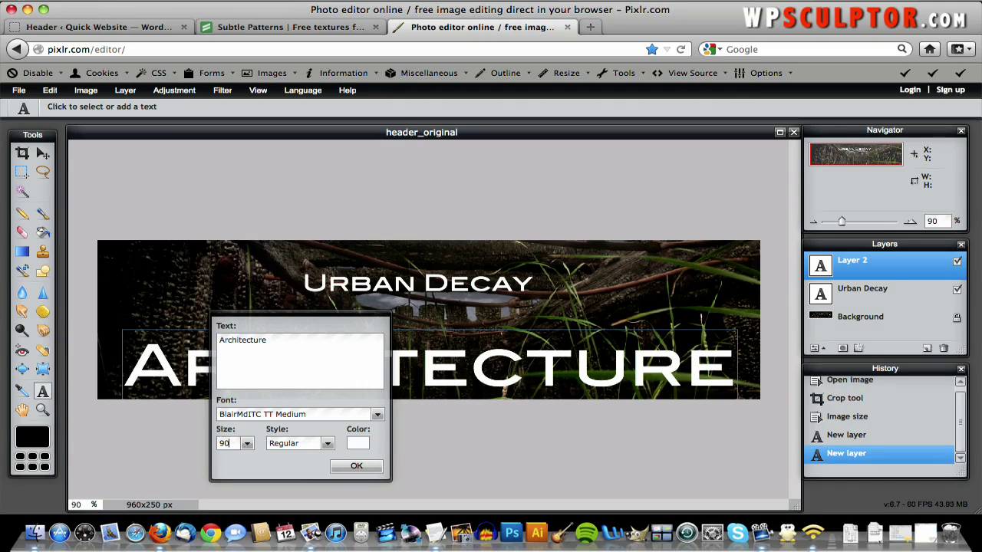
{"action": "left_click", "coordinate": [356, 465]}
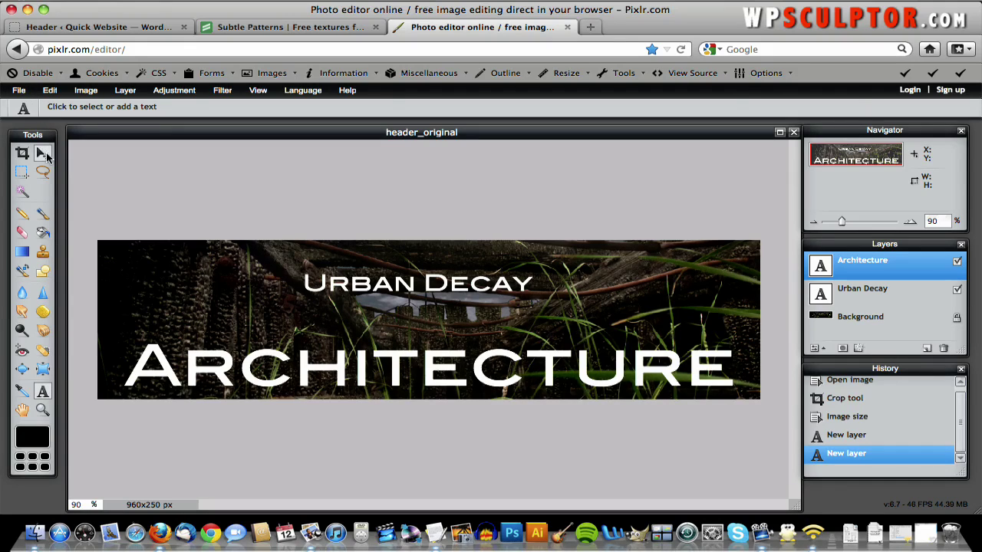
- Move Architecture down-left to the bottom edge and tuck Urban Decay just above its right end
{"action": "left_click", "coordinate": [46, 156]}
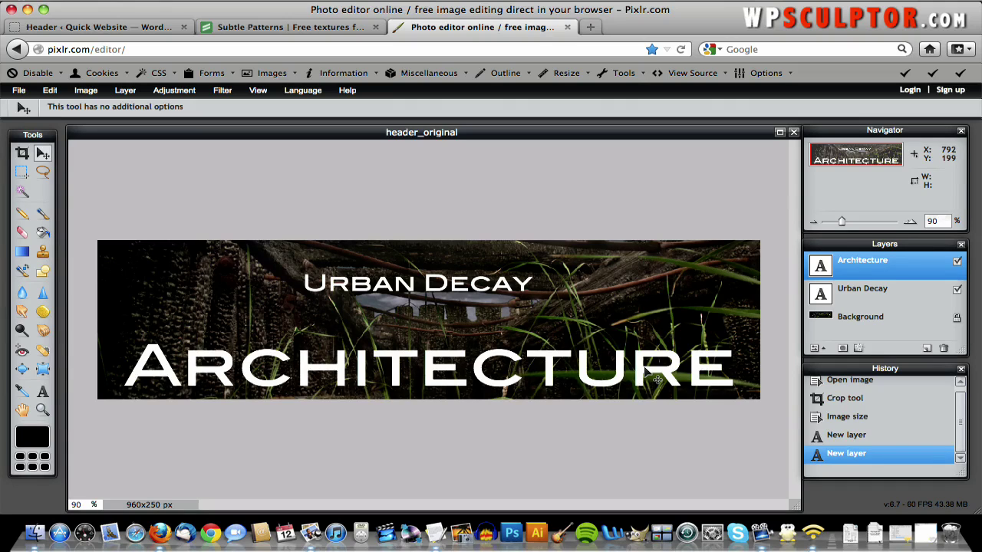
{"action": "left_click_drag", "start_coordinate": [657, 379], "coordinate": [631, 391]}
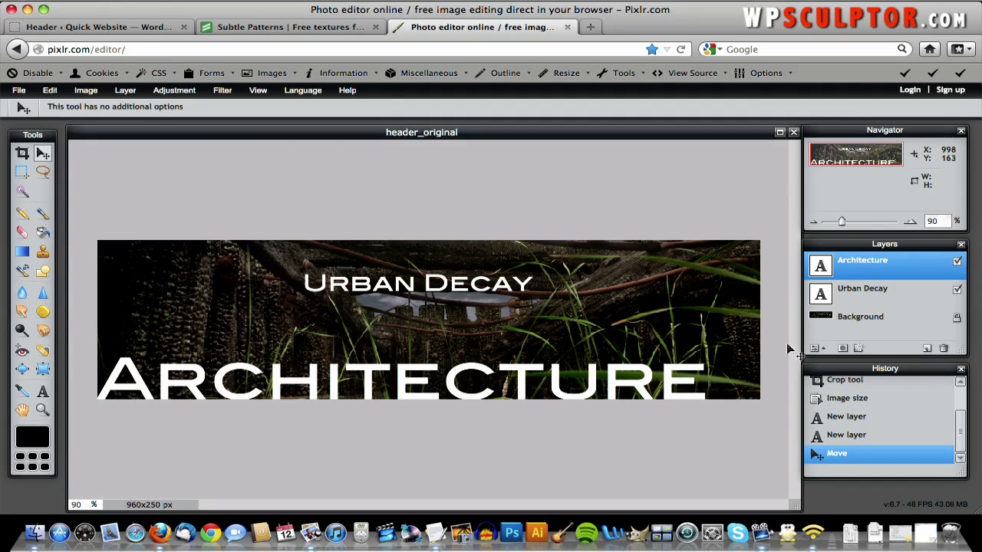
{"action": "left_click", "coordinate": [859, 297]}
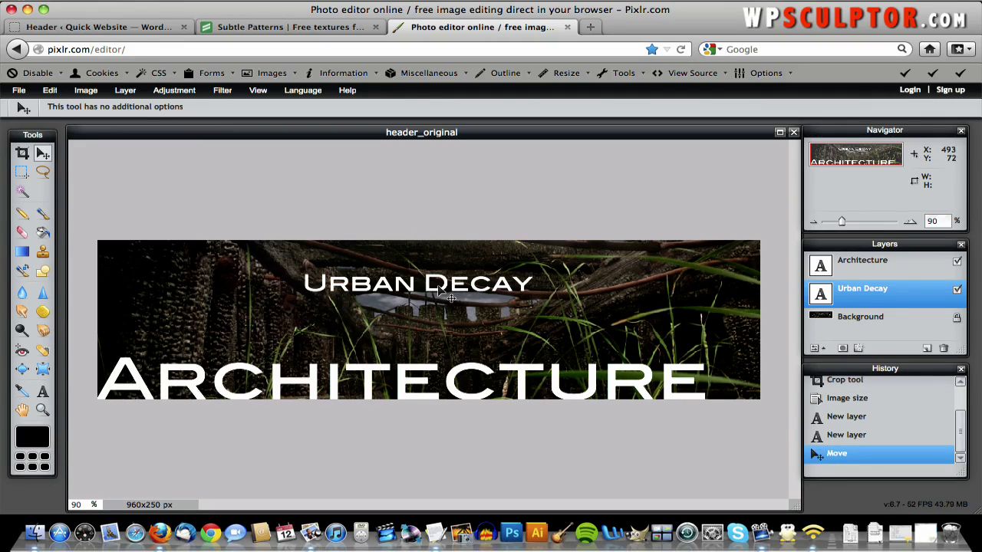
{"action": "left_click_drag", "start_coordinate": [439, 289], "coordinate": [620, 359]}
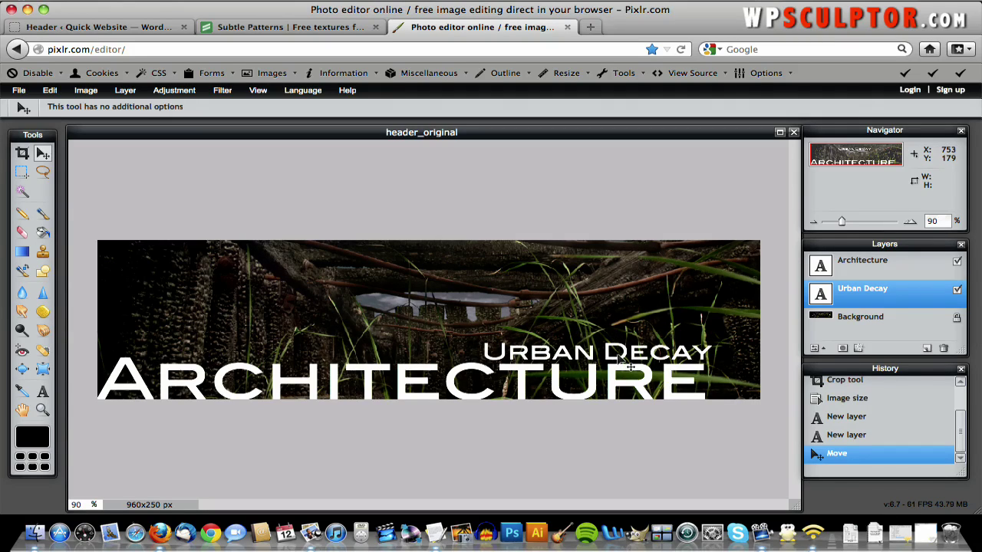
{"action": "key", "text": "Up"}
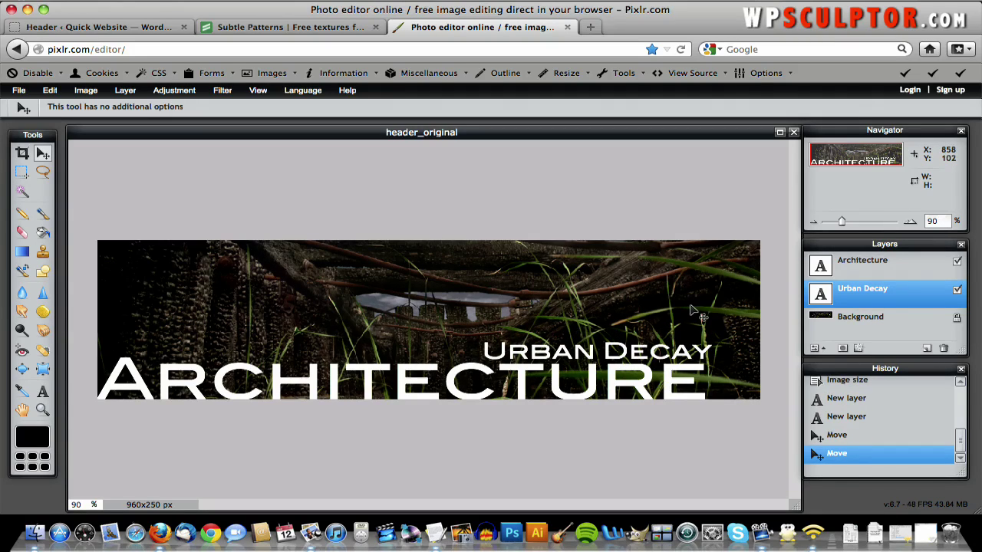
{"action": "key", "text": "Down"}
{"action": "key", "text": "Down"}
{"action": "key", "text": "Down"}
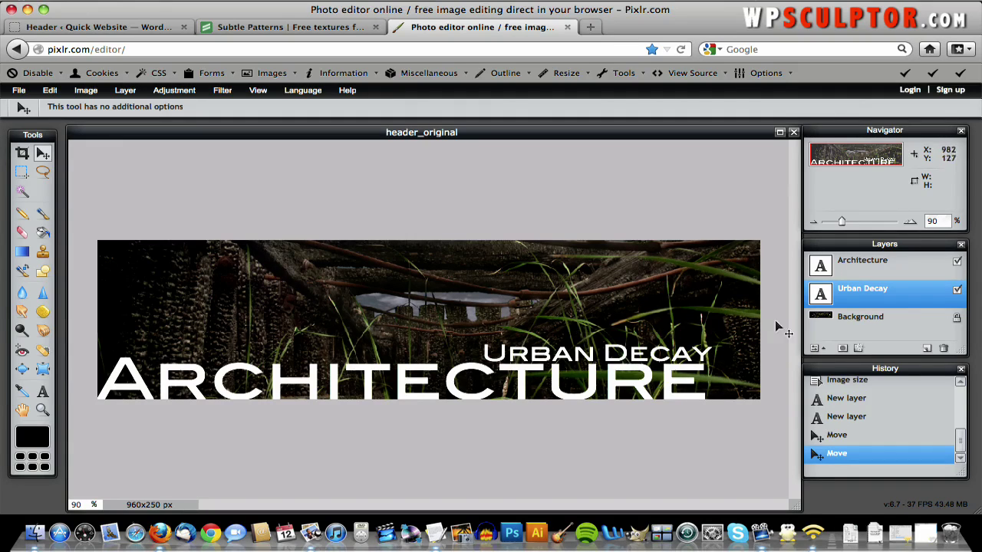
- Enable a drop shadow on the Urban Decay text with distance 3
{"action": "left_click", "coordinate": [860, 350]}
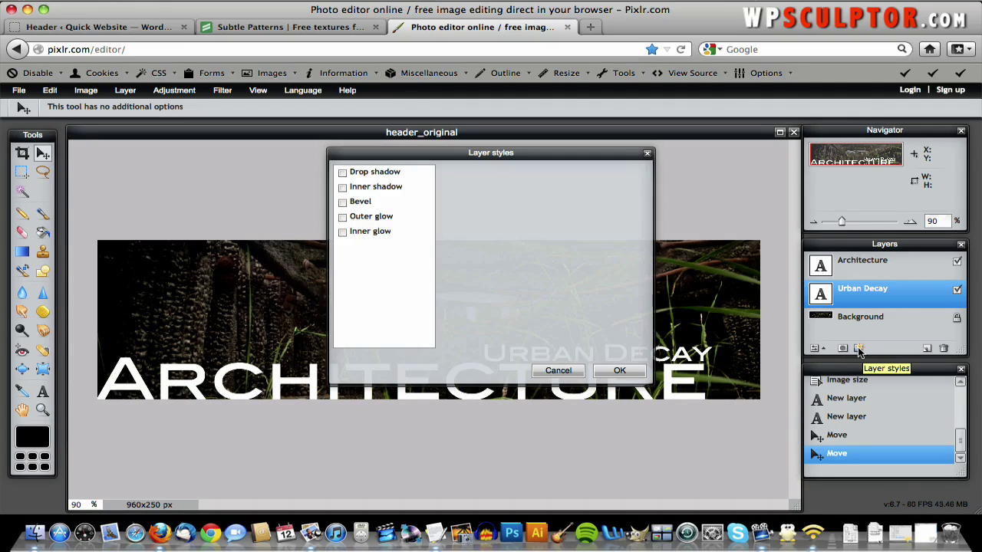
{"action": "left_click_drag", "start_coordinate": [570, 153], "coordinate": [357, 170]}
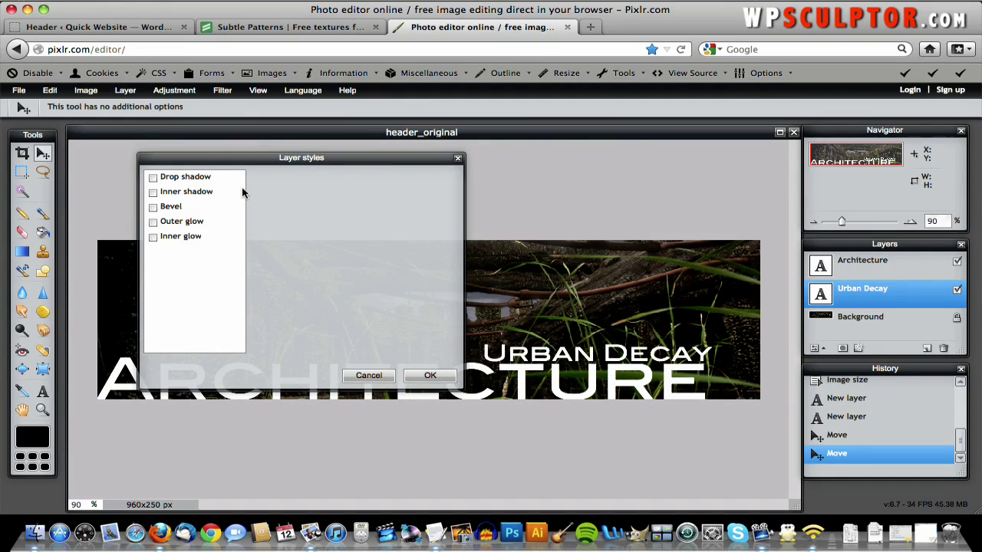
{"action": "left_click", "coordinate": [153, 178]}
{"action": "left_click", "coordinate": [179, 182]}
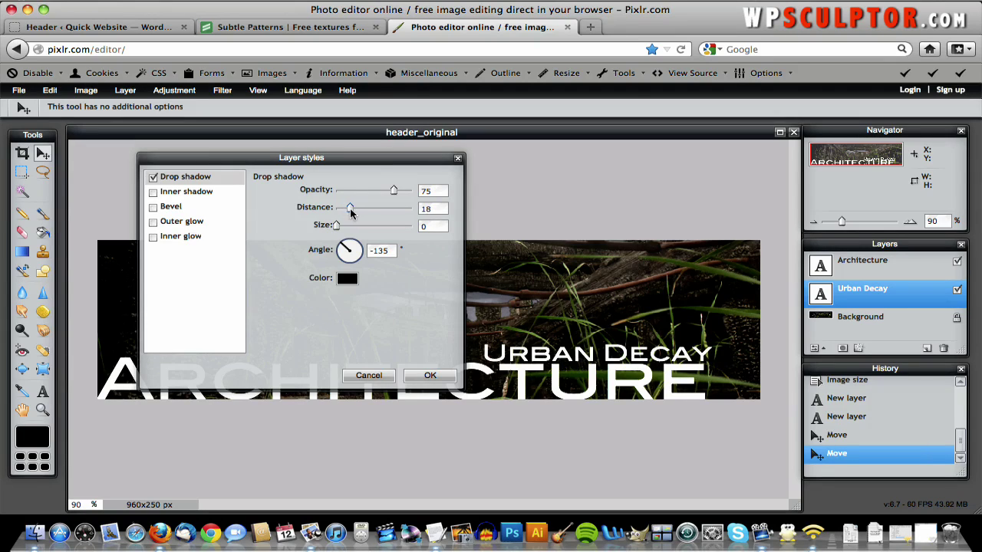
{"action": "left_click_drag", "start_coordinate": [347, 212], "coordinate": [342, 213]}
{"action": "left_click_drag", "start_coordinate": [343, 213], "coordinate": [375, 214]}
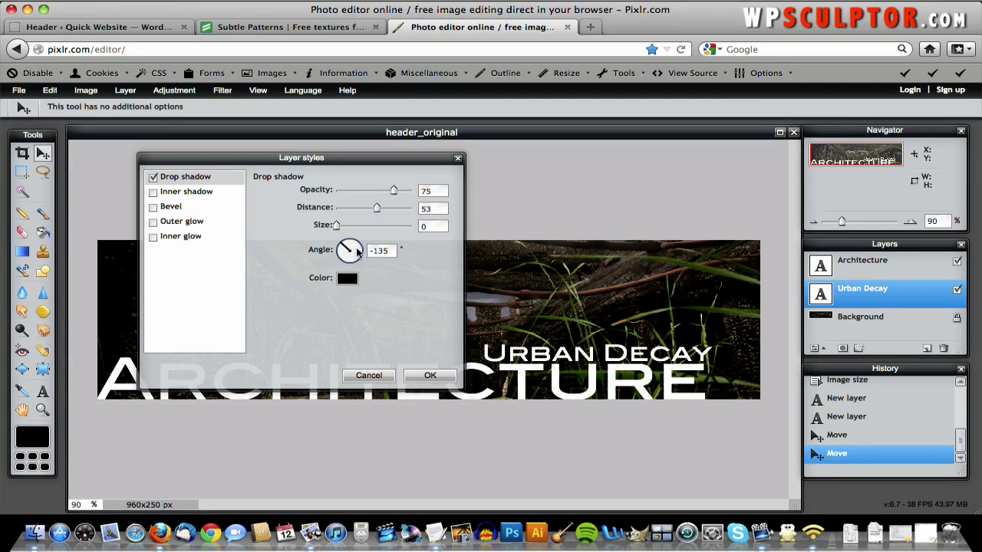
{"action": "mouse_move", "coordinate": [356, 251]}
{"action": "left_mouse_down"}
{"action": "mouse_move", "coordinate": [346, 249]}
{"action": "mouse_move", "coordinate": [363, 245]}
{"action": "mouse_move", "coordinate": [354, 266]}
{"action": "mouse_move", "coordinate": [367, 259]}
{"action": "mouse_move", "coordinate": [366, 246]}
{"action": "mouse_move", "coordinate": [340, 243]}
{"action": "left_mouse_up"}
{"action": "type", "text": "3"}
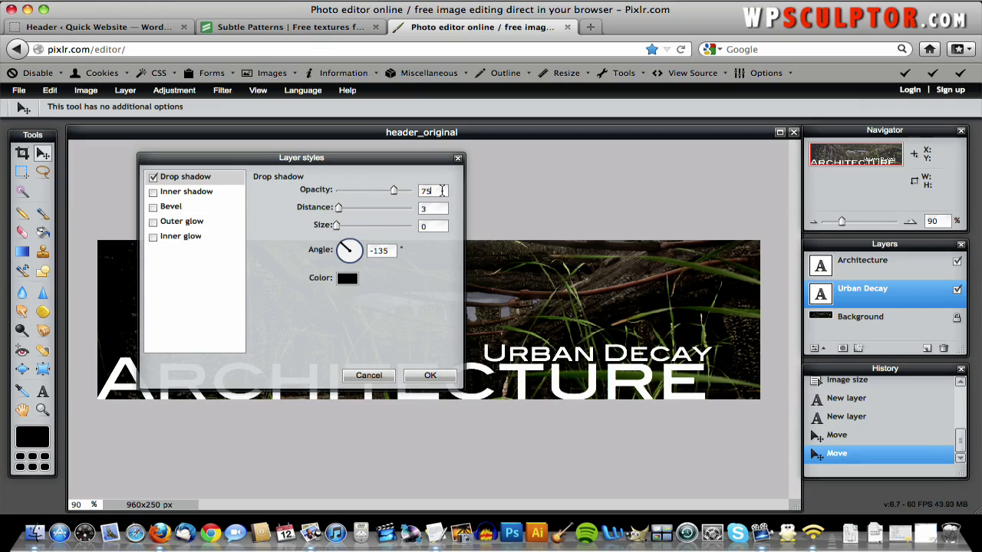
- Set the shadow opacity to 75 with size 0 and apply the style
{"action": "left_click_drag", "start_coordinate": [394, 193], "coordinate": [257, 180]}
{"action": "left_click_drag", "start_coordinate": [338, 197], "coordinate": [547, 209]}
{"action": "double_click", "coordinate": [429, 193]}
{"action": "type", "text": "75"}
{"action": "left_click", "coordinate": [431, 376]}
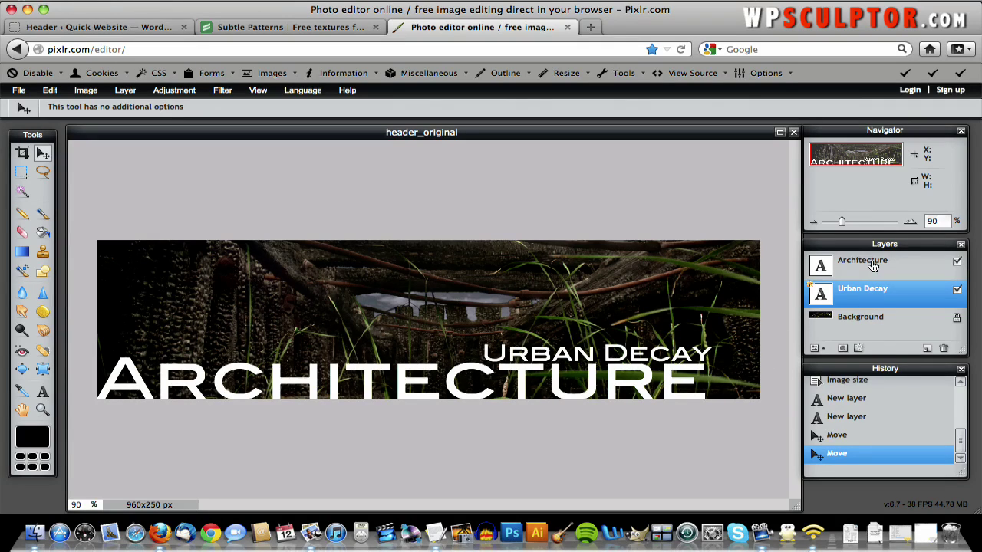
- Give the Architecture layer a black drop shadow at opacity 75, distance 5
{"action": "left_click", "coordinate": [872, 265]}
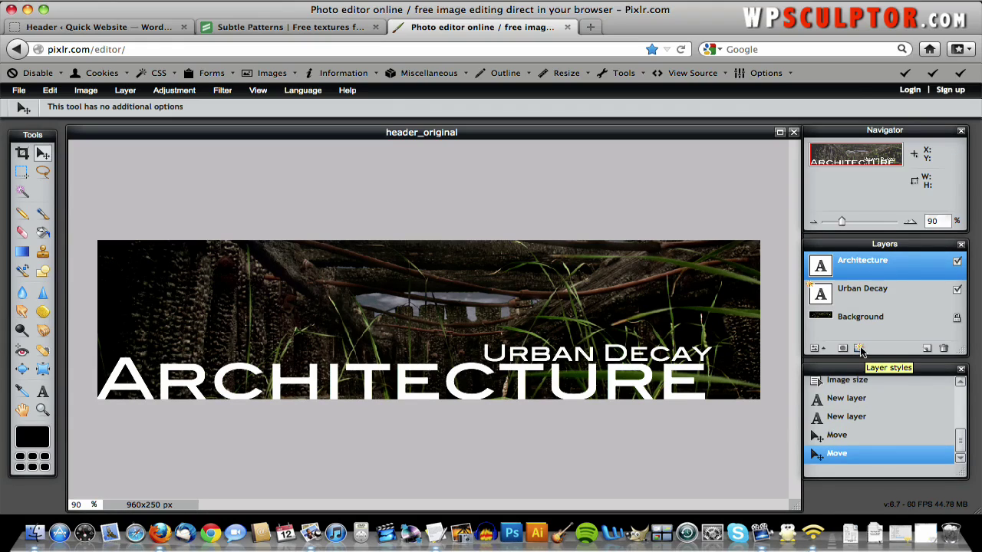
{"action": "left_click", "coordinate": [859, 349]}
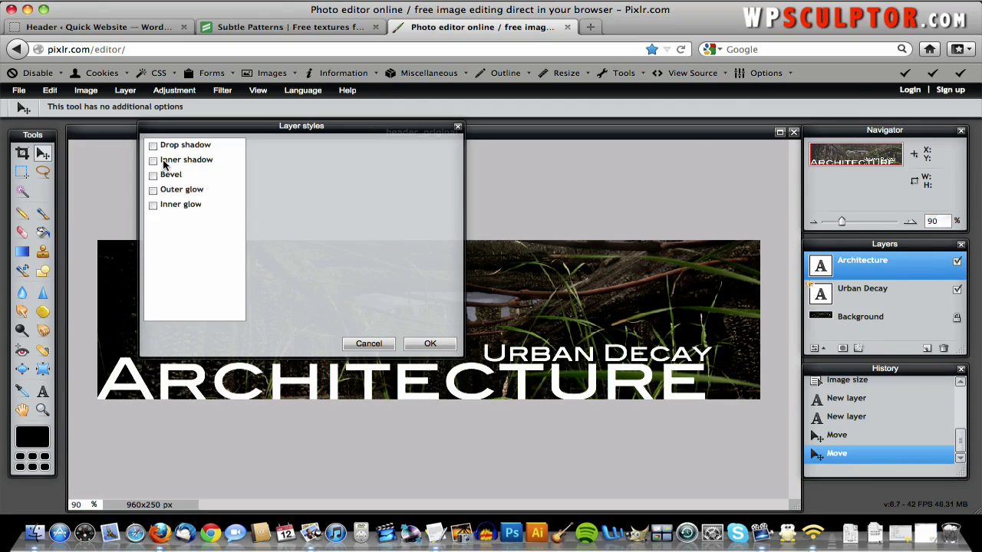
{"action": "left_click", "coordinate": [152, 146]}
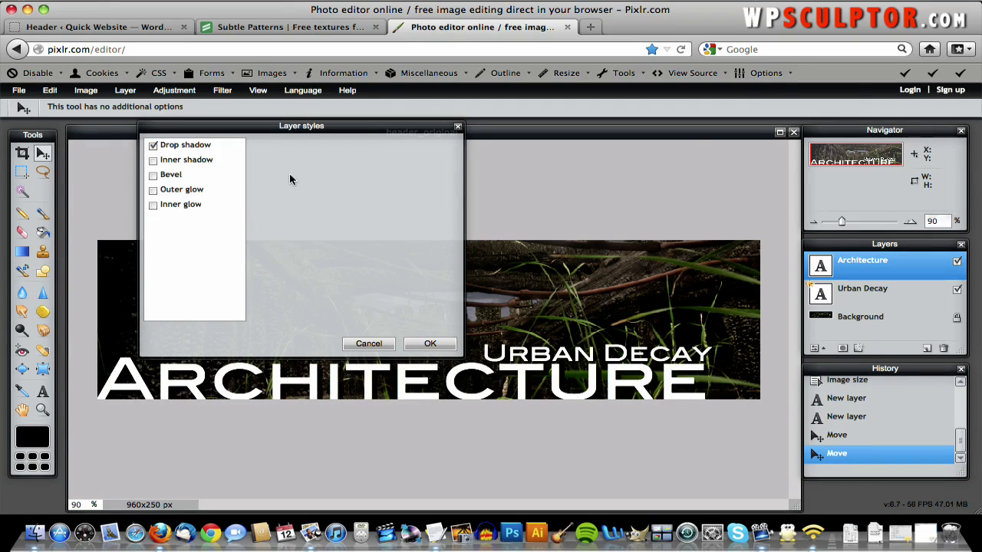
{"action": "left_click", "coordinate": [188, 148]}
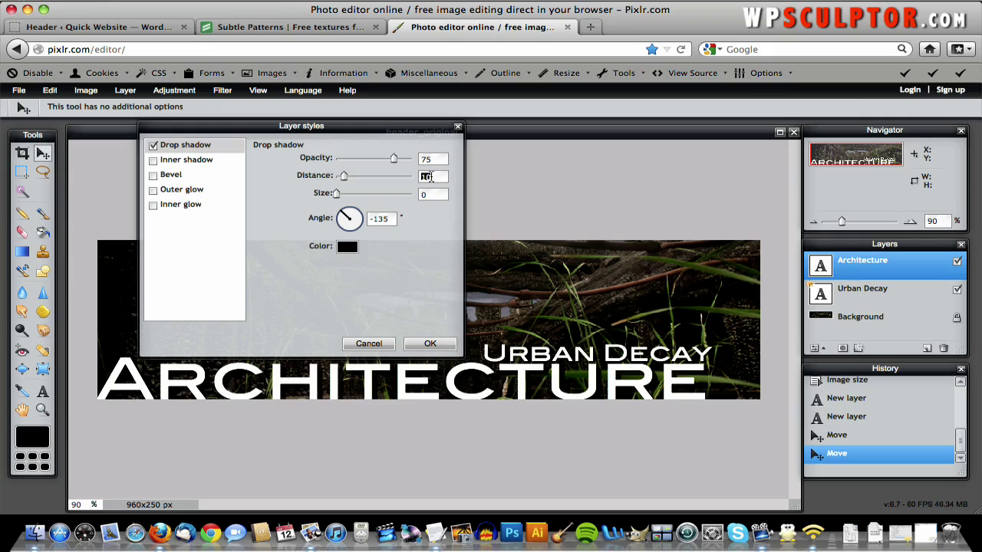
{"action": "type", "text": "5"}
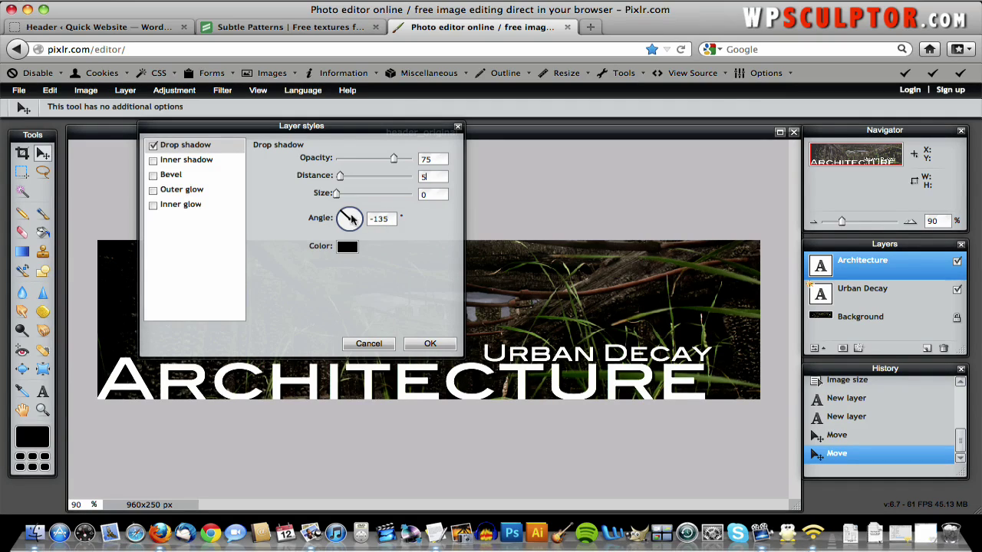
{"action": "left_click", "coordinate": [431, 343]}
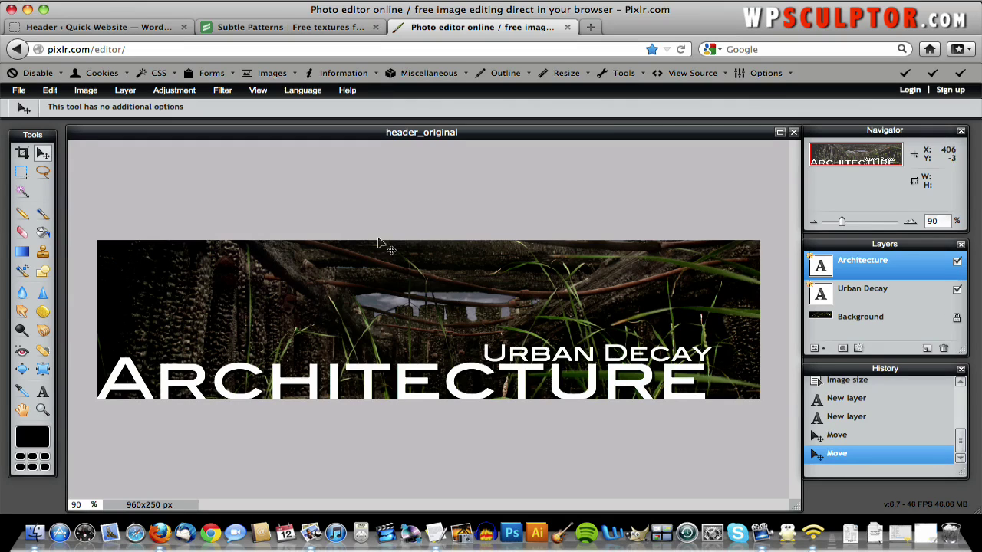
- Choose JPEG format at quality 70 in the save settings
{"action": "left_click", "coordinate": [18, 90]}
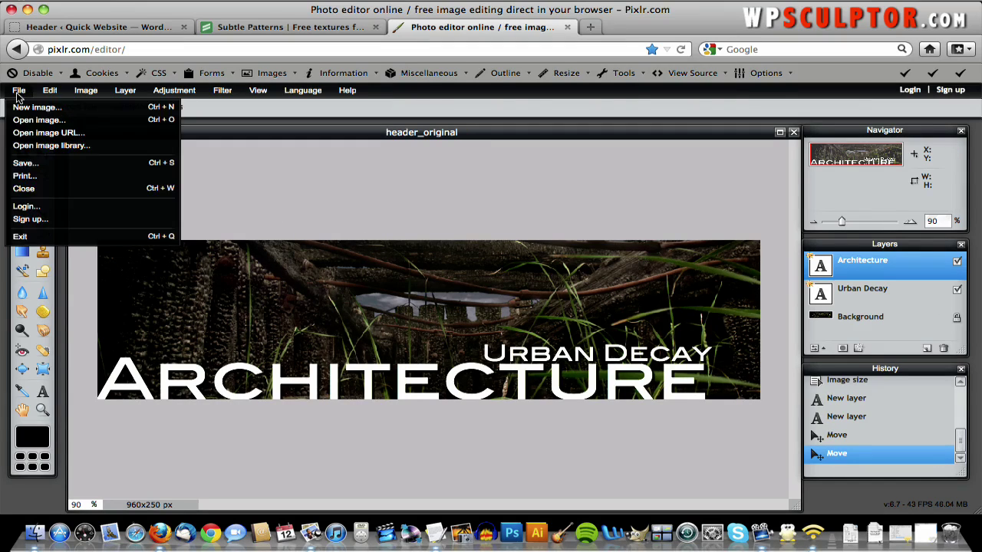
{"action": "left_click", "coordinate": [30, 163]}
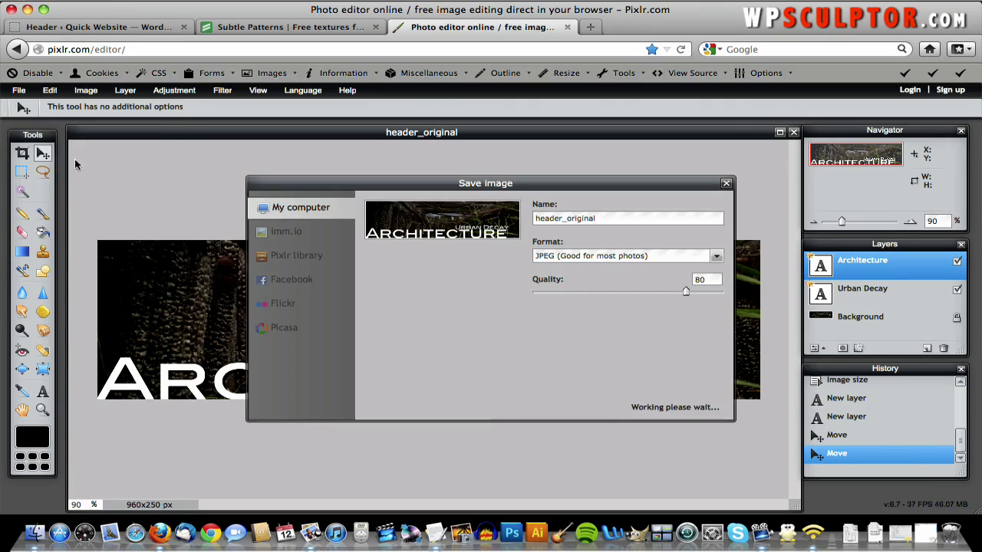
{"action": "left_click", "coordinate": [577, 258]}
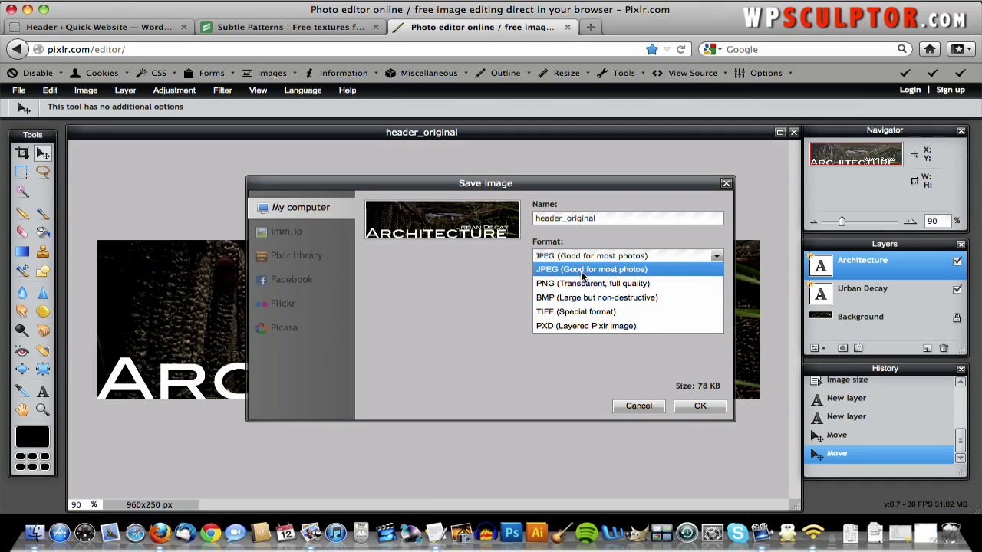
{"action": "left_click", "coordinate": [586, 271]}
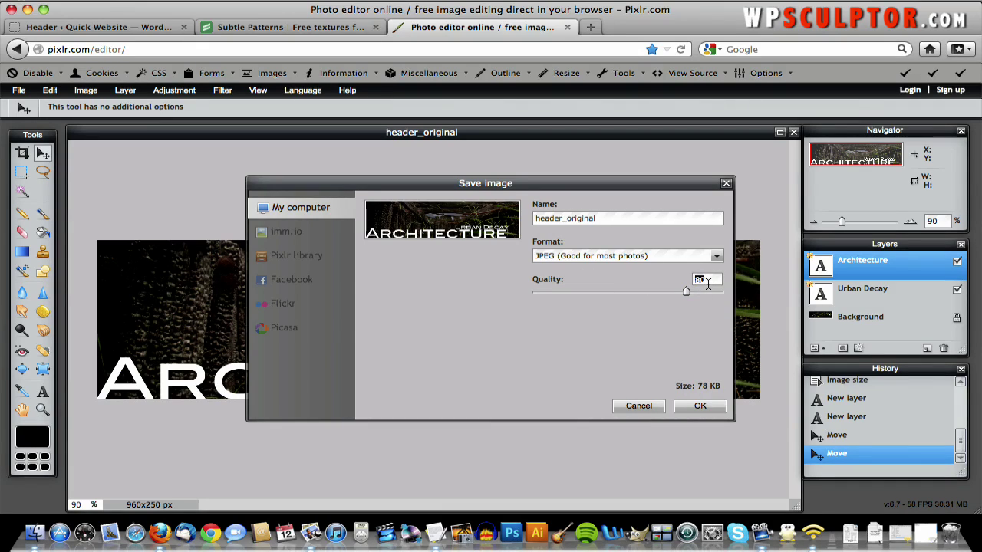
{"action": "type", "text": "70"}
{"action": "left_click", "coordinate": [695, 412]}
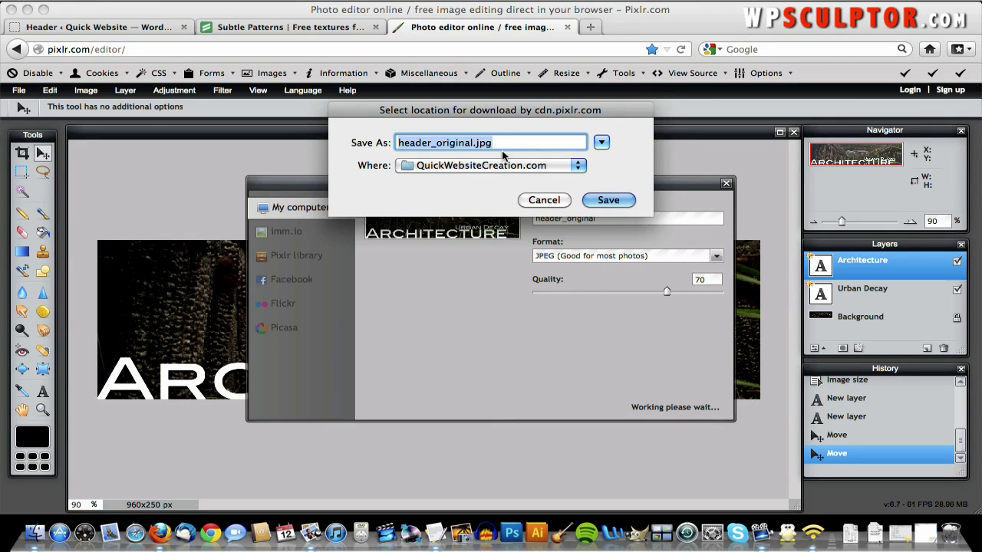
- Rename the file to header_final.jpg and save it in QuickWebsiteCreation
{"action": "left_click", "coordinate": [468, 143]}
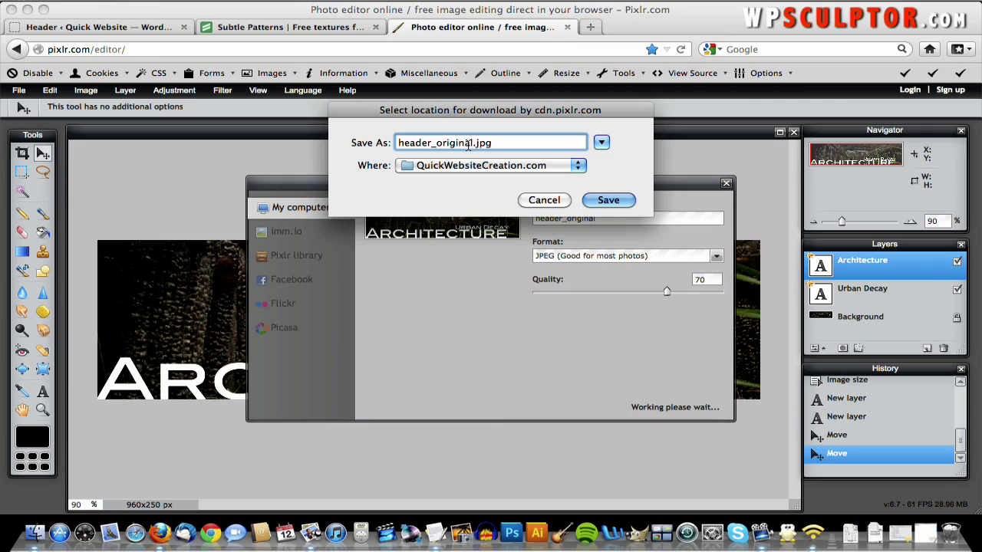
{"action": "double_click", "coordinate": [468, 143]}
{"action": "left_click", "coordinate": [465, 143]}
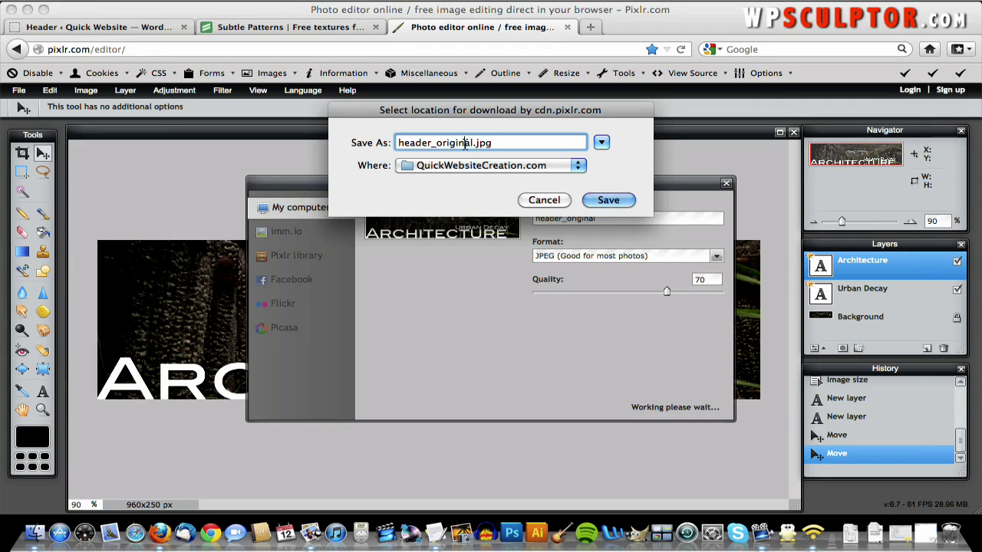
{"action": "key", "text": "BackSpace"}
{"action": "key", "text": "BackSpace"}
{"action": "key", "text": "BackSpace"}
{"action": "key", "text": "BackSpace"}
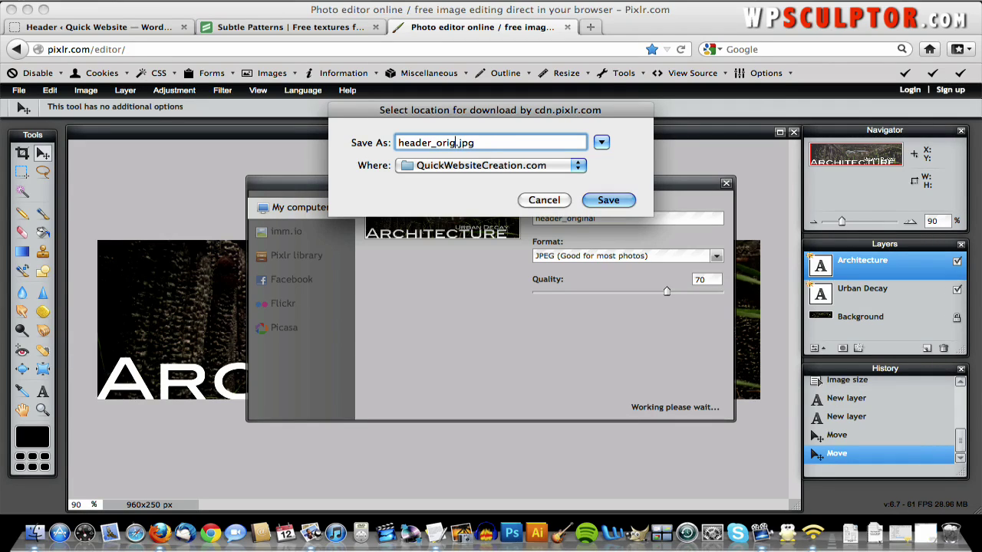
{"action": "key", "text": "BackSpace"}
{"action": "key", "text": "BackSpace"}
{"action": "key", "text": "BackSpace"}
{"action": "key", "text": "BackSpace"}
{"action": "type", "text": "e"}
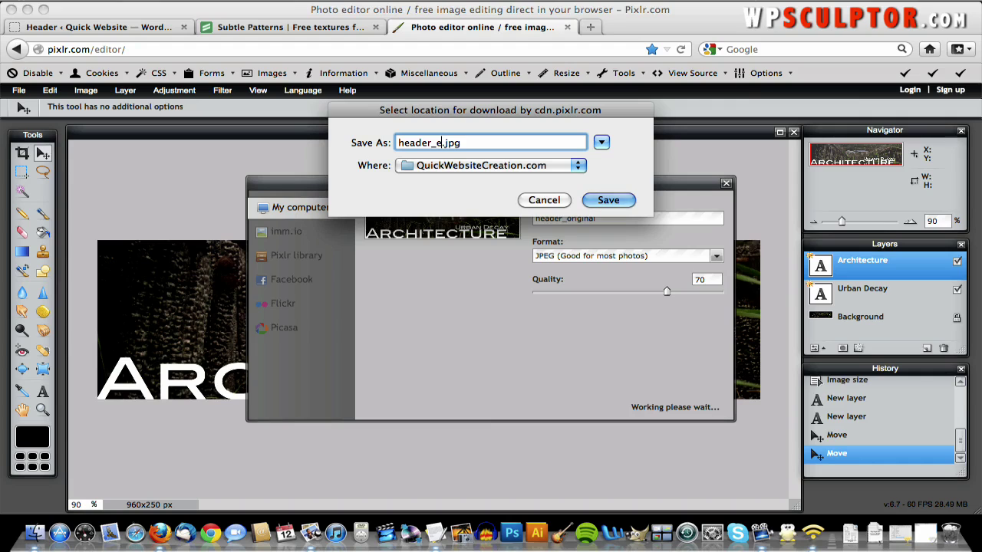
{"action": "key", "text": "BackSpace"}
{"action": "type", "text": "final"}
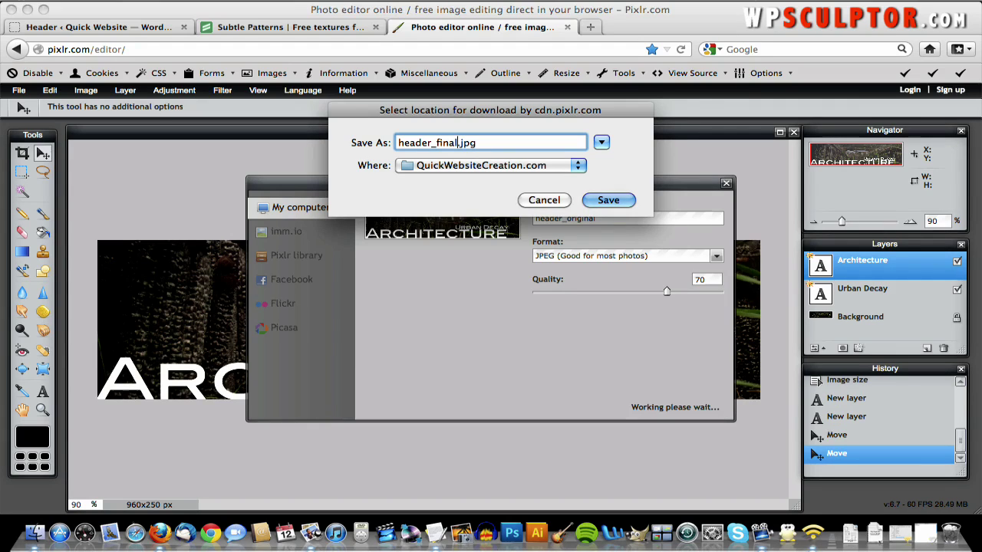
{"action": "left_click", "coordinate": [608, 200]}
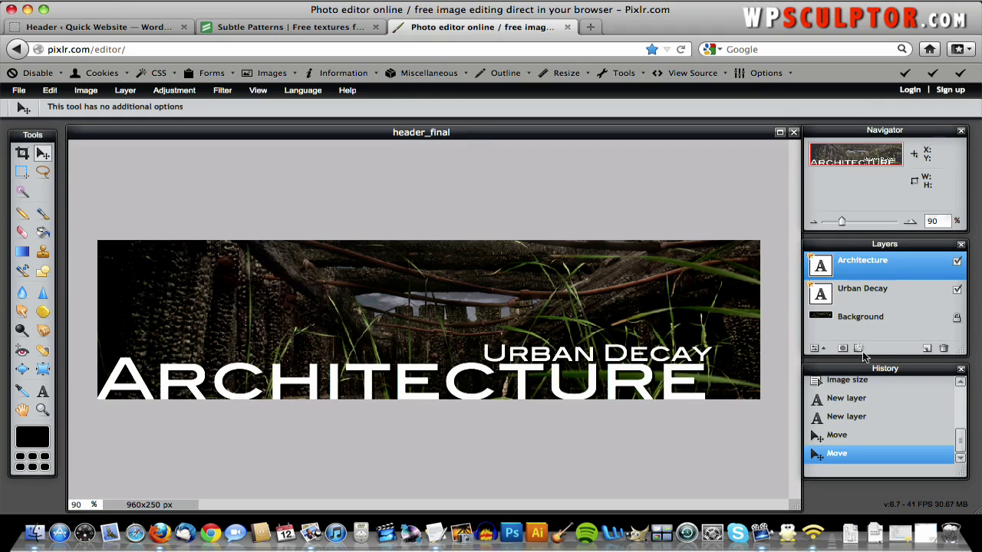
{"action": "left_click", "coordinate": [816, 350]}
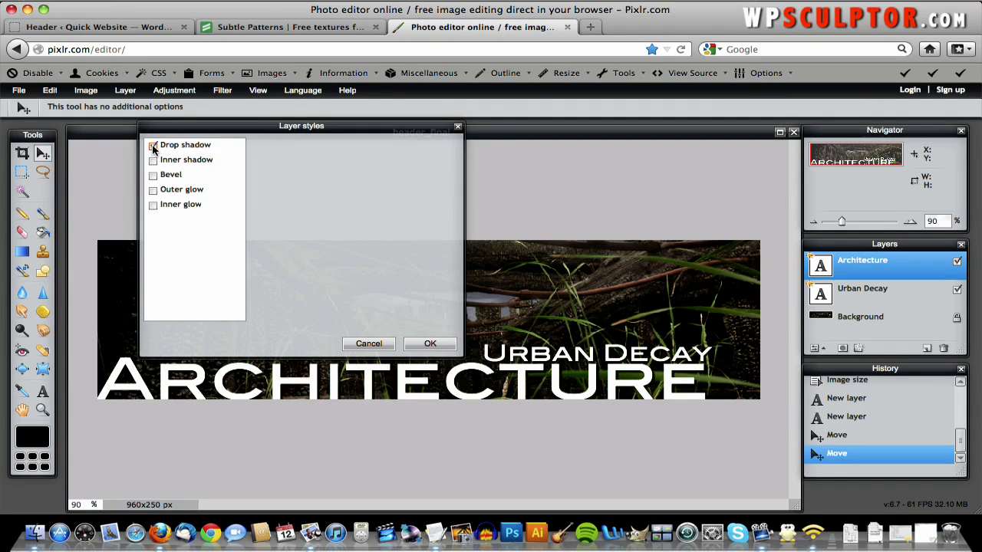
{"action": "left_click", "coordinate": [153, 145]}
{"action": "left_click", "coordinate": [152, 145]}
{"action": "left_click", "coordinate": [153, 145]}
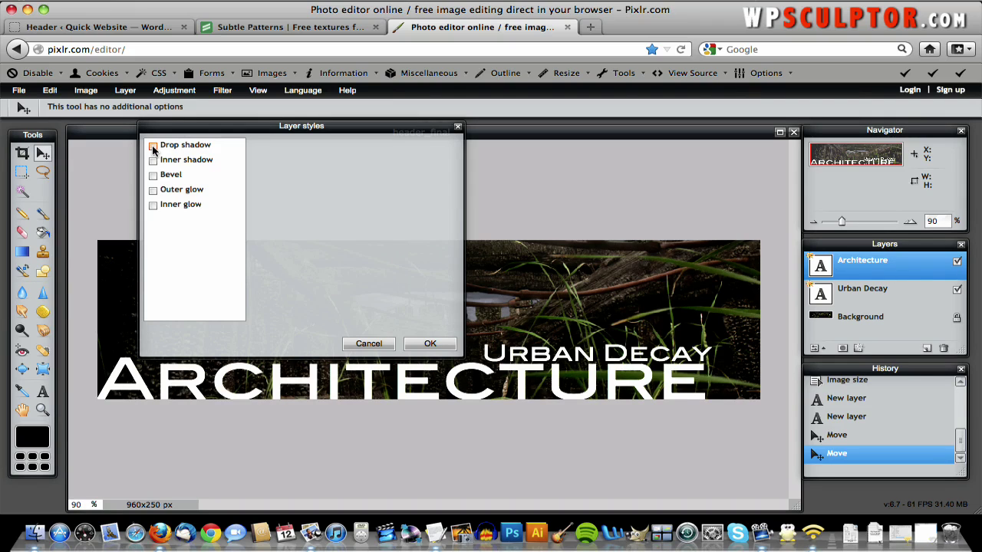
{"action": "left_click", "coordinate": [367, 343]}
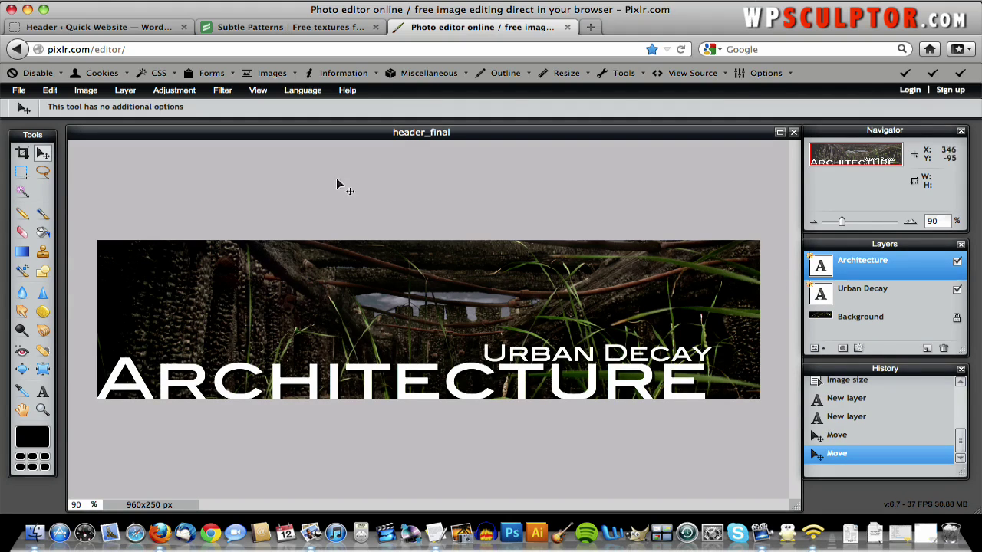
- Try the PXD save settings and the open-image picker, cancelling both
{"action": "left_click", "coordinate": [28, 91]}
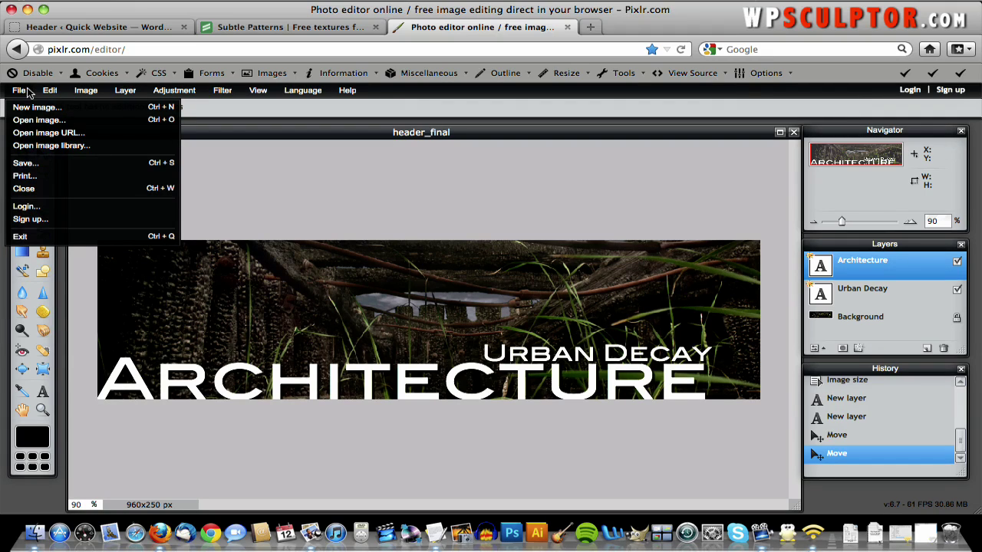
{"action": "left_click", "coordinate": [29, 164]}
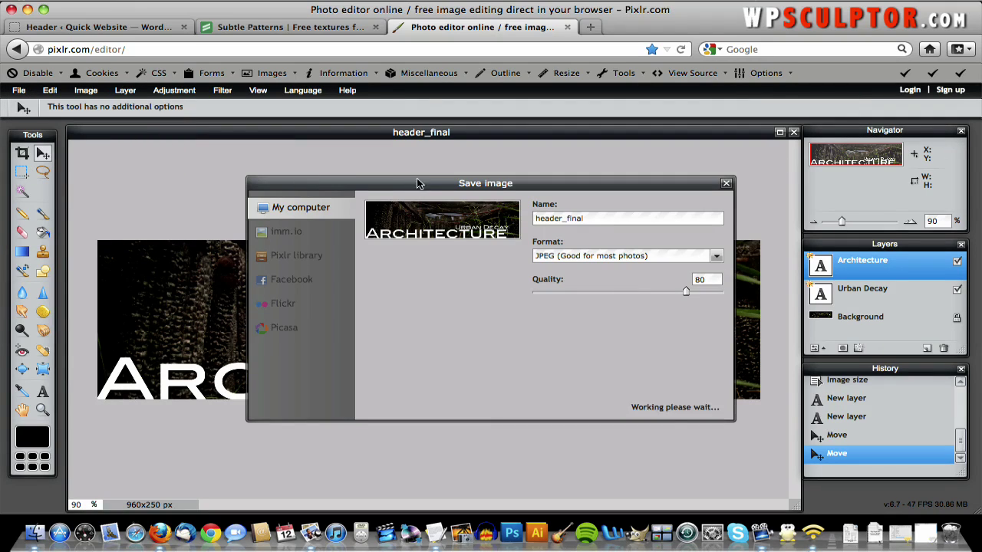
{"action": "left_click", "coordinate": [613, 257]}
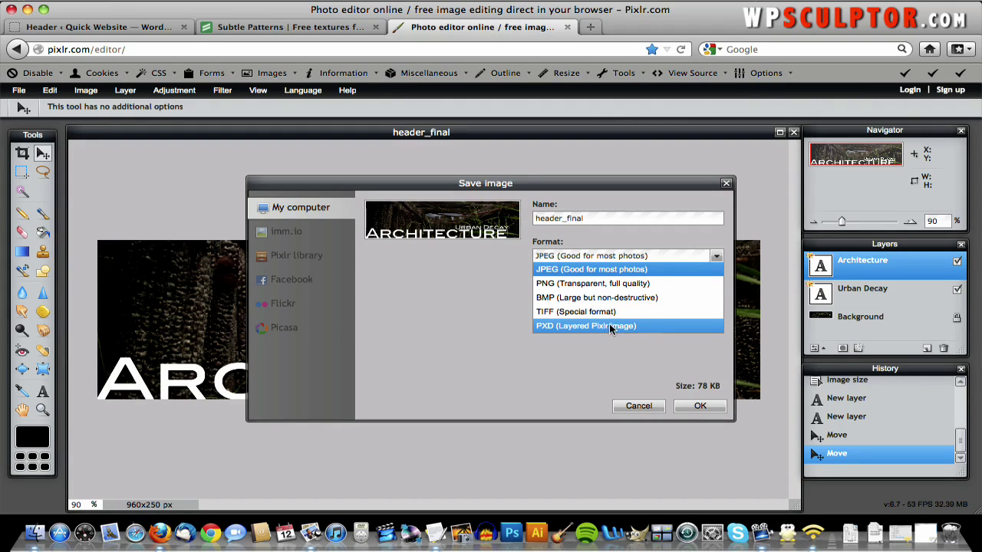
{"action": "left_click", "coordinate": [653, 329]}
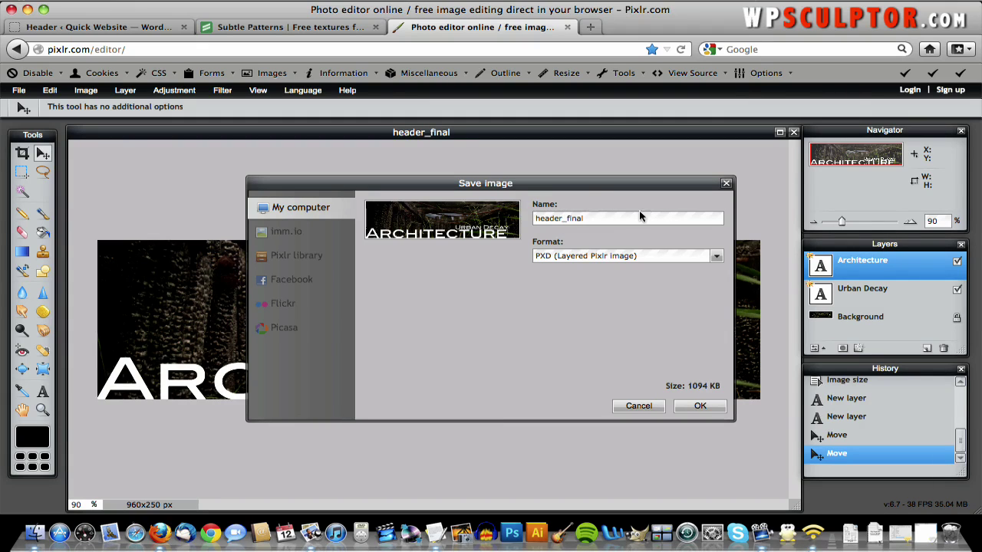
{"action": "left_click", "coordinate": [650, 407]}
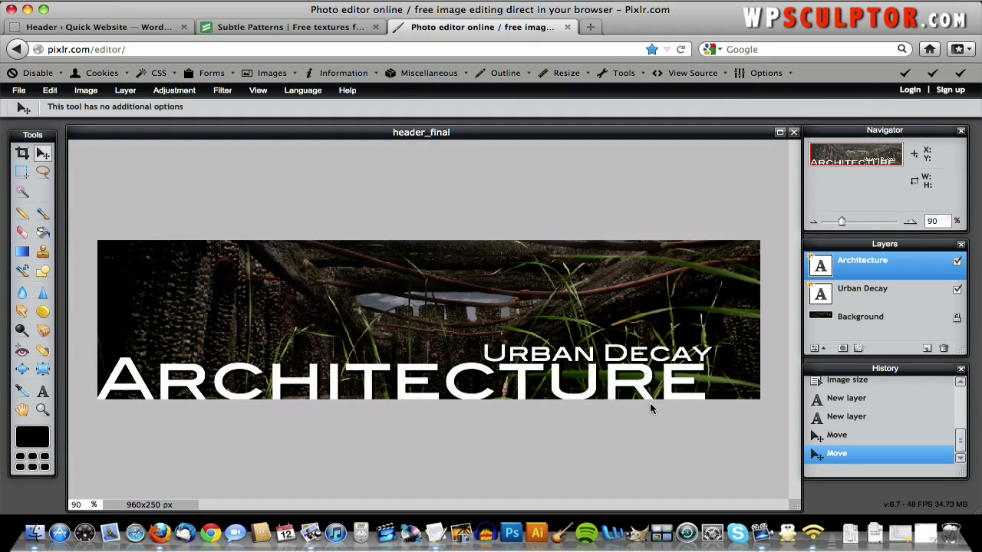
{"action": "left_click", "coordinate": [20, 91]}
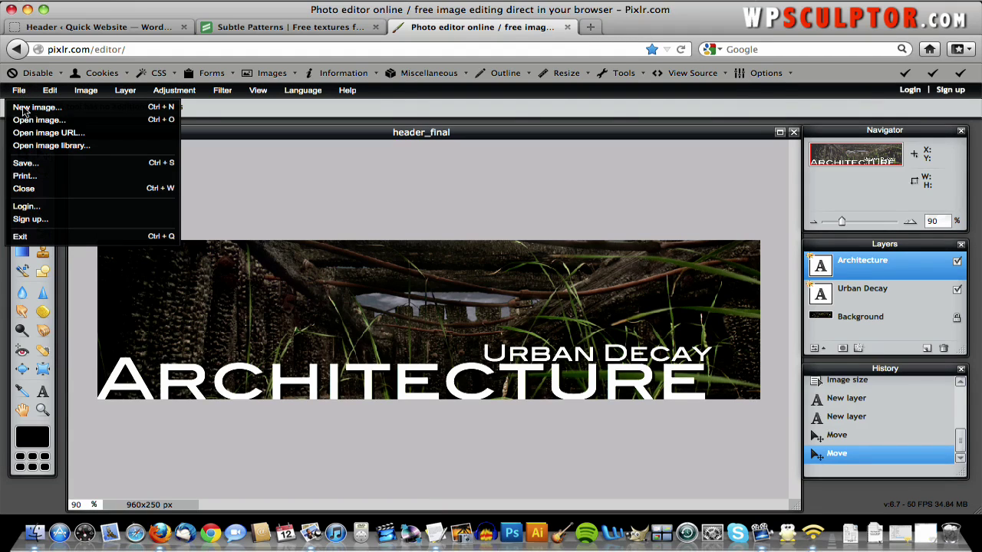
{"action": "left_click", "coordinate": [54, 121]}
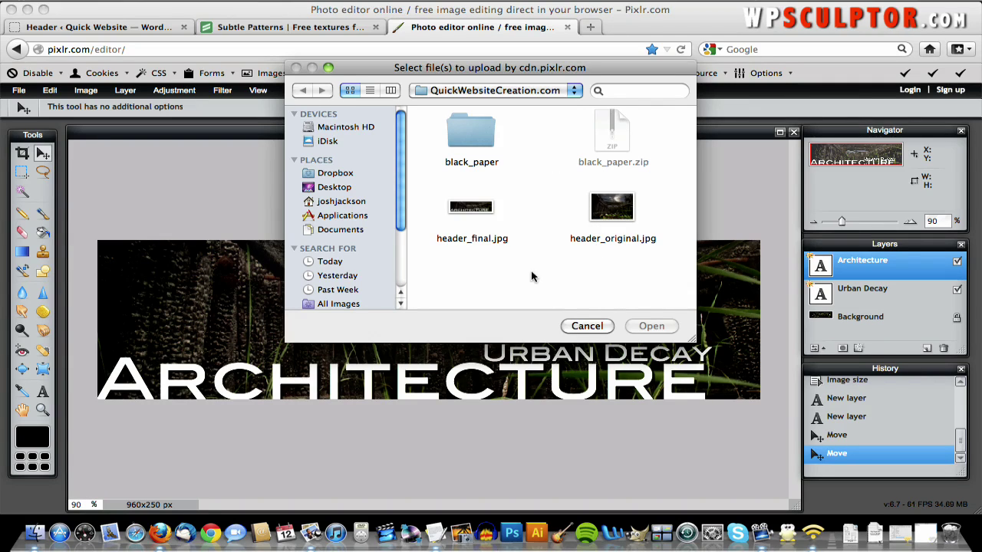
{"action": "left_click", "coordinate": [606, 327]}
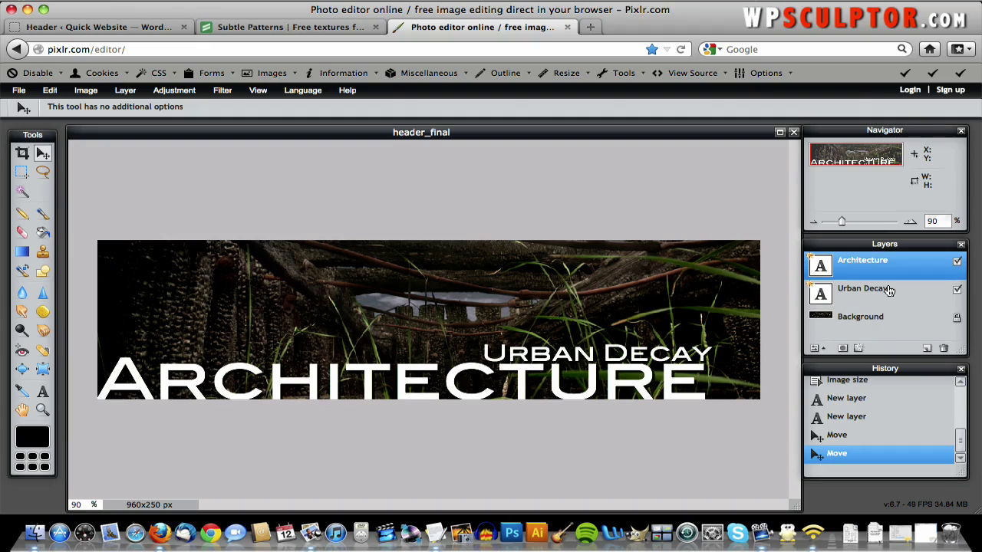
- Save the banner as layered PXD header_final_pixlr in the QuickWebsiteCreation folder
{"action": "left_click", "coordinate": [16, 90]}
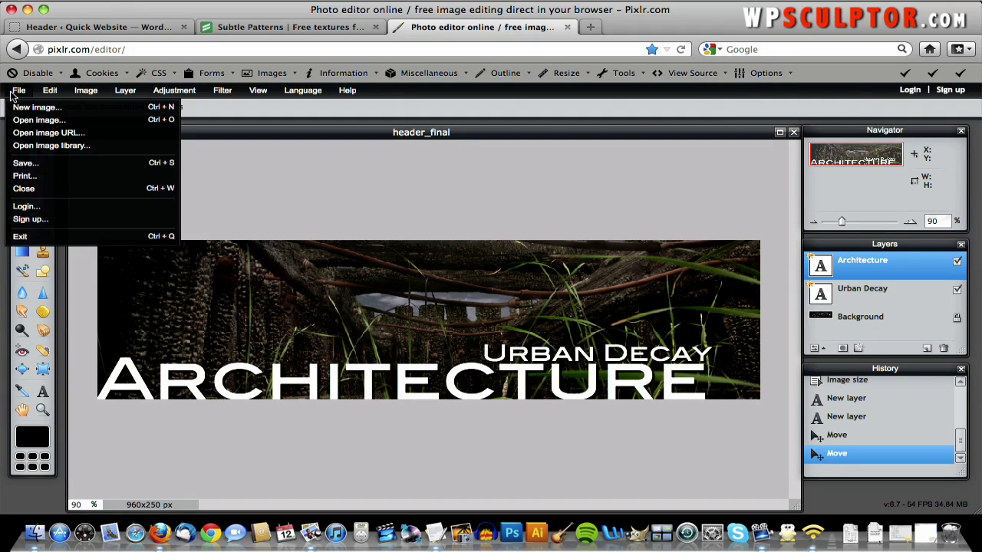
{"action": "left_click", "coordinate": [26, 163]}
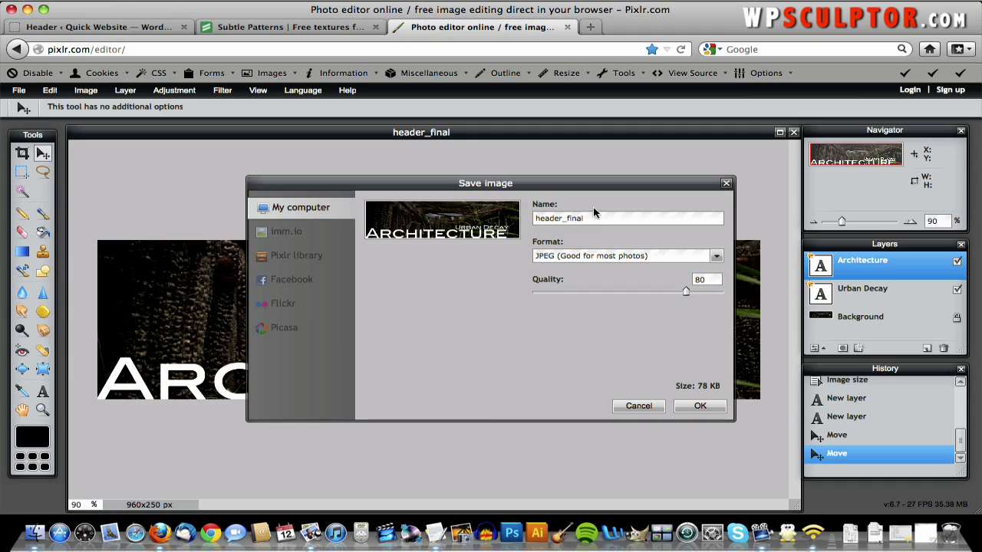
{"action": "left_click", "coordinate": [595, 258]}
{"action": "left_click", "coordinate": [573, 330]}
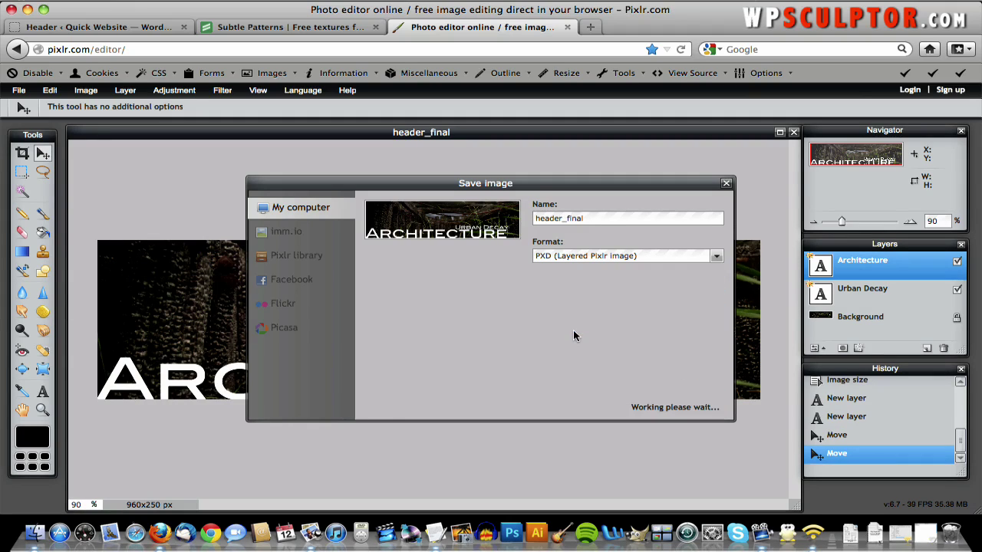
{"action": "left_click", "coordinate": [598, 217]}
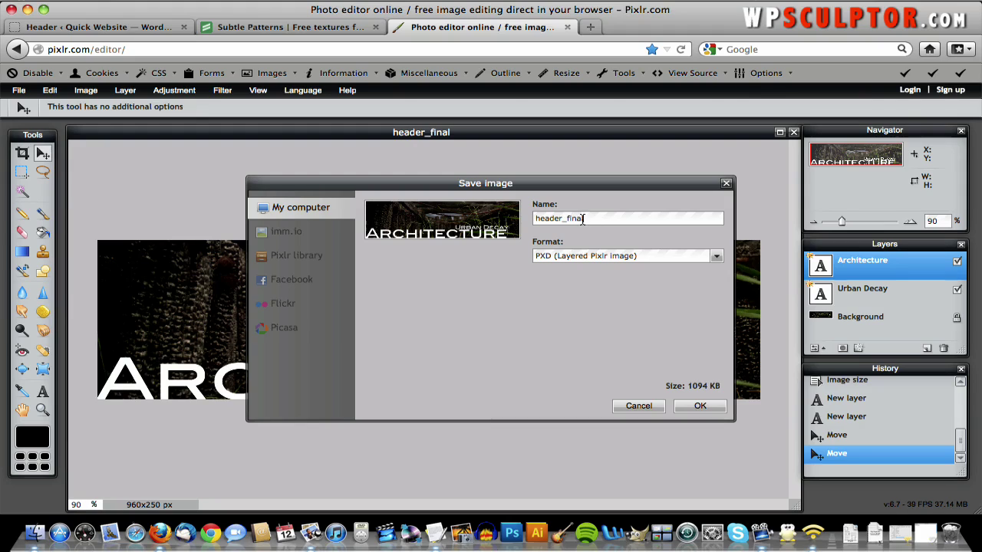
{"action": "type", "text": "_pixlr"}
{"action": "left_click", "coordinate": [700, 406]}
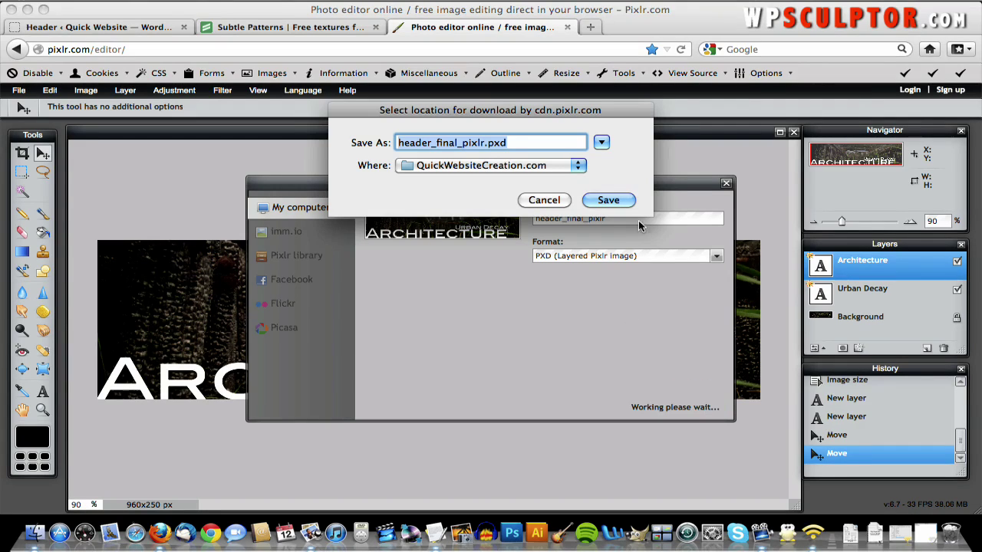
{"action": "left_click", "coordinate": [606, 201]}
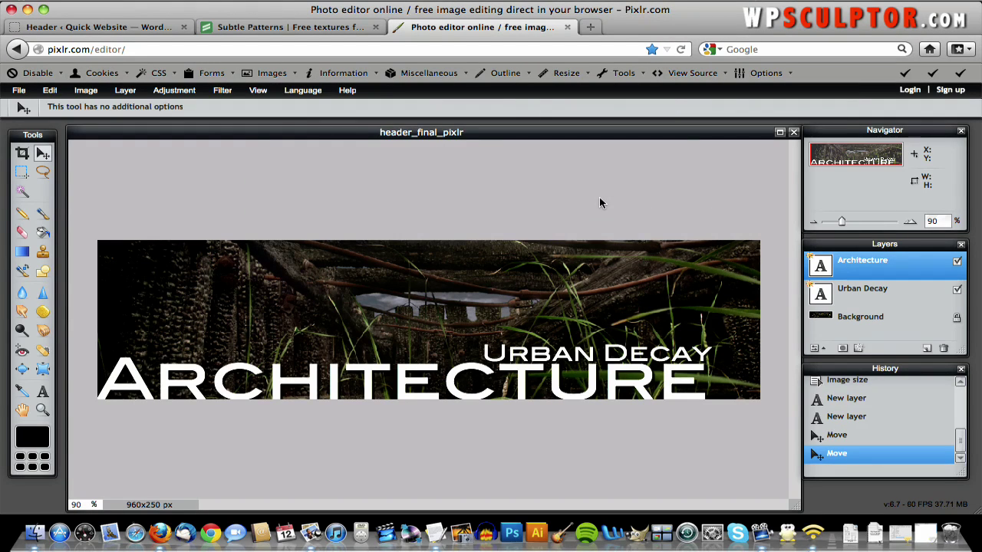
- Upload header_final.jpg from QuickWebsiteCreation.com as the WordPress custom header image
{"action": "left_click", "coordinate": [94, 28]}
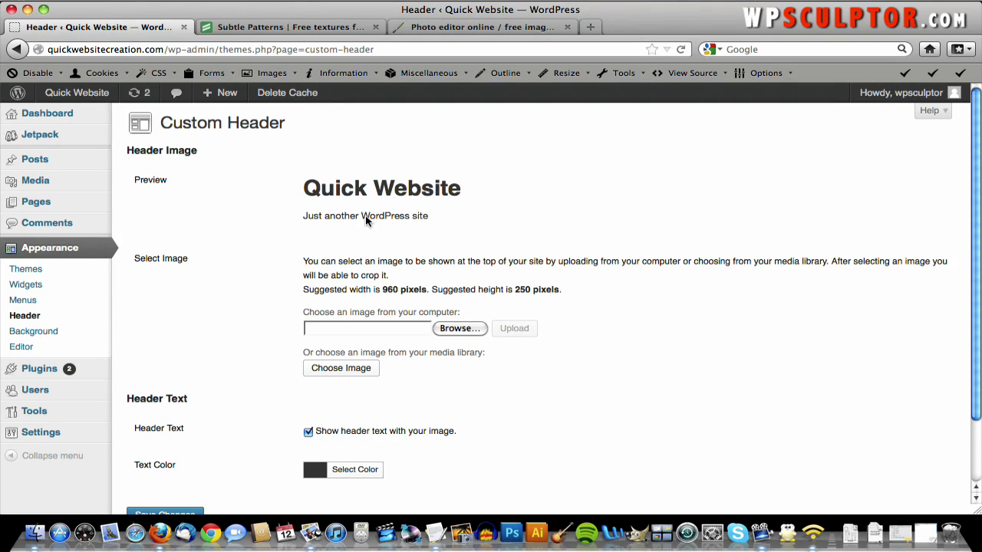
{"action": "scroll", "coordinate": [500, 324], "scroll_direction": "down", "scroll_amount": 2}
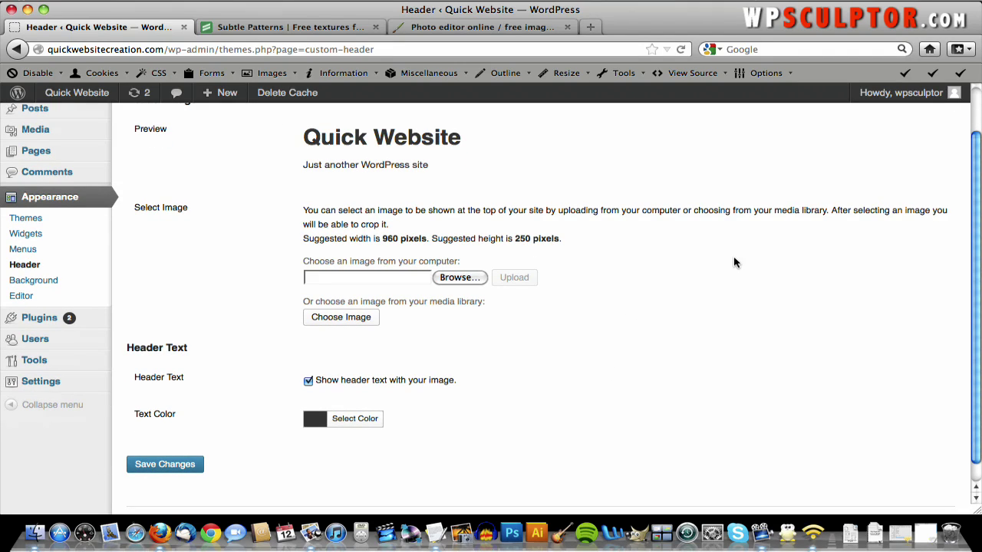
{"action": "scroll", "coordinate": [376, 203], "scroll_direction": "up", "scroll_amount": 2}
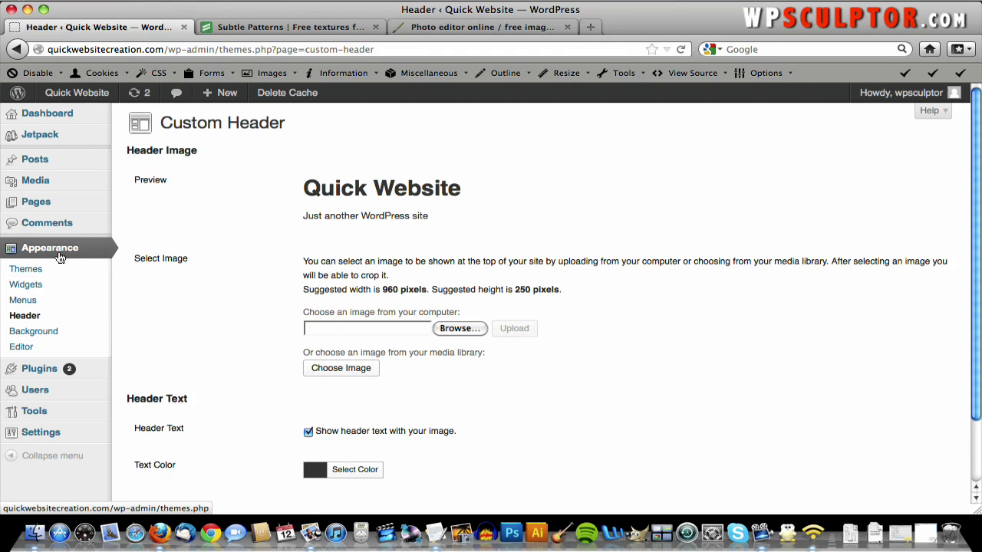
{"action": "left_click", "coordinate": [458, 330]}
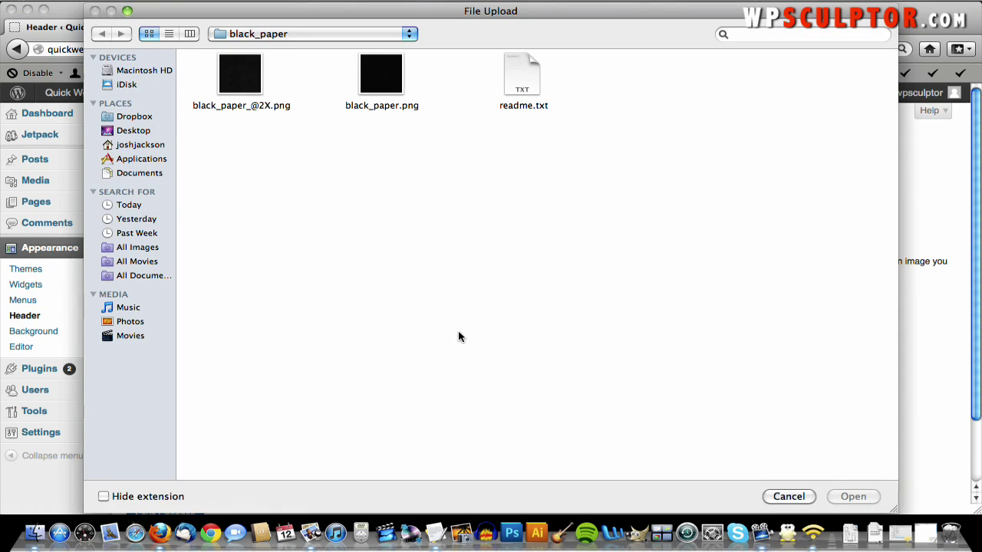
{"action": "left_click", "coordinate": [307, 35]}
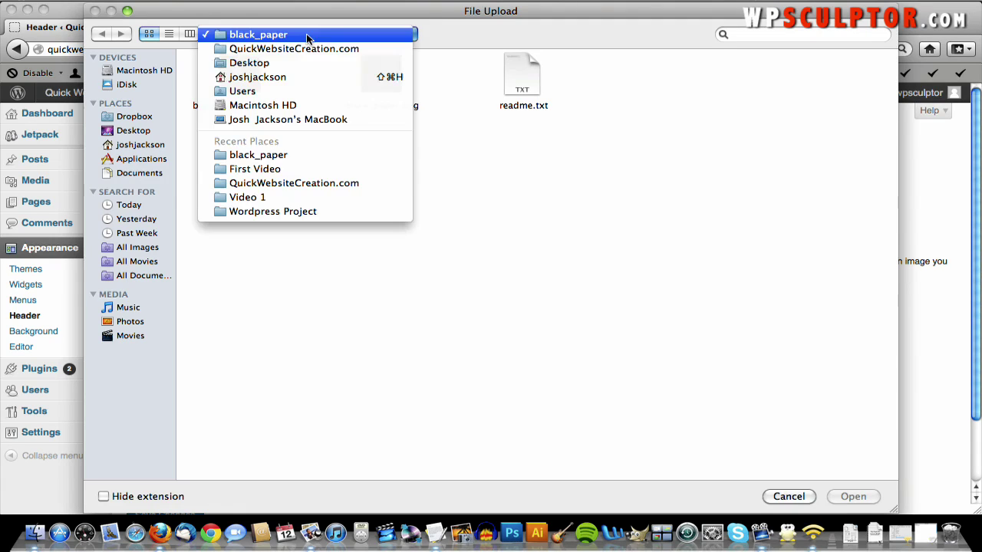
{"action": "left_click", "coordinate": [306, 50]}
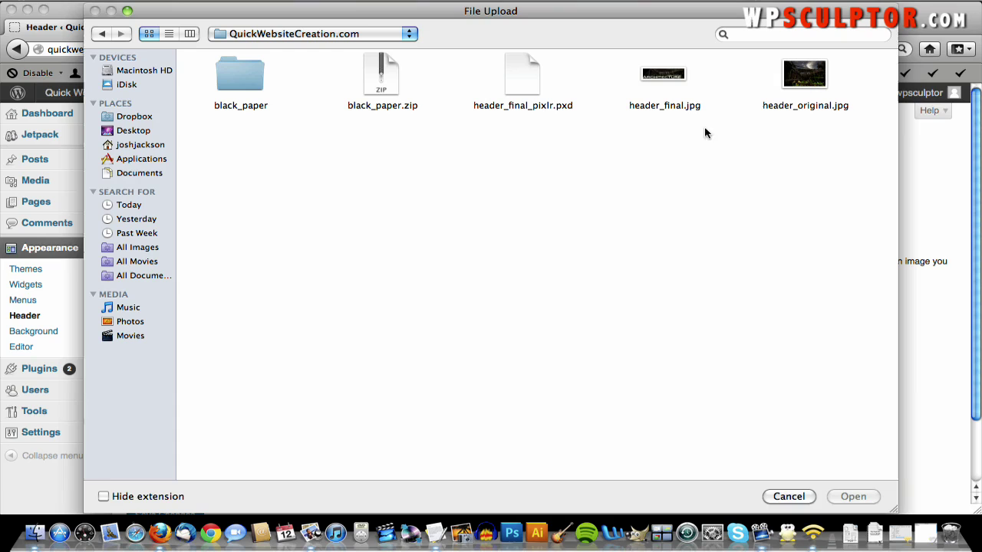
{"action": "double_click", "coordinate": [659, 76]}
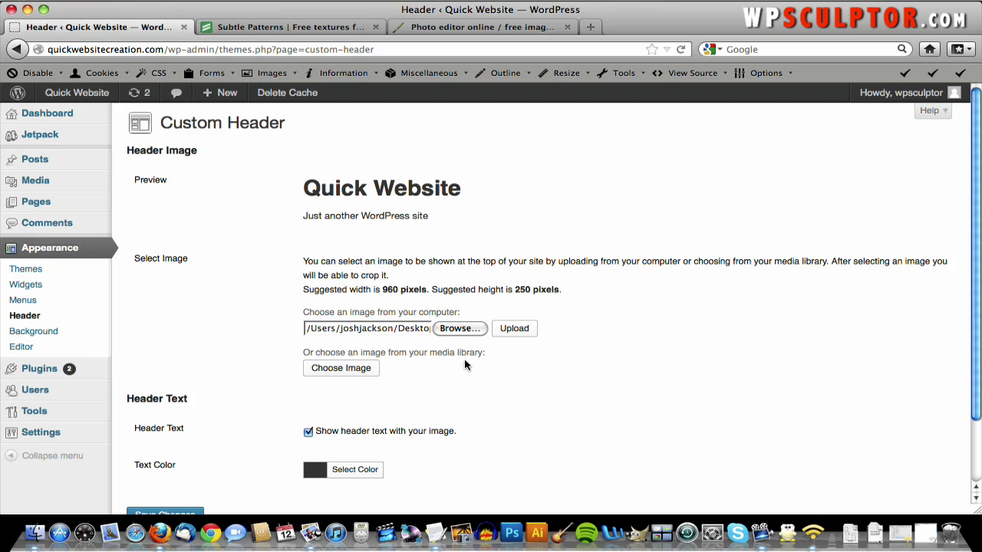
{"action": "left_click", "coordinate": [515, 332]}
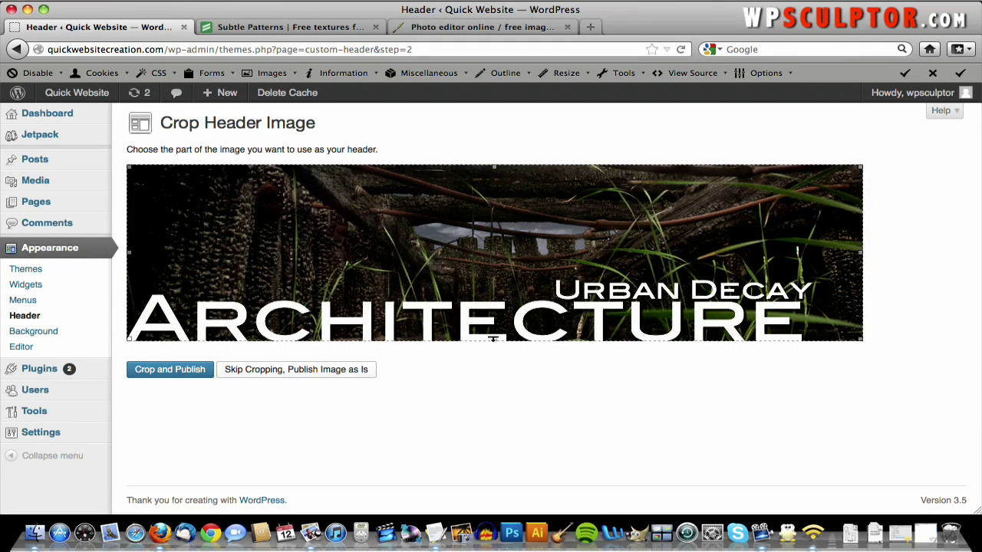
- Skip cropping to publish the full Architecture banner, then view the live site
{"action": "left_click_drag", "start_coordinate": [494, 339], "coordinate": [437, 364]}
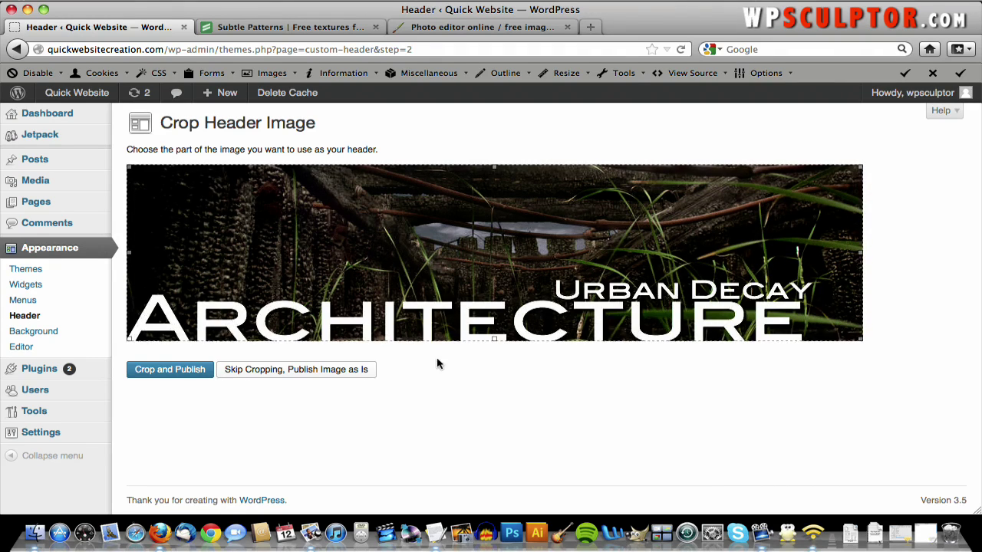
{"action": "left_click", "coordinate": [356, 375]}
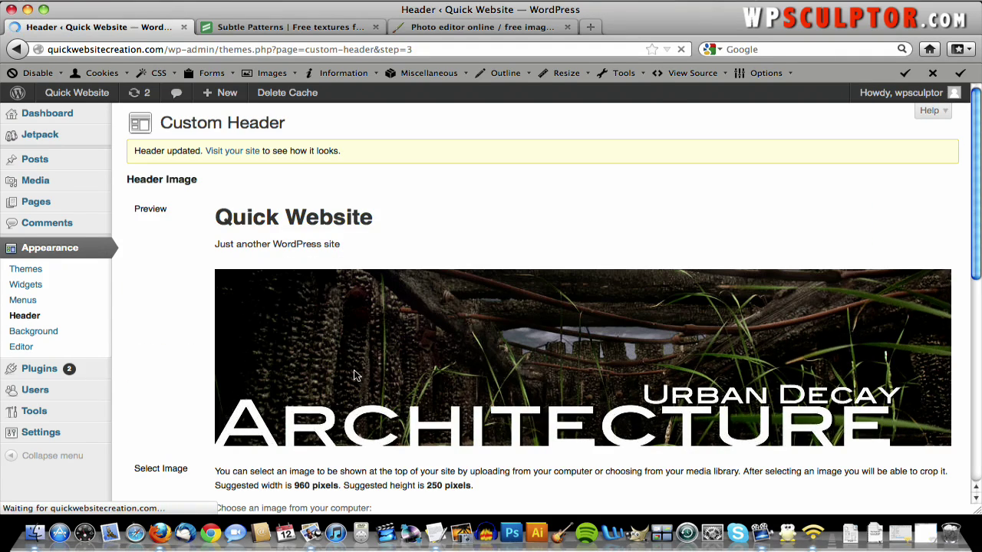
{"action": "scroll", "coordinate": [356, 375], "scroll_direction": "down", "scroll_amount": 2}
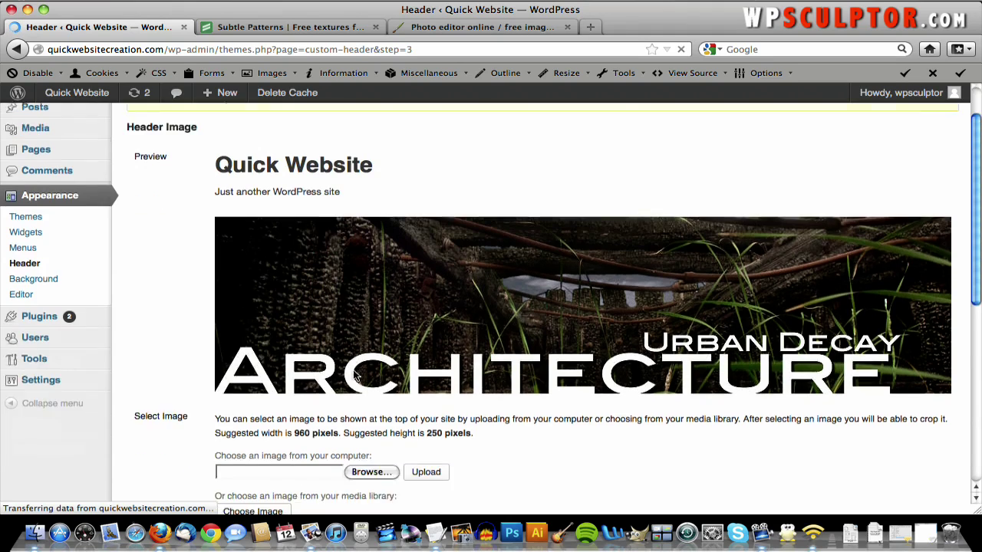
{"action": "scroll", "coordinate": [345, 370], "scroll_direction": "up", "scroll_amount": 3}
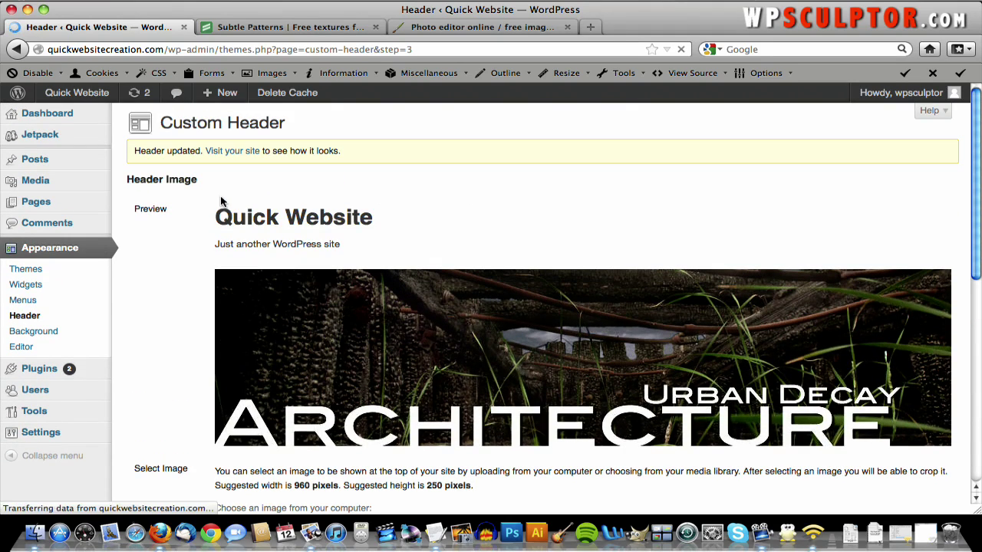
{"action": "left_click", "coordinate": [69, 94]}
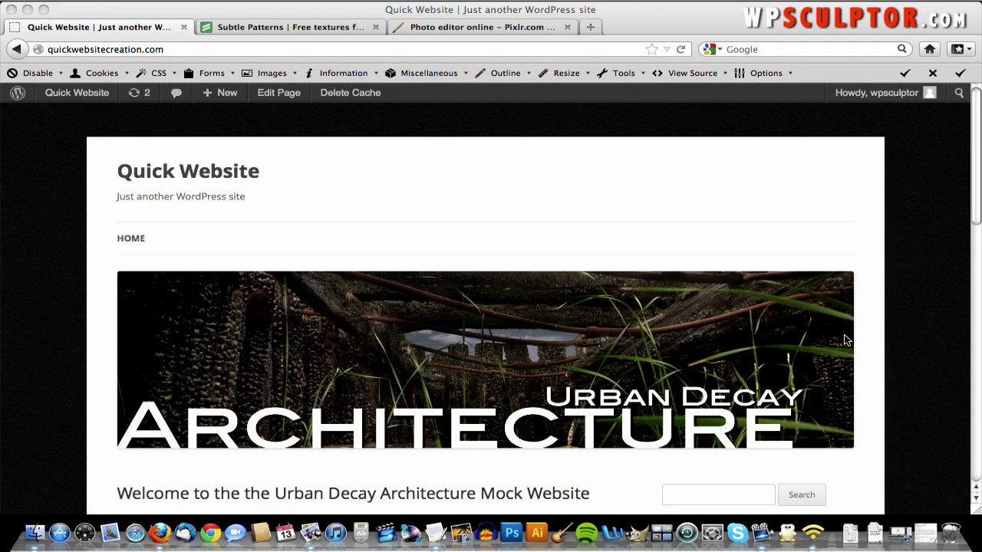
- Check the home page showing the new header banner
{"action": "left_click", "coordinate": [769, 242]}
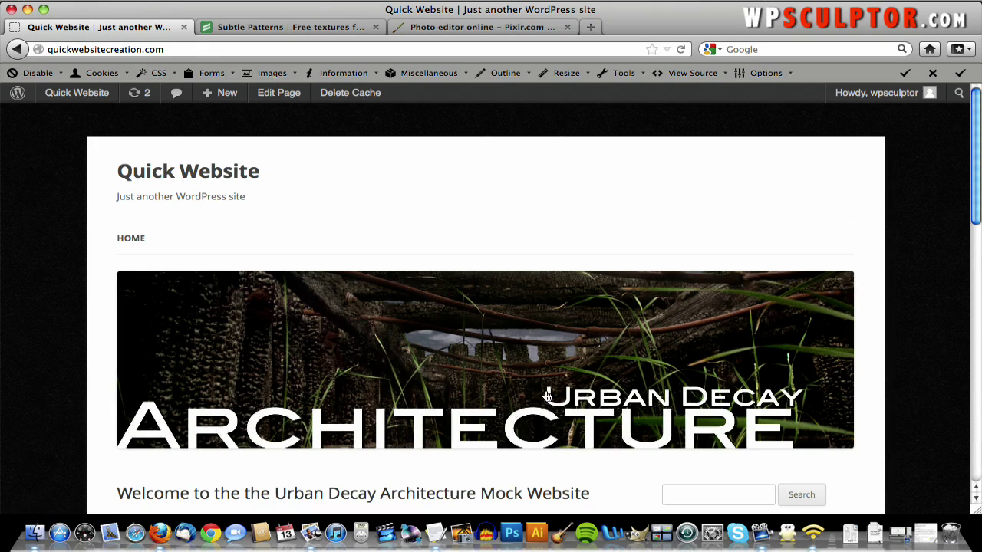
{"action": "scroll", "coordinate": [526, 382], "scroll_direction": "down", "scroll_amount": 3}
{"action": "scroll", "coordinate": [526, 382], "scroll_direction": "up", "scroll_amount": 3}
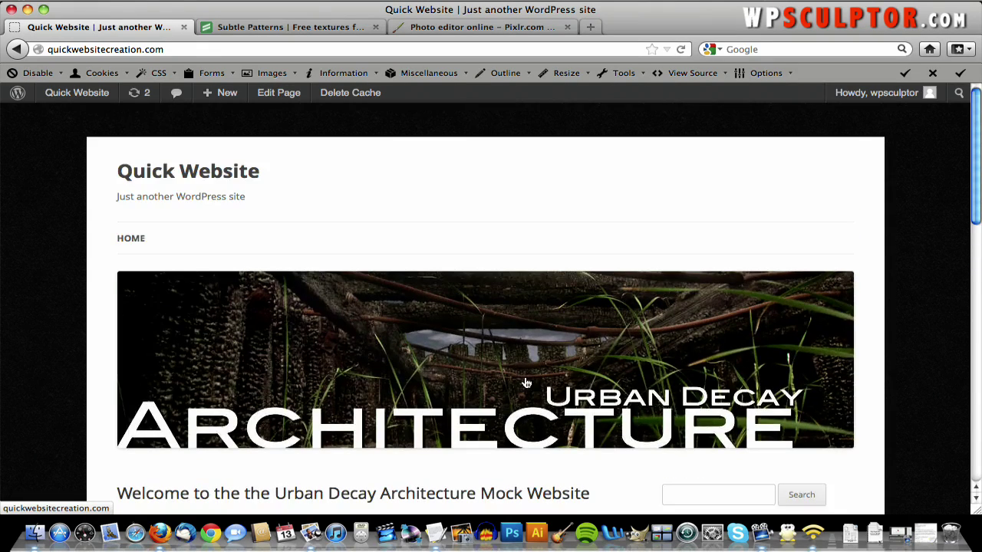
{"action": "left_click", "coordinate": [526, 382]}
{"action": "left_click", "coordinate": [190, 177]}
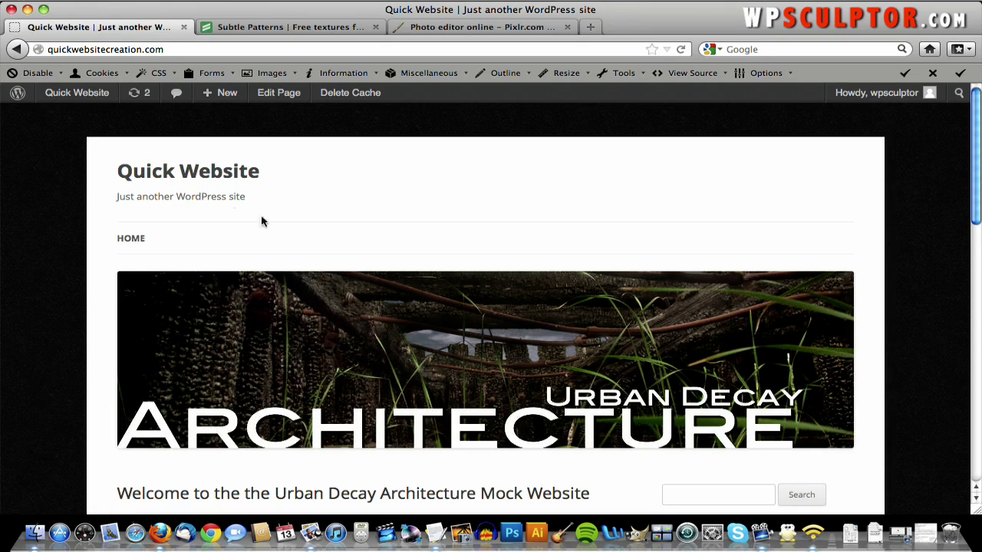
- Uncheck 'Show header text with your image', save, and view the front page
{"action": "mouse_move", "coordinate": [108, 98]}
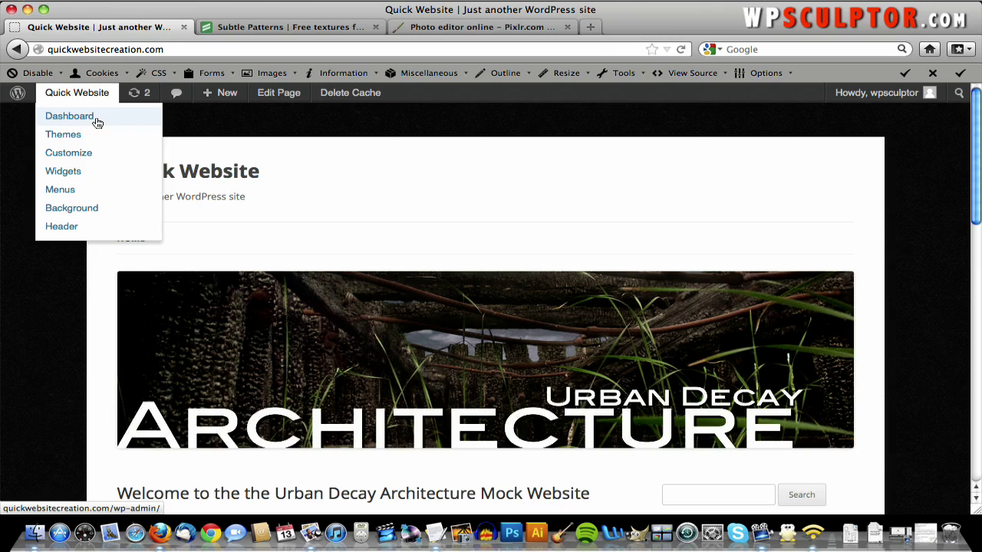
{"action": "left_click", "coordinate": [96, 120]}
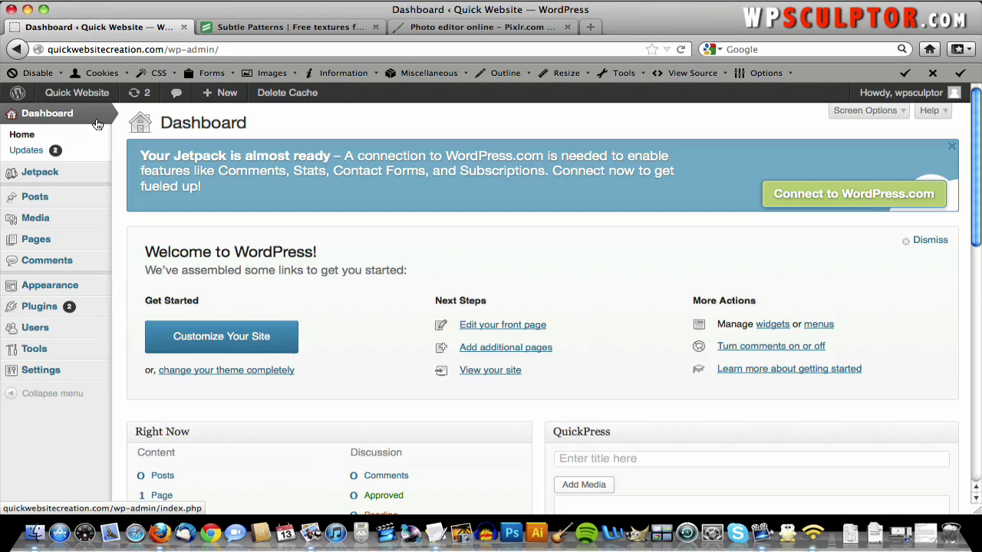
{"action": "mouse_move", "coordinate": [65, 286]}
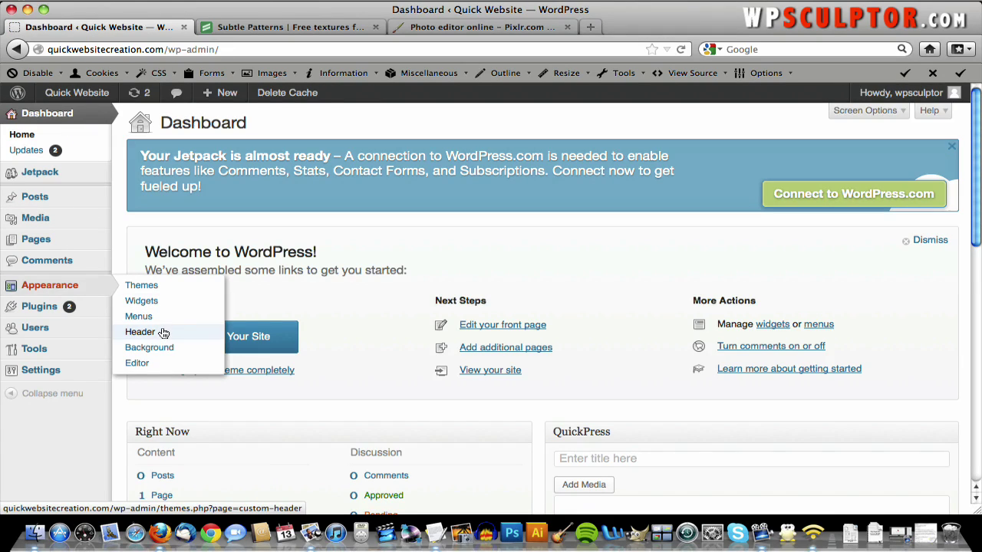
{"action": "left_click", "coordinate": [161, 332]}
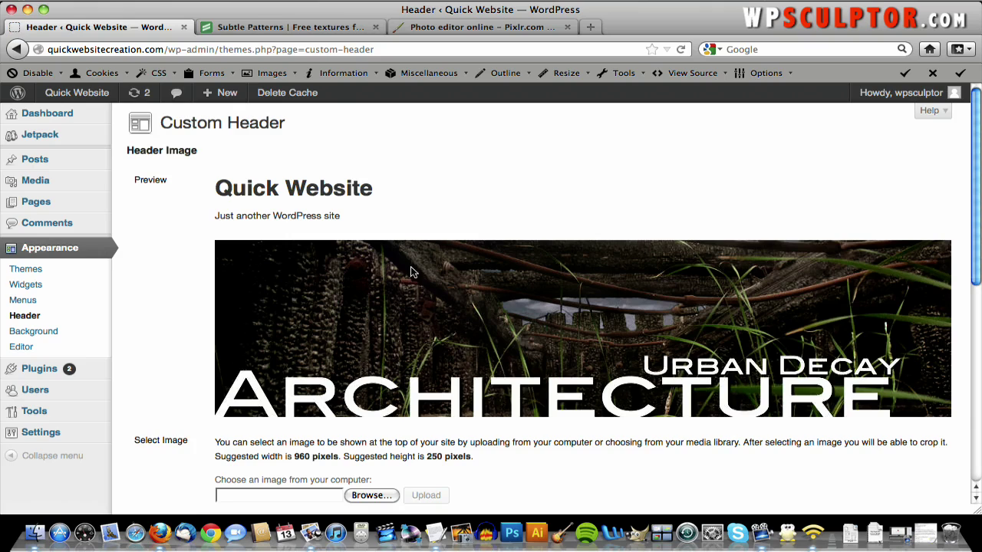
{"action": "scroll", "coordinate": [407, 268], "scroll_direction": "down", "scroll_amount": 10}
{"action": "scroll", "coordinate": [411, 271], "scroll_direction": "down", "scroll_amount": 1}
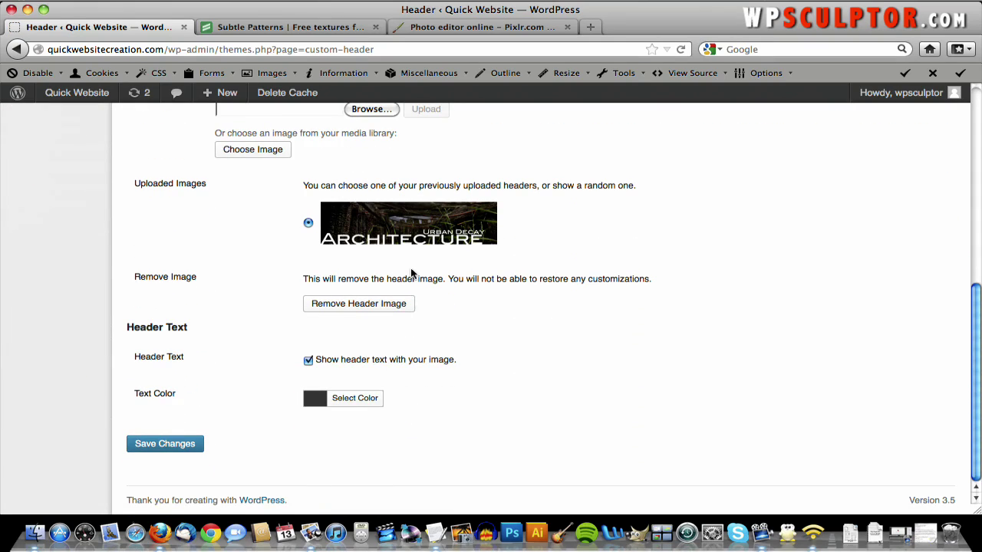
{"action": "left_click", "coordinate": [308, 361]}
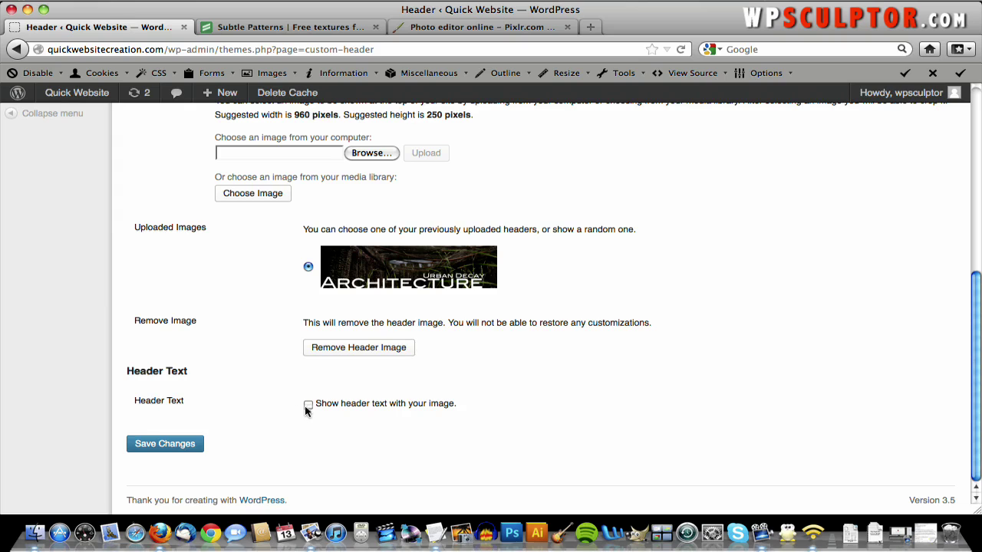
{"action": "left_click", "coordinate": [156, 452]}
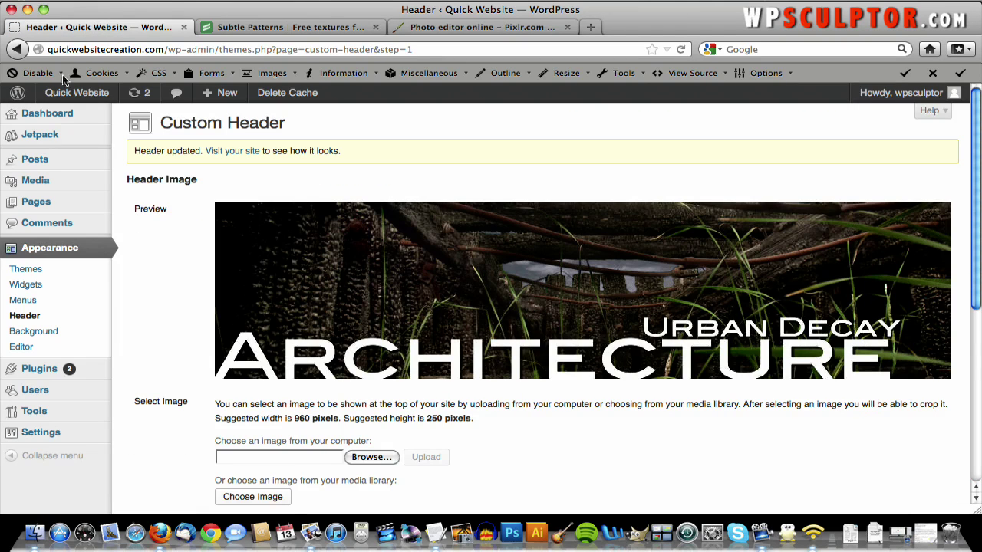
{"action": "left_click", "coordinate": [73, 92]}
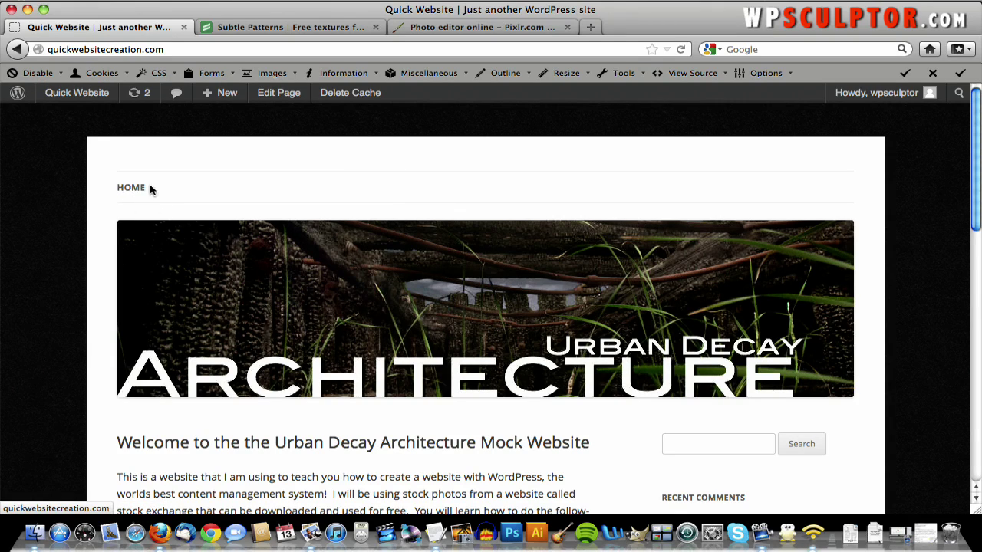
{"action": "left_click", "coordinate": [291, 293]}
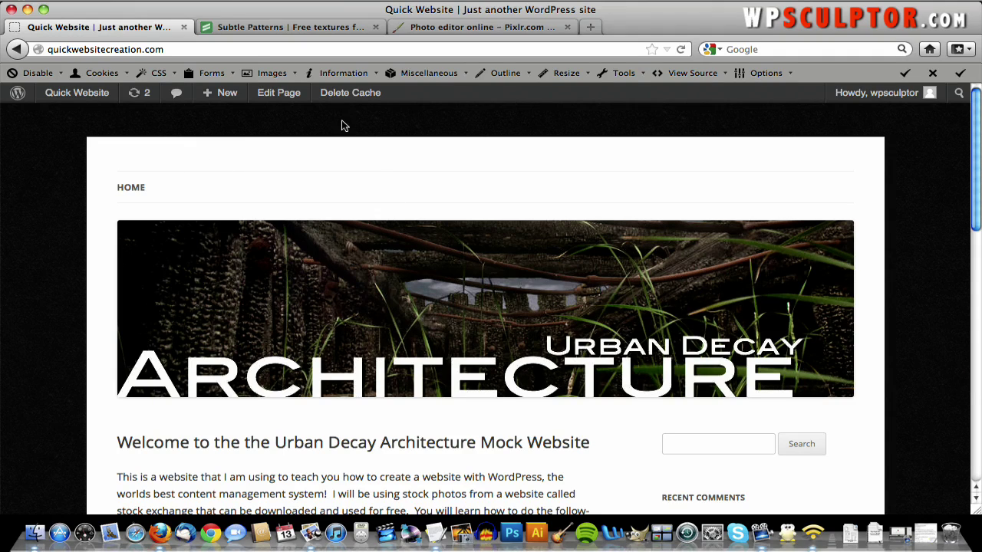
- Close the Subtle Patterns and Pixlr tabs and go to stock.xchng in a new tab
{"action": "left_click", "coordinate": [374, 28]}
{"action": "left_click", "coordinate": [374, 27]}
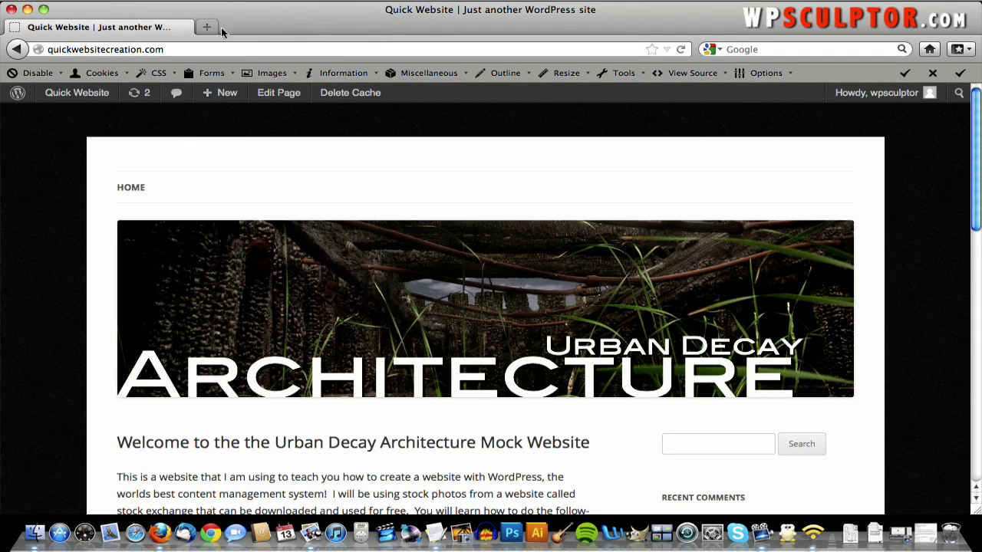
{"action": "left_click", "coordinate": [98, 3]}
{"action": "left_click", "coordinate": [127, 10]}
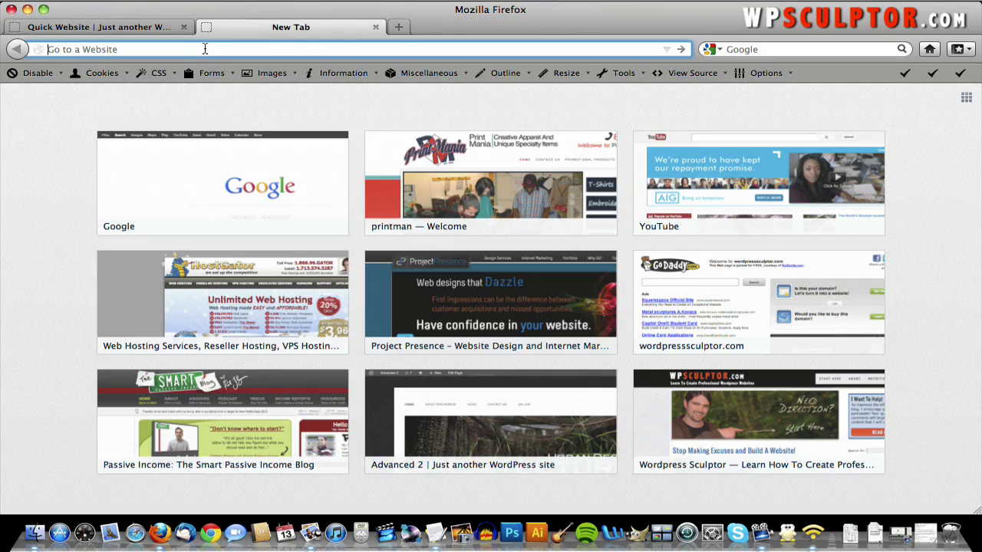
{"action": "type", "text": "sxc.hu/"}
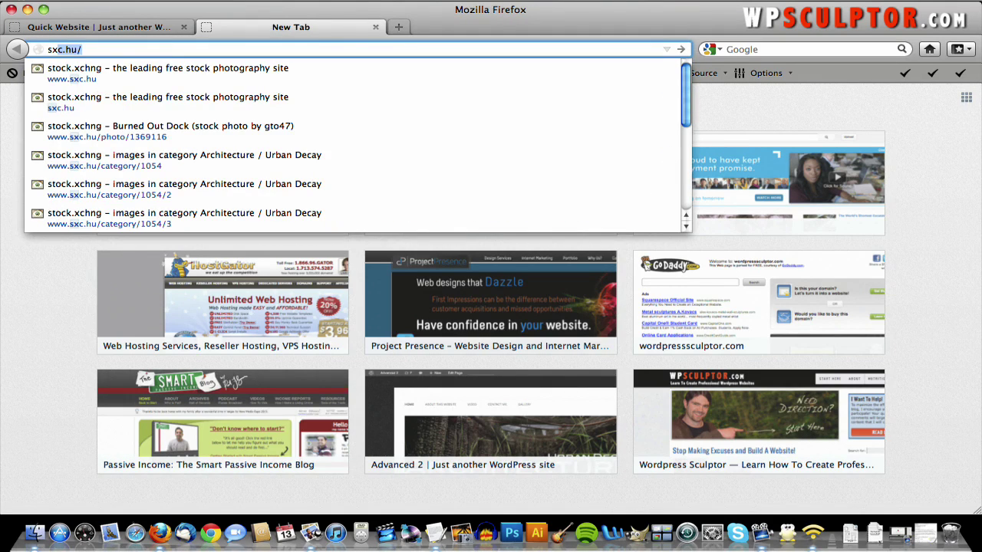
{"action": "key", "text": "Return"}
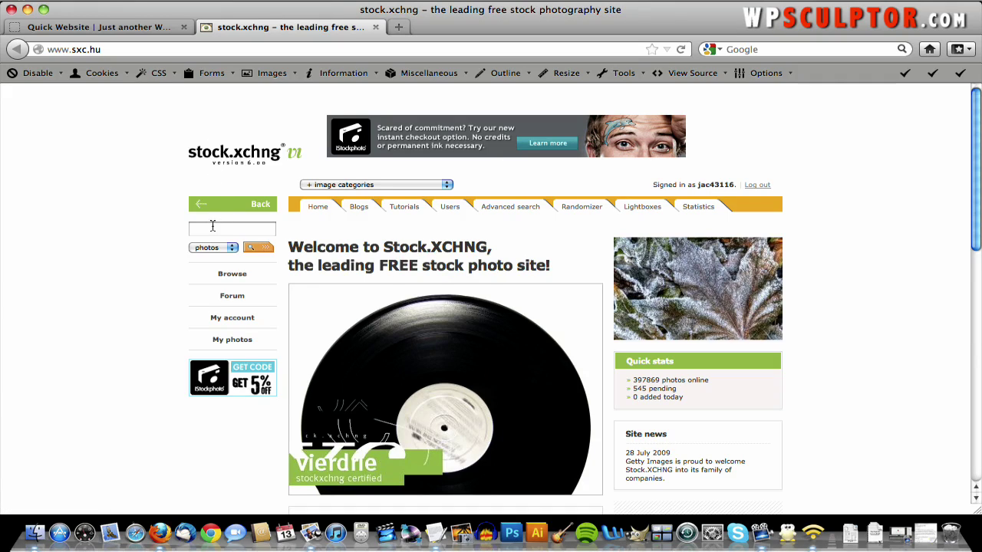
- Search stock.xchng for 'beginner' and open the boy-on-bike photo at full size
{"action": "left_click", "coordinate": [212, 227]}
{"action": "type", "text": "beginn"}
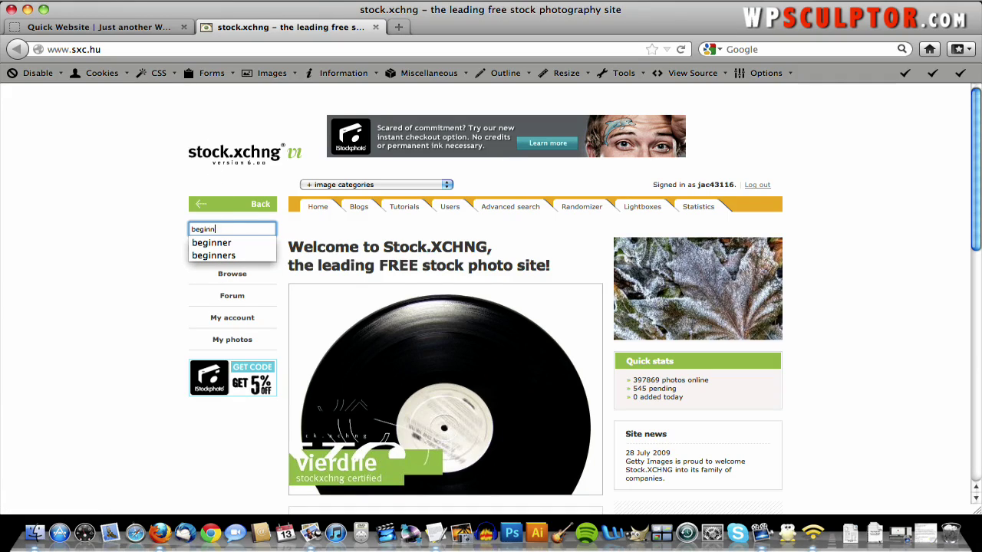
{"action": "type", "text": "er"}
{"action": "key", "text": "Return"}
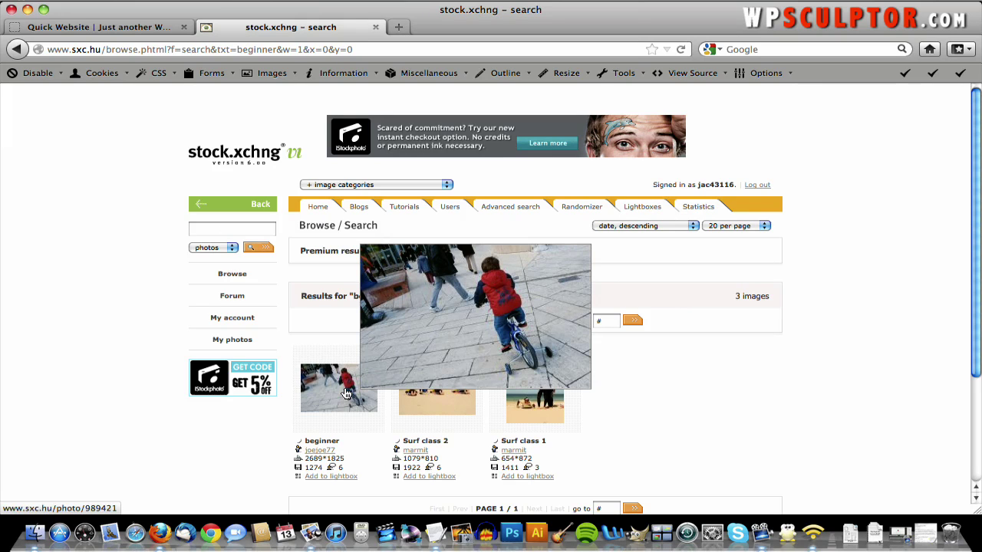
{"action": "left_click", "coordinate": [346, 394]}
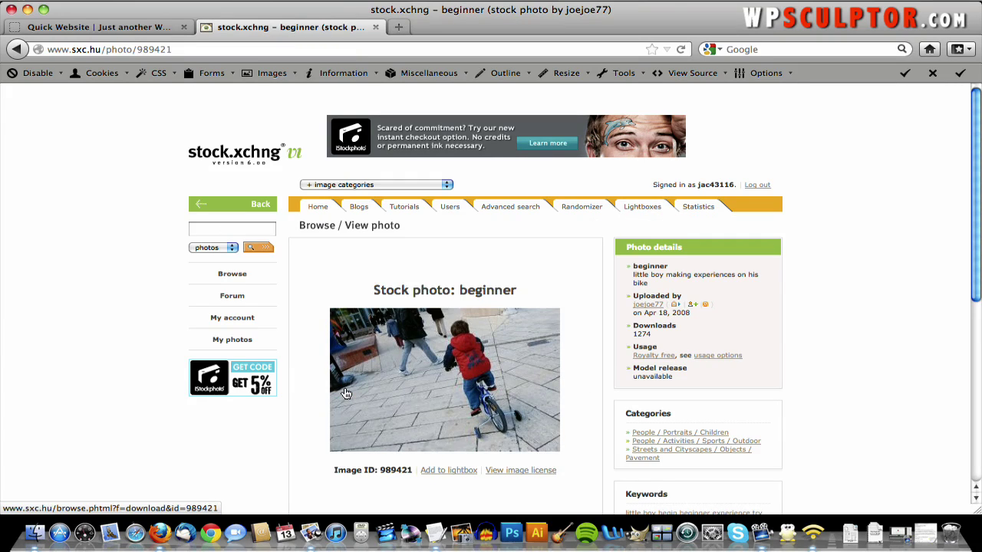
{"action": "scroll", "coordinate": [346, 393], "scroll_direction": "down", "scroll_amount": 1}
{"action": "scroll", "coordinate": [346, 394], "scroll_direction": "down", "scroll_amount": 5}
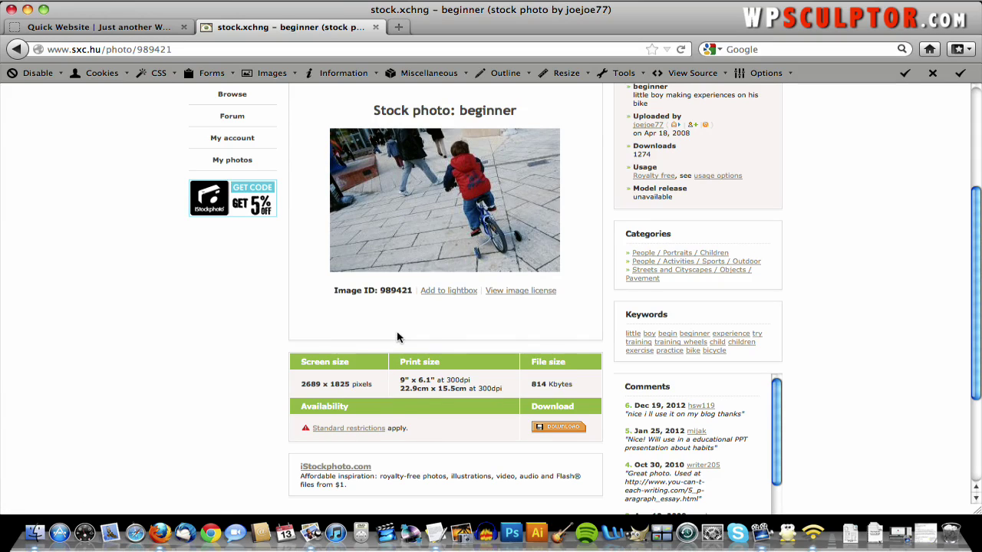
{"action": "scroll", "coordinate": [401, 330], "scroll_direction": "up", "scroll_amount": 1}
{"action": "left_click", "coordinate": [429, 233]}
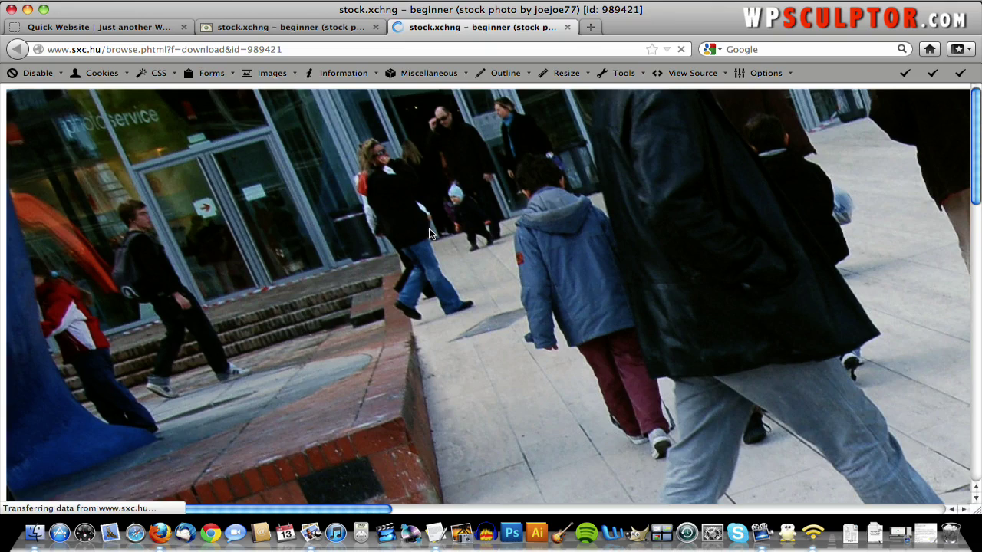
- Save the full-size photo as Beginner_original.jpg
{"action": "right_click", "coordinate": [429, 233]}
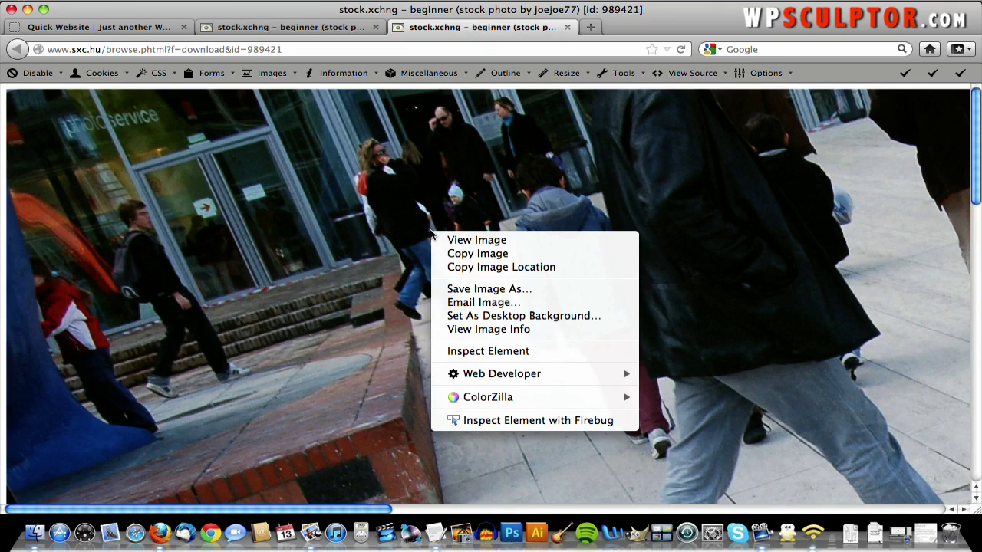
{"action": "left_click", "coordinate": [455, 291]}
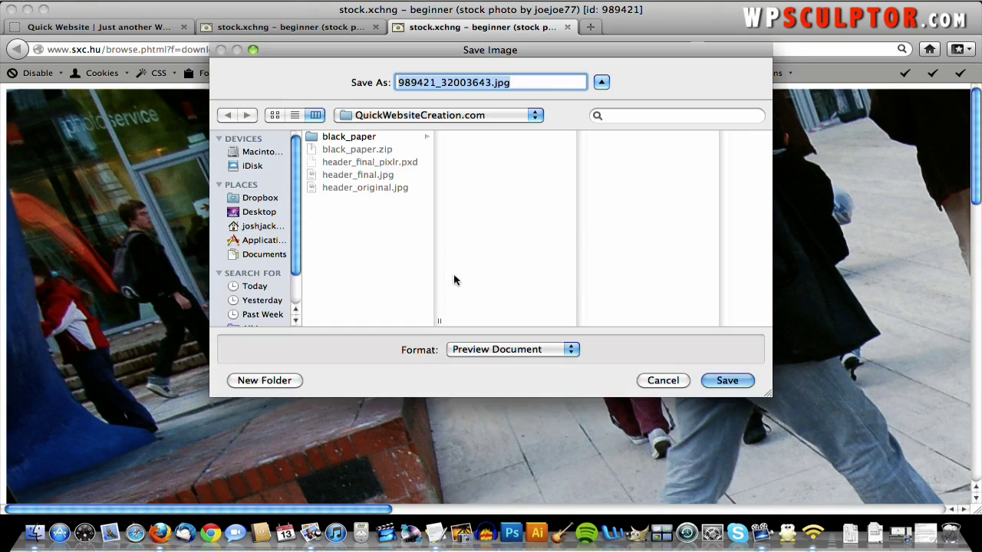
{"action": "left_click", "coordinate": [491, 82]}
{"action": "left_click_drag", "start_coordinate": [491, 82], "coordinate": [346, 83]}
{"action": "type", "text": "Beginner_"}
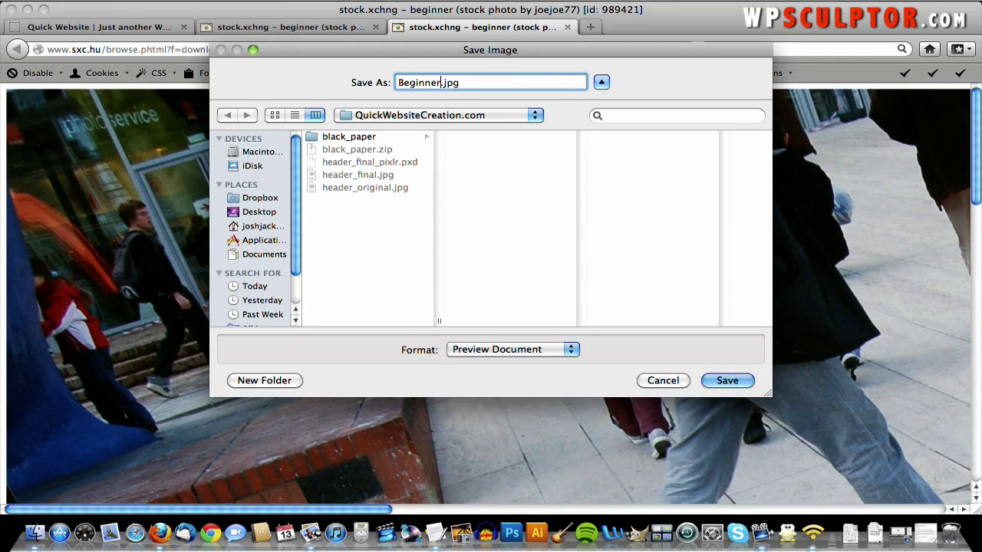
{"action": "type", "text": "orignal"}
{"action": "key", "text": "BackSpace"}
{"action": "key", "text": "BackSpace"}
{"action": "key", "text": "BackSpace"}
{"action": "type", "text": "inal"}
{"action": "left_click", "coordinate": [726, 381]}
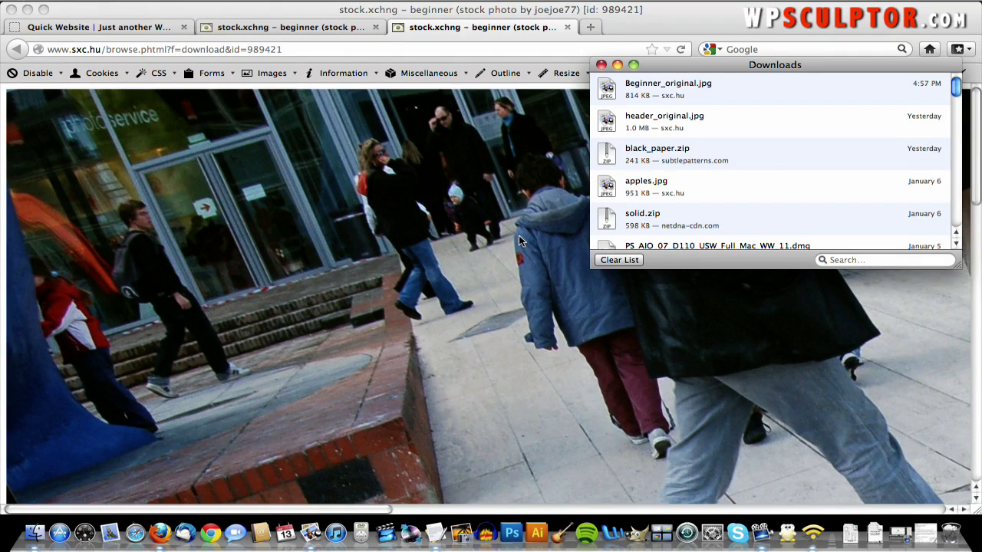
{"action": "left_click", "coordinate": [518, 240]}
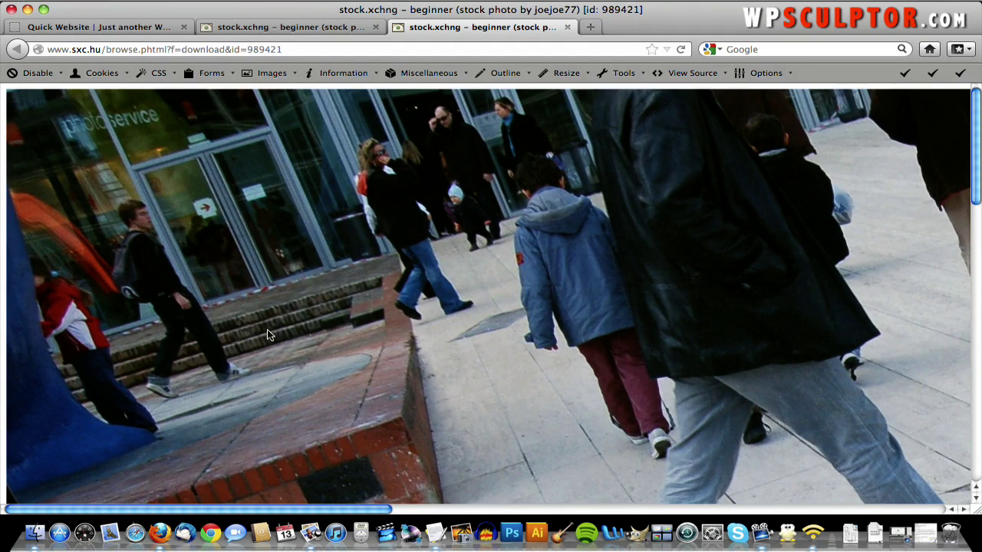
- Check Beginner_original.jpg in QuickWebsiteCreation.com, then return to the browser photo
{"action": "key", "text": "F11"}
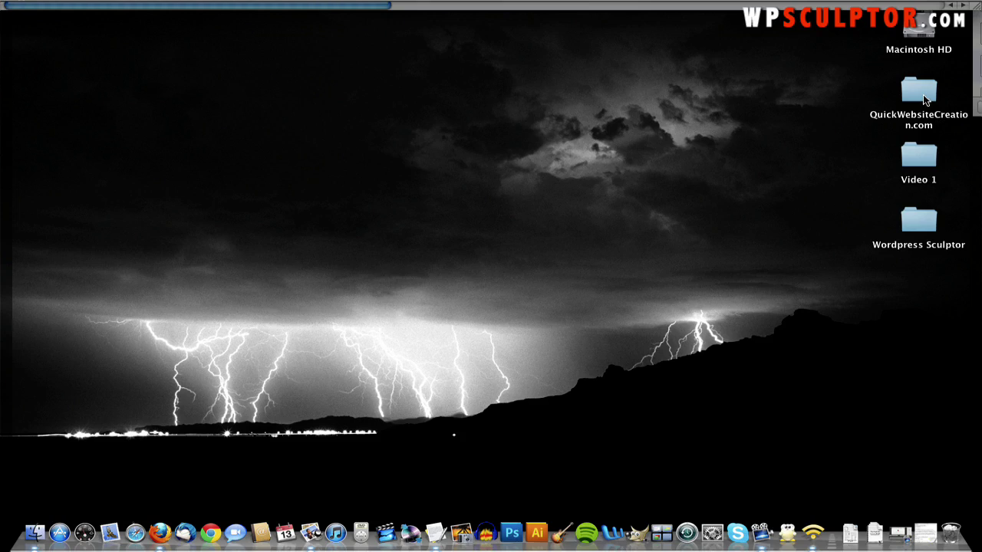
{"action": "double_click", "coordinate": [924, 100]}
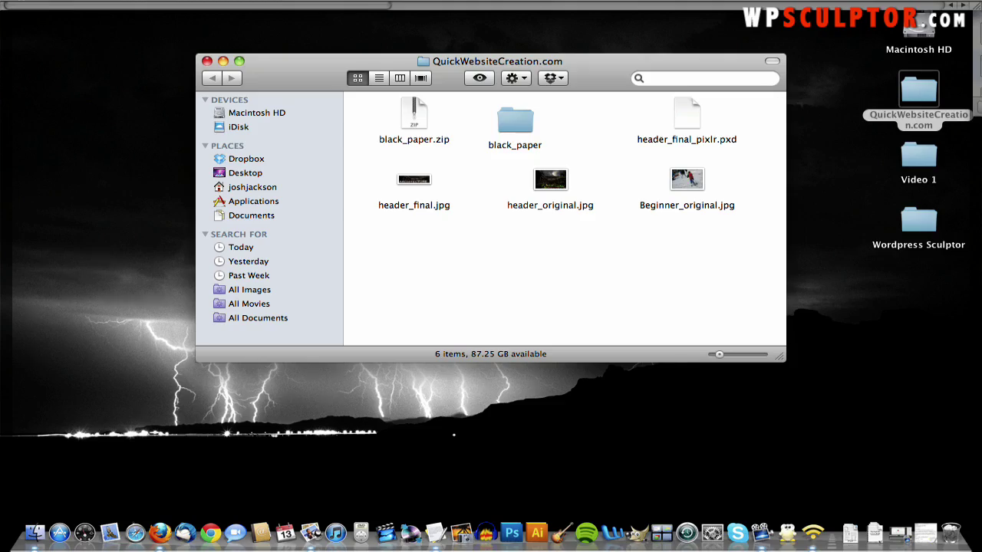
{"action": "key", "text": "F9"}
{"action": "left_click", "coordinate": [124, 223]}
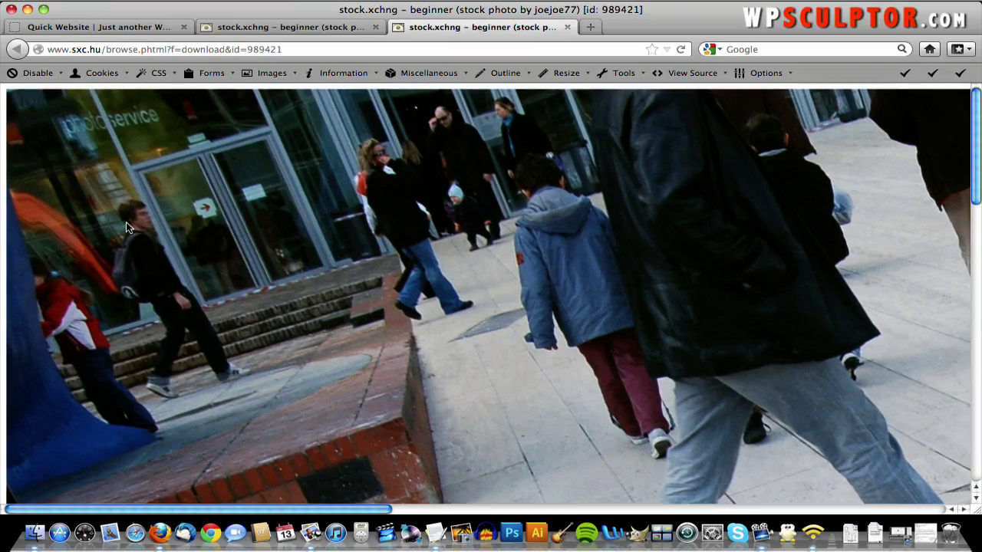
{"action": "scroll", "coordinate": [305, 232], "scroll_direction": "down", "scroll_amount": 15}
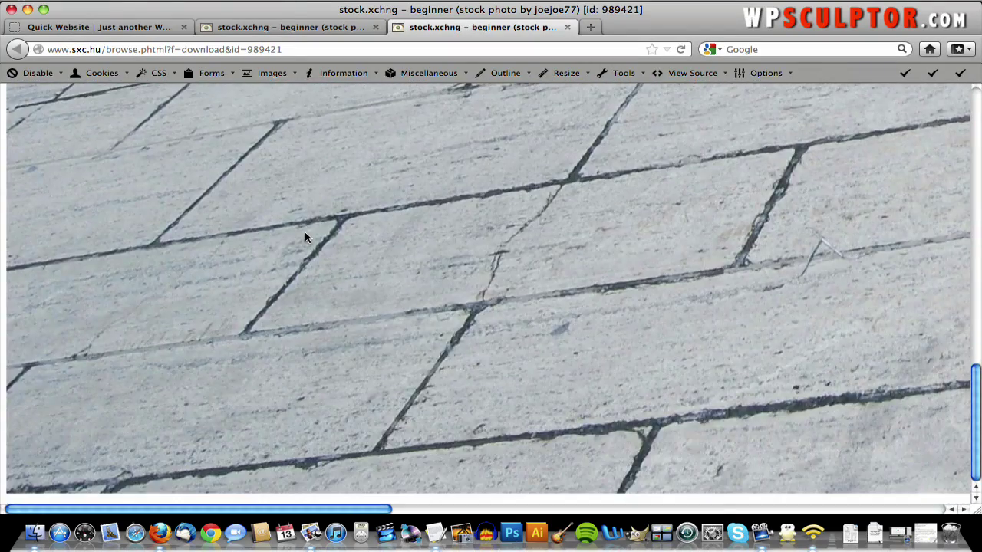
{"action": "scroll", "coordinate": [304, 232], "scroll_direction": "up", "scroll_amount": 8}
{"action": "scroll", "coordinate": [305, 232], "scroll_direction": "right", "scroll_amount": 10}
{"action": "scroll", "coordinate": [304, 232], "scroll_direction": "up", "scroll_amount": 7}
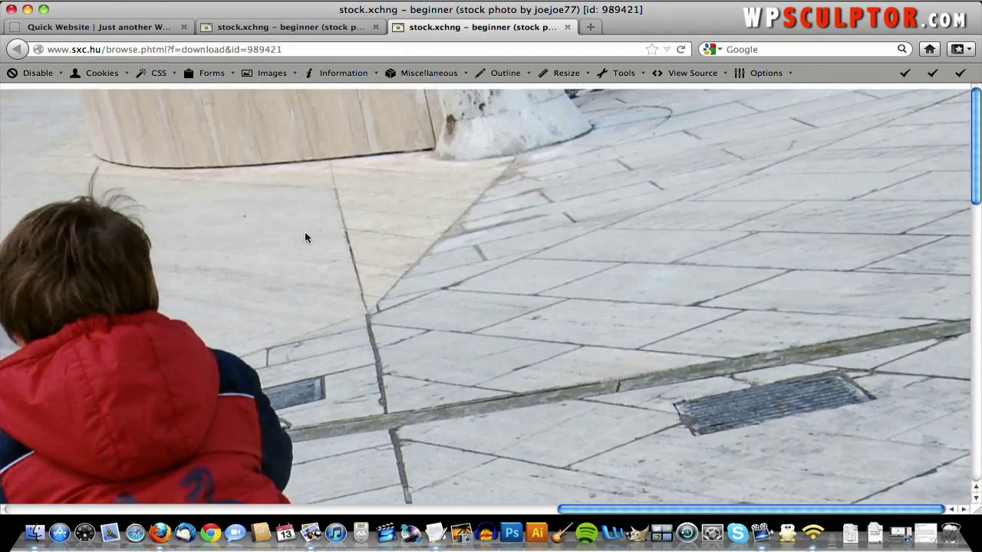
{"action": "scroll", "coordinate": [305, 238], "scroll_direction": "left", "scroll_amount": 10}
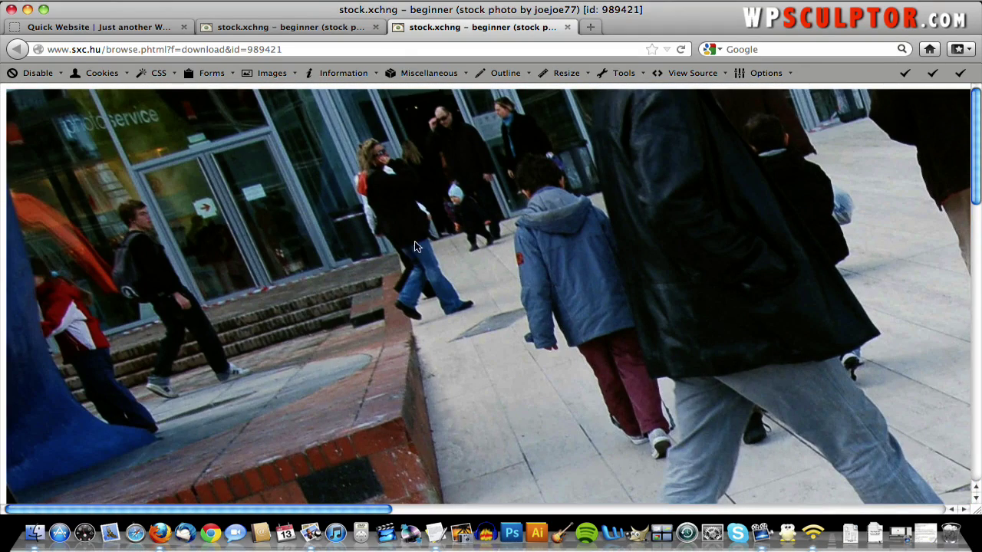
{"action": "left_click", "coordinate": [556, 47]}
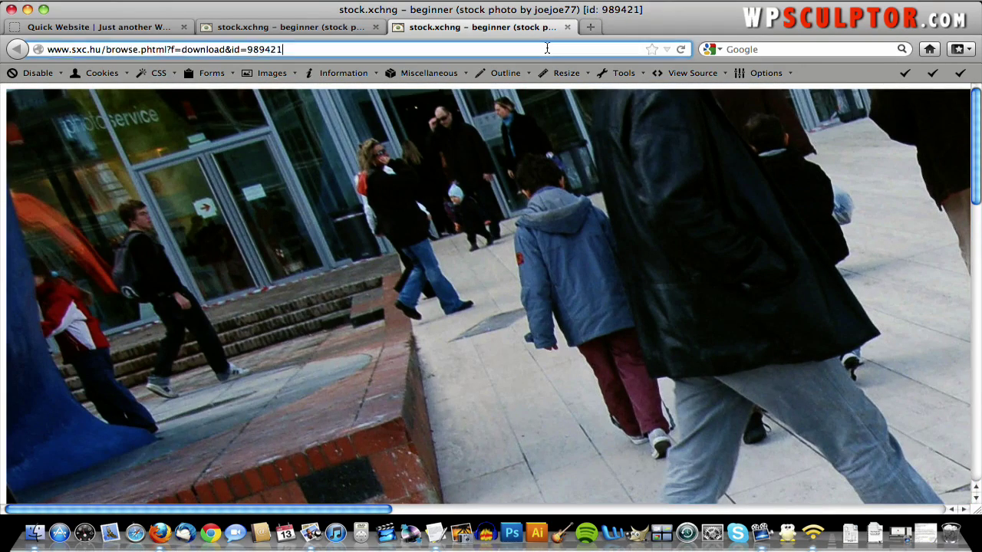
- Launch Pixlr Editor from pixlr.com and open Beginner_original.jpg from the computer
{"action": "type", "text": "pixlr.com/"}
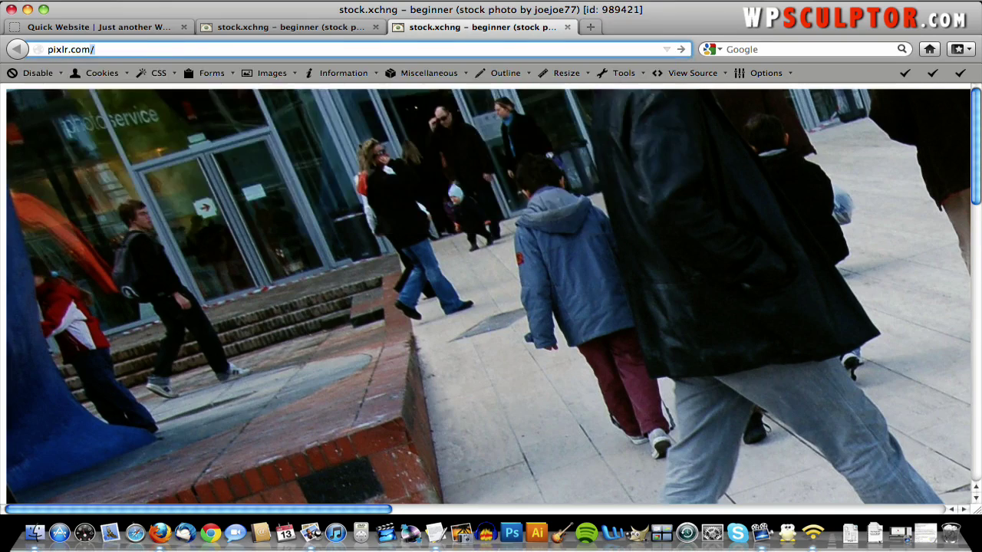
{"action": "key", "text": "Return"}
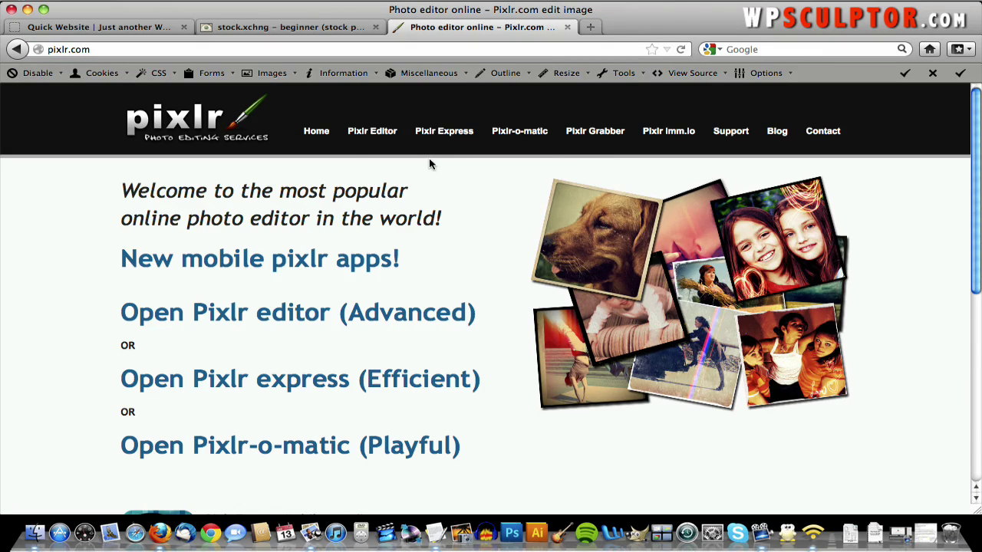
{"action": "left_click", "coordinate": [375, 132]}
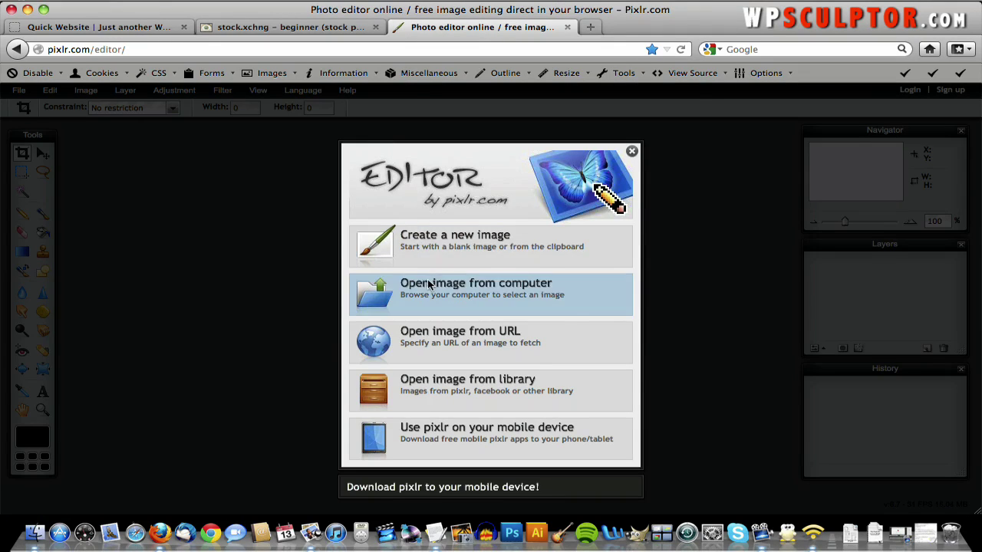
{"action": "left_click", "coordinate": [428, 283]}
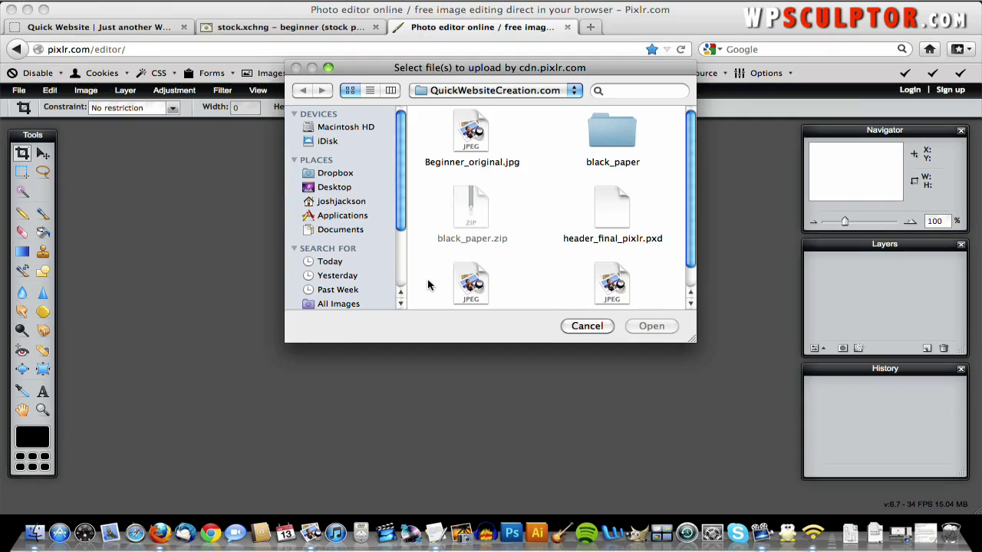
{"action": "double_click", "coordinate": [469, 133]}
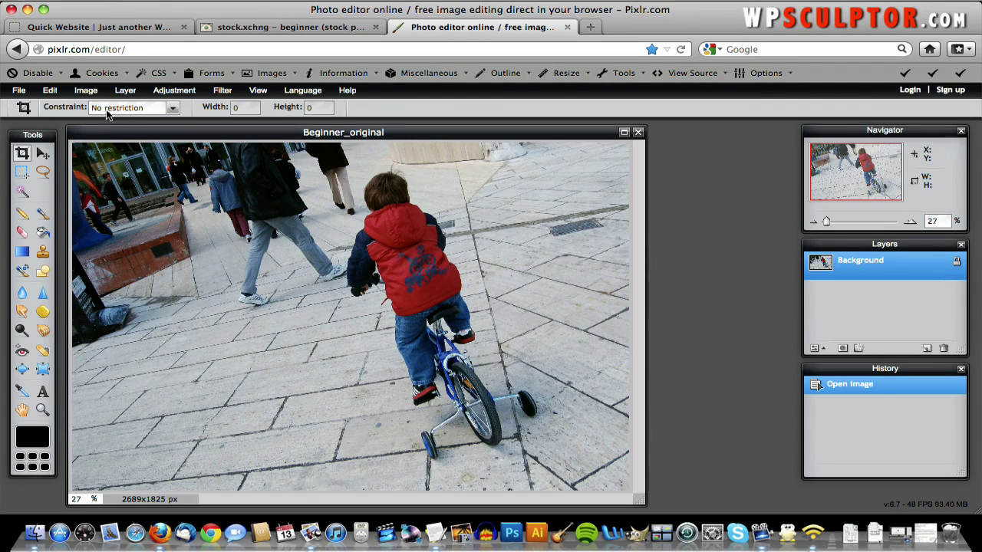
{"action": "left_click", "coordinate": [86, 90]}
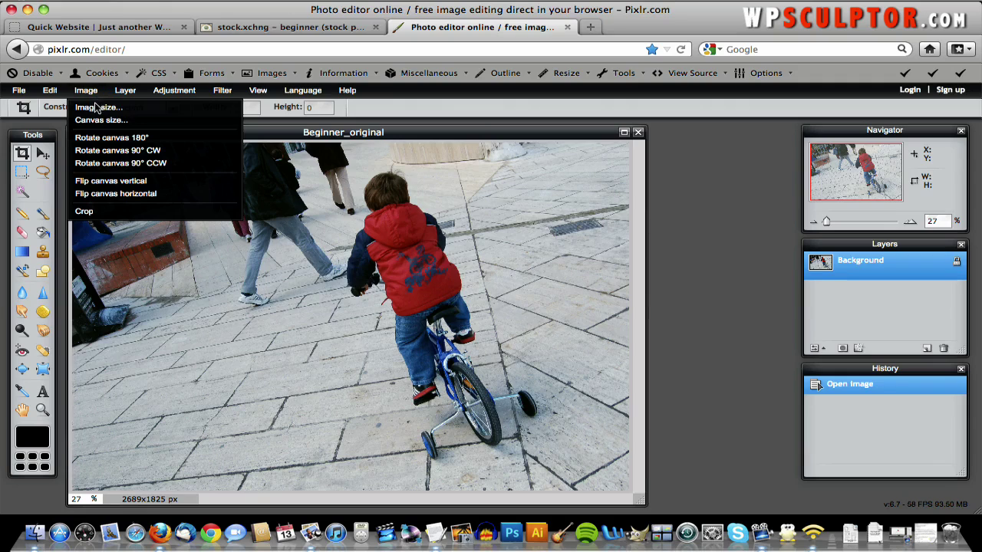
- Resize Beginner_original from 2689×1825 to 300×204 px with proportions constrained, then view it at 100% zoom
{"action": "left_click", "coordinate": [97, 108]}
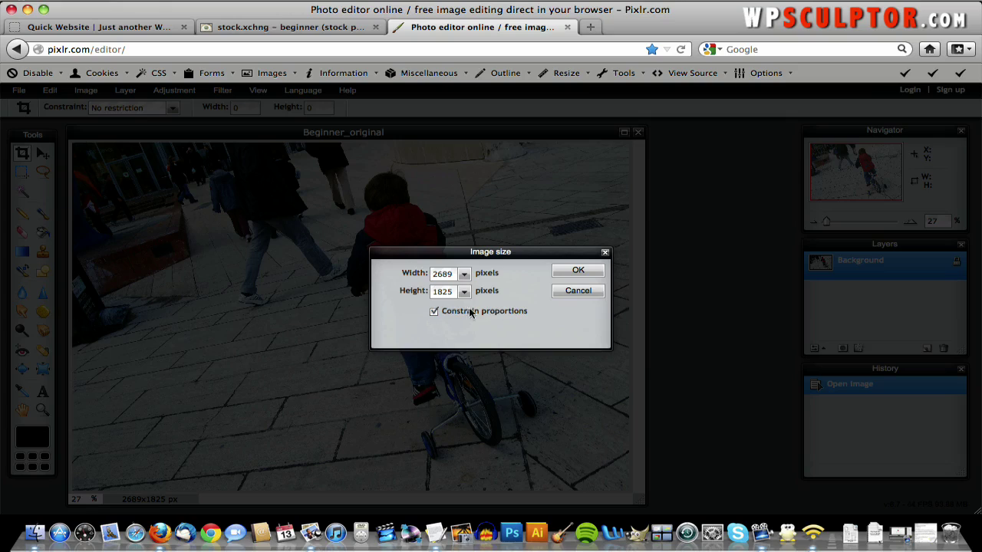
{"action": "double_click", "coordinate": [438, 279]}
{"action": "type", "text": "300"}
{"action": "left_click", "coordinate": [599, 275]}
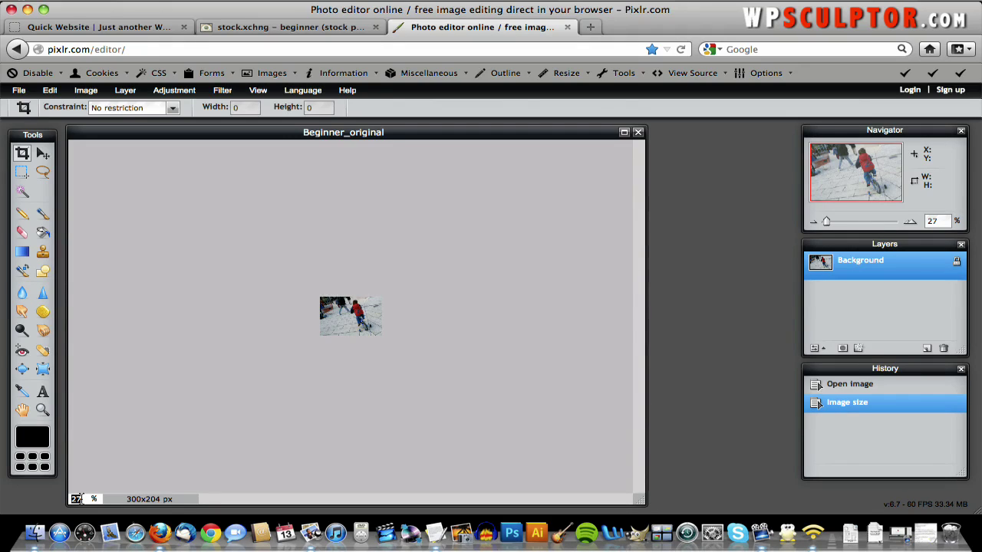
{"action": "type", "text": "100"}
{"action": "key", "text": "Return"}
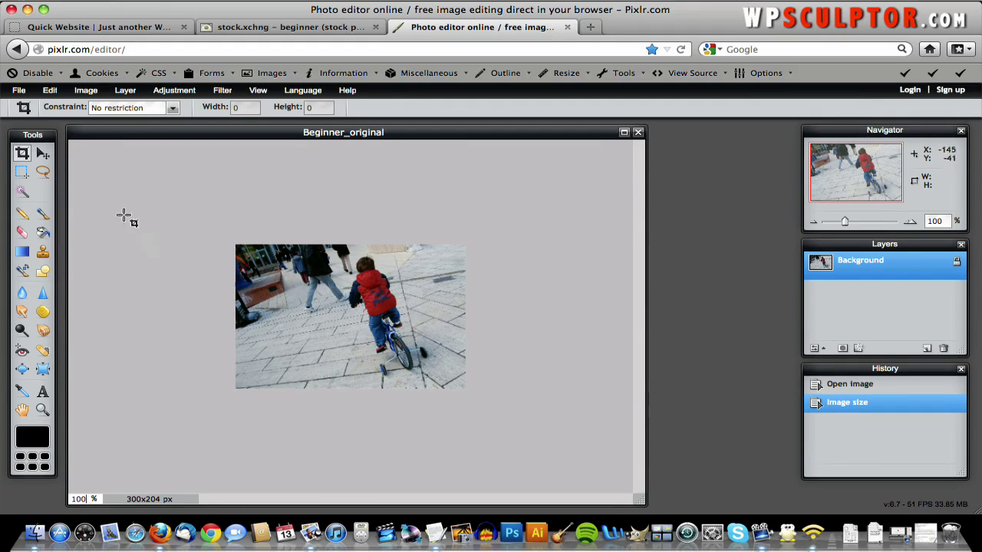
- Save the photo as Beginner_edited.jpg at JPEG quality 70 in the QuickWebsiteCreation.com folder
{"action": "left_click", "coordinate": [19, 91]}
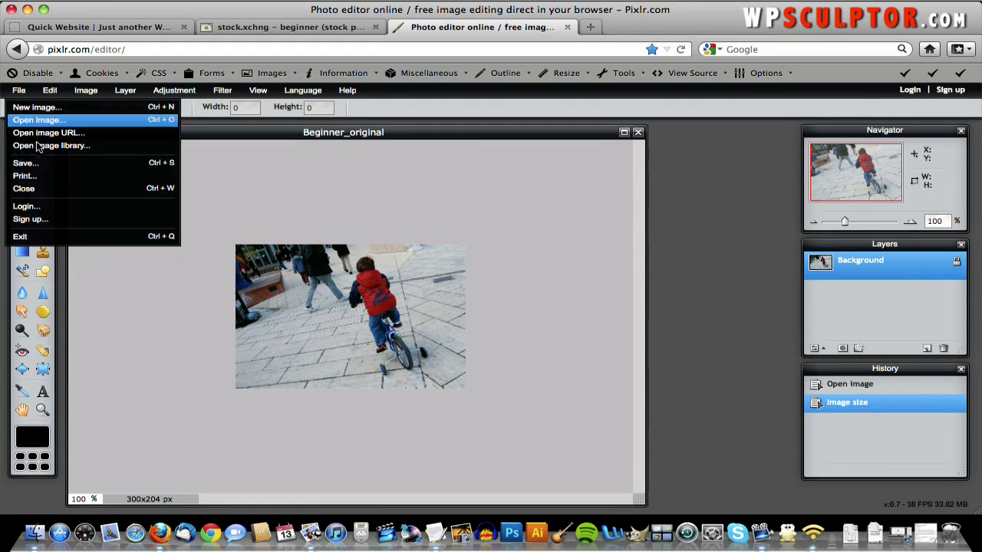
{"action": "left_click", "coordinate": [37, 163]}
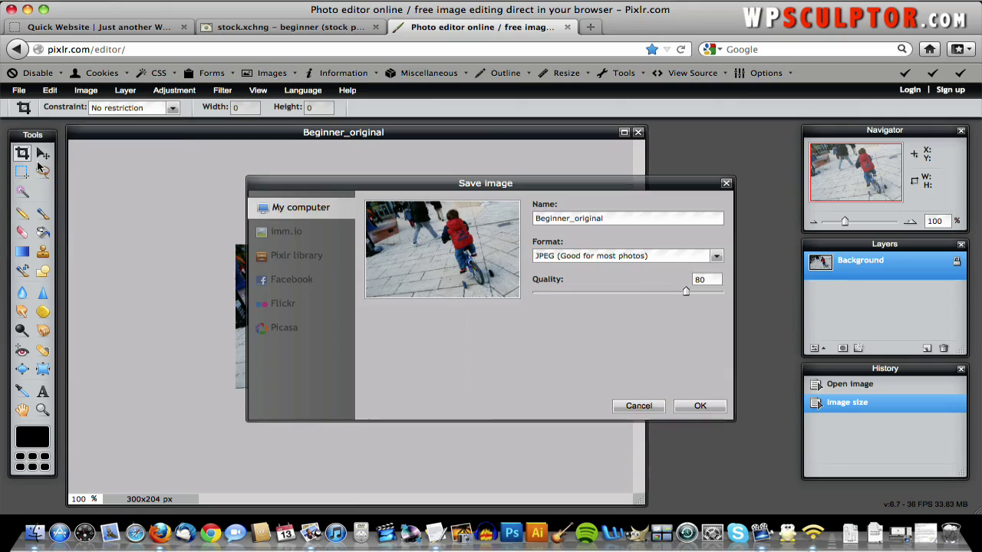
{"action": "double_click", "coordinate": [595, 218]}
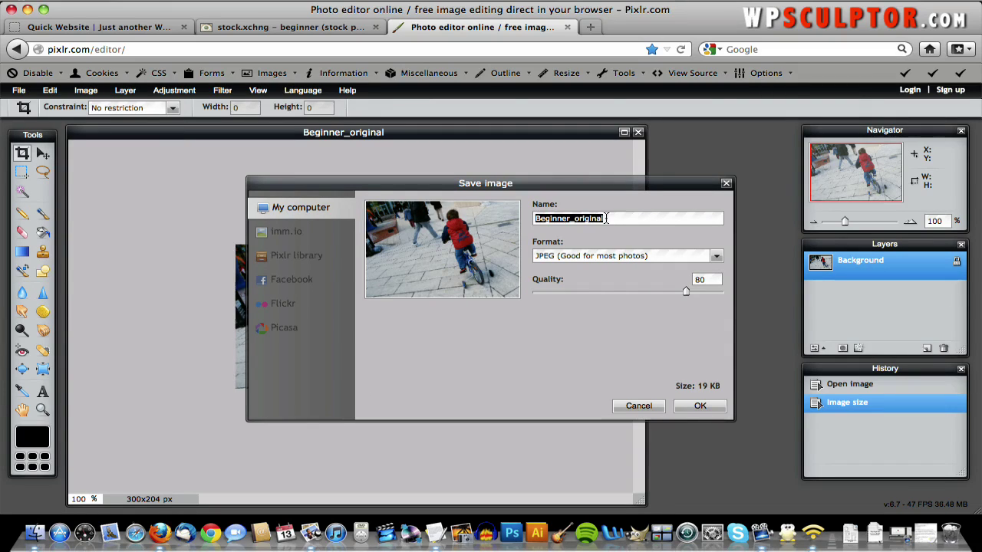
{"action": "left_click", "coordinate": [621, 219]}
{"action": "key", "text": "BackSpace"}
{"action": "key", "text": "BackSpace"}
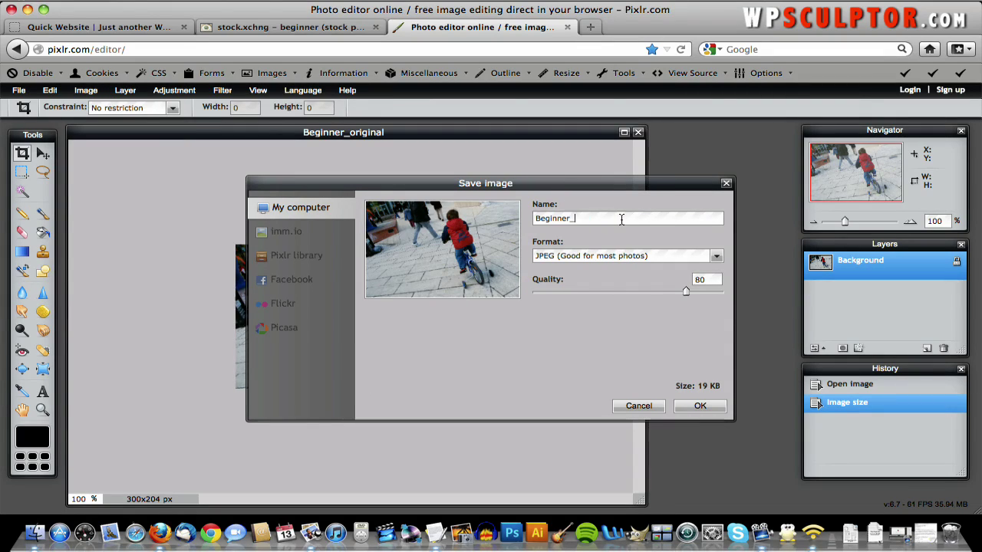
{"action": "type", "text": "edited"}
{"action": "double_click", "coordinate": [701, 280]}
{"action": "type", "text": "70"}
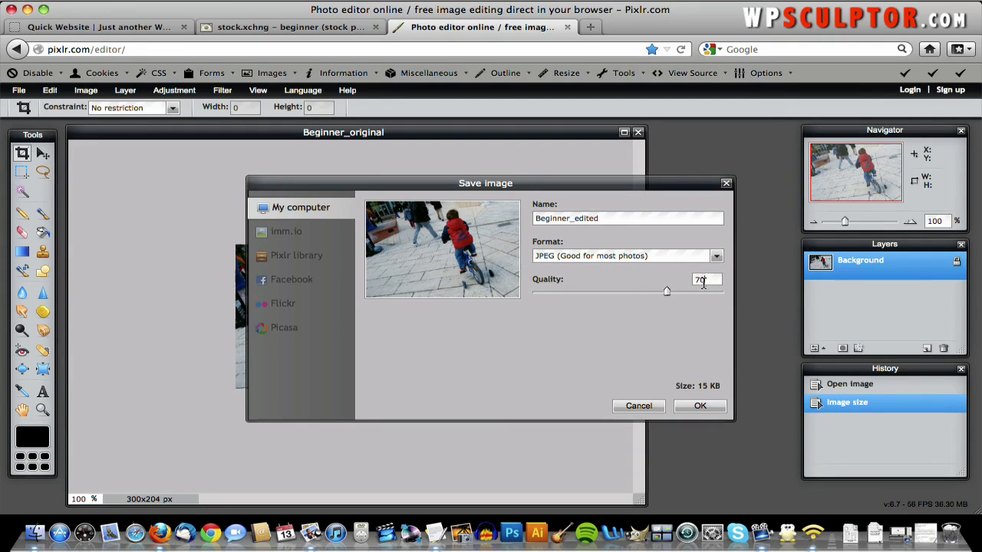
{"action": "left_click", "coordinate": [688, 409]}
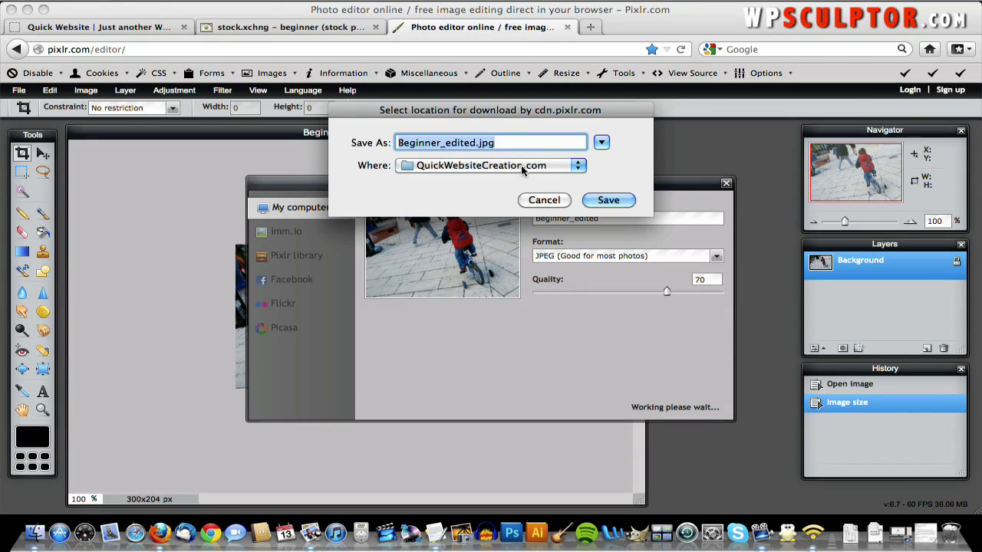
{"action": "left_click", "coordinate": [604, 199]}
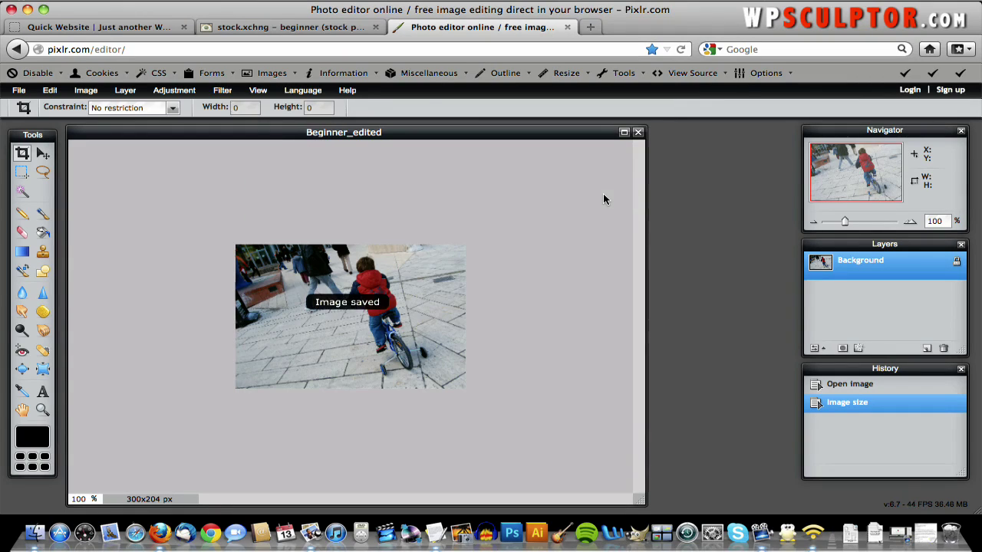
- Go to the WordPress dashboard and start a new page
{"action": "left_click", "coordinate": [141, 29]}
{"action": "mouse_move", "coordinate": [100, 92]}
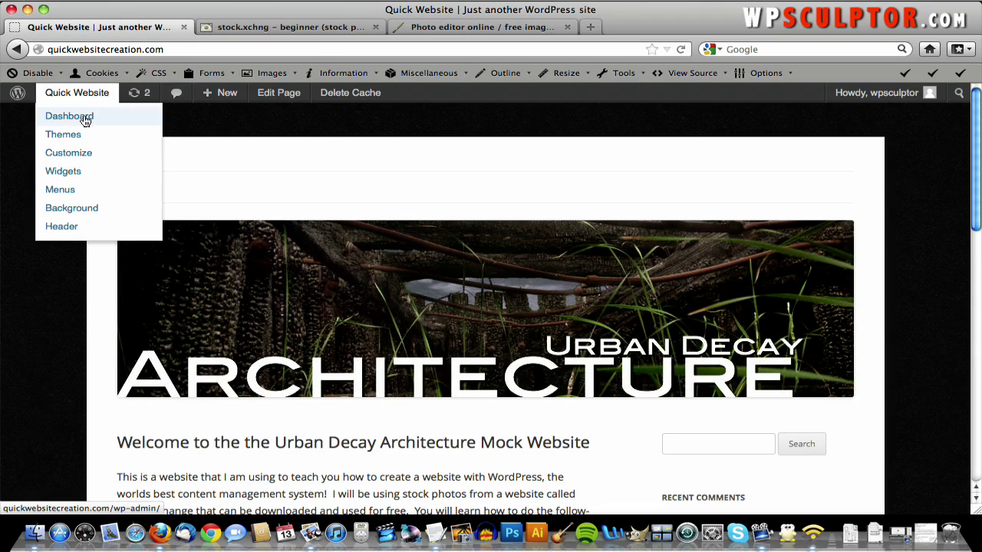
{"action": "left_click", "coordinate": [85, 122]}
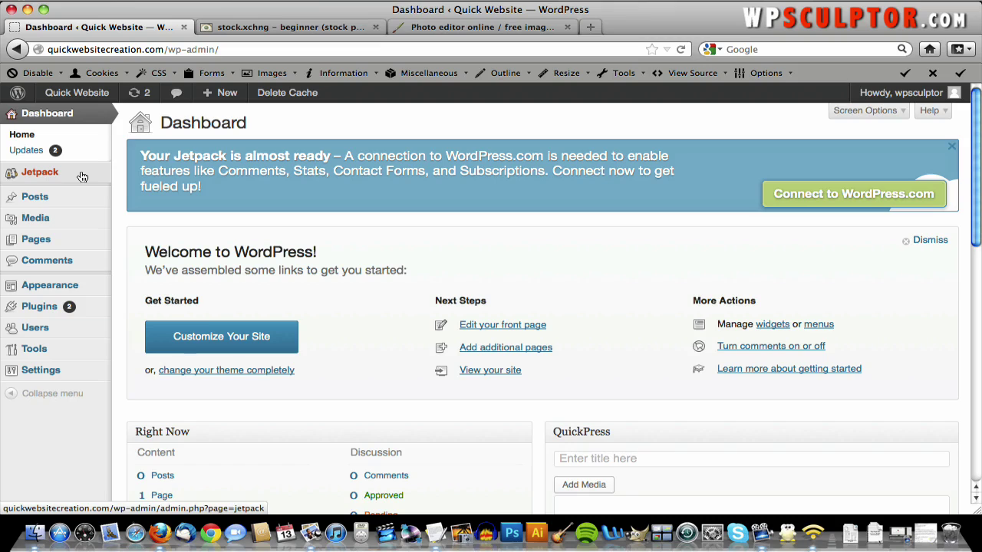
{"action": "mouse_move", "coordinate": [66, 243]}
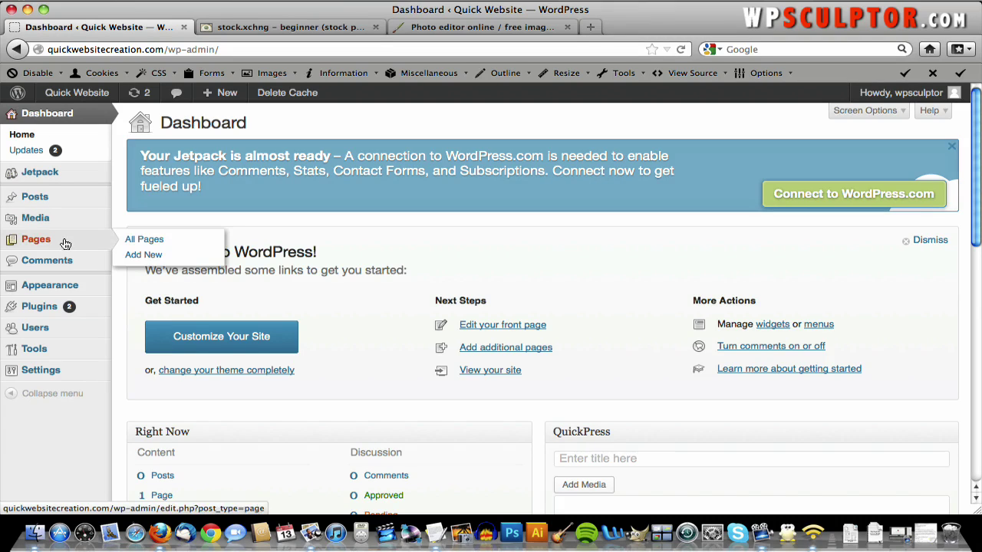
{"action": "left_click", "coordinate": [158, 258]}
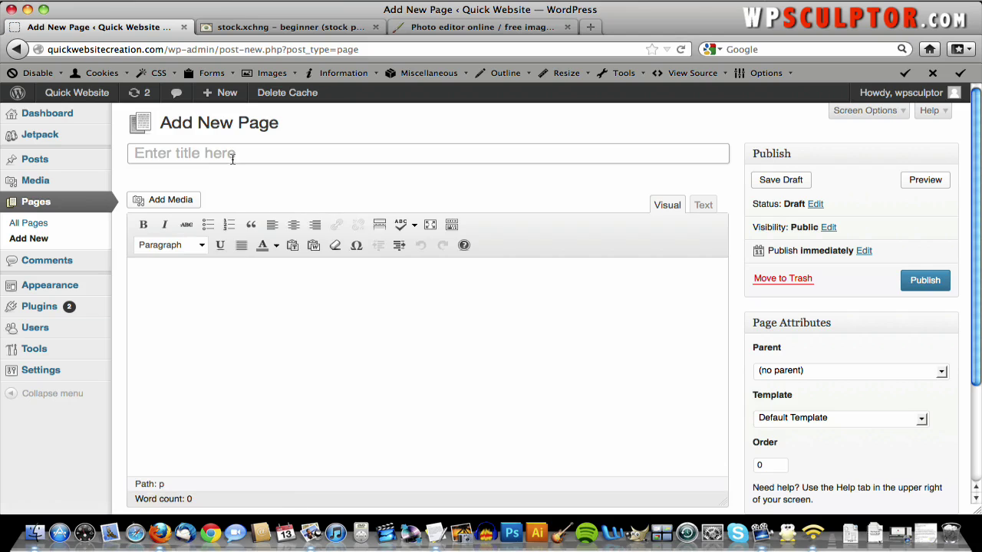
- Copy the 'About This Website: Learning How to Build a Website With WordPress' line from the notes into the page title
{"action": "left_click", "coordinate": [923, 537]}
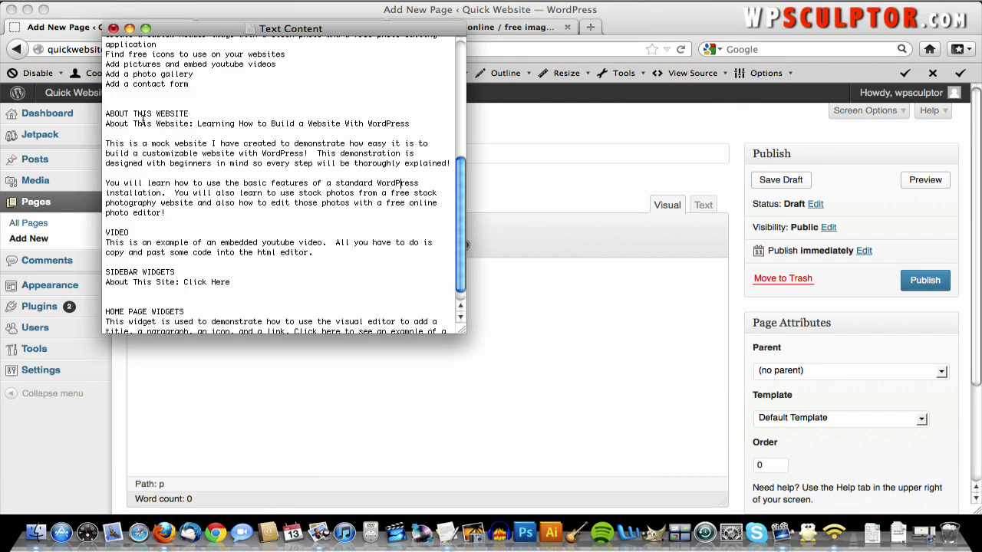
{"action": "triple_click", "coordinate": [142, 123]}
{"action": "key", "text": "super+c"}
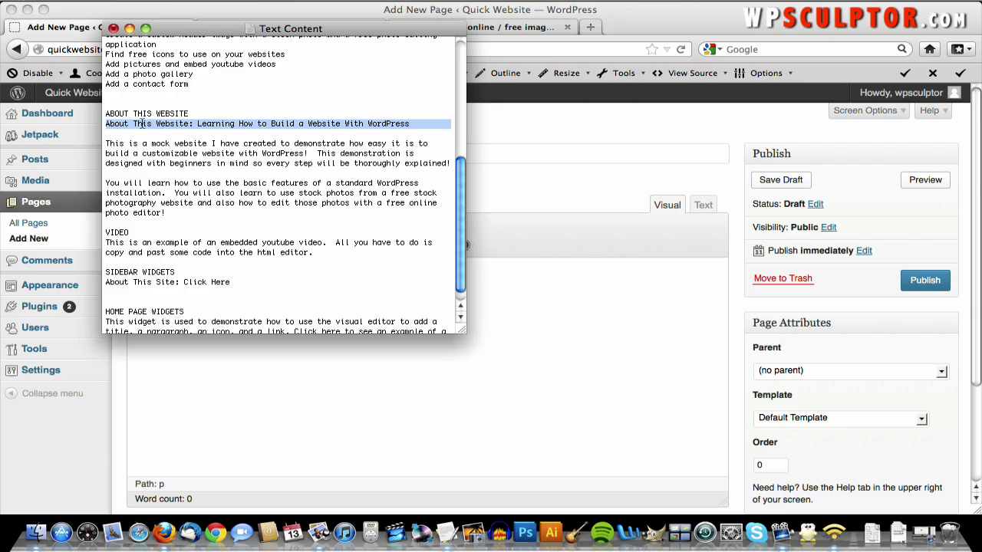
{"action": "left_click", "coordinate": [562, 342]}
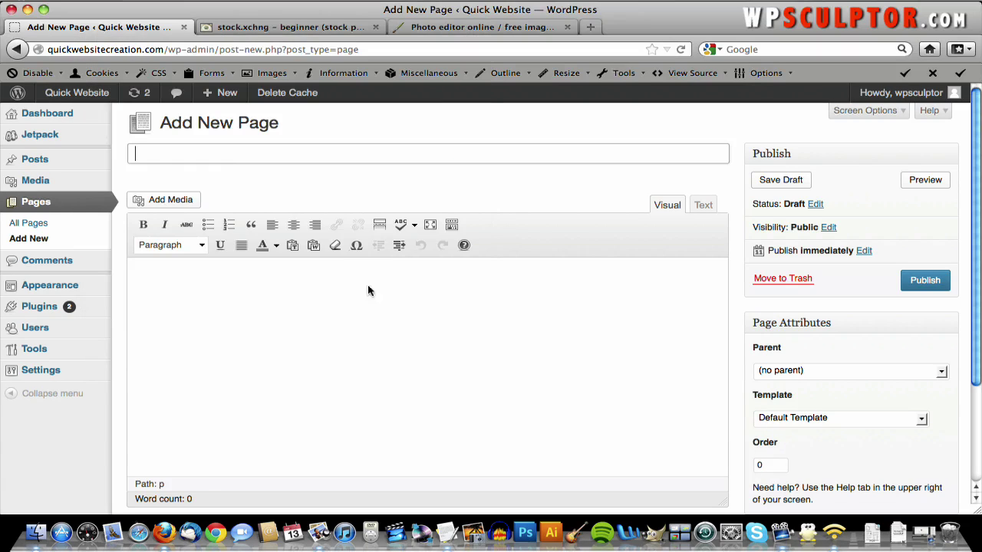
{"action": "right_click", "coordinate": [229, 157]}
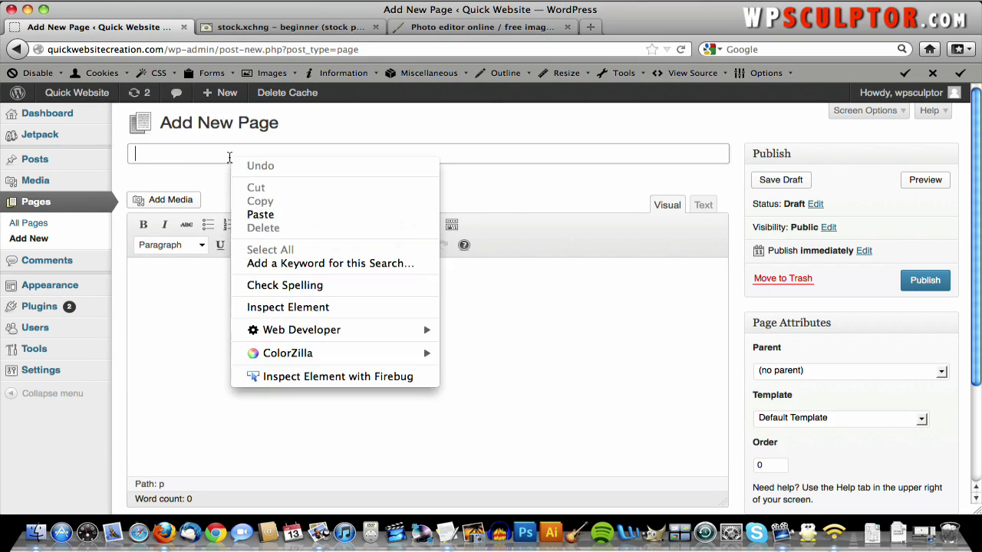
{"action": "left_click", "coordinate": [274, 214]}
{"action": "left_click", "coordinate": [287, 276]}
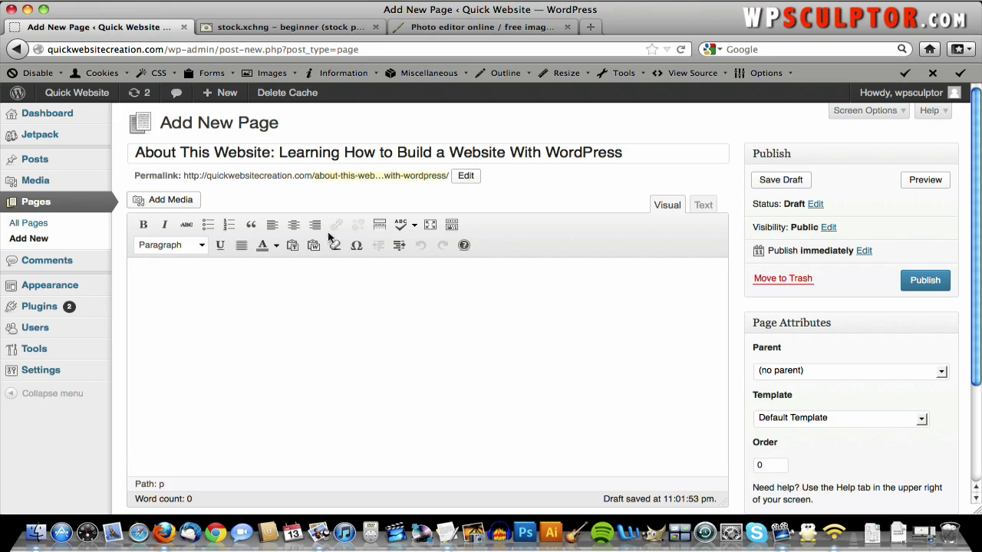
- Upload Beginner_edited.jpg from the computer into the media library
{"action": "left_click", "coordinate": [159, 203]}
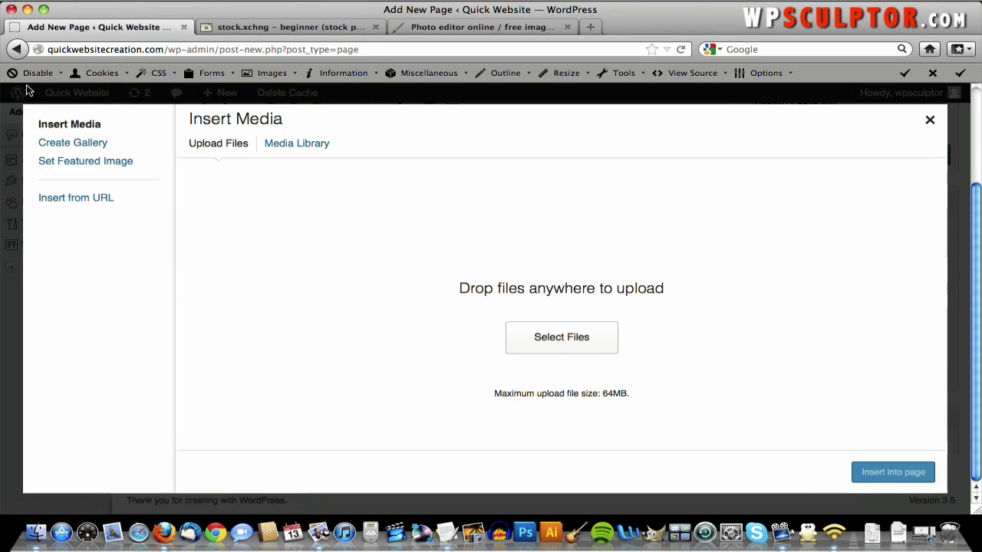
{"action": "left_click", "coordinate": [578, 340]}
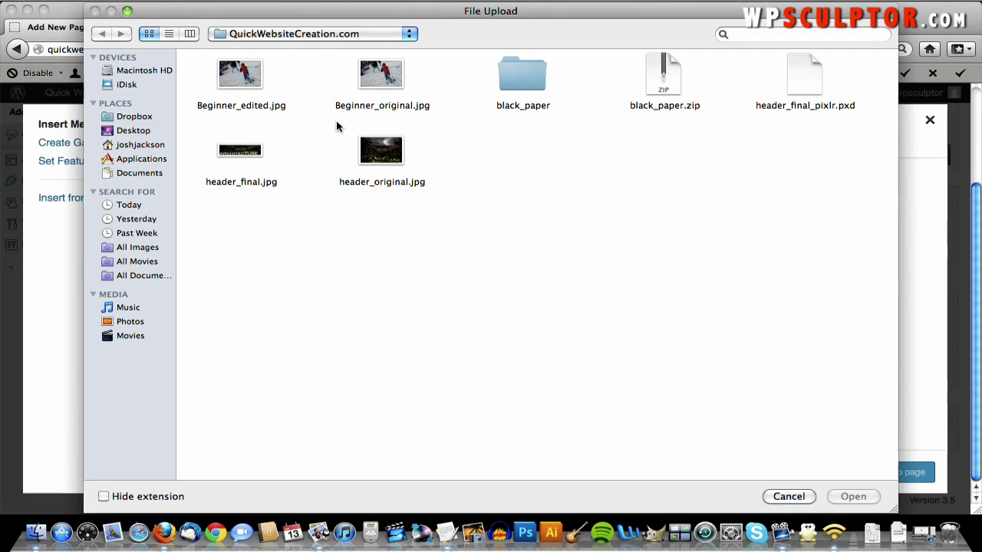
{"action": "double_click", "coordinate": [239, 77]}
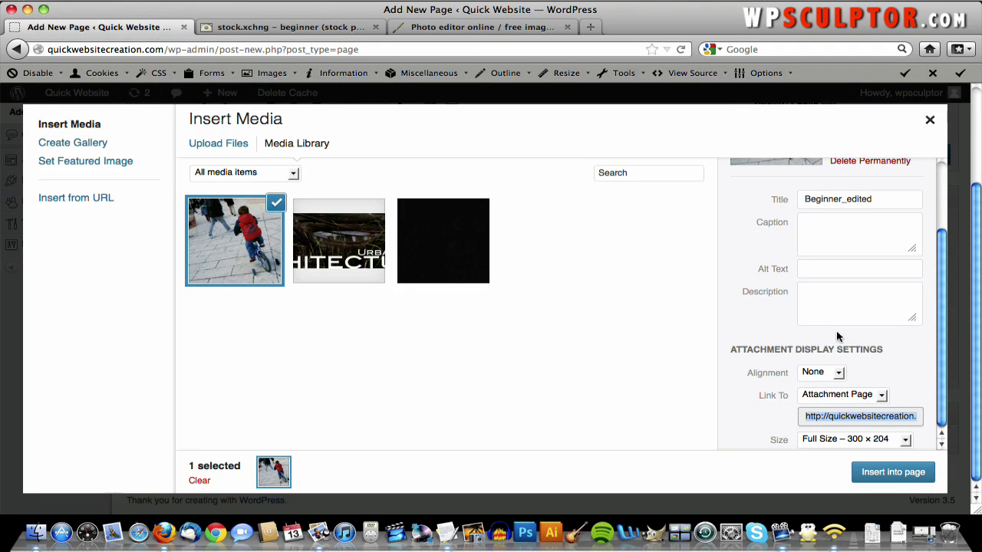
{"action": "scroll", "coordinate": [847, 336], "scroll_direction": "down", "scroll_amount": 1}
{"action": "scroll", "coordinate": [910, 353], "scroll_direction": "up", "scroll_amount": 3}
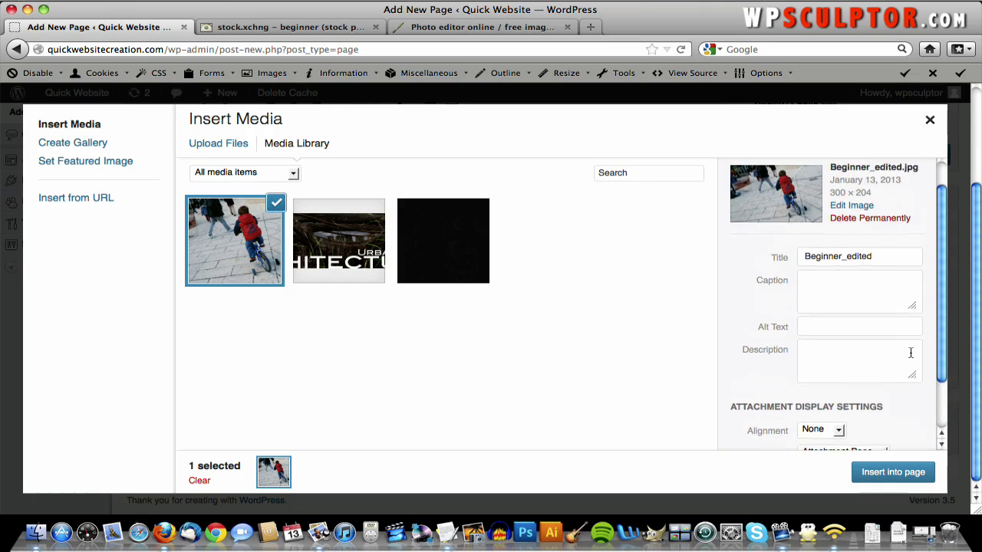
{"action": "scroll", "coordinate": [911, 352], "scroll_direction": "down", "scroll_amount": 1}
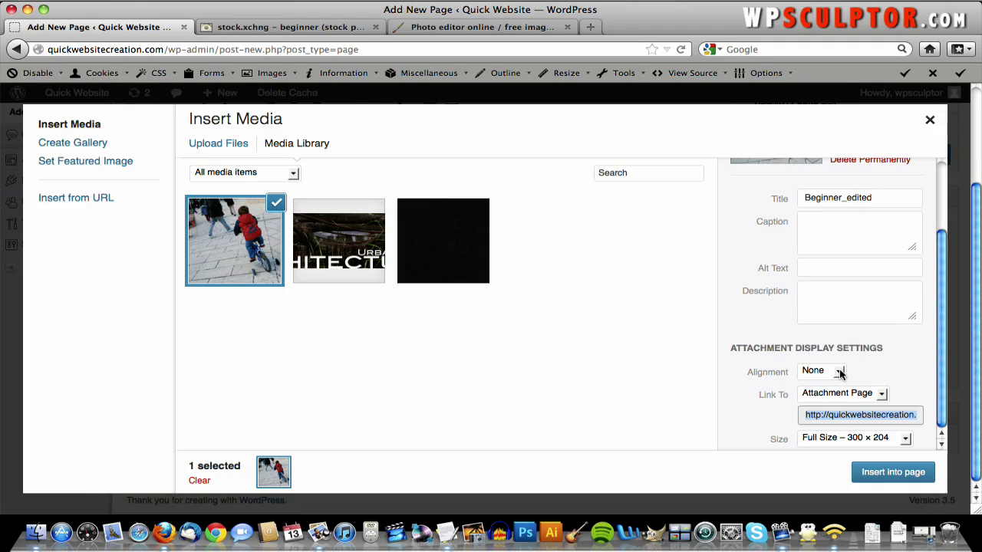
- Insert the photo into the page aligned left at Full Size 300 × 204
{"action": "left_click", "coordinate": [840, 372]}
{"action": "left_click", "coordinate": [813, 381]}
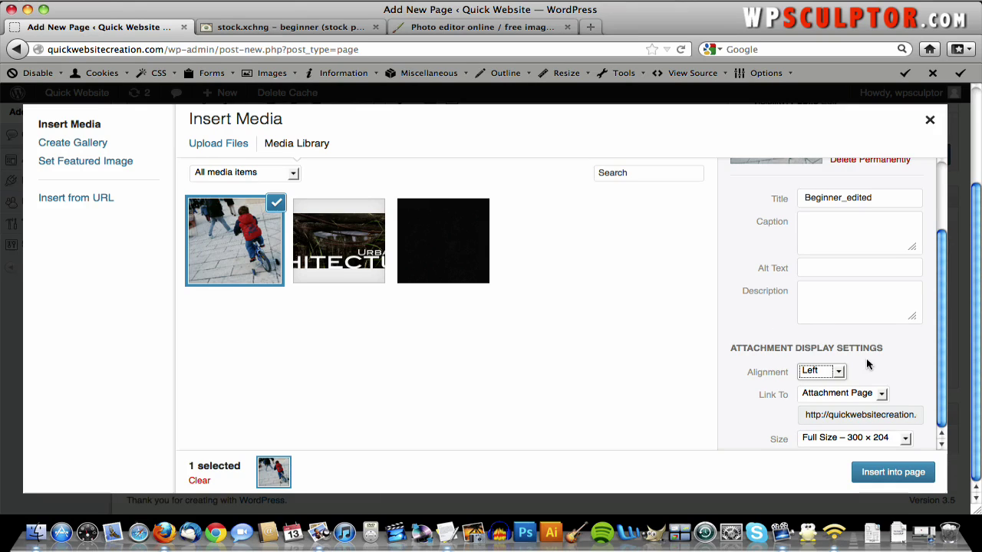
{"action": "left_click", "coordinate": [886, 437]}
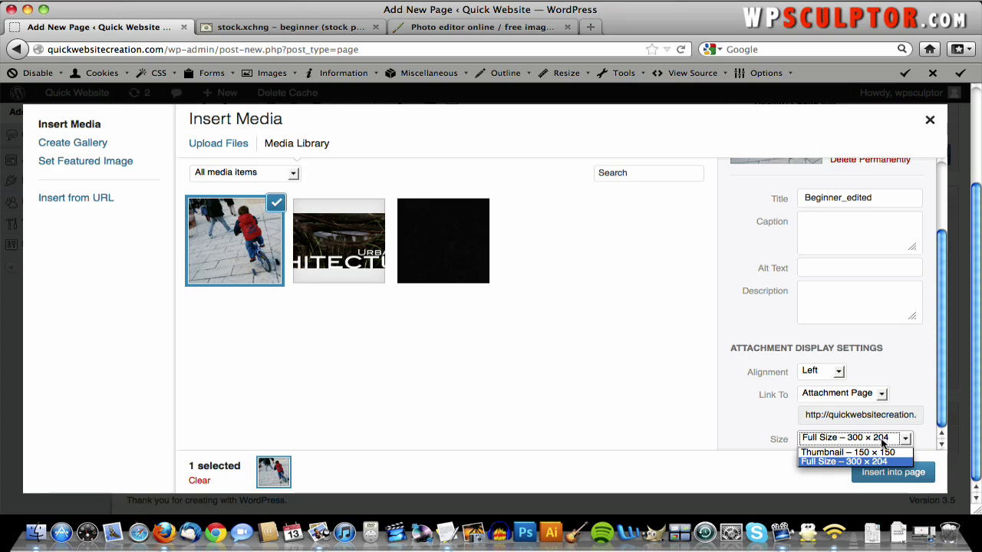
{"action": "left_click", "coordinate": [884, 439]}
{"action": "left_click", "coordinate": [917, 395]}
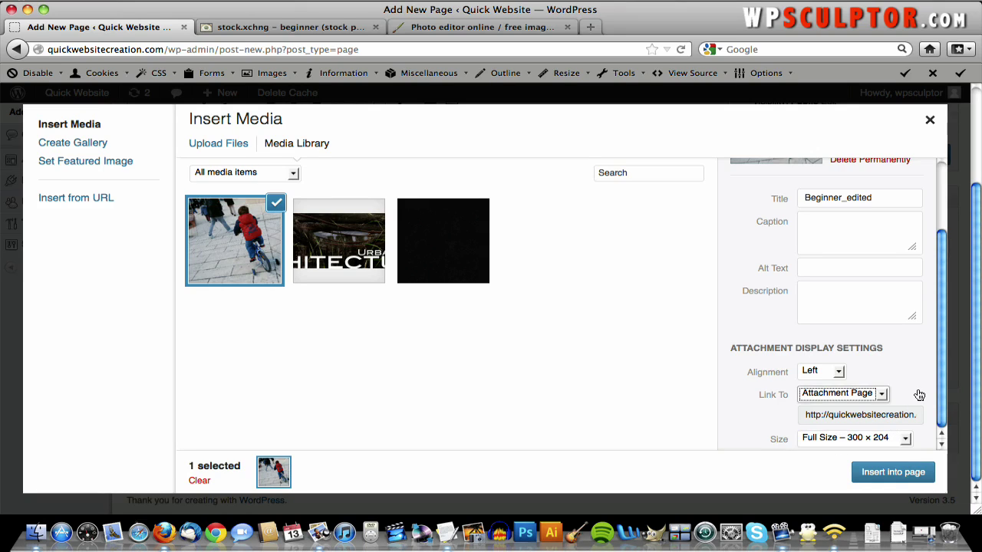
{"action": "left_click", "coordinate": [924, 396]}
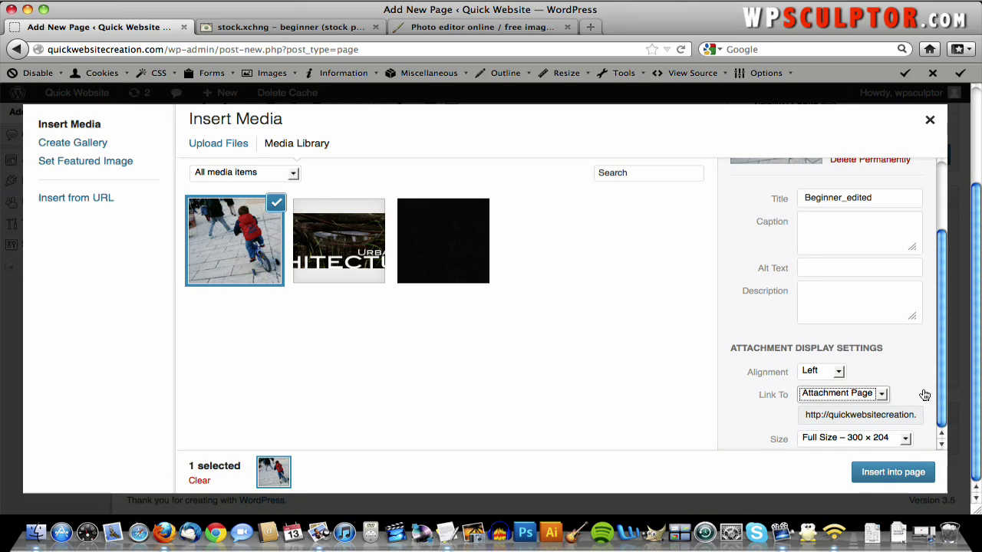
{"action": "left_click", "coordinate": [890, 476]}
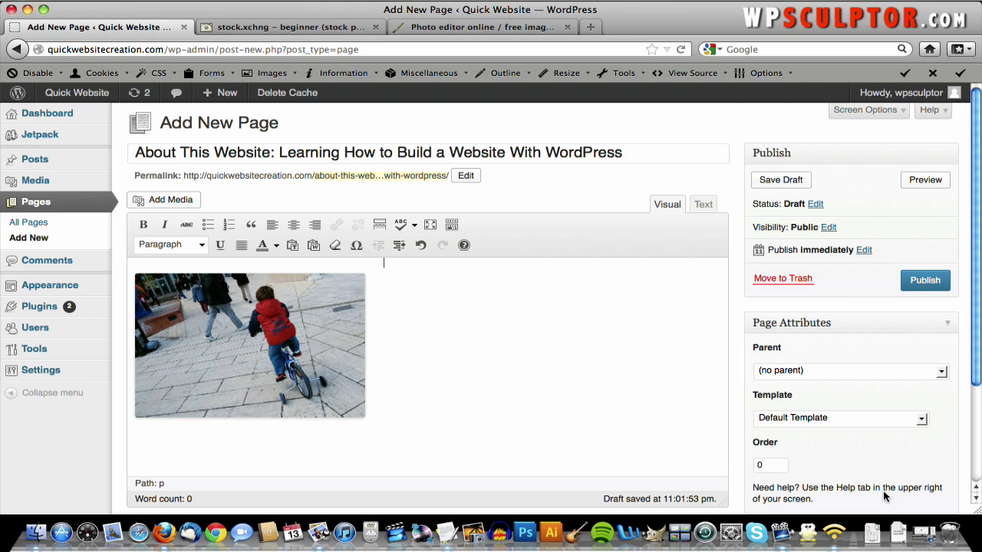
- Copy the first intro paragraph from the text notes and paste it beside the photo
{"action": "key", "text": "F3"}
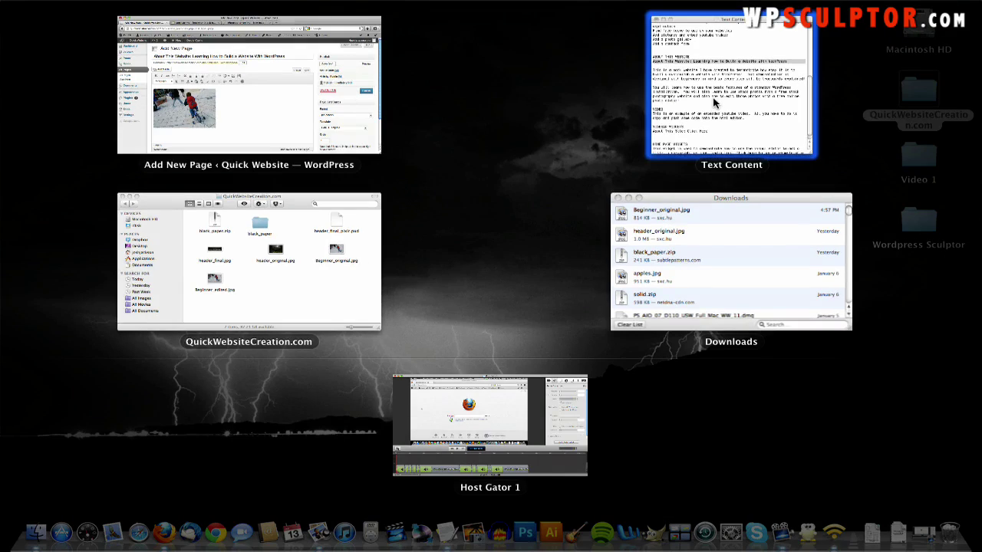
{"action": "left_click", "coordinate": [713, 102]}
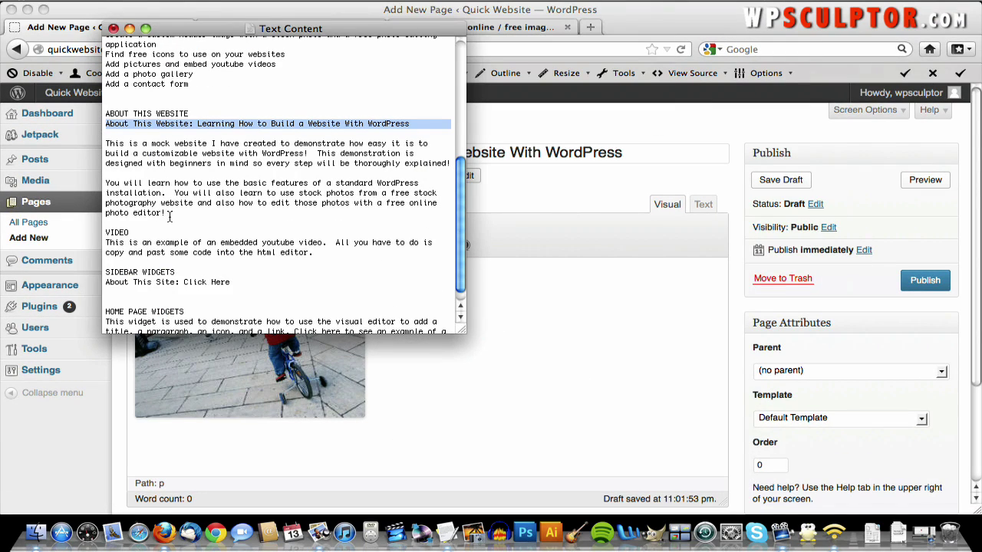
{"action": "left_click_drag", "start_coordinate": [454, 166], "coordinate": [112, 141]}
{"action": "key", "text": "super+c"}
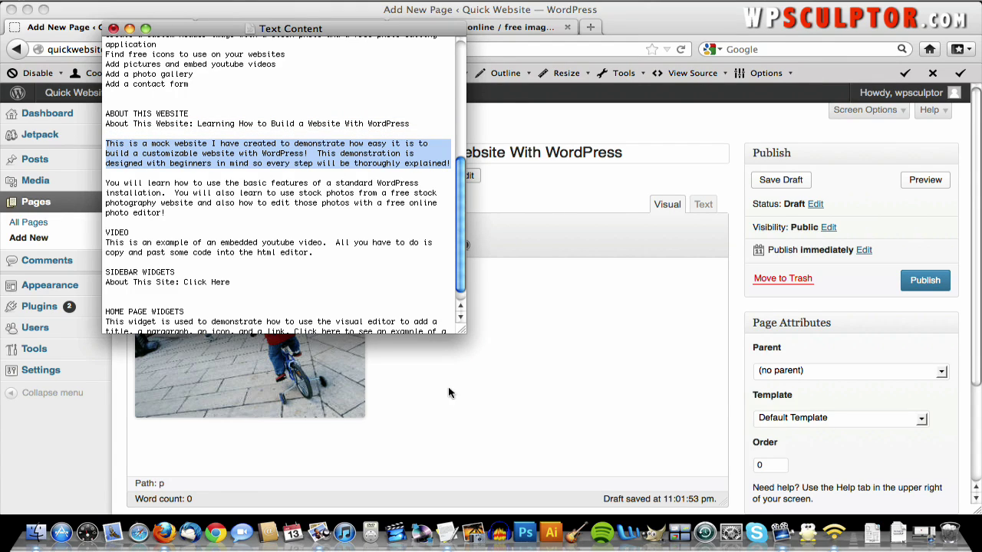
{"action": "left_click", "coordinate": [476, 265]}
{"action": "key", "text": "super+v"}
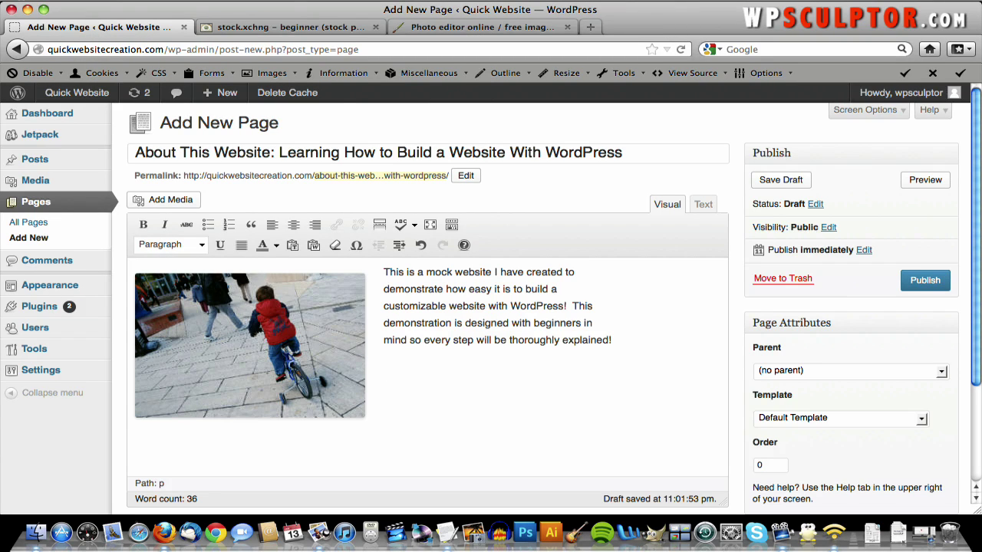
- Paste the second intro paragraph as a new paragraph below, then publish the page
{"action": "key", "text": "F3"}
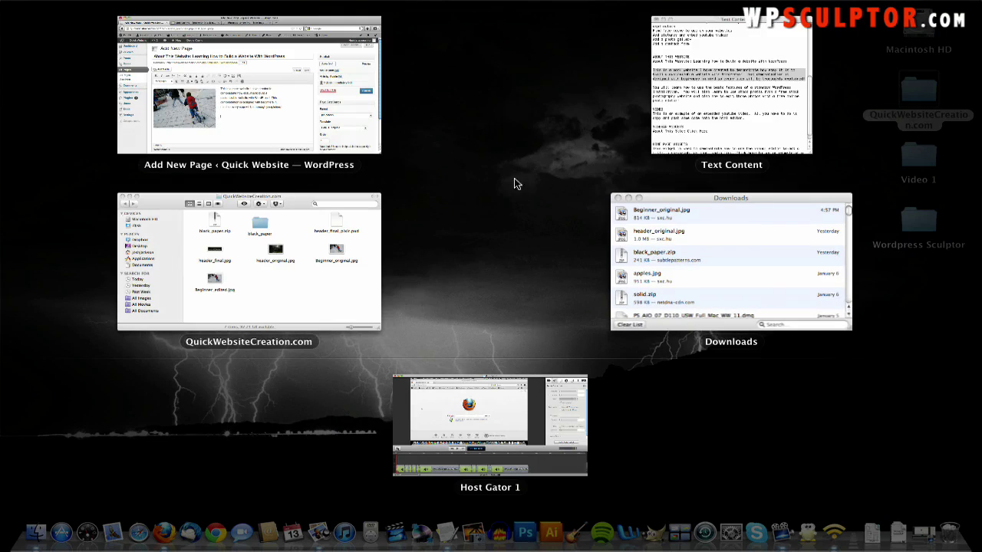
{"action": "left_click", "coordinate": [742, 111]}
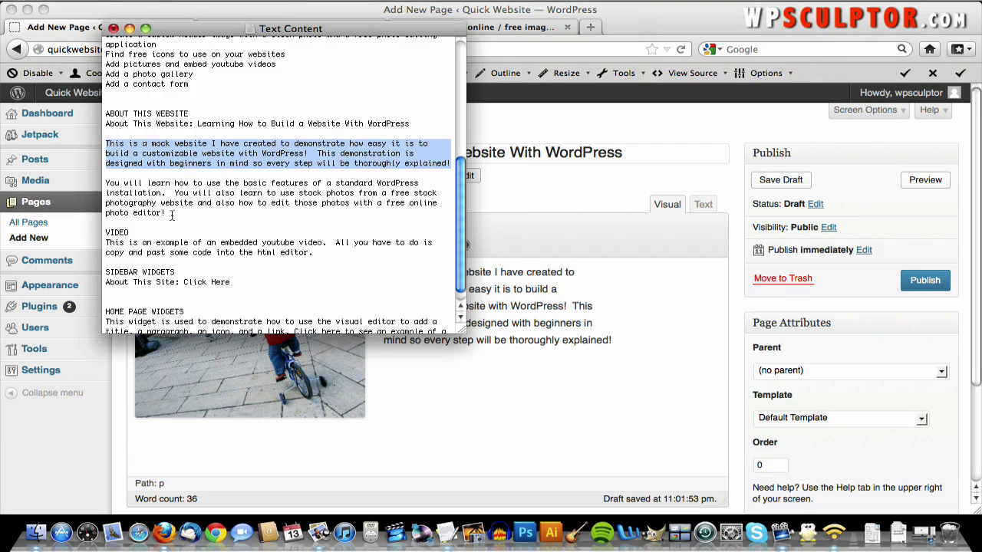
{"action": "left_click_drag", "start_coordinate": [172, 216], "coordinate": [101, 182]}
{"action": "key", "text": "super+c"}
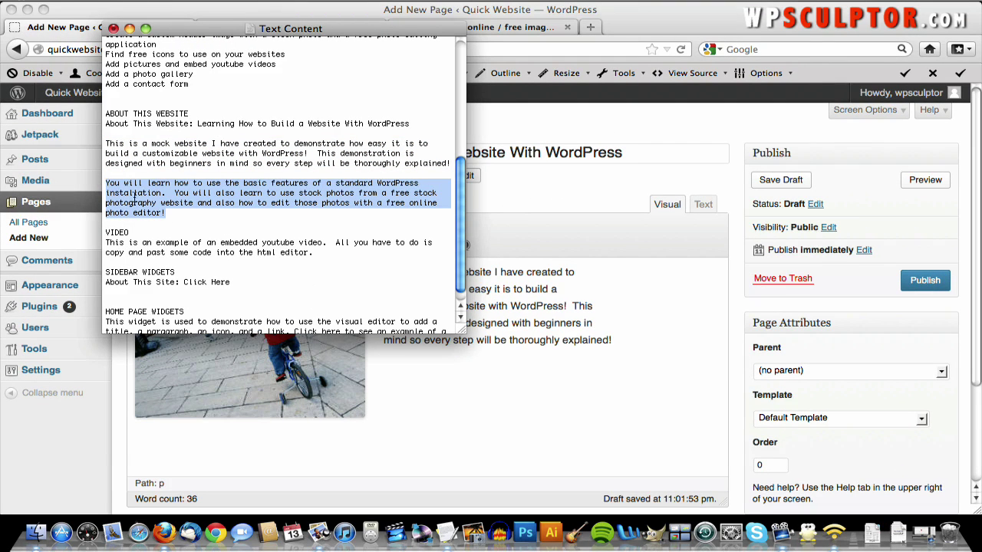
{"action": "left_click", "coordinate": [615, 343]}
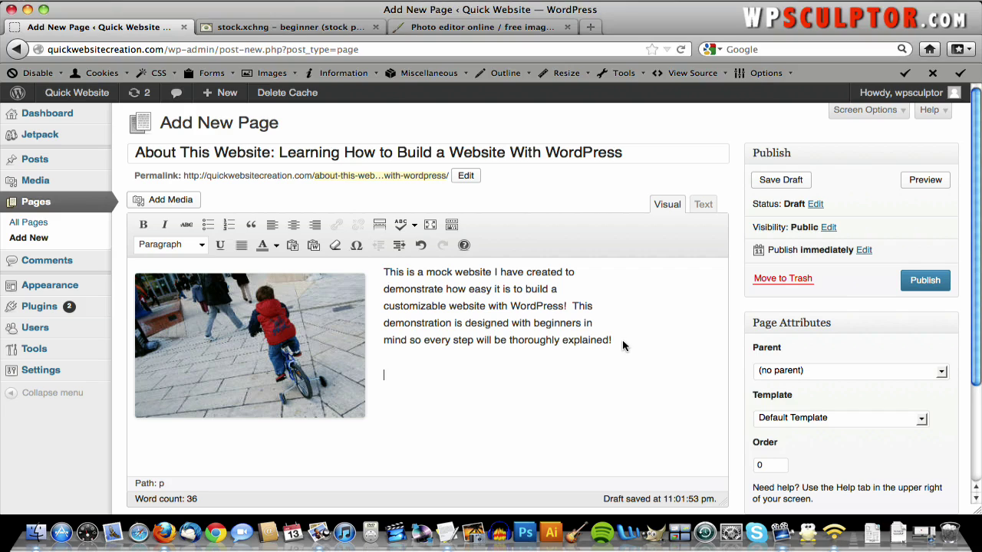
{"action": "key", "text": "Return"}
{"action": "key", "text": "super+v"}
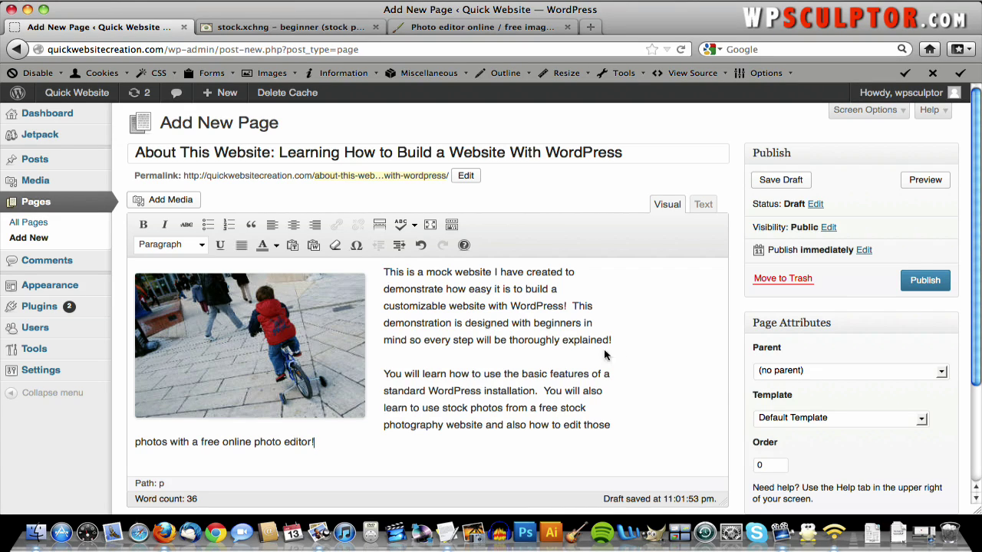
{"action": "left_click", "coordinate": [924, 281]}
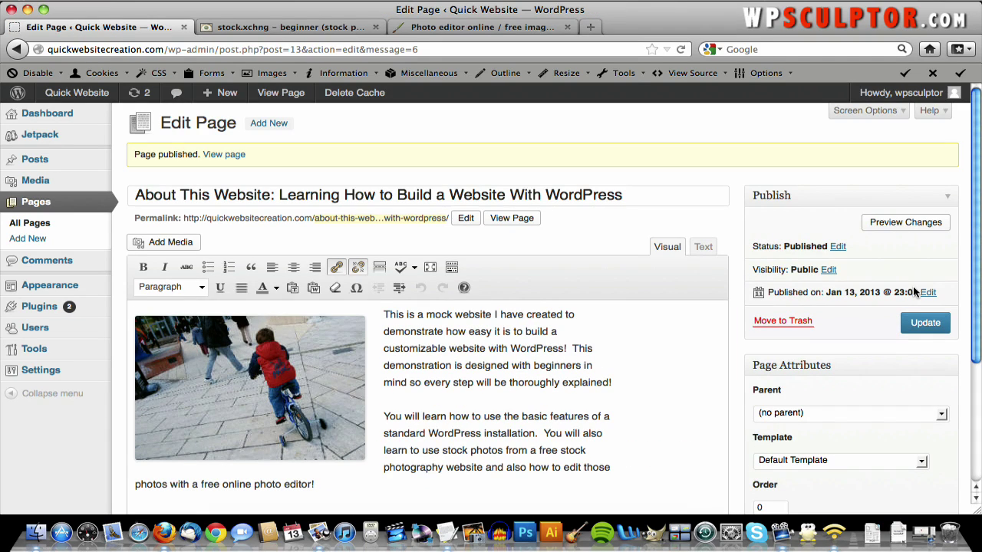
- View the live front page of the site and scroll through it
{"action": "left_click", "coordinate": [98, 101]}
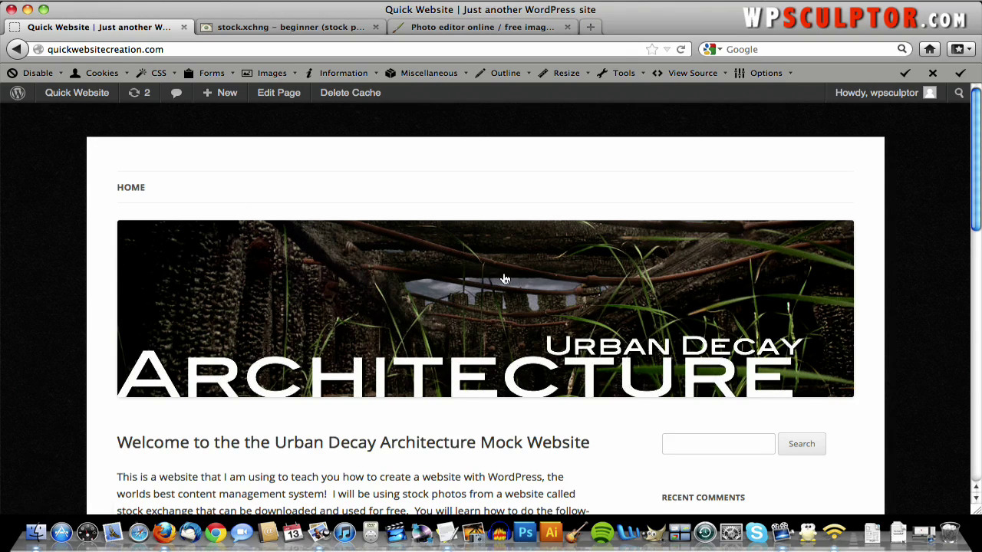
{"action": "scroll", "coordinate": [505, 278], "scroll_direction": "down", "scroll_amount": 5}
{"action": "scroll", "coordinate": [505, 279], "scroll_direction": "up", "scroll_amount": 5}
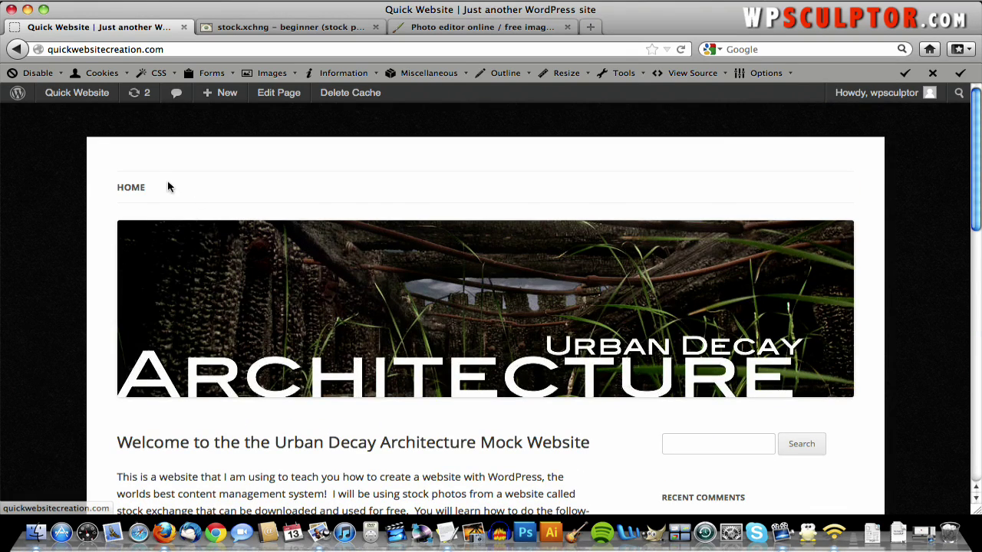
{"action": "scroll", "coordinate": [358, 172], "scroll_direction": "down", "scroll_amount": 10}
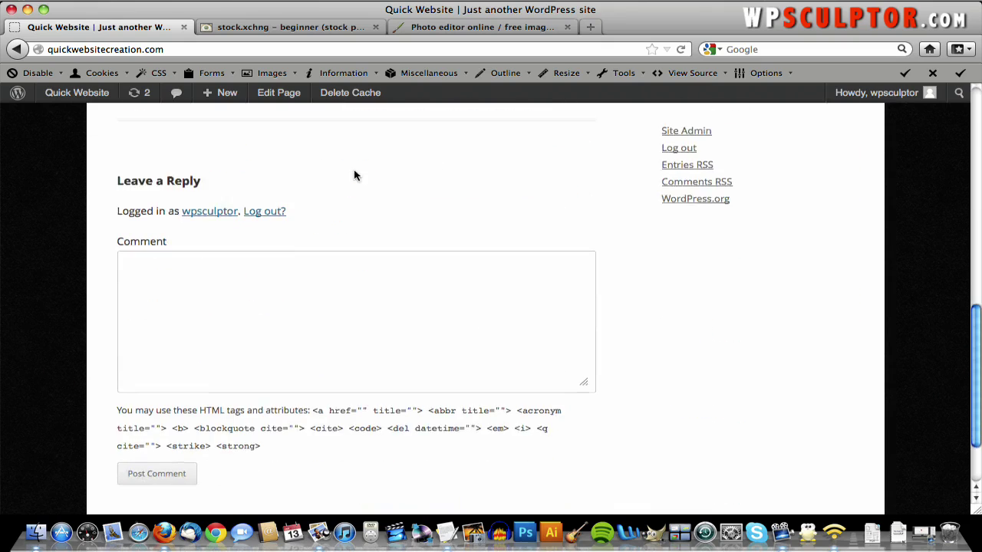
{"action": "scroll", "coordinate": [354, 176], "scroll_direction": "up", "scroll_amount": 10}
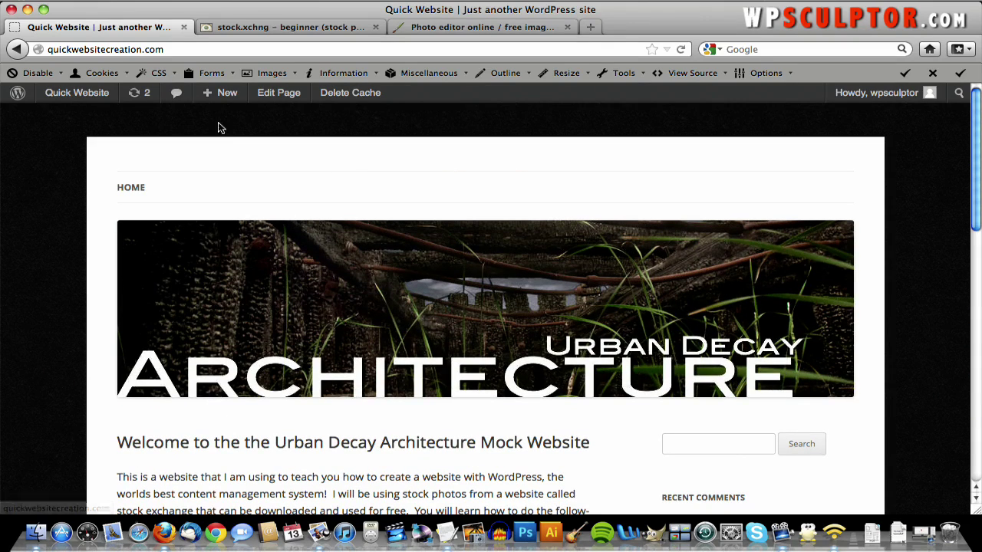
- Return to the dashboard and open Appearance > Menus for the Top Navigation menu
{"action": "mouse_move", "coordinate": [116, 103]}
{"action": "left_click", "coordinate": [101, 120]}
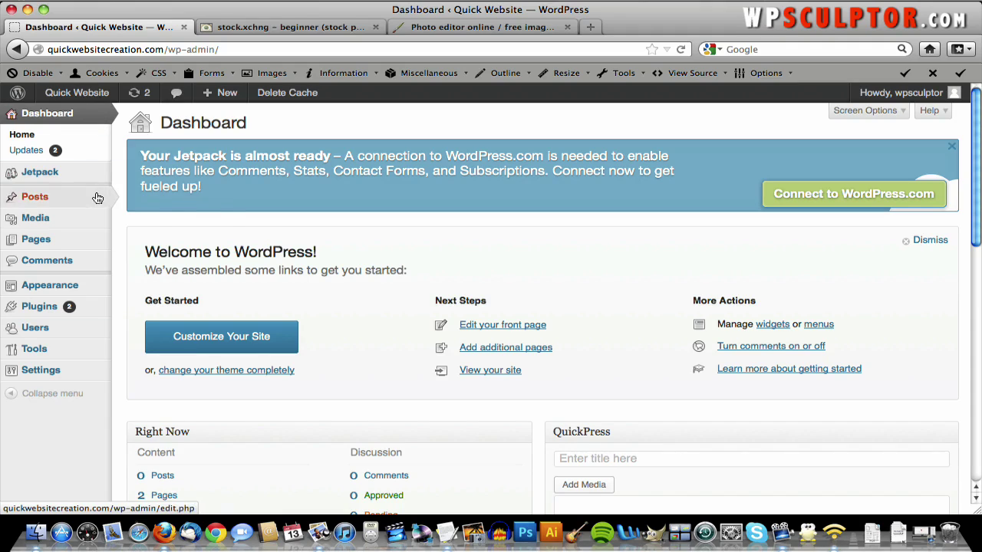
{"action": "mouse_move", "coordinate": [76, 284]}
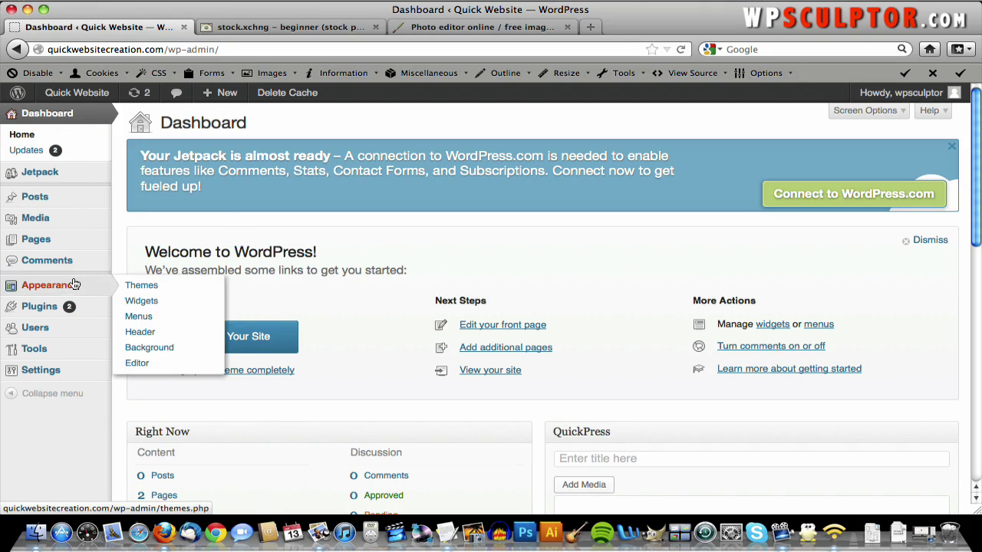
{"action": "left_click", "coordinate": [168, 323]}
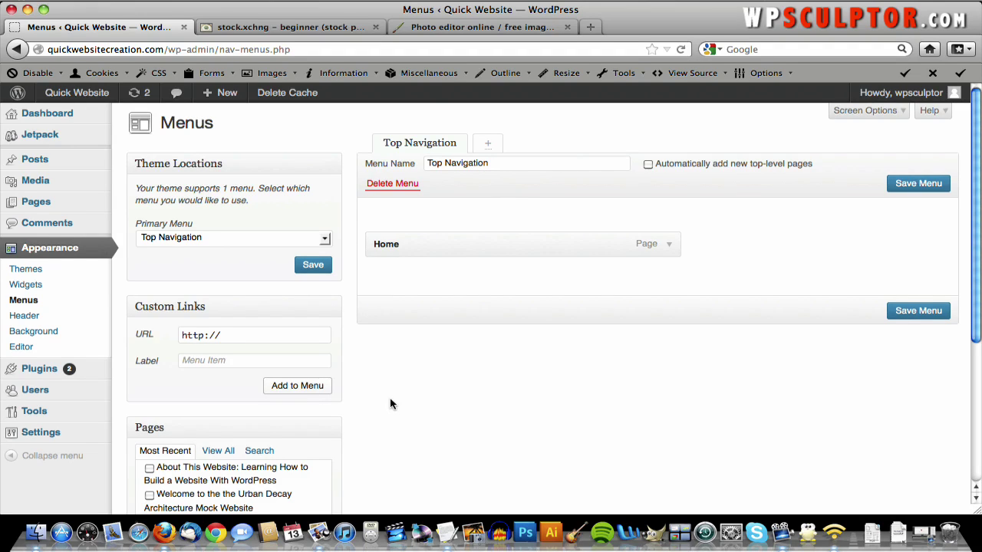
- Add the About This Website page to the Top Navigation menu and save it
{"action": "scroll", "coordinate": [390, 405], "scroll_direction": "down", "scroll_amount": 1}
{"action": "scroll", "coordinate": [390, 404], "scroll_direction": "down", "scroll_amount": 2}
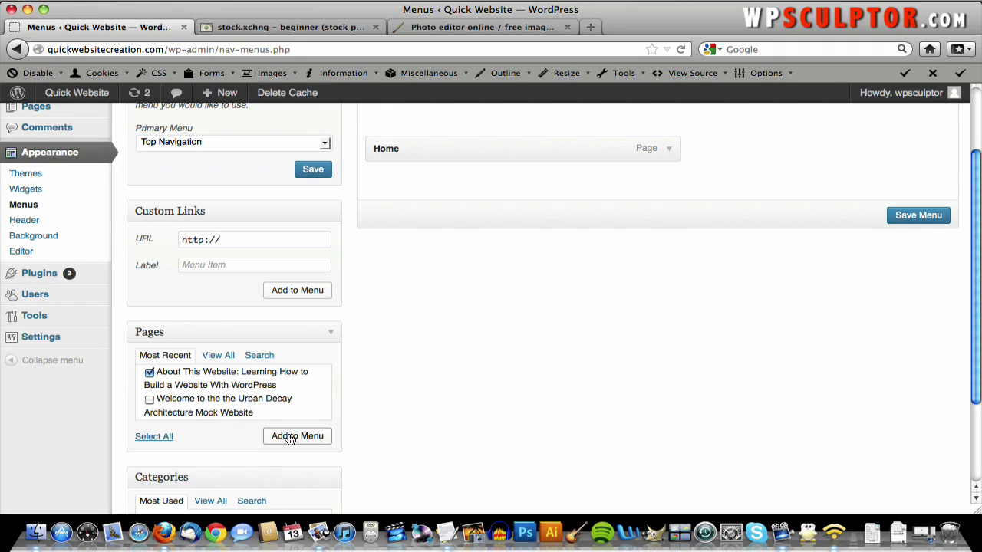
{"action": "left_click", "coordinate": [291, 435]}
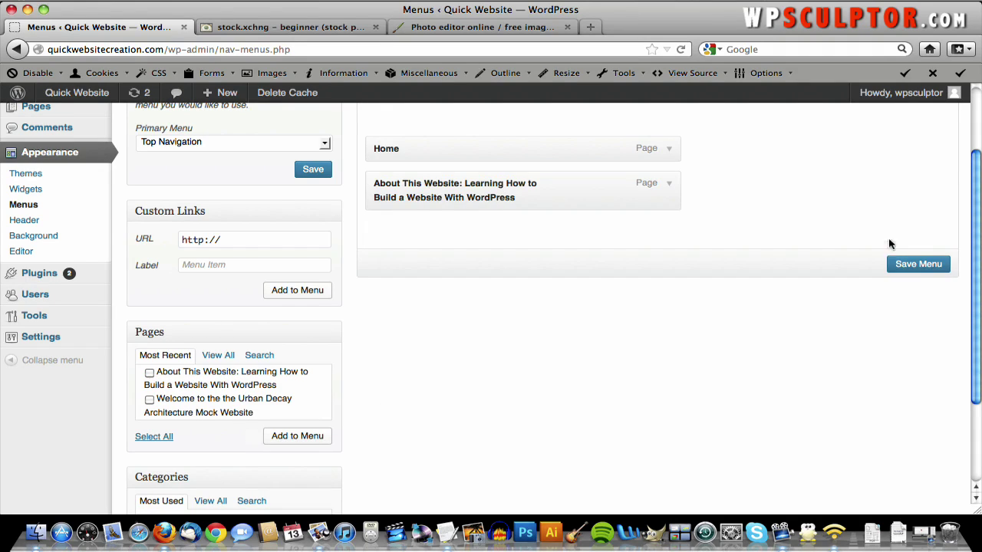
{"action": "left_click", "coordinate": [943, 266]}
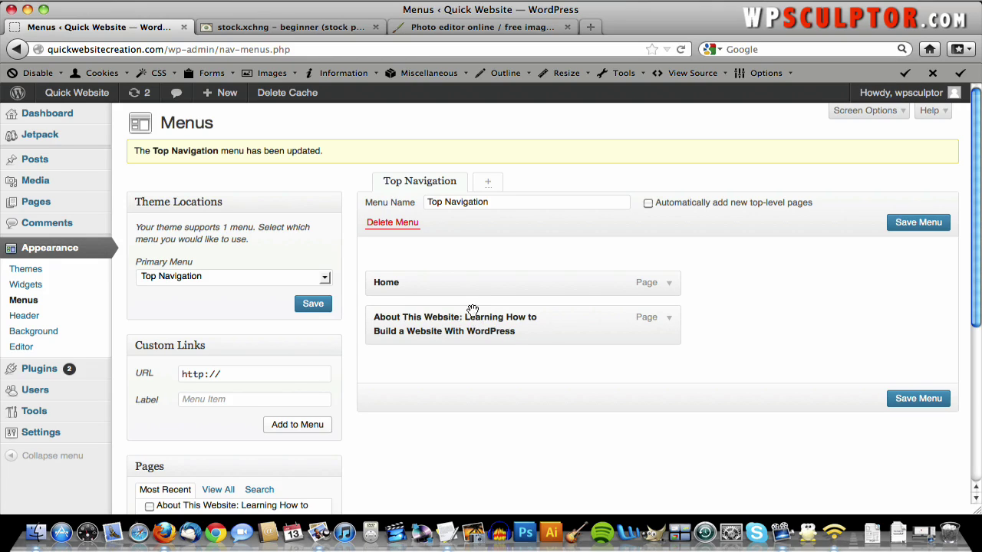
- Shorten the item's Navigation Label to 'About This Website' and save the menu
{"action": "left_click", "coordinate": [669, 319]}
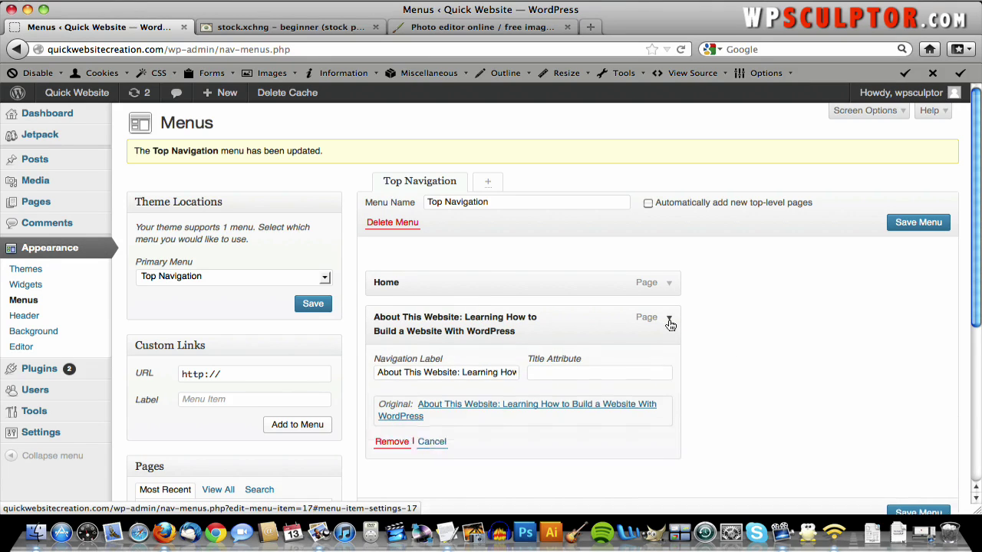
{"action": "left_click", "coordinate": [459, 372]}
{"action": "left_click_drag", "start_coordinate": [478, 372], "coordinate": [596, 370]}
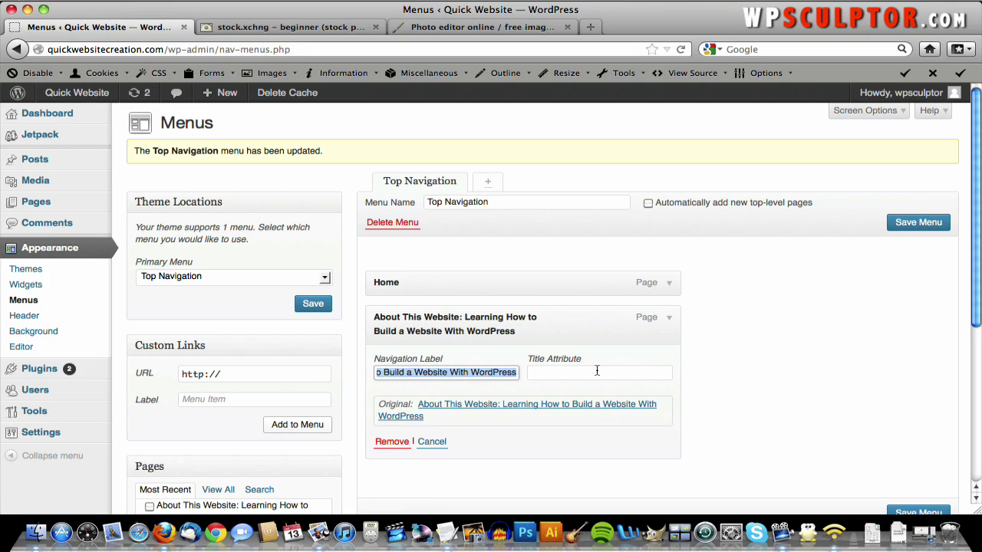
{"action": "key", "text": "BackSpace"}
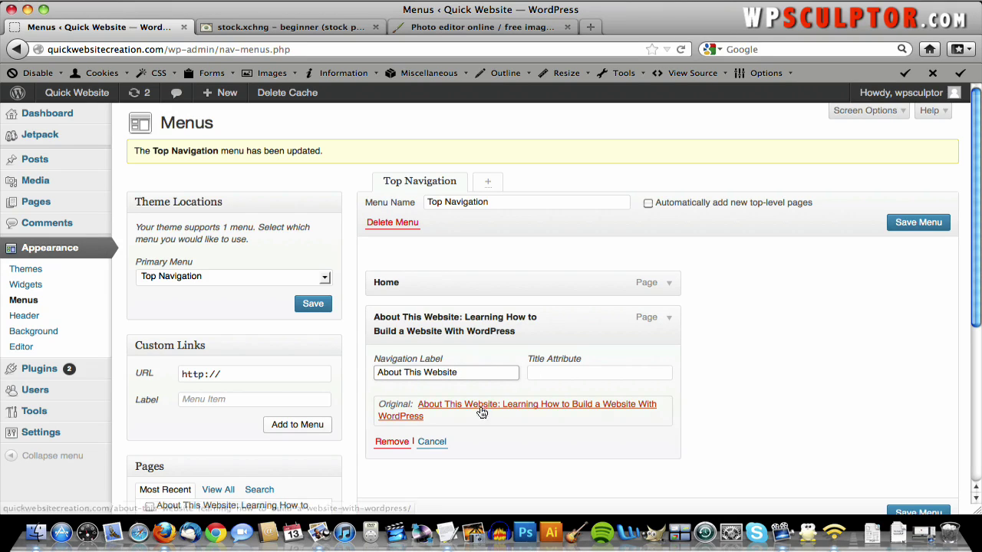
{"action": "scroll", "coordinate": [689, 403], "scroll_direction": "down", "scroll_amount": 2}
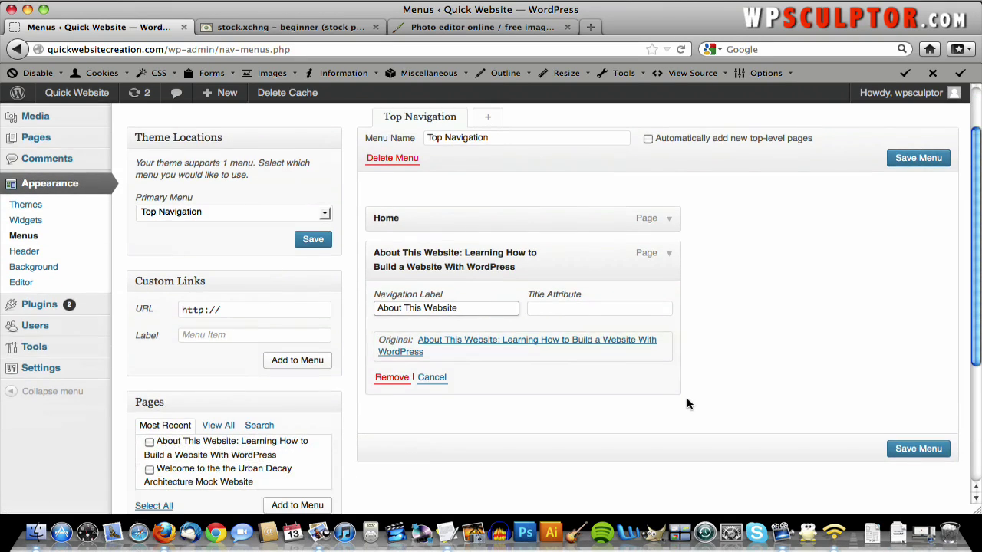
{"action": "left_click", "coordinate": [904, 454]}
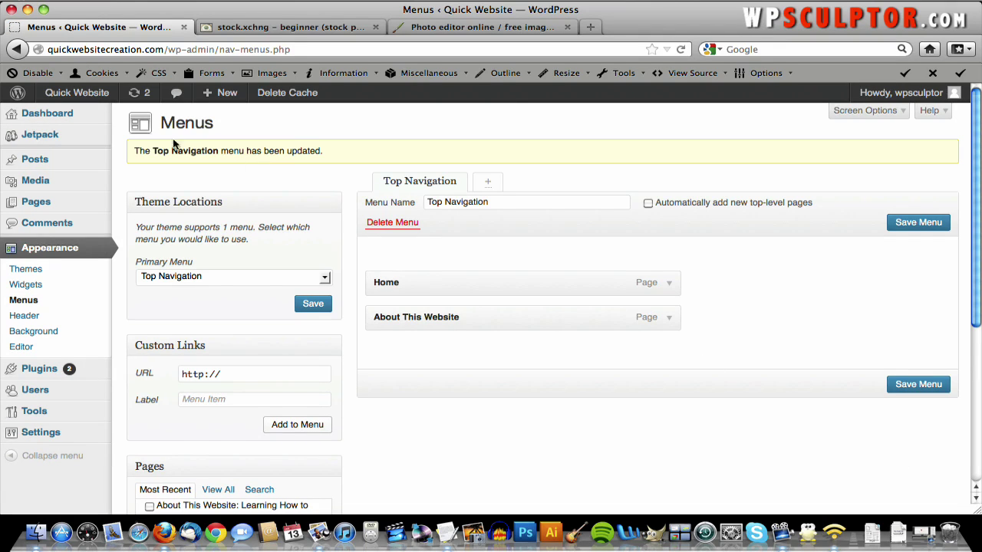
- Open the live site, go to About This Website from the nav, and scroll through the page
{"action": "left_click", "coordinate": [97, 96]}
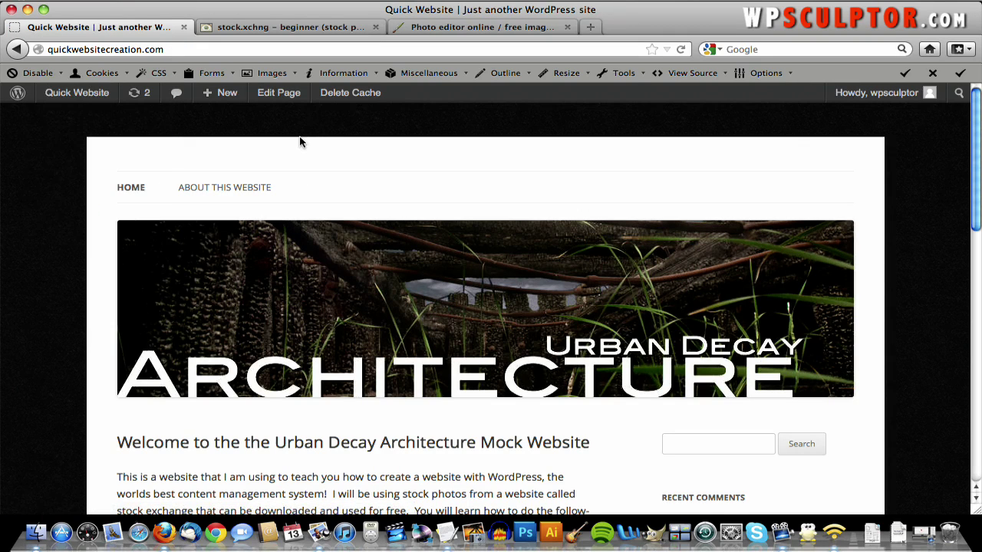
{"action": "left_click", "coordinate": [228, 191]}
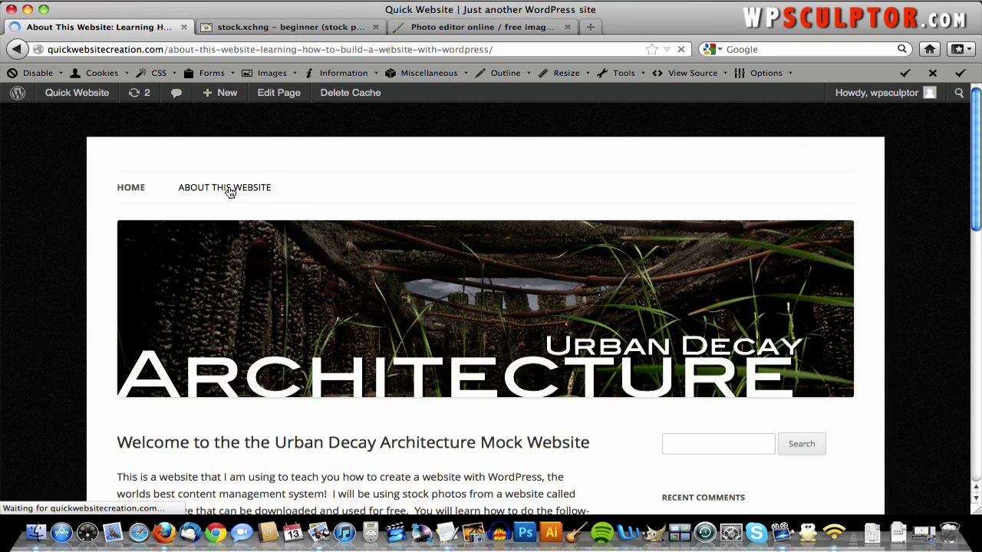
{"action": "scroll", "coordinate": [629, 253], "scroll_direction": "down", "scroll_amount": 3}
{"action": "scroll", "coordinate": [629, 253], "scroll_direction": "down", "scroll_amount": 4}
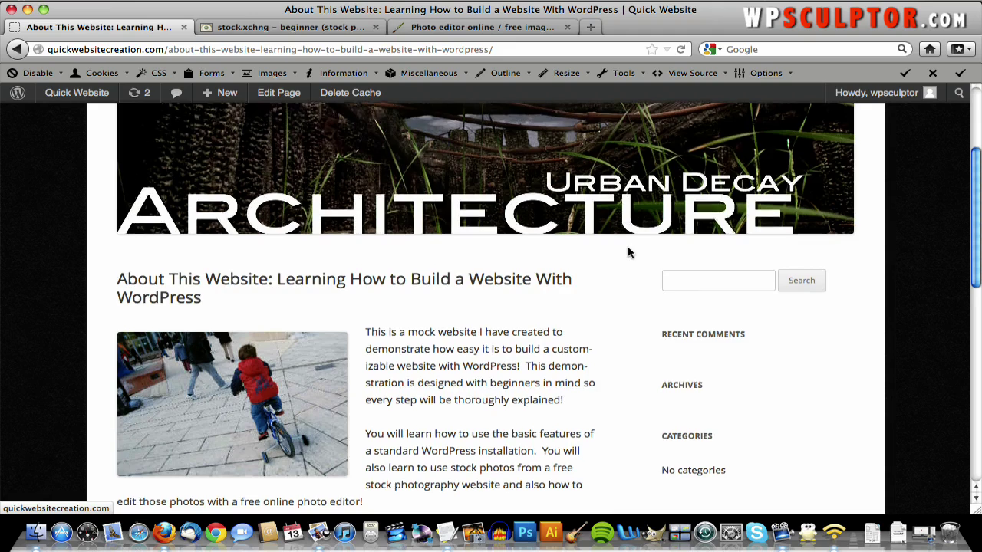
{"action": "scroll", "coordinate": [629, 254], "scroll_direction": "down", "scroll_amount": 2}
{"action": "scroll", "coordinate": [629, 253], "scroll_direction": "down", "scroll_amount": 4}
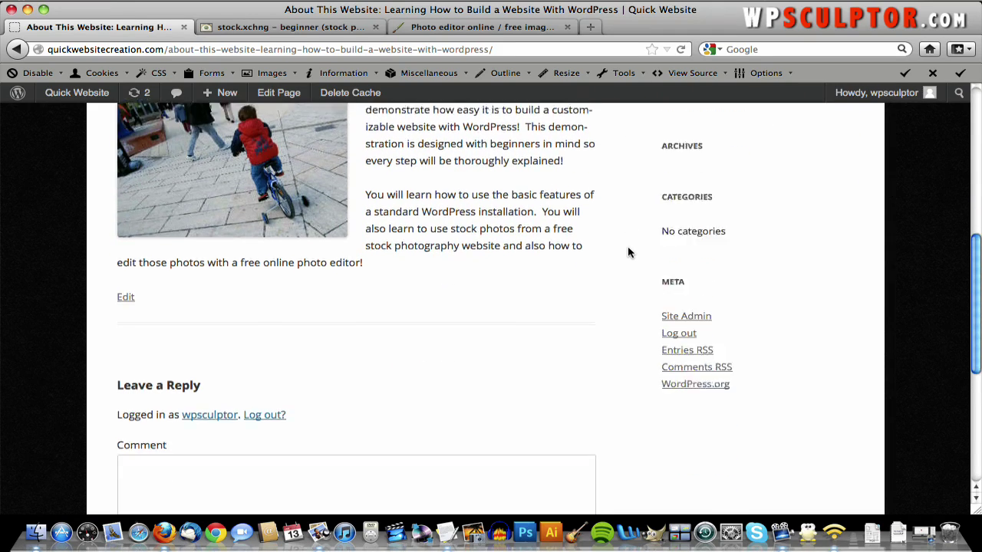
{"action": "scroll", "coordinate": [629, 253], "scroll_direction": "up", "scroll_amount": 8}
{"action": "scroll", "coordinate": [629, 253], "scroll_direction": "up", "scroll_amount": 5}
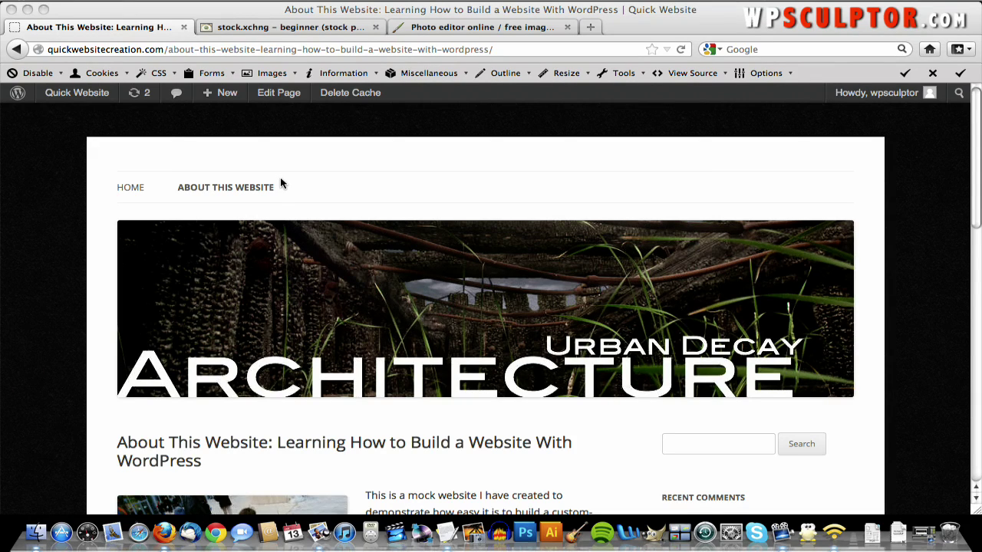
{"action": "scroll", "coordinate": [280, 182], "scroll_direction": "down", "scroll_amount": 10}
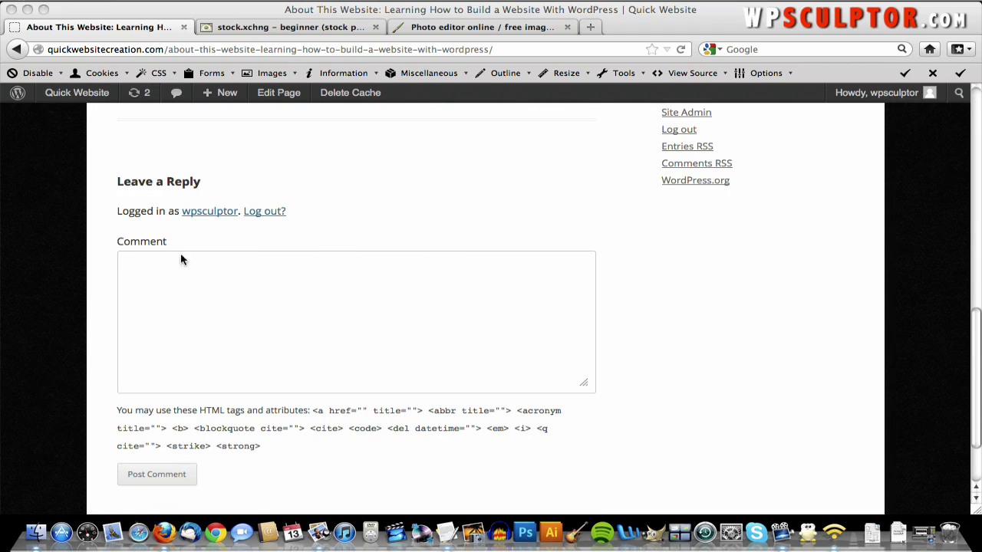
{"action": "scroll", "coordinate": [257, 341], "scroll_direction": "down", "scroll_amount": 2}
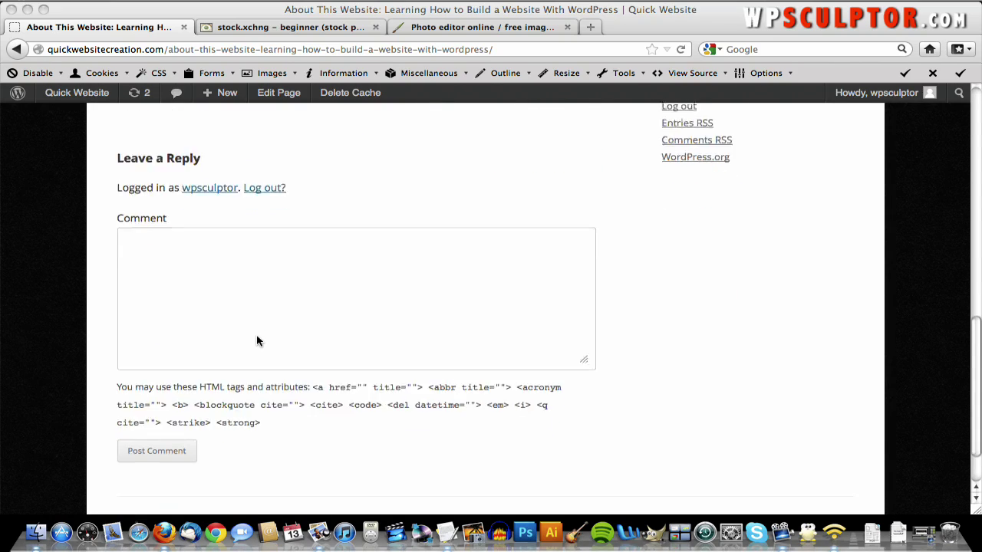
{"action": "scroll", "coordinate": [230, 277], "scroll_direction": "up", "scroll_amount": 3}
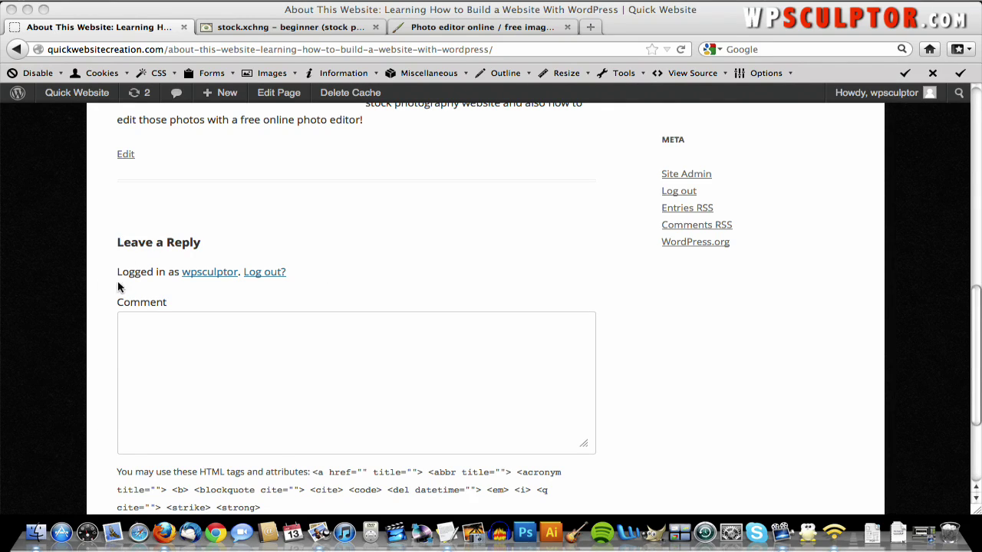
{"action": "scroll", "coordinate": [421, 284], "scroll_direction": "up", "scroll_amount": 2}
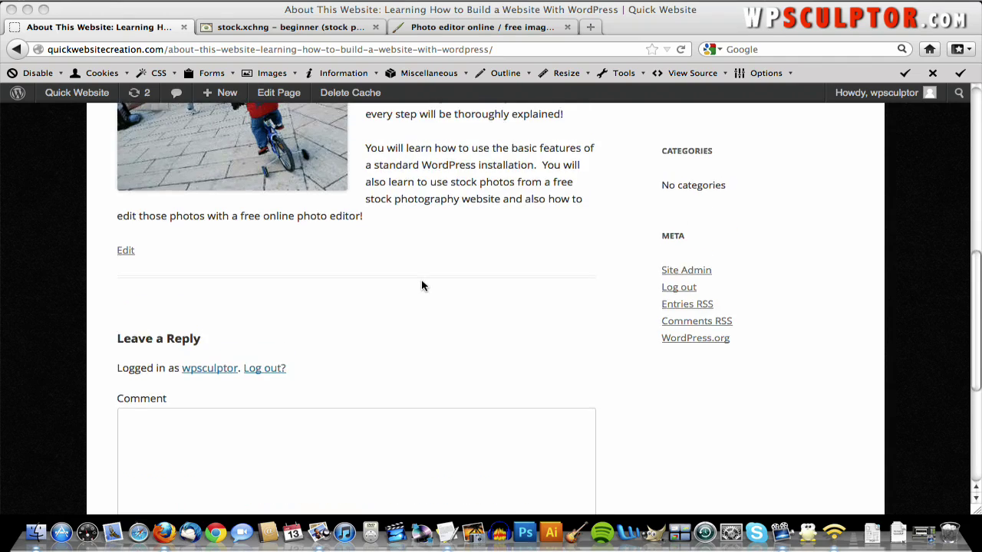
{"action": "scroll", "coordinate": [422, 284], "scroll_direction": "down", "scroll_amount": 3}
{"action": "scroll", "coordinate": [399, 362], "scroll_direction": "down", "scroll_amount": 3}
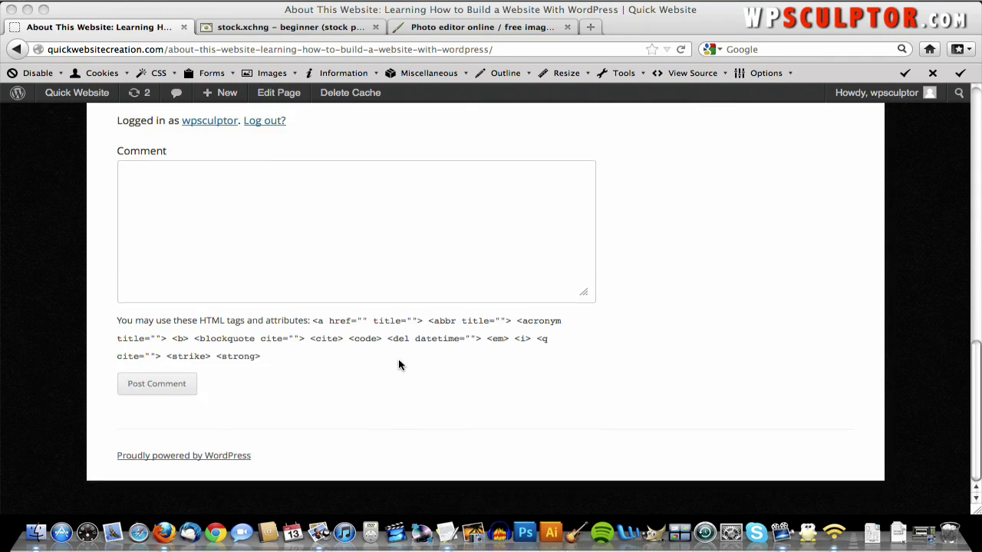
{"action": "scroll", "coordinate": [398, 362], "scroll_direction": "up", "scroll_amount": 15}
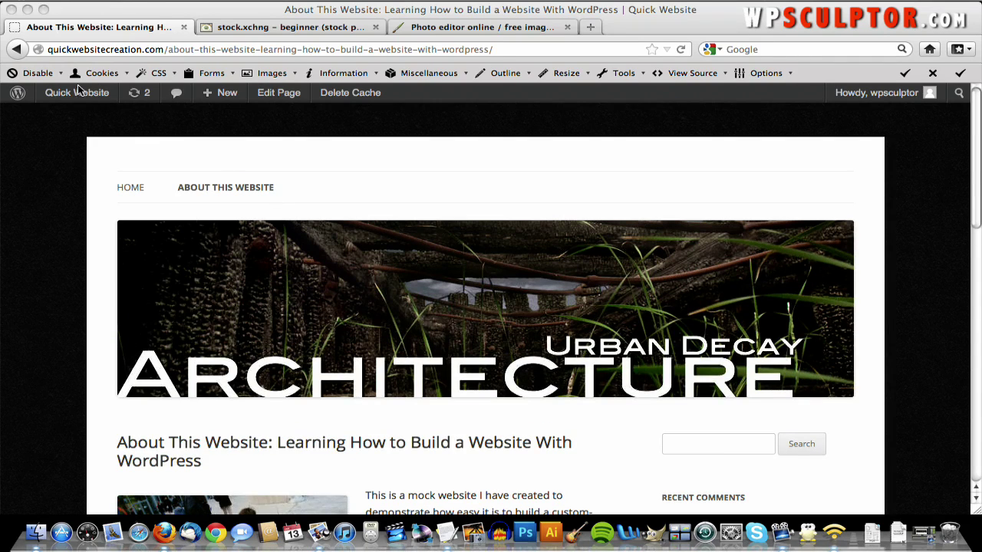
- Turn off trackbacks on the About This Website page via its Discussion box and update it
{"action": "mouse_move", "coordinate": [79, 95]}
{"action": "left_click", "coordinate": [79, 115]}
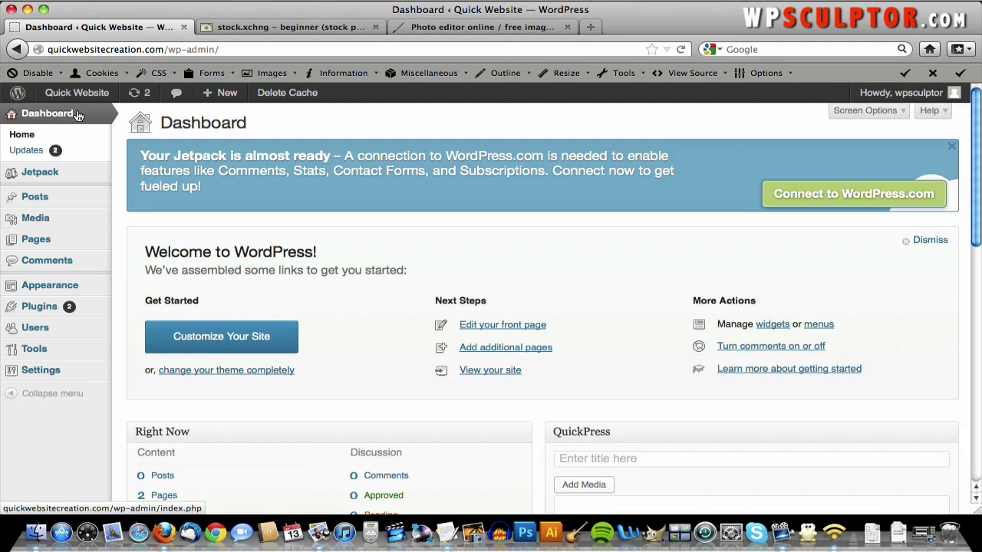
{"action": "mouse_move", "coordinate": [37, 241]}
{"action": "left_click", "coordinate": [151, 244]}
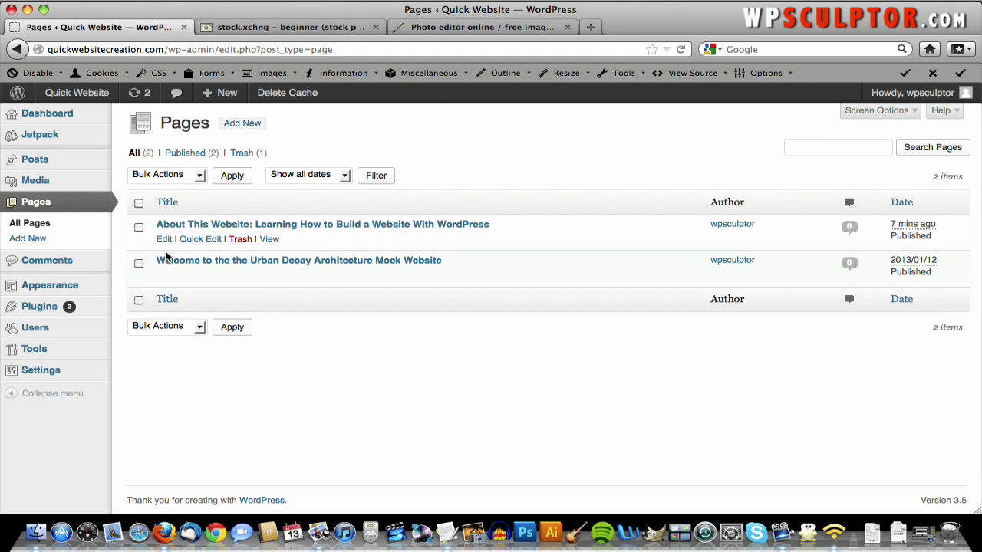
{"action": "left_click", "coordinate": [275, 225]}
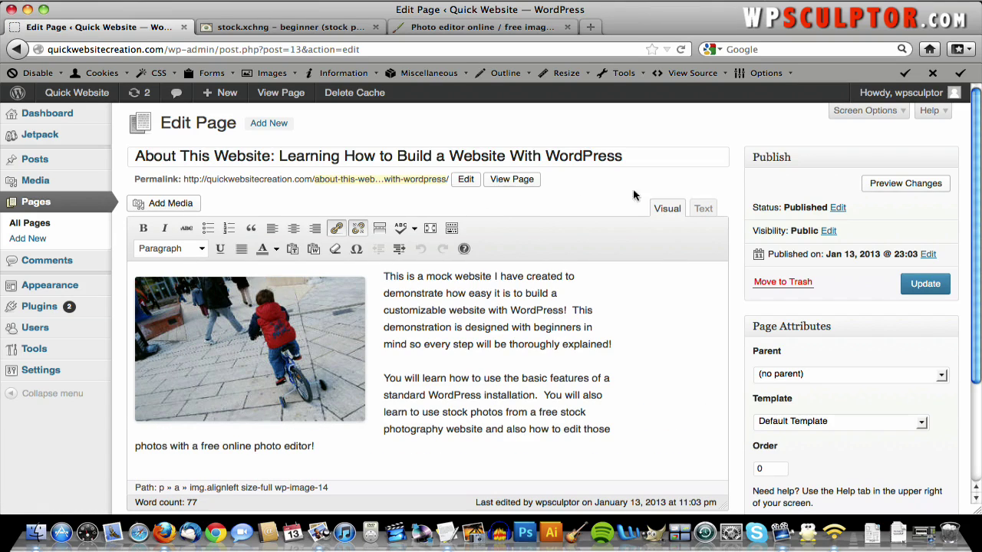
{"action": "left_click", "coordinate": [860, 112]}
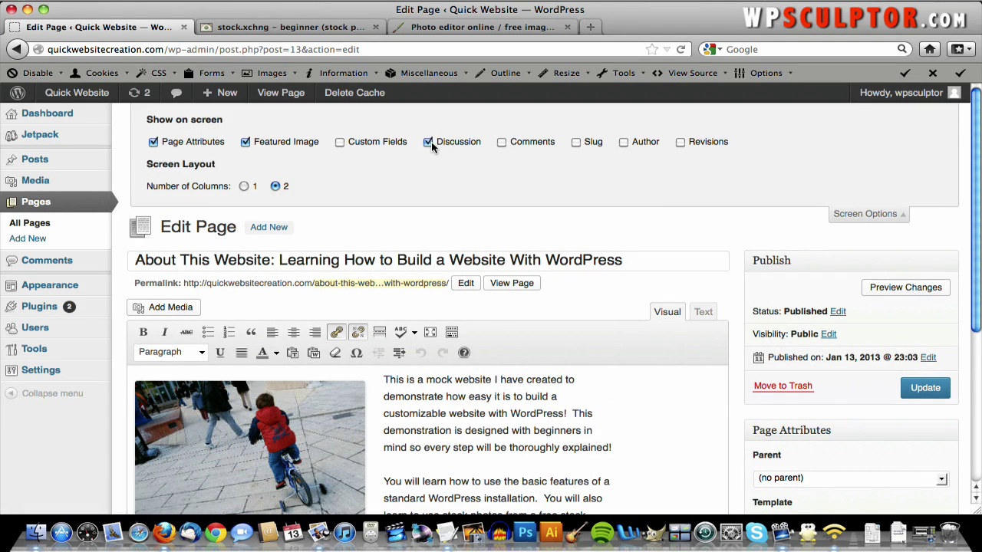
{"action": "scroll", "coordinate": [474, 209], "scroll_direction": "down", "scroll_amount": 4}
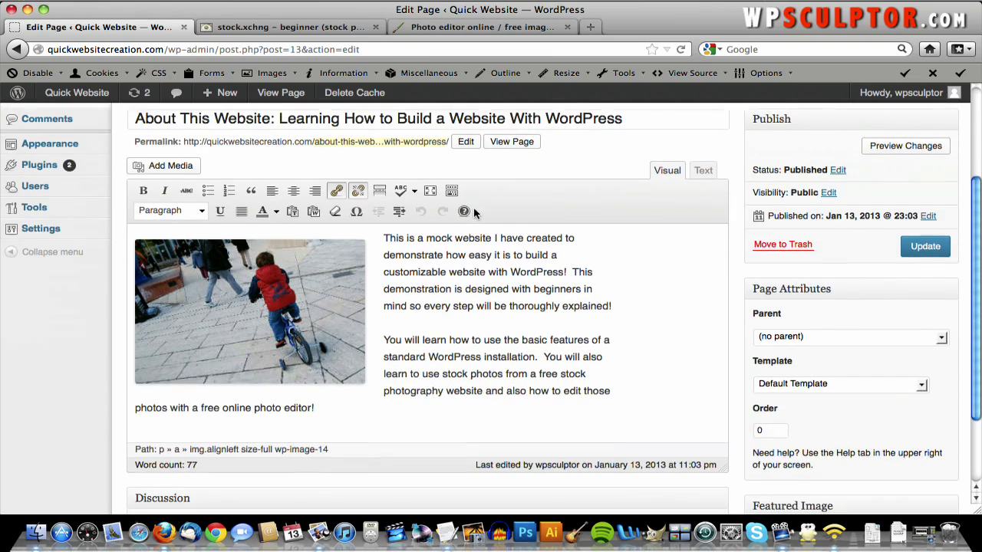
{"action": "scroll", "coordinate": [474, 213], "scroll_direction": "down", "scroll_amount": 3}
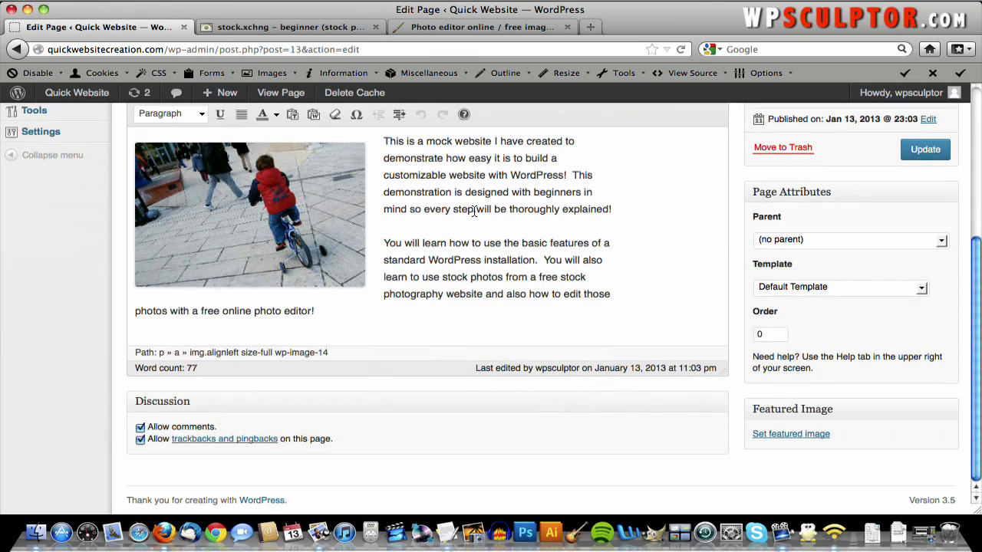
{"action": "left_click", "coordinate": [140, 440]}
{"action": "scroll", "coordinate": [670, 432], "scroll_direction": "up", "scroll_amount": 7}
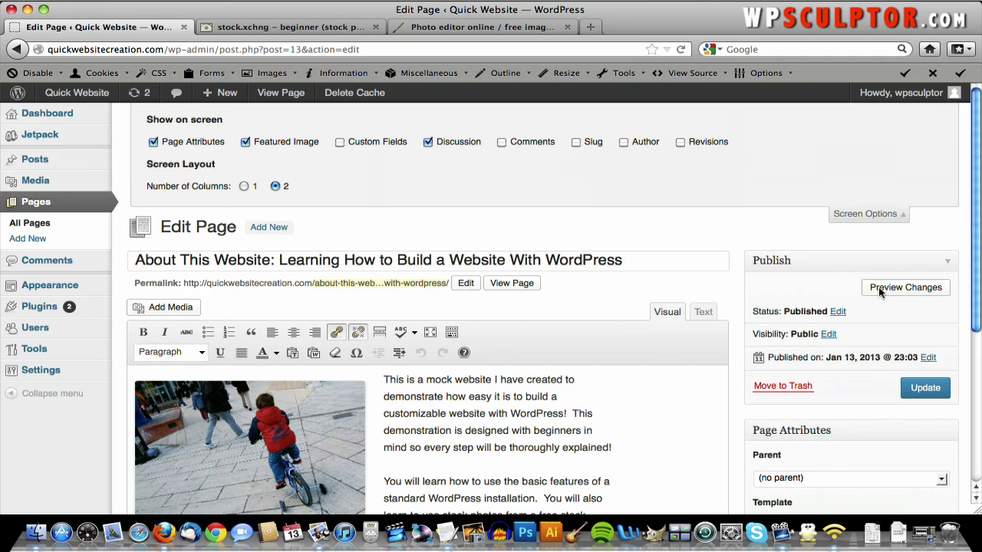
{"action": "left_click", "coordinate": [930, 391]}
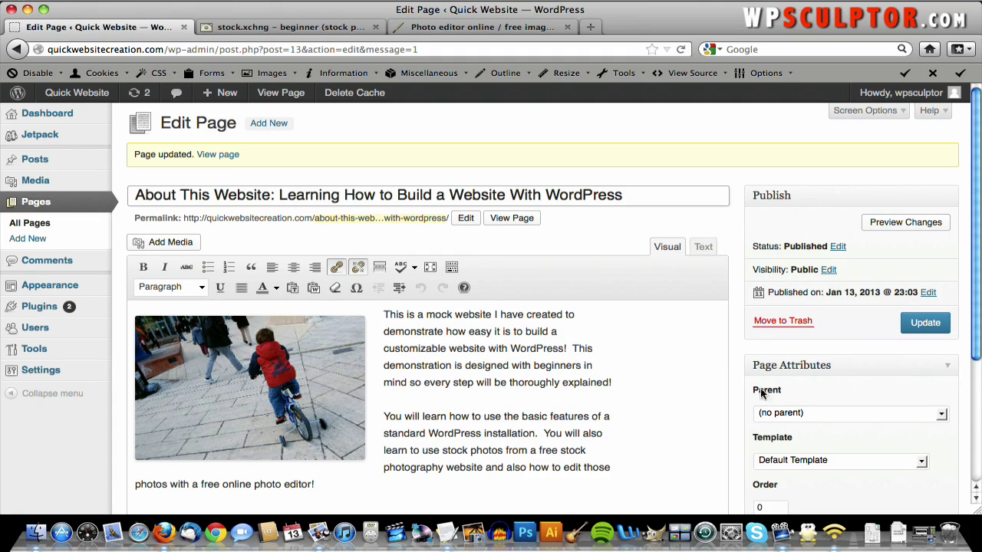
- Disallow comments and trackbacks on the Welcome page and update it
{"action": "left_click", "coordinate": [39, 225]}
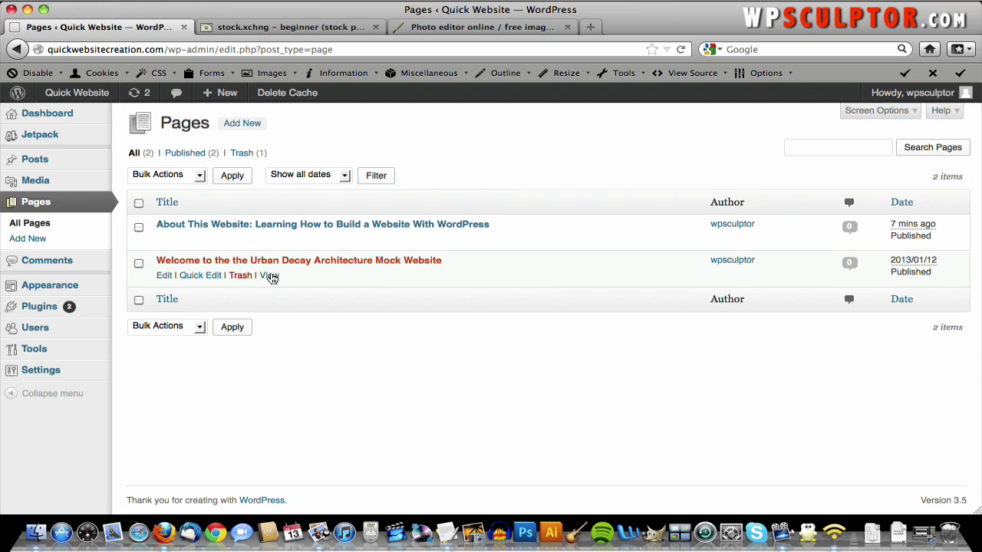
{"action": "left_click", "coordinate": [220, 263]}
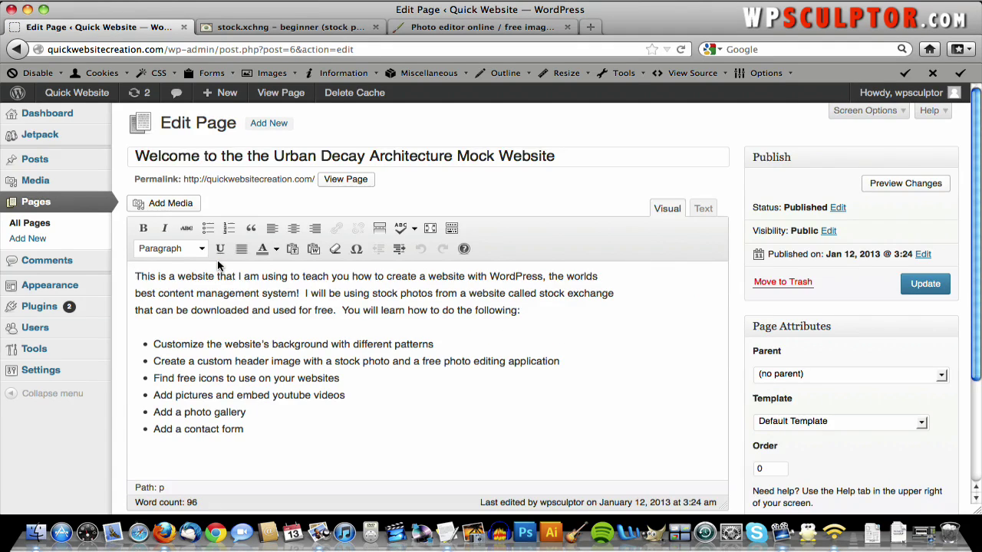
{"action": "scroll", "coordinate": [217, 266], "scroll_direction": "down", "scroll_amount": 3}
{"action": "scroll", "coordinate": [218, 266], "scroll_direction": "down", "scroll_amount": 1}
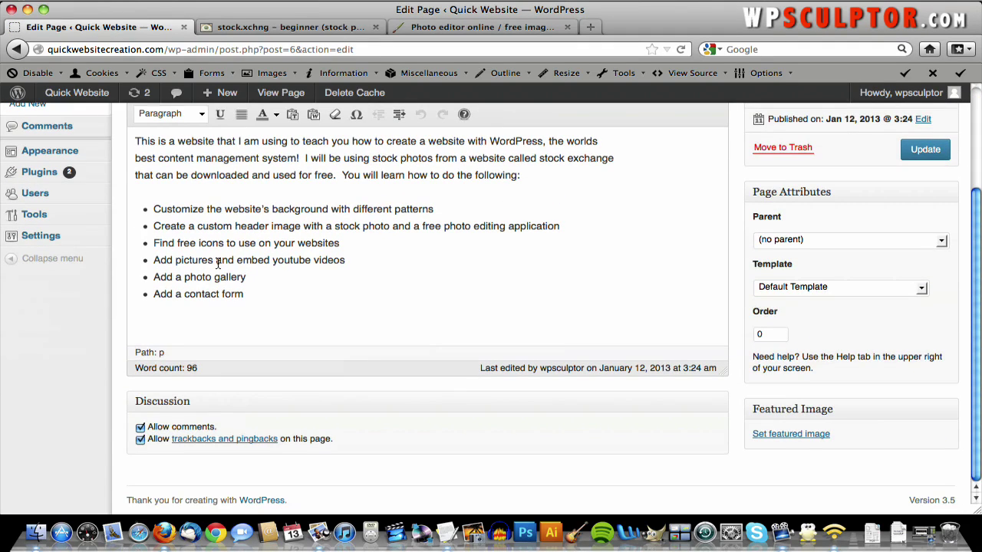
{"action": "left_click", "coordinate": [141, 427]}
{"action": "left_click", "coordinate": [141, 439]}
{"action": "left_click", "coordinate": [917, 153]}
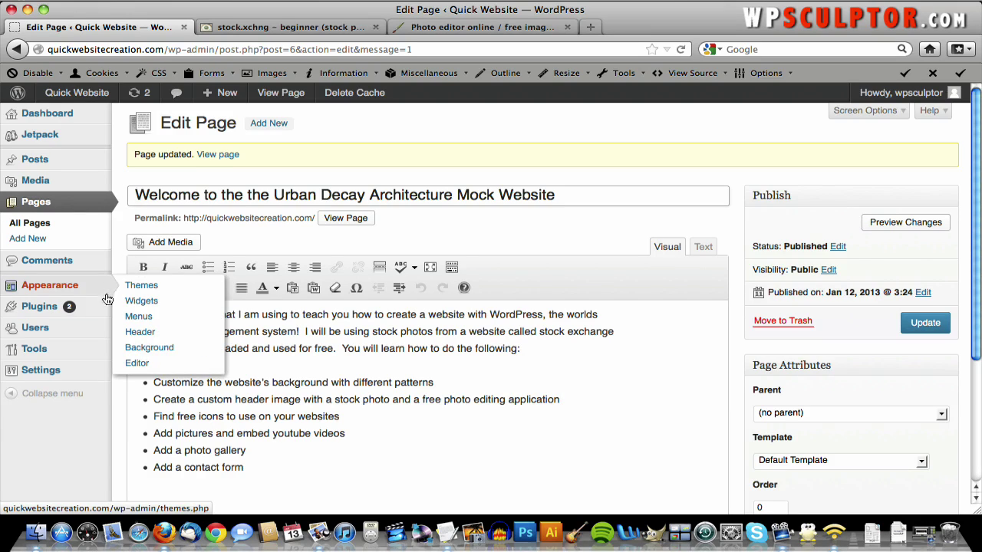
{"action": "mouse_move", "coordinate": [84, 375]}
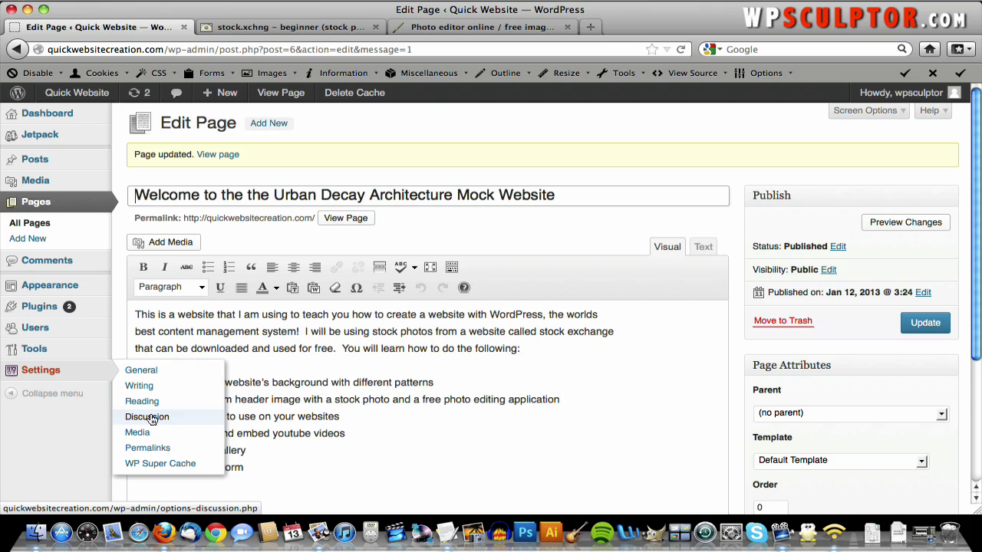
- In Settings > Discussion, disallow comments on new articles by default and save the changes
{"action": "left_click", "coordinate": [153, 421]}
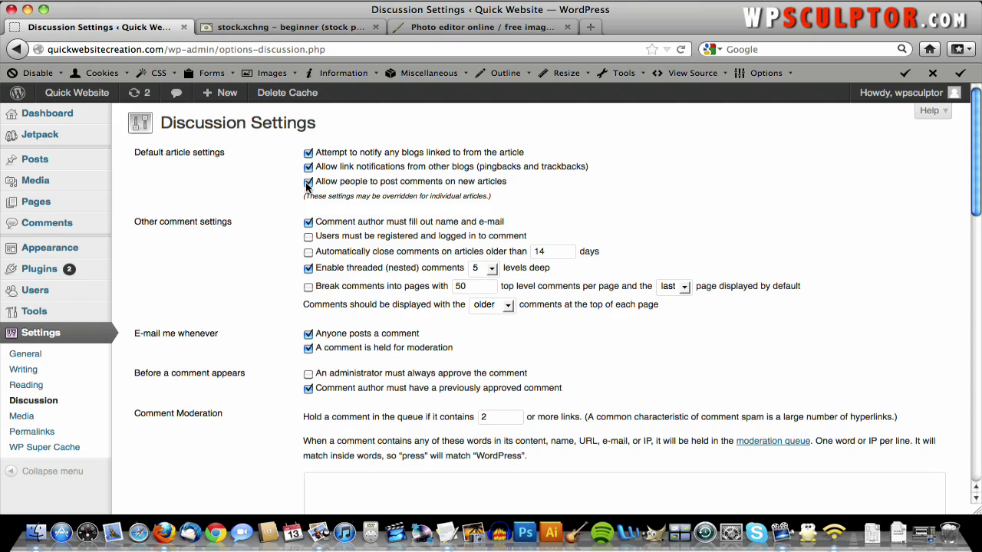
{"action": "left_click", "coordinate": [308, 182]}
{"action": "scroll", "coordinate": [115, 261], "scroll_direction": "down", "scroll_amount": 15}
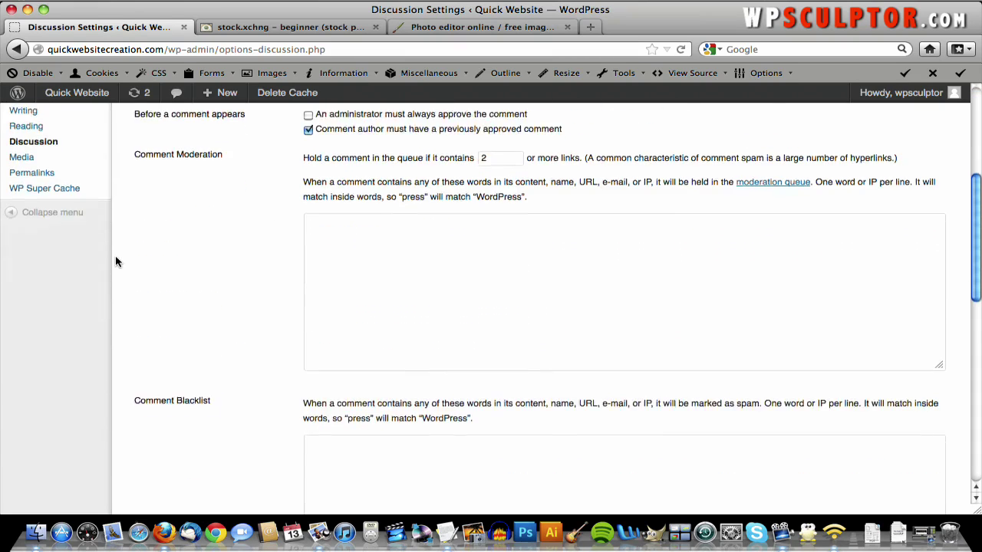
{"action": "scroll", "coordinate": [116, 261], "scroll_direction": "down", "scroll_amount": 3}
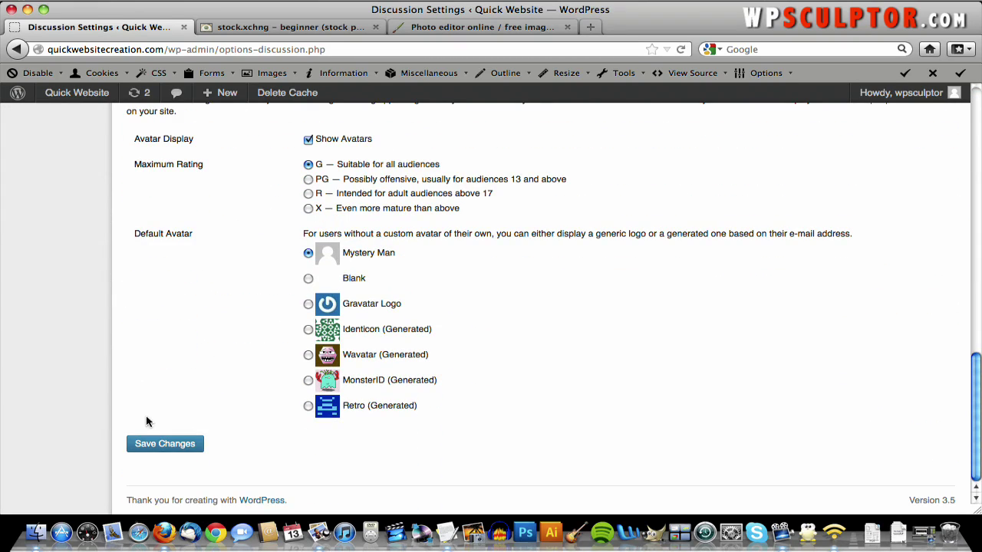
{"action": "left_click", "coordinate": [152, 450]}
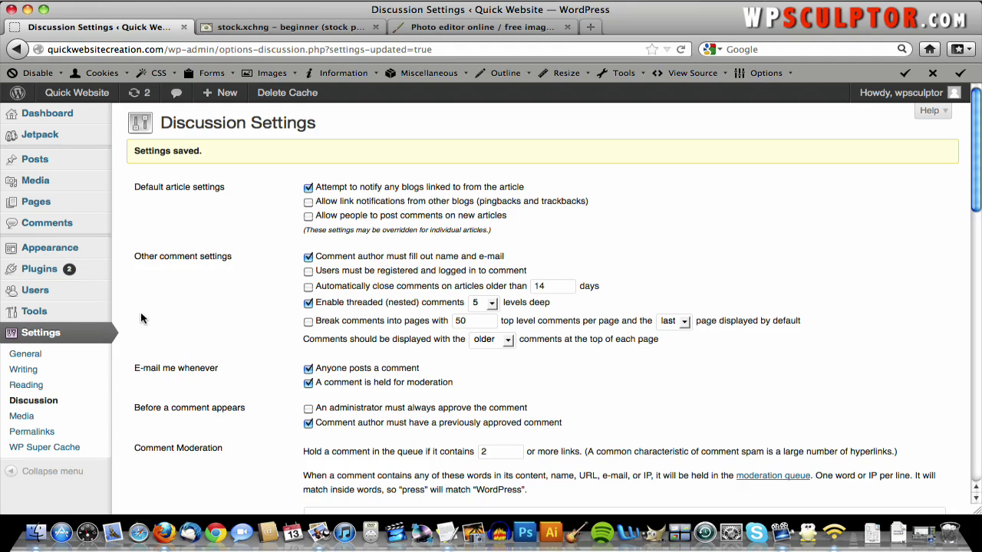
- Search the WordPress plugin directory for 'nextgen gallery'
{"action": "mouse_move", "coordinate": [90, 273]}
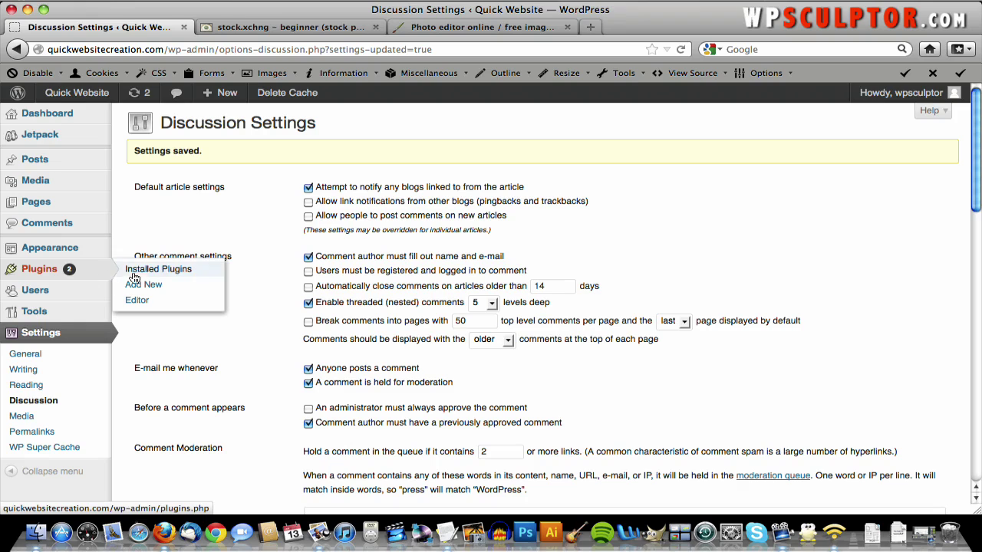
{"action": "left_click", "coordinate": [153, 285]}
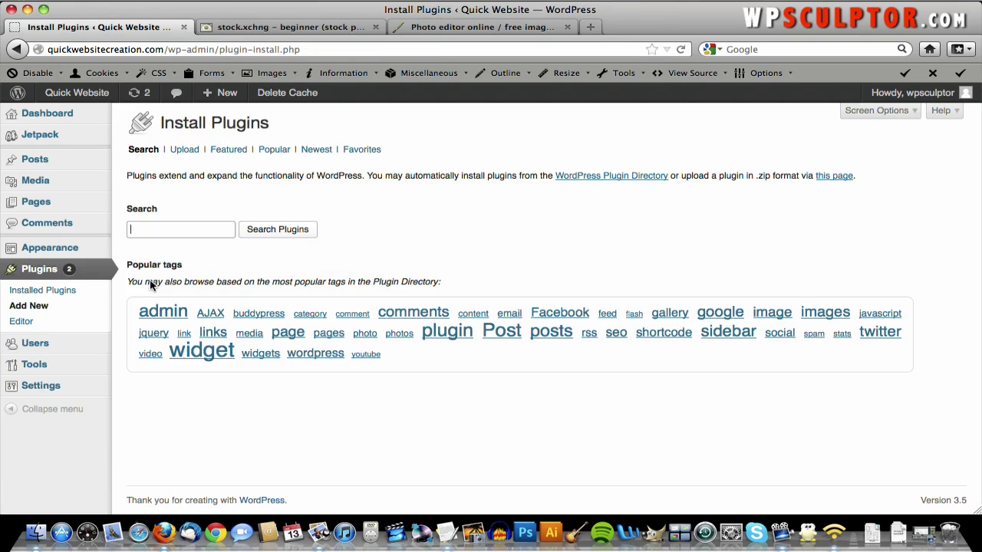
{"action": "type", "text": "ne"}
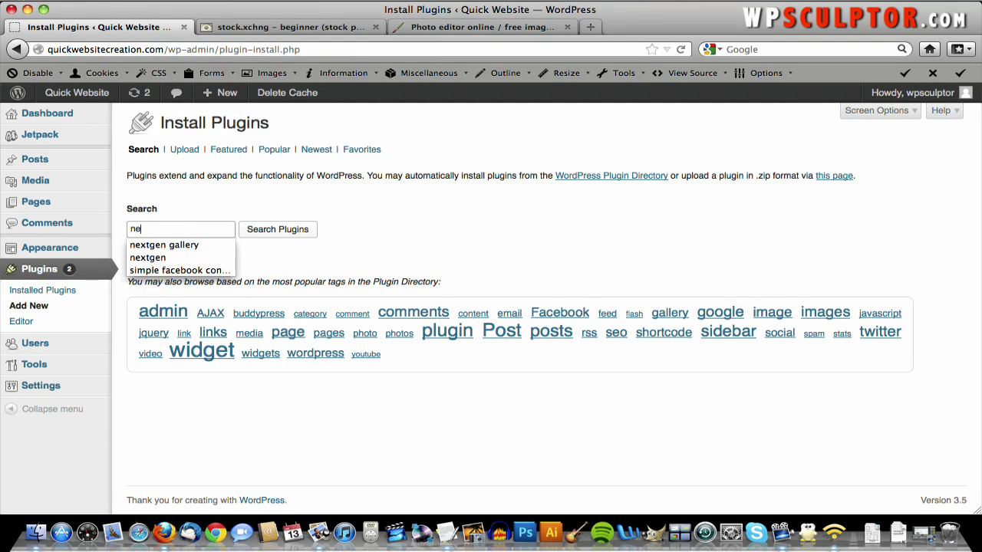
{"action": "type", "text": "xtgen gallery"}
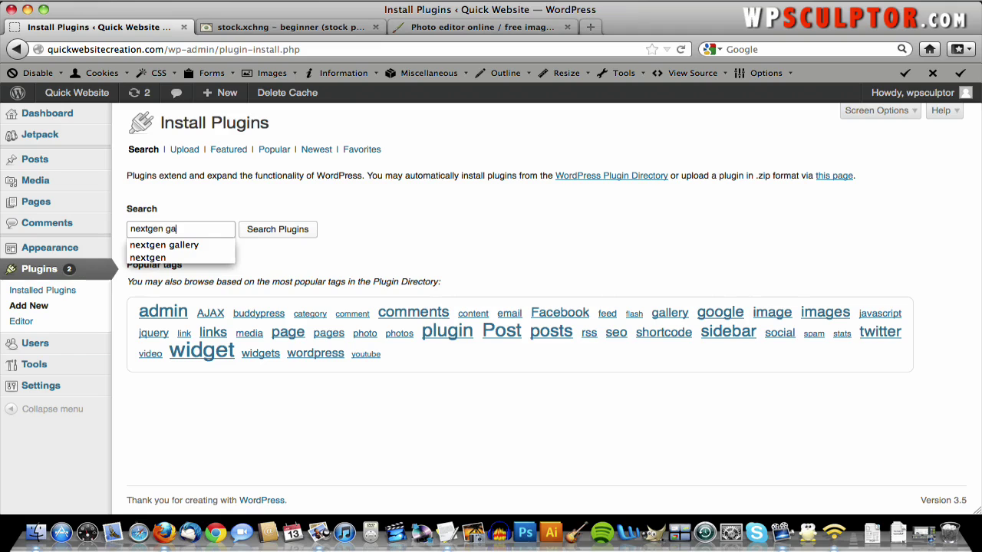
{"action": "left_click", "coordinate": [277, 233]}
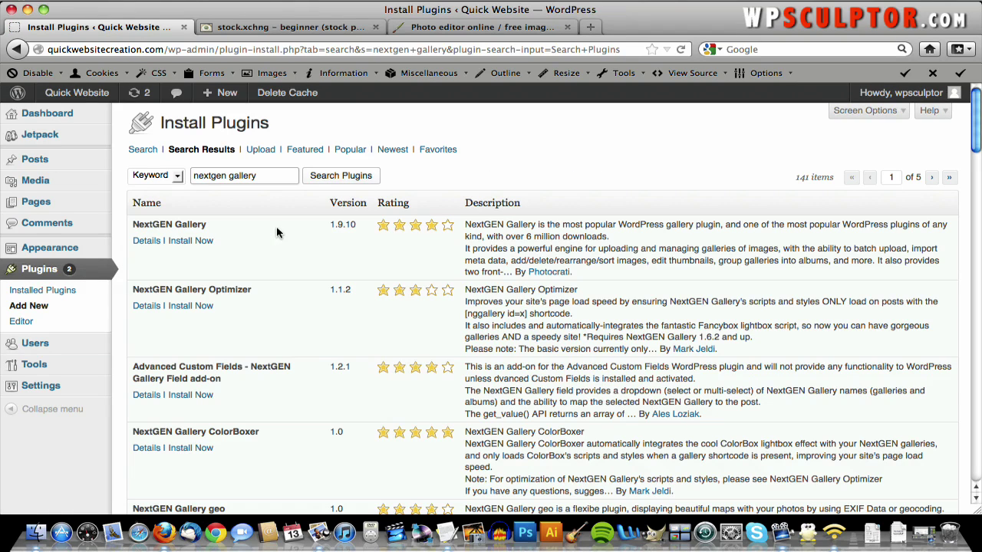
- Install the NextGEN Gallery 1.9.10 plugin, confirm, and activate it
{"action": "left_click", "coordinate": [155, 242]}
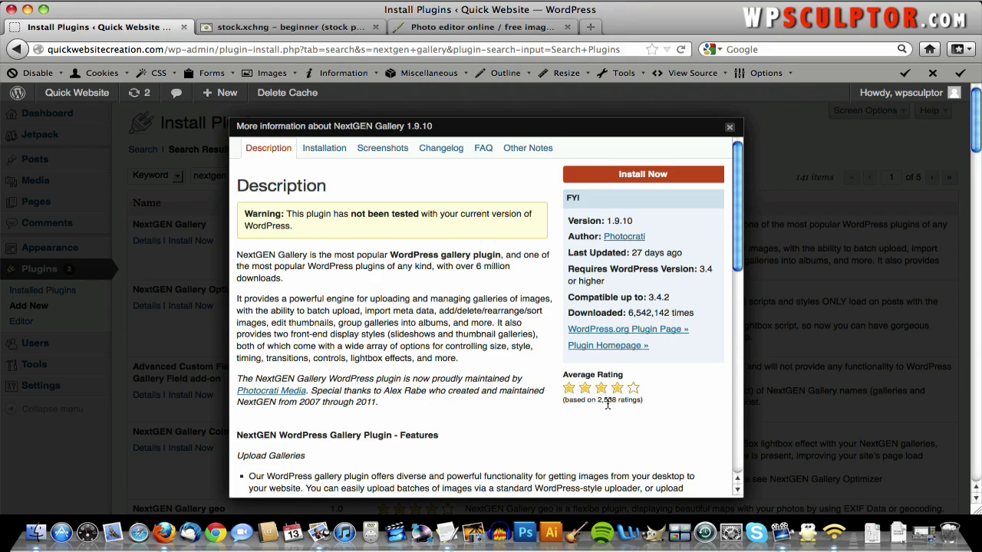
{"action": "left_click", "coordinate": [730, 127]}
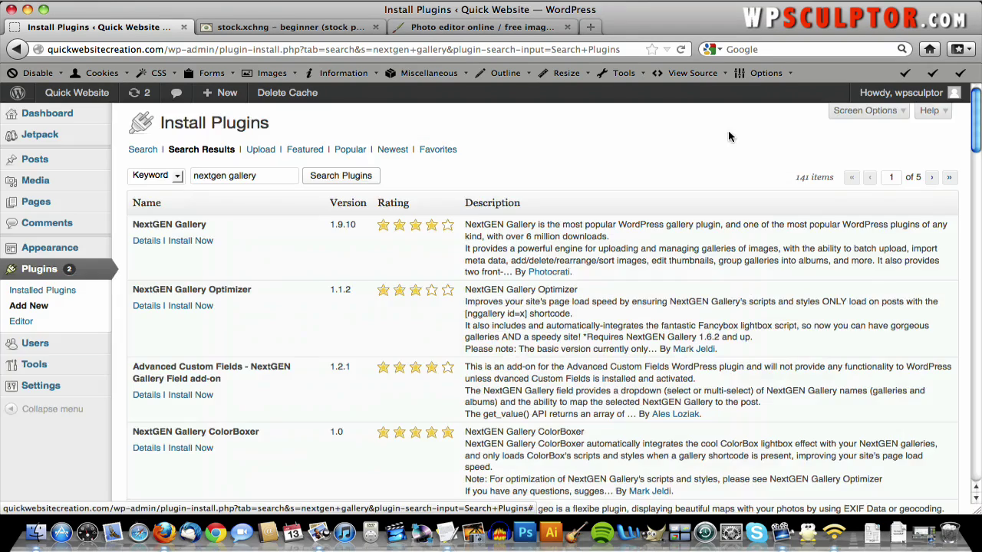
{"action": "left_click", "coordinate": [191, 241]}
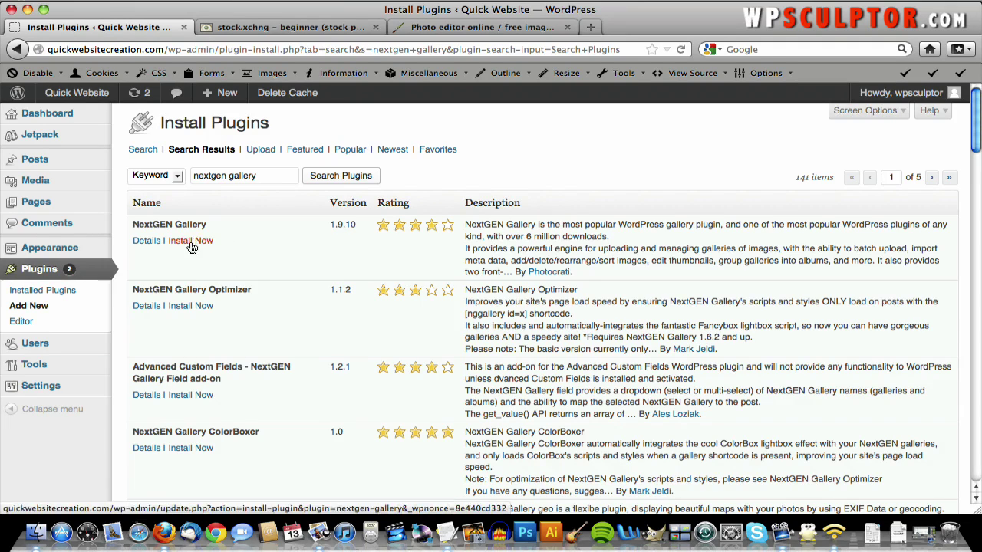
{"action": "left_click", "coordinate": [191, 241]}
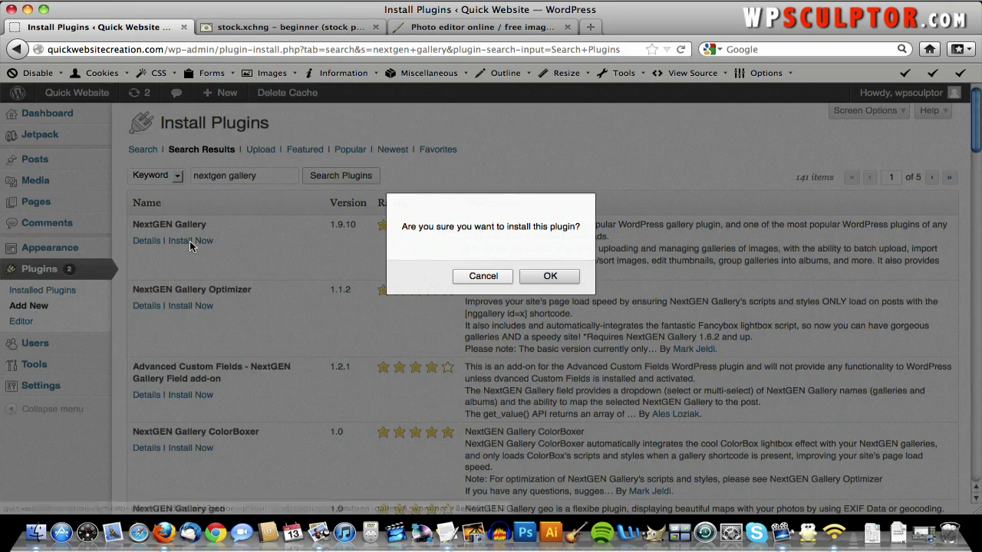
{"action": "left_click", "coordinate": [560, 278]}
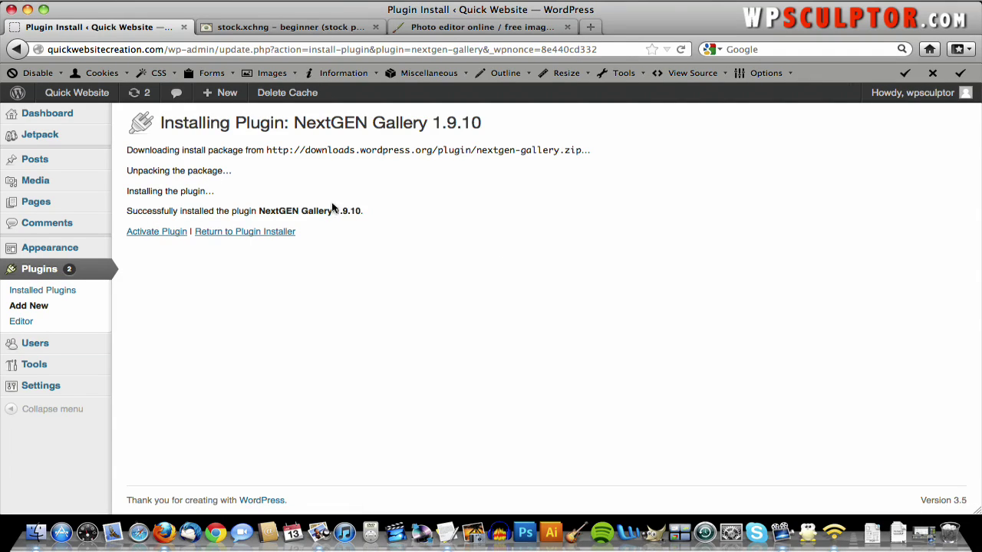
{"action": "left_click", "coordinate": [168, 234]}
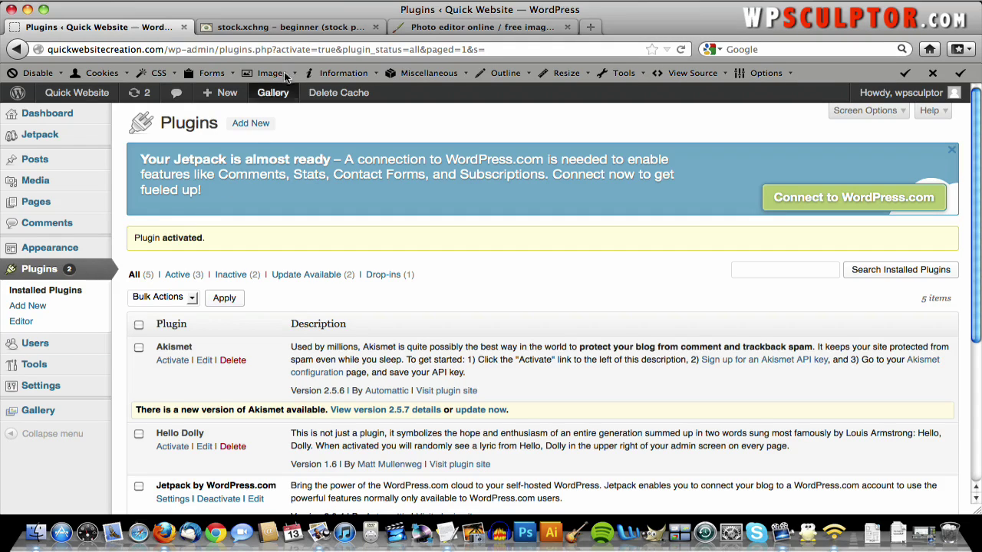
- On stock.xchng, browse the Architecture / Urban Decay image category
{"action": "left_click", "coordinate": [301, 29]}
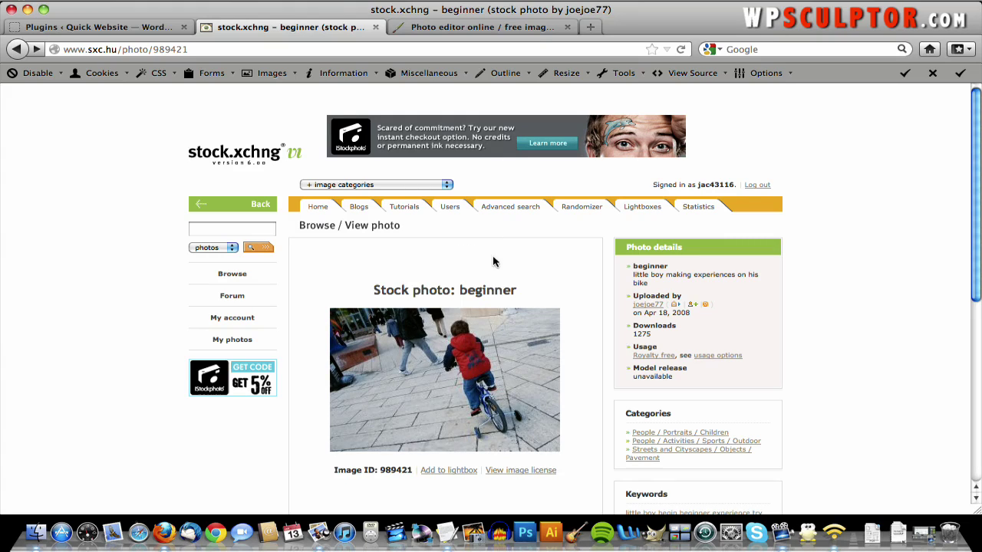
{"action": "left_click", "coordinate": [357, 185]}
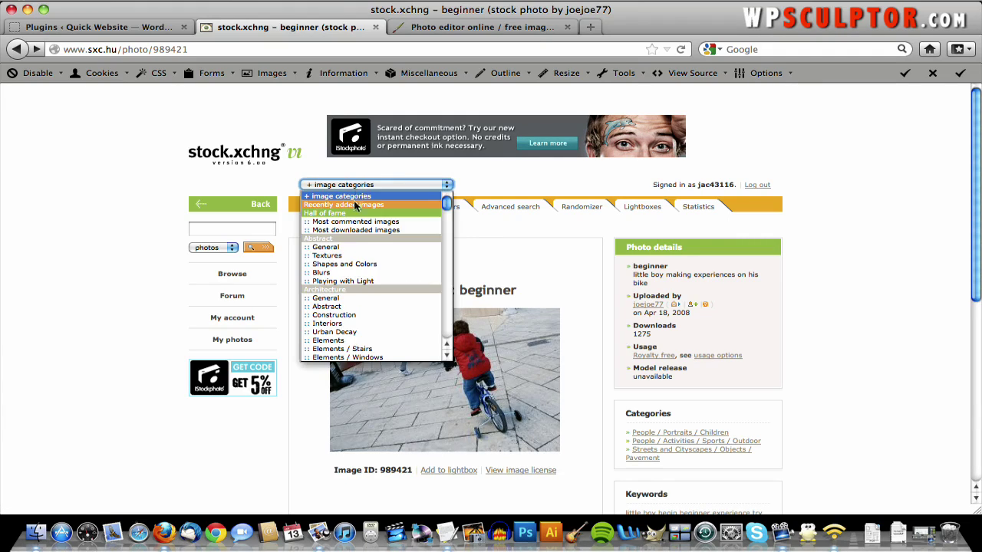
{"action": "left_click", "coordinate": [366, 332]}
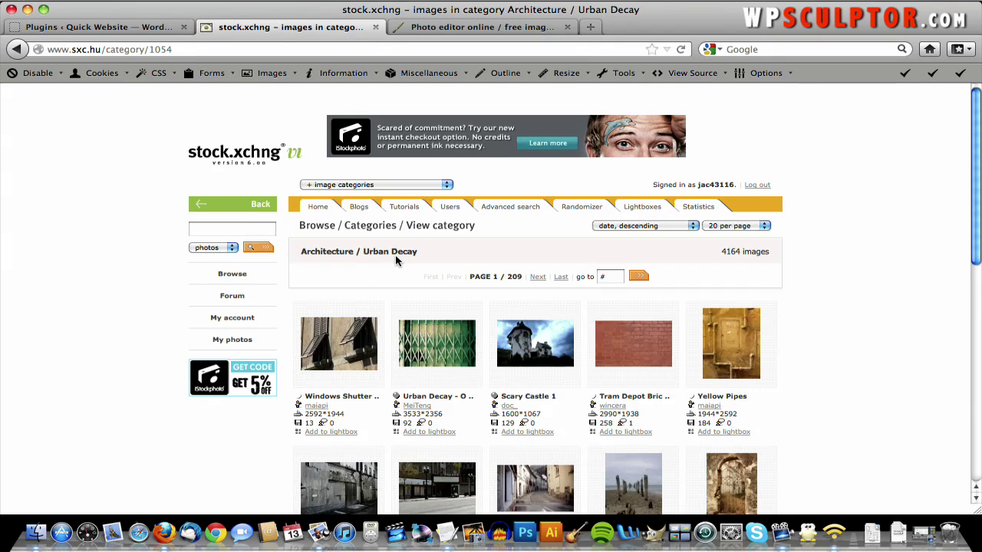
{"action": "scroll", "coordinate": [396, 260], "scroll_direction": "down", "scroll_amount": 10}
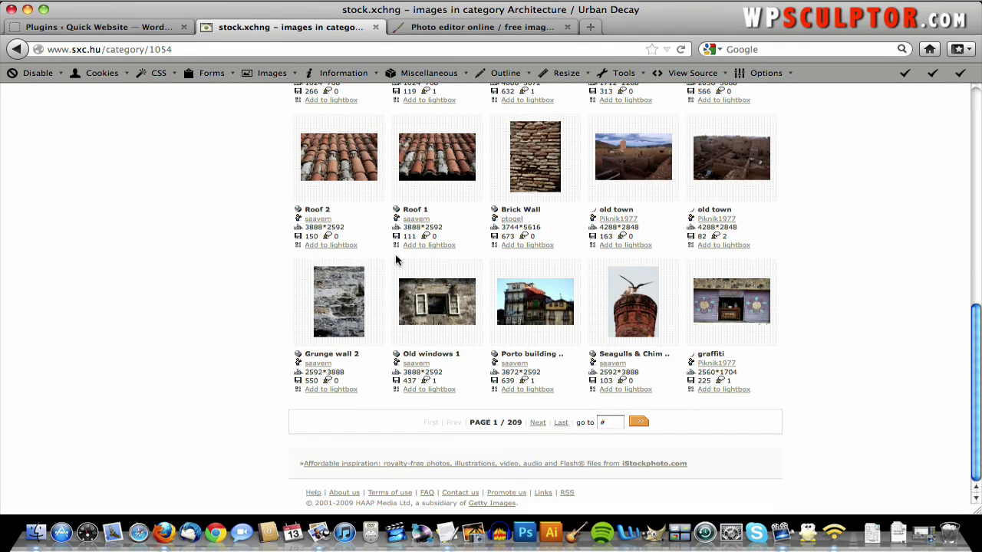
- Jump to page 4 of the results and open the Graffiti Building photo
{"action": "left_click", "coordinate": [618, 422]}
{"action": "type", "text": "4"}
{"action": "left_click", "coordinate": [645, 424]}
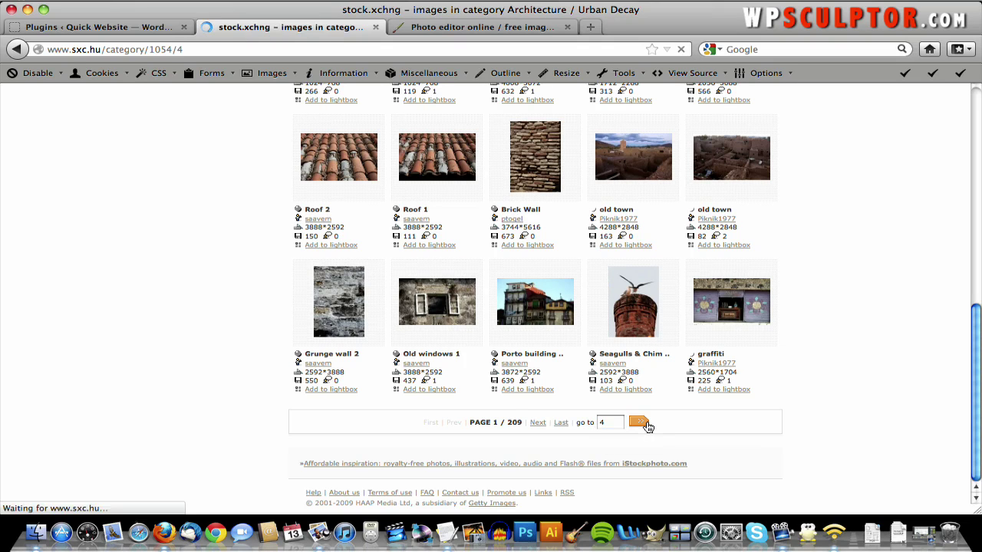
{"action": "scroll", "coordinate": [647, 426], "scroll_direction": "down", "scroll_amount": 8}
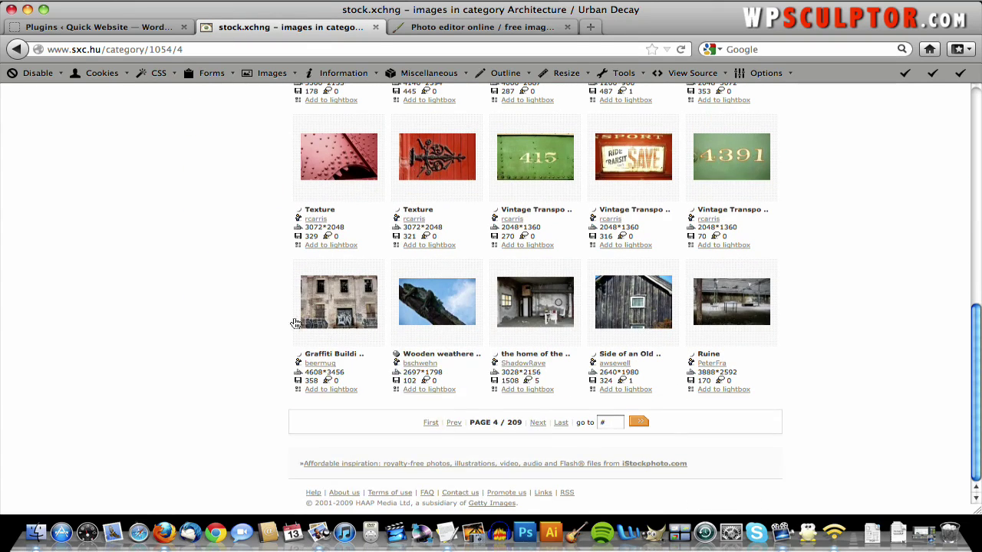
{"action": "left_click", "coordinate": [325, 308]}
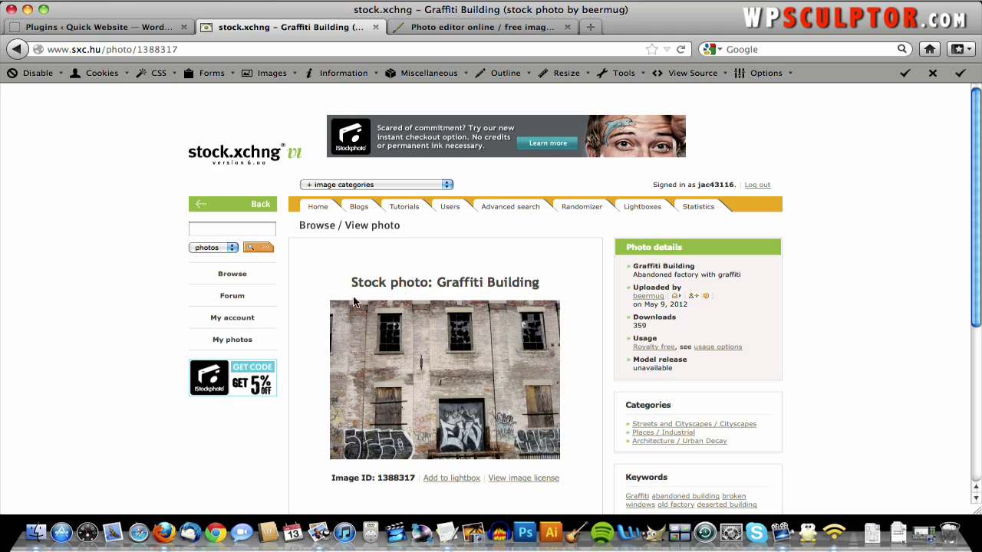
- Save the full-size Graffiti Building image (id 1388317) as gallery_orginal1.jpg in QuickWebsiteCreation.com
{"action": "left_click", "coordinate": [432, 350]}
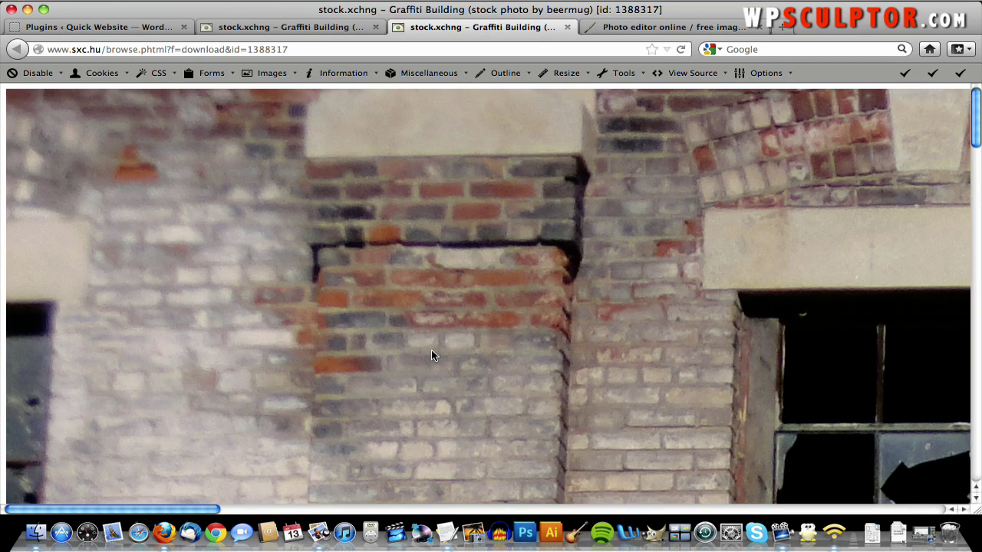
{"action": "right_click", "coordinate": [431, 349]}
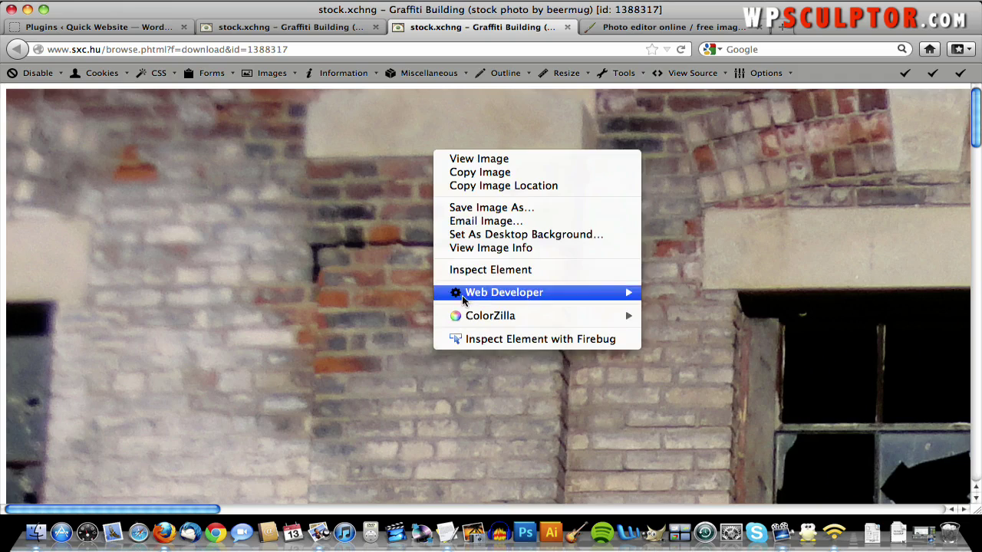
{"action": "left_click", "coordinate": [471, 209]}
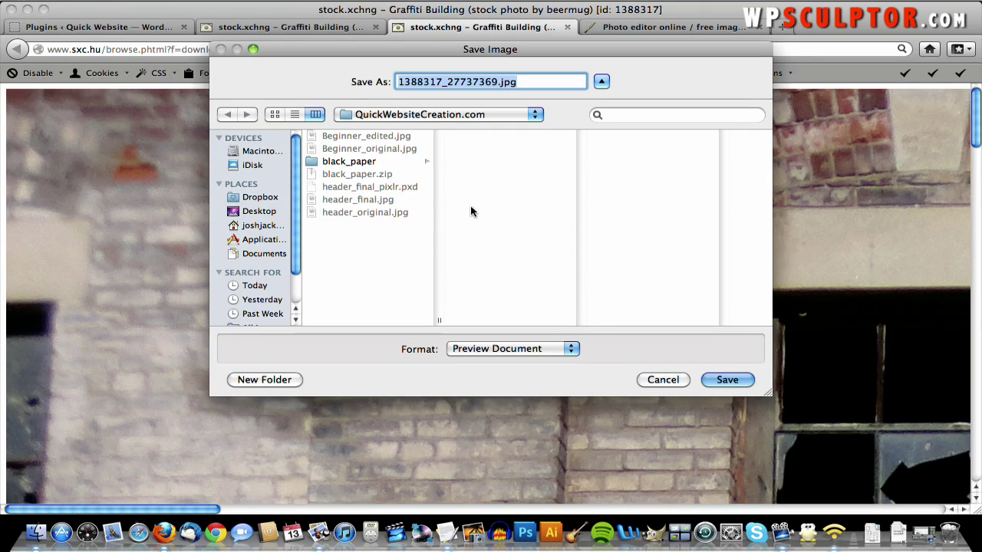
{"action": "left_click", "coordinate": [498, 82]}
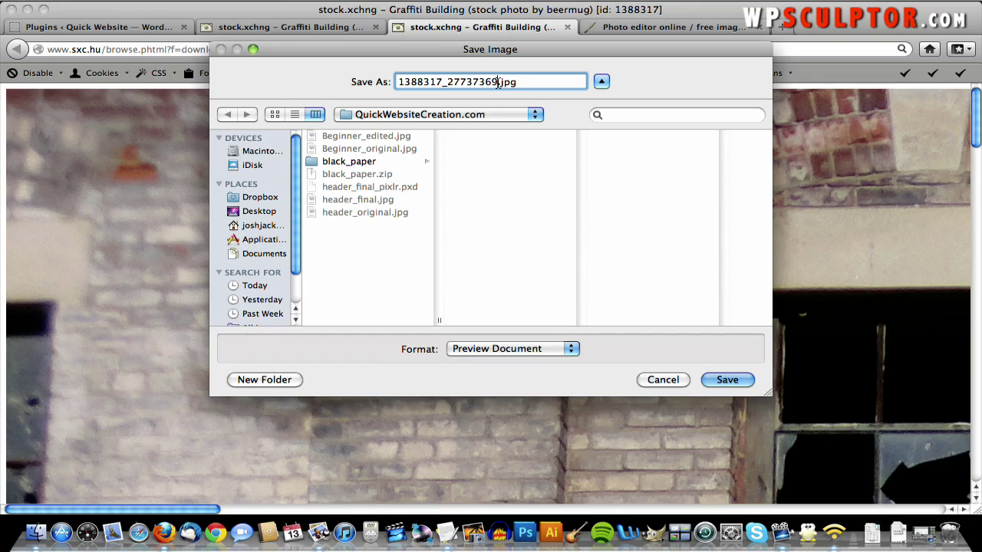
{"action": "left_click_drag", "start_coordinate": [498, 82], "coordinate": [356, 79]}
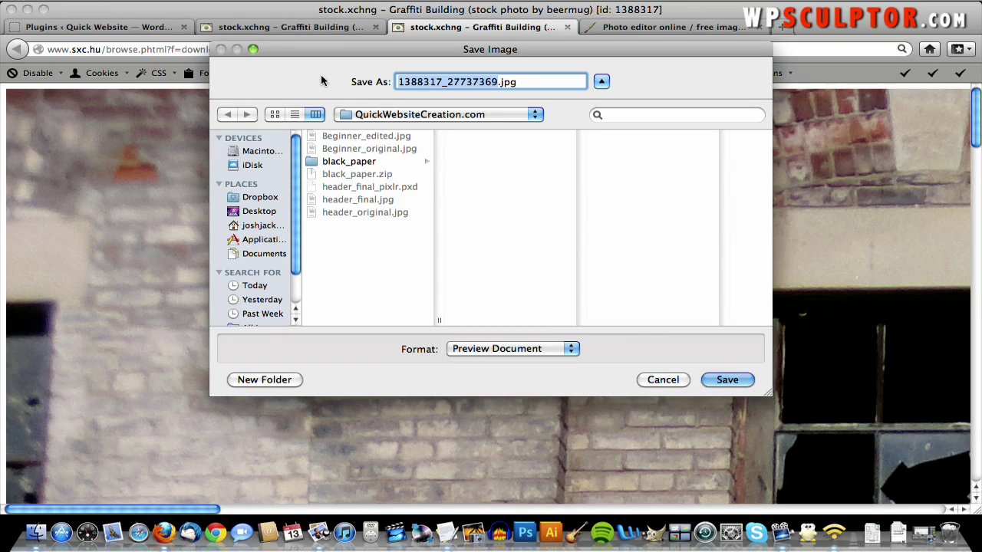
{"action": "type", "text": "gallery"}
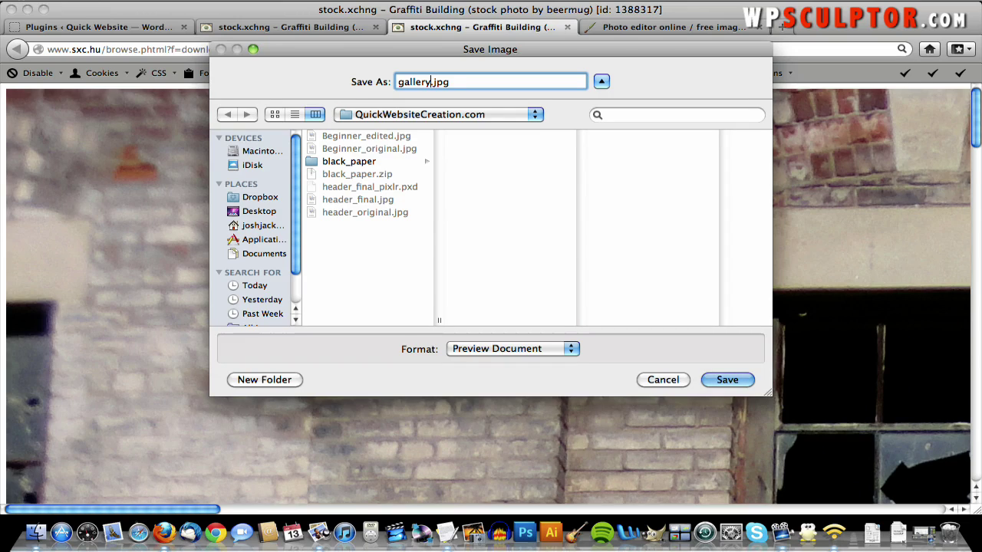
{"action": "type", "text": "_orginal1"}
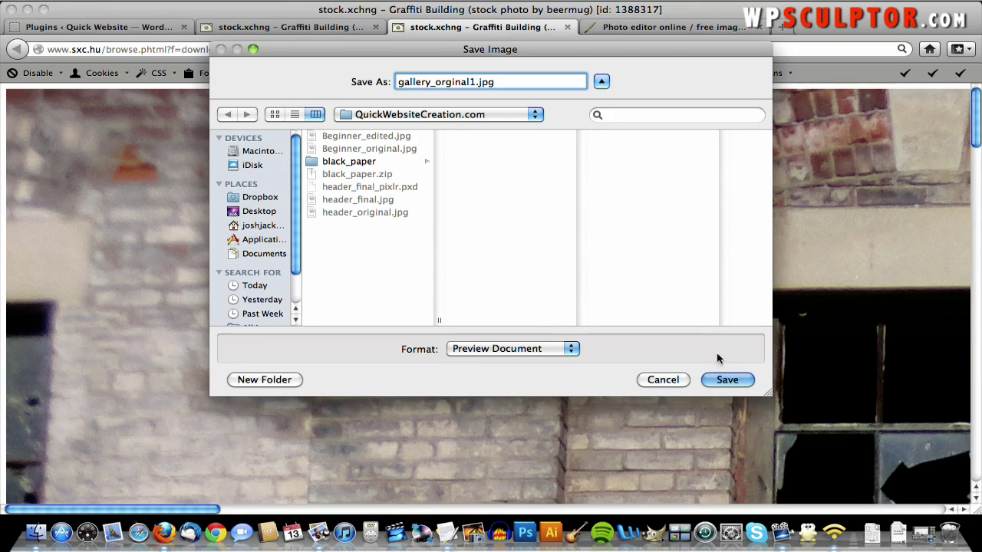
{"action": "left_click", "coordinate": [728, 380]}
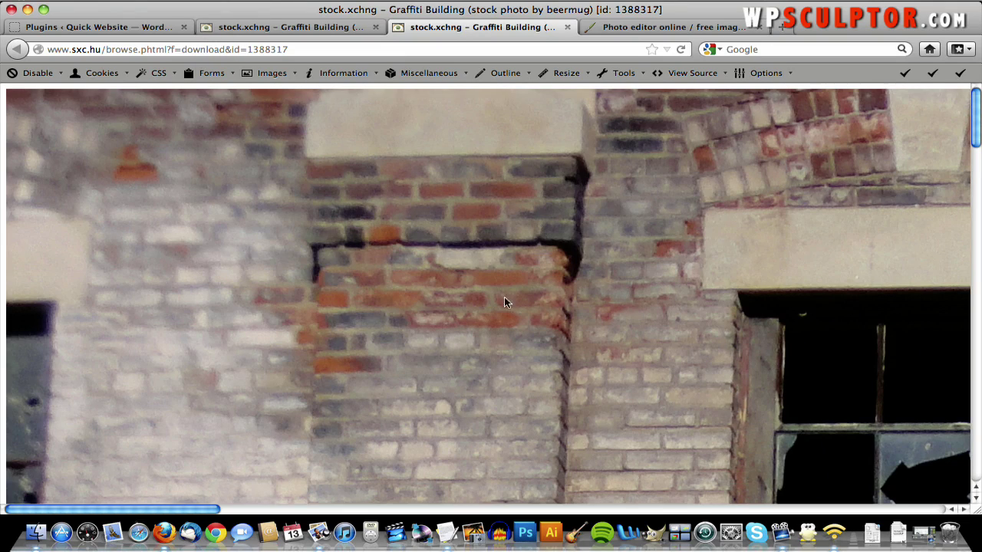
- Open gallery_orginal1.jpg from the computer in Pixlr Editor
{"action": "left_click", "coordinate": [637, 28]}
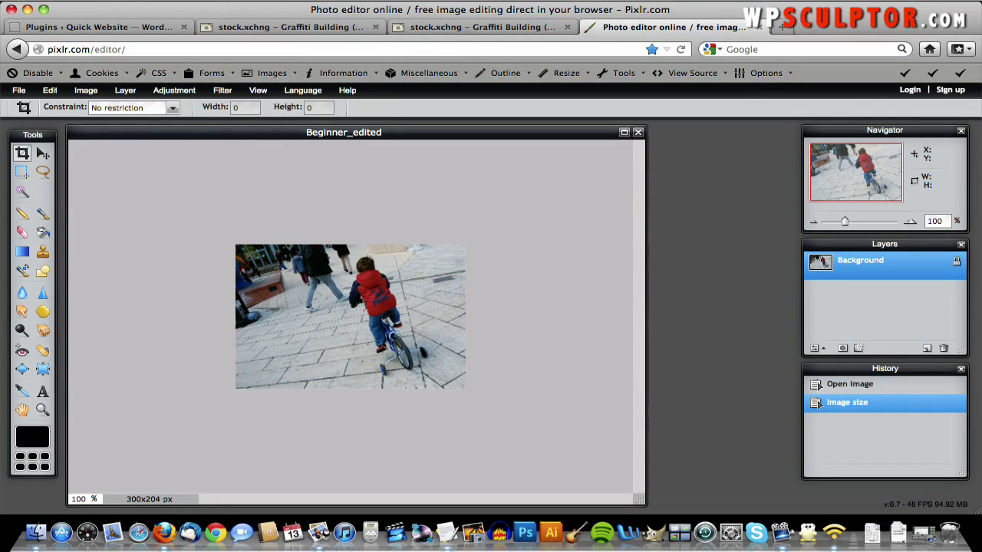
{"action": "left_click", "coordinate": [19, 90]}
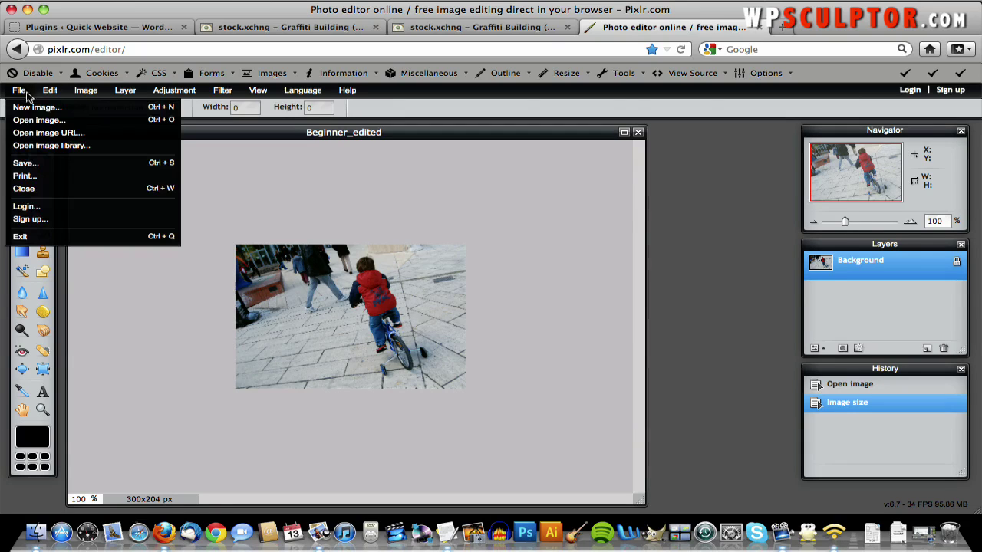
{"action": "left_click", "coordinate": [40, 120]}
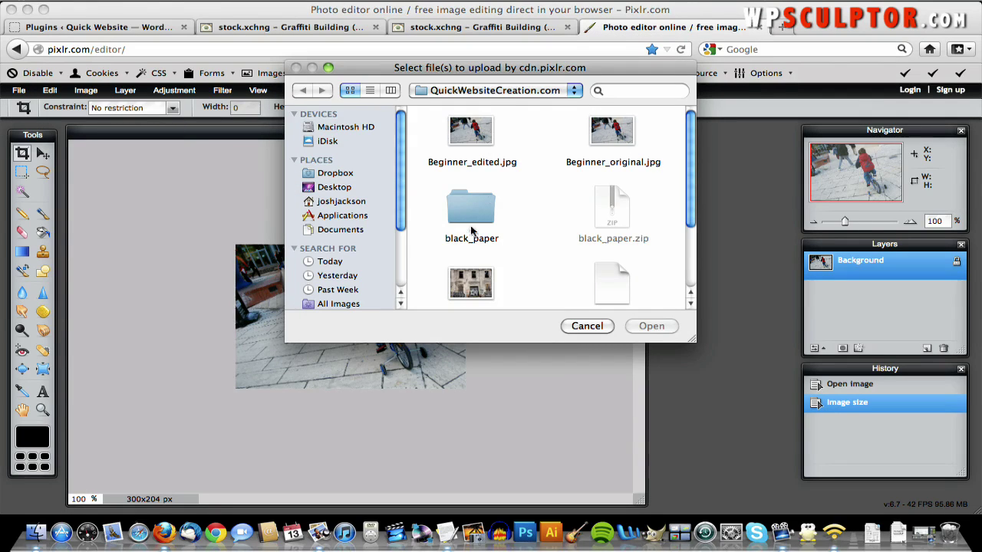
{"action": "scroll", "coordinate": [533, 244], "scroll_direction": "down", "scroll_amount": 1}
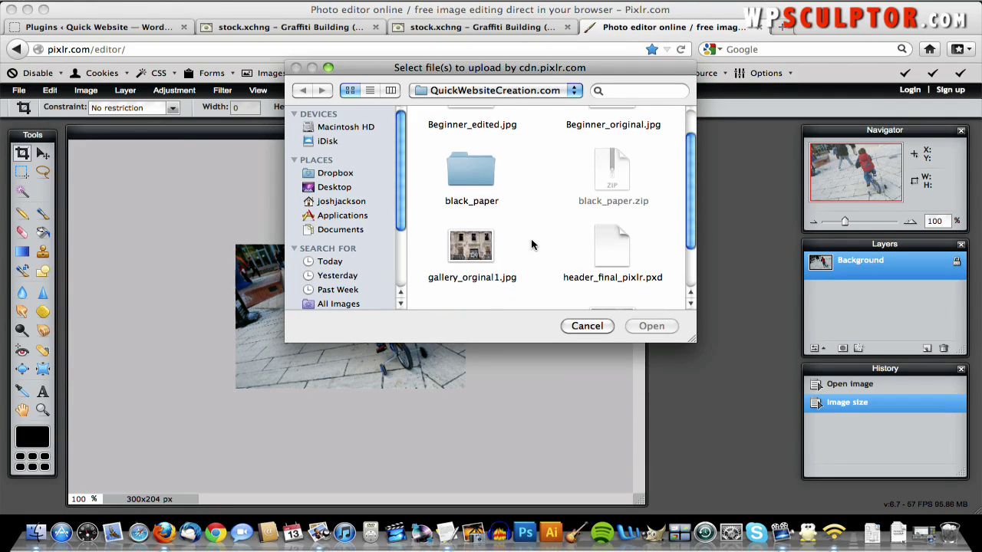
{"action": "double_click", "coordinate": [460, 247]}
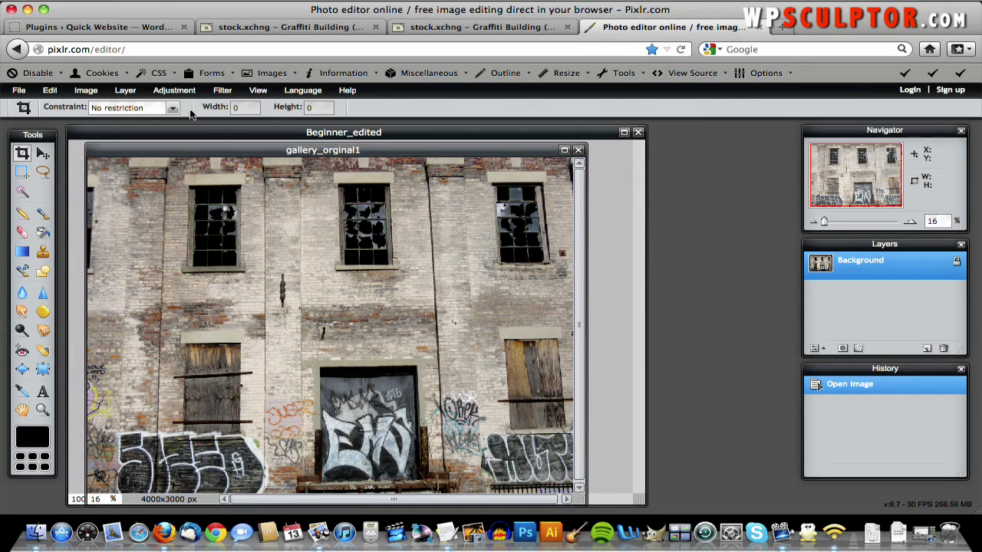
- Resize the image to 900×675 px with constrained proportions and view it at 100%
{"action": "left_click", "coordinate": [91, 92]}
{"action": "left_click", "coordinate": [95, 109]}
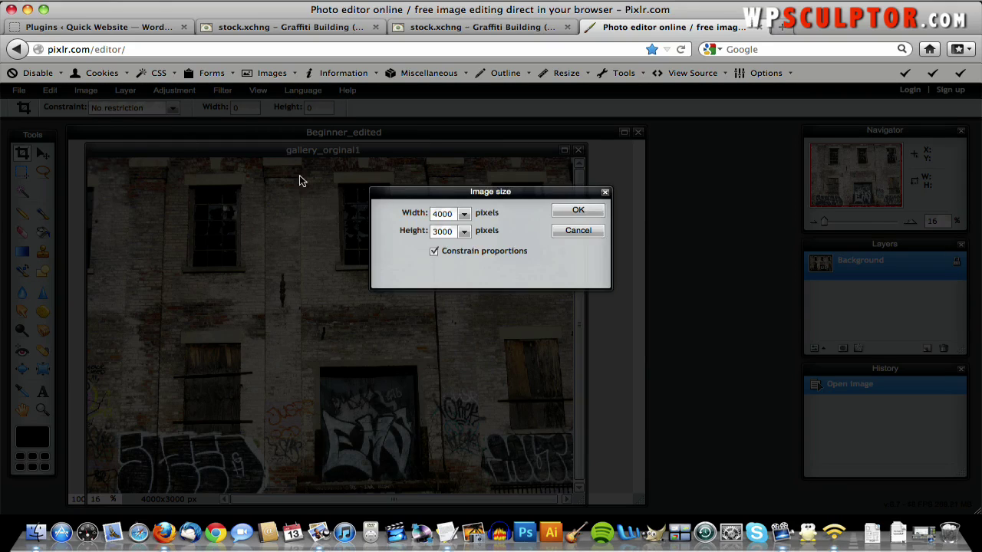
{"action": "double_click", "coordinate": [445, 216]}
{"action": "type", "text": "9"}
{"action": "left_click", "coordinate": [577, 212]}
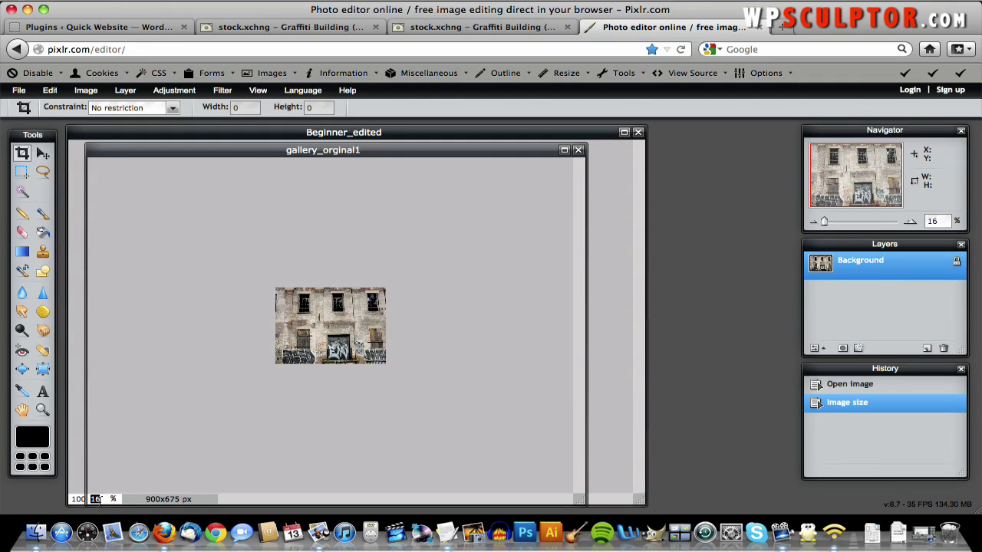
{"action": "type", "text": "100"}
{"action": "key", "text": "Return"}
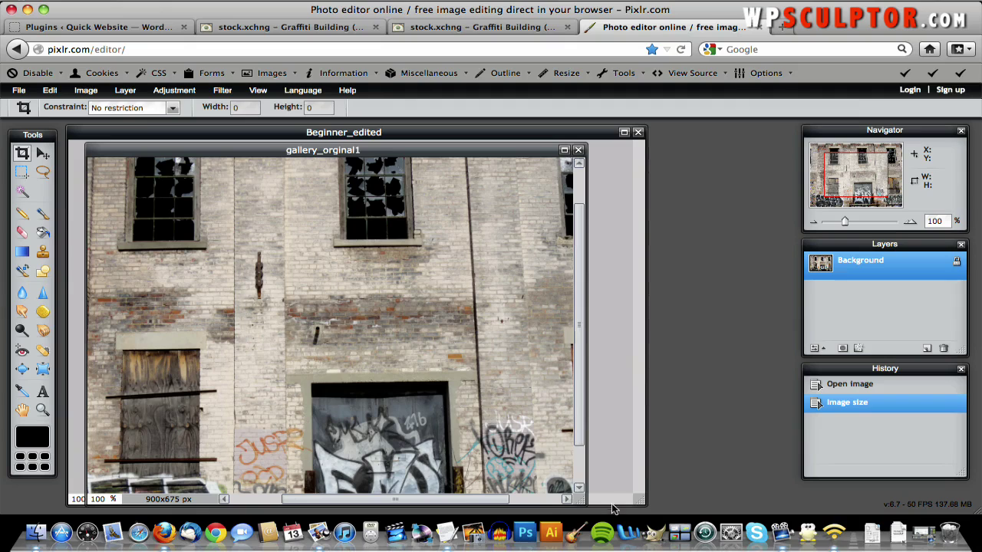
{"action": "left_click_drag", "start_coordinate": [583, 500], "coordinate": [939, 463]}
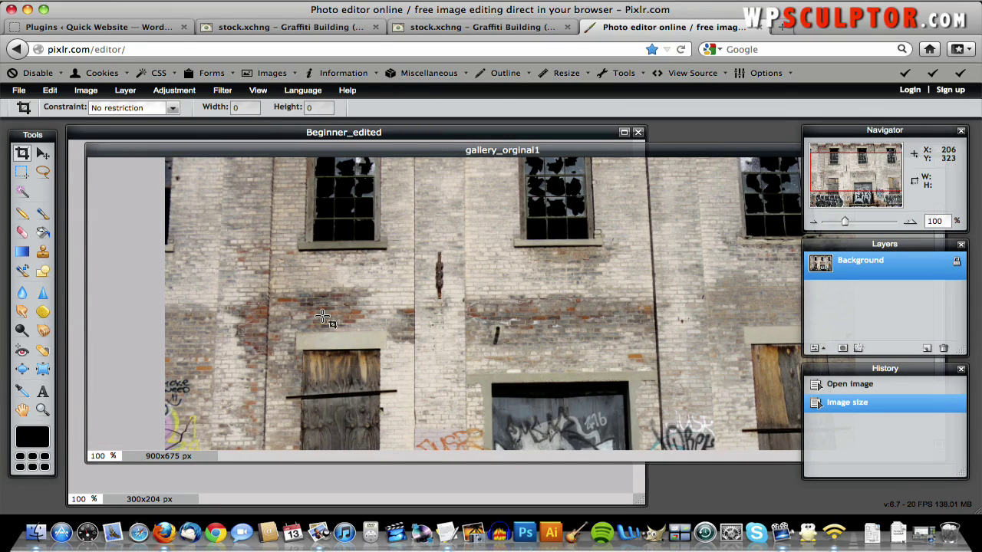
- Save the photo as gallery_edited1.jpg at JPEG quality 70, then return to WordPress
{"action": "left_click", "coordinate": [19, 90]}
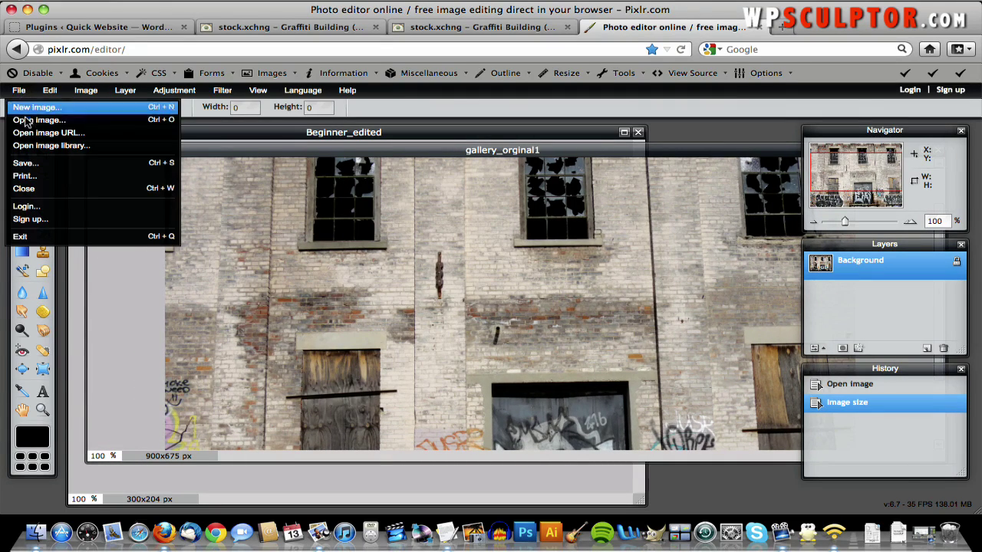
{"action": "left_click", "coordinate": [41, 164]}
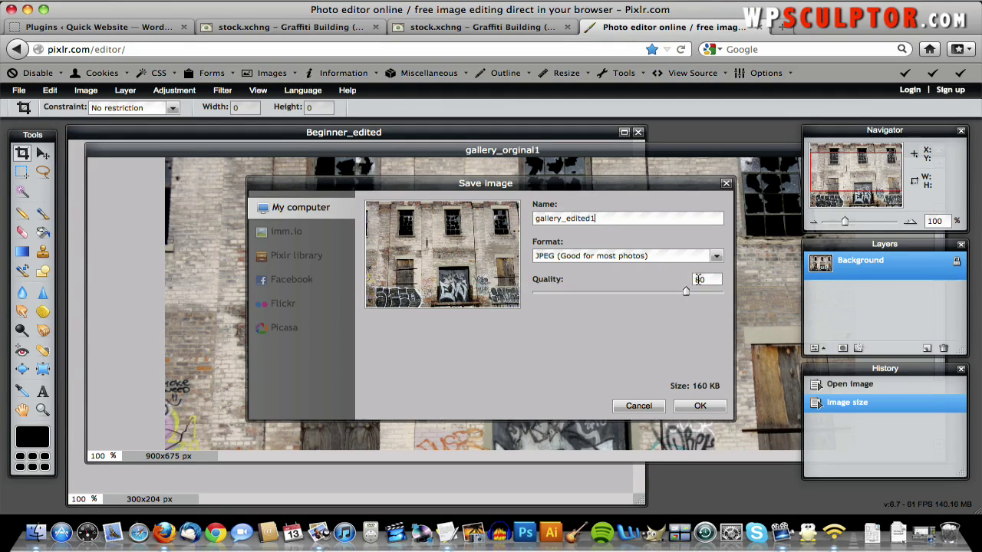
{"action": "type", "text": "70"}
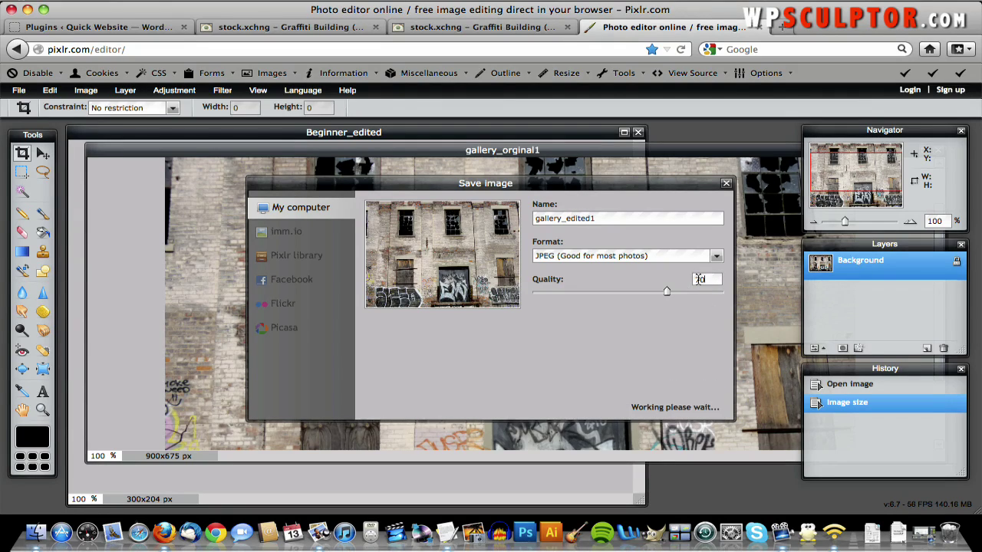
{"action": "left_click", "coordinate": [698, 407]}
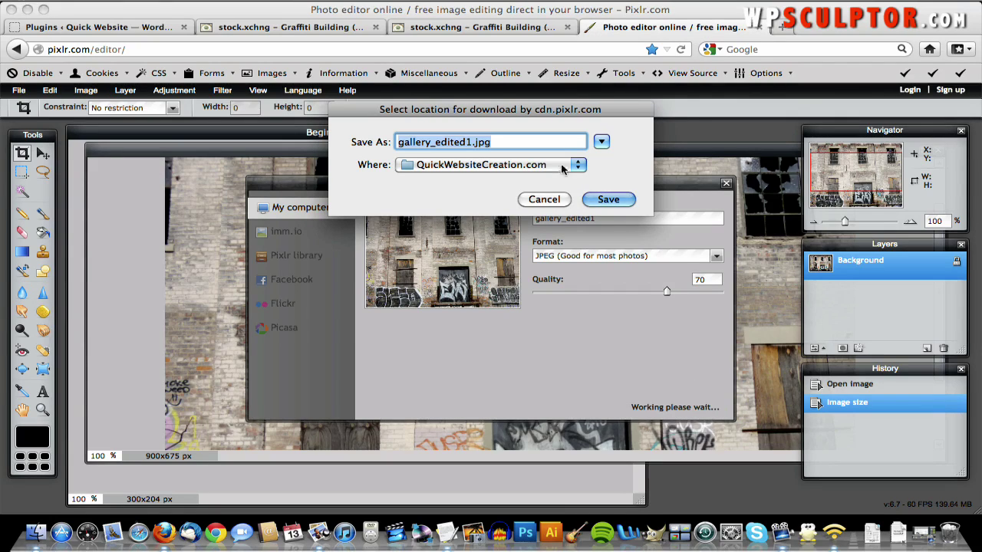
{"action": "left_click", "coordinate": [602, 199]}
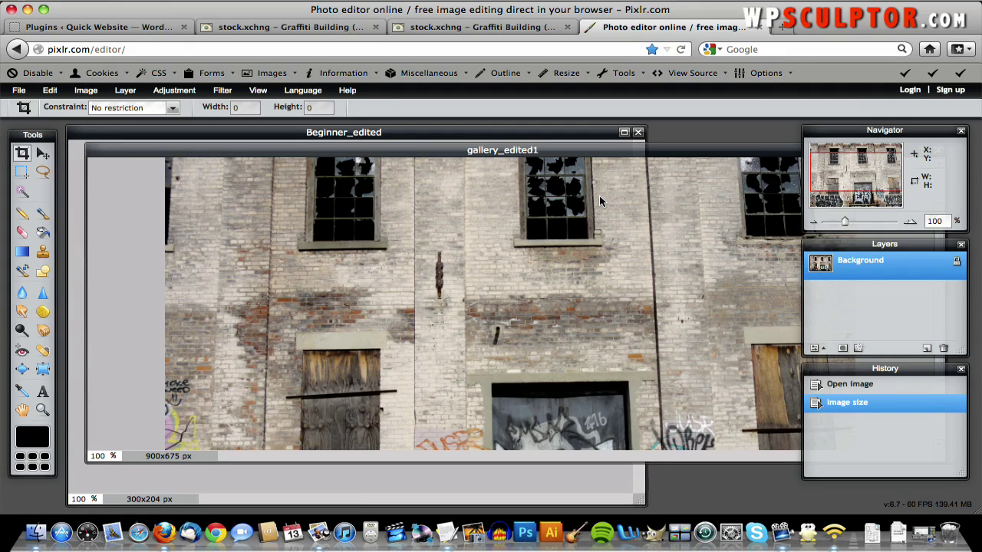
{"action": "key", "text": "super+1"}
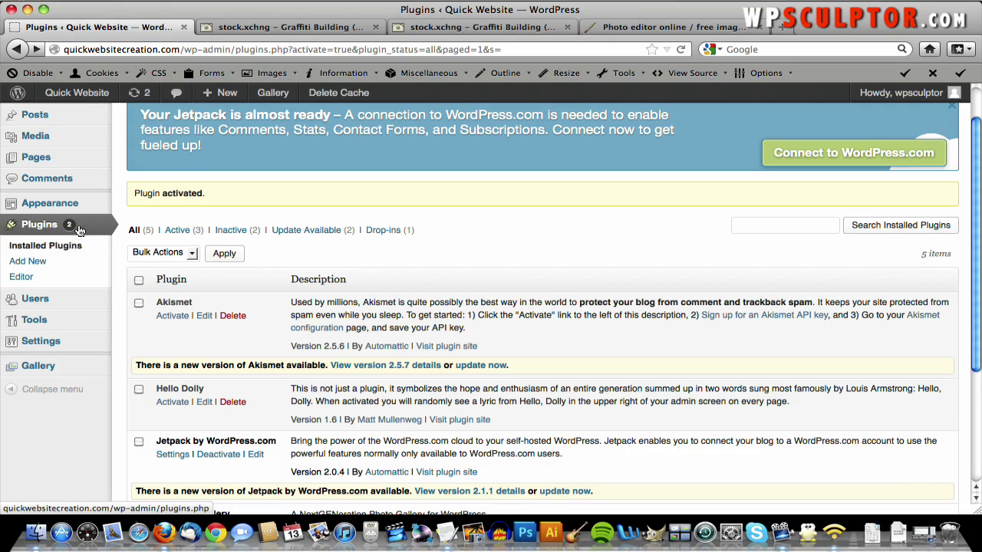
- Under Gallery > Add Gallery / Images, add a new gallery named 'Gallery 1'
{"action": "mouse_move", "coordinate": [37, 369]}
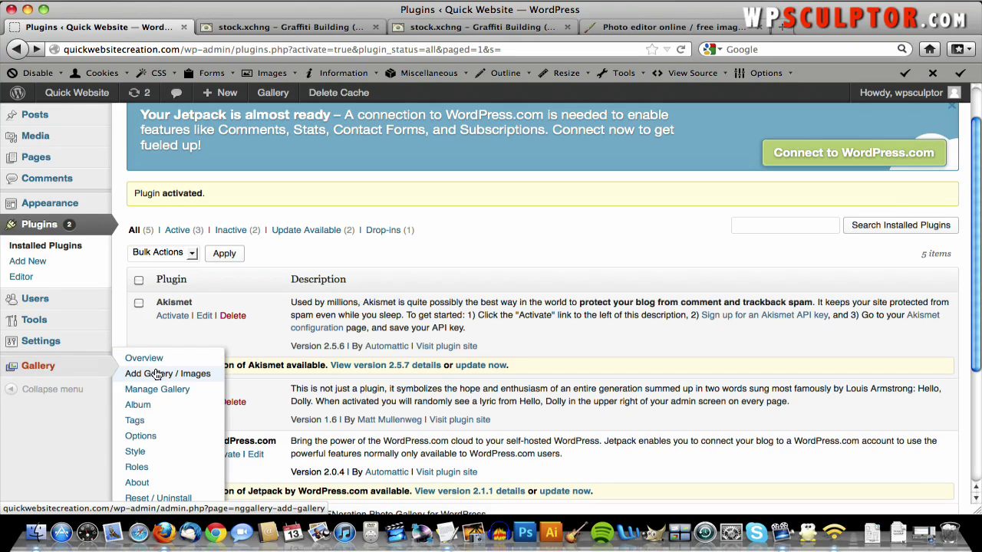
{"action": "left_click", "coordinate": [154, 372]}
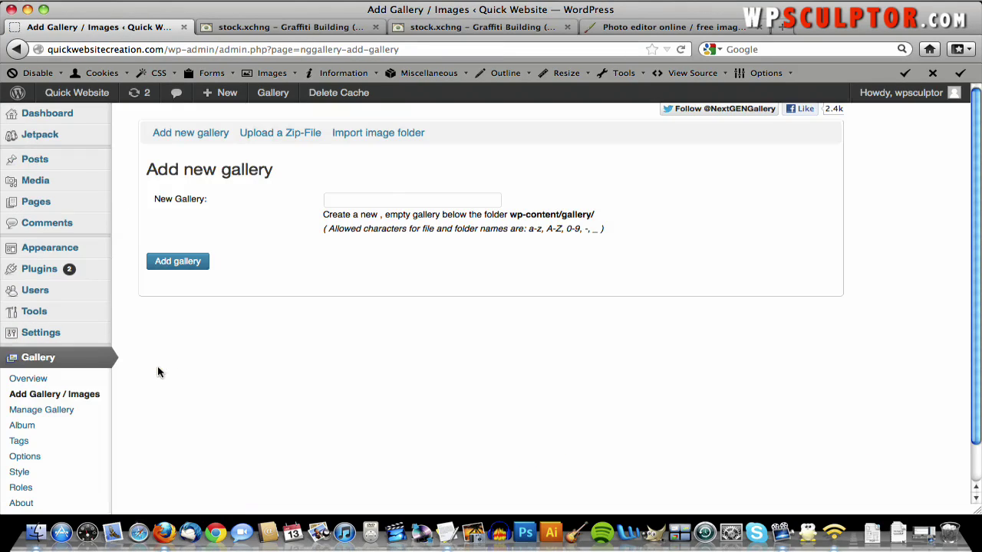
{"action": "left_click", "coordinate": [385, 198]}
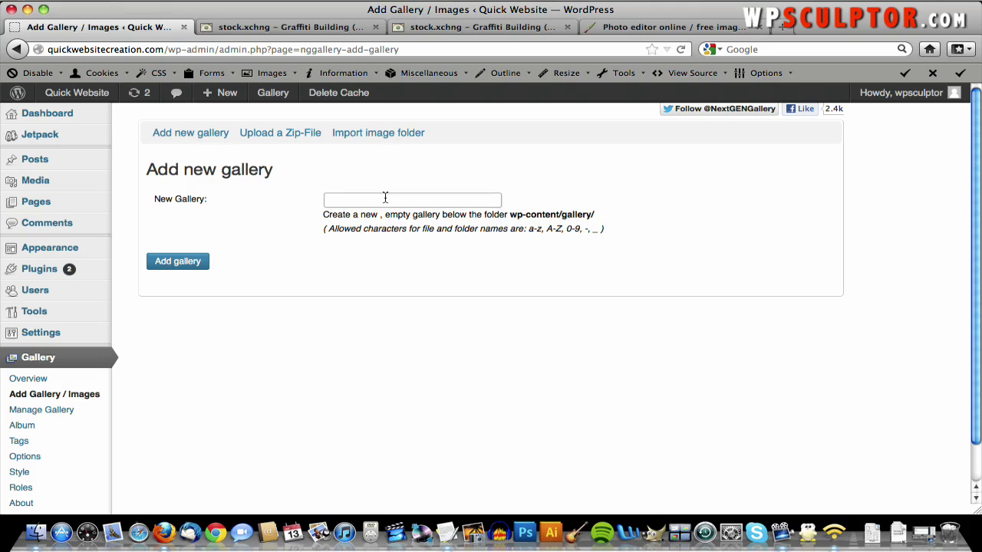
{"action": "type", "text": "Gallery 1"}
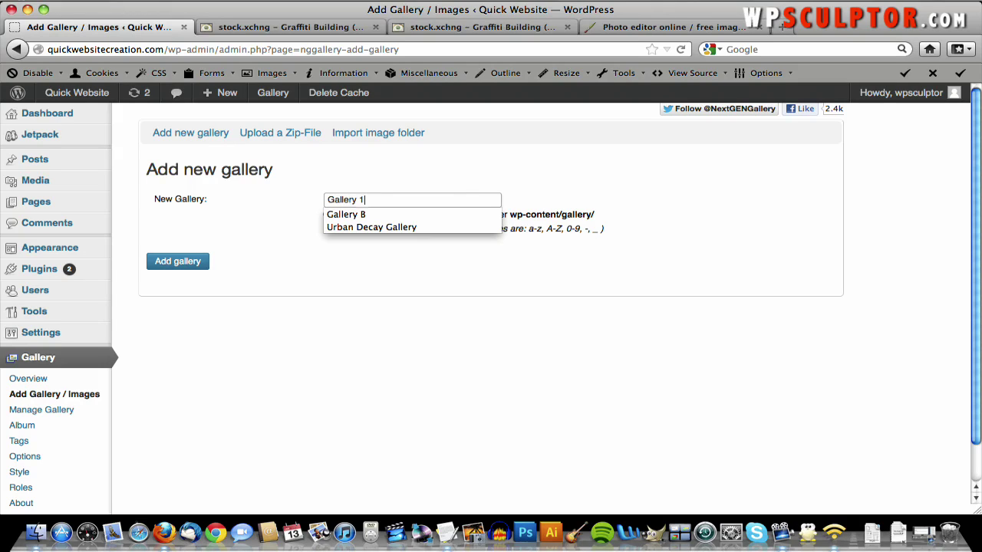
{"action": "left_click", "coordinate": [190, 261]}
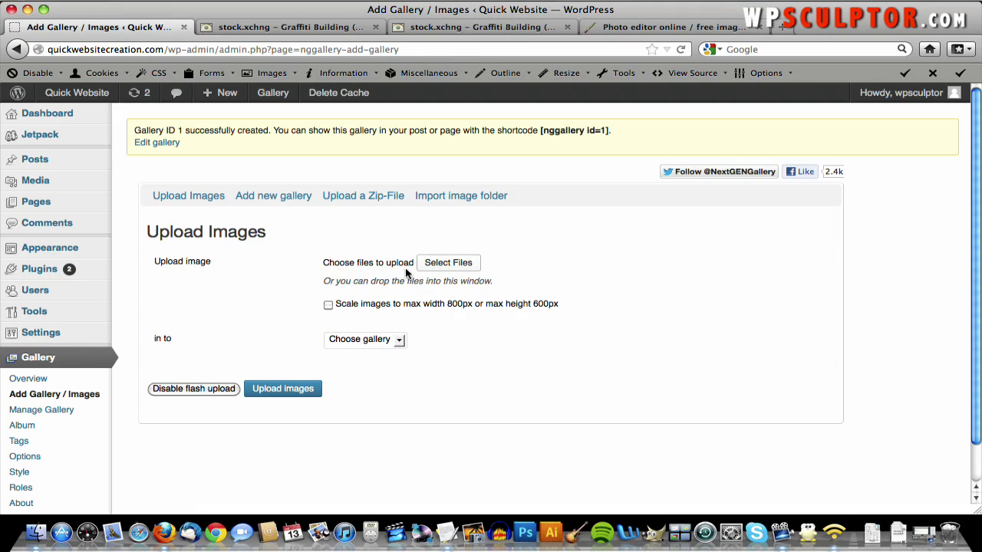
- Select gallery_edited1.jpg through gallery_edited5.jpg for upload
{"action": "left_click", "coordinate": [462, 264]}
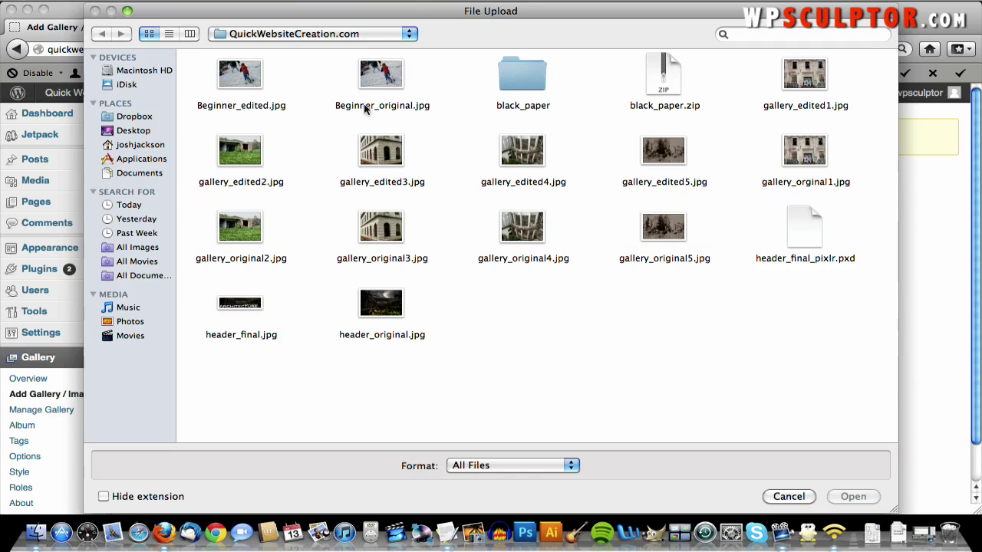
{"action": "left_click", "coordinate": [801, 72]}
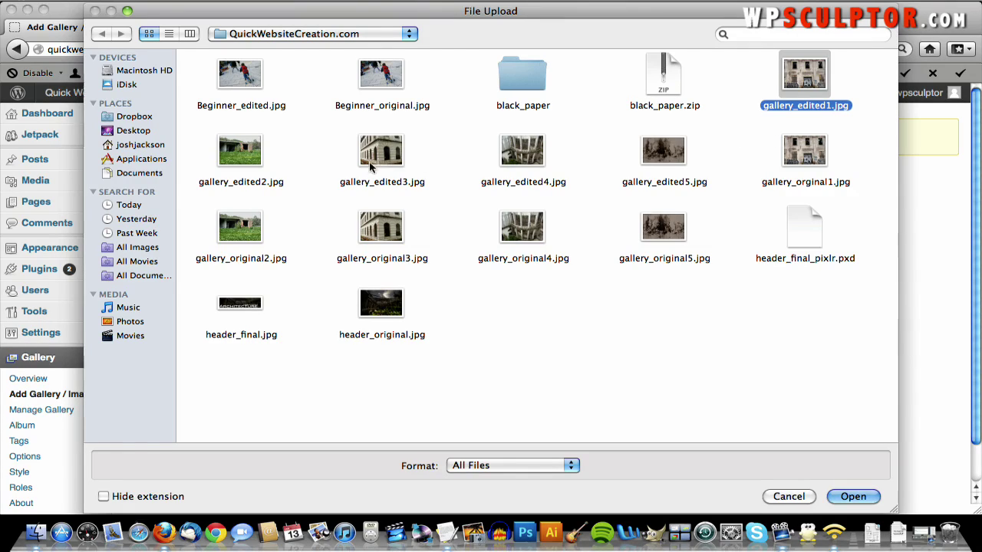
{"action": "left_click", "coordinate": [241, 159], "text": "super"}
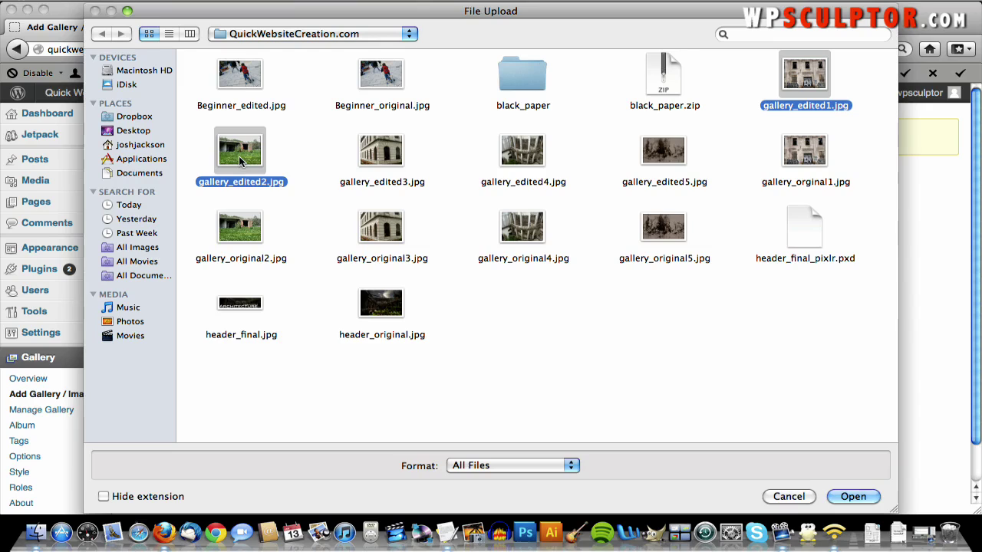
{"action": "left_click", "coordinate": [372, 158], "text": "super"}
{"action": "left_click", "coordinate": [512, 158], "text": "super"}
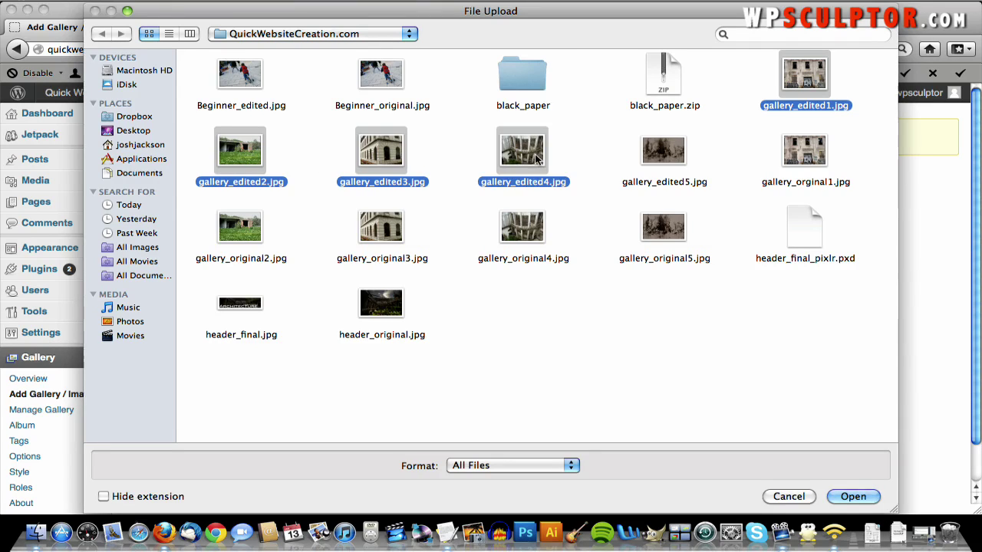
{"action": "left_click", "coordinate": [647, 153], "text": "super"}
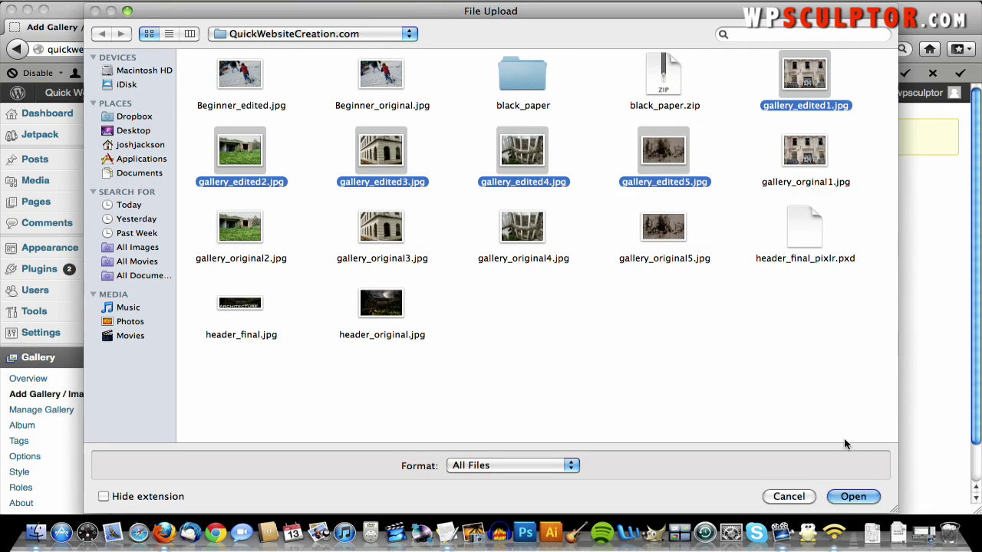
{"action": "left_click", "coordinate": [851, 496]}
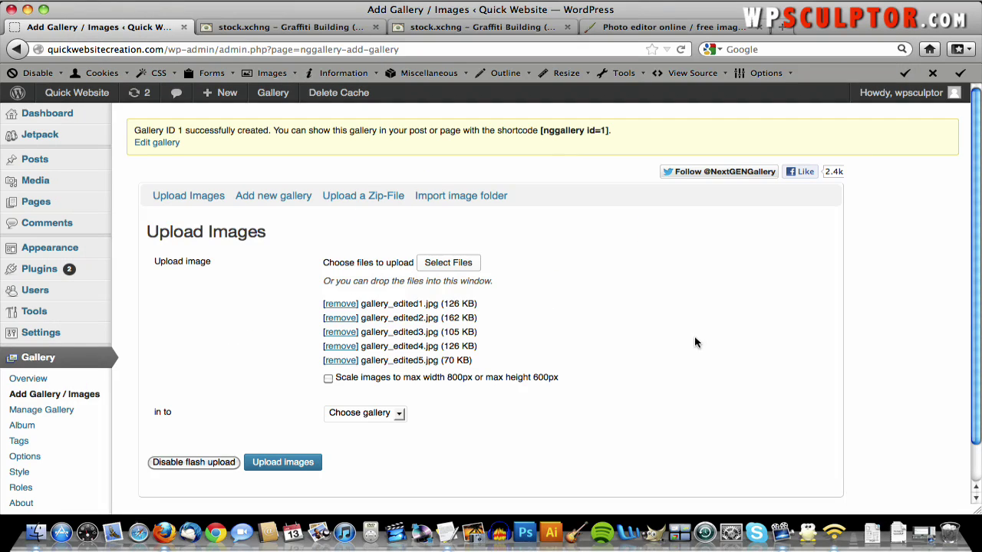
- Choose '1 - Gallery 1' as the destination and start uploading the five images
{"action": "scroll", "coordinate": [695, 342], "scroll_direction": "down", "scroll_amount": 2}
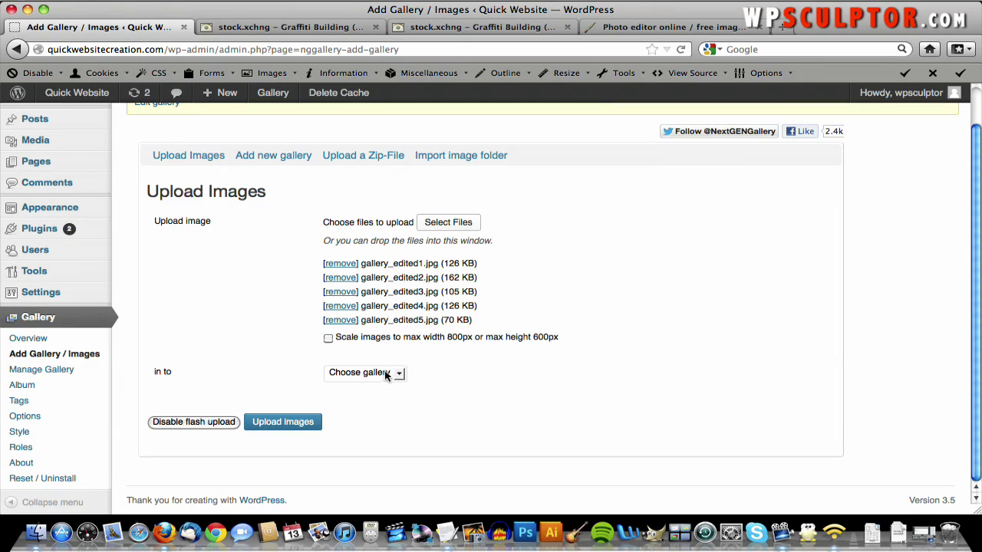
{"action": "left_click", "coordinate": [387, 376]}
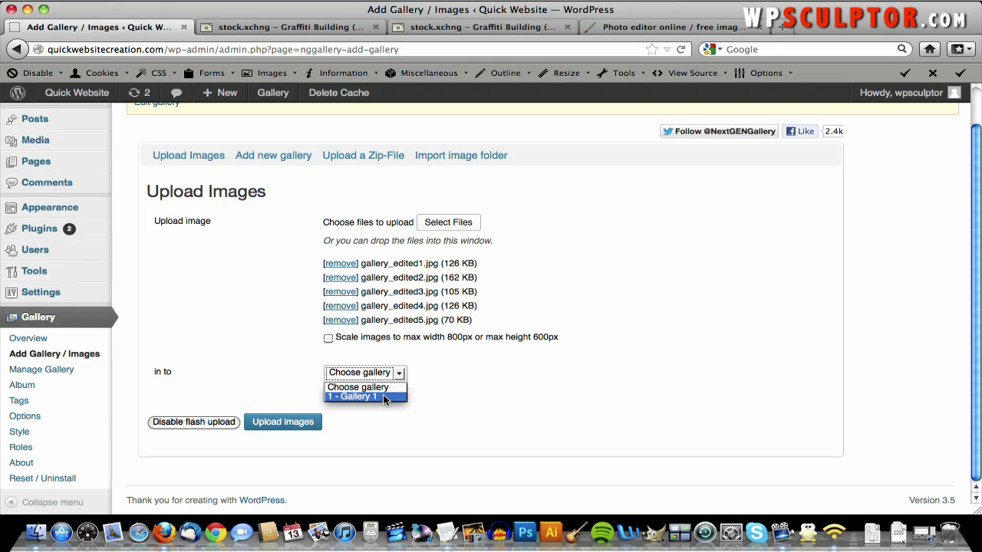
{"action": "left_click", "coordinate": [386, 397]}
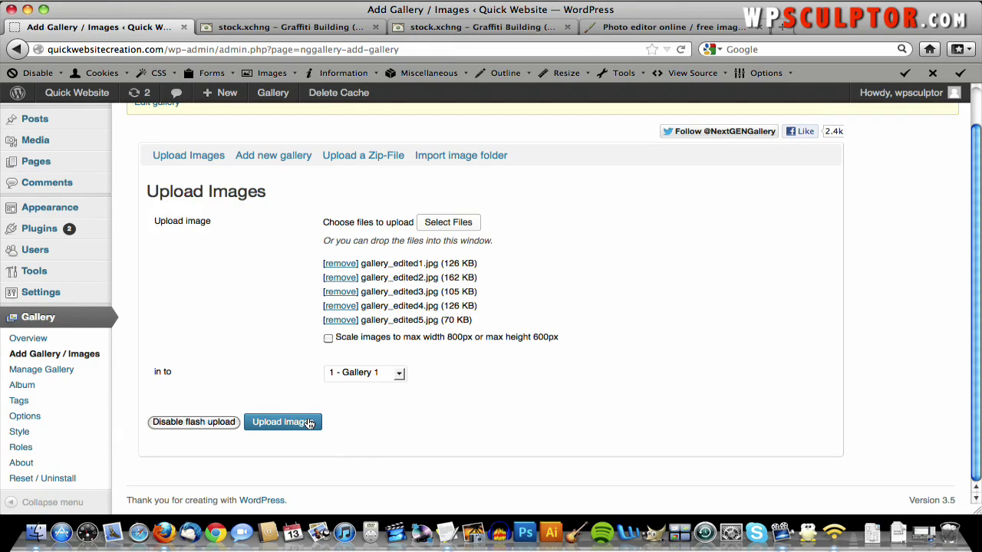
{"action": "left_click", "coordinate": [309, 423]}
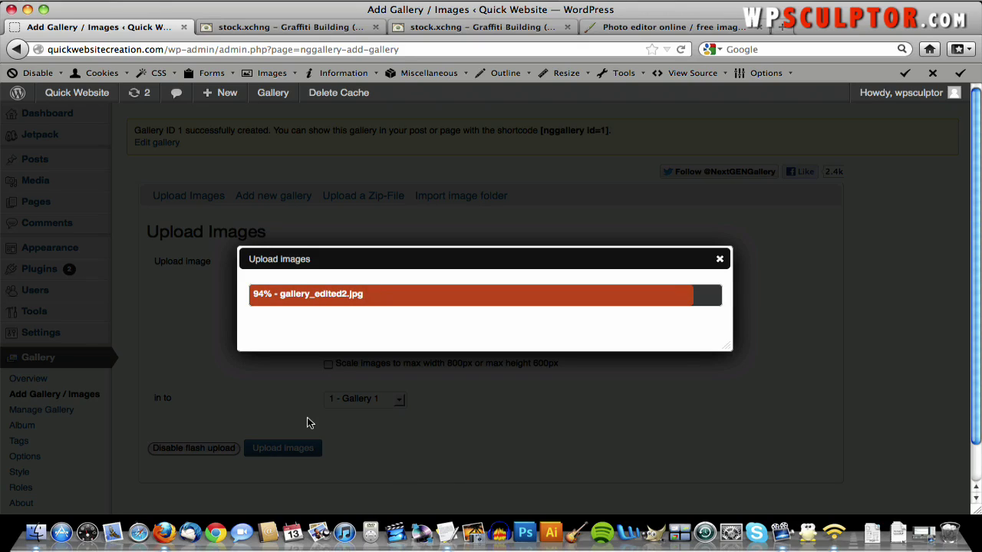
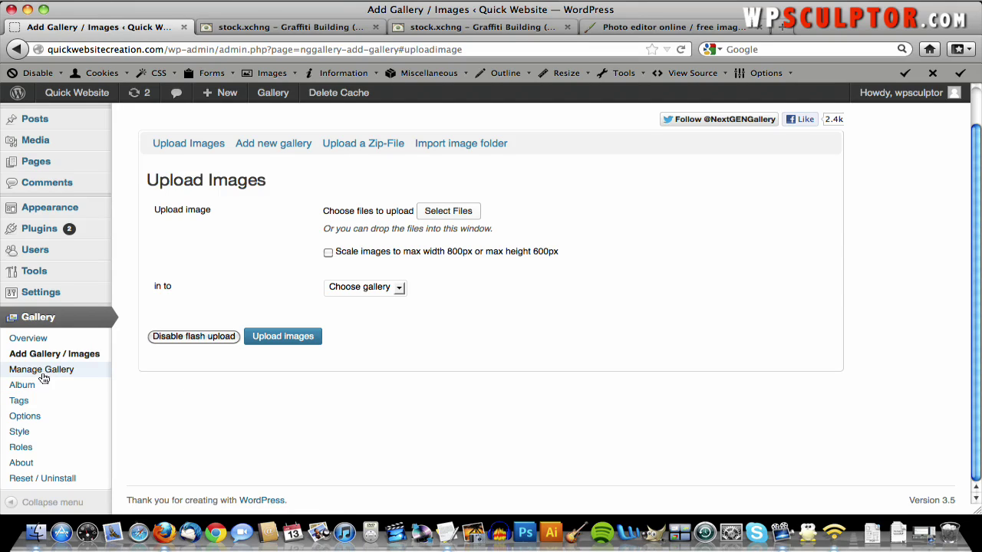
- Save the NextGEN Gallery tab settings with Integrate slideshow switched off
{"action": "left_click", "coordinate": [35, 415]}
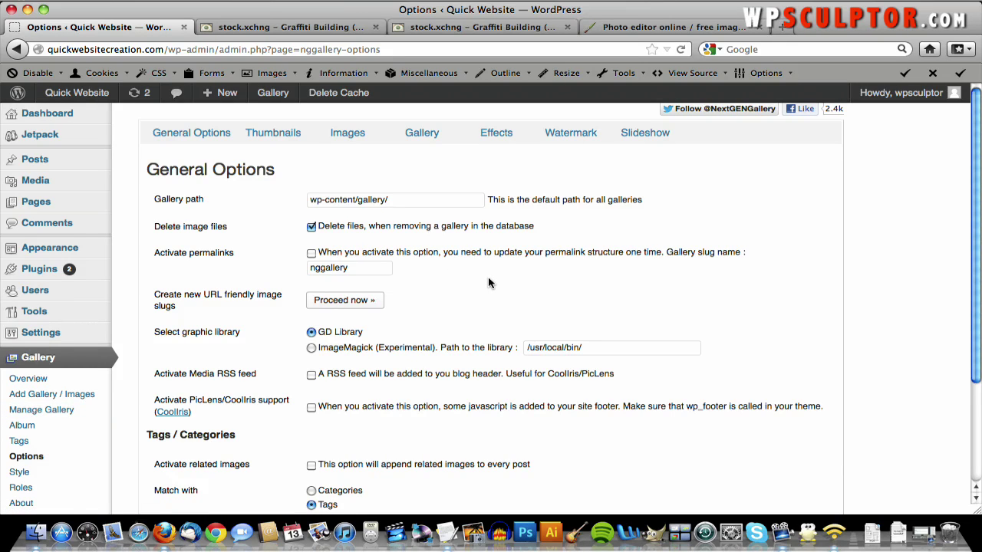
{"action": "scroll", "coordinate": [487, 283], "scroll_direction": "down", "scroll_amount": 2}
{"action": "scroll", "coordinate": [487, 283], "scroll_direction": "up", "scroll_amount": 2}
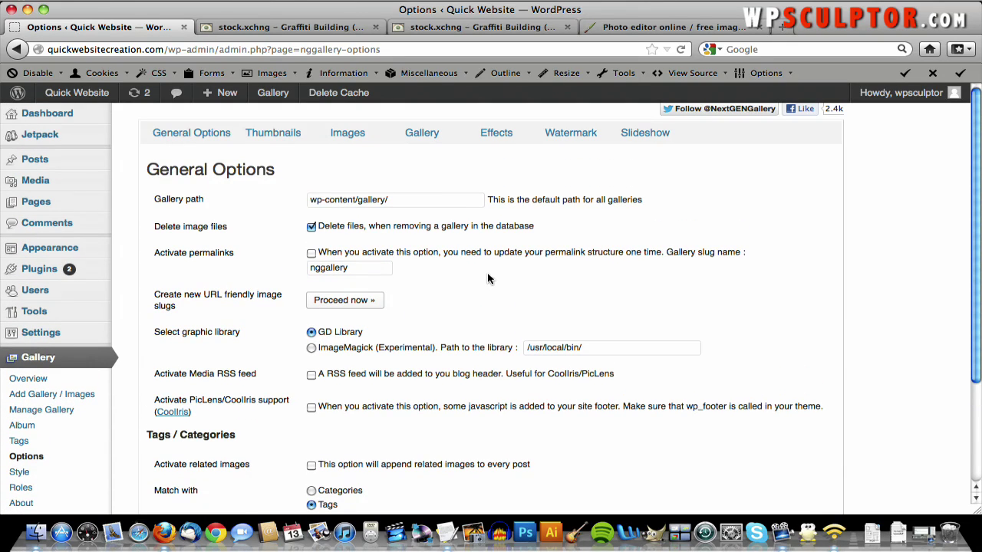
{"action": "left_click", "coordinate": [428, 142]}
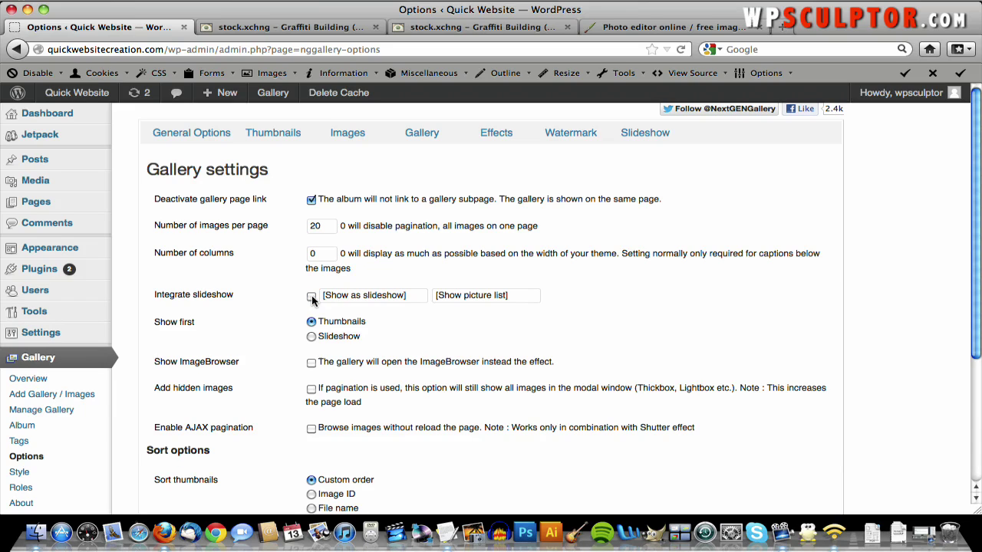
{"action": "scroll", "coordinate": [522, 313], "scroll_direction": "down", "scroll_amount": 5}
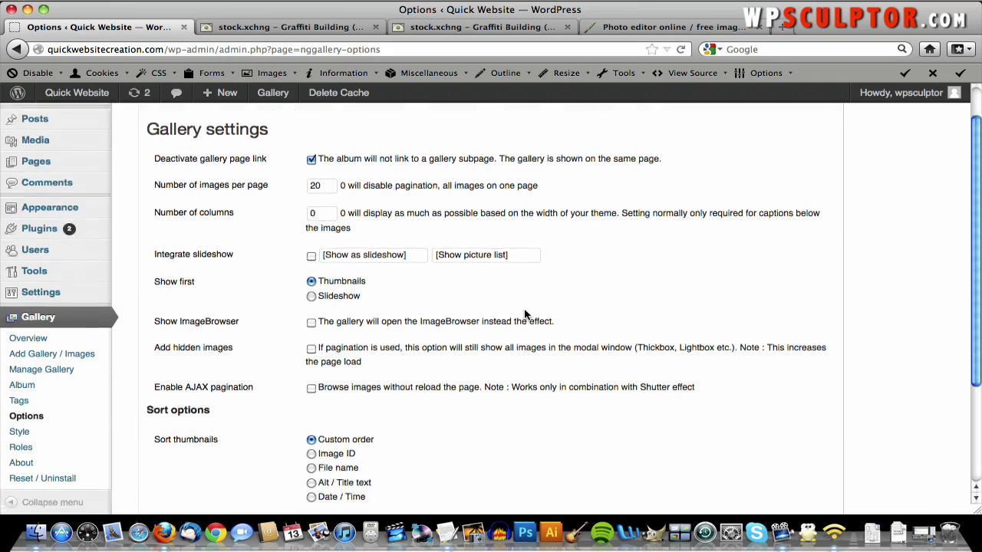
{"action": "left_click", "coordinate": [168, 439]}
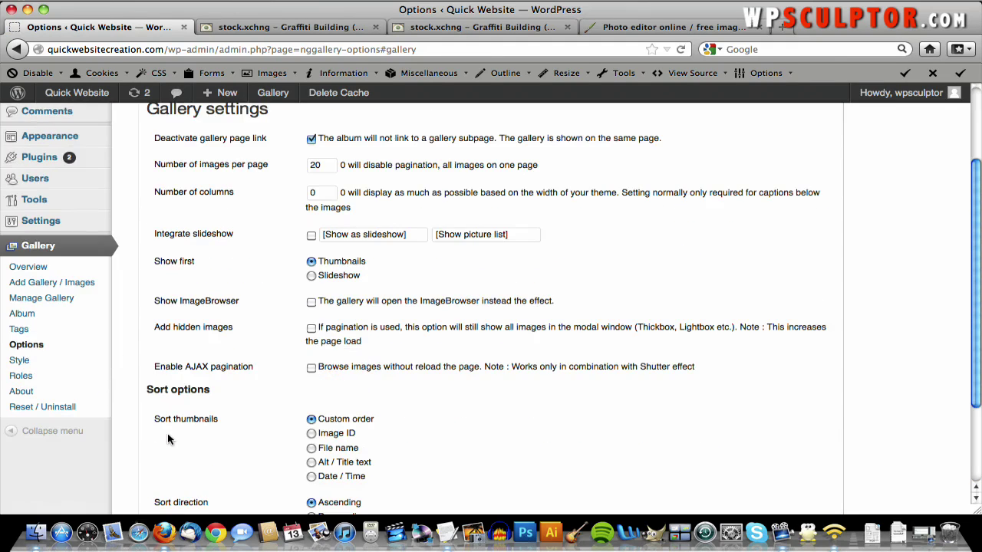
{"action": "mouse_move", "coordinate": [79, 210]}
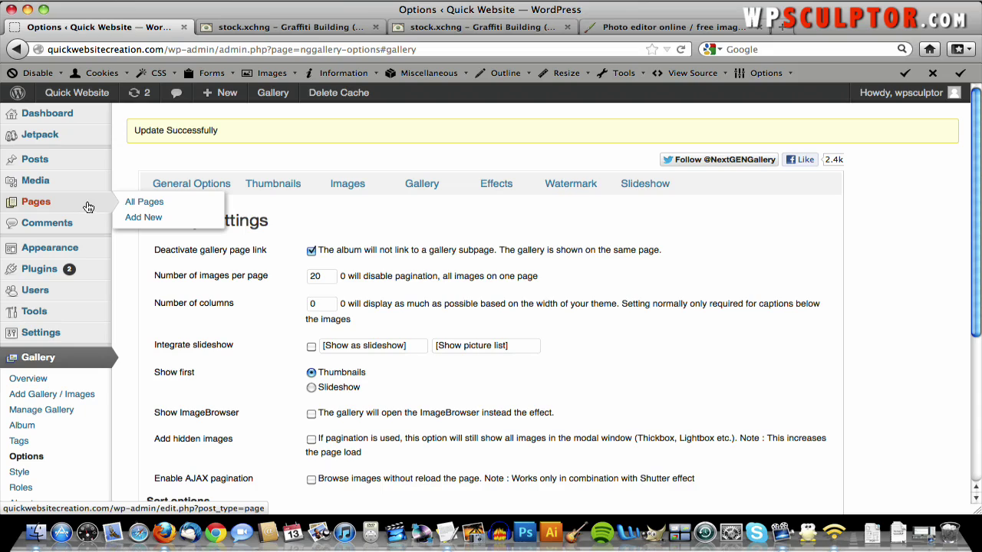
- Publish a page titled 'Gallery' whose body holds the [nggallery id=1] shortcode for Gallery 1
{"action": "left_click", "coordinate": [144, 218]}
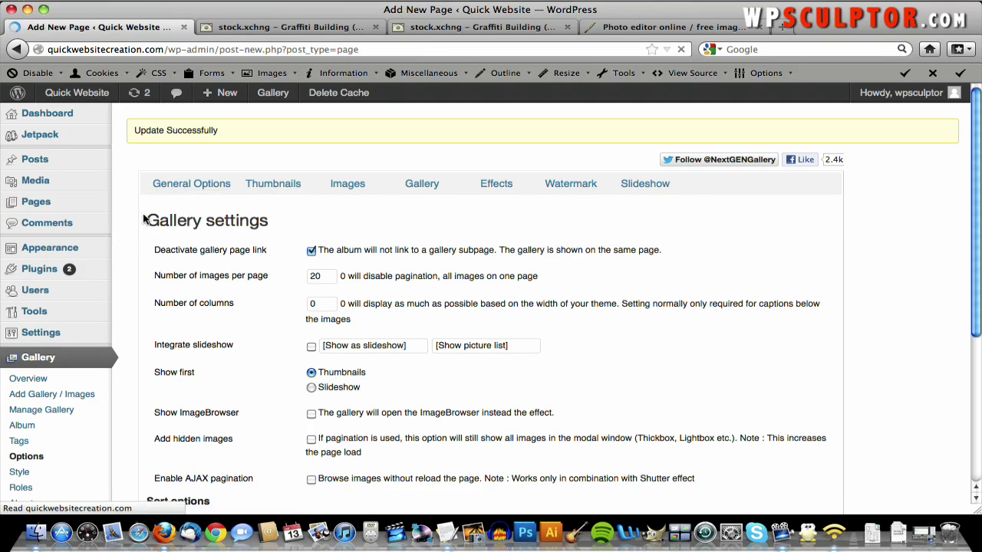
{"action": "type", "text": "Gall"}
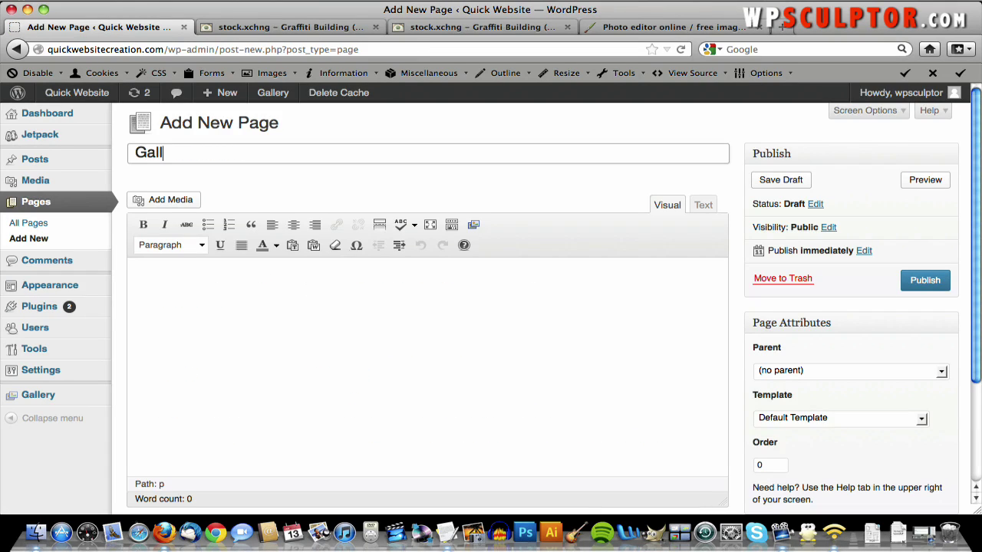
{"action": "type", "text": "ery"}
{"action": "left_click", "coordinate": [222, 278]}
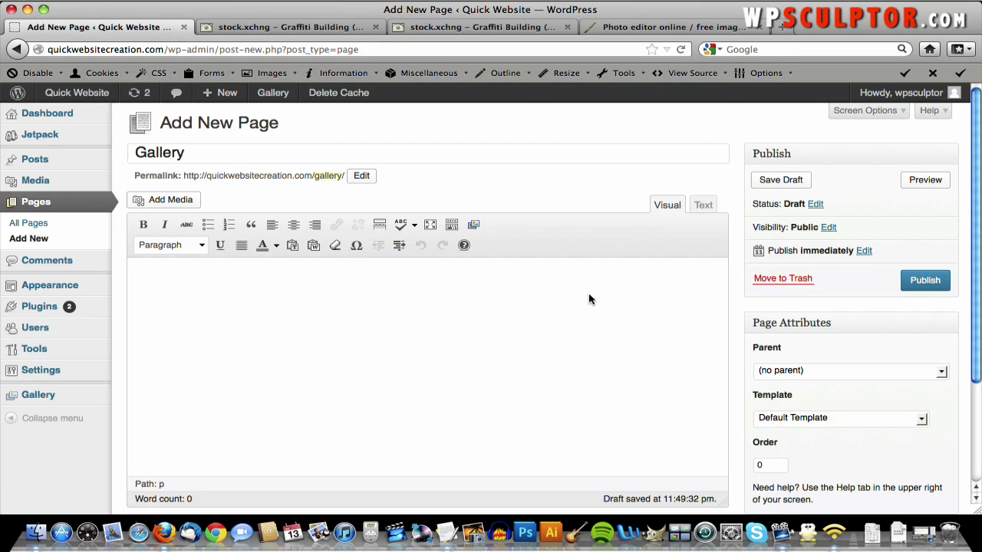
{"action": "left_click", "coordinate": [473, 226]}
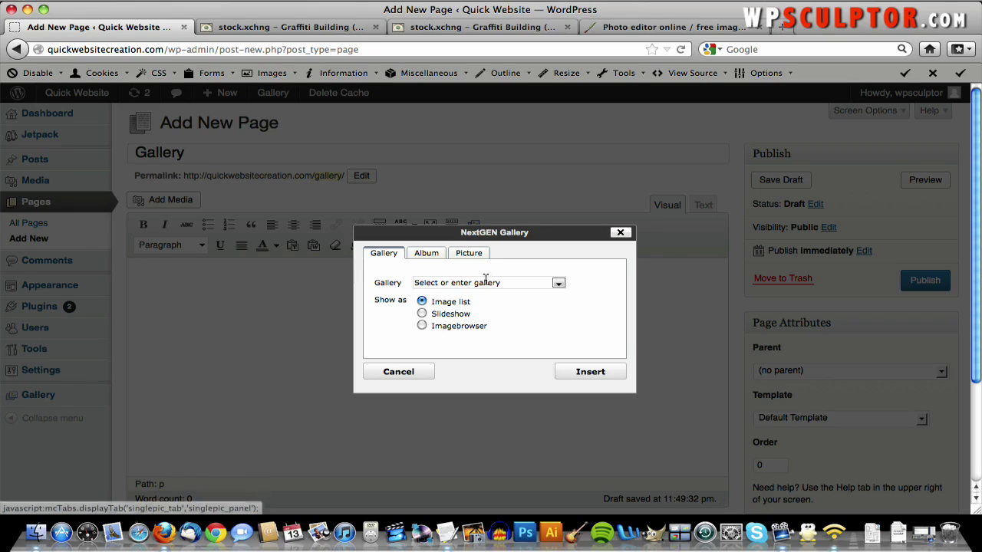
{"action": "left_click", "coordinate": [558, 285]}
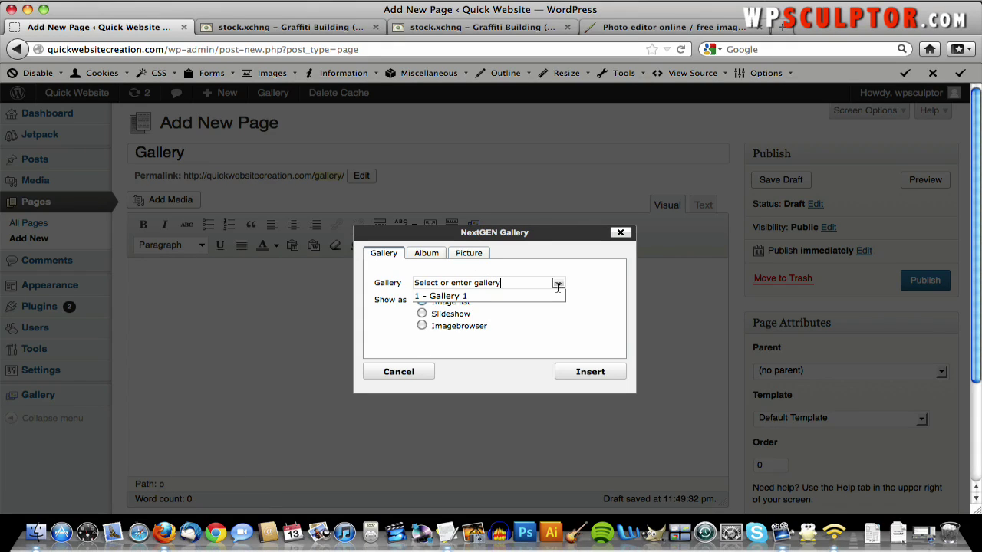
{"action": "left_click", "coordinate": [462, 297]}
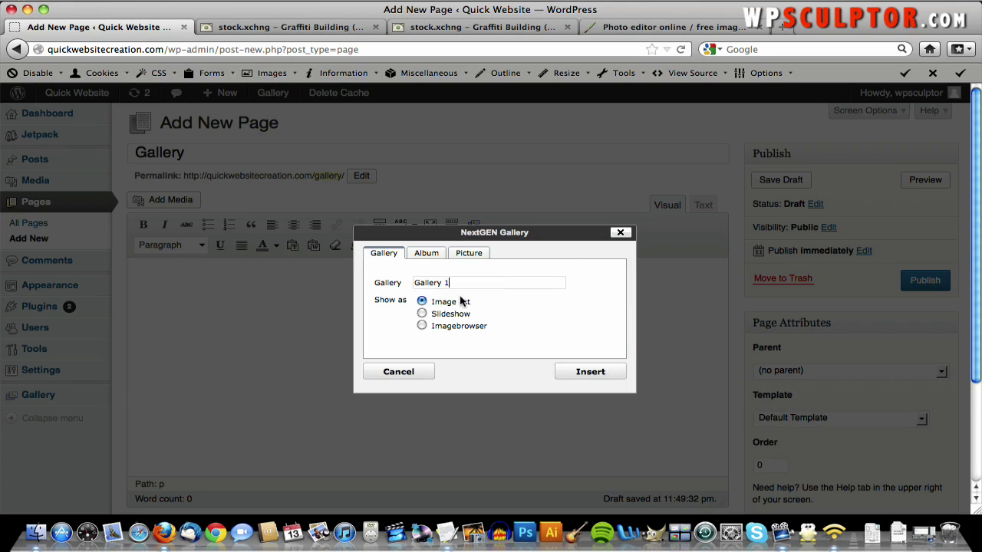
{"action": "left_click", "coordinate": [582, 370]}
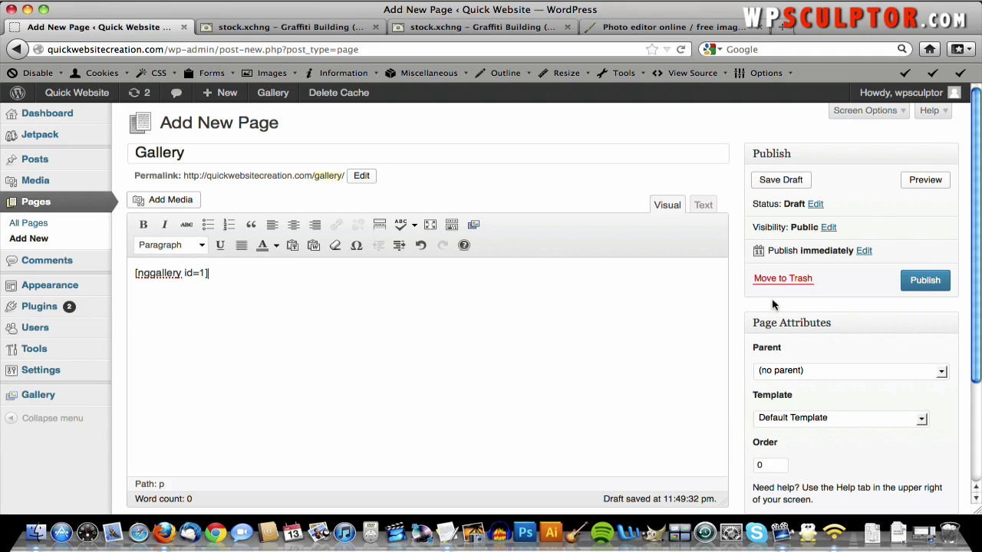
{"action": "left_click", "coordinate": [907, 281]}
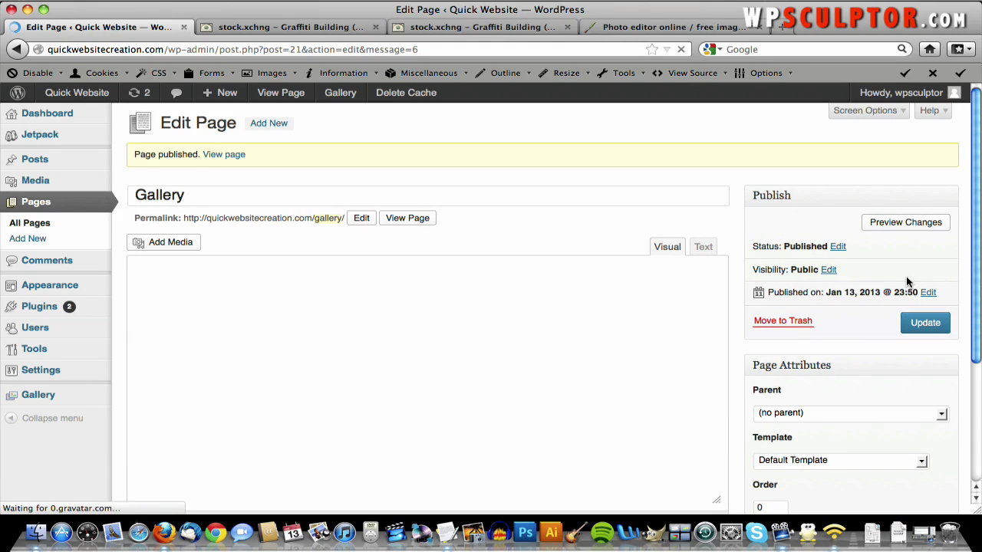
- Add the Gallery page to Top Navigation, save the menu, and view the live site
{"action": "mouse_move", "coordinate": [95, 285]}
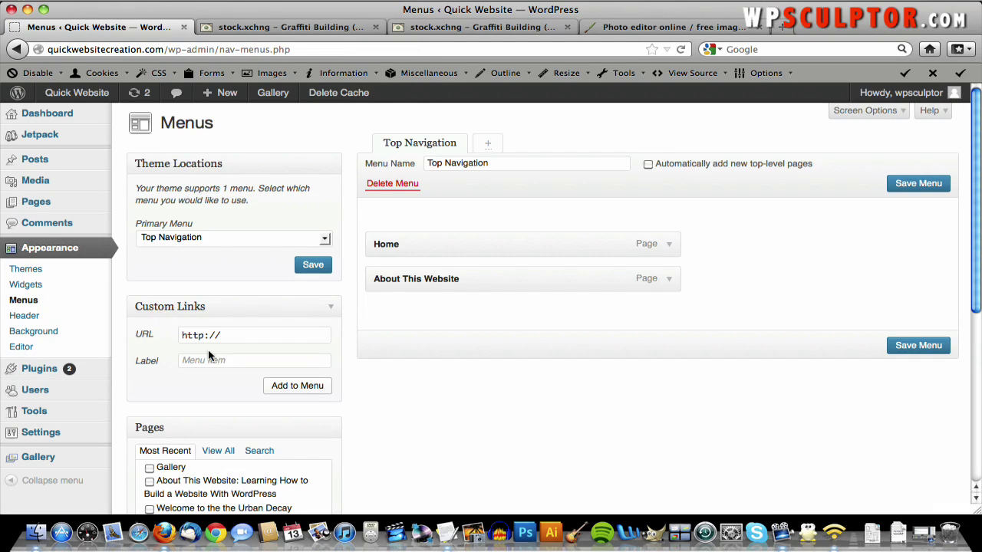
{"action": "scroll", "coordinate": [208, 350], "scroll_direction": "down", "scroll_amount": 2}
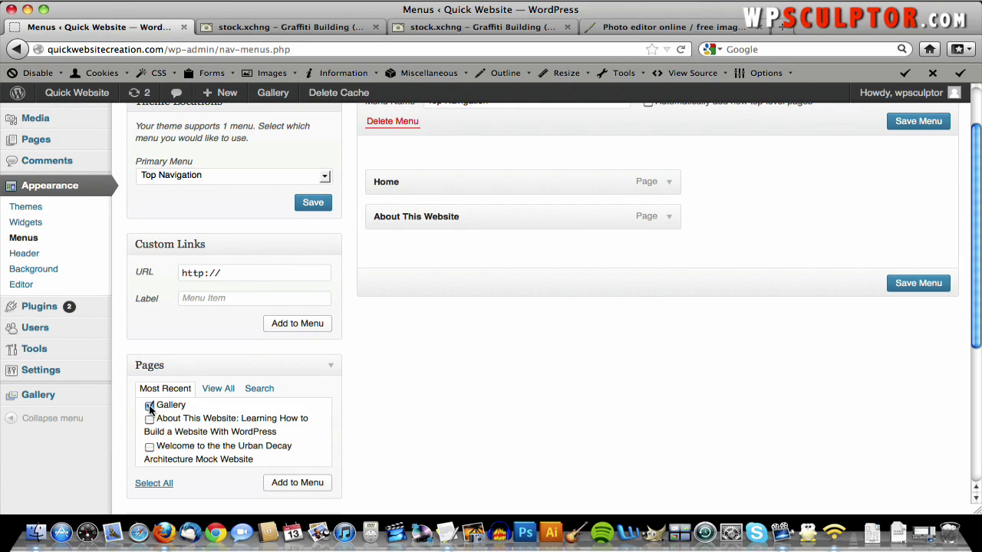
{"action": "left_click", "coordinate": [281, 482]}
{"action": "left_click", "coordinate": [920, 322]}
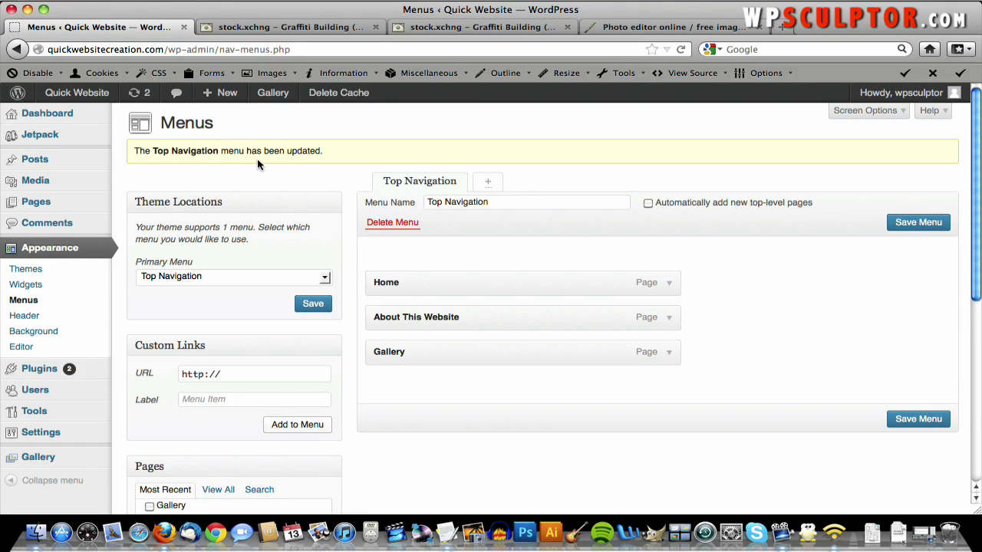
{"action": "left_click", "coordinate": [91, 100]}
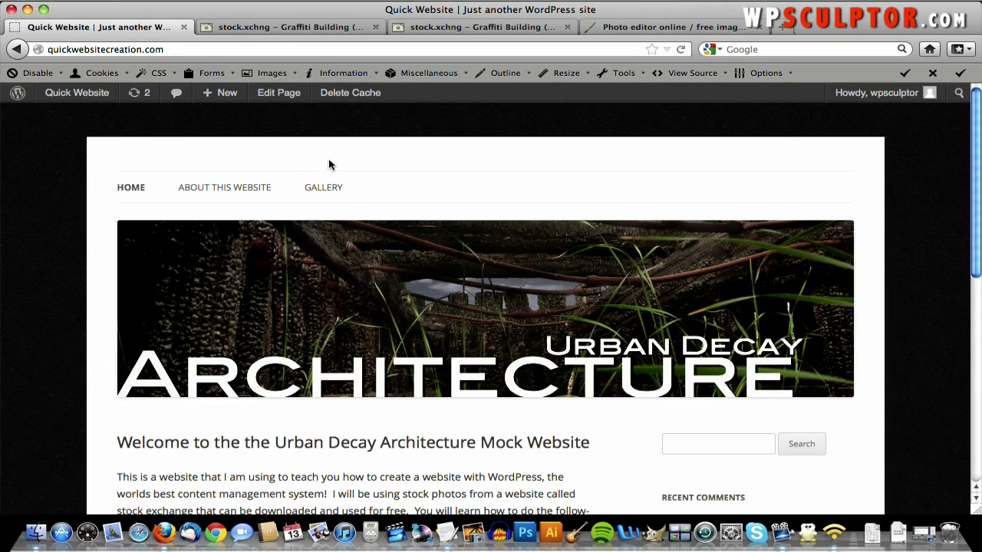
- On the live Gallery page, view the images from the first through 5/5 in the lightbox
{"action": "left_click", "coordinate": [335, 189]}
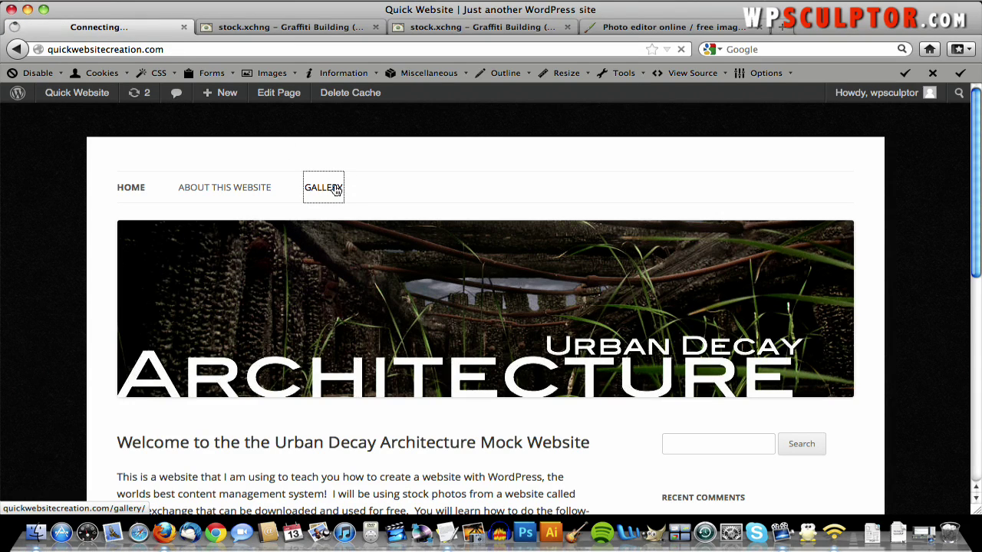
{"action": "scroll", "coordinate": [335, 189], "scroll_direction": "down", "scroll_amount": 5}
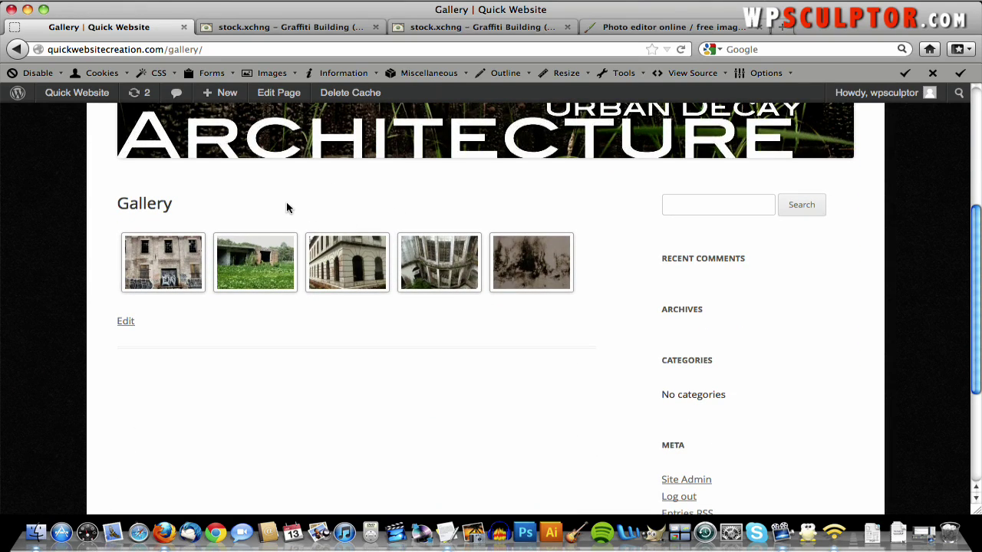
{"action": "scroll", "coordinate": [285, 208], "scroll_direction": "down", "scroll_amount": 3}
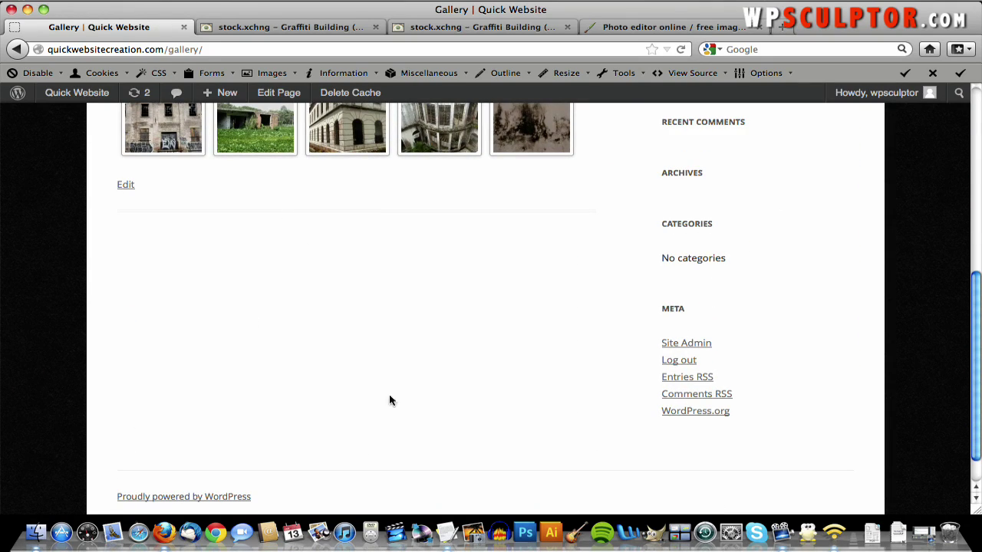
{"action": "scroll", "coordinate": [372, 307], "scroll_direction": "up", "scroll_amount": 3}
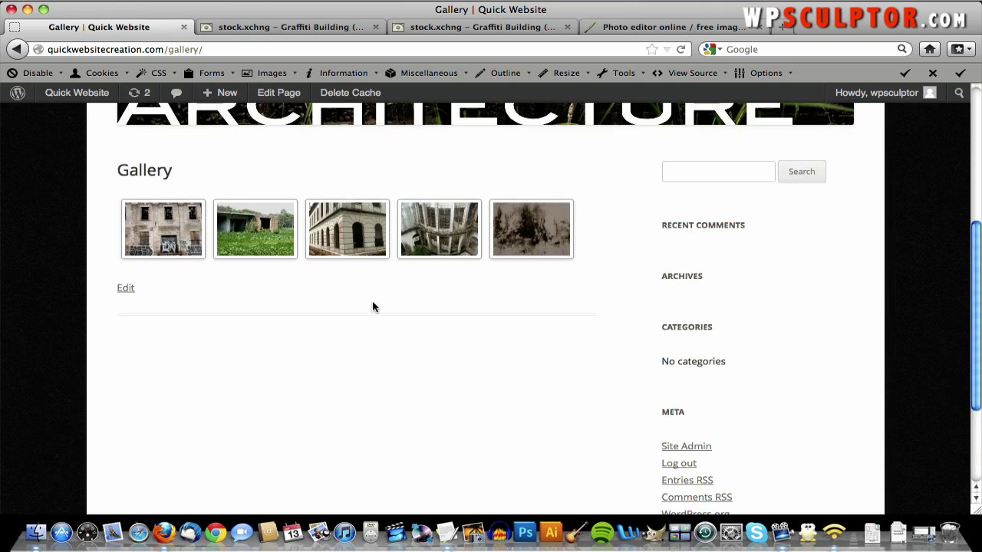
{"action": "scroll", "coordinate": [282, 326], "scroll_direction": "up", "scroll_amount": 1}
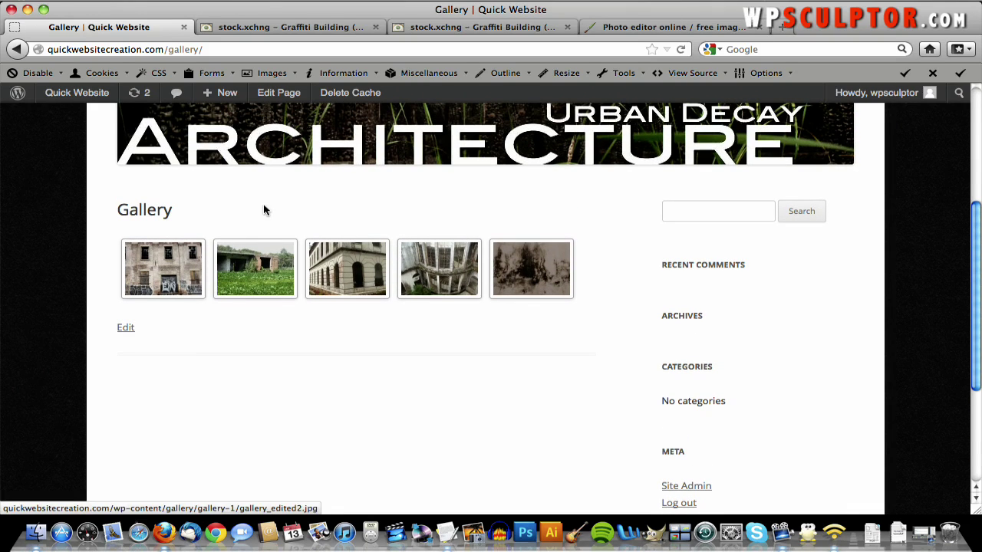
{"action": "left_click", "coordinate": [142, 251]}
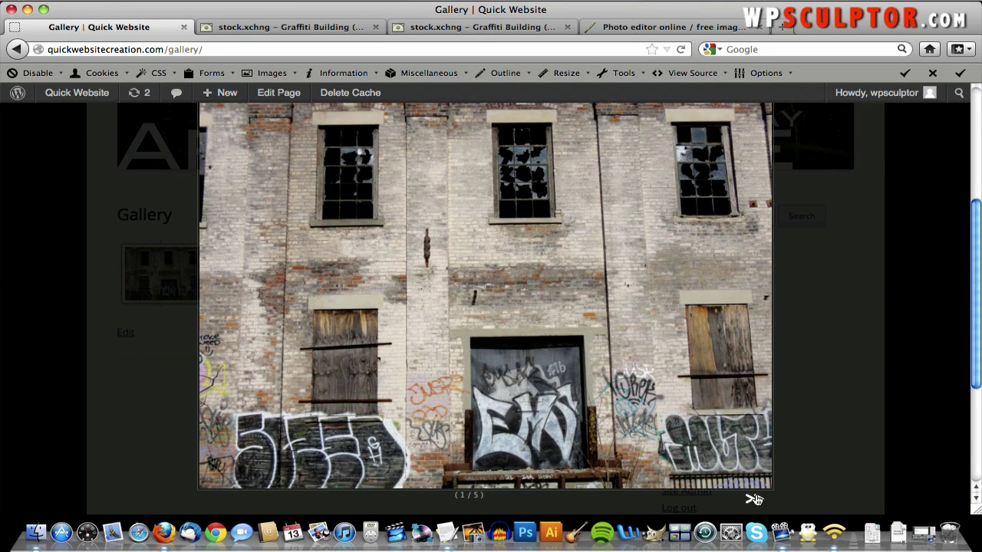
{"action": "left_click", "coordinate": [754, 497]}
{"action": "left_click", "coordinate": [755, 497]}
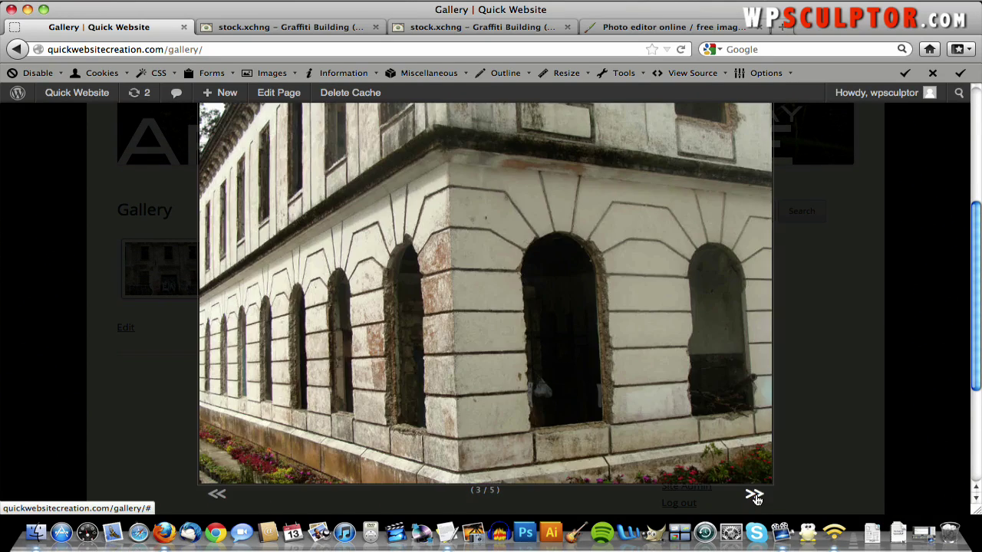
{"action": "left_click", "coordinate": [755, 498]}
{"action": "left_click", "coordinate": [755, 497]}
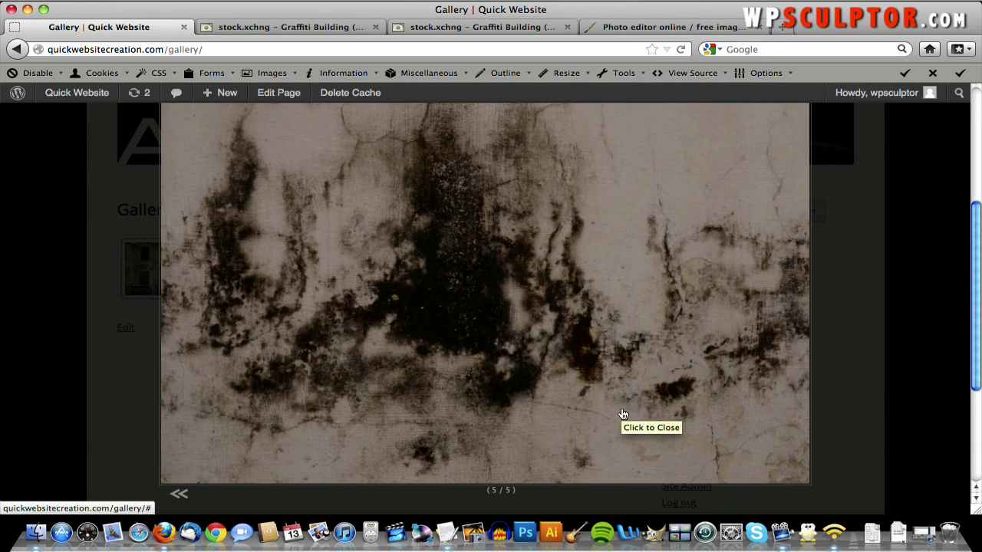
{"action": "left_click", "coordinate": [560, 396]}
- Browse again from the third image to the last, close the viewer, and return to the Dashboard
{"action": "scroll", "coordinate": [560, 397], "scroll_direction": "down", "scroll_amount": 3}
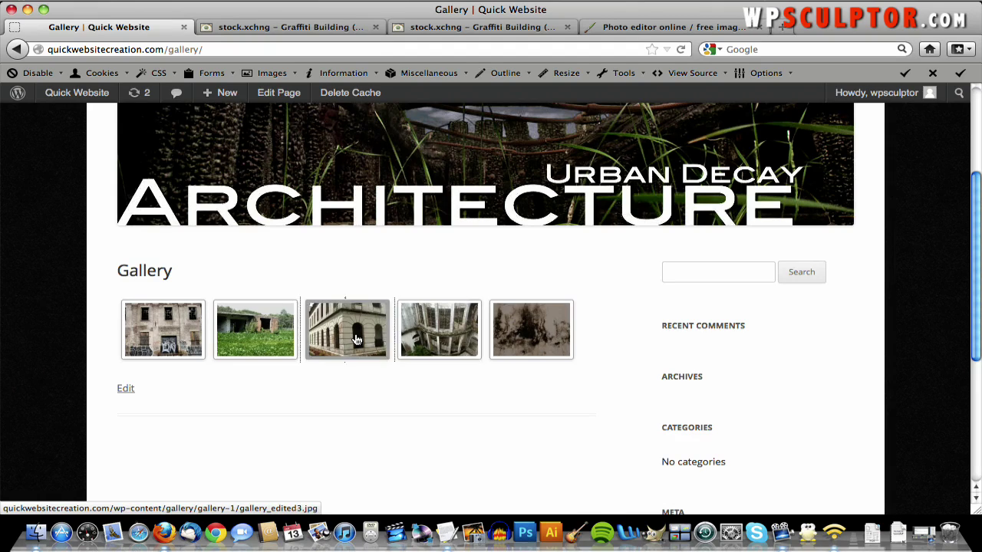
{"action": "left_click", "coordinate": [355, 337]}
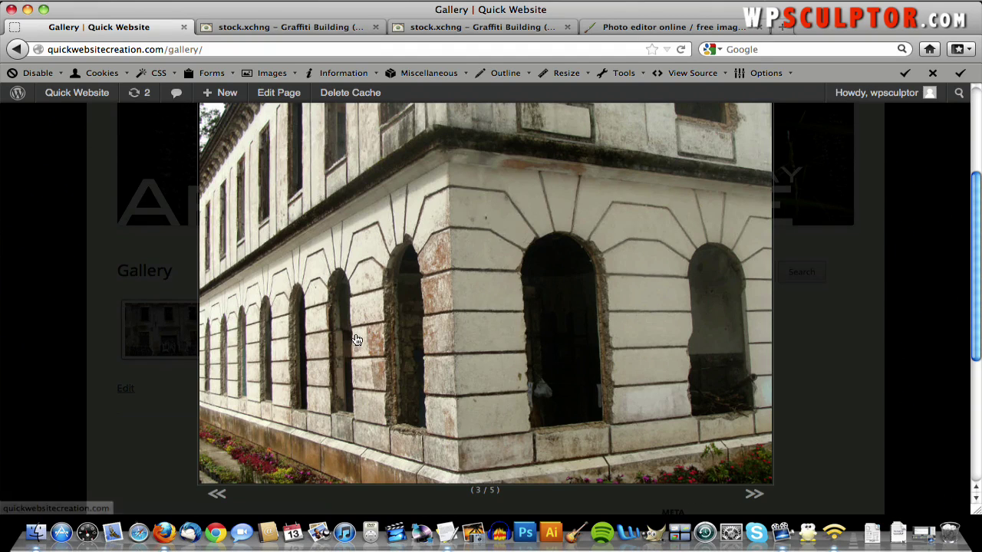
{"action": "left_click", "coordinate": [216, 494]}
{"action": "left_click", "coordinate": [754, 494]}
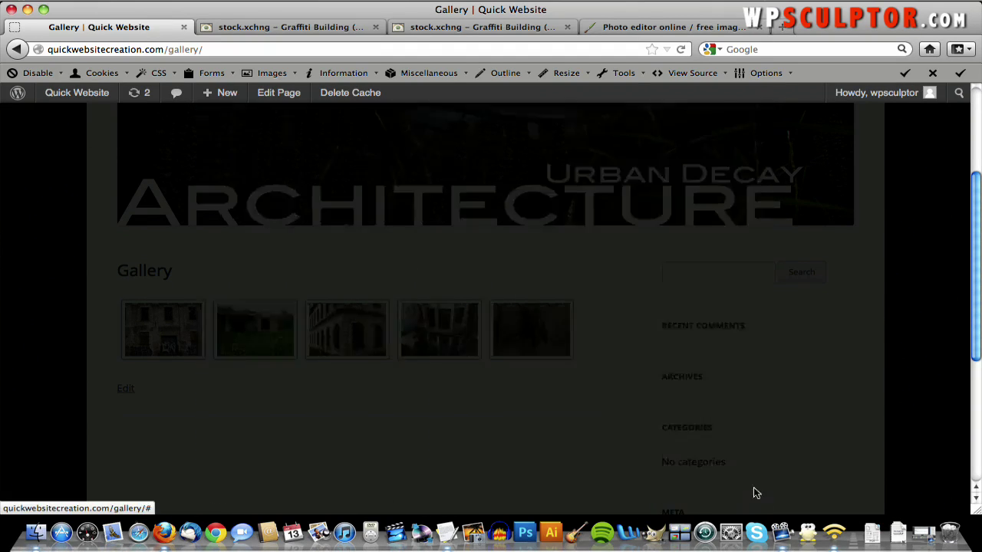
{"action": "left_click", "coordinate": [753, 494]}
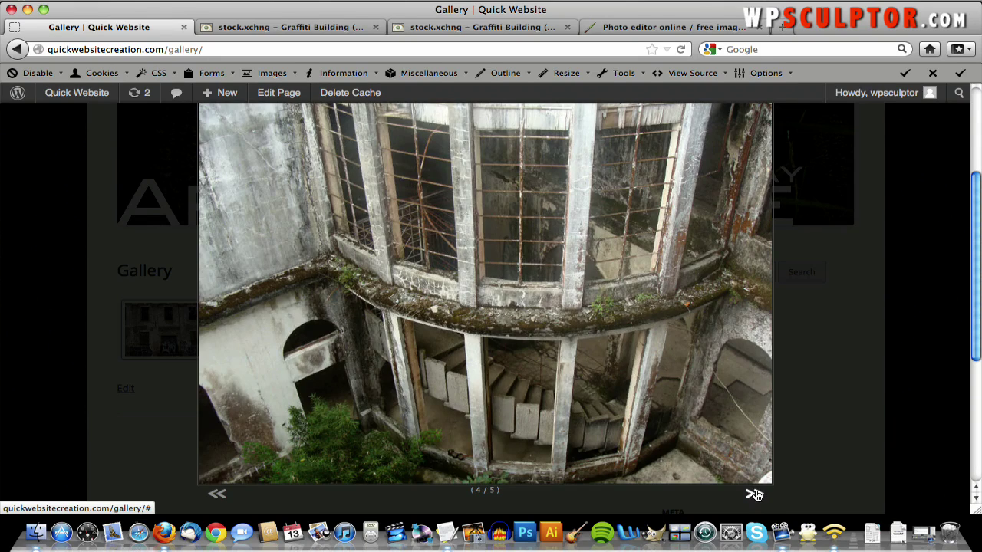
{"action": "left_click", "coordinate": [754, 494]}
{"action": "left_click", "coordinate": [602, 377]}
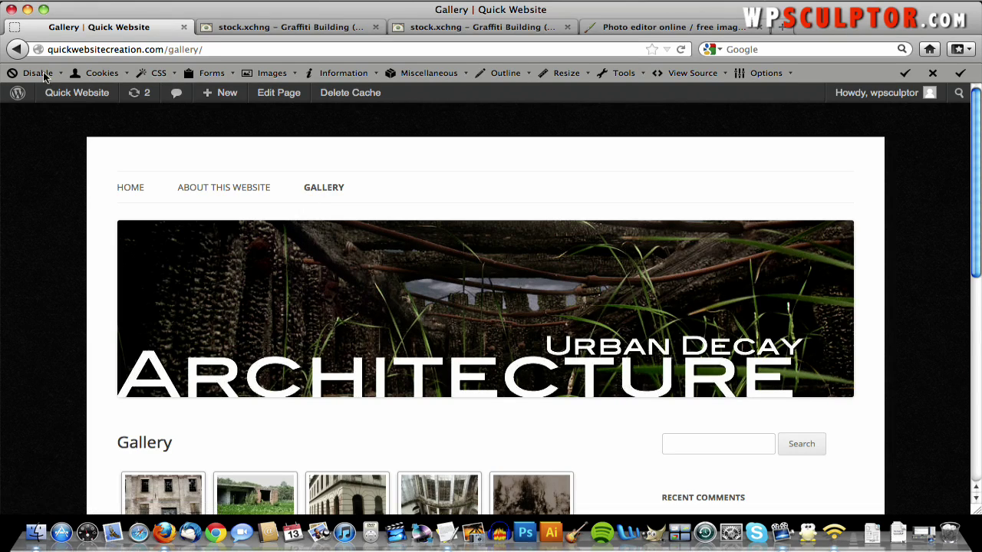
{"action": "left_click", "coordinate": [83, 115]}
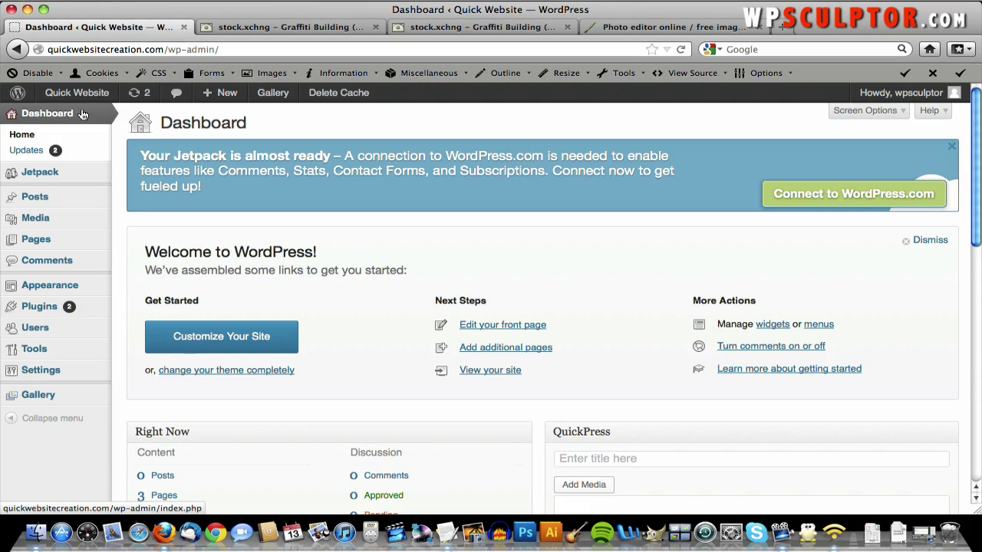
- Search the plugin directory for 'contact form 7'
{"action": "mouse_move", "coordinate": [100, 311]}
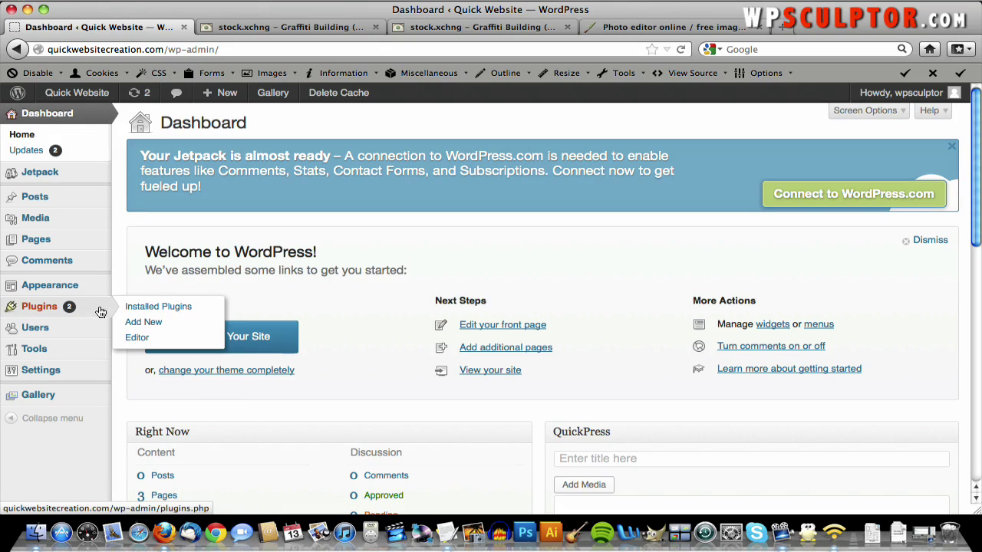
{"action": "left_click", "coordinate": [143, 322]}
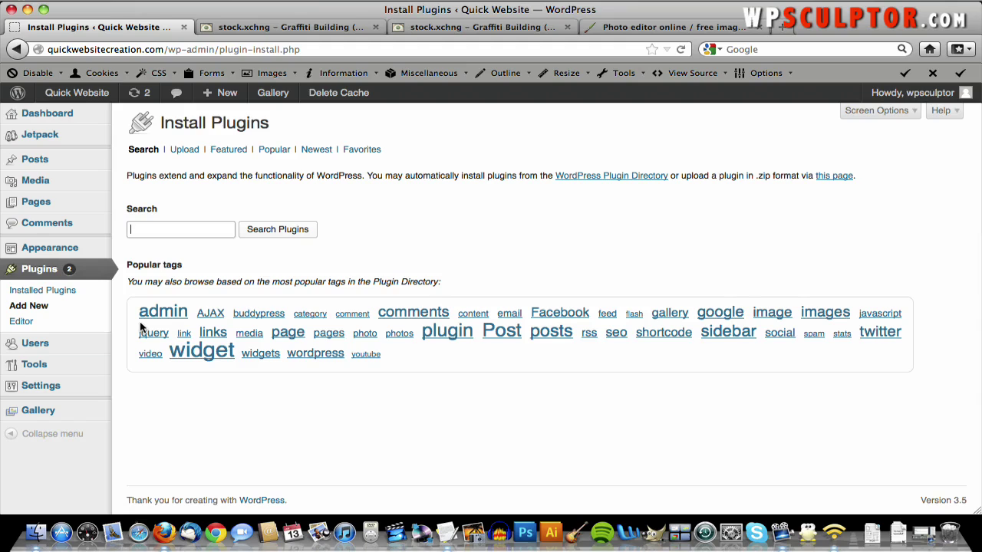
{"action": "left_click", "coordinate": [202, 234]}
{"action": "type", "text": "conta"}
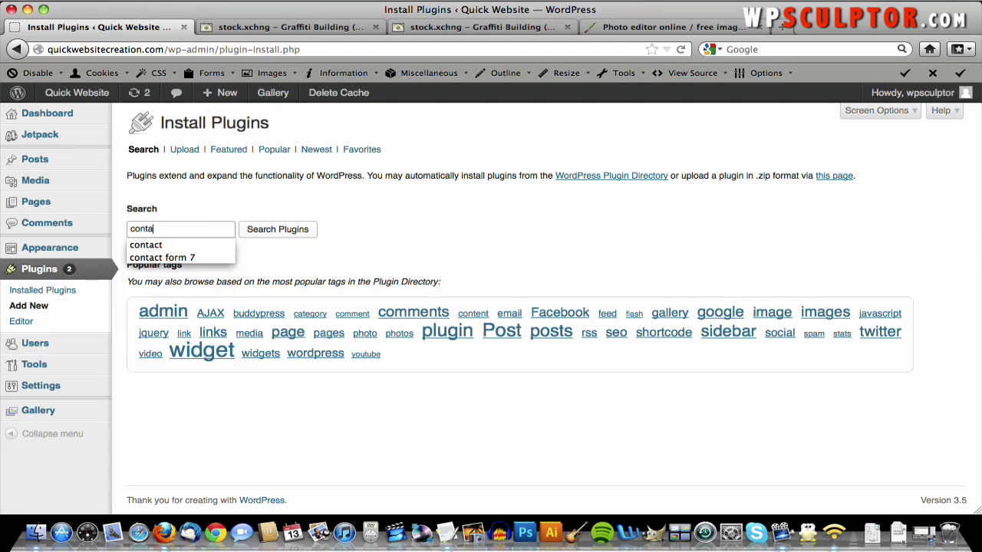
{"action": "key", "text": "Down"}
{"action": "key", "text": "Down"}
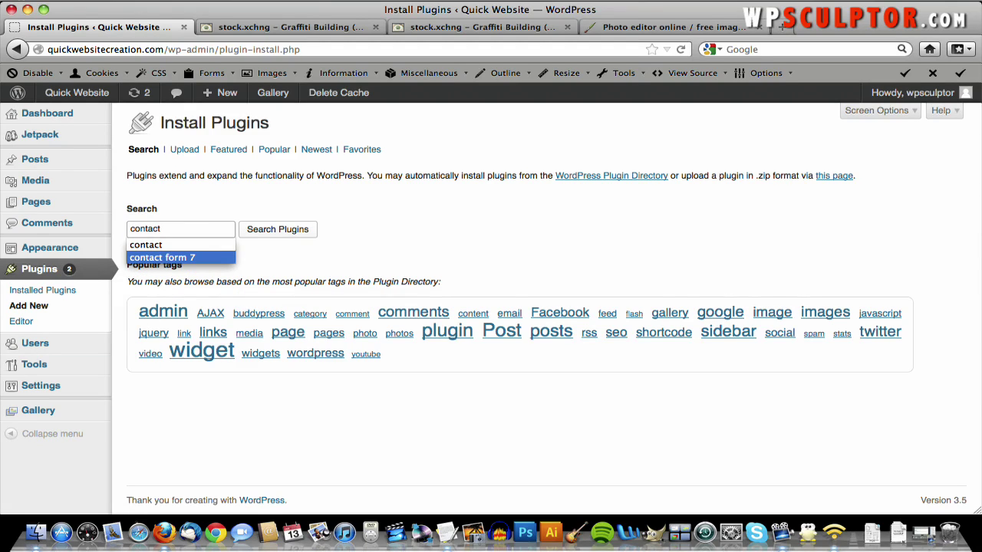
{"action": "left_click", "coordinate": [192, 257]}
{"action": "left_click", "coordinate": [294, 234]}
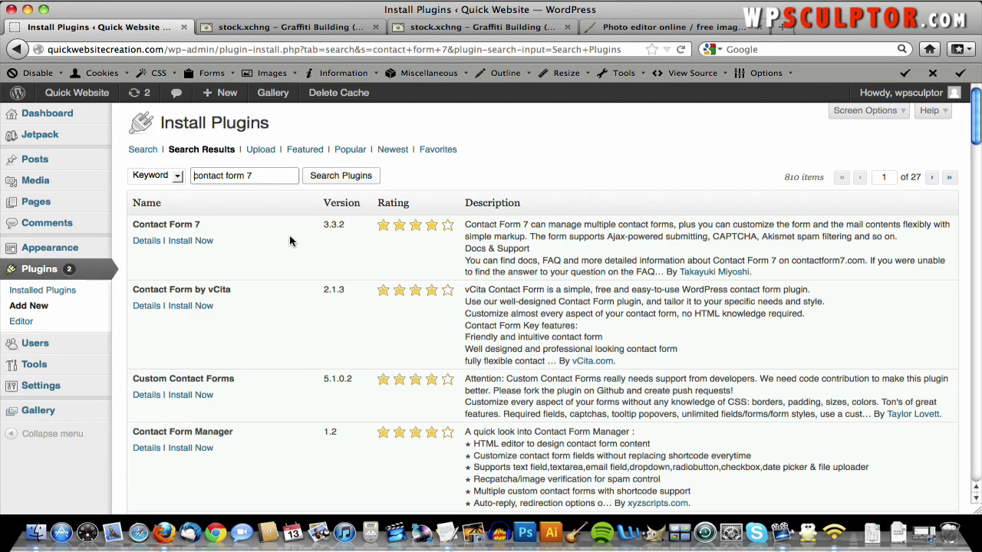
- Install Contact Form 7 3.3.2, confirm the install, and activate it
{"action": "left_click", "coordinate": [204, 242]}
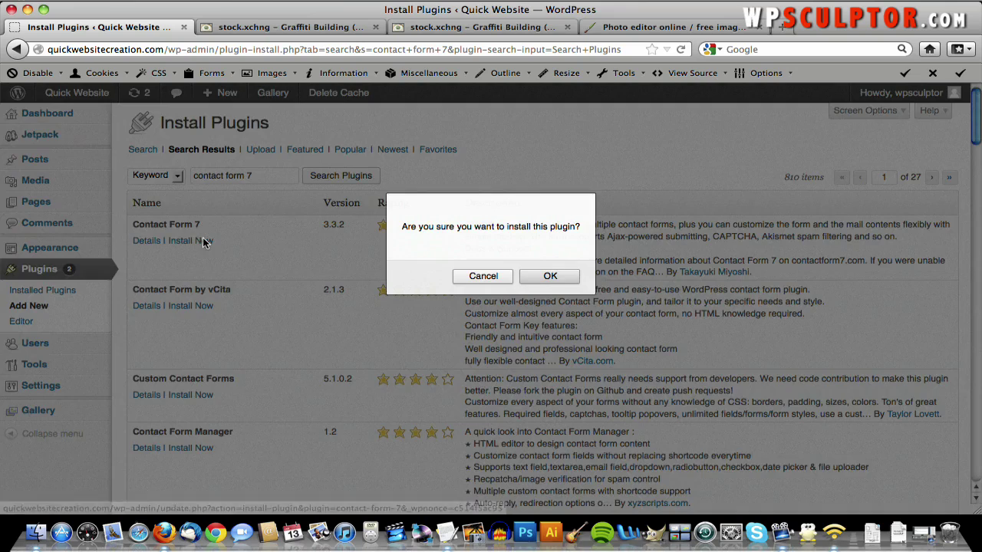
{"action": "left_click", "coordinate": [548, 276]}
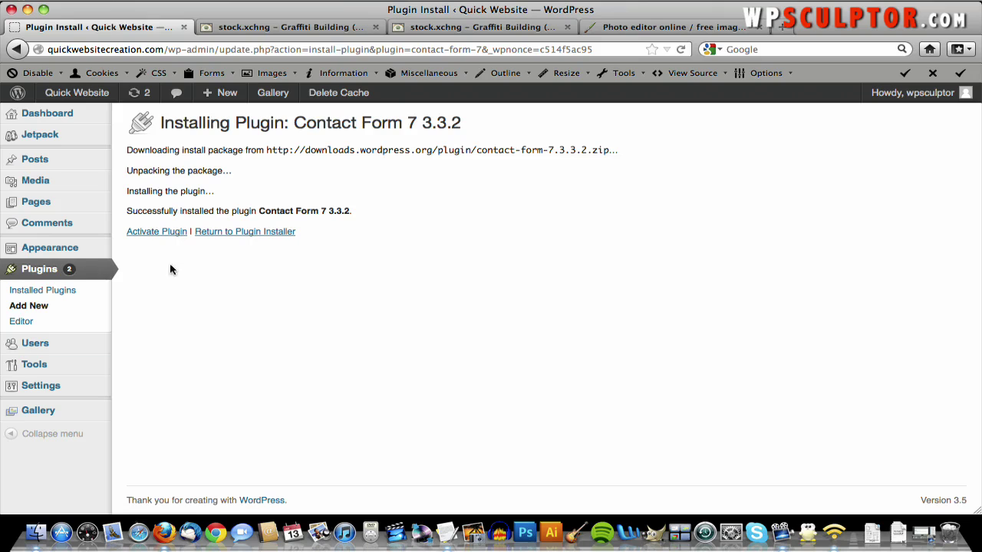
{"action": "left_click", "coordinate": [156, 233]}
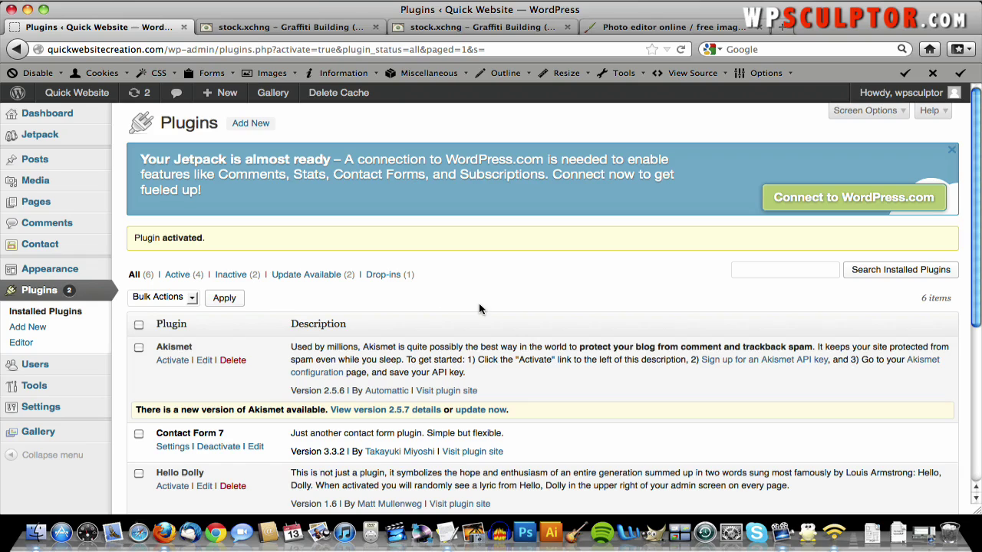
{"action": "scroll", "coordinate": [479, 307], "scroll_direction": "down", "scroll_amount": 1}
{"action": "scroll", "coordinate": [478, 306], "scroll_direction": "down", "scroll_amount": 1}
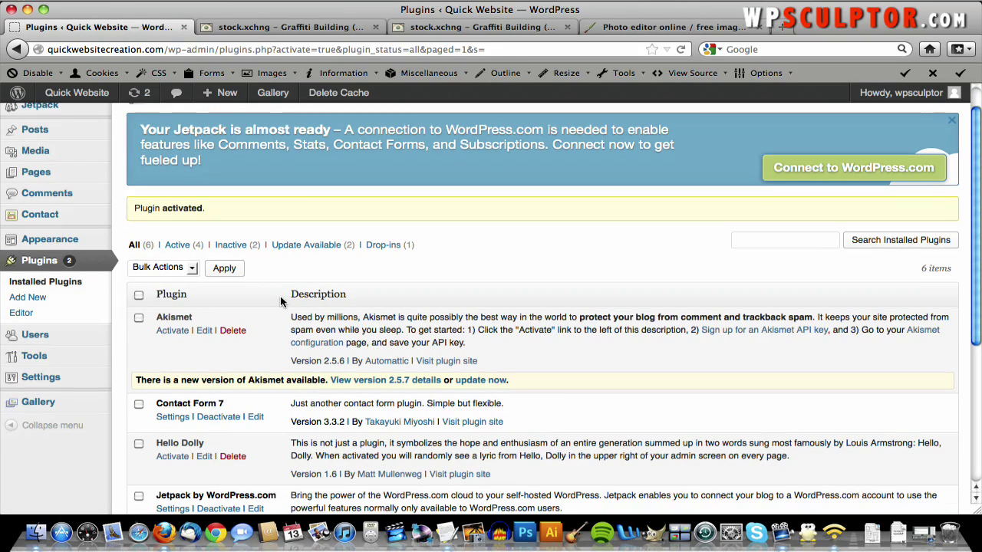
- Open Contact form 1 from Contact Form 7's list of forms
{"action": "left_click", "coordinate": [47, 221]}
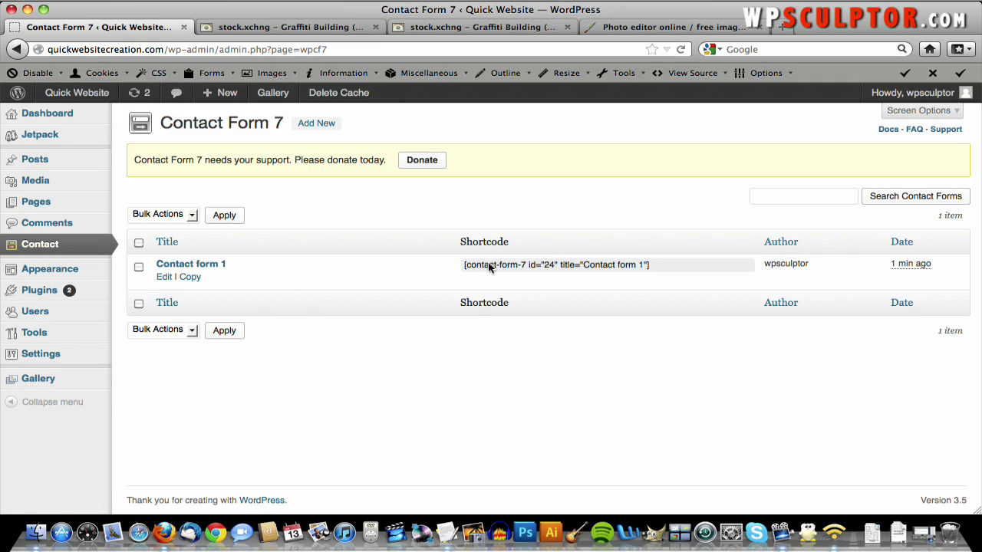
{"action": "left_click", "coordinate": [213, 268]}
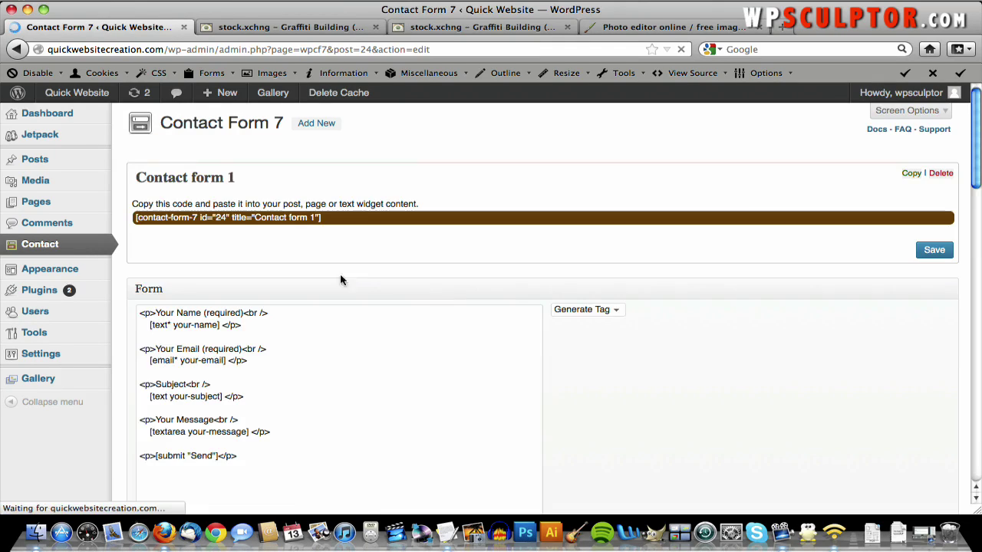
{"action": "scroll", "coordinate": [458, 299], "scroll_direction": "down", "scroll_amount": 2}
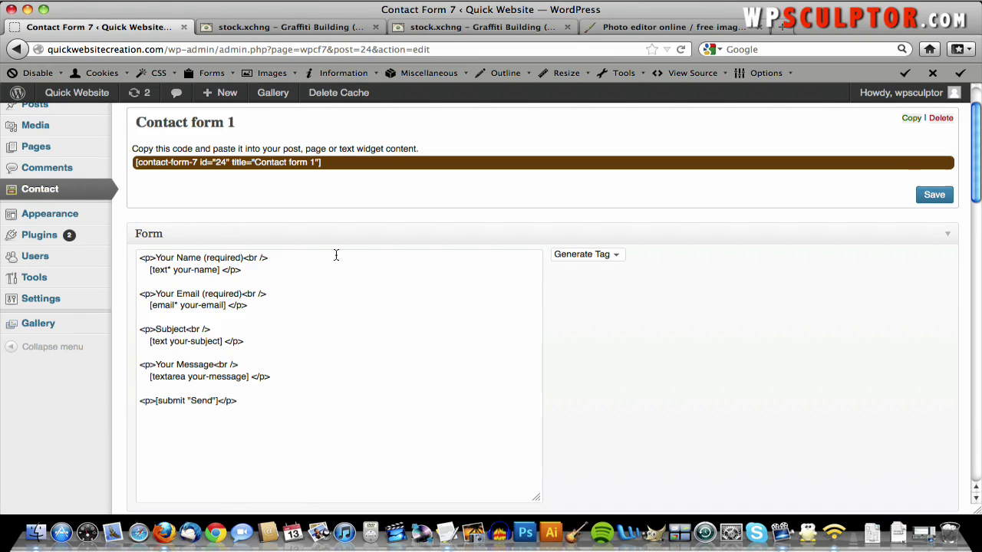
{"action": "scroll", "coordinate": [589, 334], "scroll_direction": "down", "scroll_amount": 5}
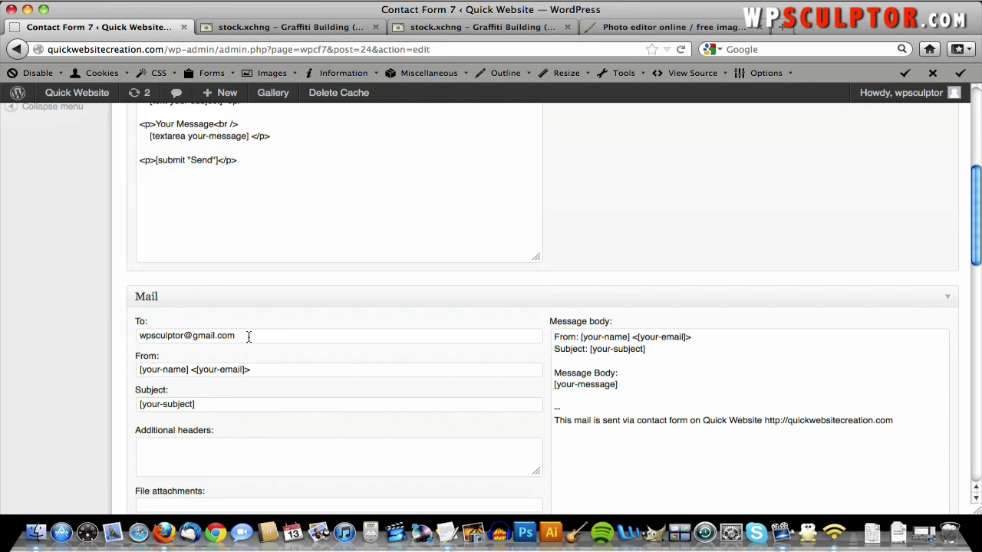
{"action": "scroll", "coordinate": [246, 336], "scroll_direction": "up", "scroll_amount": 5}
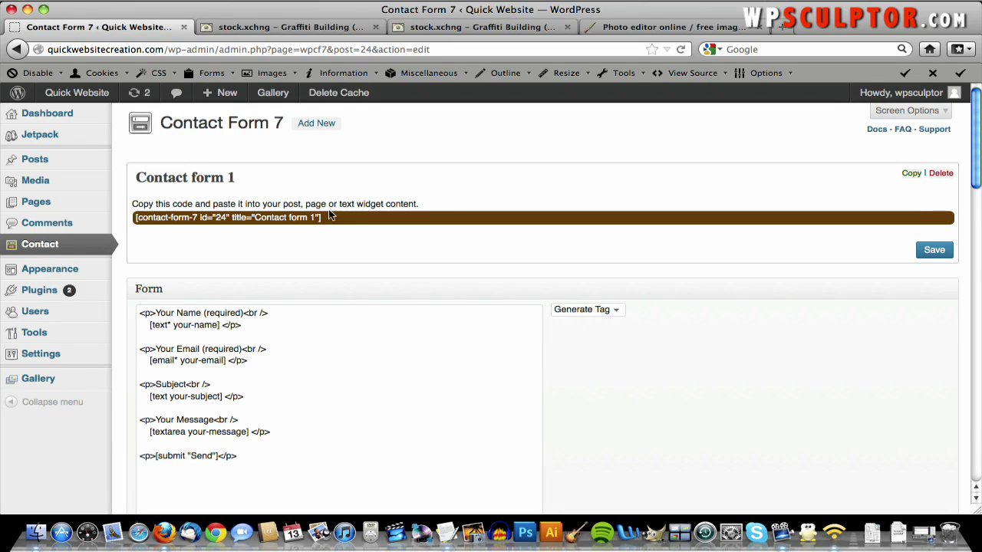
- Copy the form's shortcode [contact-form-7 id="24" title="Contact form 1"]
{"action": "left_click", "coordinate": [328, 216]}
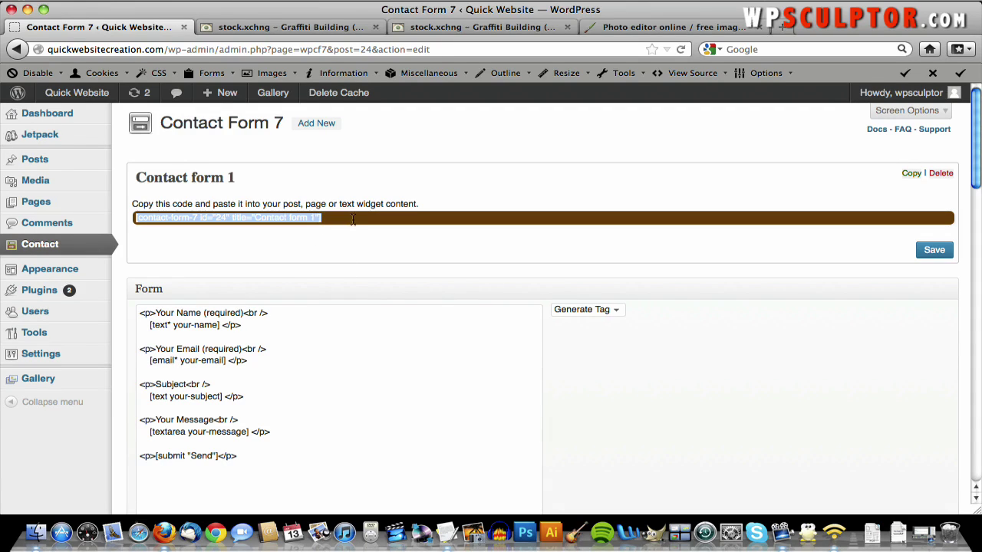
{"action": "right_click", "coordinate": [295, 219]}
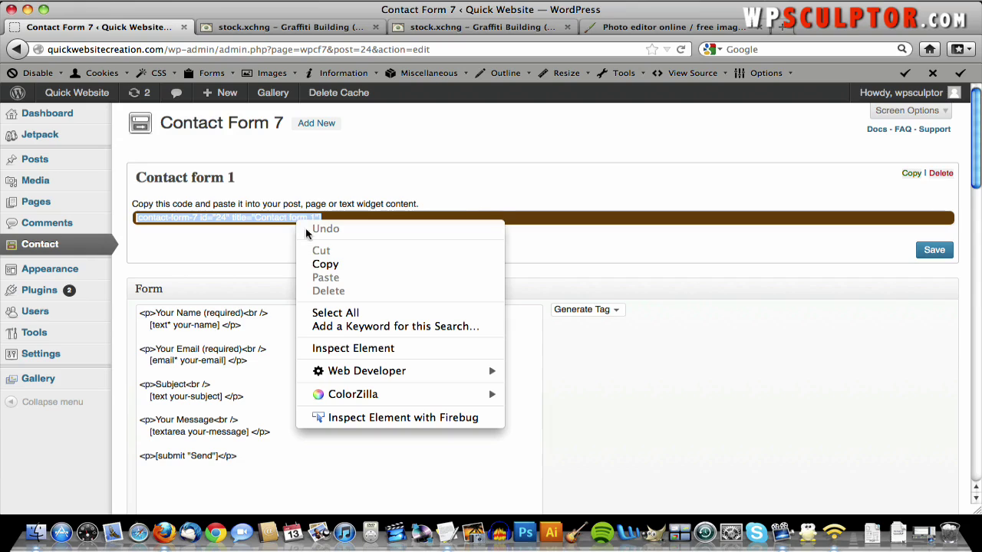
{"action": "left_click", "coordinate": [328, 266]}
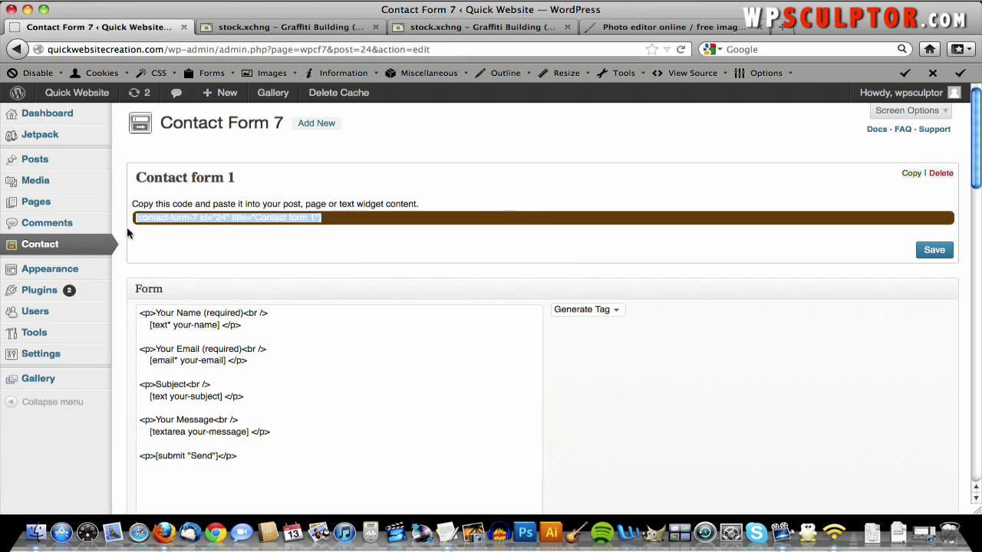
{"action": "mouse_move", "coordinate": [79, 205]}
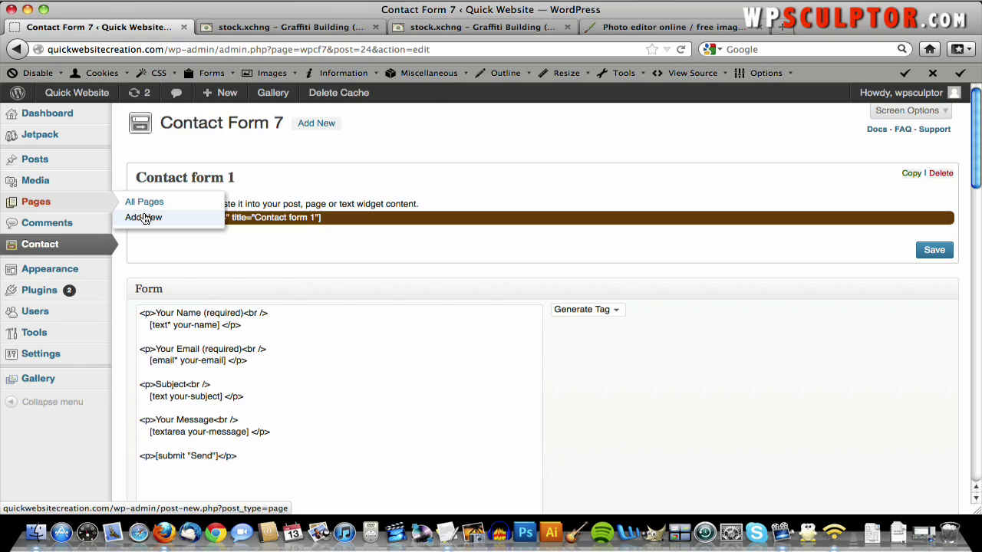
- Publish a 'Contact Me' page with the pasted Contact form 1 shortcode as its body
{"action": "left_click", "coordinate": [144, 218]}
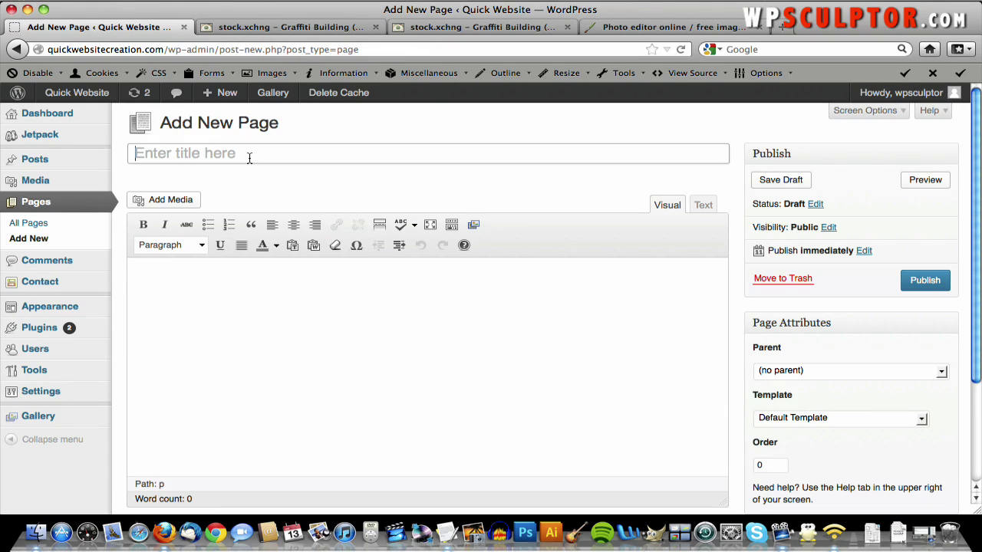
{"action": "left_click", "coordinate": [250, 158]}
{"action": "type", "text": "Contact Me"}
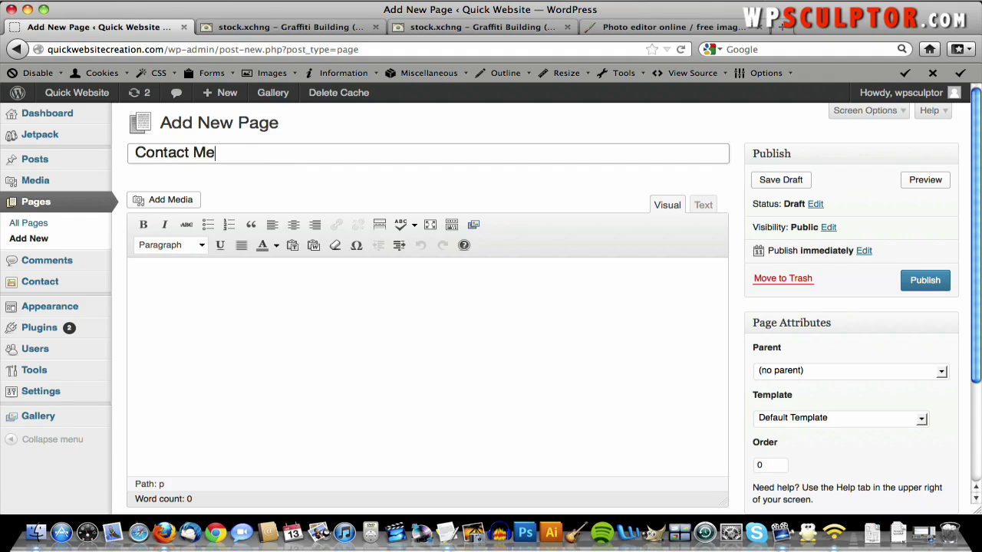
{"action": "left_click", "coordinate": [247, 270]}
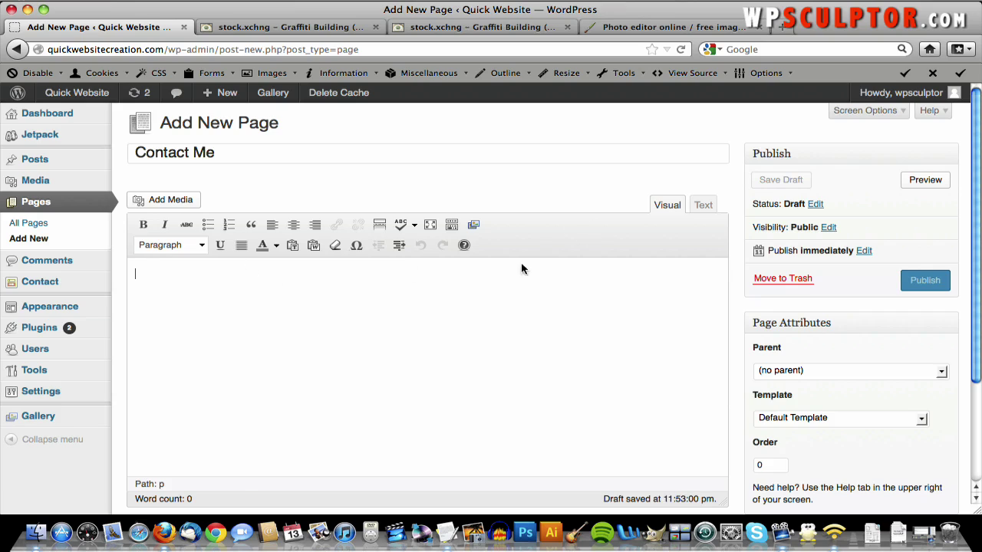
{"action": "key", "text": "super+v"}
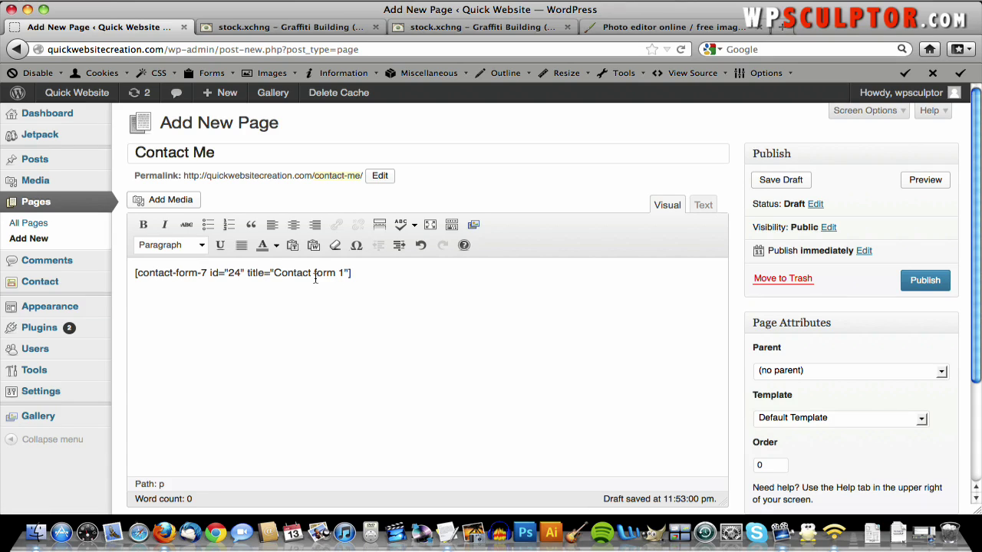
{"action": "left_click", "coordinate": [944, 285]}
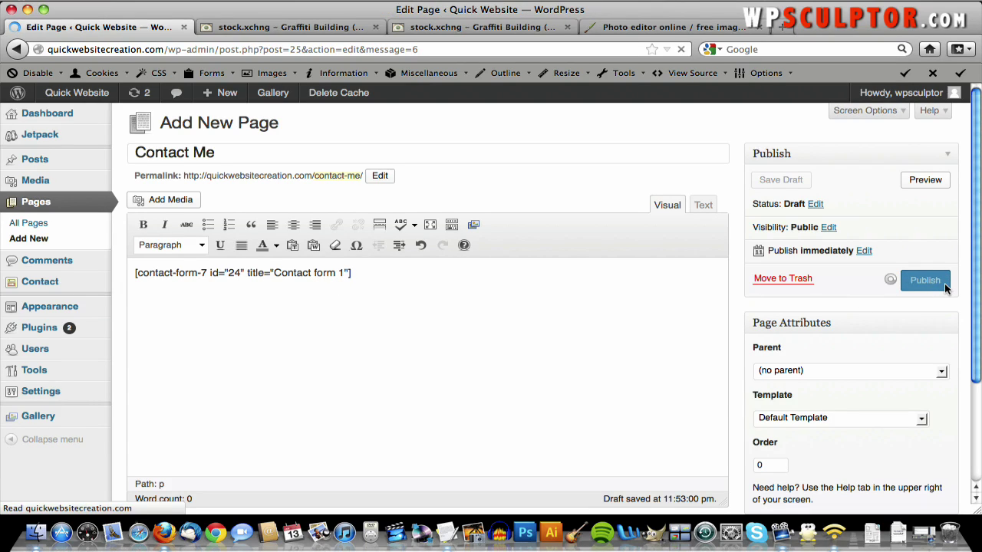
{"action": "mouse_move", "coordinate": [57, 307]}
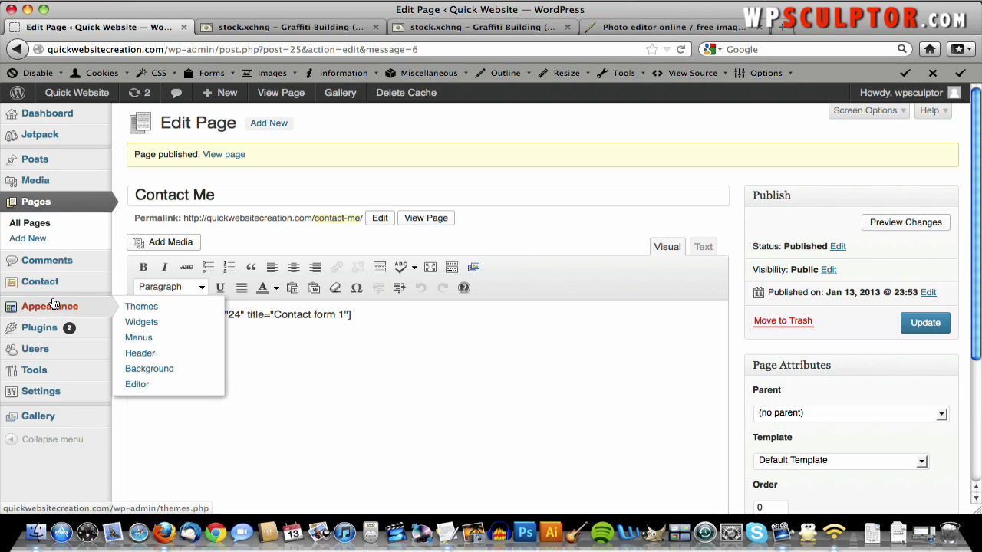
- Add Contact Me to the Top Navigation menu, save it, and visit the live site
{"action": "left_click", "coordinate": [149, 345]}
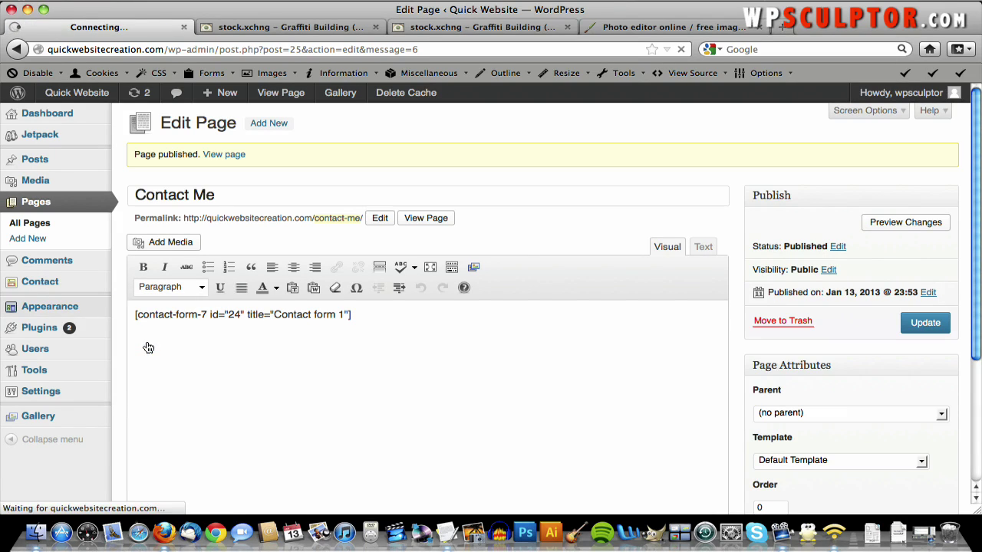
{"action": "scroll", "coordinate": [341, 369], "scroll_direction": "down", "scroll_amount": 4}
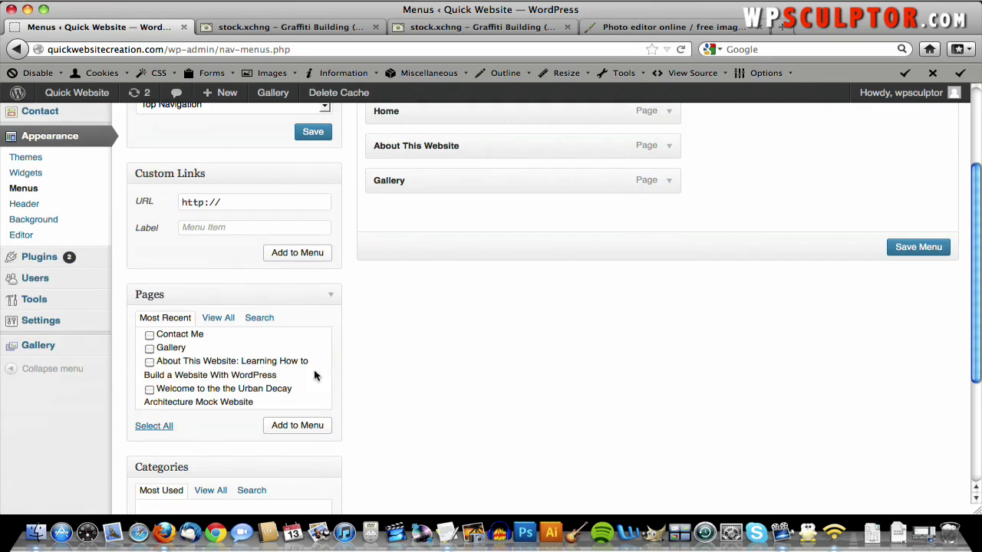
{"action": "left_click", "coordinate": [150, 335]}
{"action": "left_click", "coordinate": [292, 426]}
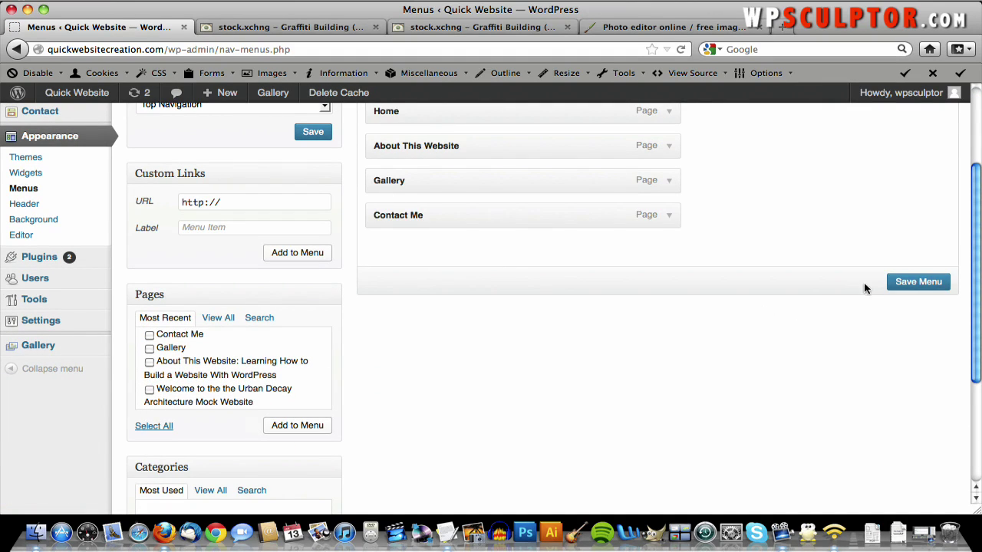
{"action": "left_click", "coordinate": [910, 281]}
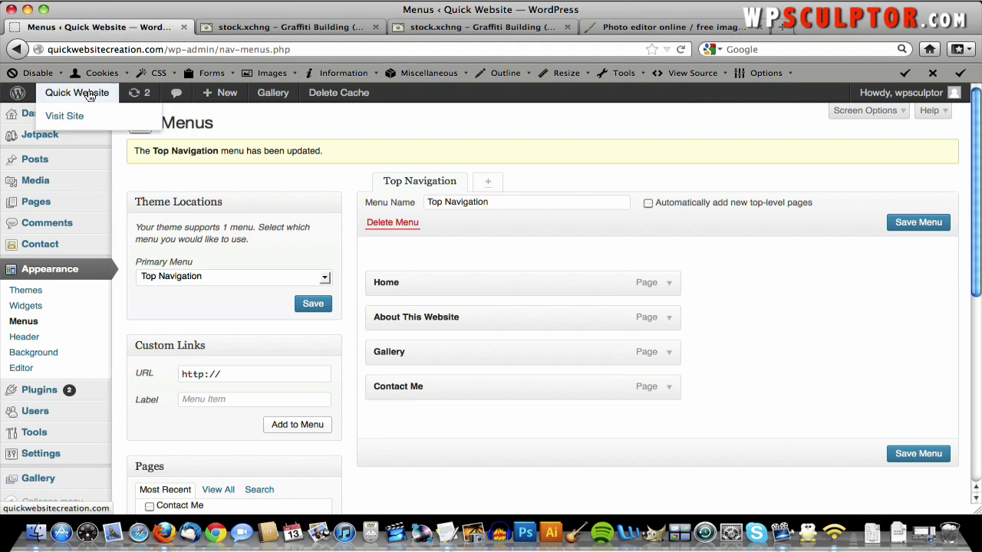
{"action": "left_click", "coordinate": [77, 93]}
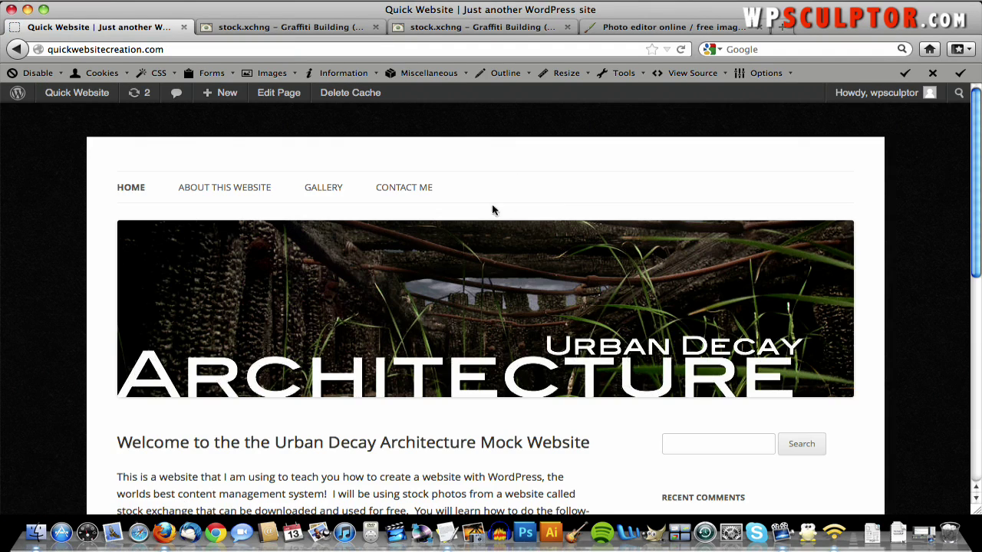
- Fill in the live Contact Me form with a 'Contact Form Test' message and send it
{"action": "left_click", "coordinate": [412, 188]}
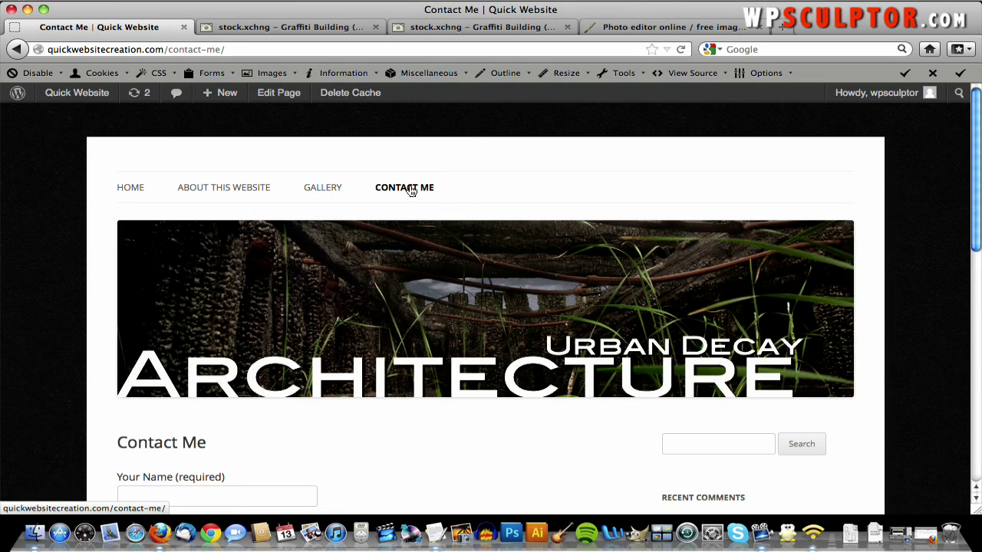
{"action": "scroll", "coordinate": [411, 190], "scroll_direction": "down", "scroll_amount": 10}
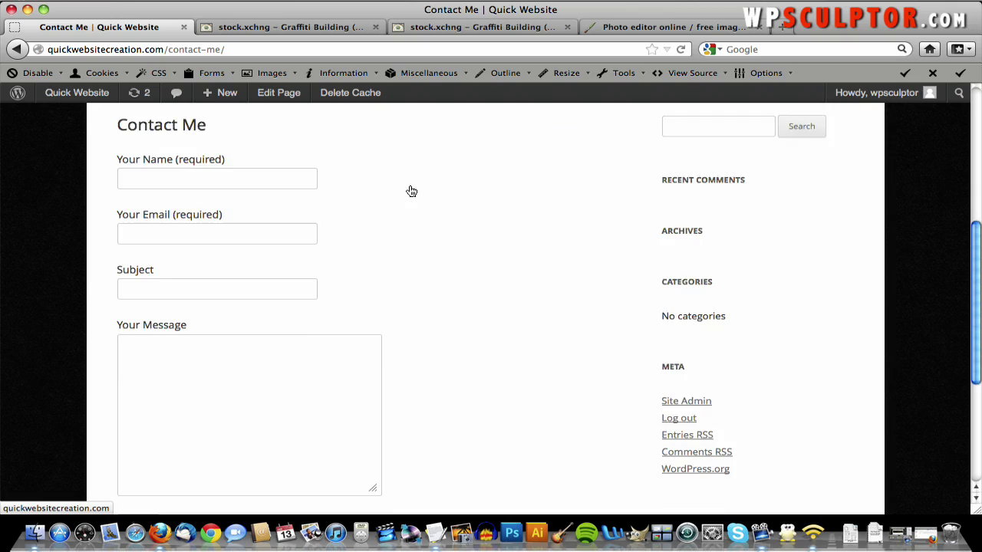
{"action": "scroll", "coordinate": [409, 190], "scroll_direction": "down", "scroll_amount": 2}
{"action": "scroll", "coordinate": [407, 191], "scroll_direction": "up", "scroll_amount": 5}
{"action": "left_click", "coordinate": [276, 188]}
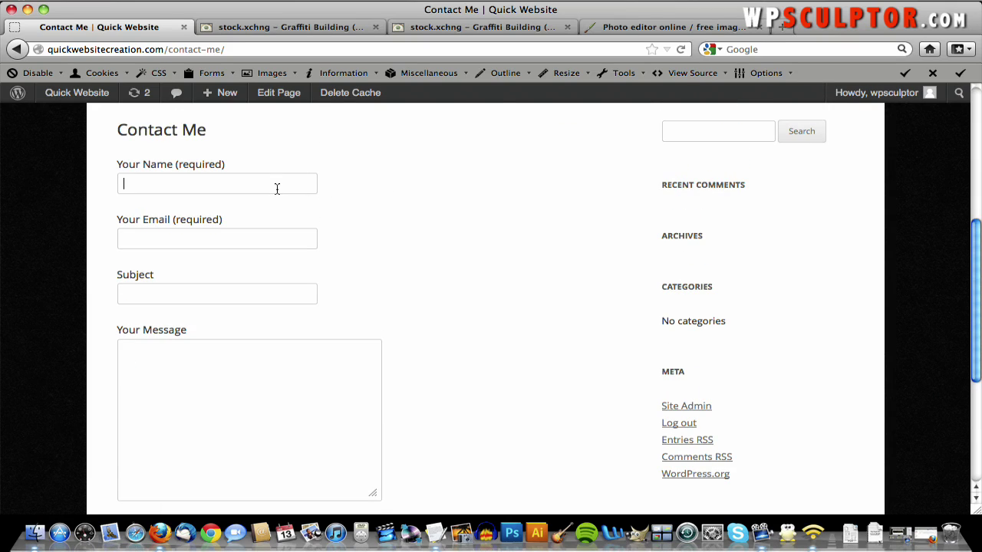
{"action": "scroll", "coordinate": [375, 233], "scroll_direction": "up", "scroll_amount": 1}
{"action": "scroll", "coordinate": [376, 233], "scroll_direction": "up", "scroll_amount": 2}
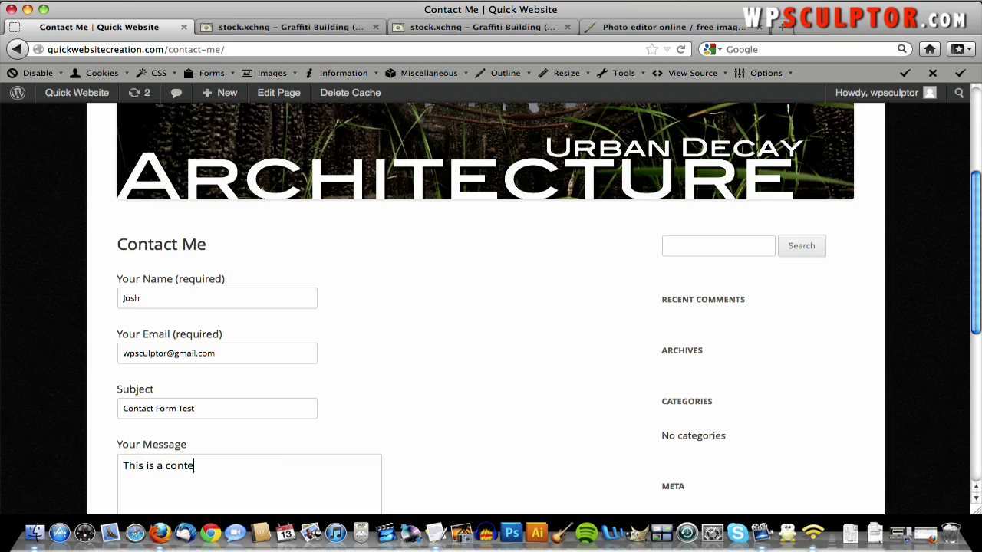
{"action": "type", "text": "form test!"}
{"action": "scroll", "coordinate": [522, 263], "scroll_direction": "down", "scroll_amount": 5}
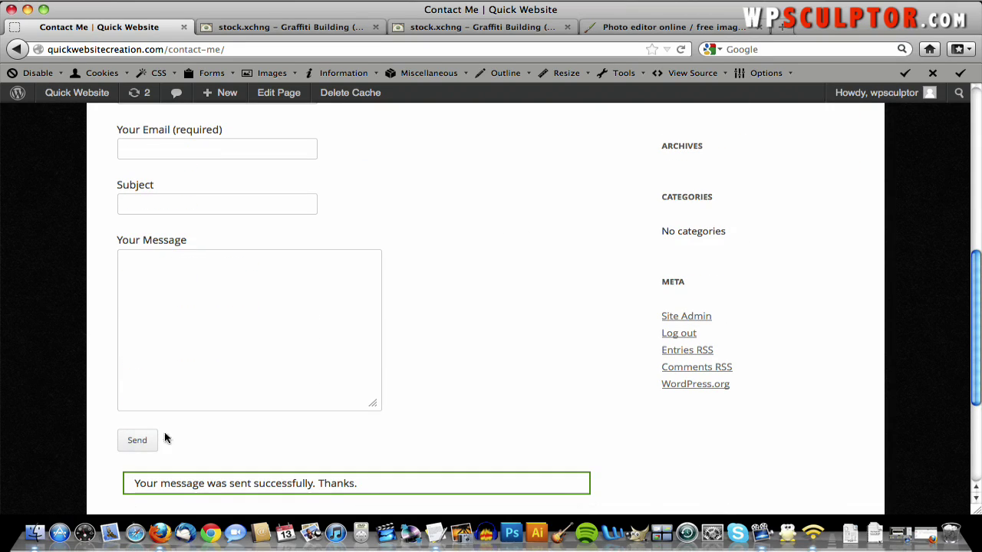
{"action": "scroll", "coordinate": [169, 437], "scroll_direction": "down", "scroll_amount": 3}
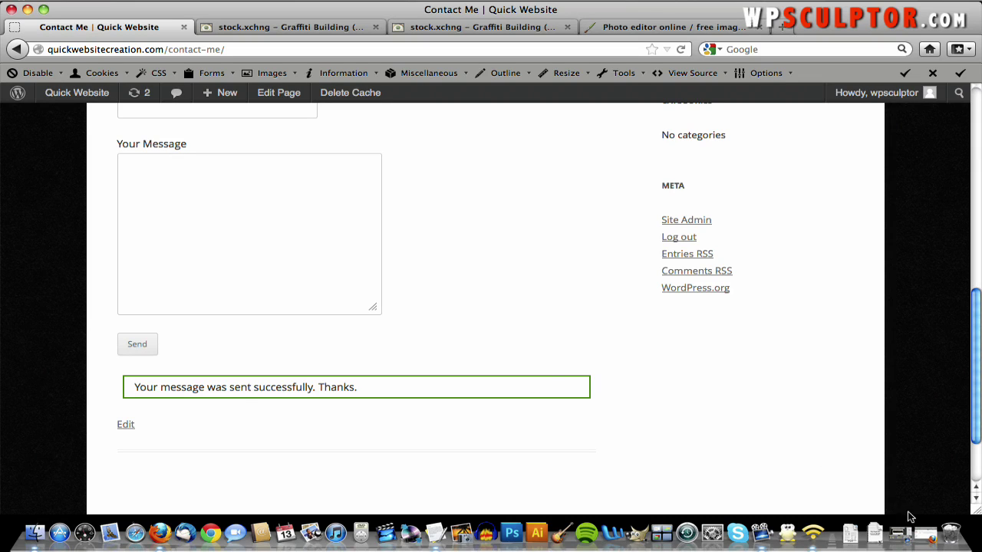
- In Gmail, open the Contact Form Test email sent from the site's form
{"action": "left_click", "coordinate": [934, 541]}
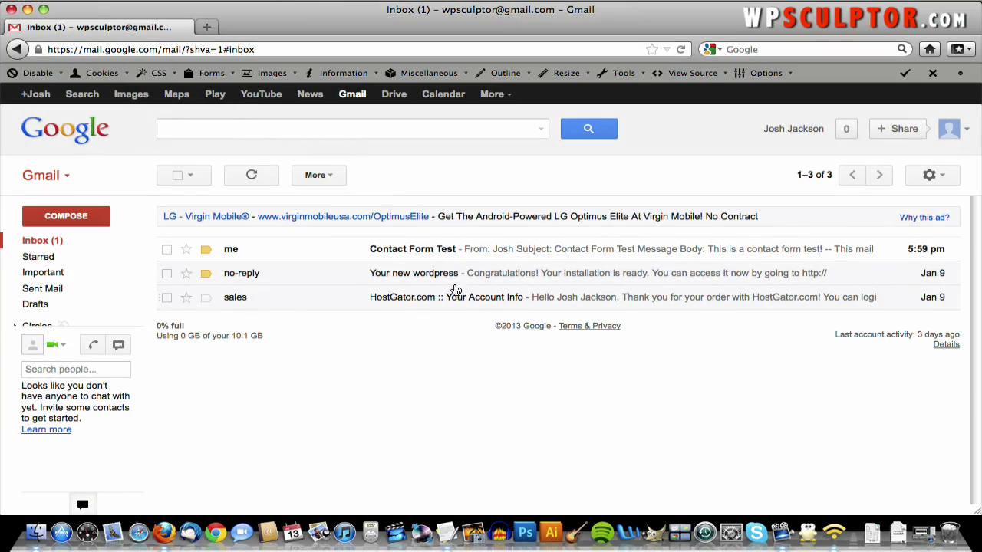
{"action": "left_click", "coordinate": [344, 254]}
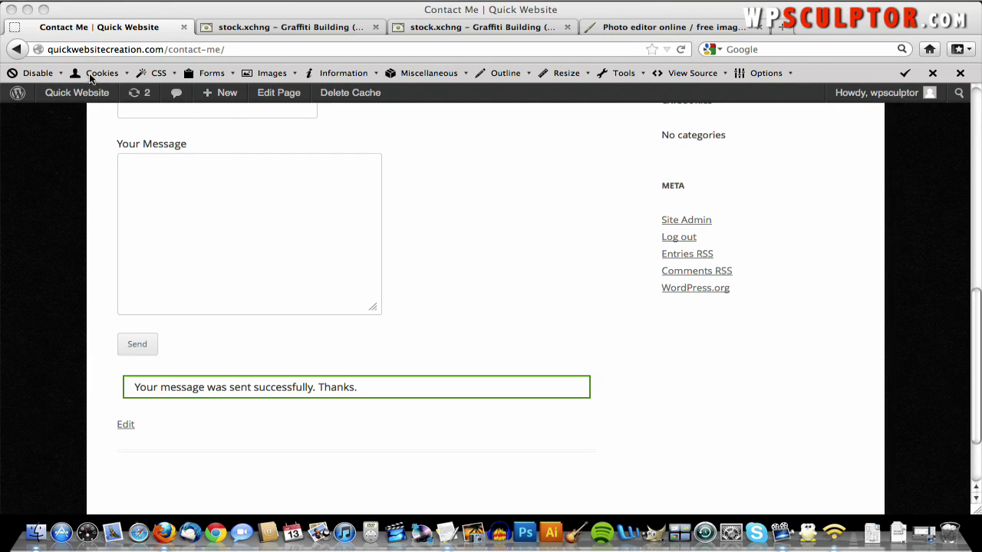
- From the dashboard, start a new page titled Video
{"action": "left_click", "coordinate": [73, 97]}
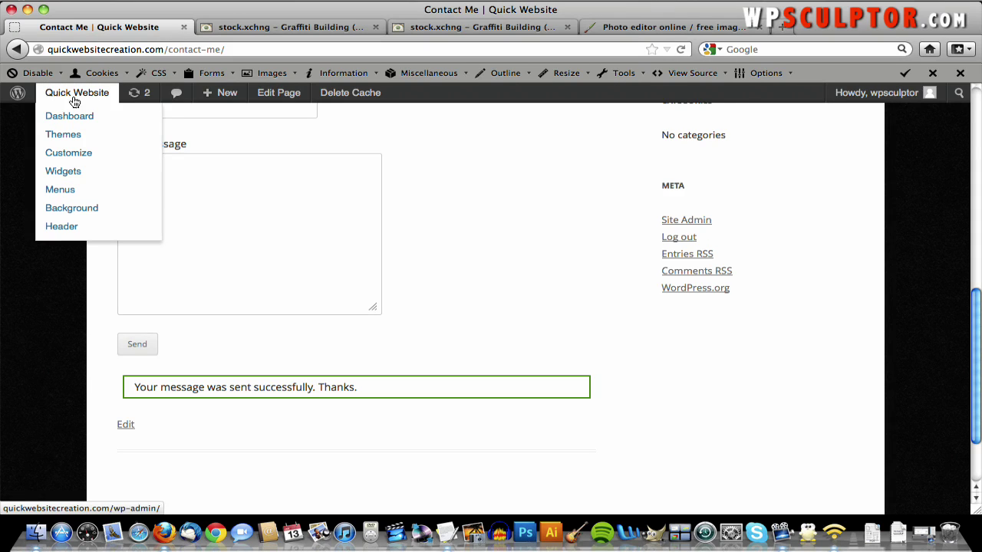
{"action": "left_click", "coordinate": [69, 118]}
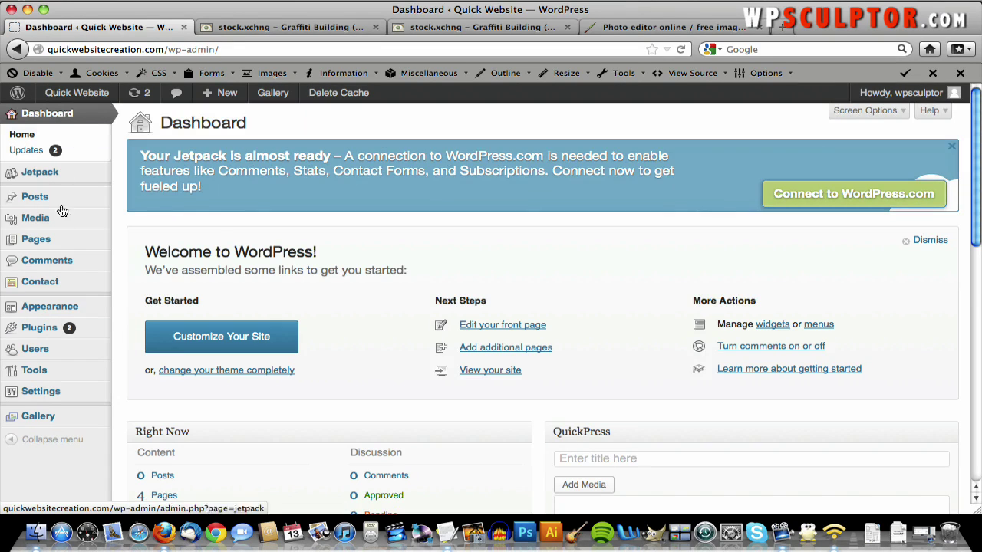
{"action": "mouse_move", "coordinate": [66, 241]}
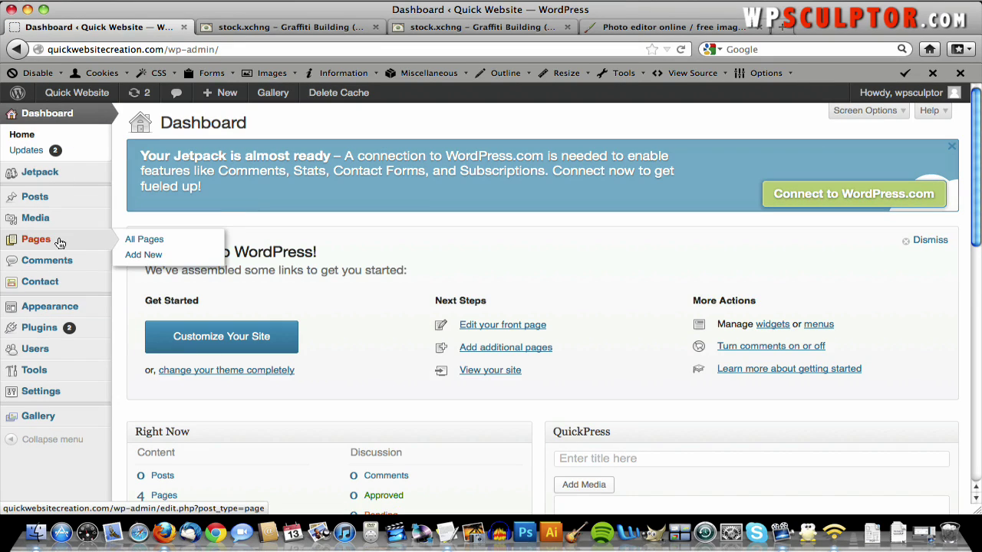
{"action": "left_click", "coordinate": [162, 254]}
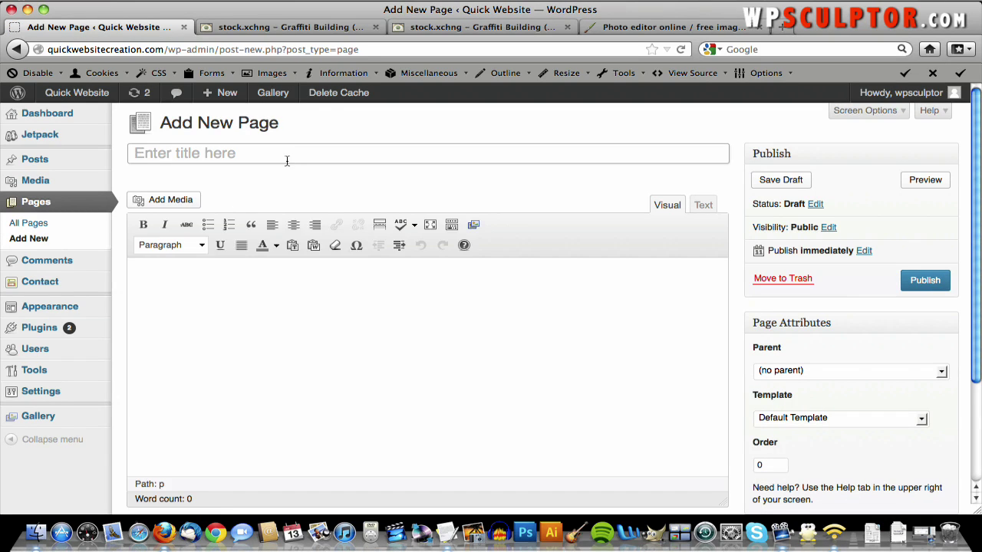
{"action": "left_click", "coordinate": [287, 162]}
{"action": "type", "text": "Vido"}
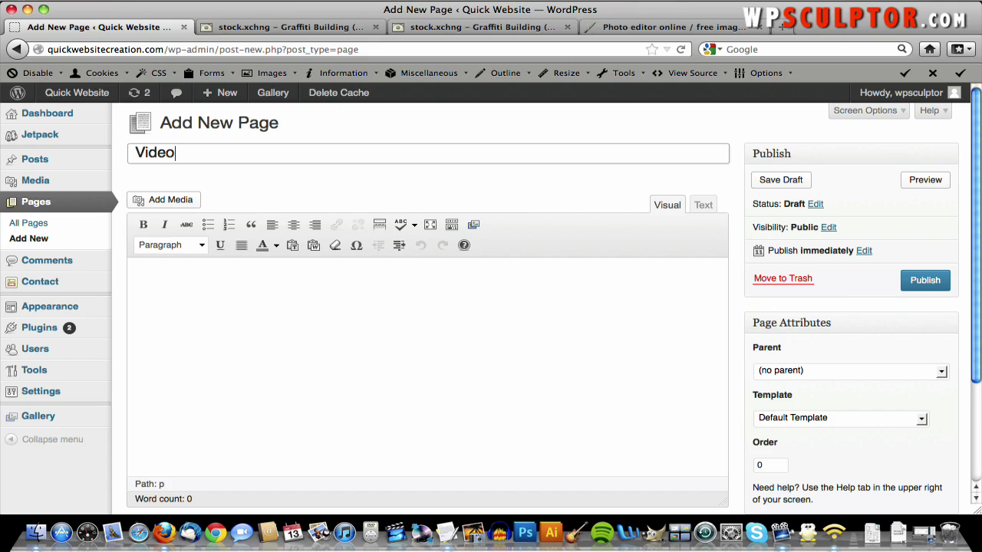
{"action": "type", "text": "o"}
- Paste the VIDEO paragraph from the text notes into the page body and publish the page
{"action": "left_click", "coordinate": [419, 285]}
{"action": "key", "text": "F3"}
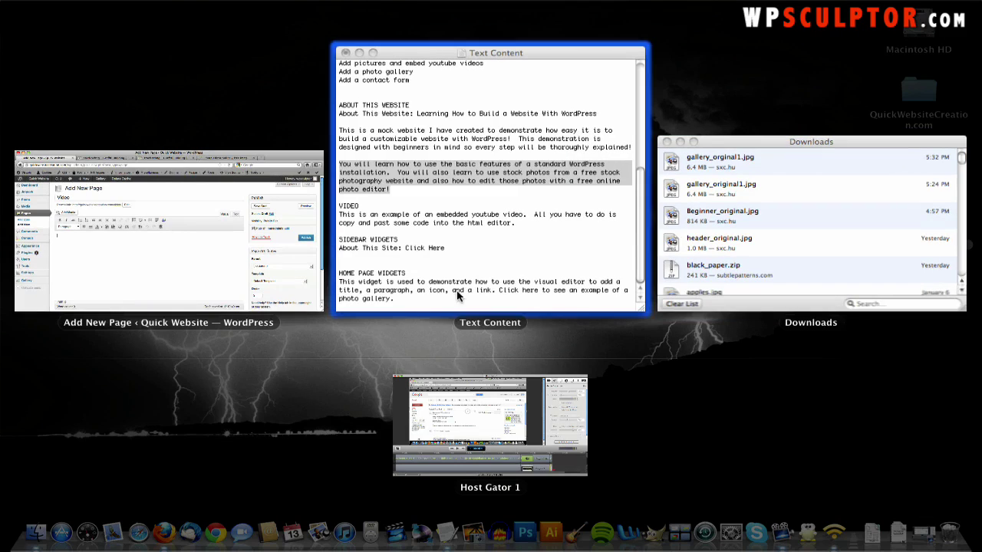
{"action": "left_click", "coordinate": [453, 277]}
{"action": "left_click_drag", "start_coordinate": [313, 229], "coordinate": [108, 223]}
{"action": "key", "text": "super+c"}
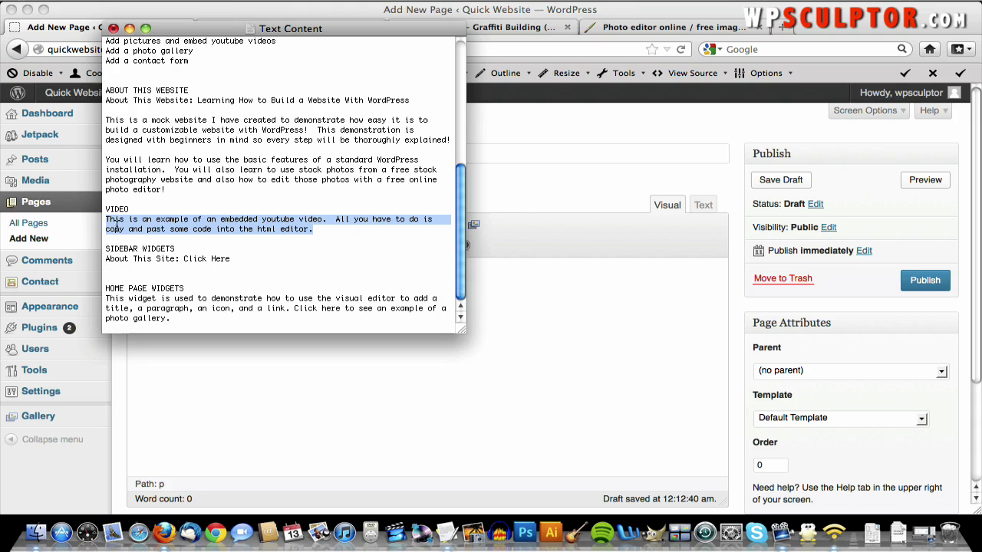
{"action": "left_click", "coordinate": [491, 343]}
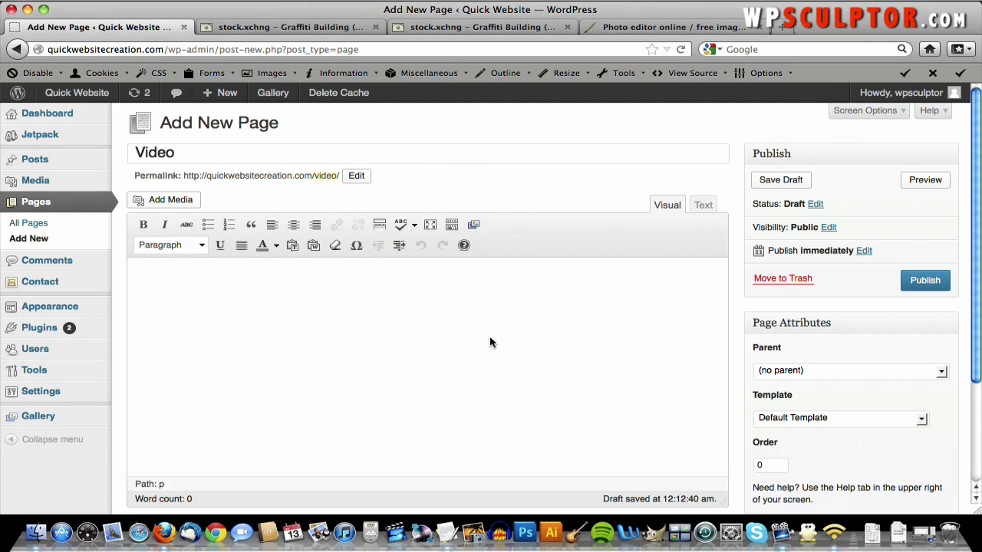
{"action": "key", "text": "super+v"}
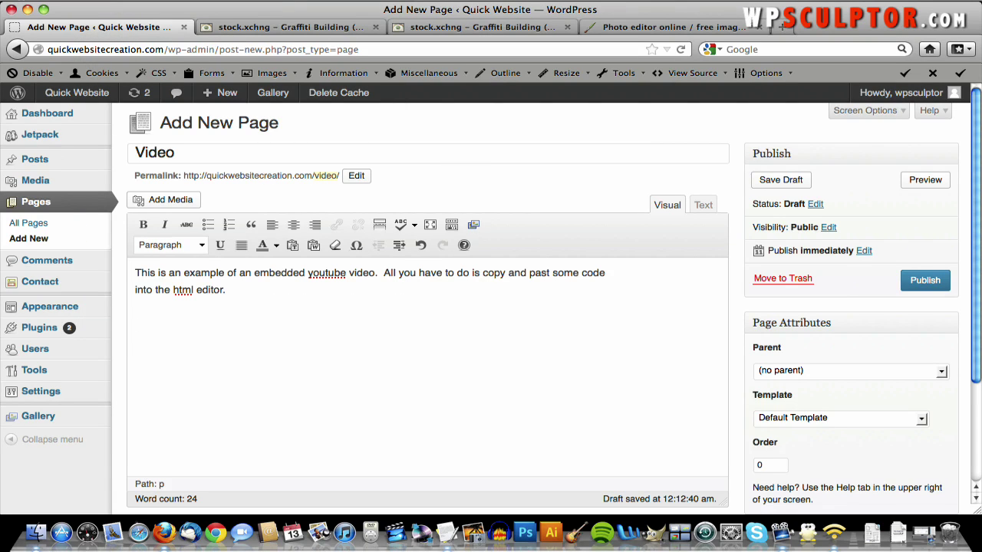
{"action": "left_click", "coordinate": [926, 280]}
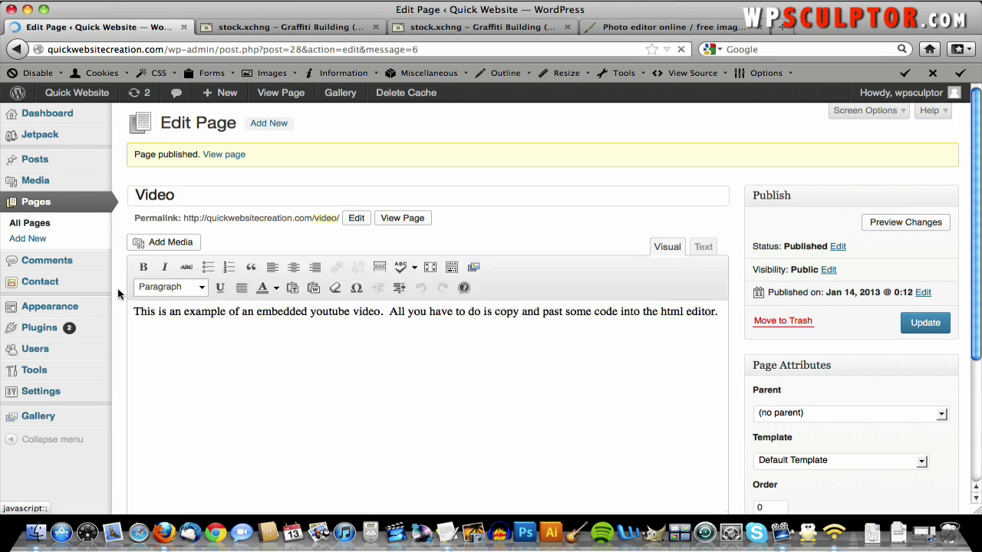
- Add the Video page to the Top Navigation menu and save the menu
{"action": "mouse_move", "coordinate": [107, 313]}
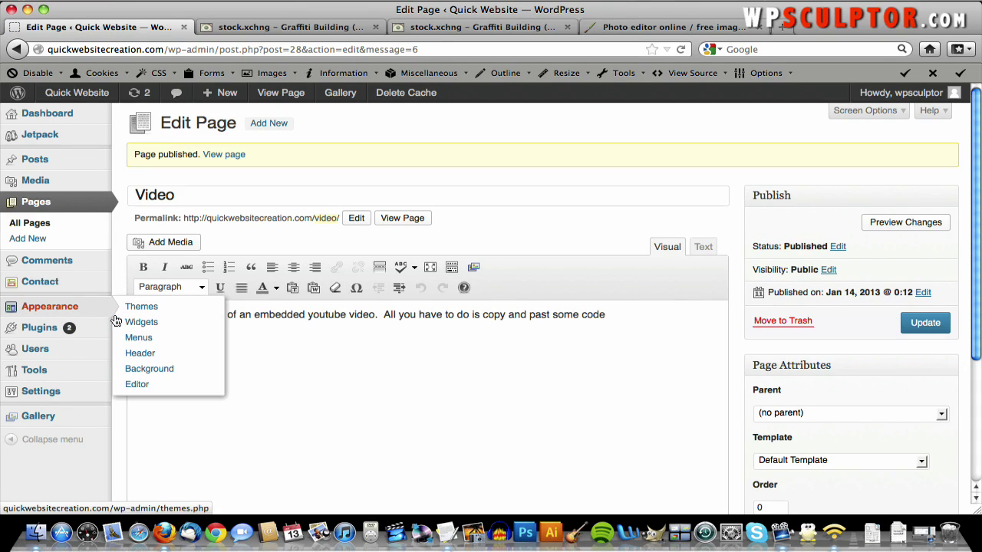
{"action": "left_click", "coordinate": [151, 342]}
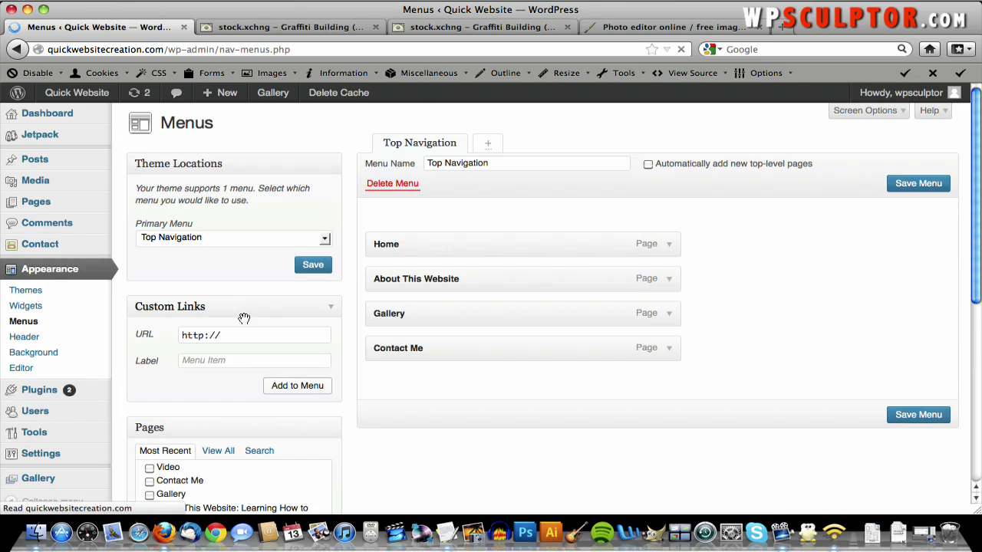
{"action": "left_click", "coordinate": [149, 469]}
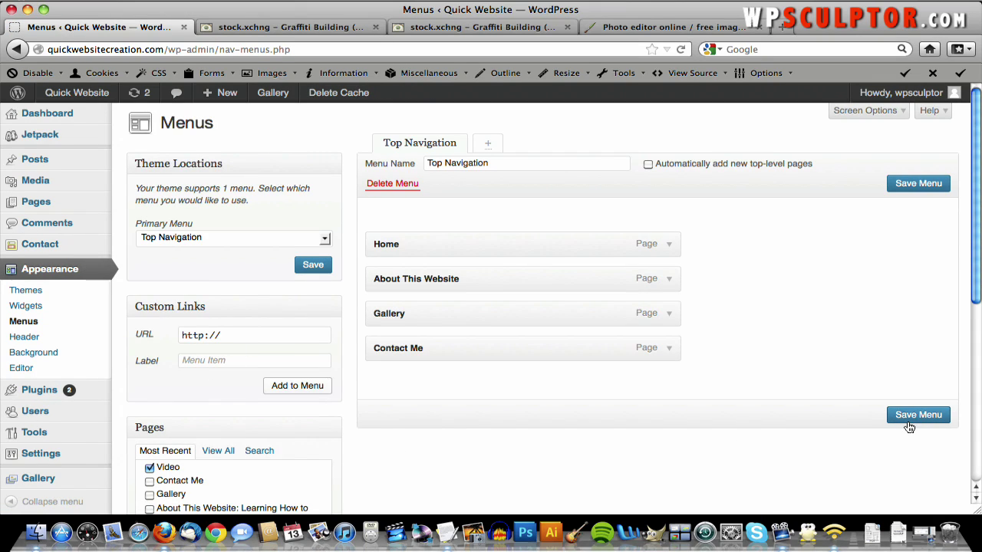
{"action": "scroll", "coordinate": [335, 426], "scroll_direction": "down", "scroll_amount": 5}
{"action": "left_click", "coordinate": [325, 420]}
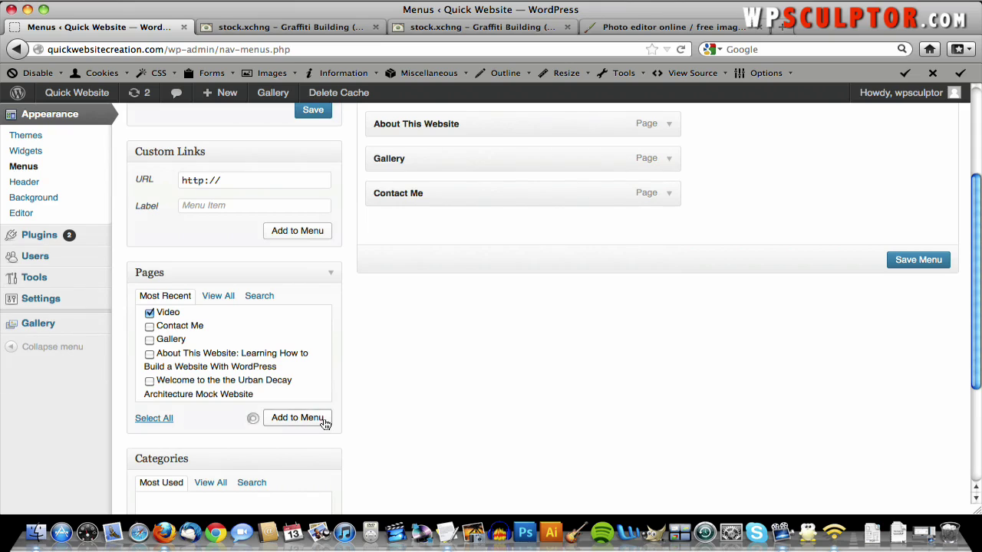
{"action": "left_click", "coordinate": [903, 297]}
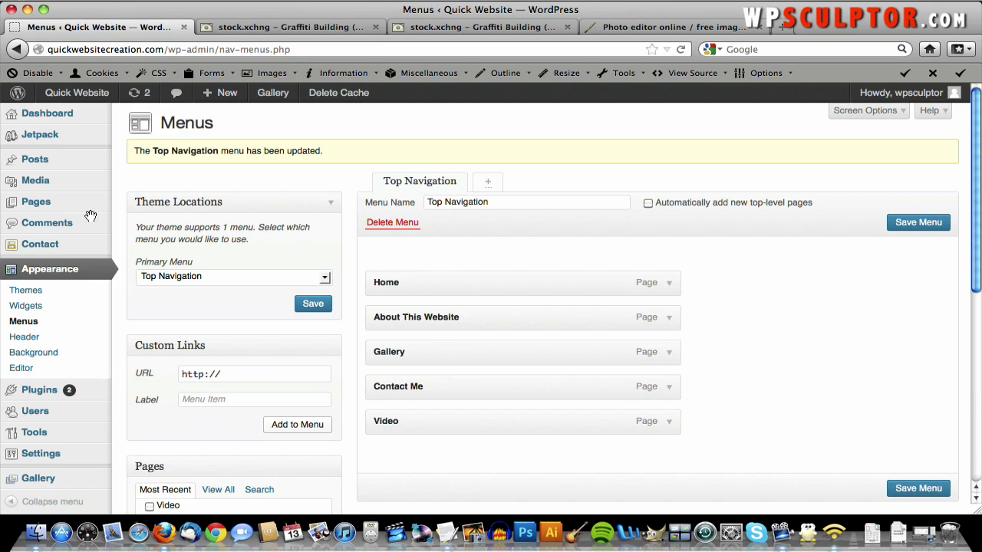
- Reopen the Video page for editing, add an empty paragraph, and close the two extra browser tabs
{"action": "mouse_move", "coordinate": [61, 202]}
{"action": "left_click", "coordinate": [131, 204]}
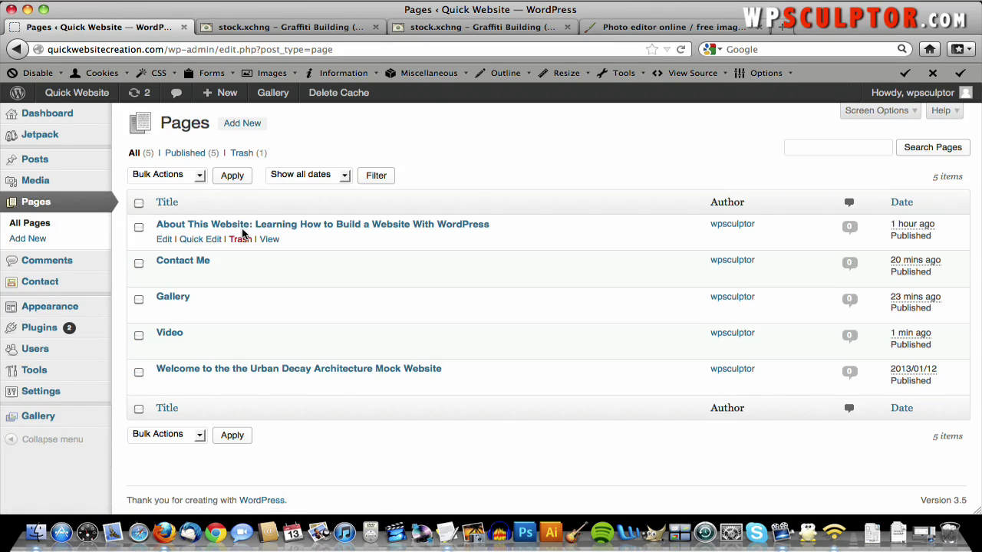
{"action": "left_click", "coordinate": [173, 333]}
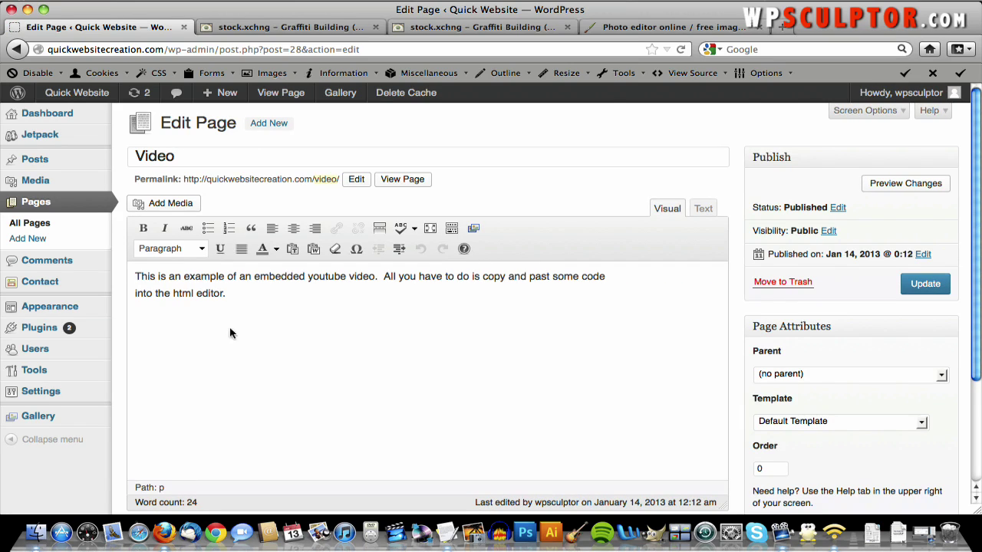
{"action": "key", "text": "Return"}
{"action": "key", "text": "Return"}
{"action": "left_click", "coordinate": [567, 27]}
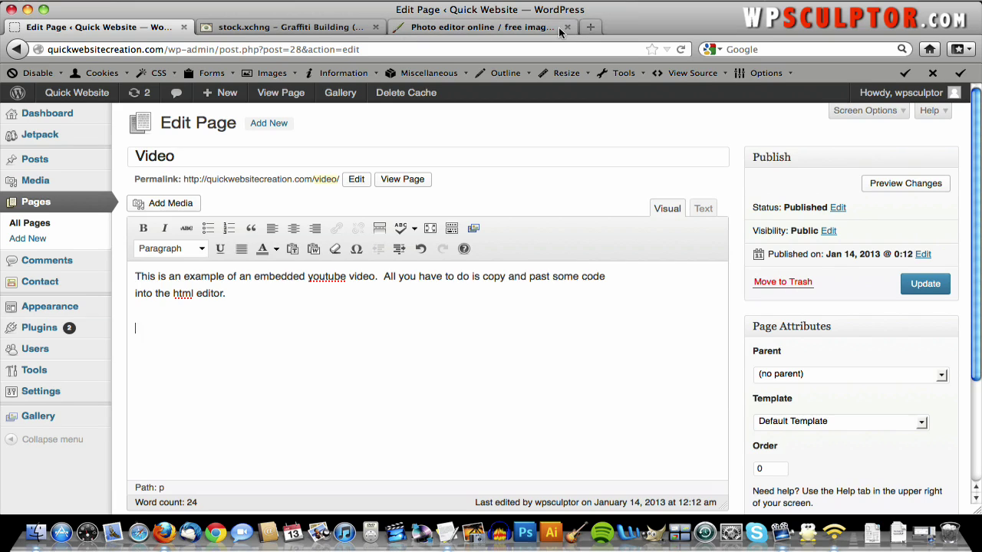
{"action": "left_click", "coordinate": [567, 27]}
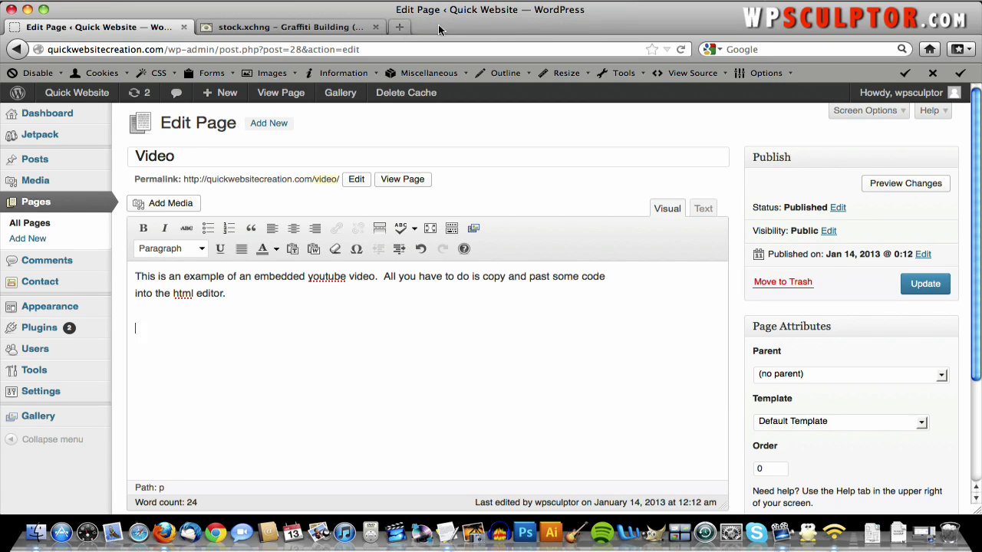
- Close the last stock.xchng tab and search YouTube for 'historic new york city'
{"action": "left_click", "coordinate": [375, 27]}
{"action": "left_click", "coordinate": [207, 27]}
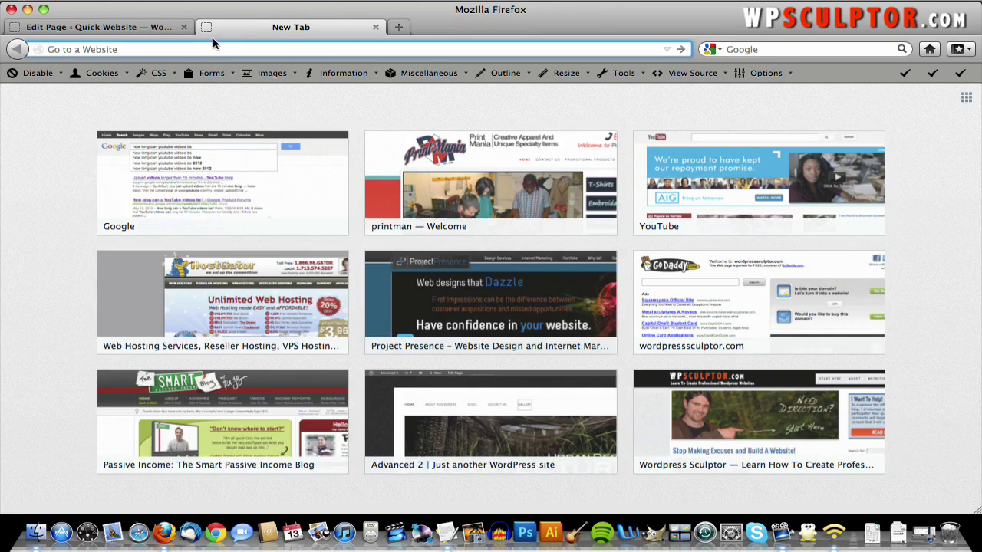
{"action": "type", "text": "youtube.com/"}
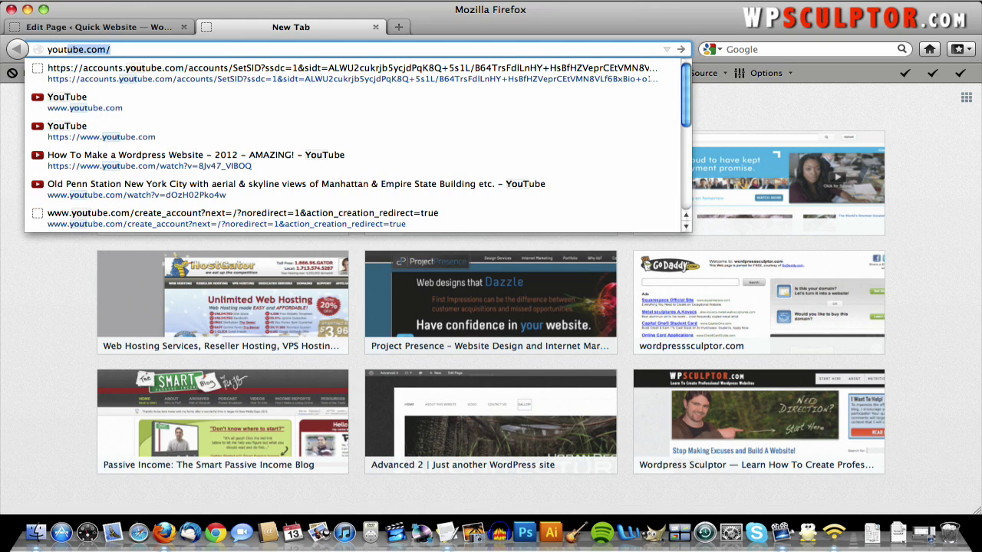
{"action": "key", "text": "Return"}
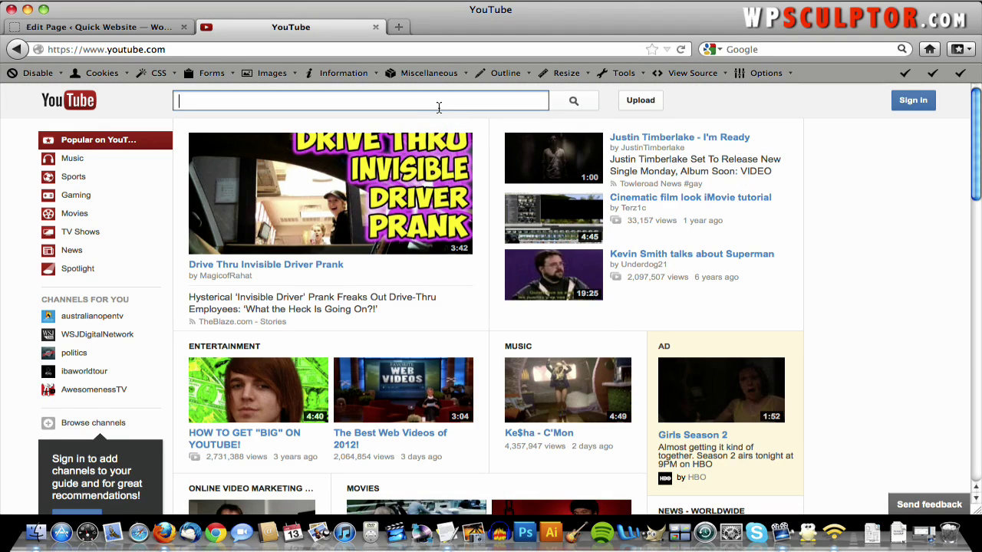
{"action": "type", "text": "historic newy"}
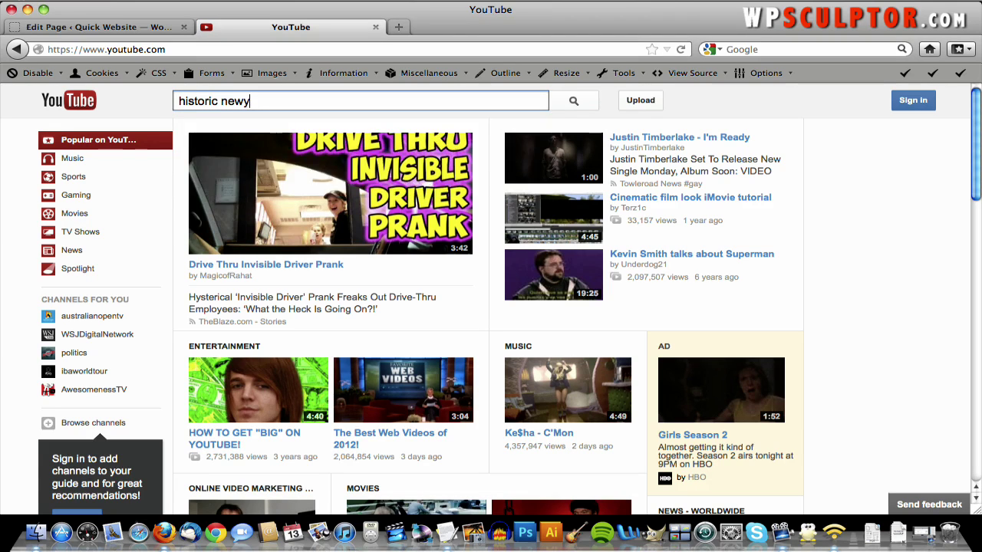
{"action": "key", "text": "BackSpace"}
{"action": "type", "text": "yor"}
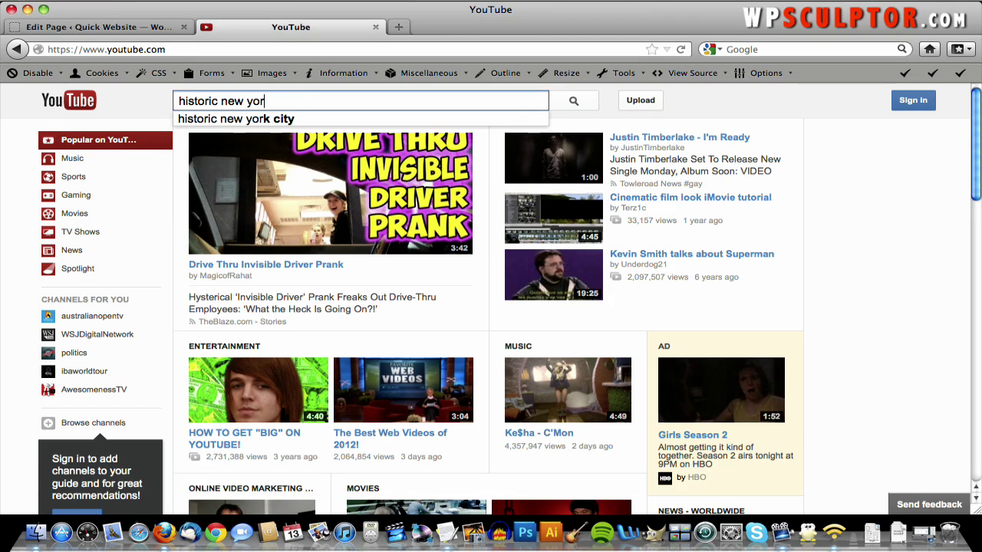
{"action": "type", "text": "k city"}
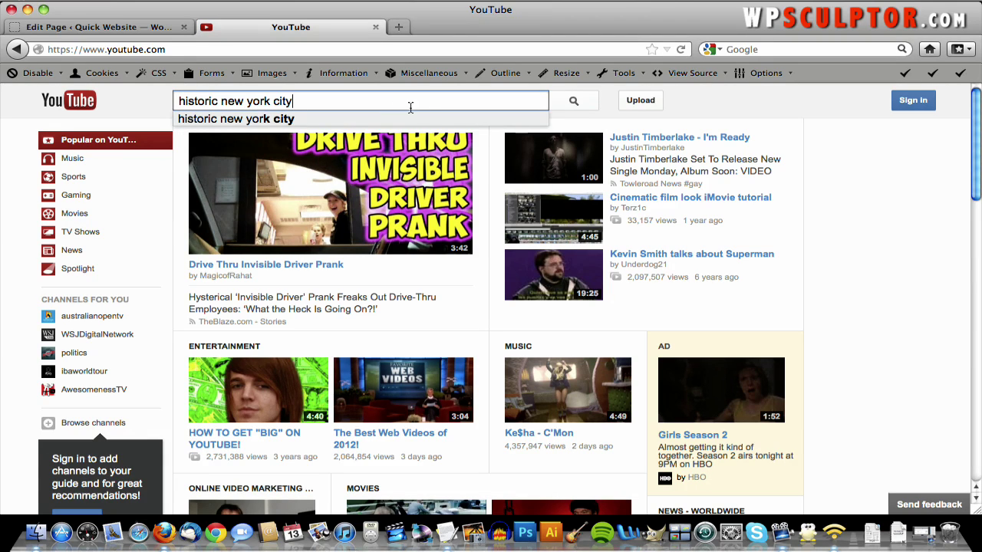
{"action": "left_click", "coordinate": [377, 120]}
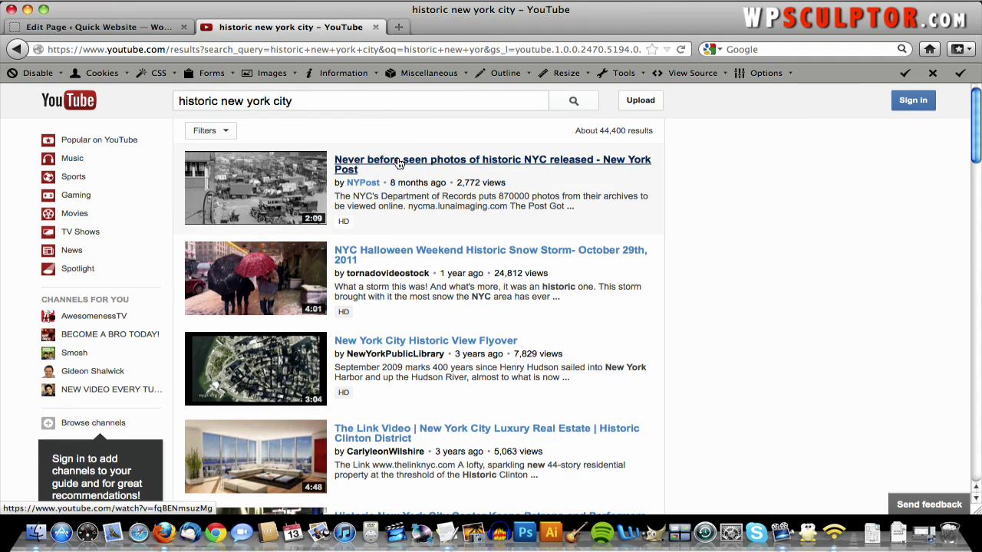
- Open the historic NYC photos video and copy its 560 × 315 iframe embed code
{"action": "left_click", "coordinate": [398, 163]}
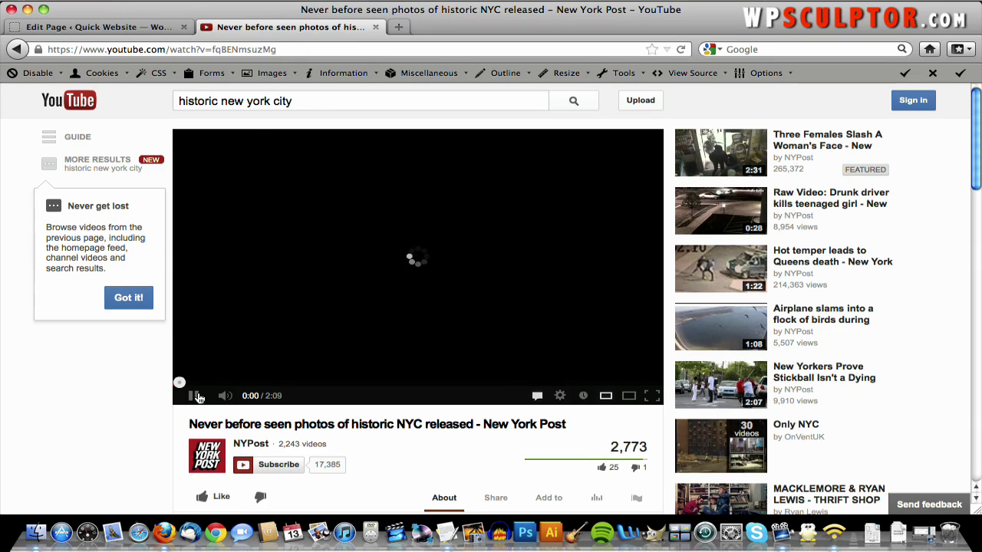
{"action": "left_click", "coordinate": [196, 397]}
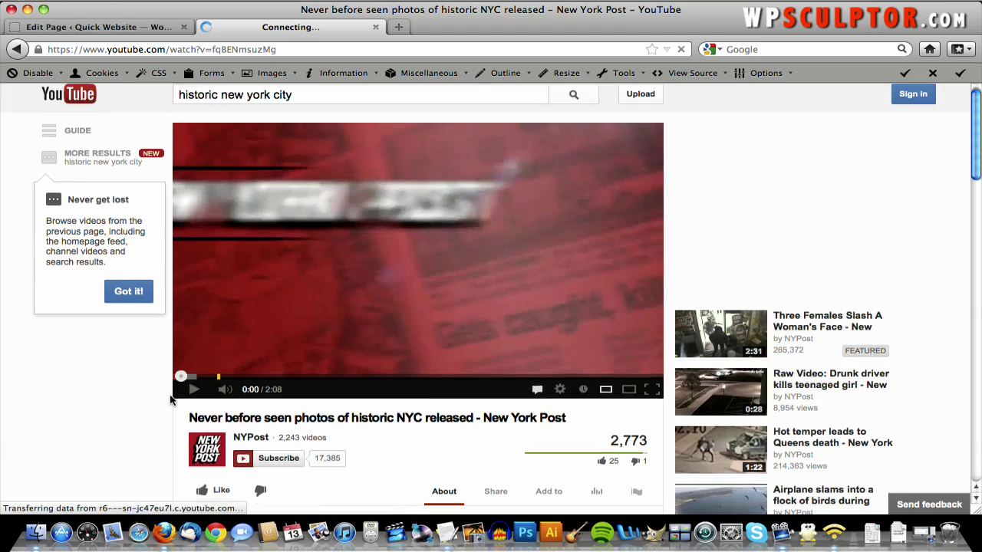
{"action": "scroll", "coordinate": [172, 394], "scroll_direction": "down", "scroll_amount": 3}
{"action": "scroll", "coordinate": [244, 319], "scroll_direction": "down", "scroll_amount": 2}
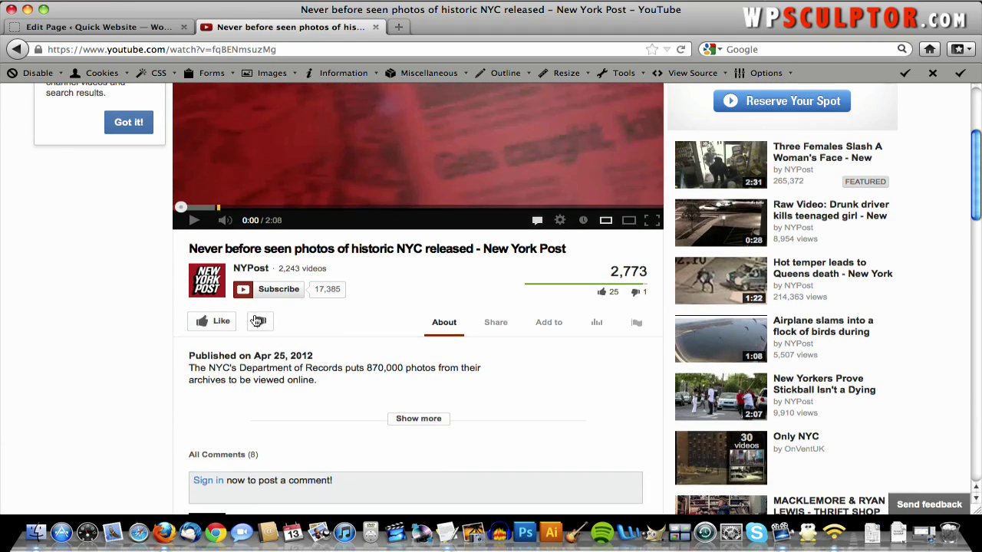
{"action": "left_click", "coordinate": [497, 324]}
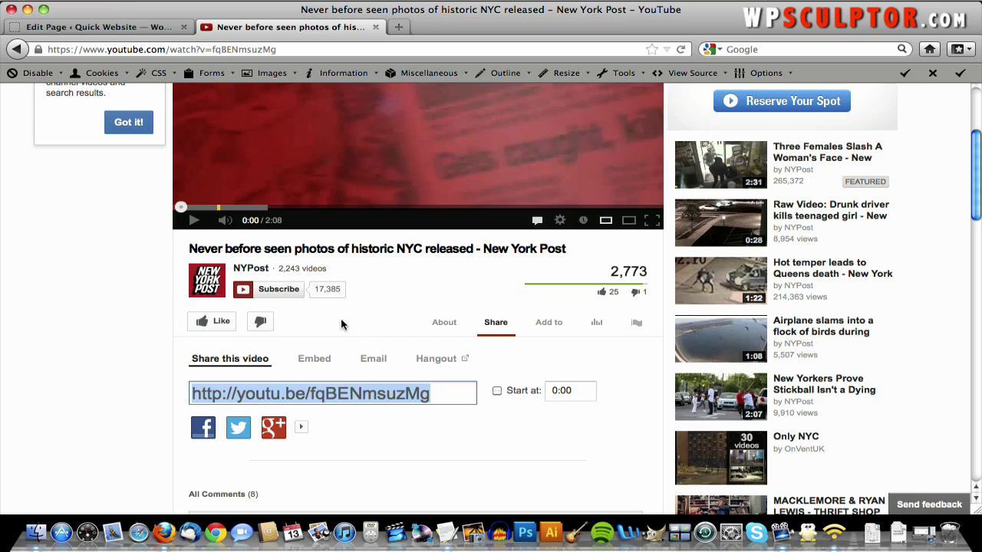
{"action": "left_click", "coordinate": [321, 361]}
{"action": "key", "text": "super+c"}
{"action": "scroll", "coordinate": [338, 360], "scroll_direction": "down", "scroll_amount": 2}
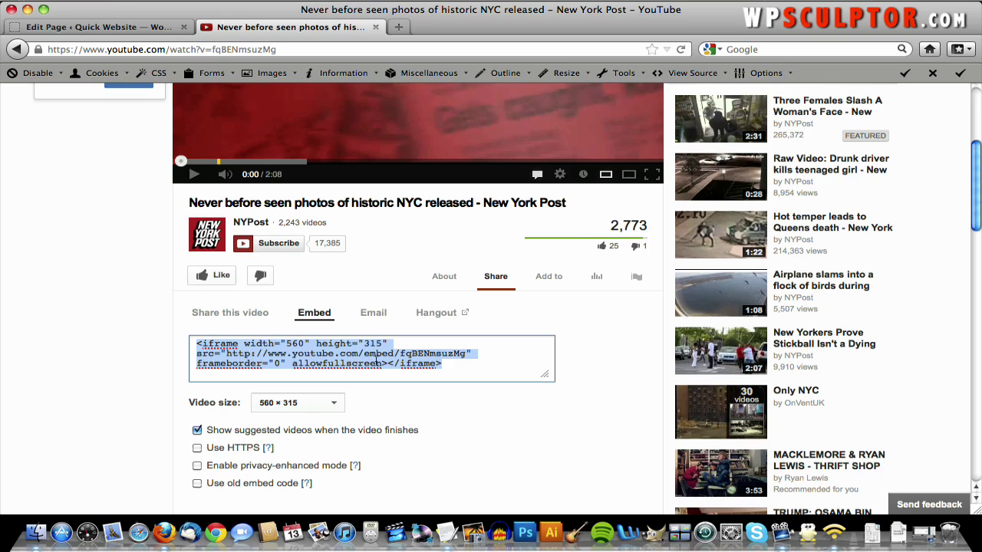
{"action": "right_click", "coordinate": [297, 356]}
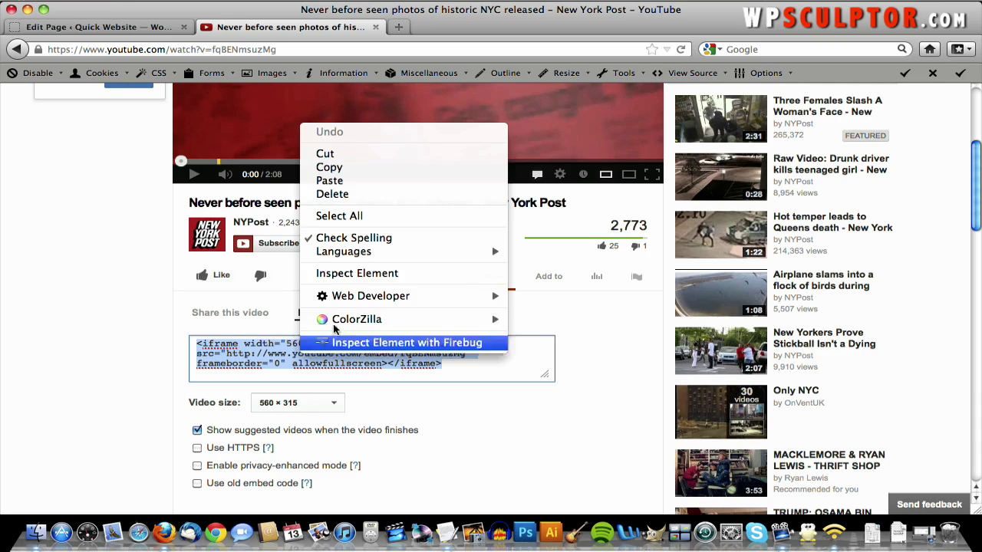
{"action": "left_click", "coordinate": [342, 168]}
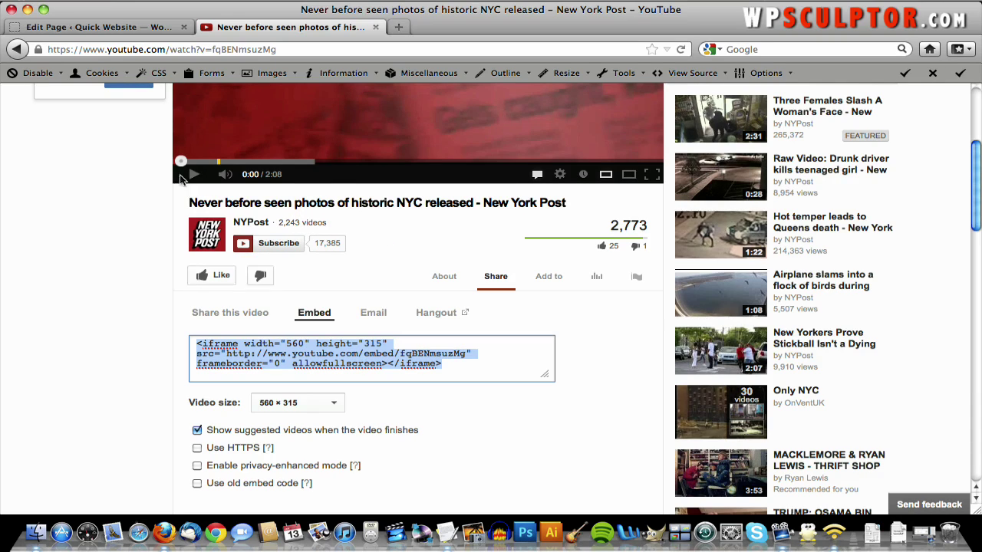
- Paste the YouTube iframe code into the Video page's Text view, update the page, and visit the site
{"action": "left_click", "coordinate": [103, 28]}
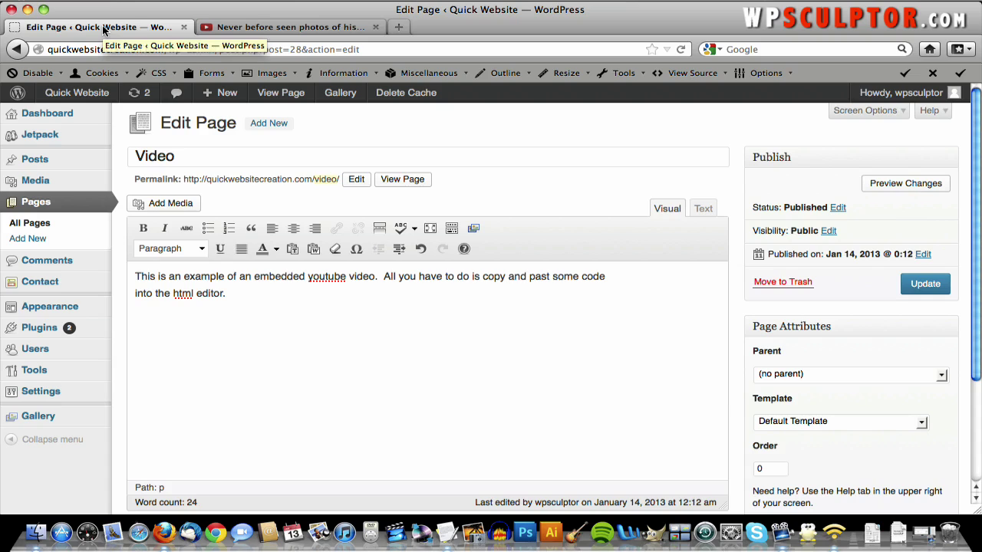
{"action": "left_click", "coordinate": [703, 211]}
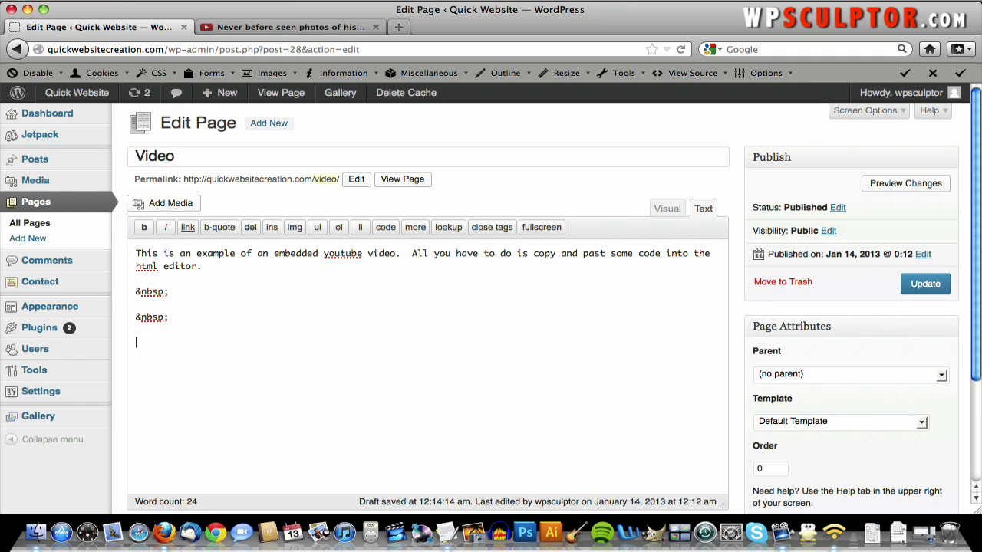
{"action": "right_click", "coordinate": [209, 323]}
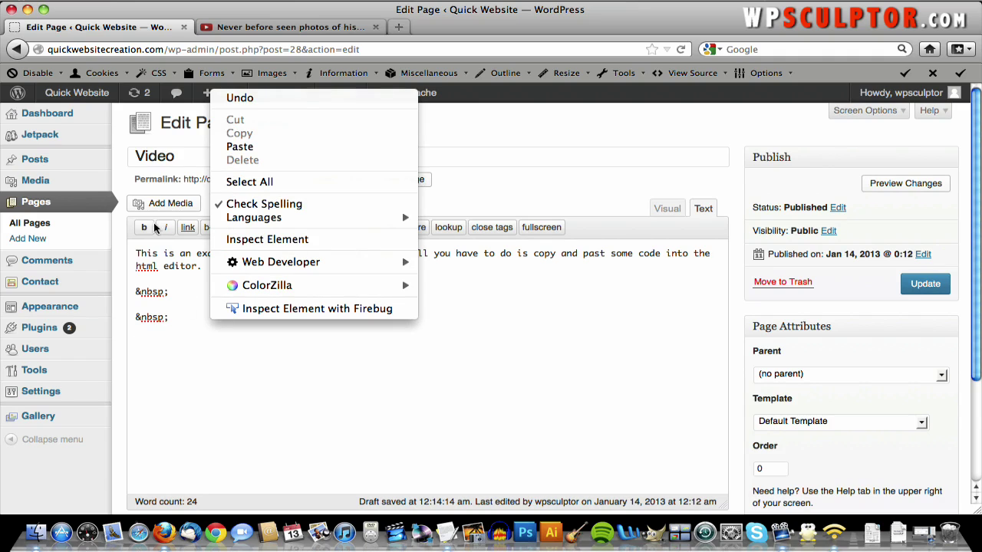
{"action": "left_click", "coordinate": [235, 146]}
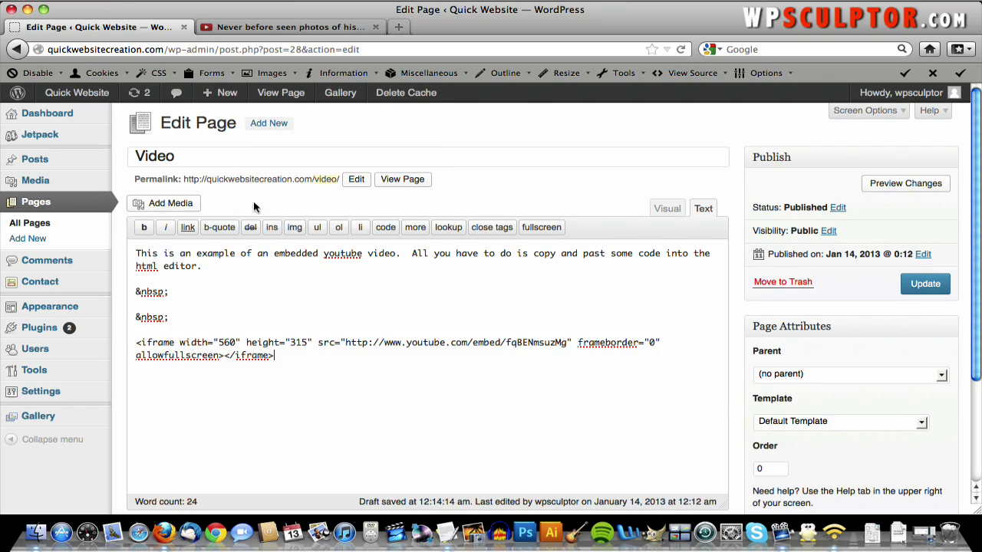
{"action": "left_click", "coordinate": [921, 287]}
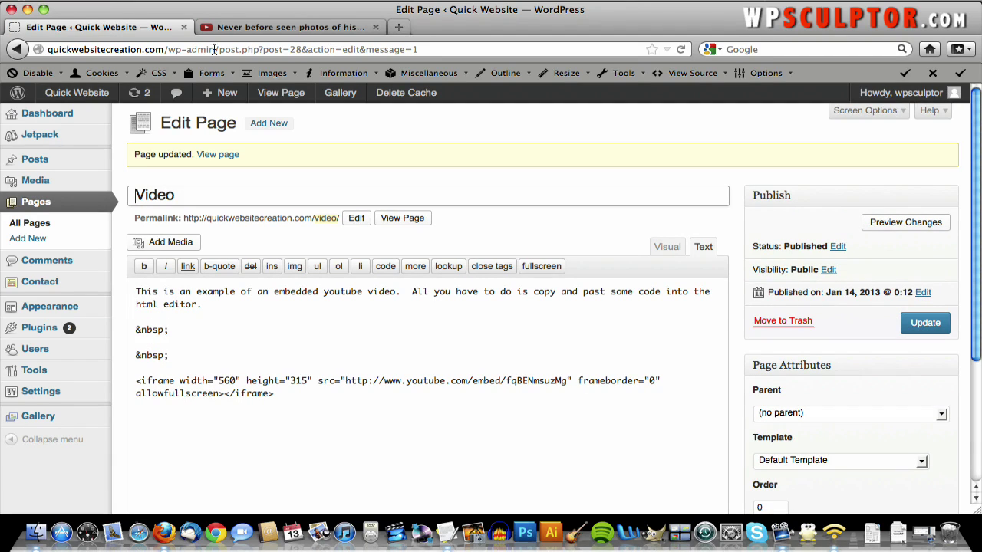
{"action": "left_click", "coordinate": [94, 92]}
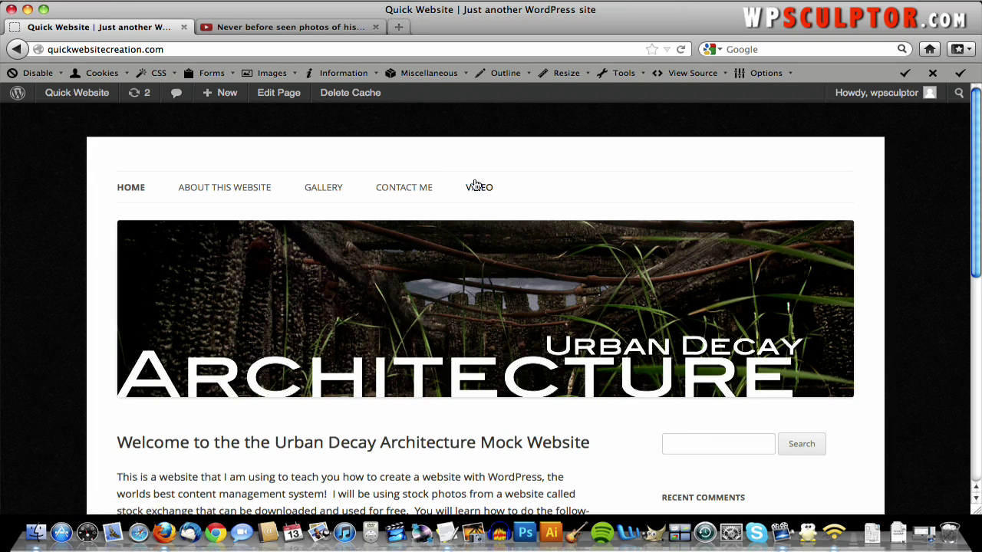
- Open VIDEO from the site navigation and play, then pause, the embedded NYC photos video
{"action": "left_click", "coordinate": [480, 190]}
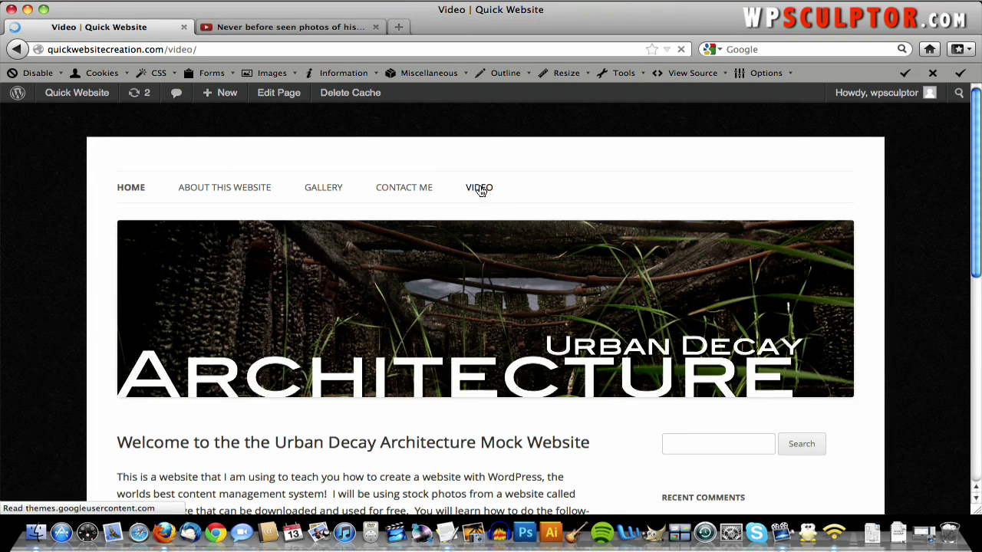
{"action": "scroll", "coordinate": [479, 189], "scroll_direction": "down", "scroll_amount": 5}
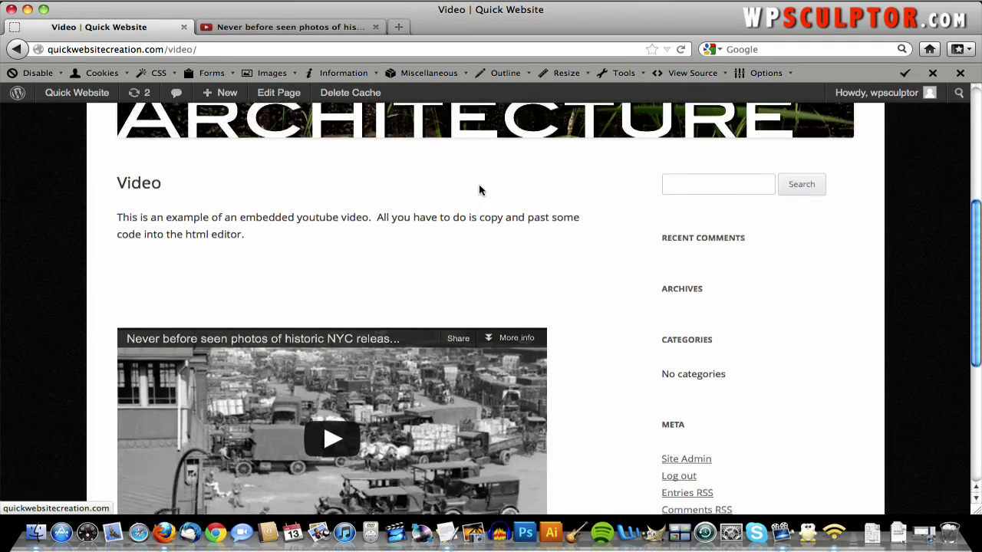
{"action": "scroll", "coordinate": [479, 190], "scroll_direction": "down", "scroll_amount": 5}
{"action": "scroll", "coordinate": [479, 191], "scroll_direction": "up", "scroll_amount": 3}
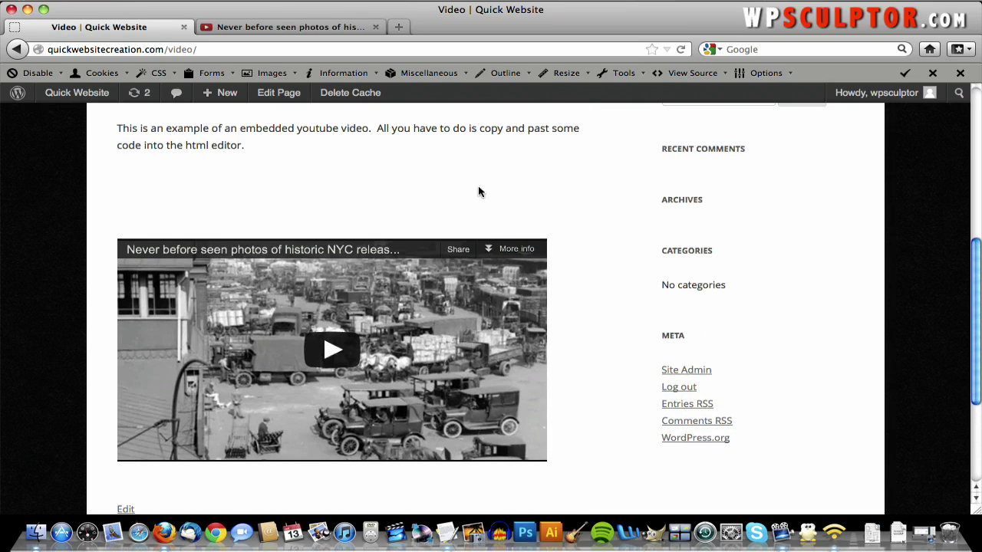
{"action": "left_click", "coordinate": [342, 373]}
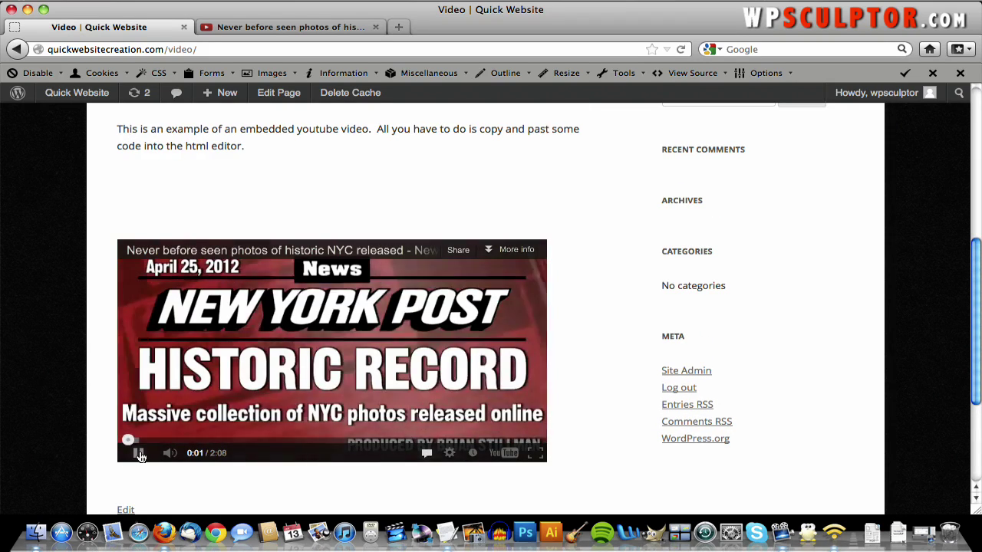
{"action": "left_click", "coordinate": [140, 456]}
{"action": "scroll", "coordinate": [346, 423], "scroll_direction": "up", "scroll_amount": 2}
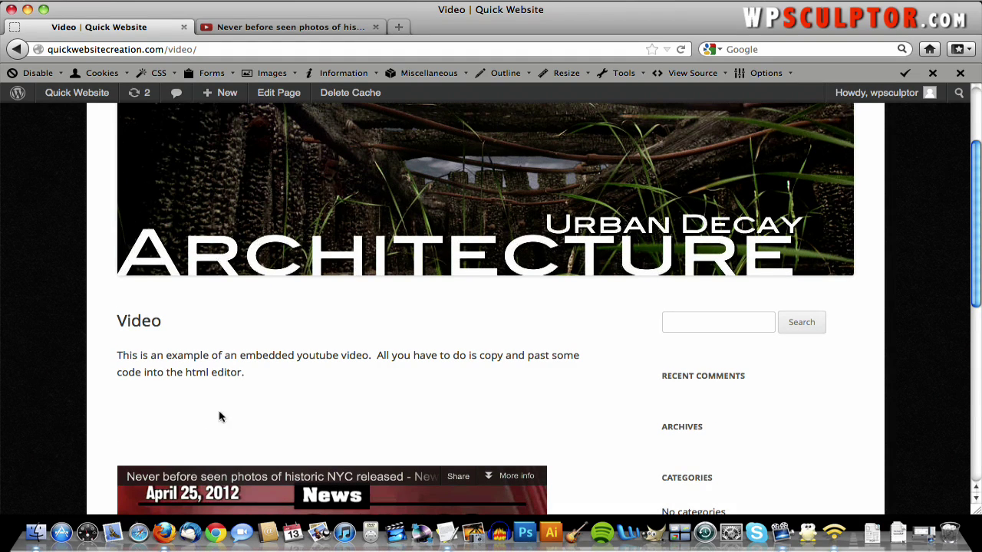
- Open the Video page for editing from the dashboard's list of pages
{"action": "mouse_move", "coordinate": [59, 97]}
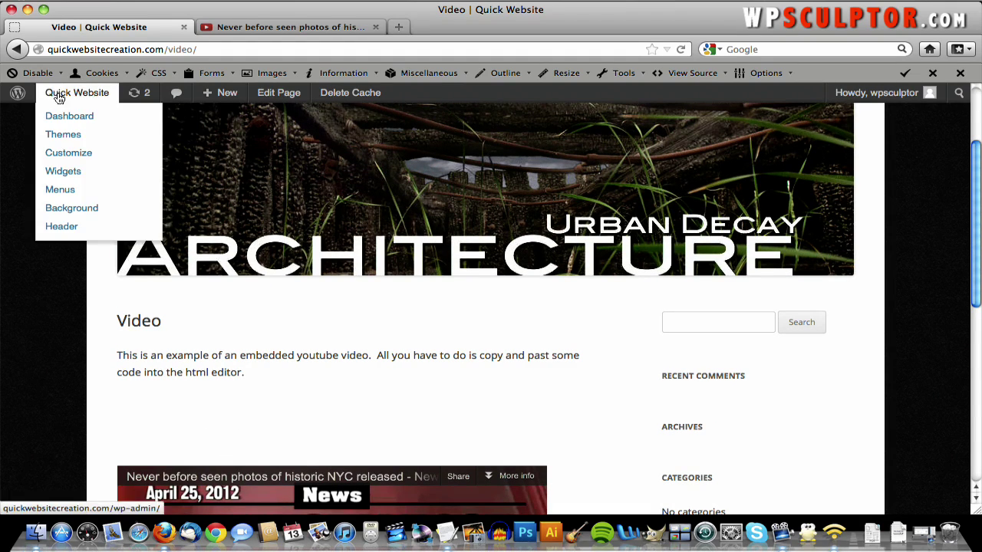
{"action": "left_click", "coordinate": [60, 117]}
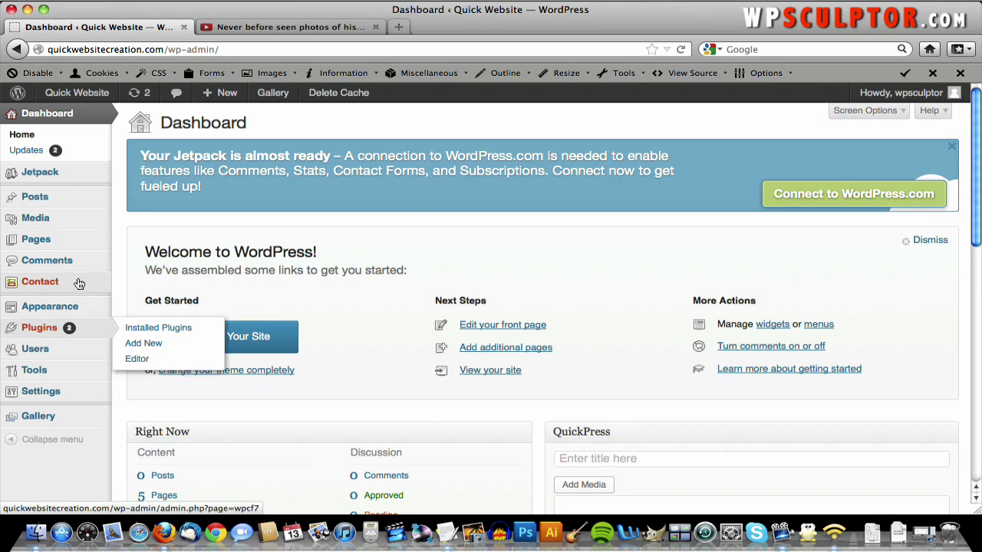
{"action": "mouse_move", "coordinate": [99, 244]}
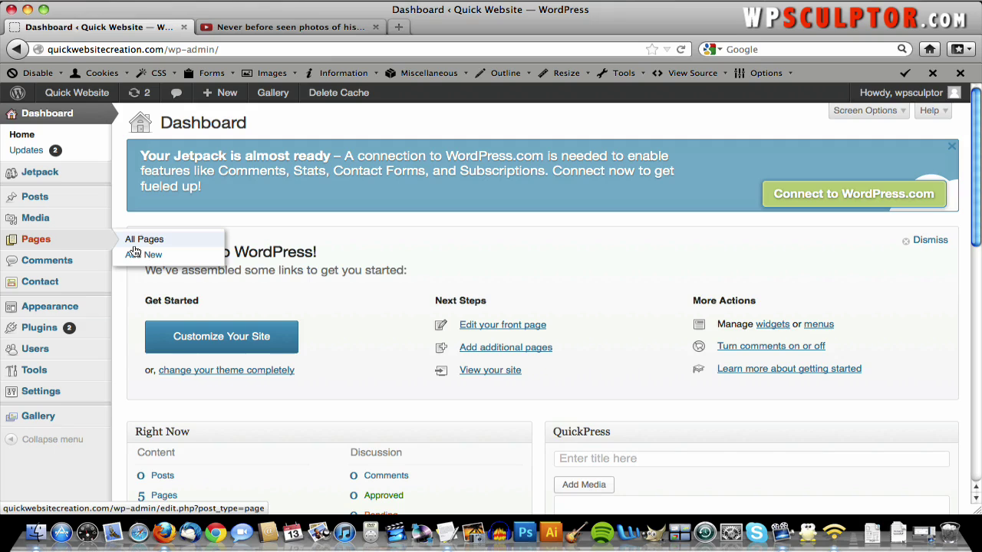
{"action": "left_click", "coordinate": [134, 247]}
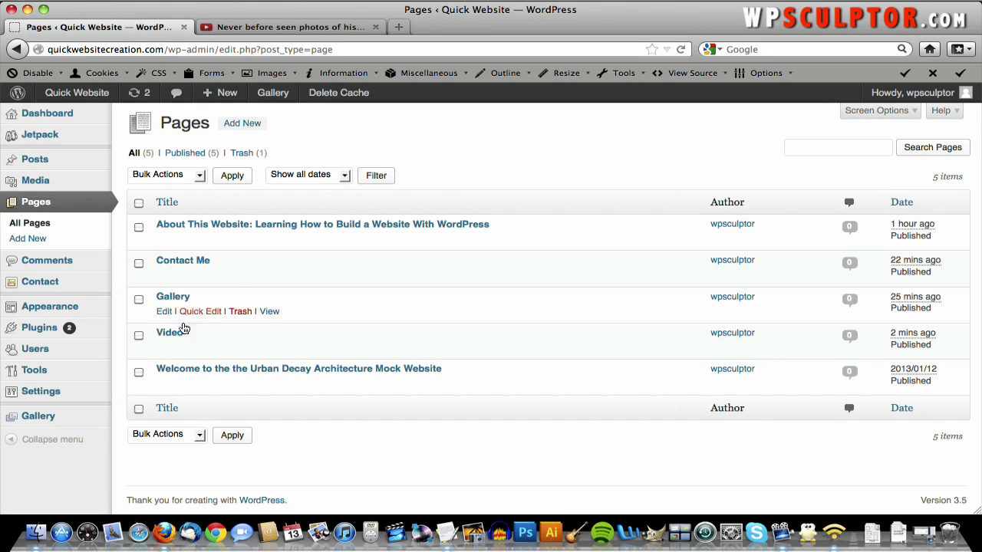
{"action": "left_click", "coordinate": [178, 335]}
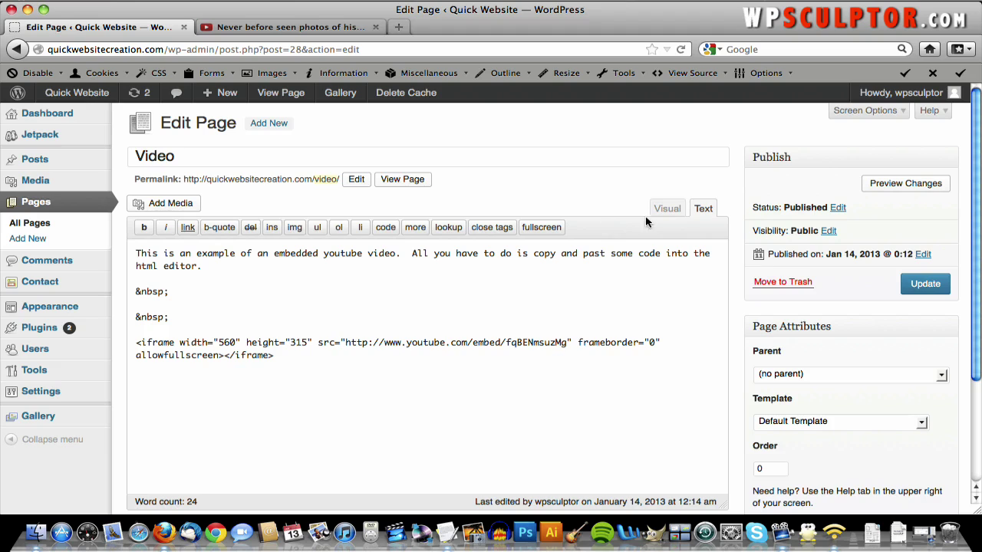
- In the Visual view, delete the empty line above the embedded video and update the page
{"action": "left_click", "coordinate": [665, 209]}
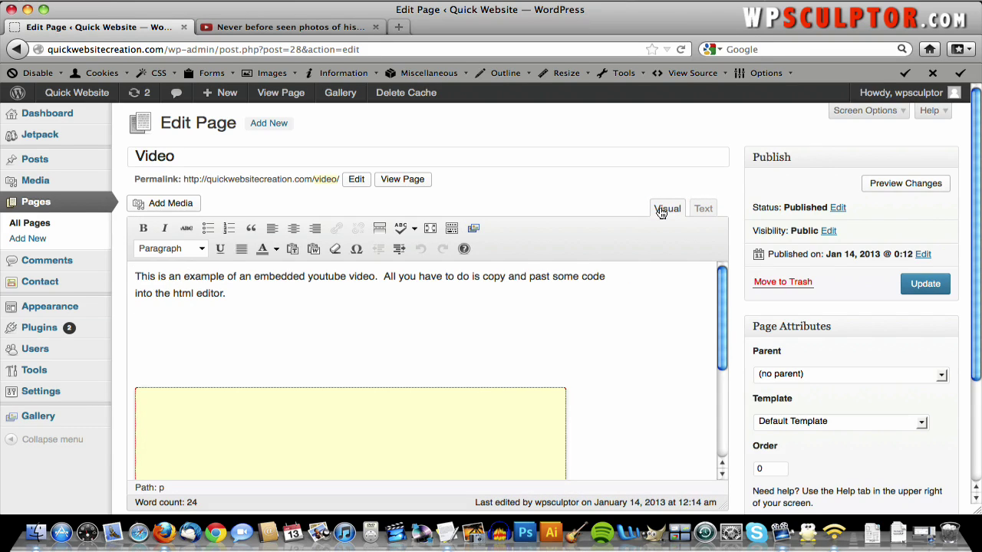
{"action": "scroll", "coordinate": [503, 342], "scroll_direction": "down", "scroll_amount": 2}
{"action": "scroll", "coordinate": [460, 326], "scroll_direction": "up", "scroll_amount": 2}
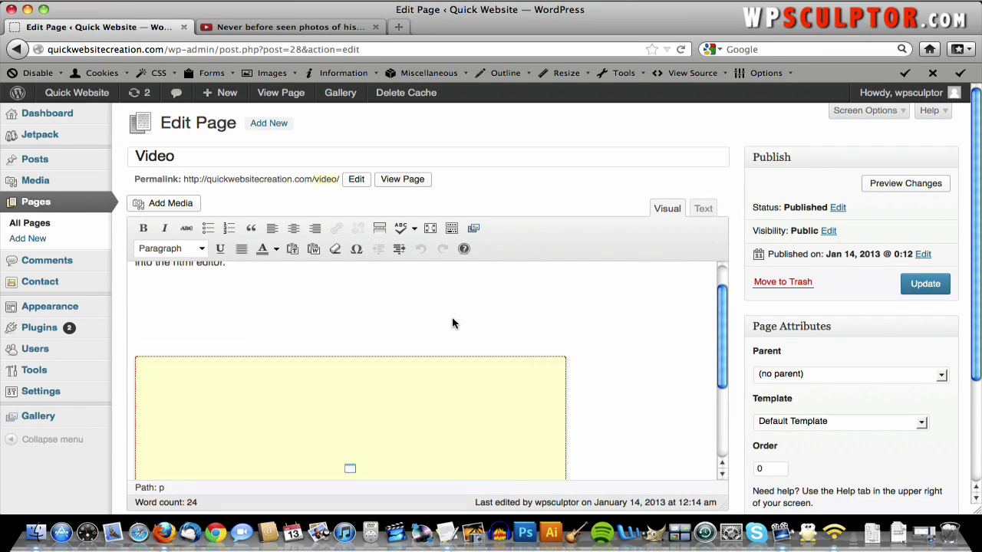
{"action": "left_click", "coordinate": [397, 381]}
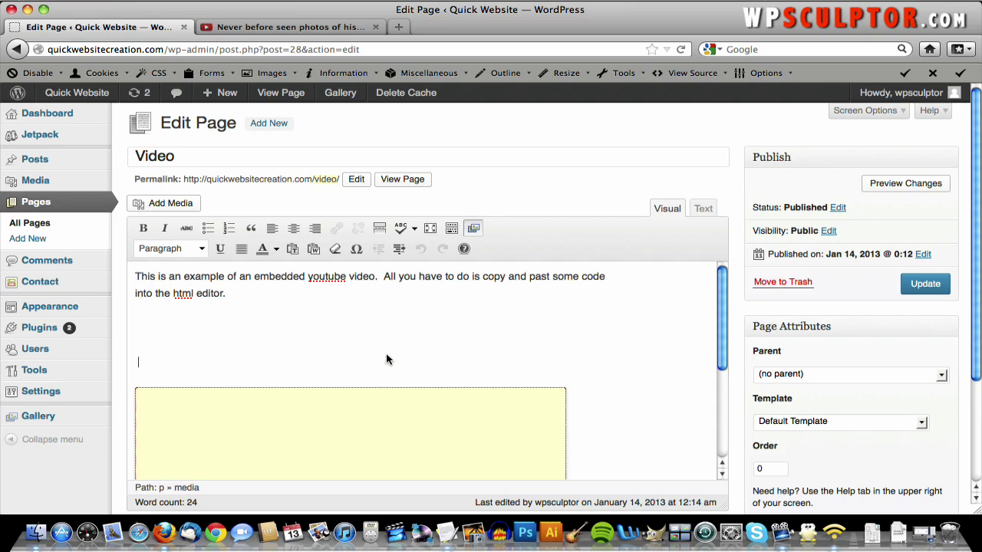
{"action": "left_click", "coordinate": [387, 359]}
{"action": "key", "text": "BackSpace"}
{"action": "key", "text": "BackSpace"}
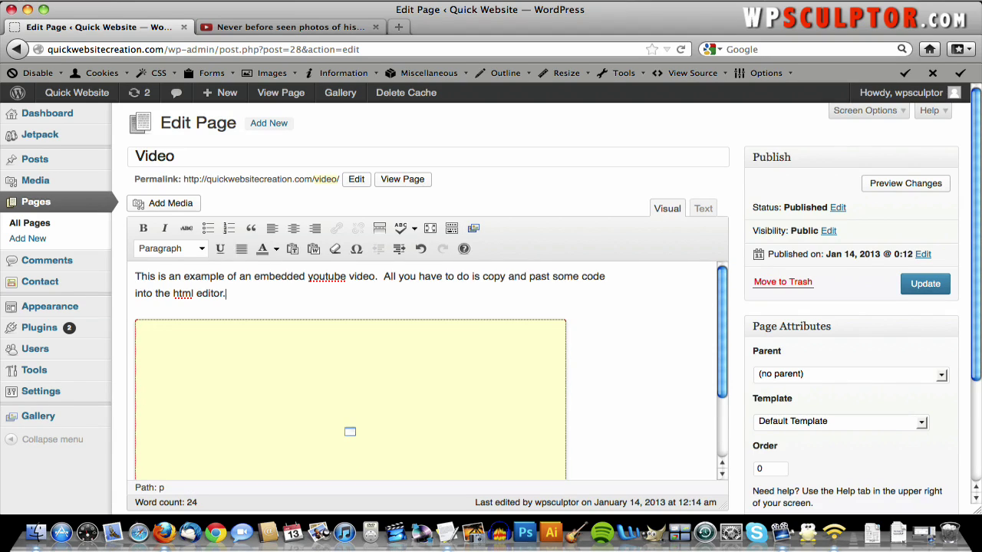
{"action": "left_click", "coordinate": [918, 282]}
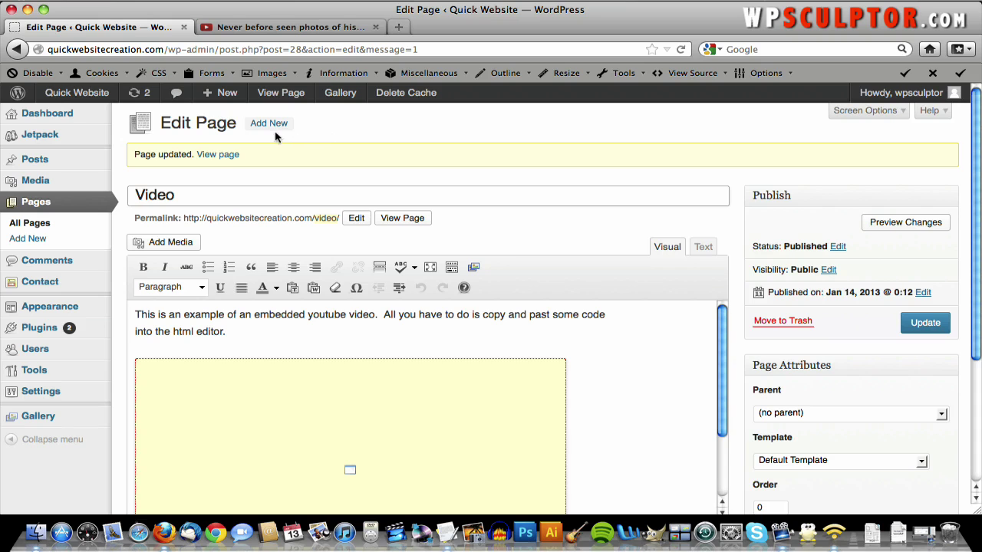
- View the published Video page and scroll through the embedded video
{"action": "left_click", "coordinate": [218, 161]}
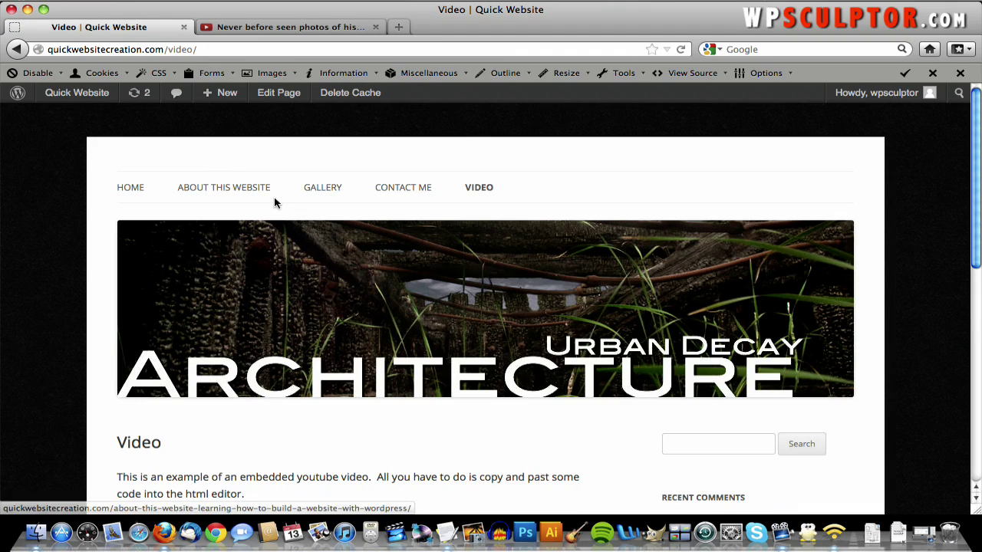
{"action": "scroll", "coordinate": [275, 202], "scroll_direction": "down", "scroll_amount": 8}
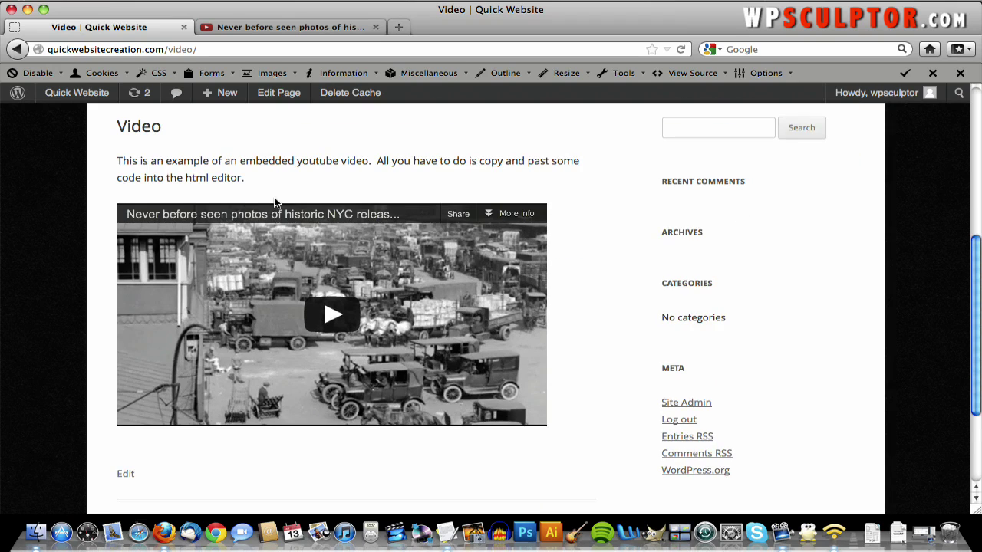
{"action": "scroll", "coordinate": [275, 203], "scroll_direction": "down", "scroll_amount": 2}
{"action": "scroll", "coordinate": [276, 203], "scroll_direction": "up", "scroll_amount": 7}
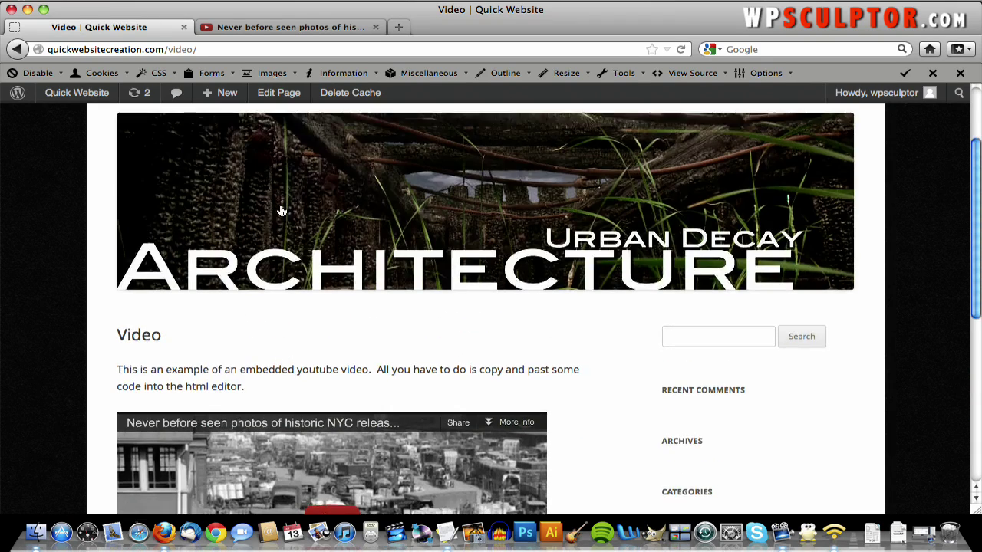
{"action": "scroll", "coordinate": [281, 211], "scroll_direction": "up", "scroll_amount": 3}
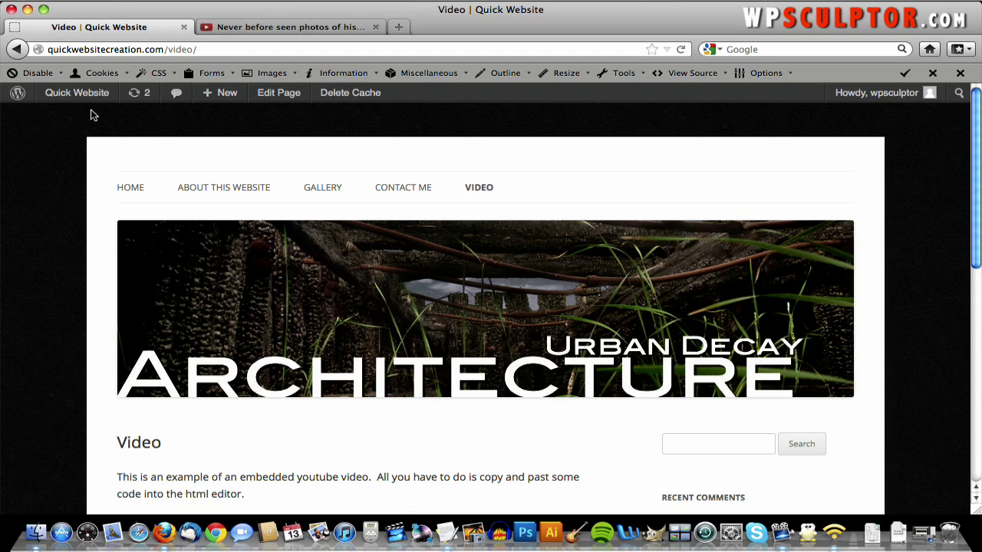
- Reorder the menu to Home, About This Website, Video, Contact Me, Gallery, save it, and visit the site
{"action": "mouse_move", "coordinate": [73, 98]}
{"action": "left_click", "coordinate": [69, 117]}
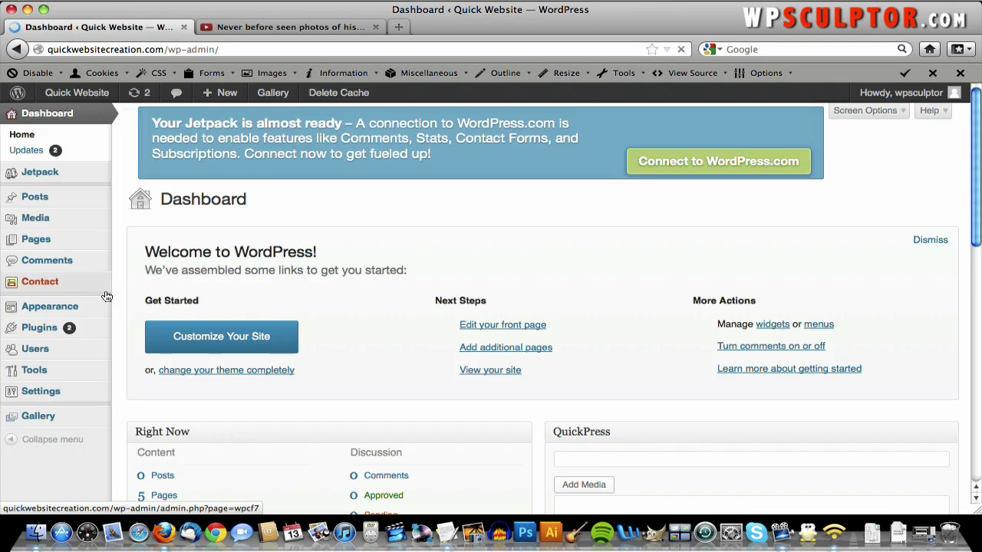
{"action": "mouse_move", "coordinate": [77, 311]}
{"action": "left_click", "coordinate": [150, 341]}
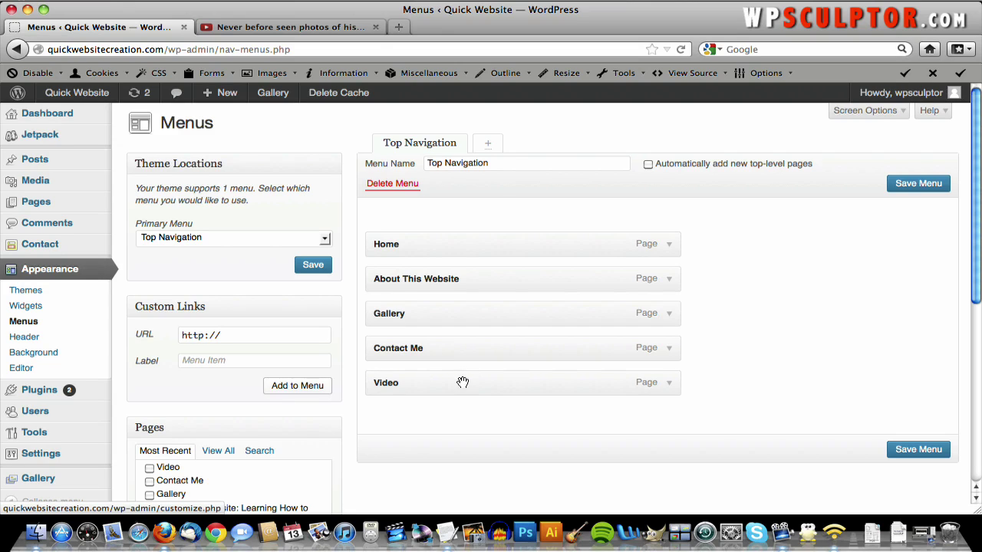
{"action": "left_click_drag", "start_coordinate": [463, 382], "coordinate": [453, 310]}
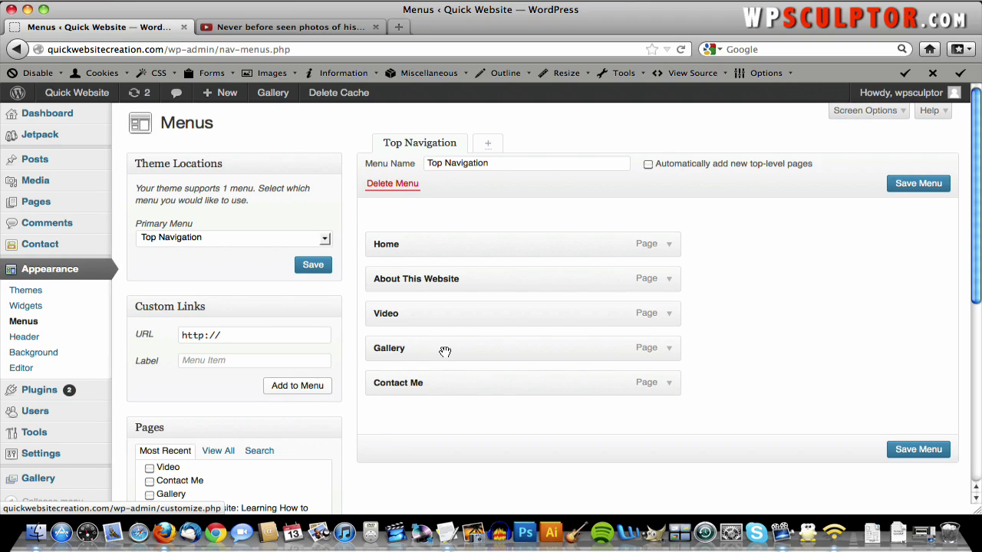
{"action": "left_click_drag", "start_coordinate": [443, 357], "coordinate": [444, 391]}
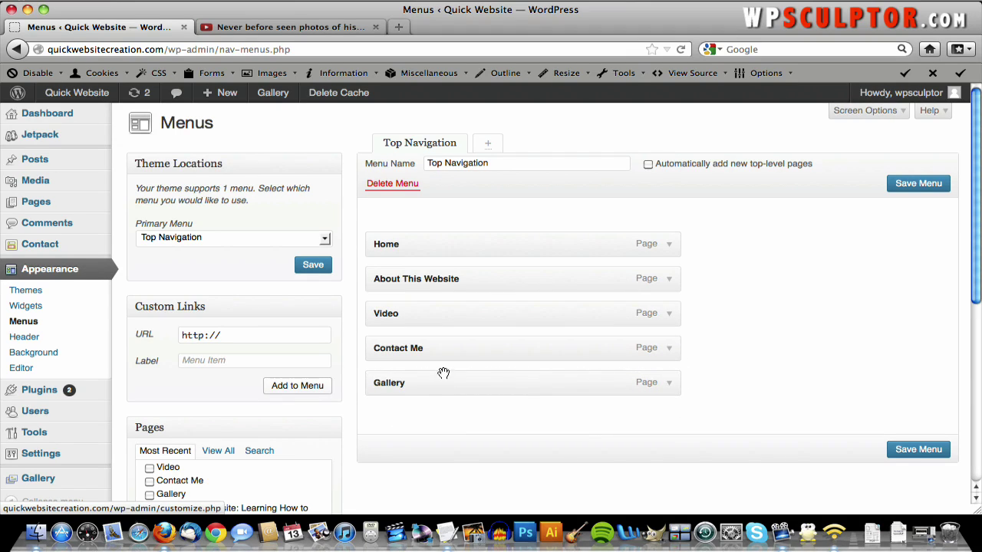
{"action": "left_click", "coordinate": [914, 452]}
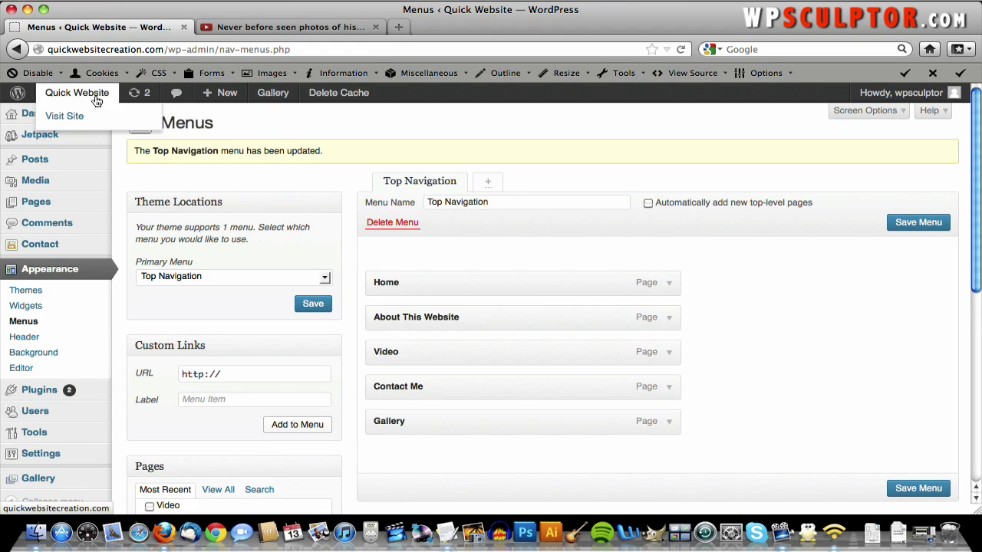
{"action": "left_click", "coordinate": [97, 98]}
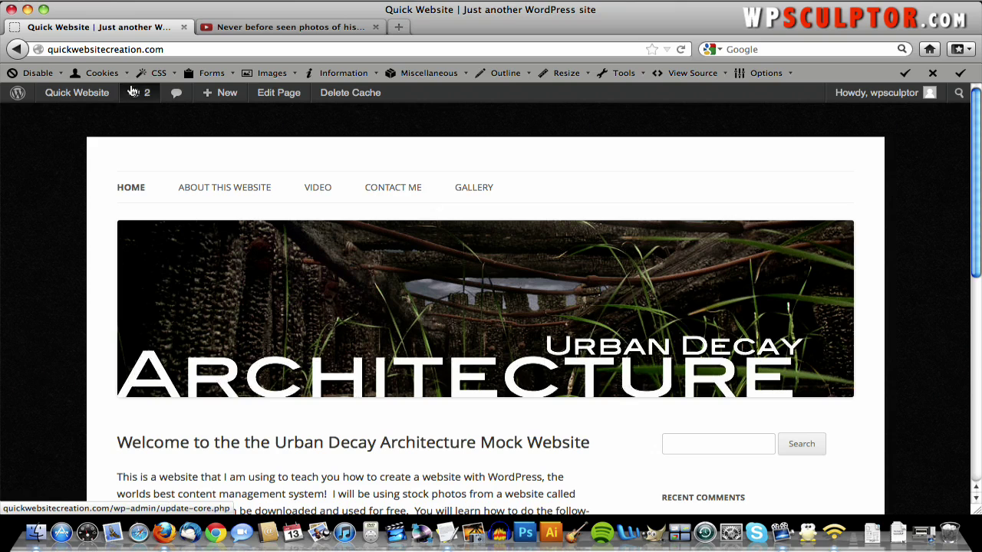
- Nest Video under About This Website, save, check the live dropdown, then drag Video back to top level
{"action": "left_click", "coordinate": [17, 48]}
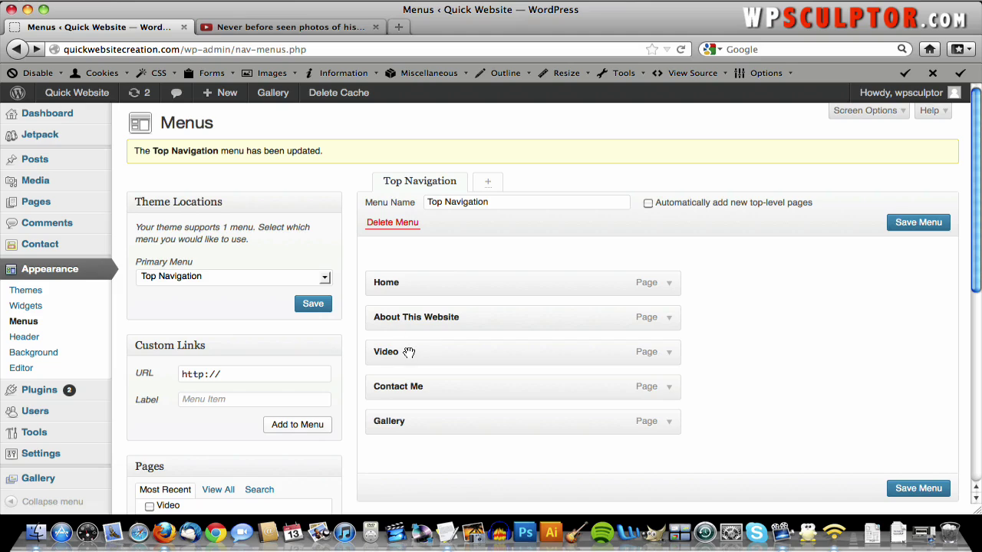
{"action": "left_click_drag", "start_coordinate": [409, 352], "coordinate": [443, 352]}
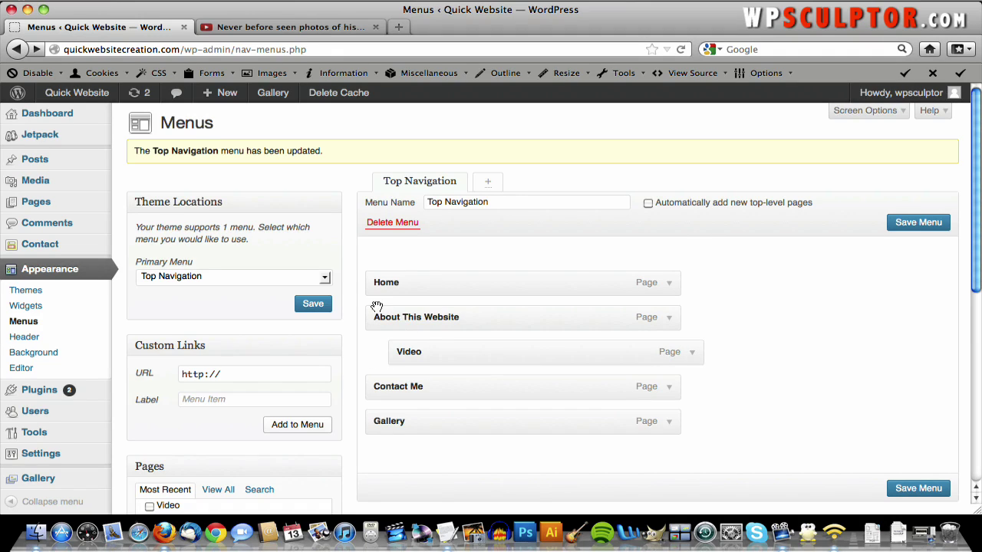
{"action": "left_click", "coordinate": [914, 488]}
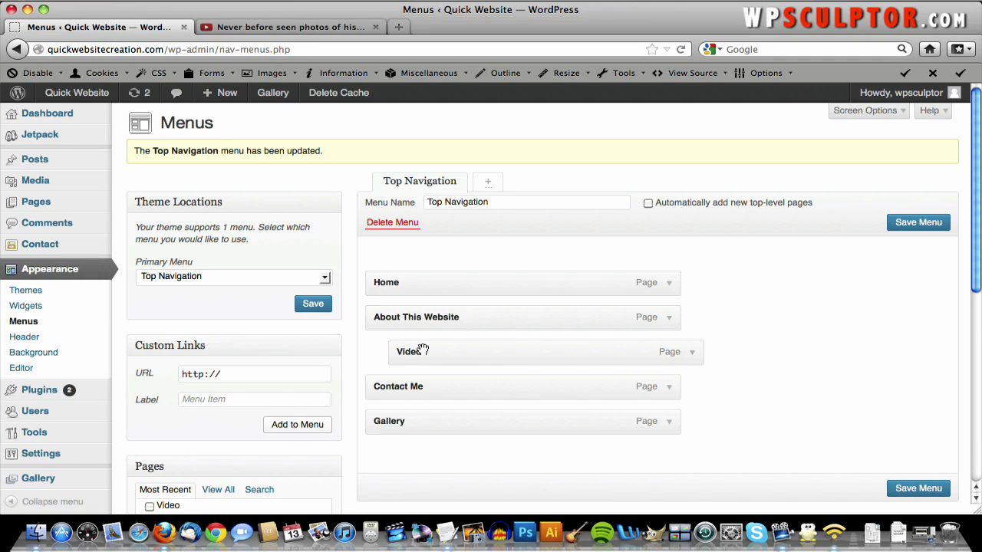
{"action": "left_click", "coordinate": [91, 93]}
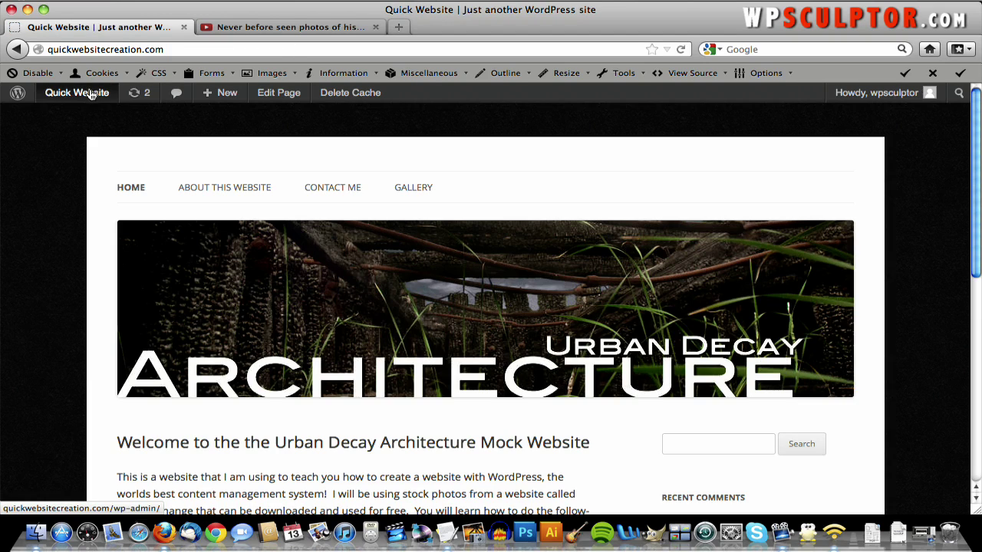
{"action": "mouse_move", "coordinate": [213, 191]}
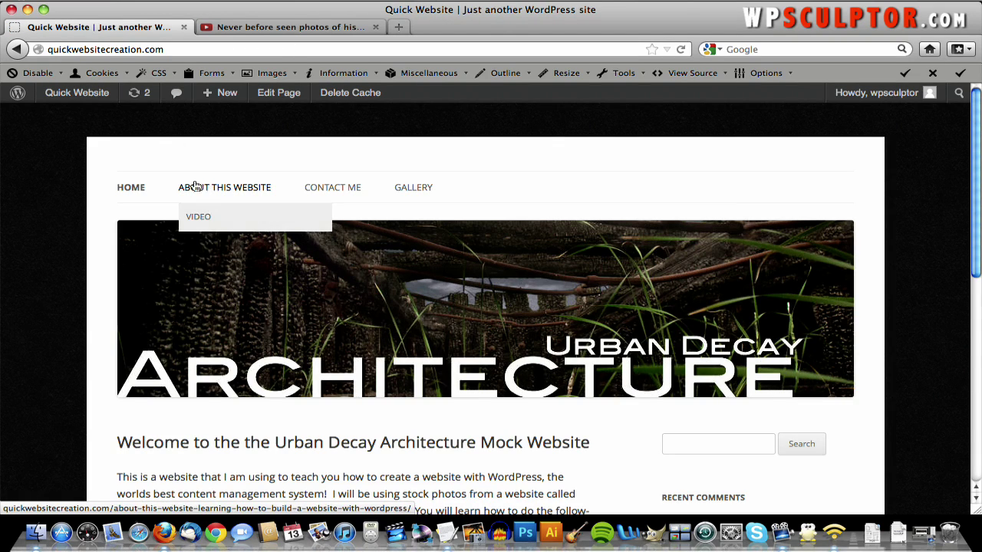
{"action": "left_click", "coordinate": [16, 53]}
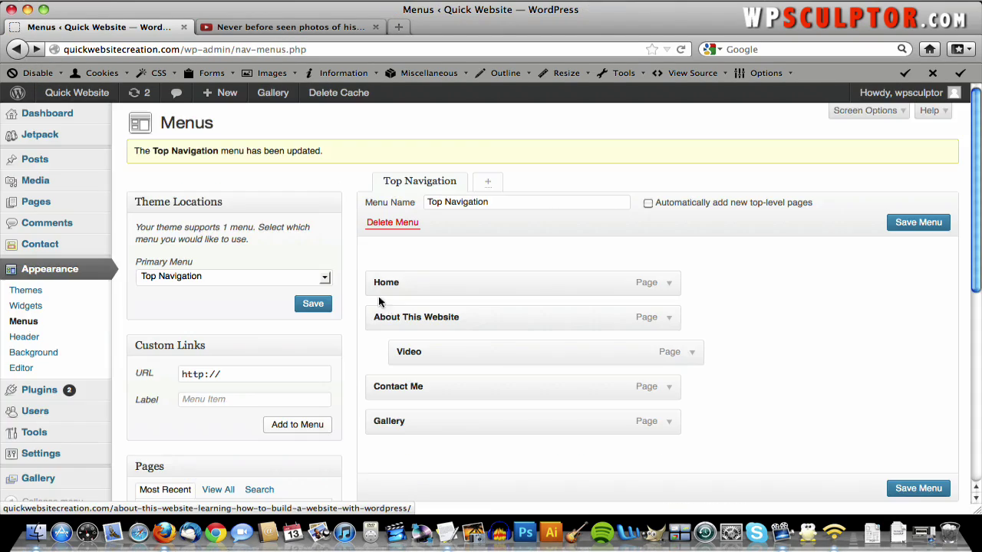
{"action": "left_click_drag", "start_coordinate": [484, 350], "coordinate": [460, 349]}
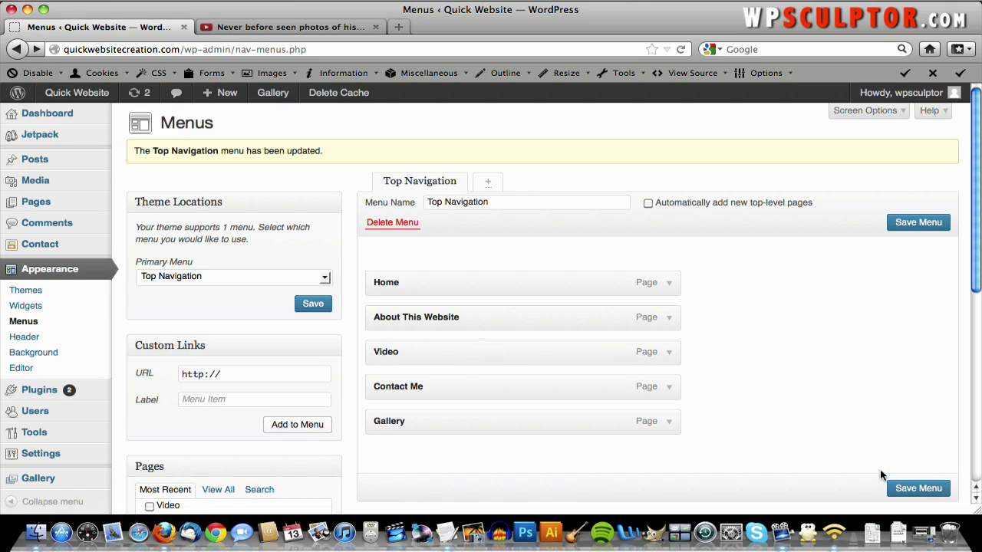
- Save the flat menu Home, About This Website, Video, Contact Me, Gallery, choosing Stay on Page first
{"action": "left_click", "coordinate": [919, 488]}
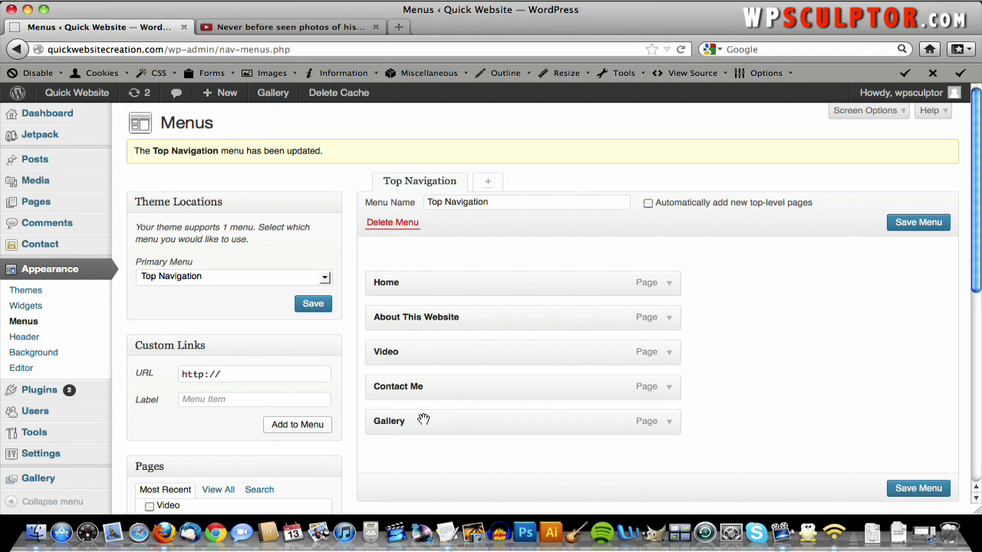
{"action": "mouse_move", "coordinate": [424, 420]}
{"action": "left_mouse_down"}
{"action": "mouse_move", "coordinate": [422, 383]}
{"action": "mouse_move", "coordinate": [415, 421]}
{"action": "left_mouse_up"}
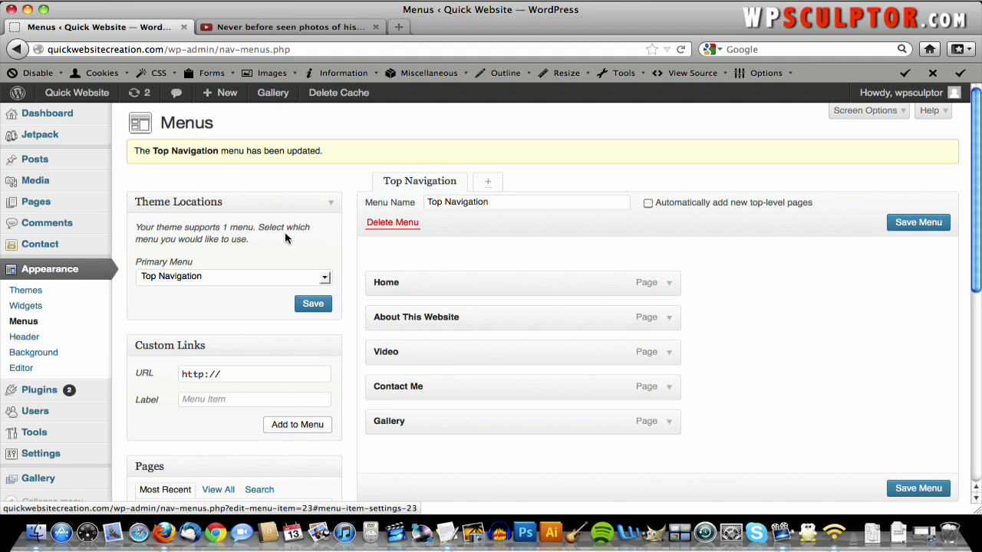
{"action": "left_click", "coordinate": [76, 94]}
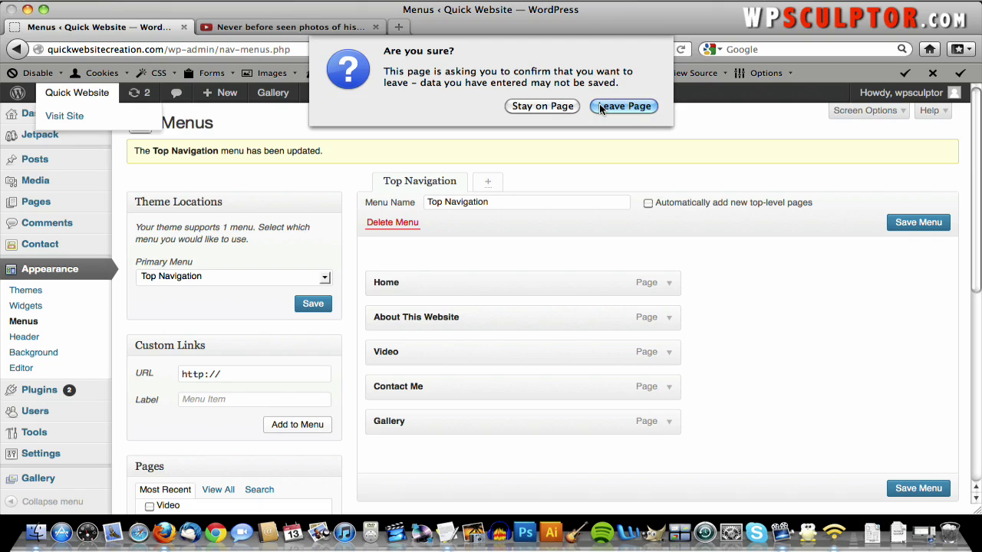
{"action": "left_click", "coordinate": [566, 107]}
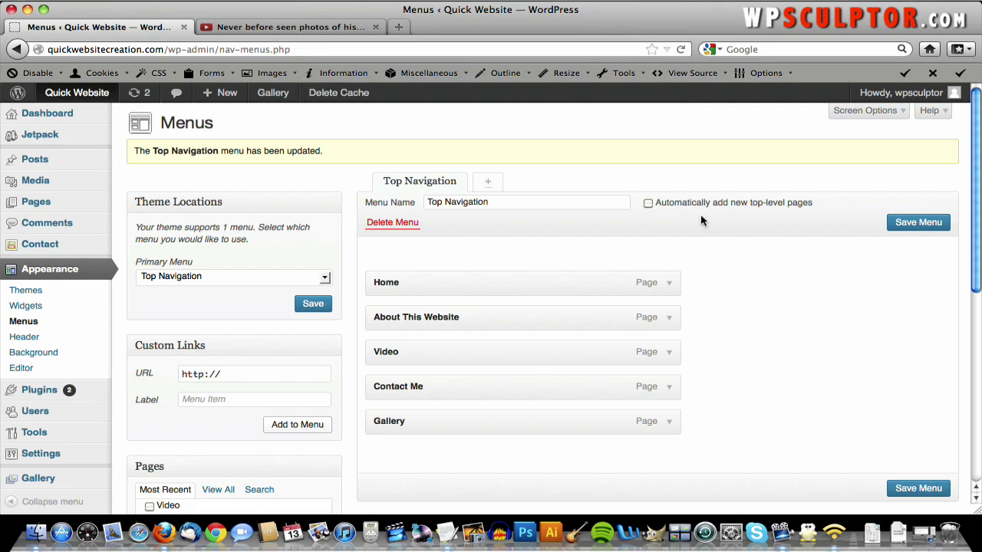
{"action": "left_click", "coordinate": [914, 491]}
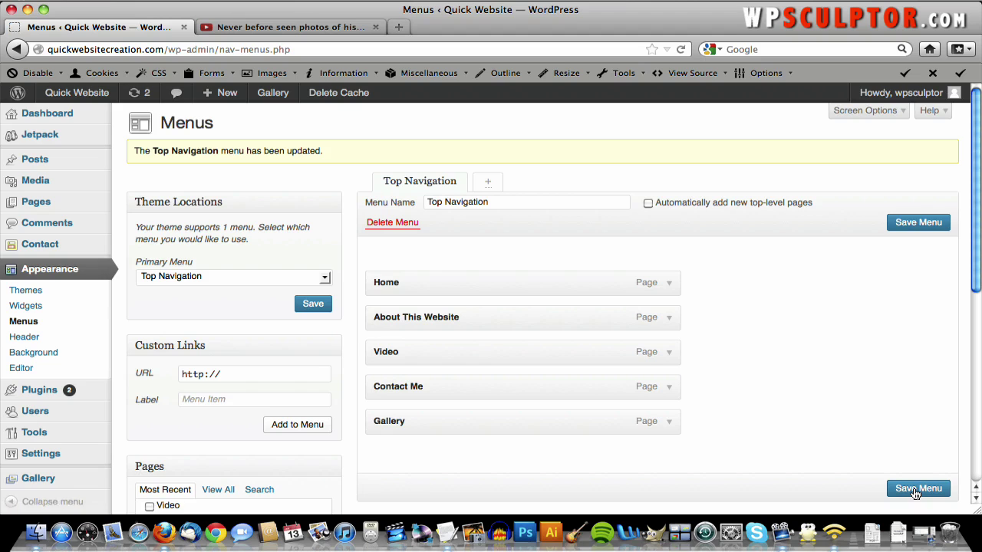
{"action": "left_click", "coordinate": [86, 94]}
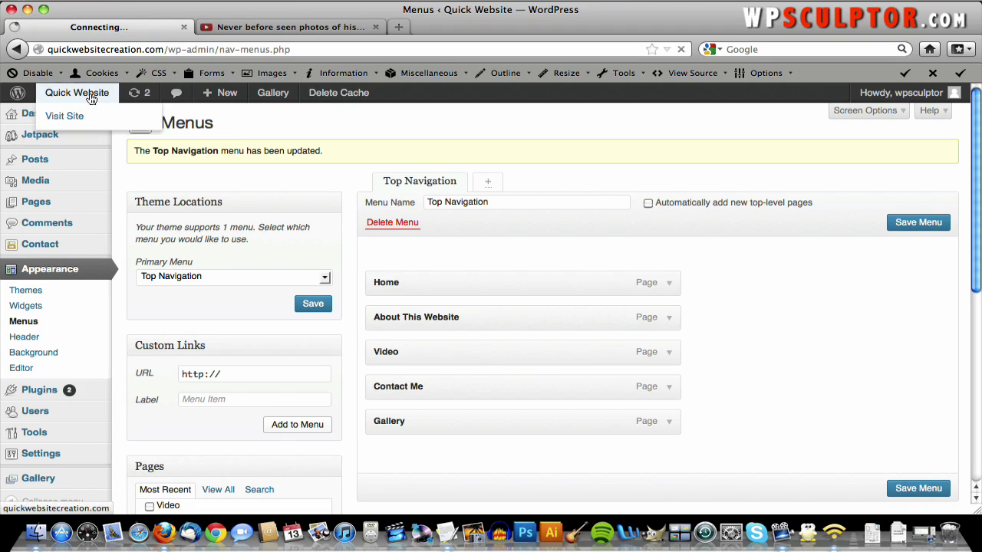
{"action": "scroll", "coordinate": [629, 225], "scroll_direction": "down", "scroll_amount": 3}
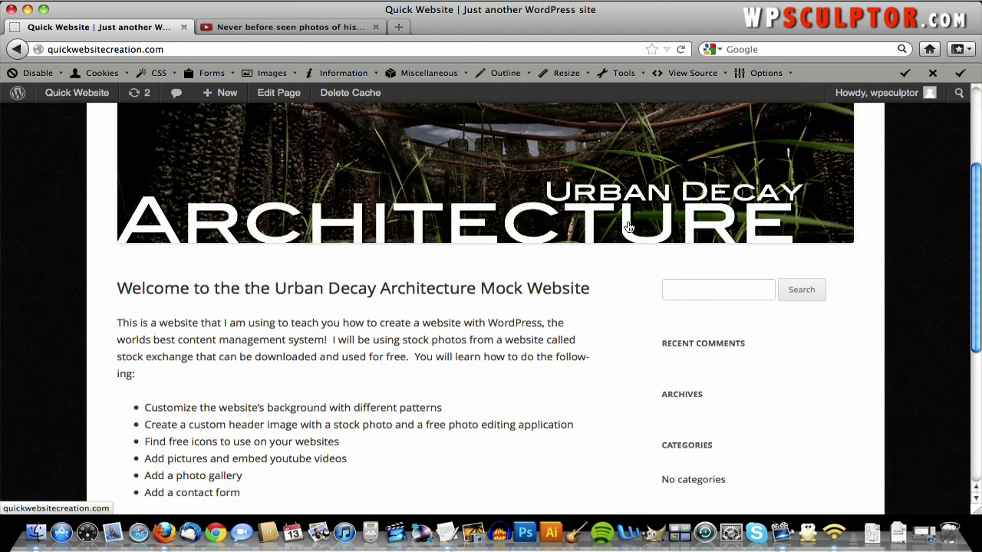
{"action": "scroll", "coordinate": [715, 376], "scroll_direction": "down", "scroll_amount": 5}
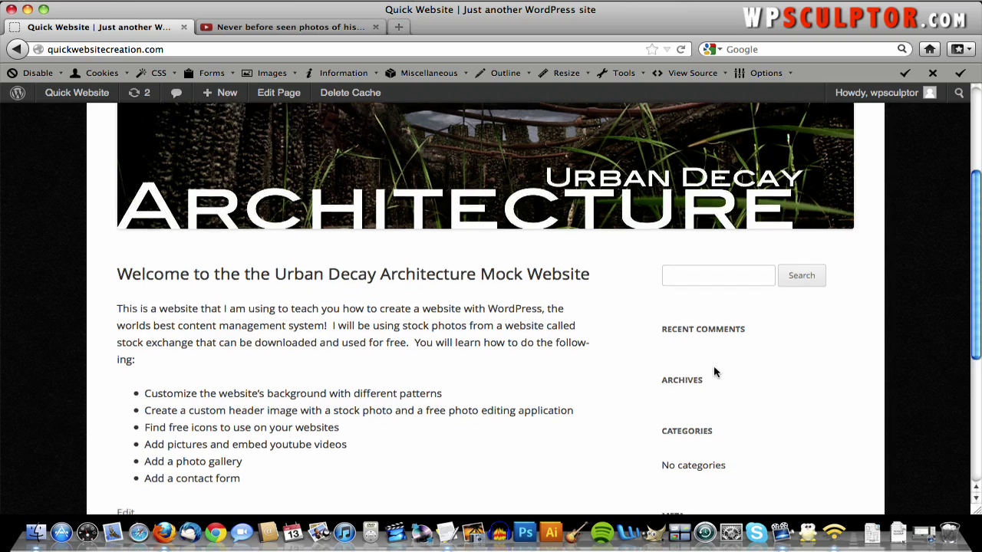
{"action": "scroll", "coordinate": [694, 343], "scroll_direction": "up", "scroll_amount": 3}
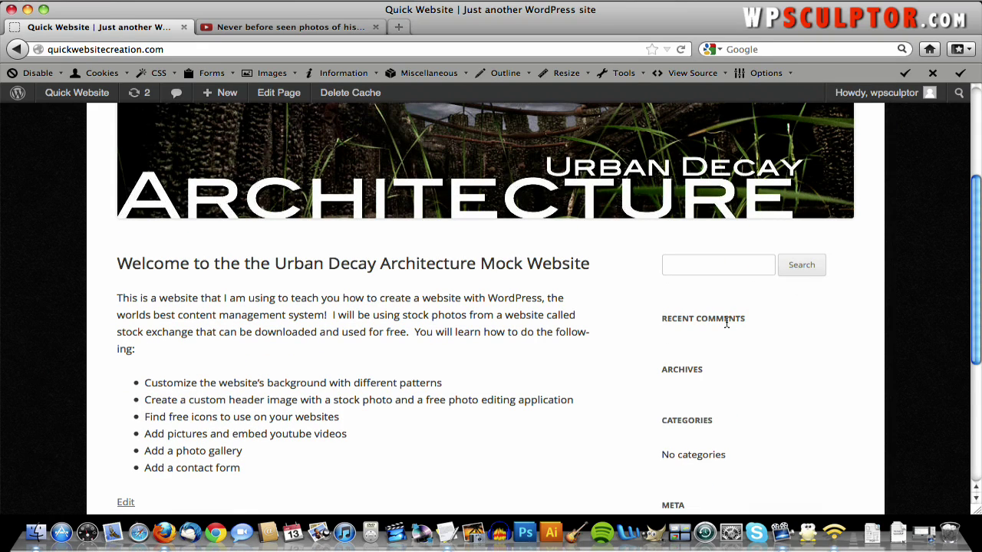
{"action": "scroll", "coordinate": [682, 370], "scroll_direction": "down", "scroll_amount": 2}
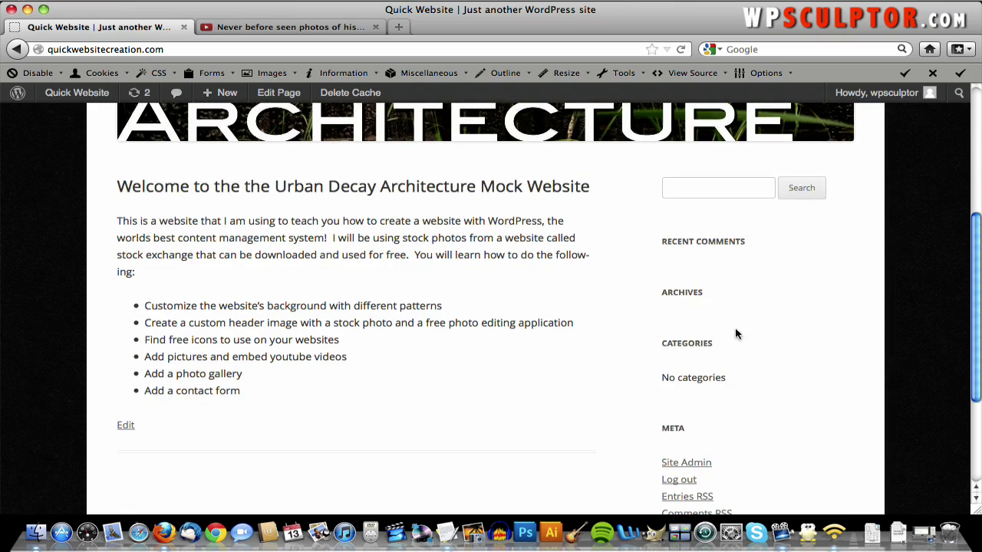
{"action": "scroll", "coordinate": [665, 435], "scroll_direction": "down", "scroll_amount": 2}
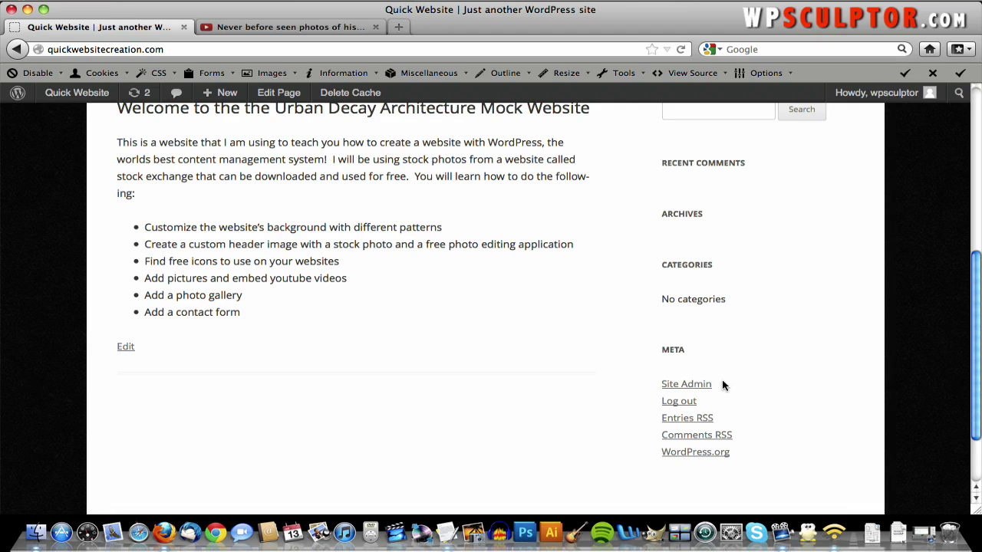
{"action": "scroll", "coordinate": [703, 388], "scroll_direction": "up", "scroll_amount": 9}
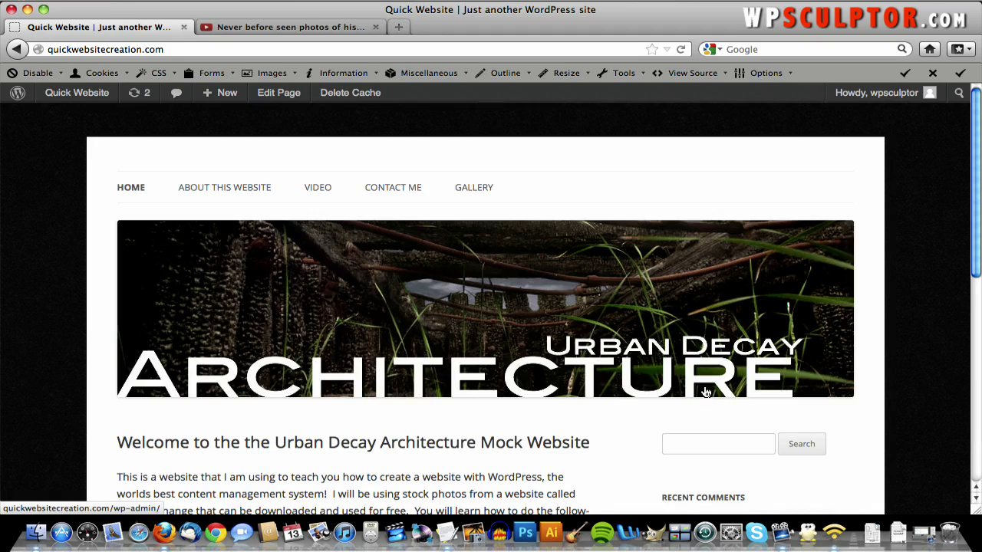
{"action": "scroll", "coordinate": [713, 357], "scroll_direction": "down", "scroll_amount": 9}
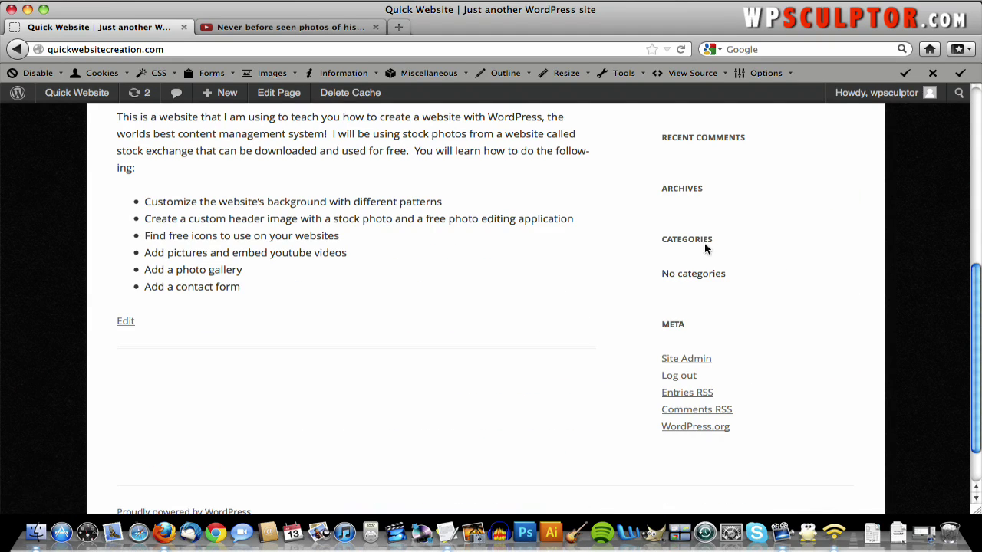
{"action": "scroll", "coordinate": [736, 140], "scroll_direction": "up", "scroll_amount": 5}
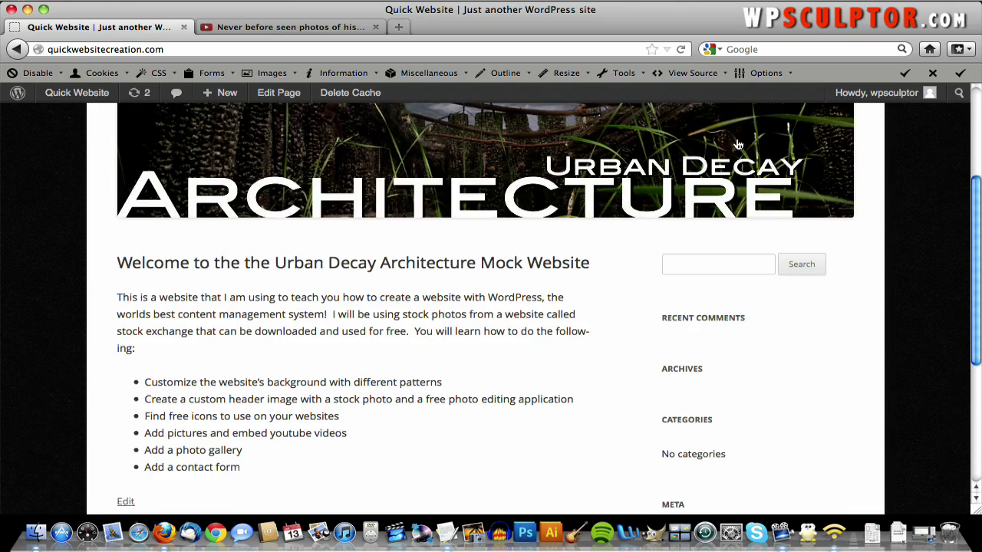
{"action": "scroll", "coordinate": [705, 372], "scroll_direction": "up", "scroll_amount": 5}
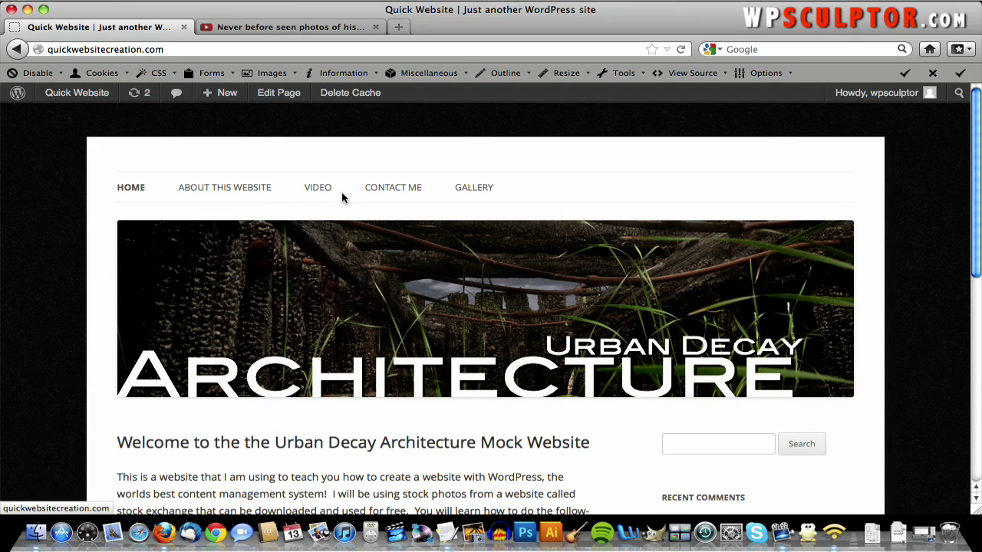
{"action": "mouse_move", "coordinate": [87, 93]}
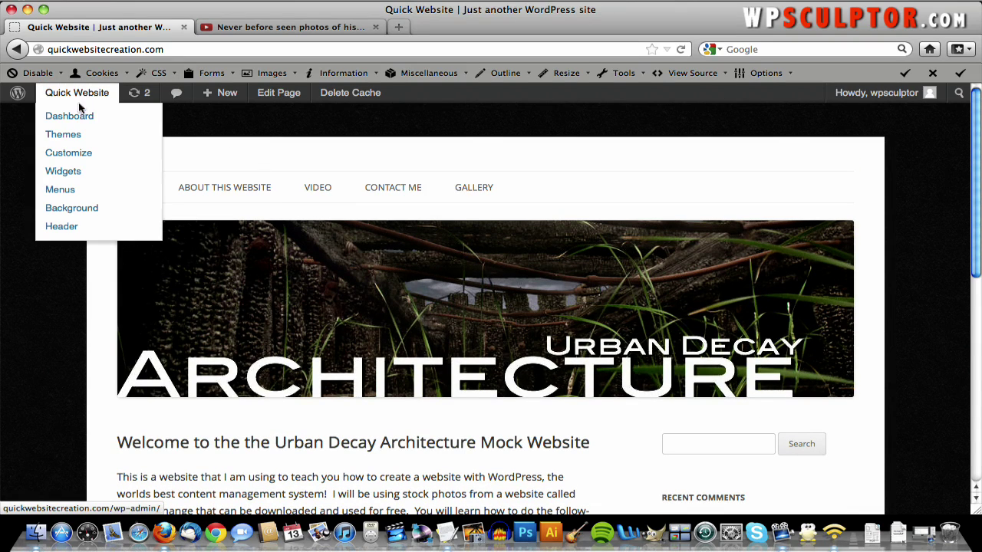
{"action": "left_click", "coordinate": [78, 116]}
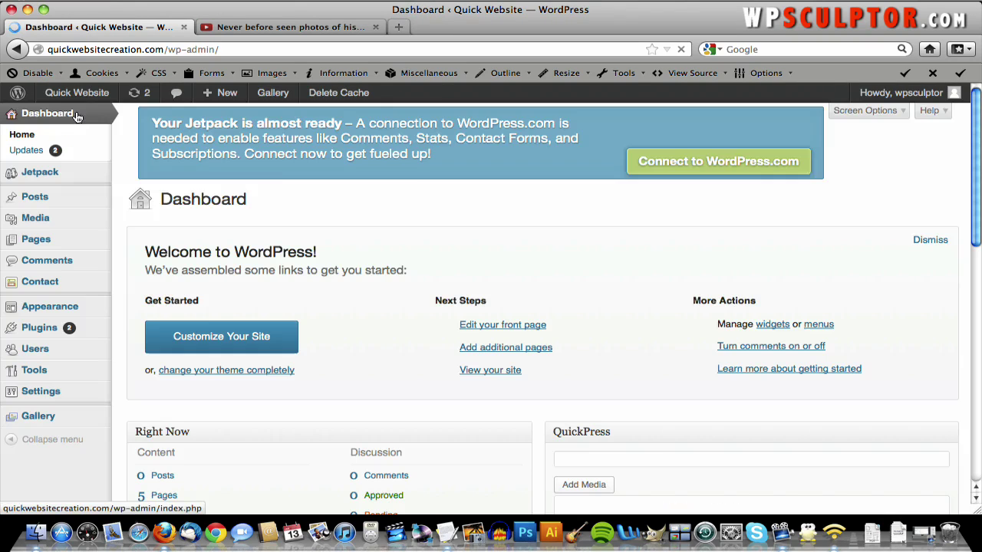
- Open Appearance > Widgets and review the Main Sidebar's Search, Recent Posts, Archives and other widgets
{"action": "mouse_move", "coordinate": [69, 310]}
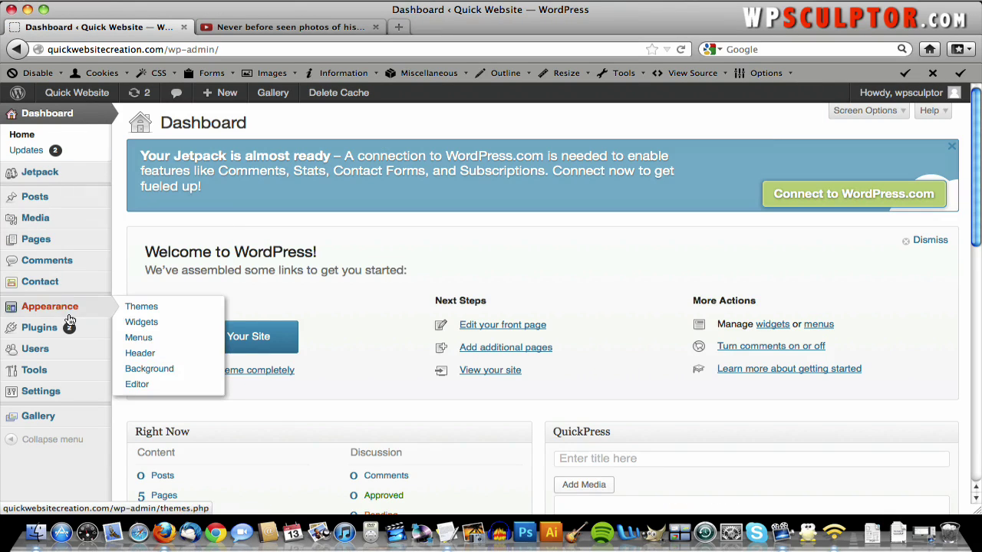
{"action": "left_click", "coordinate": [142, 323]}
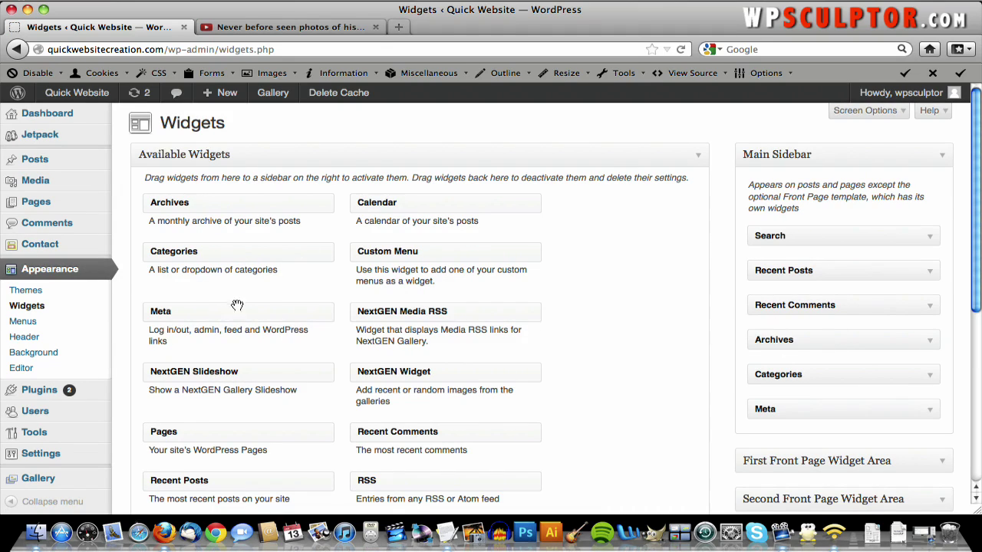
{"action": "scroll", "coordinate": [446, 330], "scroll_direction": "down", "scroll_amount": 2}
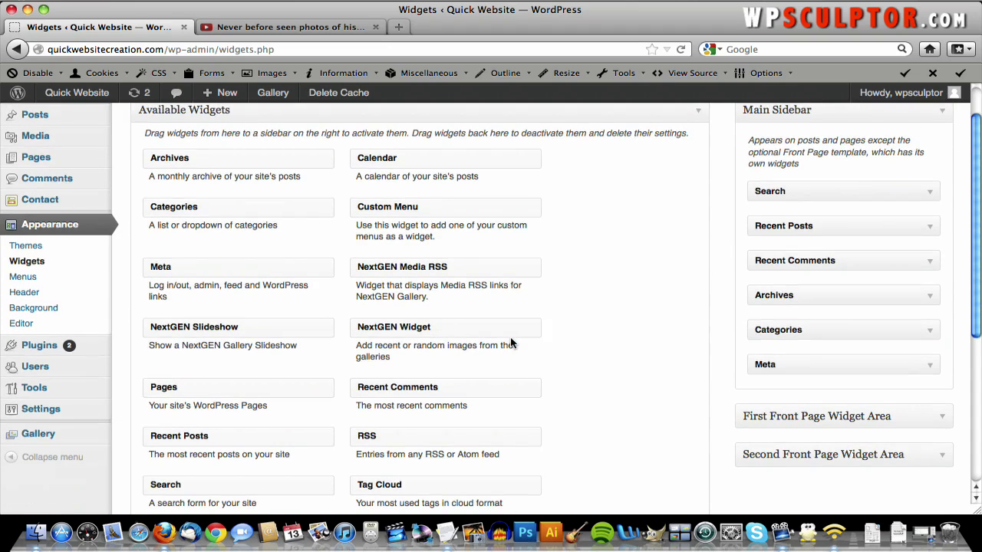
{"action": "scroll", "coordinate": [511, 343], "scroll_direction": "down", "scroll_amount": 3}
{"action": "scroll", "coordinate": [511, 339], "scroll_direction": "up", "scroll_amount": 1}
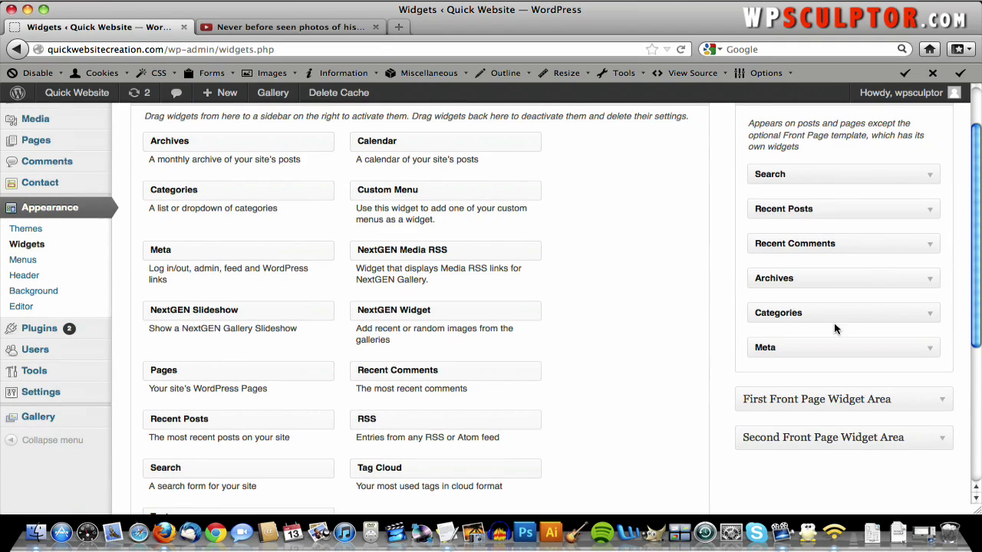
{"action": "scroll", "coordinate": [834, 328], "scroll_direction": "up", "scroll_amount": 2}
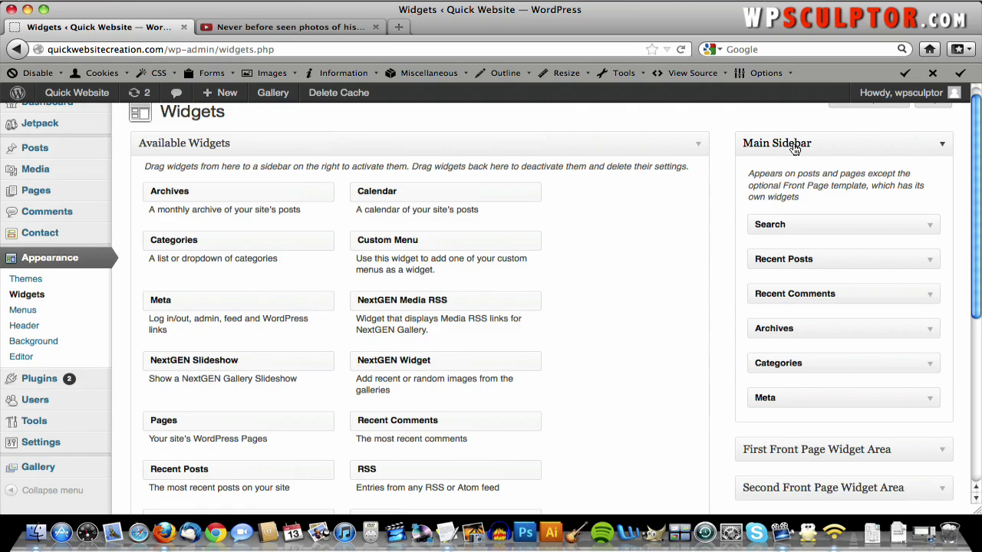
{"action": "scroll", "coordinate": [804, 252], "scroll_direction": "down", "scroll_amount": 3}
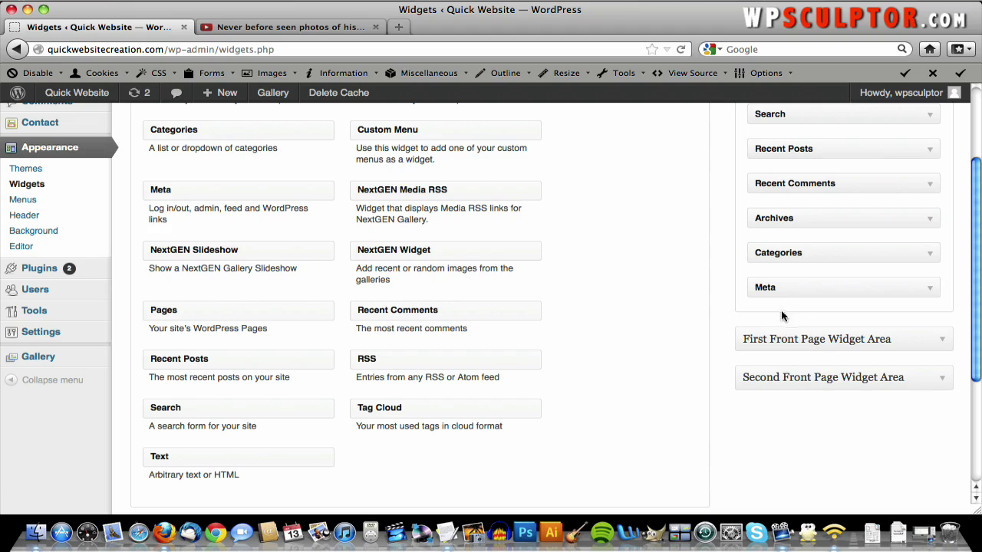
{"action": "scroll", "coordinate": [773, 337], "scroll_direction": "up", "scroll_amount": 3}
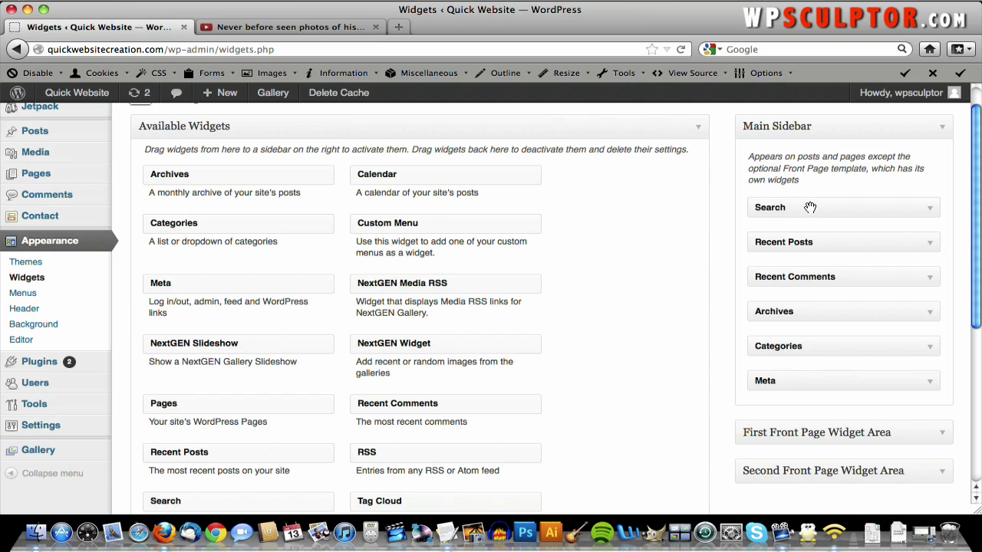
- Remove the Search, Recent Posts, Recent Comments, Archives, Categories and Meta widgets from the Main Sidebar
{"action": "left_click_drag", "start_coordinate": [813, 207], "coordinate": [541, 258]}
{"action": "left_click_drag", "start_coordinate": [757, 206], "coordinate": [637, 235]}
{"action": "left_click_drag", "start_coordinate": [822, 205], "coordinate": [577, 227]}
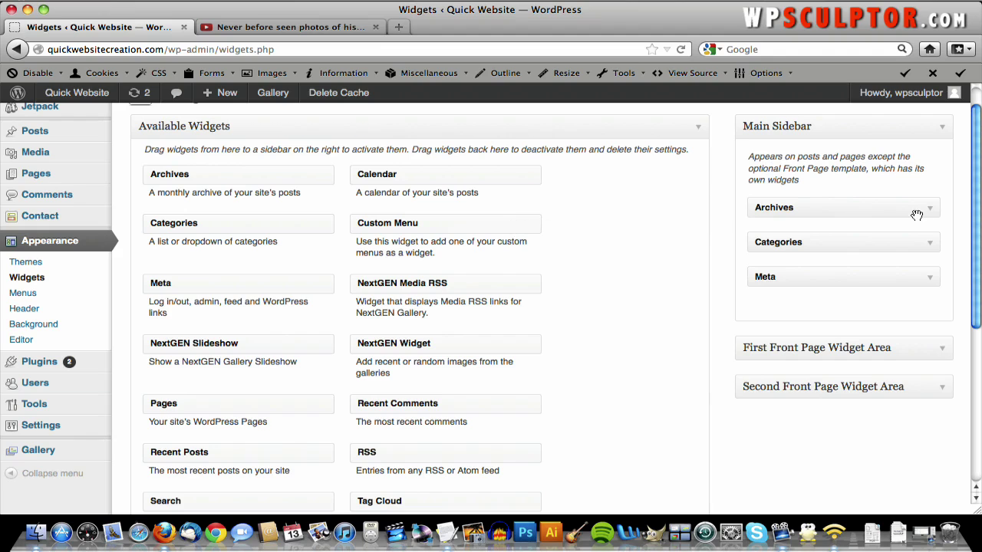
{"action": "left_click_drag", "start_coordinate": [864, 214], "coordinate": [579, 275]}
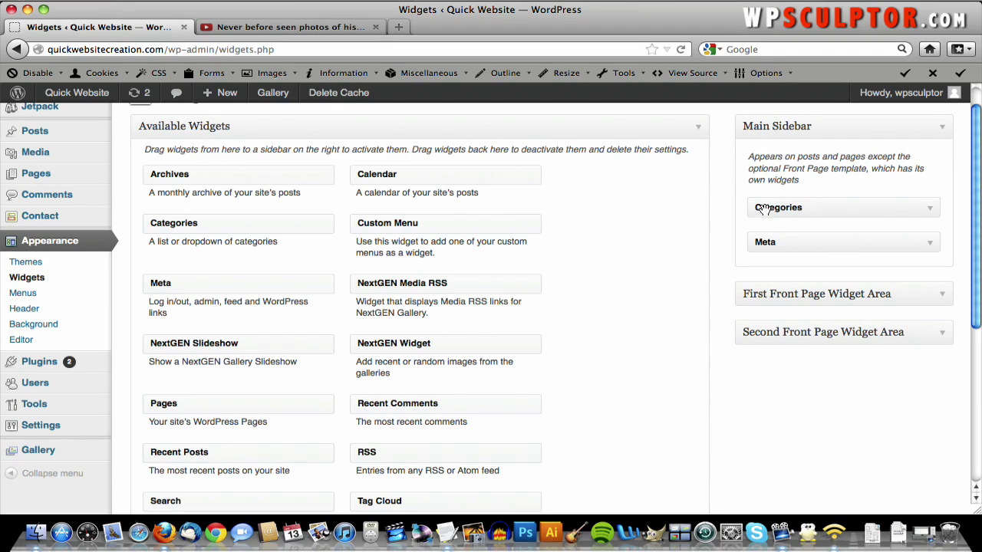
{"action": "left_click_drag", "start_coordinate": [756, 206], "coordinate": [453, 270]}
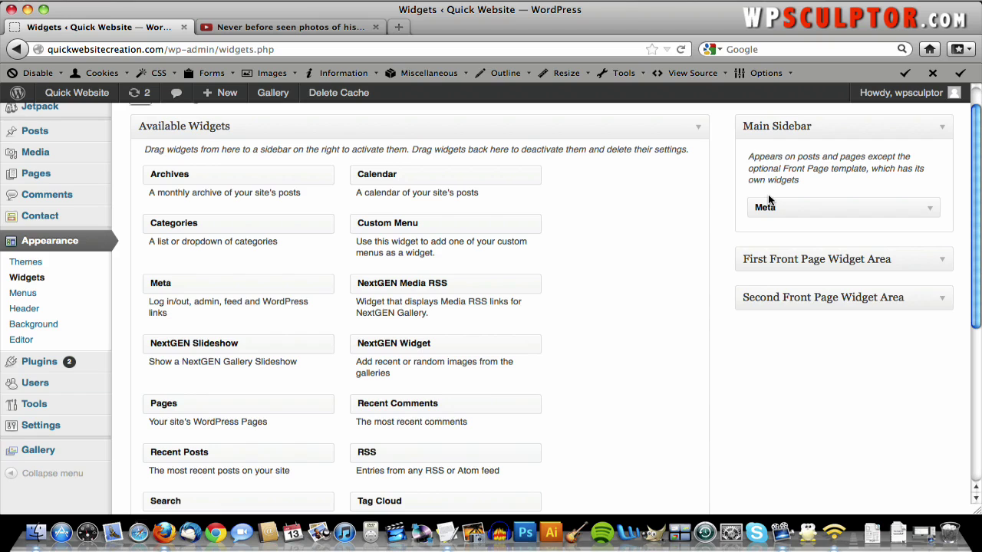
{"action": "scroll", "coordinate": [770, 199], "scroll_direction": "down", "scroll_amount": 3}
{"action": "scroll", "coordinate": [771, 203], "scroll_direction": "up", "scroll_amount": 3}
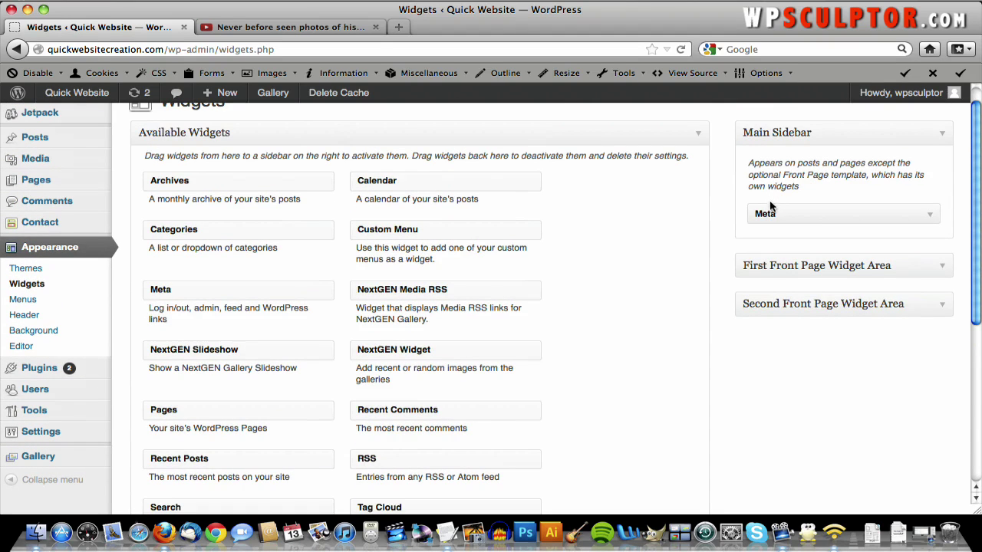
{"action": "left_click_drag", "start_coordinate": [770, 211], "coordinate": [219, 420]}
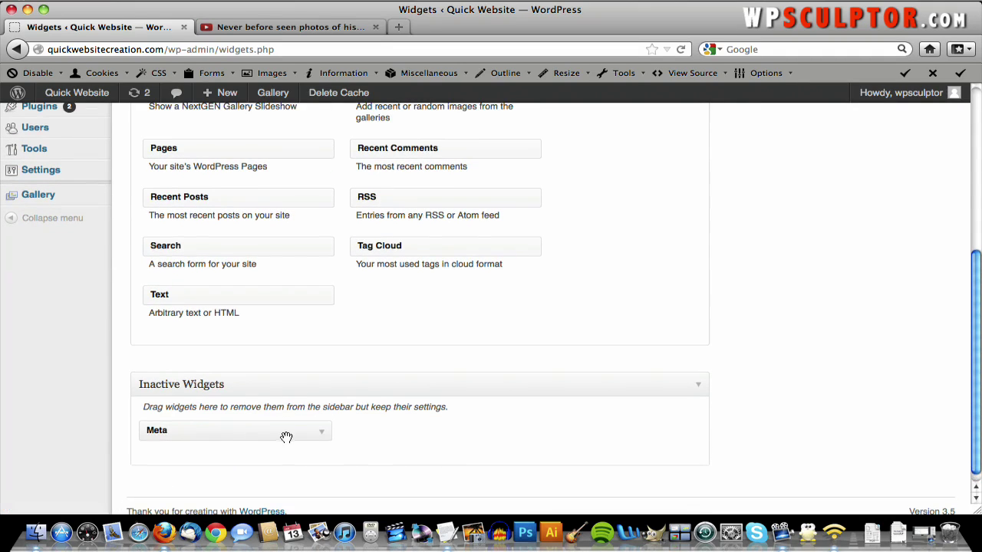
{"action": "left_click_drag", "start_coordinate": [284, 436], "coordinate": [299, 287]}
{"action": "scroll", "coordinate": [298, 288], "scroll_direction": "up", "scroll_amount": 5}
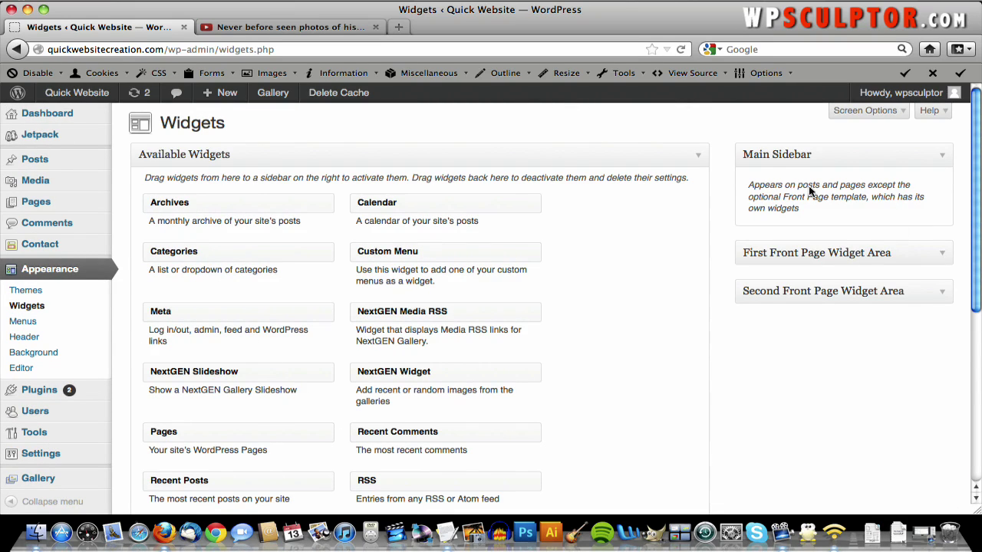
- View the live site and scroll through its home page
{"action": "left_click", "coordinate": [84, 99]}
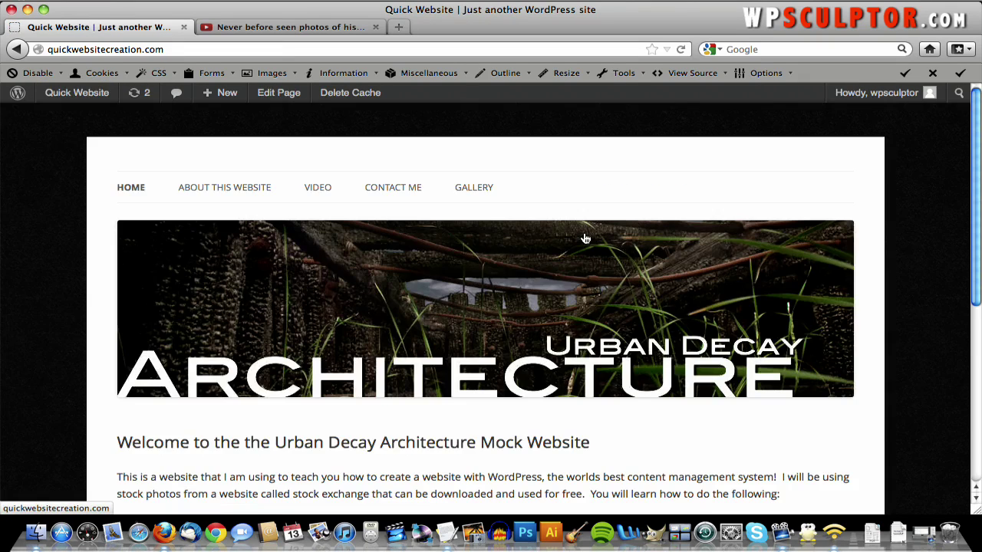
{"action": "scroll", "coordinate": [767, 247], "scroll_direction": "down", "scroll_amount": 5}
{"action": "scroll", "coordinate": [765, 274], "scroll_direction": "up", "scroll_amount": 5}
{"action": "scroll", "coordinate": [504, 241], "scroll_direction": "down", "scroll_amount": 6}
{"action": "scroll", "coordinate": [745, 255], "scroll_direction": "up", "scroll_amount": 4}
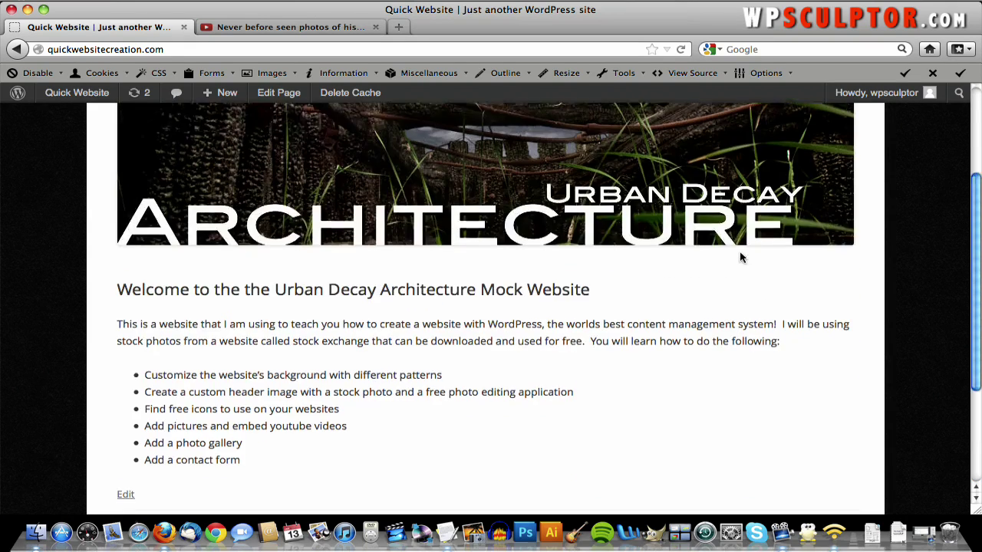
{"action": "scroll", "coordinate": [471, 154], "scroll_direction": "up", "scroll_amount": 2}
{"action": "scroll", "coordinate": [472, 152], "scroll_direction": "up", "scroll_amount": 1}
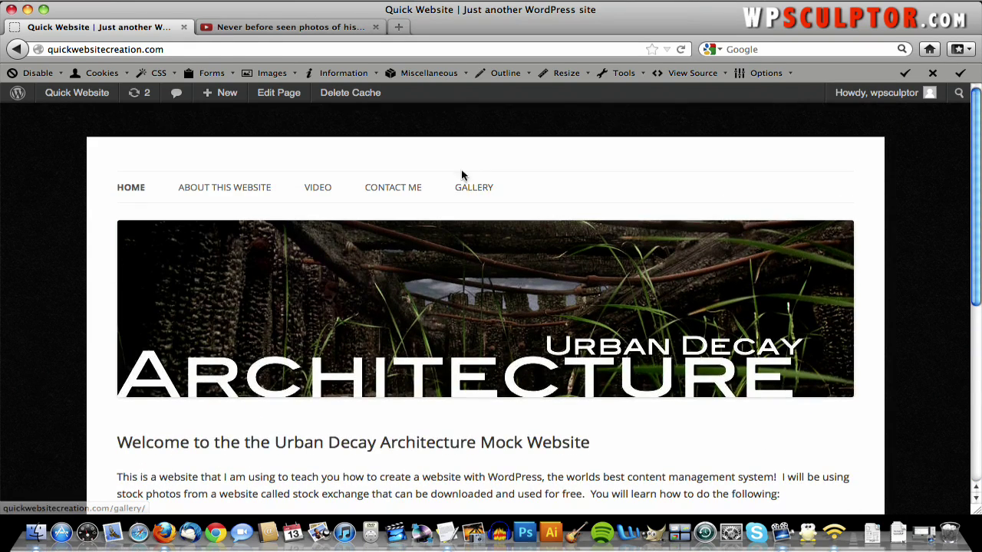
- Preview the Contact Me and About This Website pages
{"action": "left_click", "coordinate": [388, 198]}
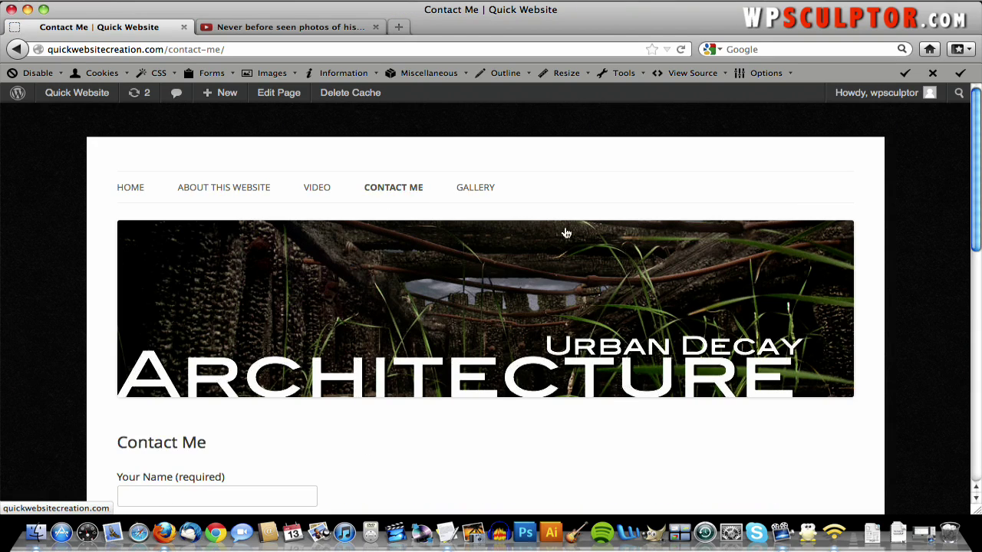
{"action": "scroll", "coordinate": [660, 245], "scroll_direction": "down", "scroll_amount": 5}
{"action": "scroll", "coordinate": [622, 361], "scroll_direction": "up", "scroll_amount": 5}
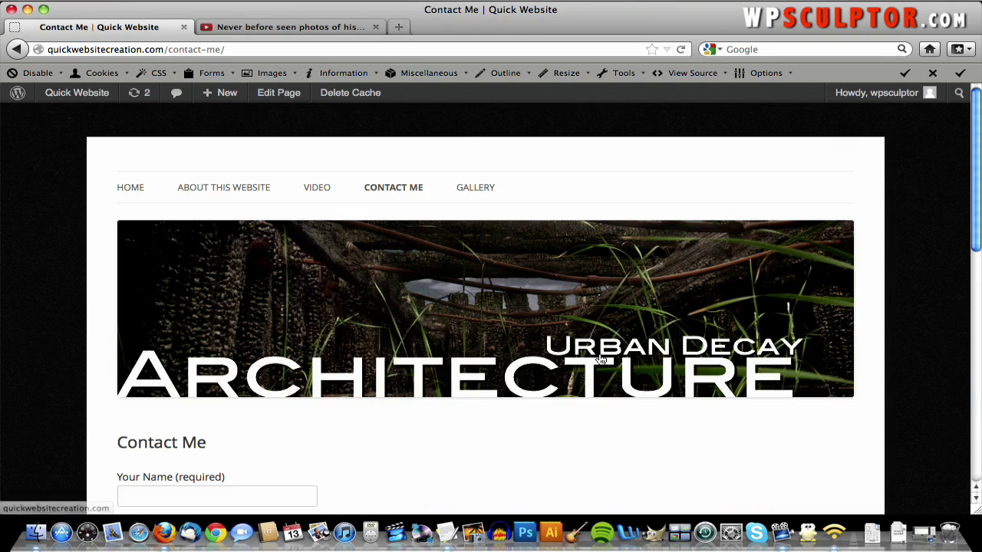
{"action": "left_click", "coordinate": [265, 192]}
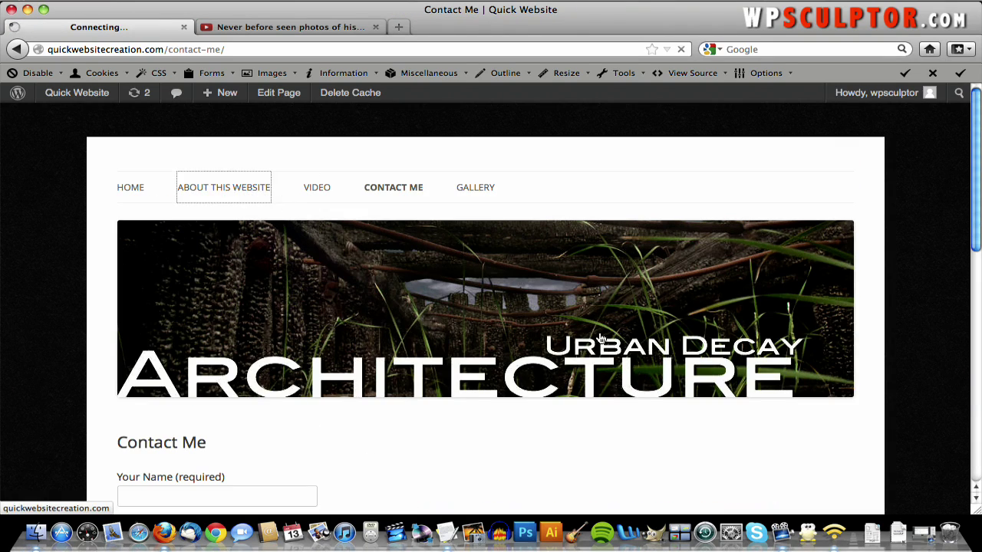
{"action": "scroll", "coordinate": [725, 341], "scroll_direction": "down", "scroll_amount": 5}
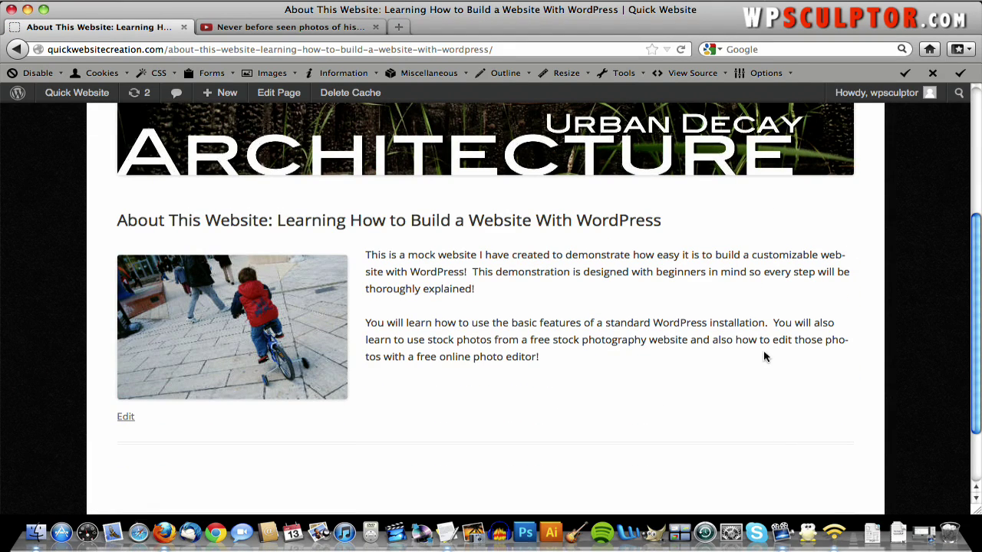
{"action": "scroll", "coordinate": [778, 368], "scroll_direction": "up", "scroll_amount": 5}
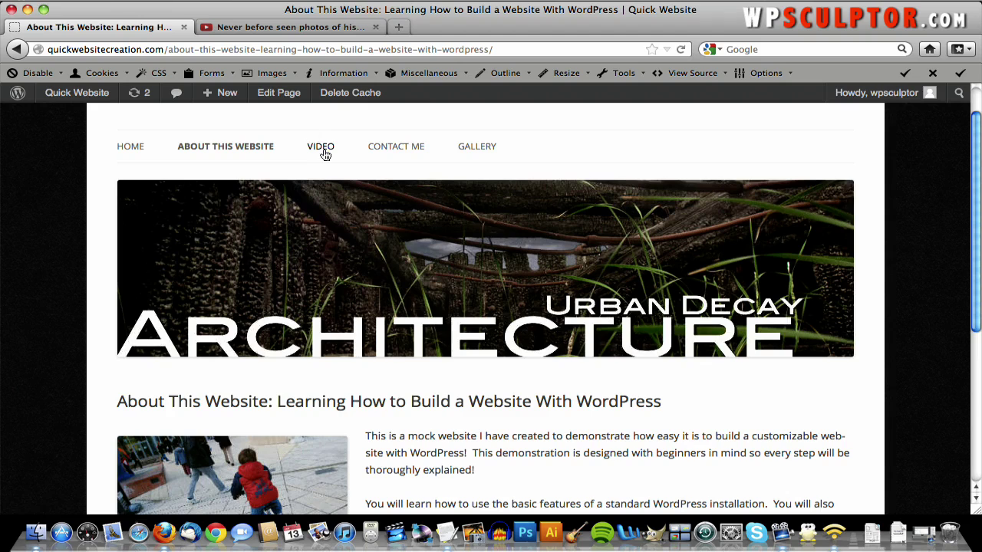
- Open the Video page and check its embedded NYC video
{"action": "left_click", "coordinate": [324, 156]}
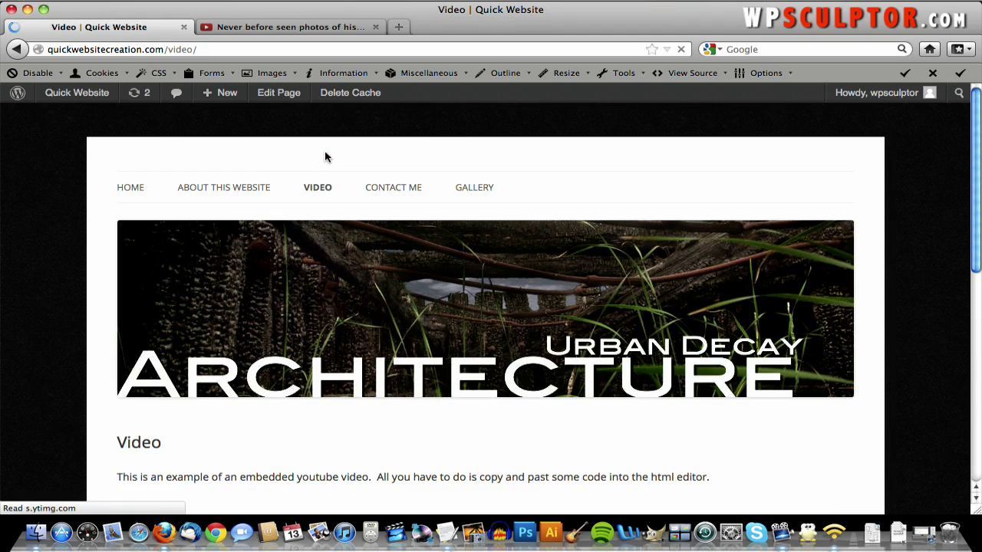
{"action": "scroll", "coordinate": [326, 157], "scroll_direction": "down", "scroll_amount": 3}
{"action": "scroll", "coordinate": [326, 157], "scroll_direction": "up", "scroll_amount": 3}
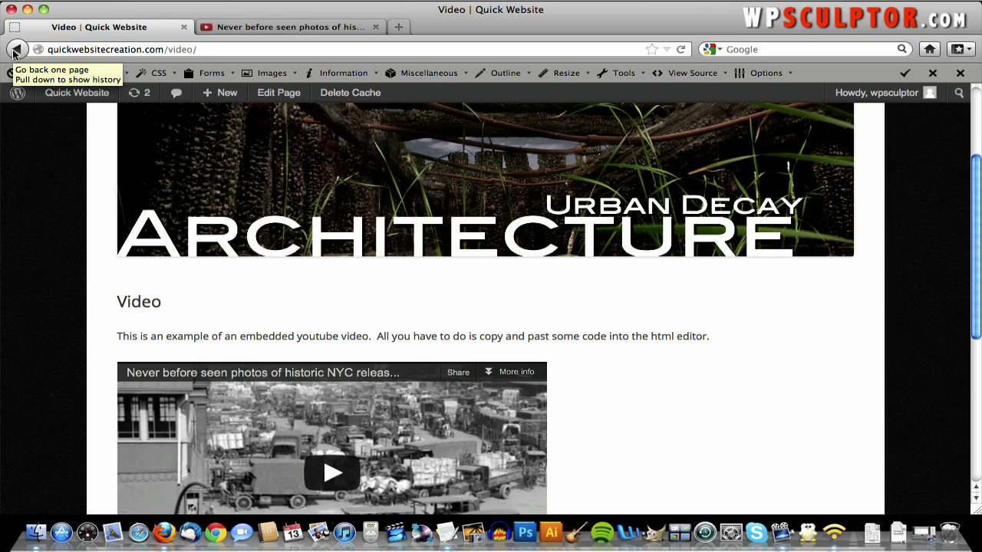
- Go from the live site to the Dashboard's Appearance > Widgets page
{"action": "mouse_move", "coordinate": [84, 92]}
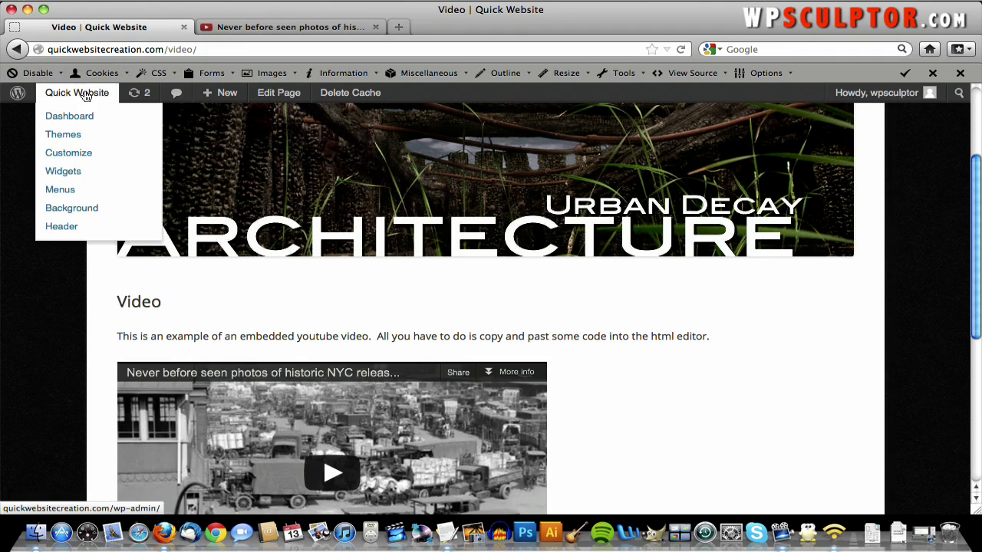
{"action": "left_click", "coordinate": [87, 115]}
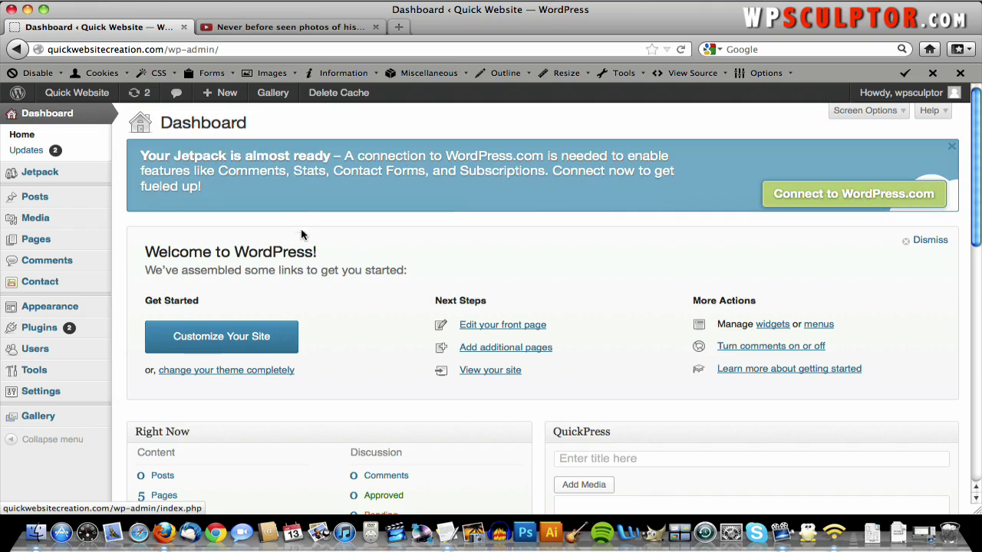
{"action": "mouse_move", "coordinate": [83, 316]}
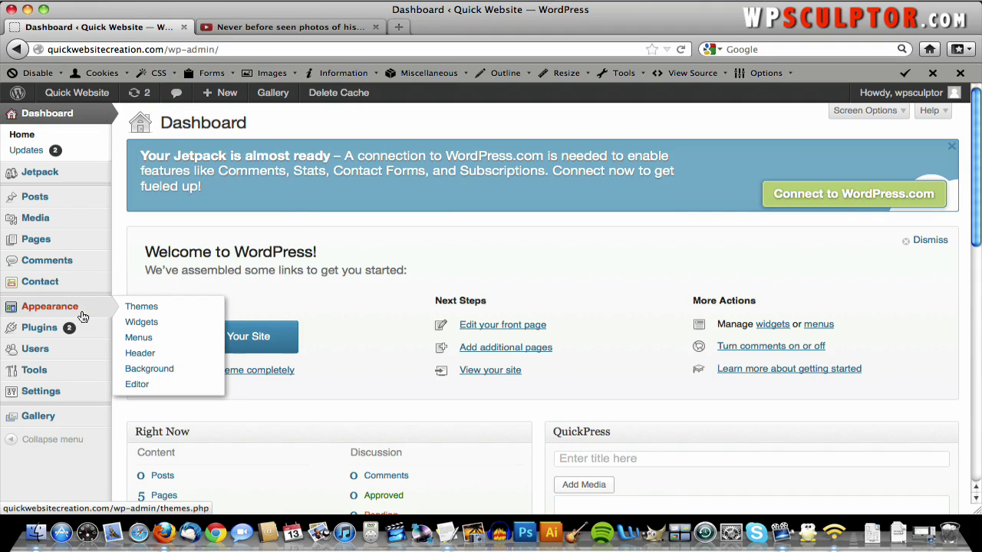
{"action": "left_click", "coordinate": [156, 322]}
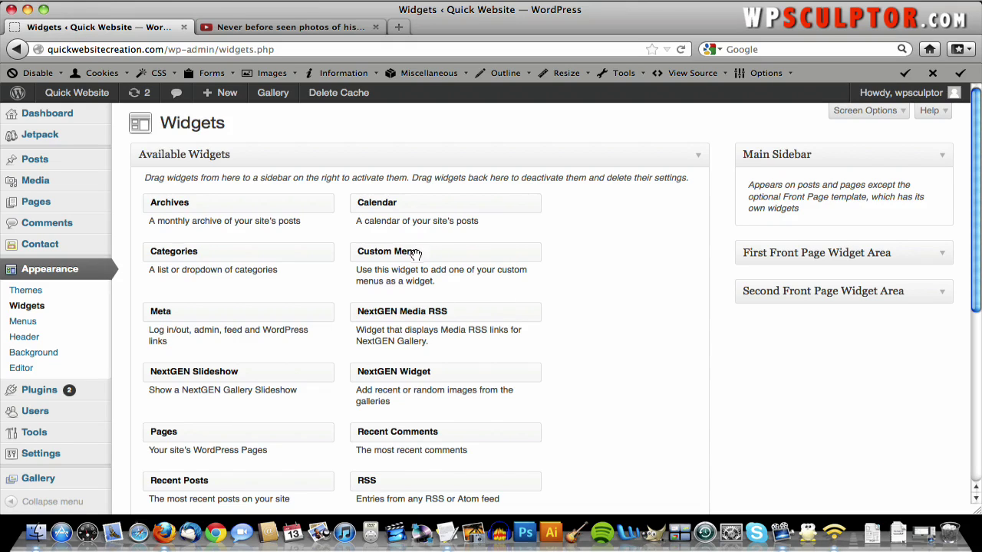
- Add a Custom Menu widget to the Main Sidebar set to Top Navigation and save it
{"action": "left_click_drag", "start_coordinate": [414, 254], "coordinate": [798, 222]}
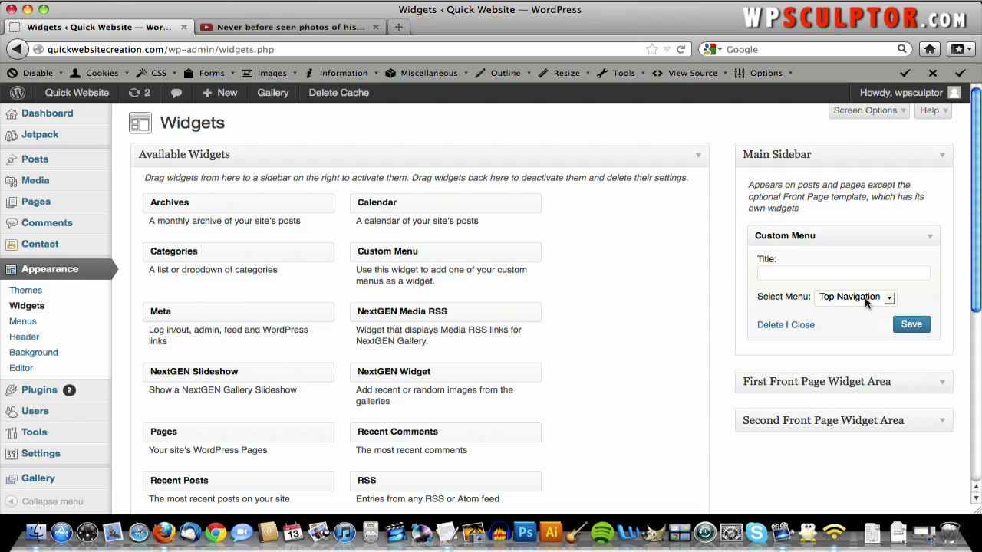
{"action": "left_click", "coordinate": [872, 302]}
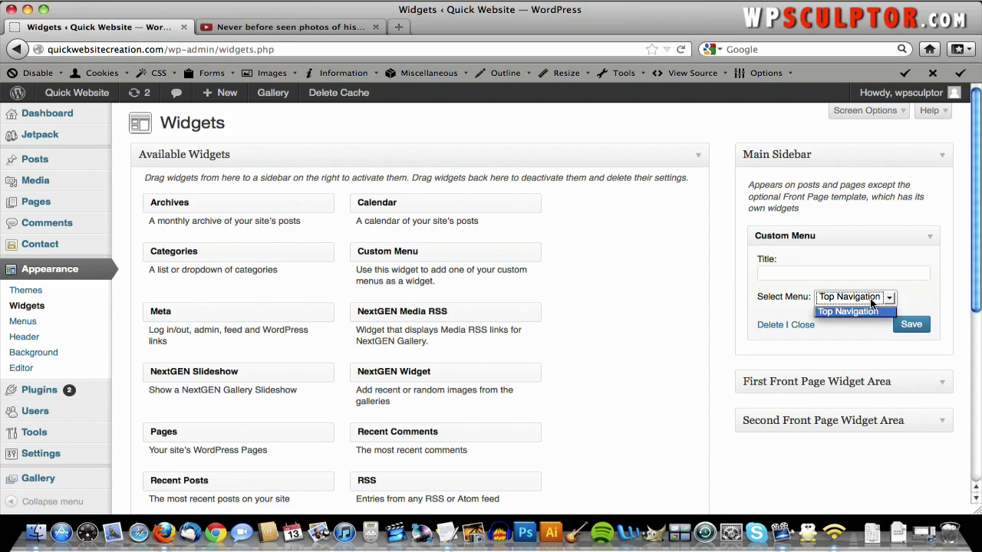
{"action": "left_click", "coordinate": [871, 302]}
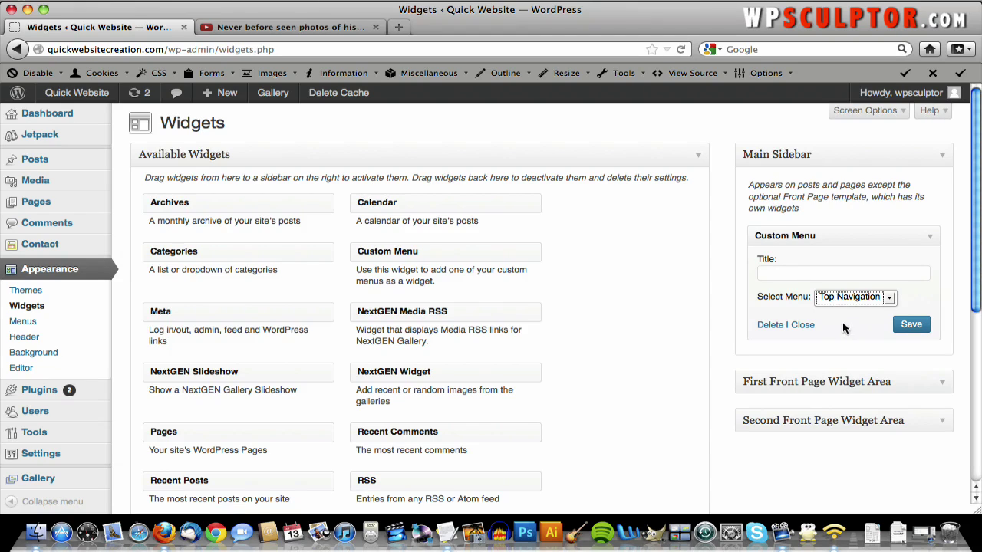
{"action": "left_click", "coordinate": [886, 302]}
{"action": "left_click", "coordinate": [879, 310]}
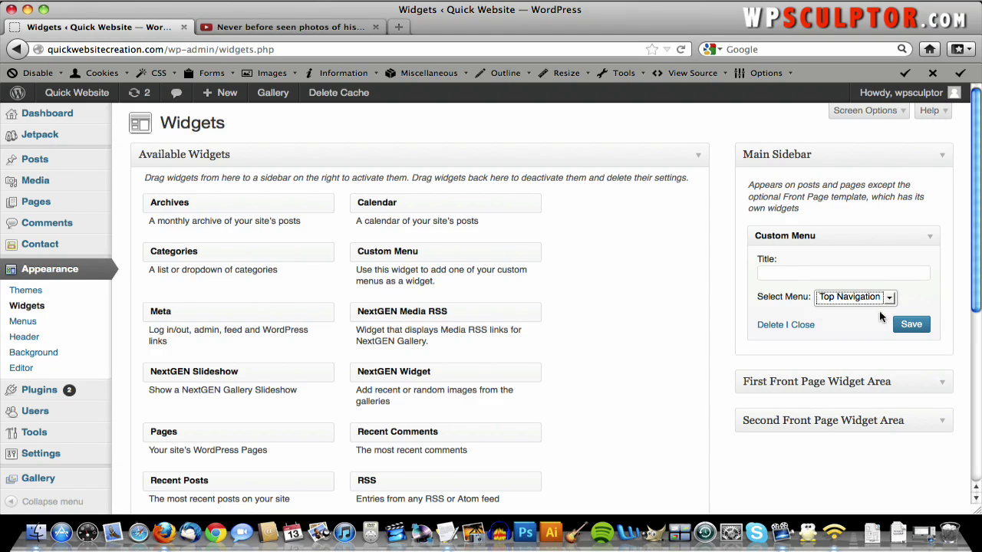
{"action": "left_click", "coordinate": [921, 328]}
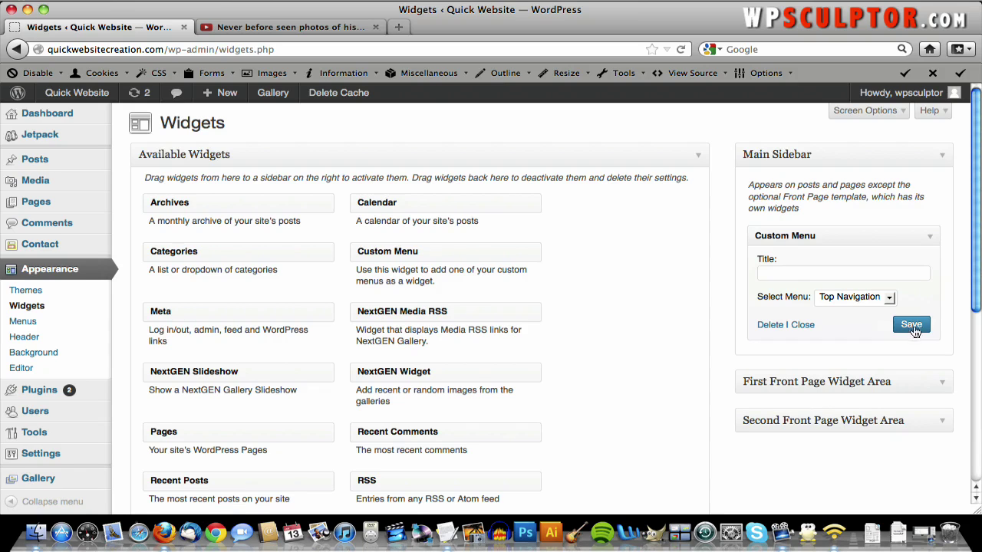
- Add a Search widget to the Main Sidebar below the Custom Menu and save it
{"action": "scroll", "coordinate": [663, 306], "scroll_direction": "down", "scroll_amount": 3}
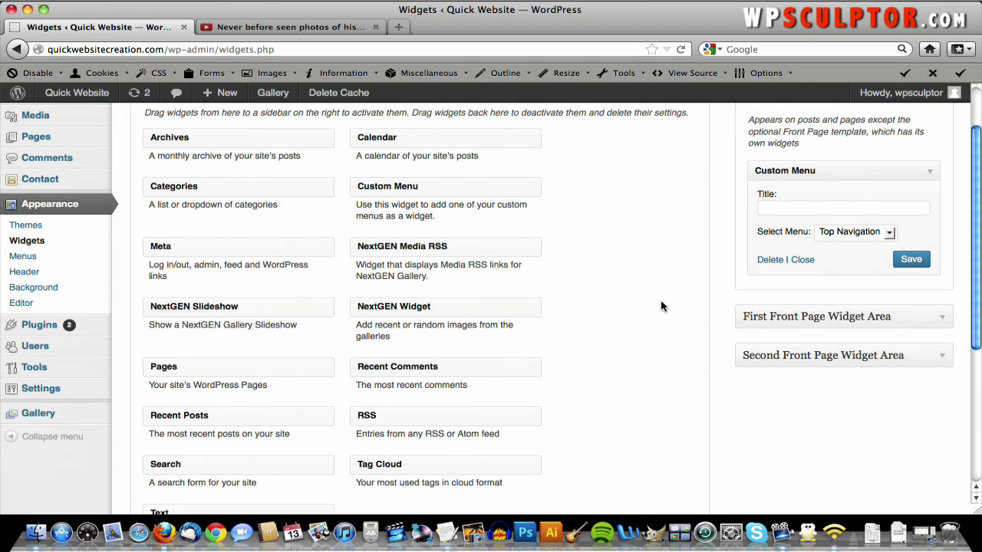
{"action": "left_click_drag", "start_coordinate": [253, 459], "coordinate": [813, 290]}
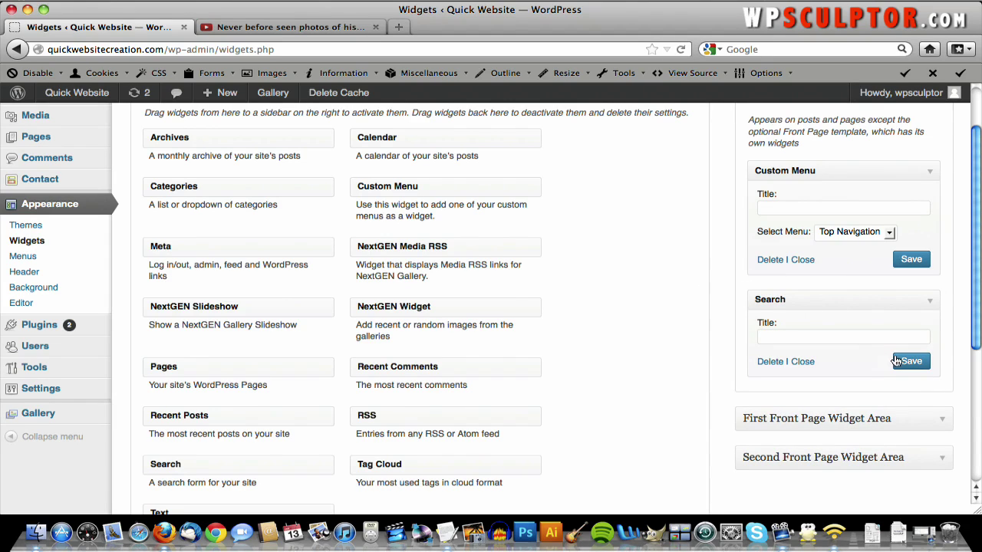
{"action": "left_click", "coordinate": [907, 366]}
{"action": "scroll", "coordinate": [803, 257], "scroll_direction": "up", "scroll_amount": 2}
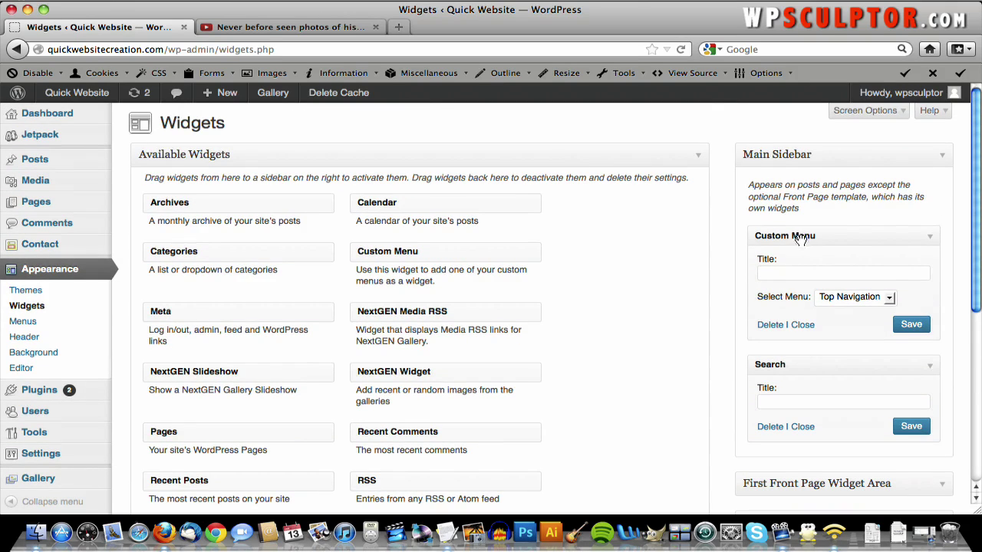
{"action": "mouse_move", "coordinate": [800, 239]}
{"action": "left_mouse_down"}
{"action": "mouse_move", "coordinate": [800, 387]}
{"action": "mouse_move", "coordinate": [788, 235]}
{"action": "left_mouse_up"}
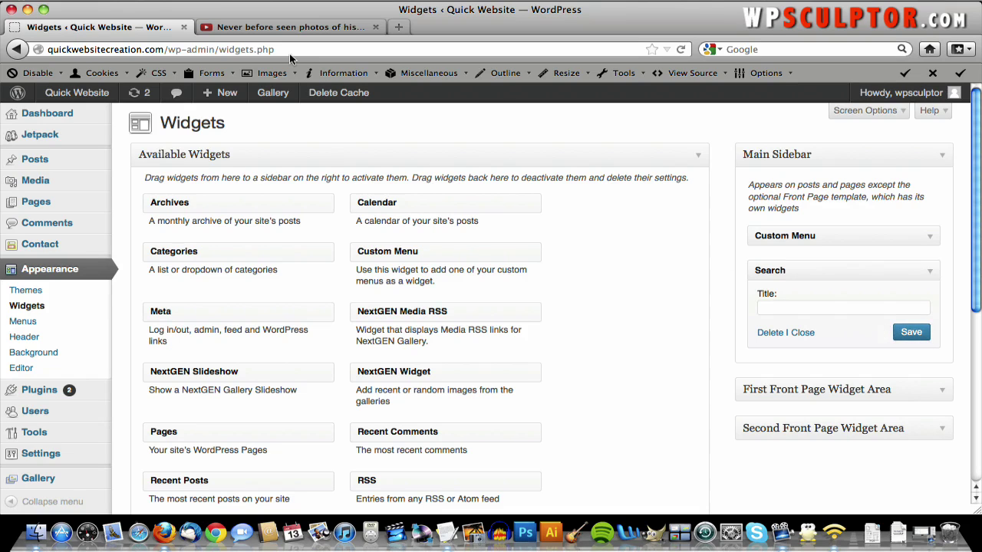
{"action": "left_click", "coordinate": [99, 93]}
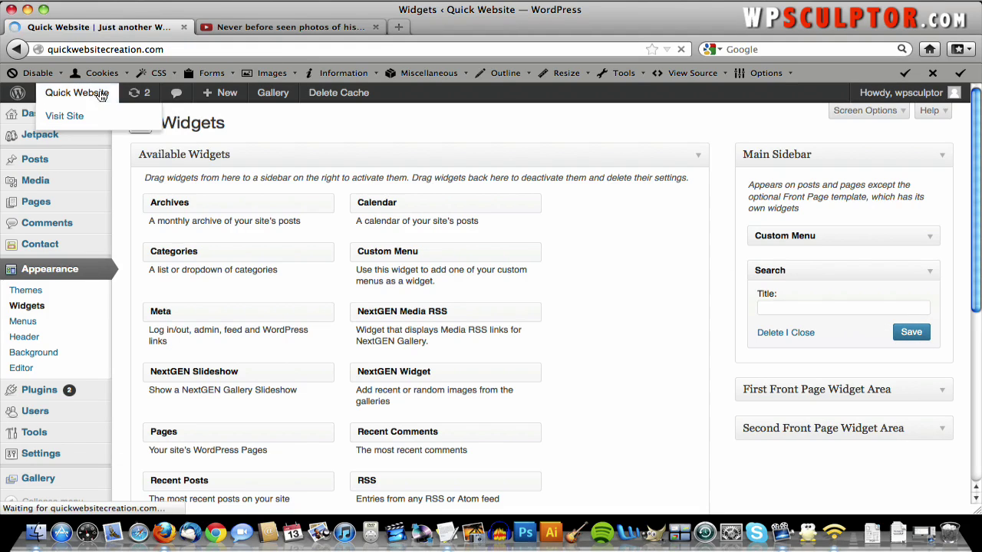
{"action": "scroll", "coordinate": [632, 324], "scroll_direction": "down", "scroll_amount": 4}
{"action": "scroll", "coordinate": [634, 324], "scroll_direction": "down", "scroll_amount": 2}
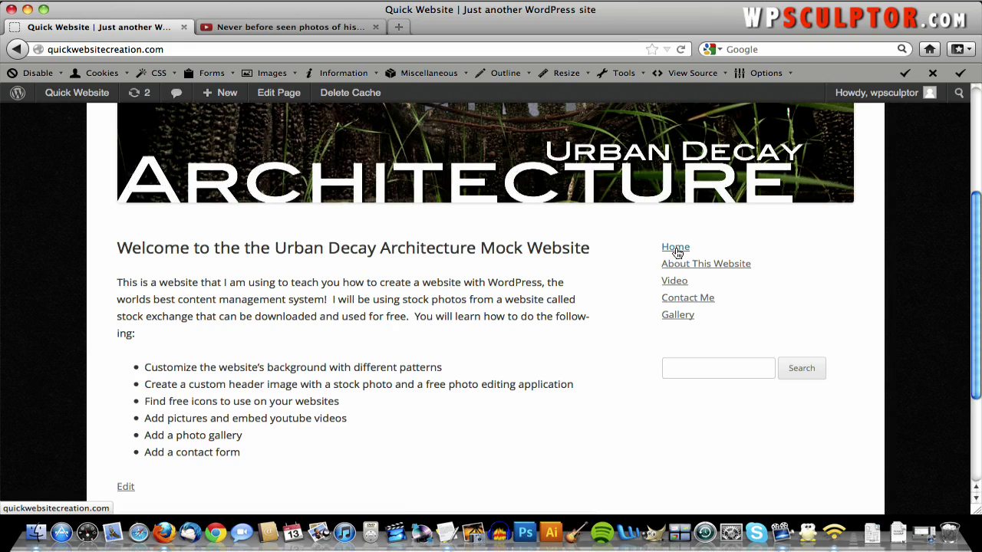
{"action": "scroll", "coordinate": [665, 284], "scroll_direction": "up", "scroll_amount": 5}
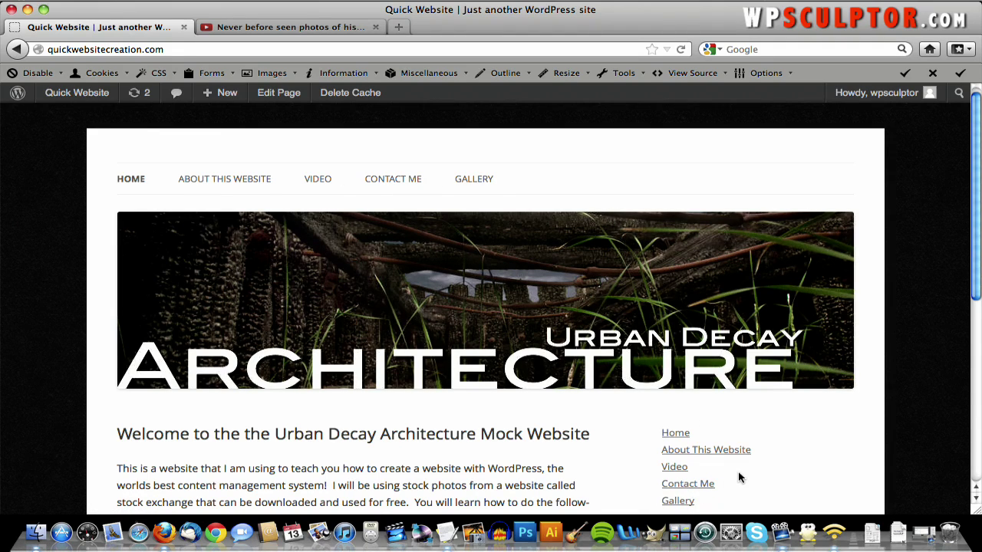
{"action": "scroll", "coordinate": [739, 478], "scroll_direction": "down", "scroll_amount": 2}
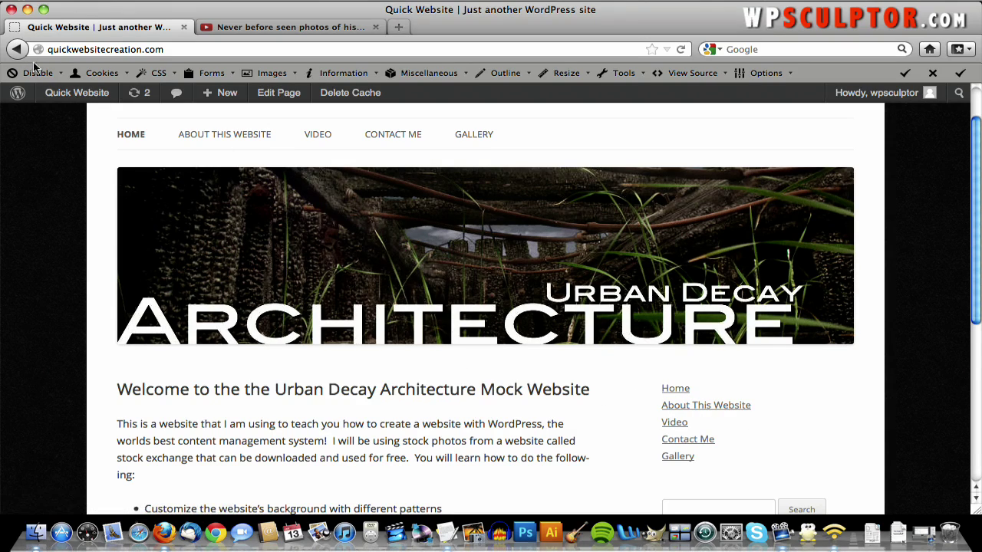
{"action": "mouse_move", "coordinate": [57, 93]}
{"action": "left_click", "coordinate": [63, 171]}
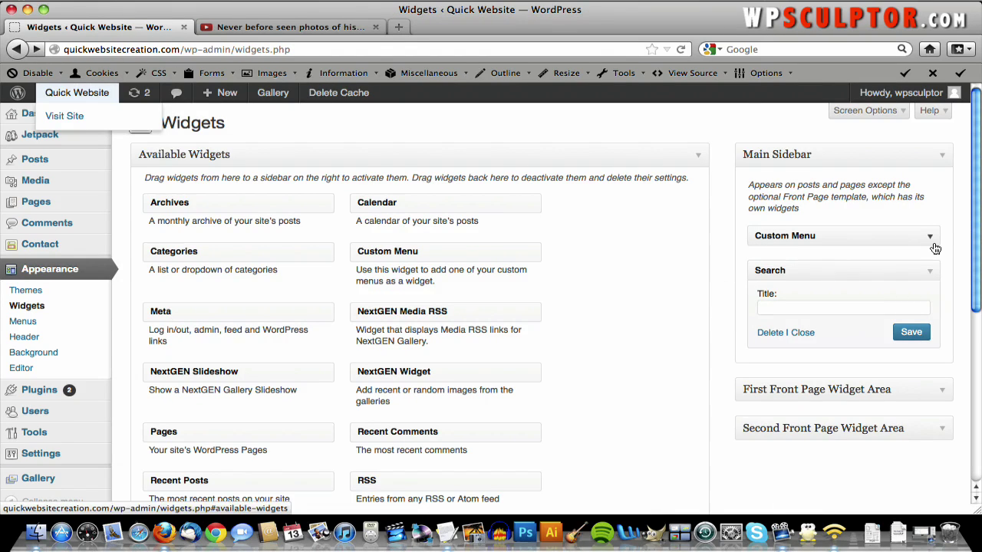
{"action": "left_click", "coordinate": [930, 242]}
{"action": "left_click", "coordinate": [890, 299]}
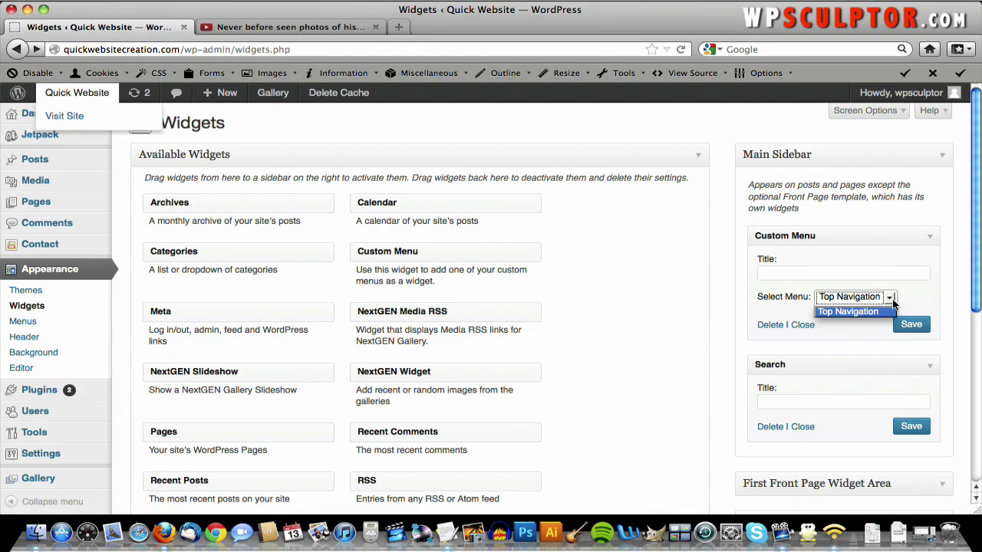
{"action": "left_click", "coordinate": [853, 313]}
{"action": "left_click", "coordinate": [927, 240]}
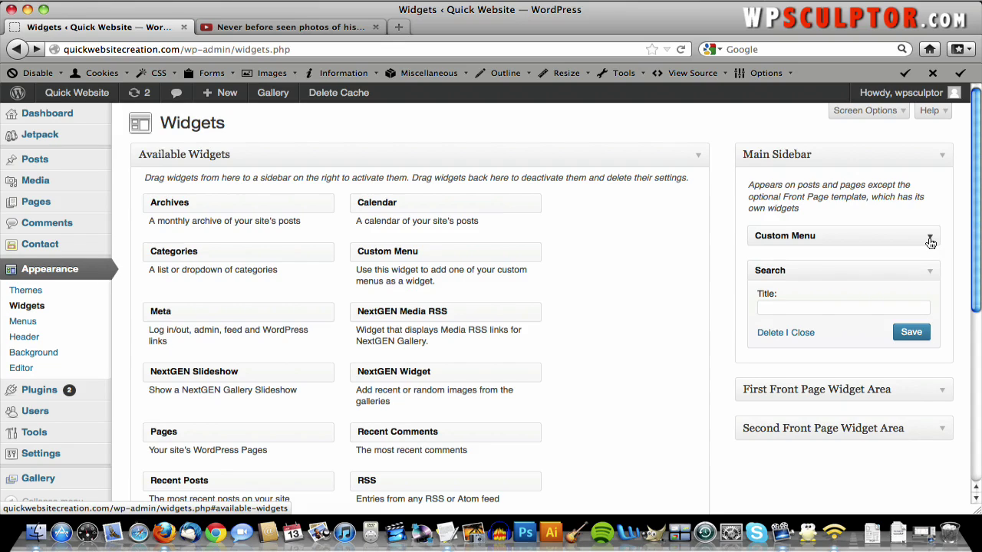
{"action": "mouse_move", "coordinate": [97, 390]}
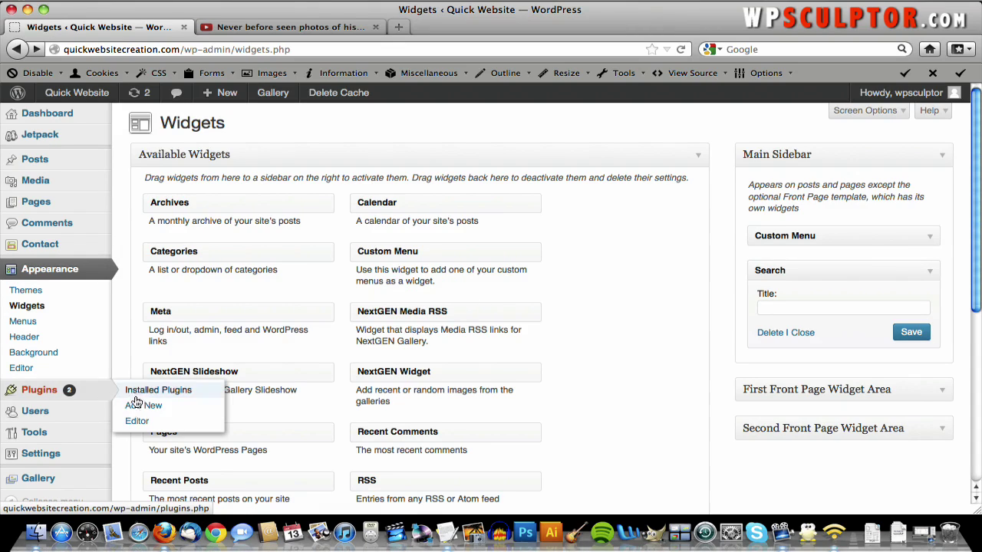
- Search the plugin directory for 'black studio' from the Add New Plugins page
{"action": "left_click", "coordinate": [139, 406]}
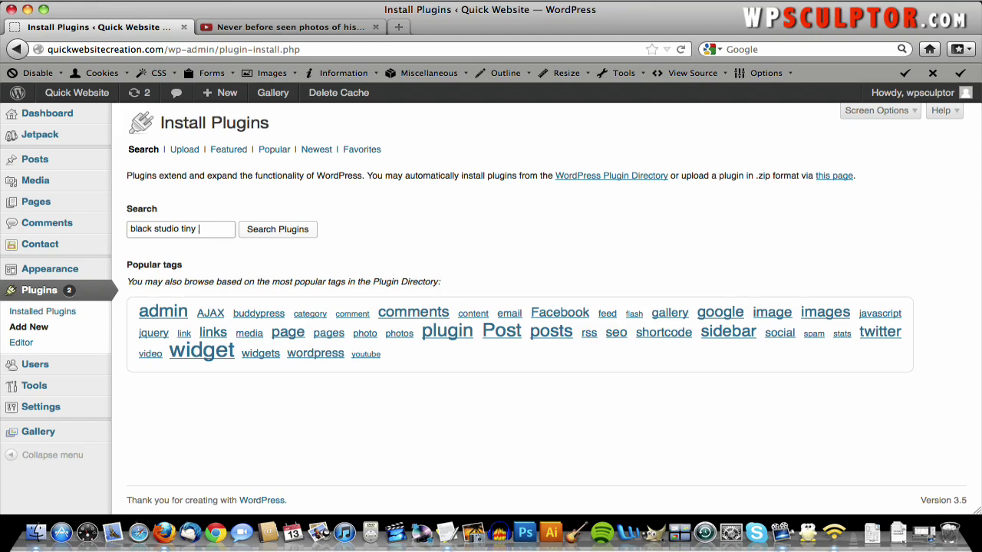
{"action": "type", "text": "widget"}
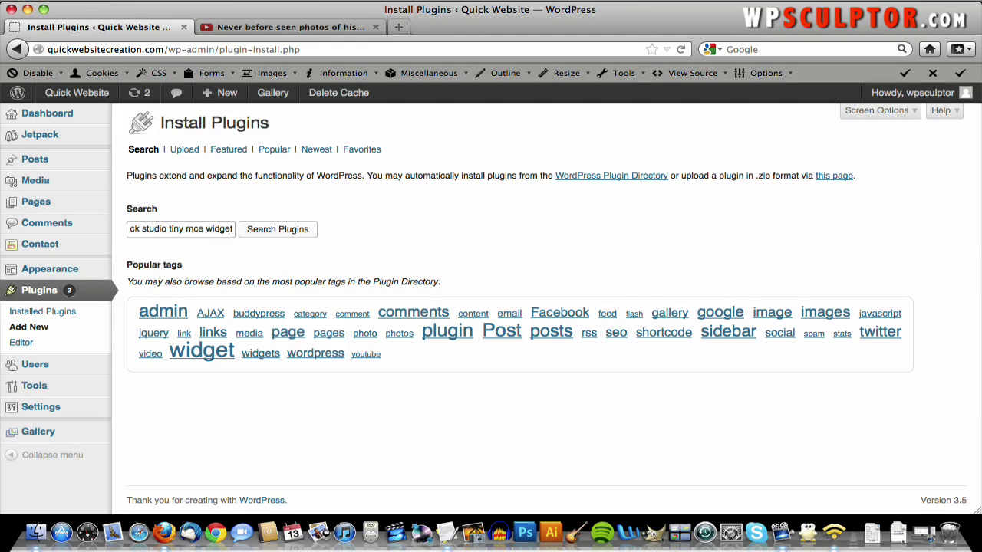
{"action": "left_click", "coordinate": [265, 237]}
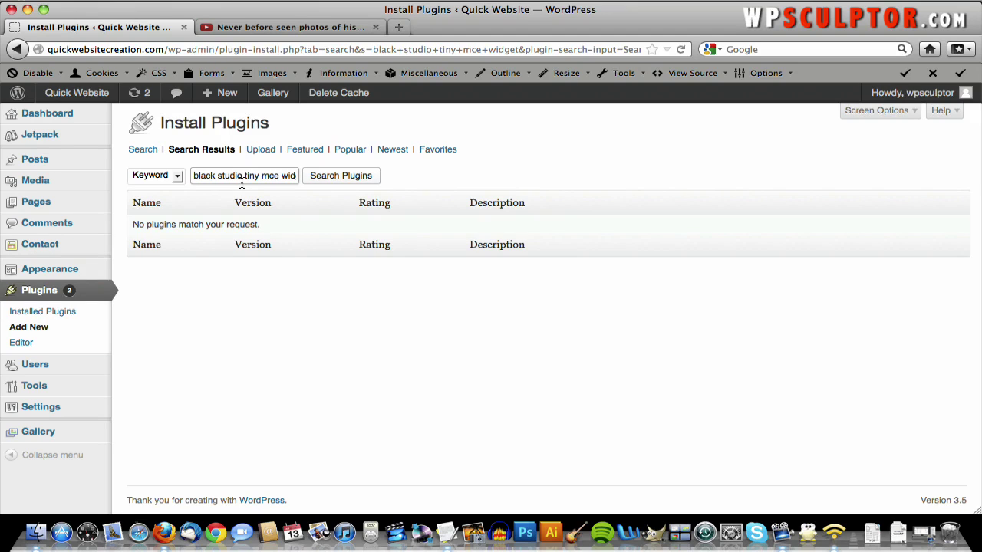
{"action": "left_click_drag", "start_coordinate": [262, 176], "coordinate": [414, 174]}
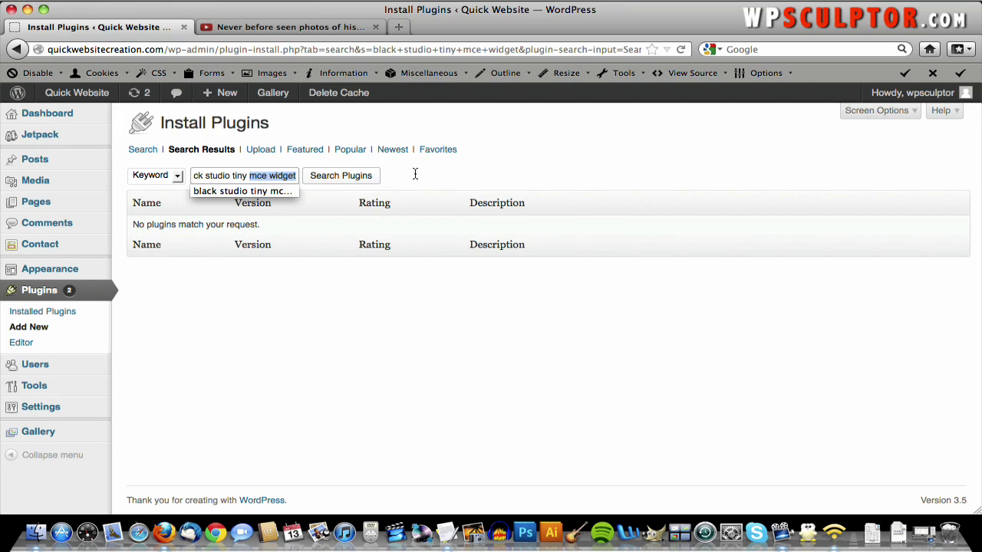
{"action": "key", "text": "BackSpace"}
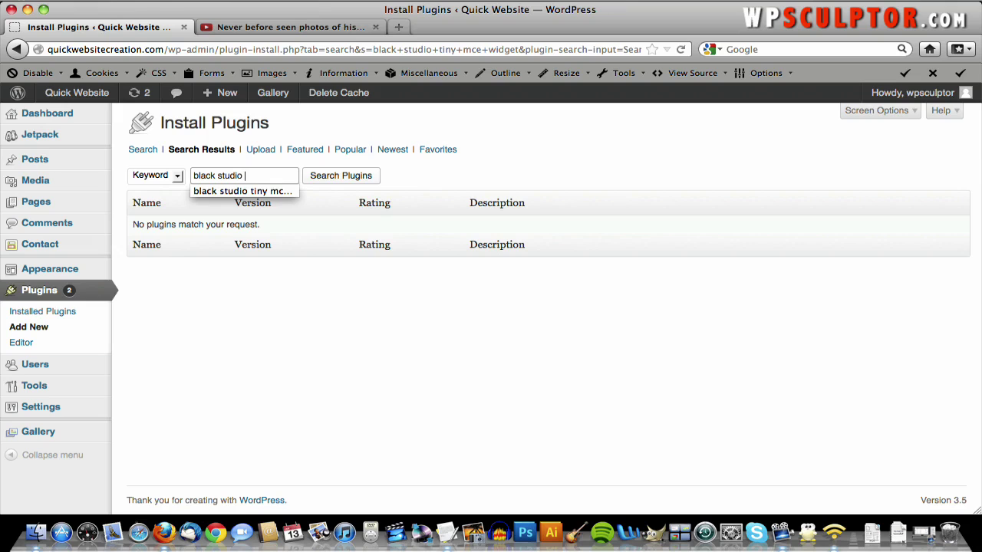
{"action": "left_click", "coordinate": [377, 180]}
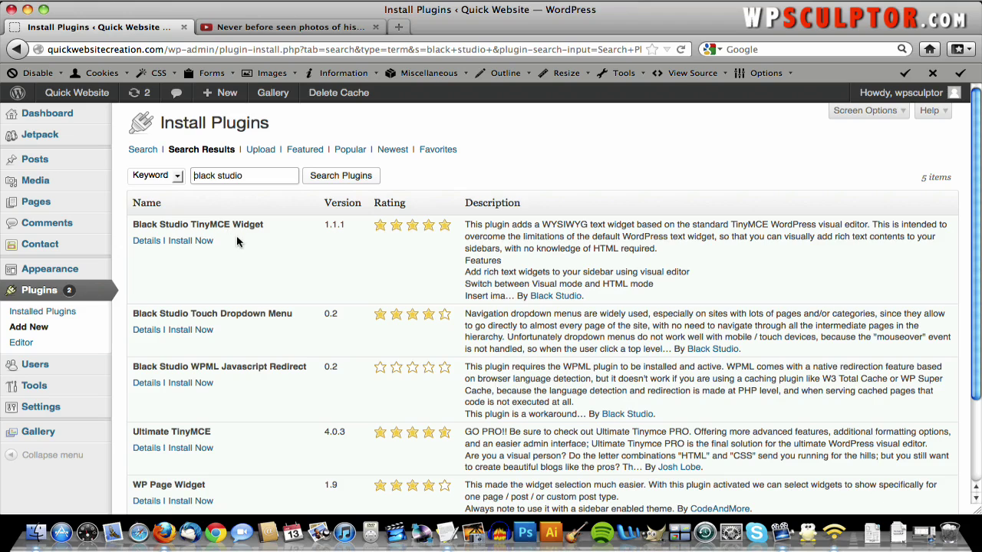
- Install and activate Black Studio TinyMCE Widget, then return to the Widgets page
{"action": "left_click", "coordinate": [181, 242]}
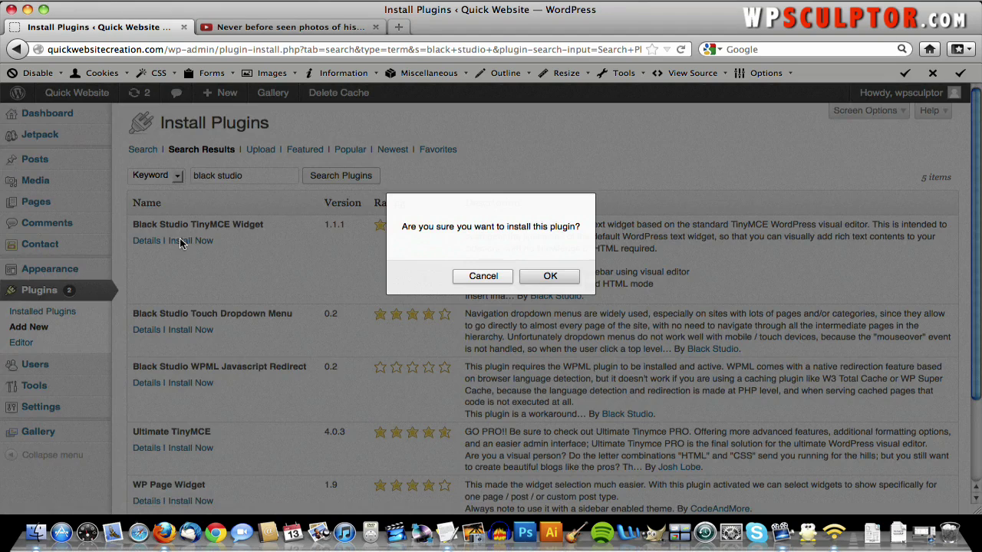
{"action": "left_click", "coordinate": [552, 276]}
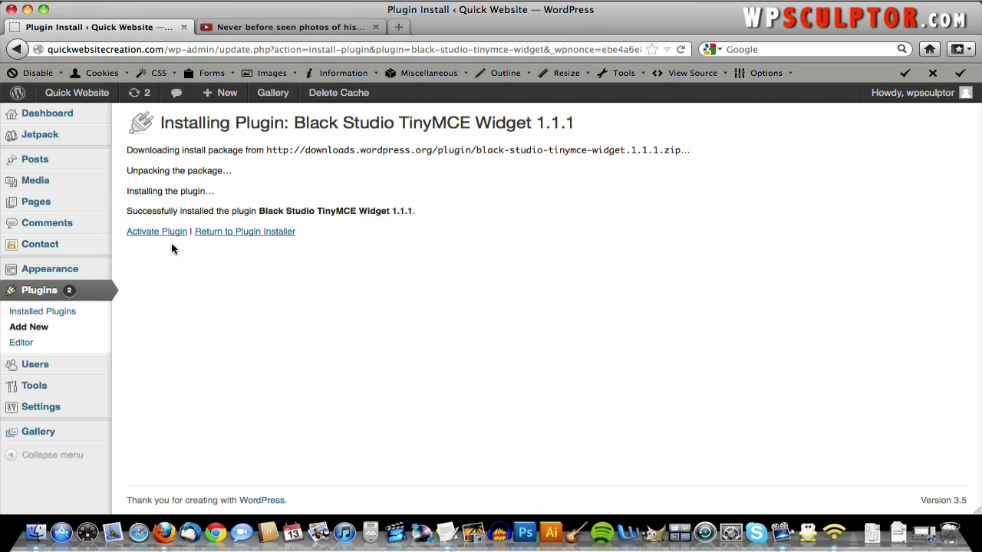
{"action": "left_click", "coordinate": [164, 234]}
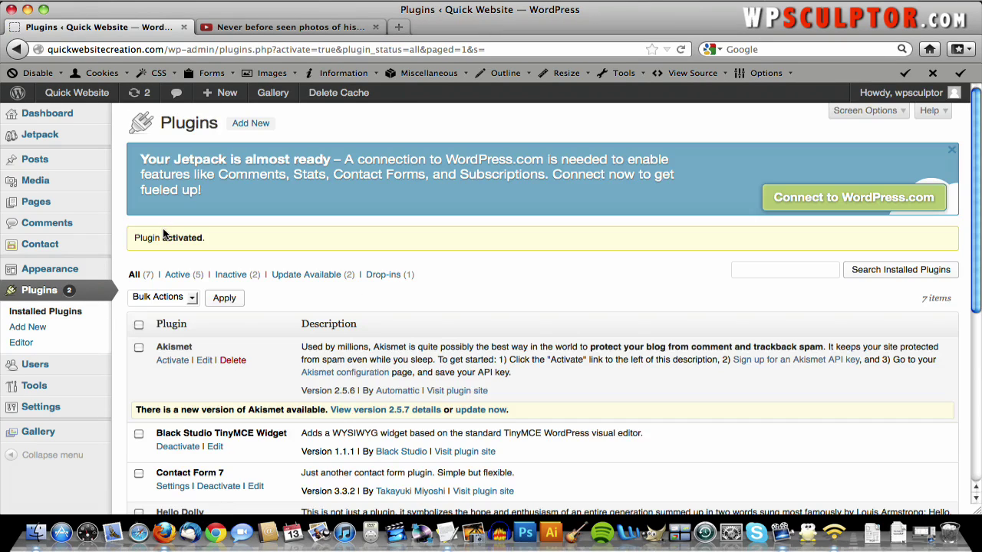
{"action": "mouse_move", "coordinate": [108, 270]}
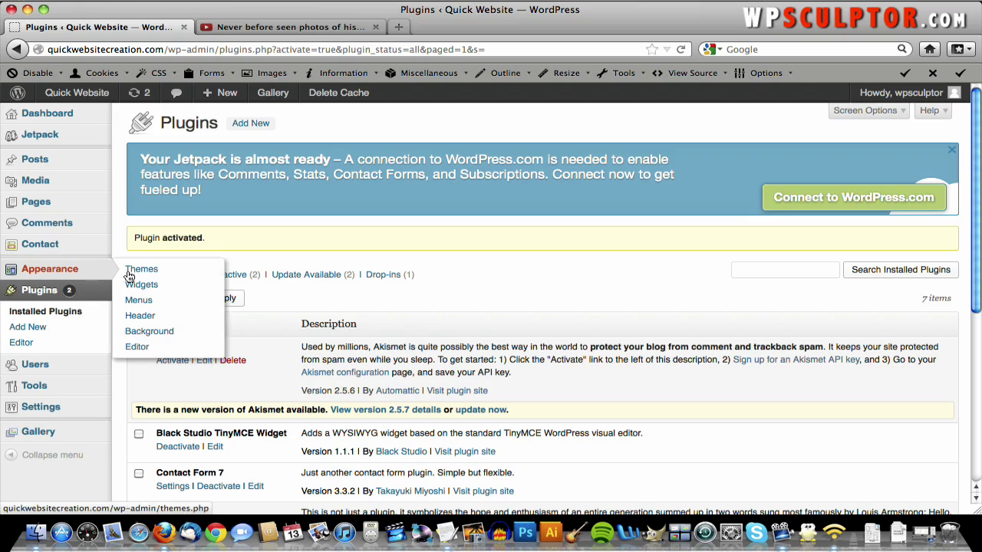
{"action": "left_click", "coordinate": [153, 287]}
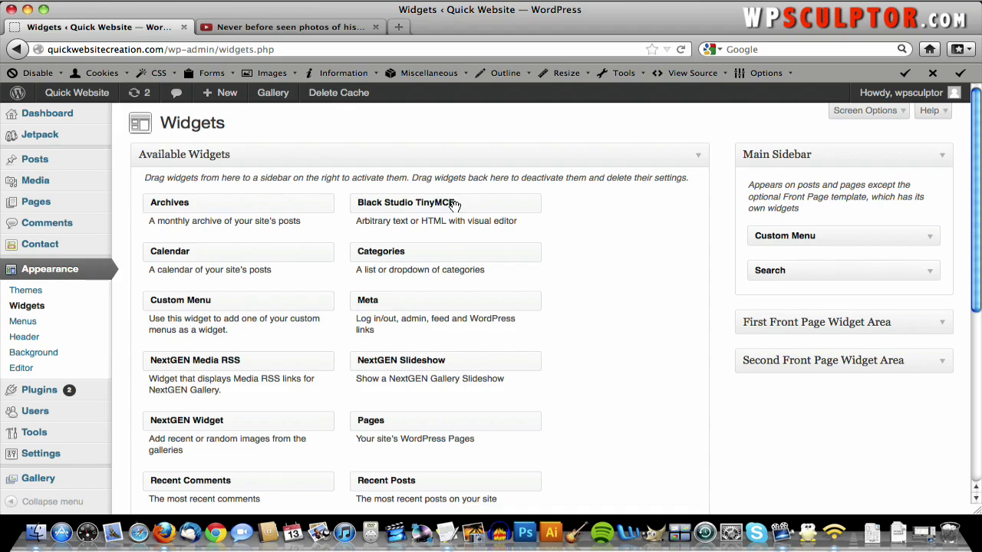
- Put a Black Studio TinyMCE widget in the Main Sidebar and replace the YouTube tab with a new tab
{"action": "left_click_drag", "start_coordinate": [455, 206], "coordinate": [848, 240]}
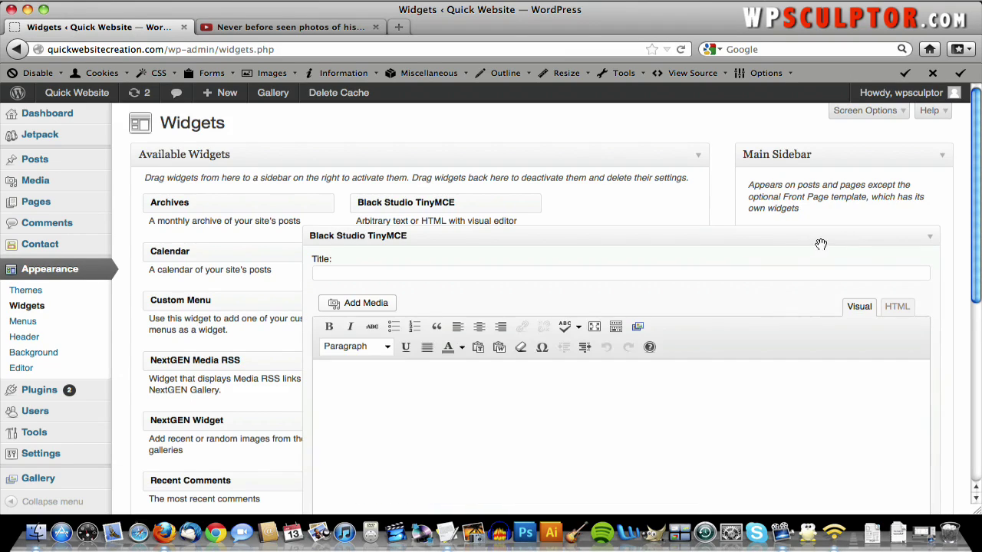
{"action": "scroll", "coordinate": [812, 246], "scroll_direction": "down", "scroll_amount": 1}
{"action": "scroll", "coordinate": [807, 253], "scroll_direction": "down", "scroll_amount": 2}
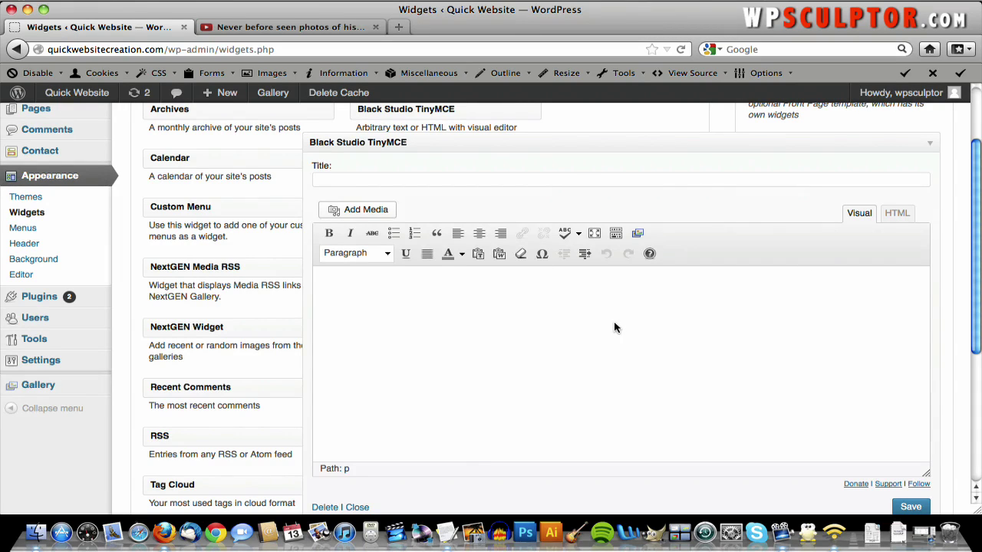
{"action": "scroll", "coordinate": [690, 314], "scroll_direction": "up", "scroll_amount": 2}
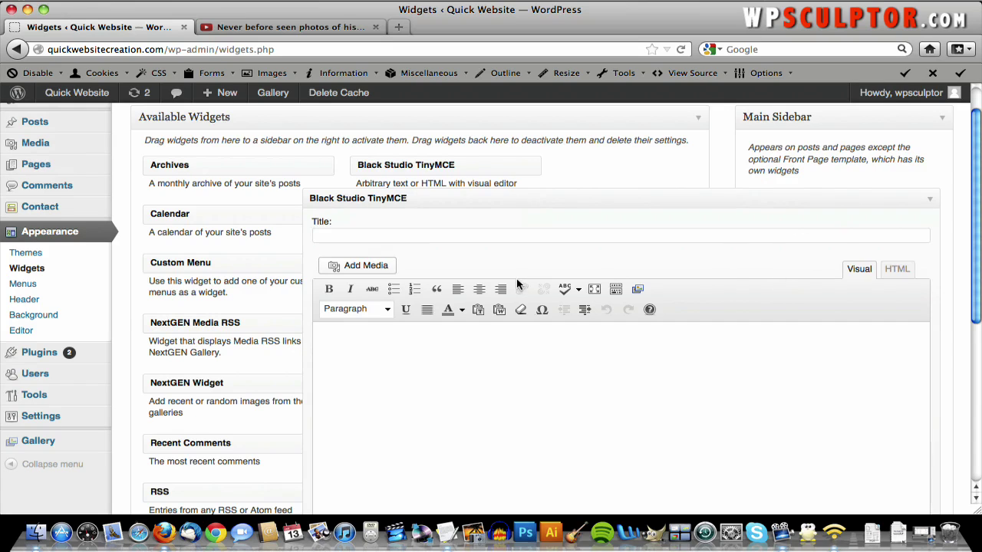
{"action": "left_click", "coordinate": [375, 27]}
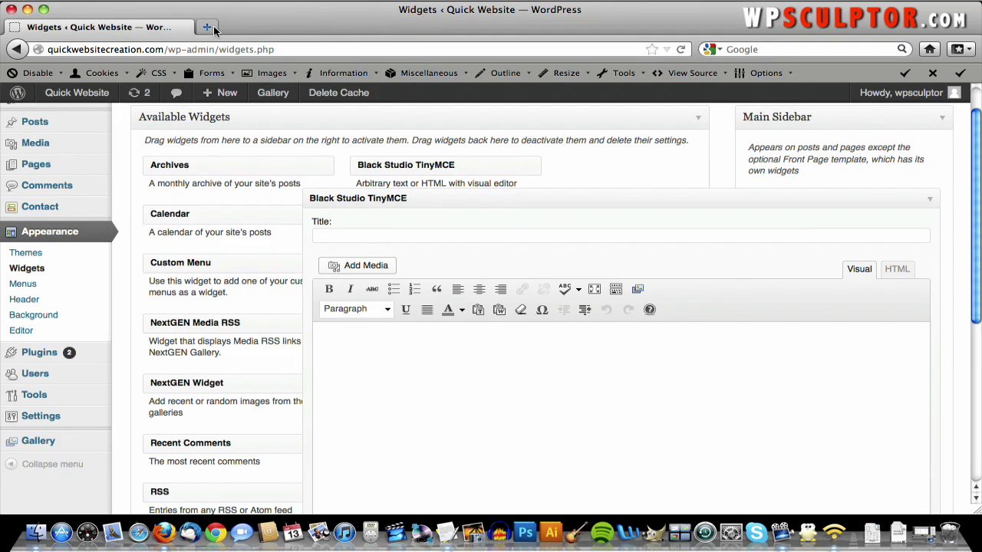
{"action": "left_click", "coordinate": [207, 28]}
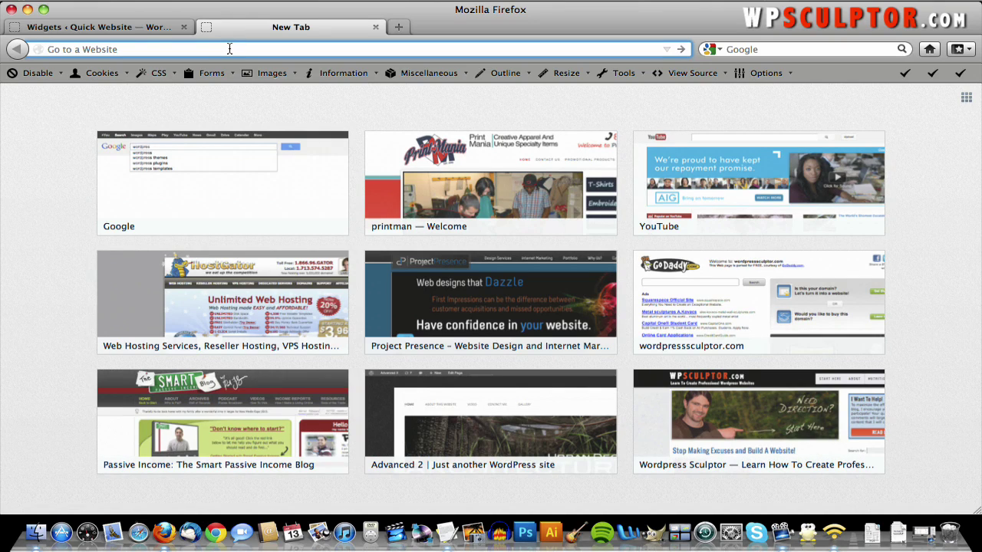
- Go to sxc.hu and browse page 4 of the Architecture / Urban Decay category
{"action": "type", "text": "sxc.hu/"}
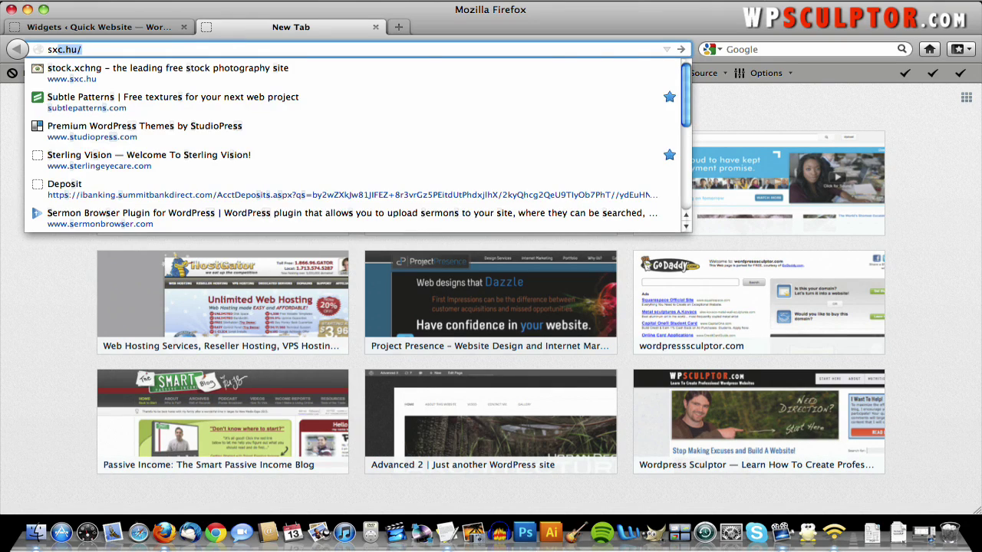
{"action": "key", "text": "Return"}
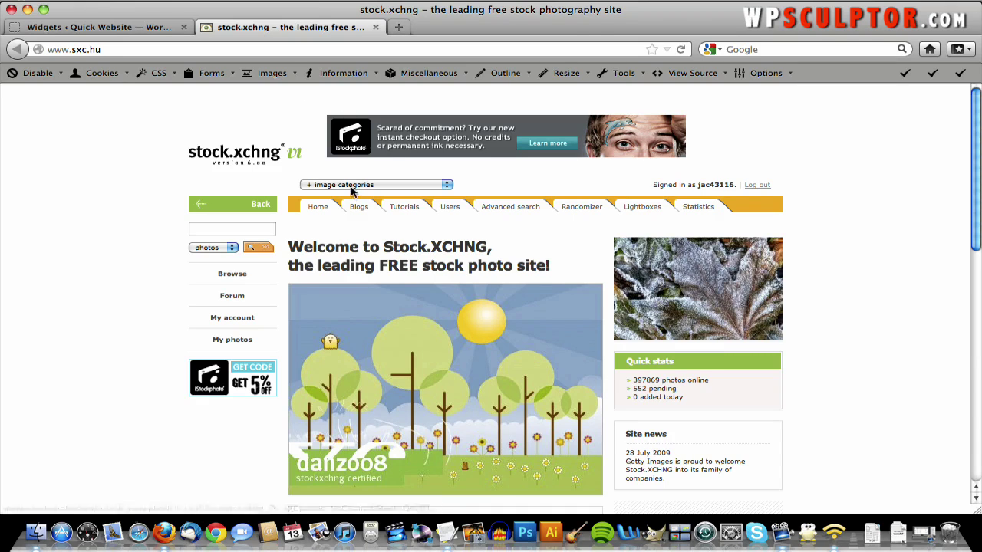
{"action": "left_click", "coordinate": [353, 185]}
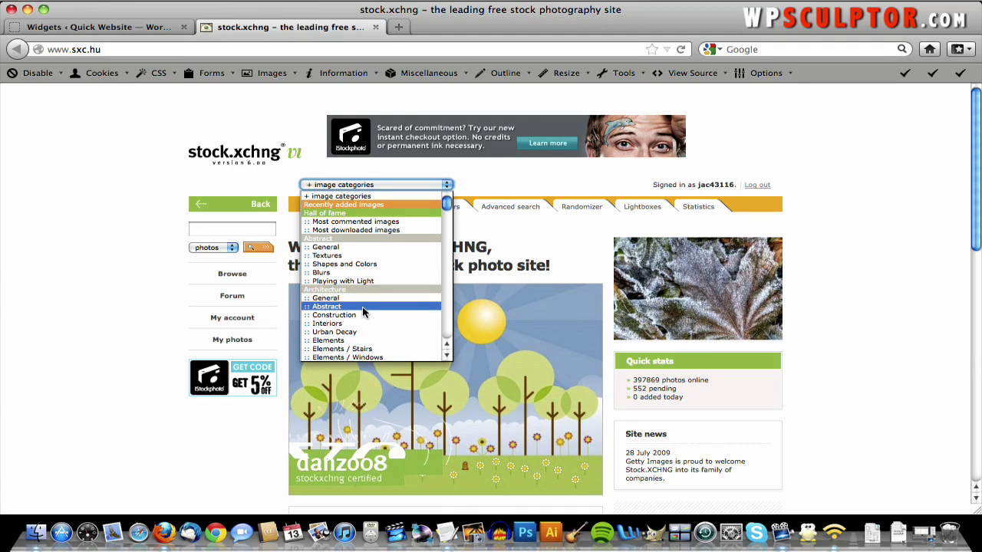
{"action": "left_click", "coordinate": [364, 333]}
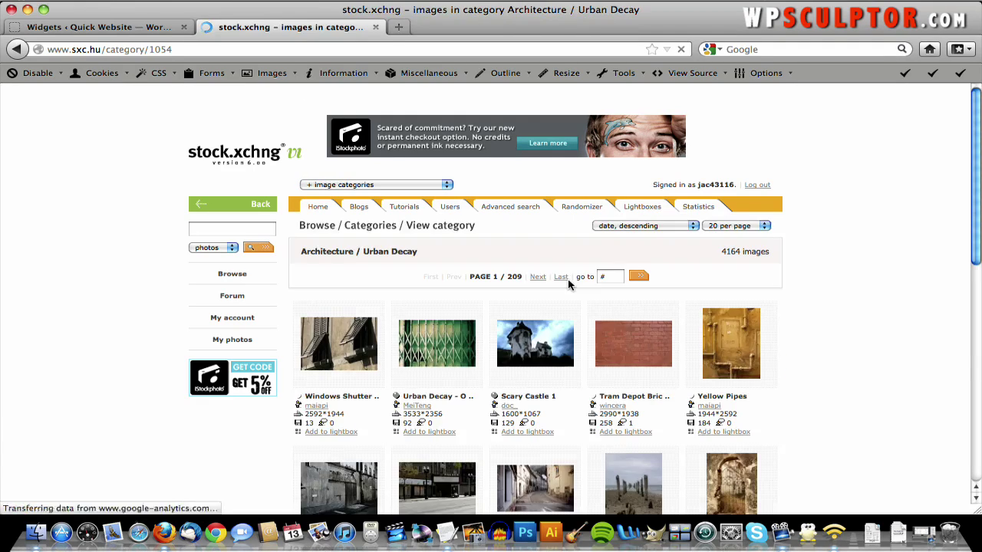
{"action": "left_click", "coordinate": [606, 277]}
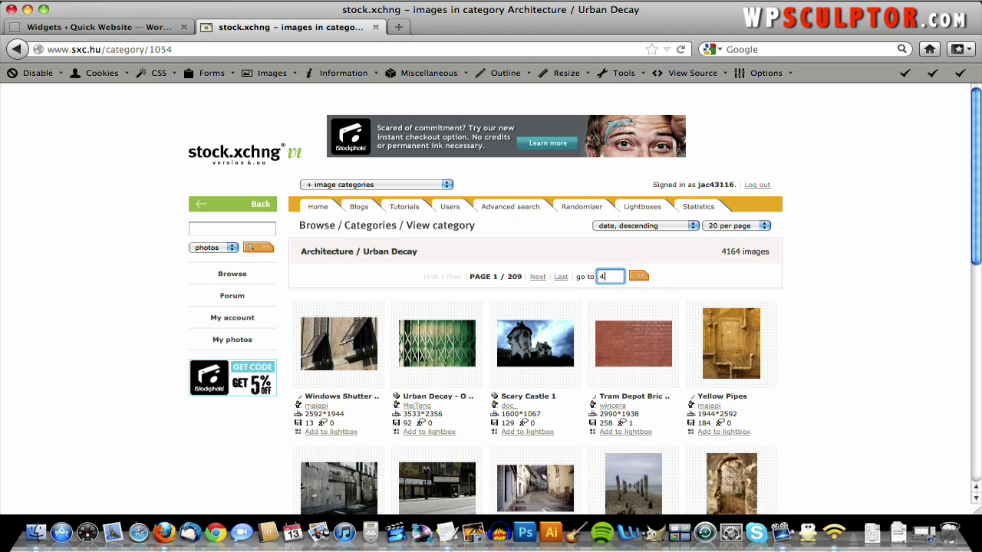
{"action": "type", "text": "4"}
{"action": "key", "text": "Return"}
- Open the Graffiti Building 5 photo and its full-size download
{"action": "mouse_move", "coordinate": [526, 371]}
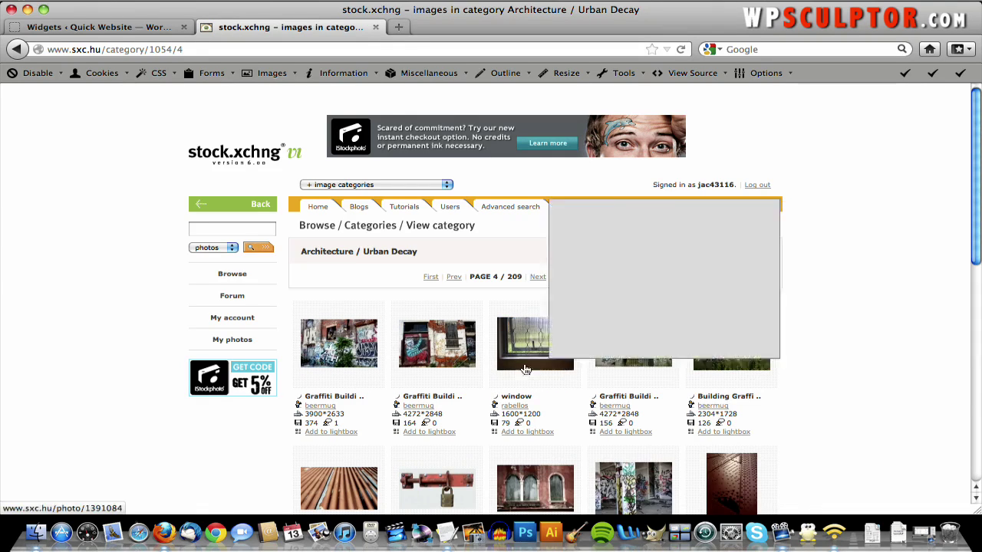
{"action": "left_click", "coordinate": [437, 344]}
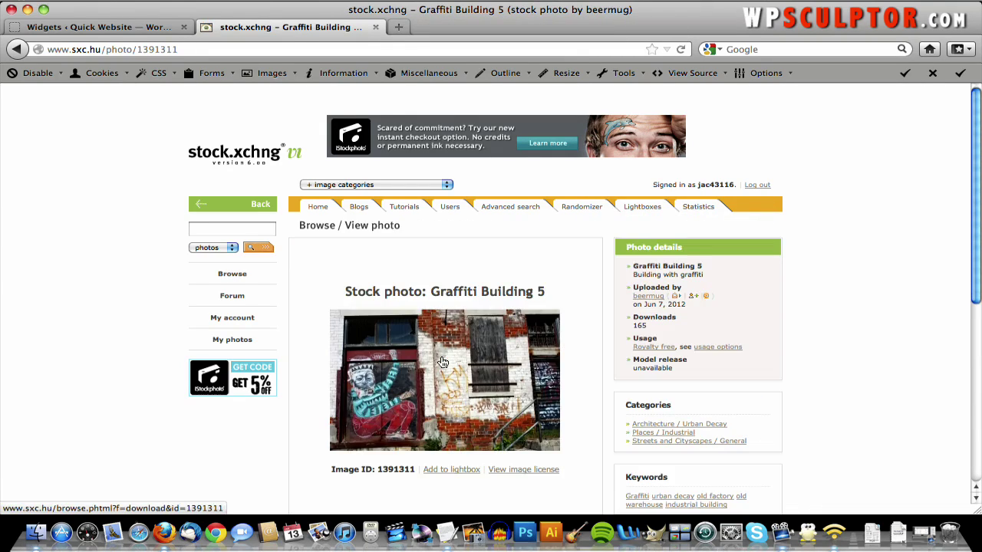
{"action": "right_click", "coordinate": [443, 362]}
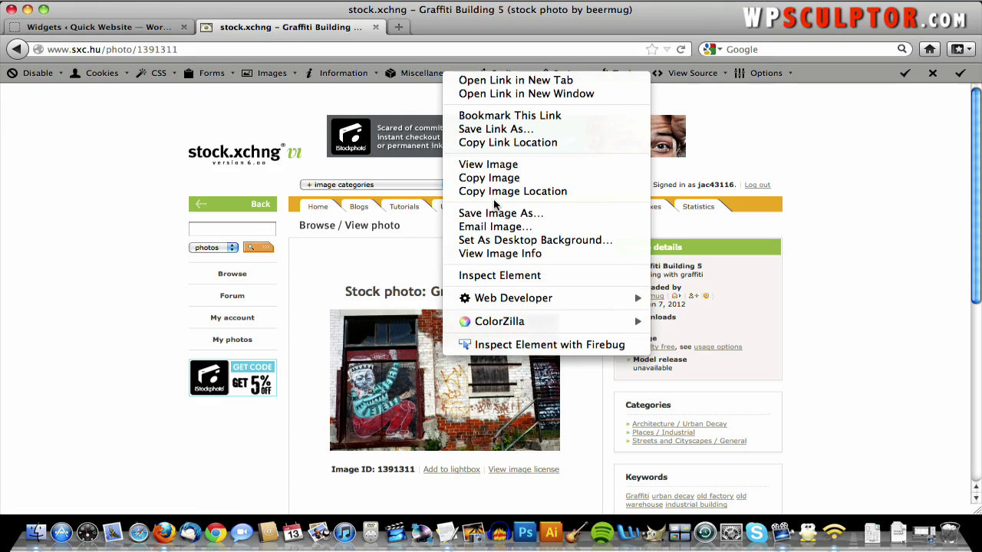
{"action": "left_click", "coordinate": [495, 165]}
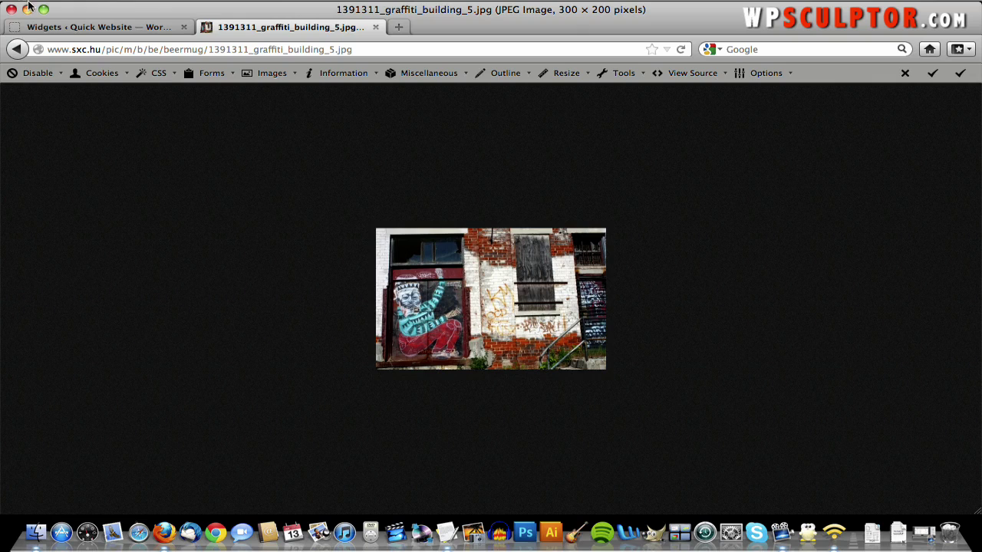
{"action": "left_click", "coordinate": [16, 49]}
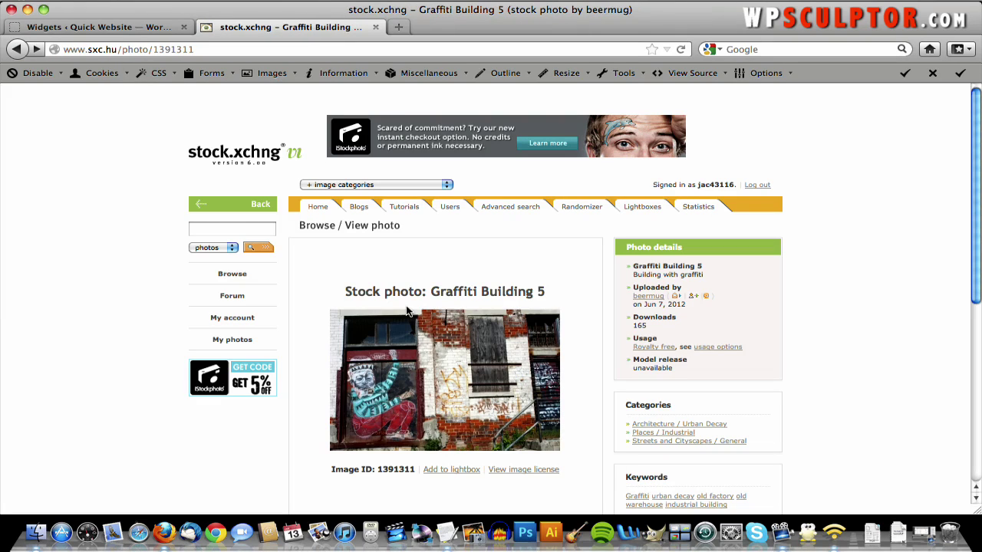
{"action": "left_click", "coordinate": [407, 321]}
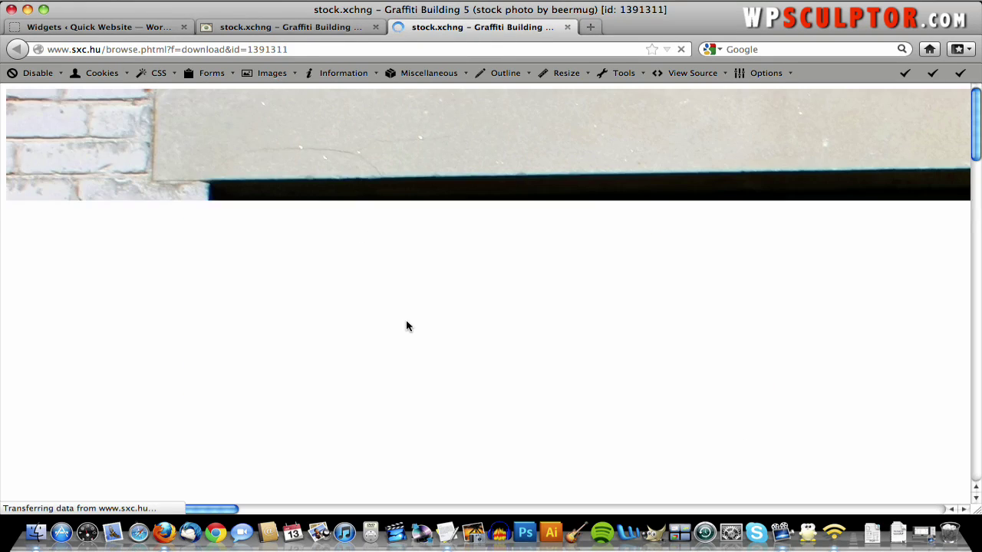
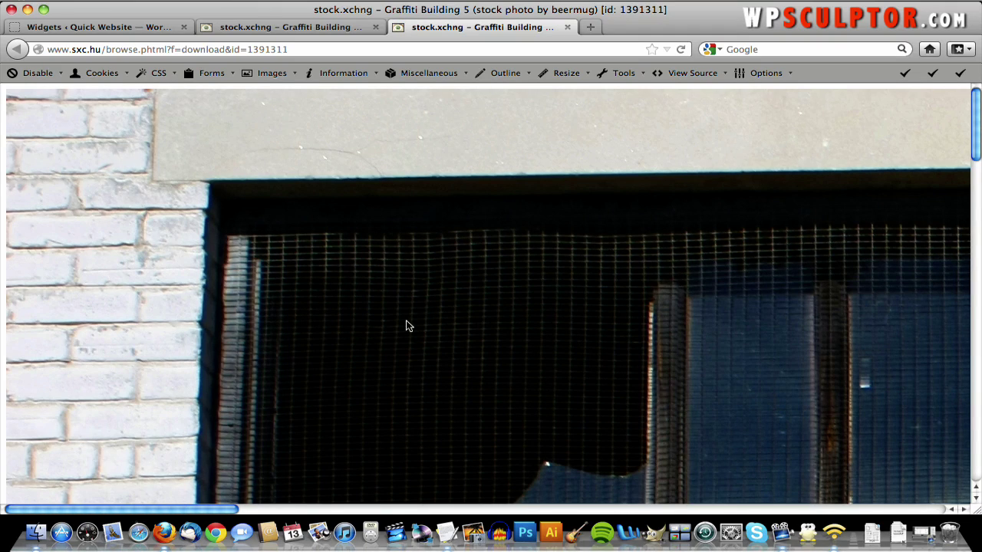
- Save the graffiti photo as sidebarimage_original.jpg in the QuickWebsiteCreation.com folder
{"action": "right_click", "coordinate": [407, 322]}
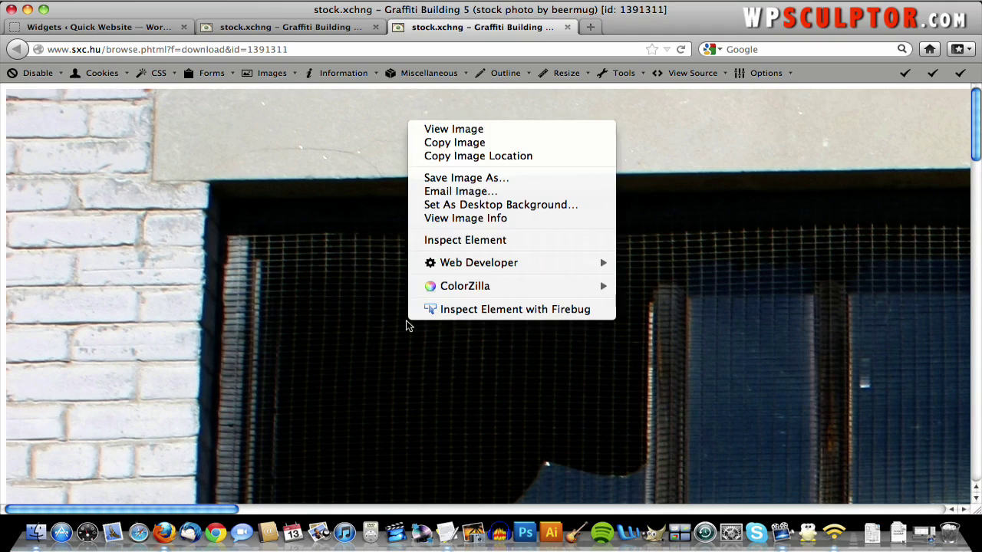
{"action": "left_click", "coordinate": [491, 177]}
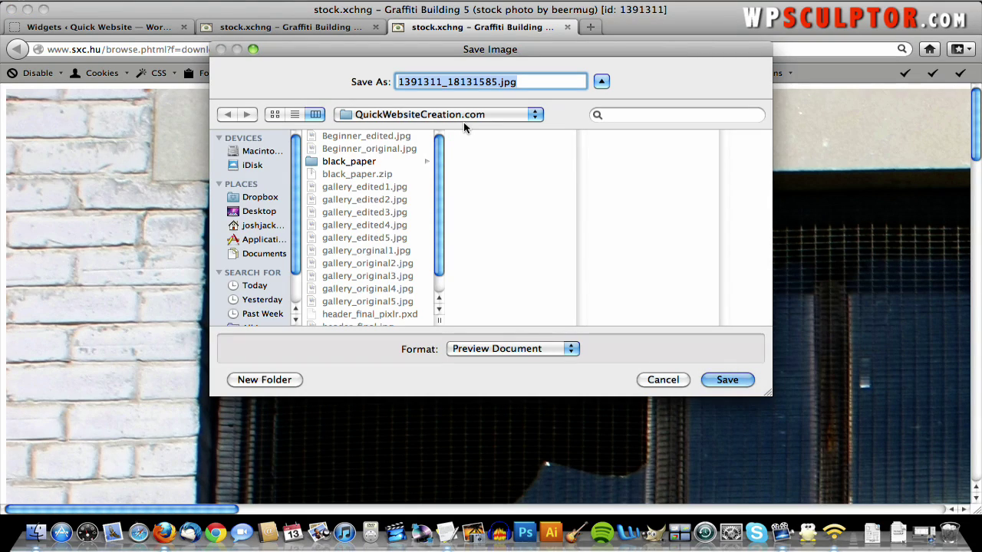
{"action": "type", "text": "sidebar"}
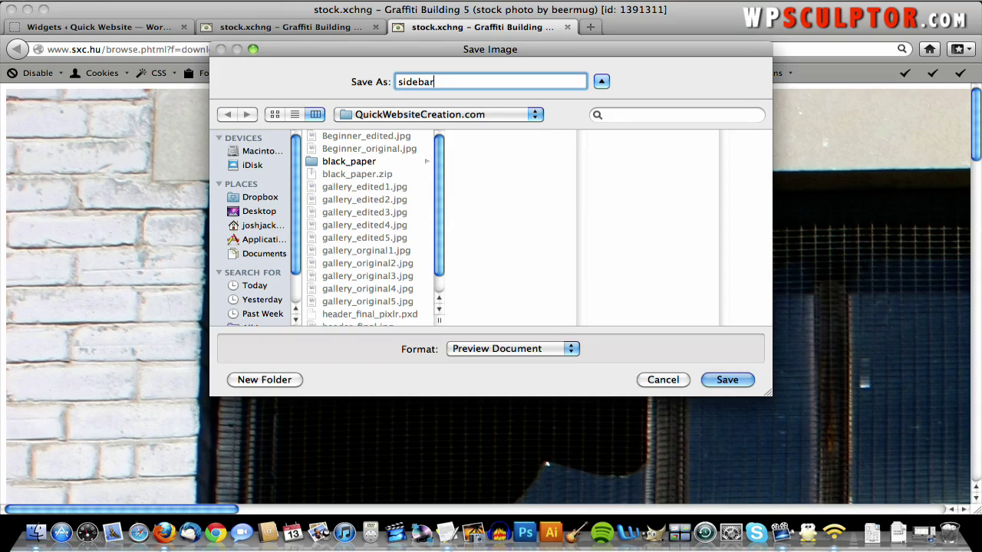
{"action": "type", "text": "image_original.jpg"}
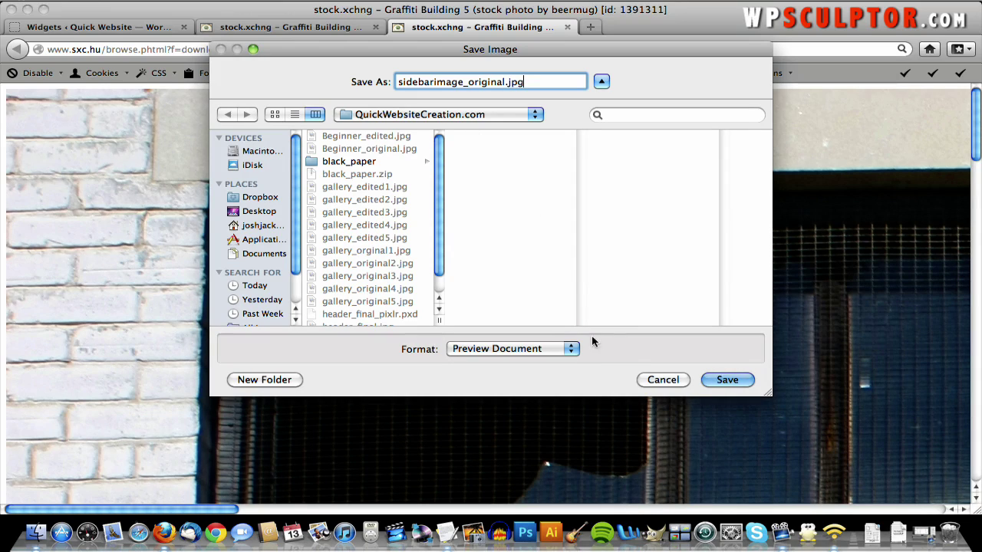
{"action": "left_click", "coordinate": [726, 380]}
- Load pixlr.com in the current browser tab
{"action": "left_click", "coordinate": [412, 48]}
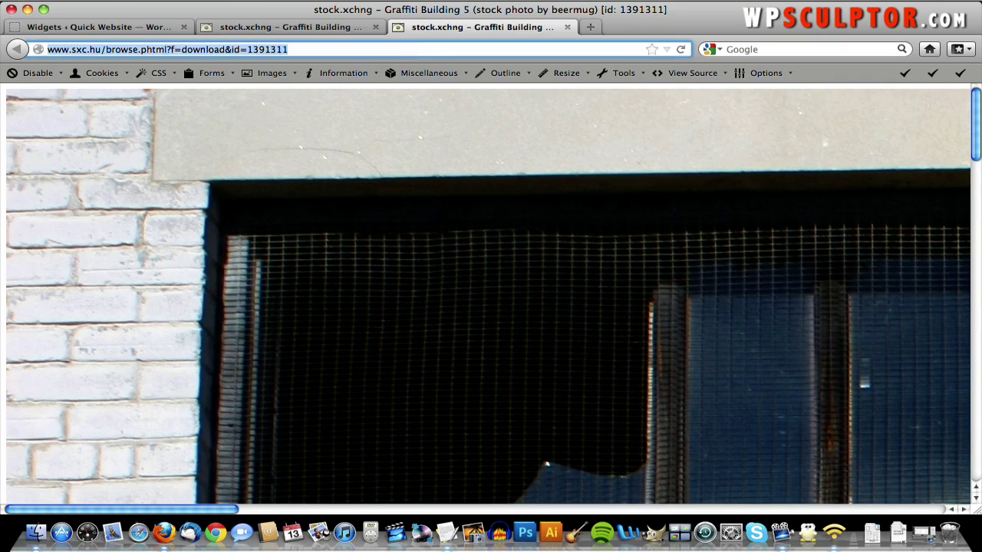
{"action": "type", "text": "pixlr.com/"}
{"action": "key", "text": "Return"}
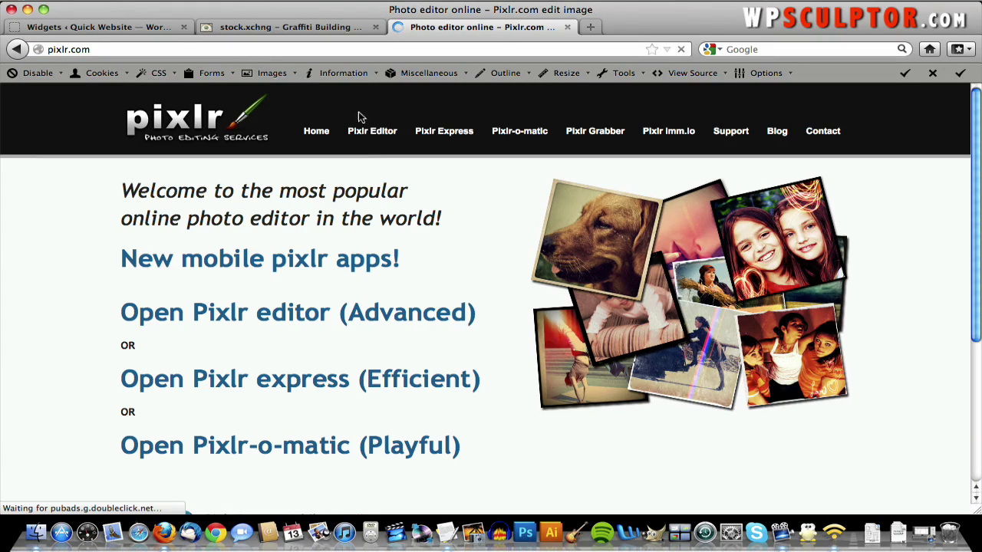
- Open sidebarimage_original.jpg from the computer in Pixlr Editor
{"action": "left_click", "coordinate": [373, 134]}
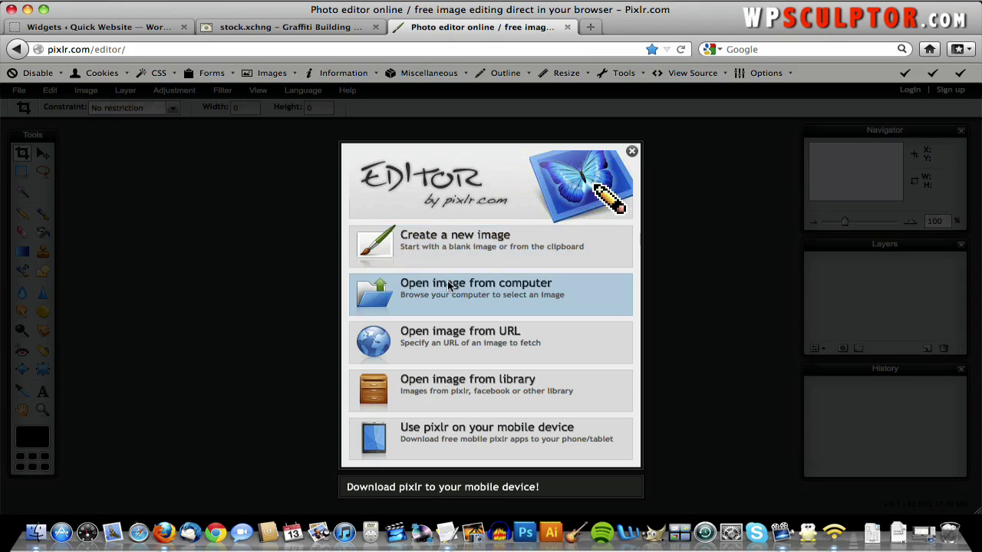
{"action": "left_click", "coordinate": [451, 286]}
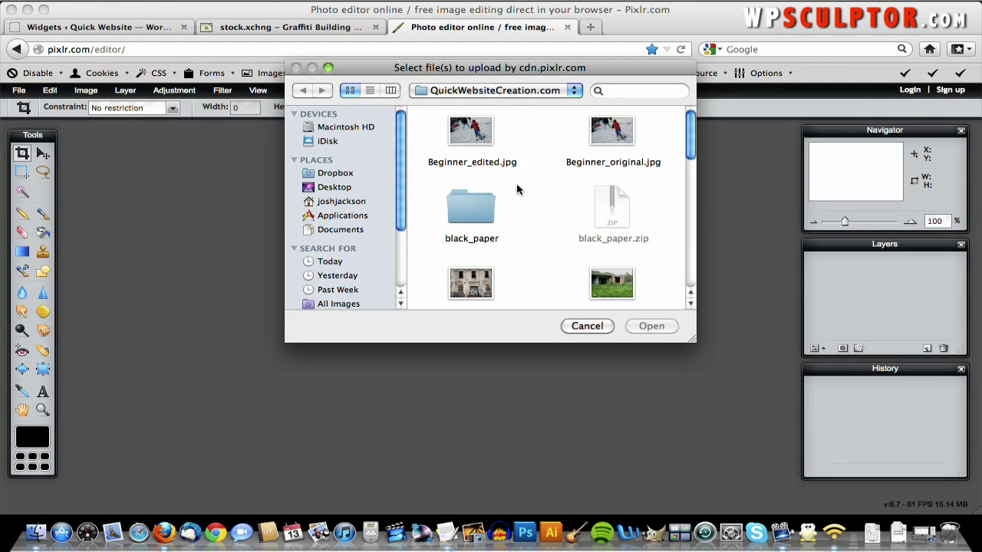
{"action": "scroll", "coordinate": [519, 192], "scroll_direction": "down", "scroll_amount": 3}
{"action": "scroll", "coordinate": [519, 192], "scroll_direction": "down", "scroll_amount": 12}
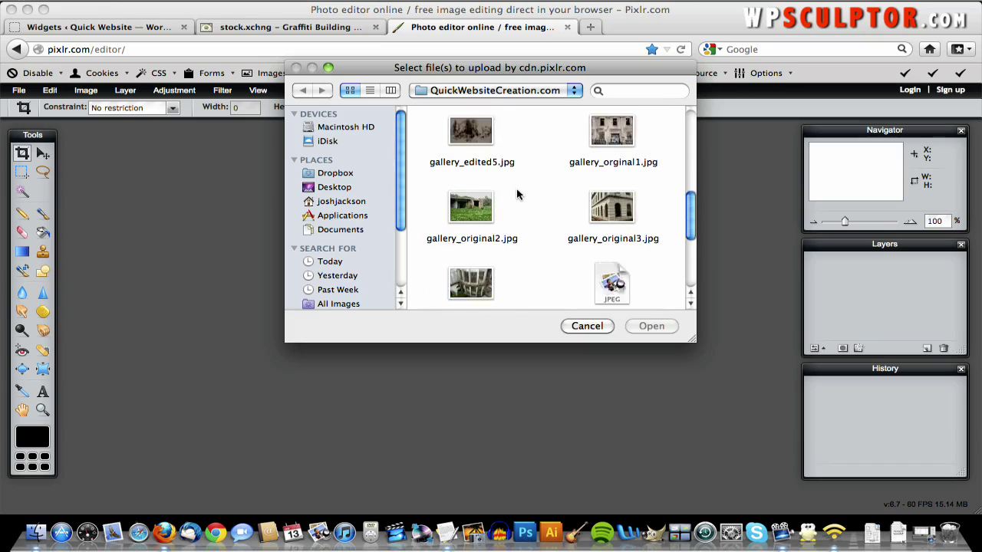
{"action": "scroll", "coordinate": [583, 218], "scroll_direction": "down", "scroll_amount": 6}
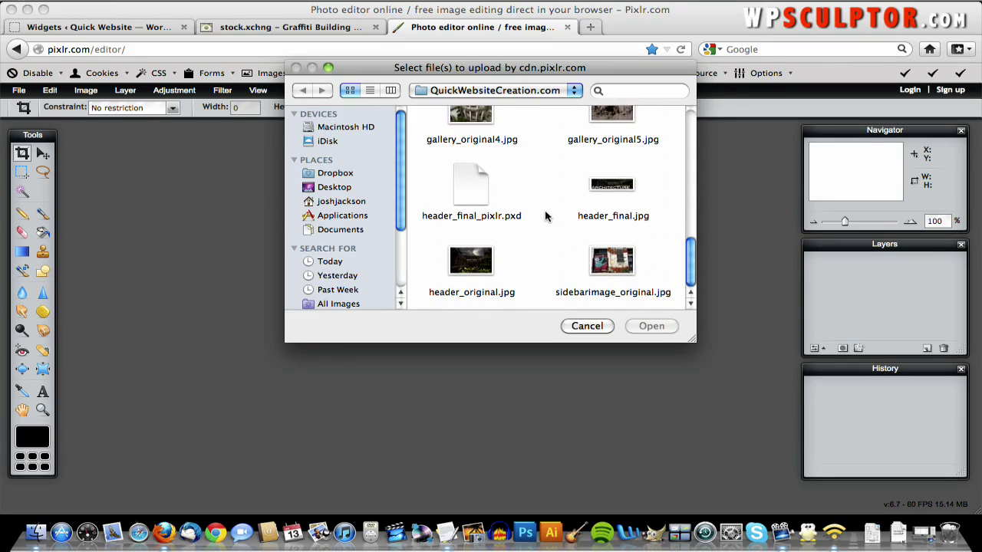
{"action": "double_click", "coordinate": [604, 263]}
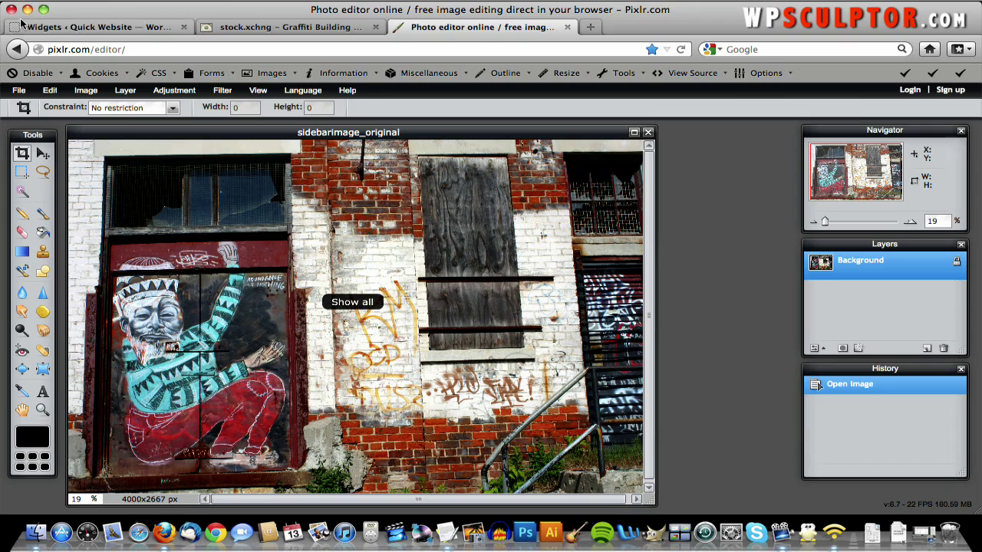
{"action": "left_click", "coordinate": [85, 90]}
- Resize the photo to 500 px wide (500×333)
{"action": "left_click", "coordinate": [89, 103]}
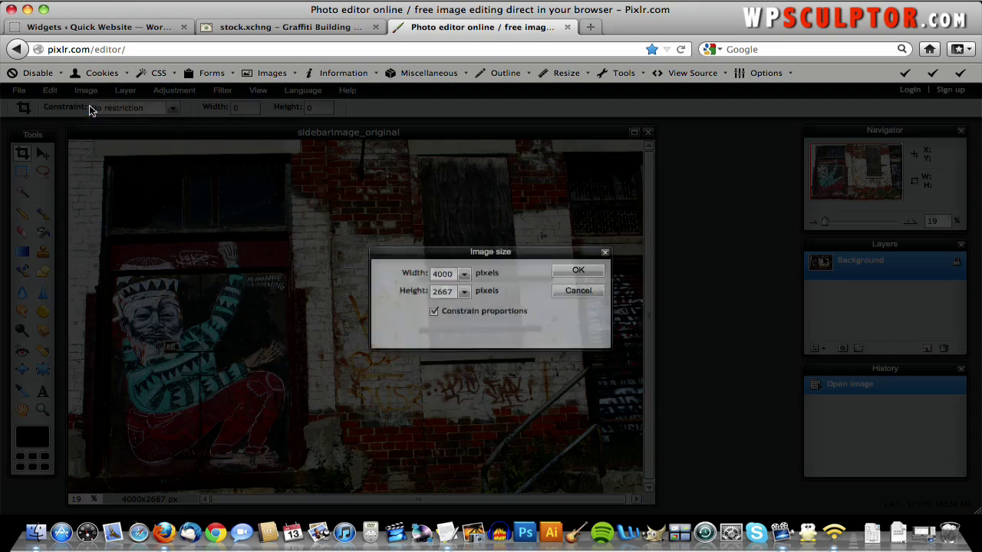
{"action": "double_click", "coordinate": [450, 275]}
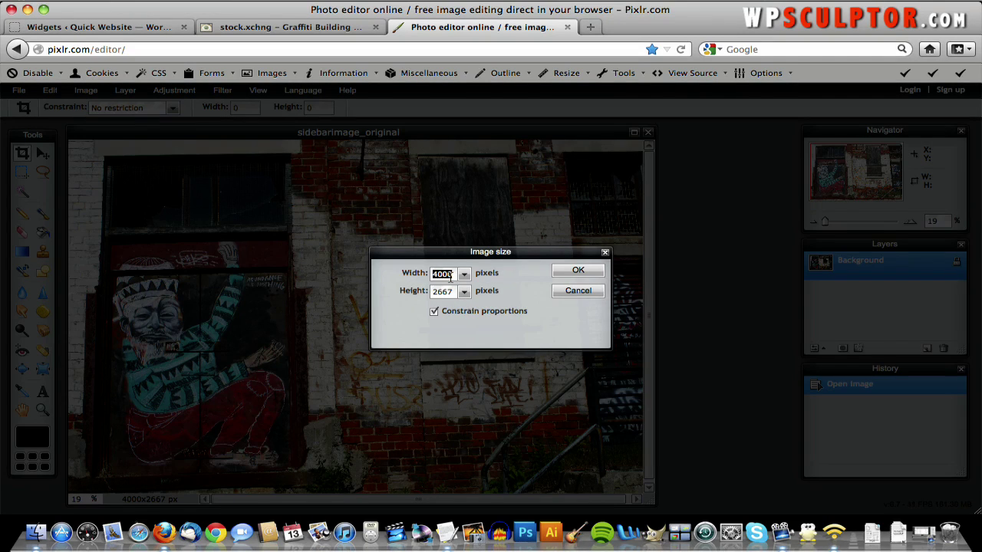
{"action": "type", "text": "50"}
{"action": "left_click", "coordinate": [576, 273]}
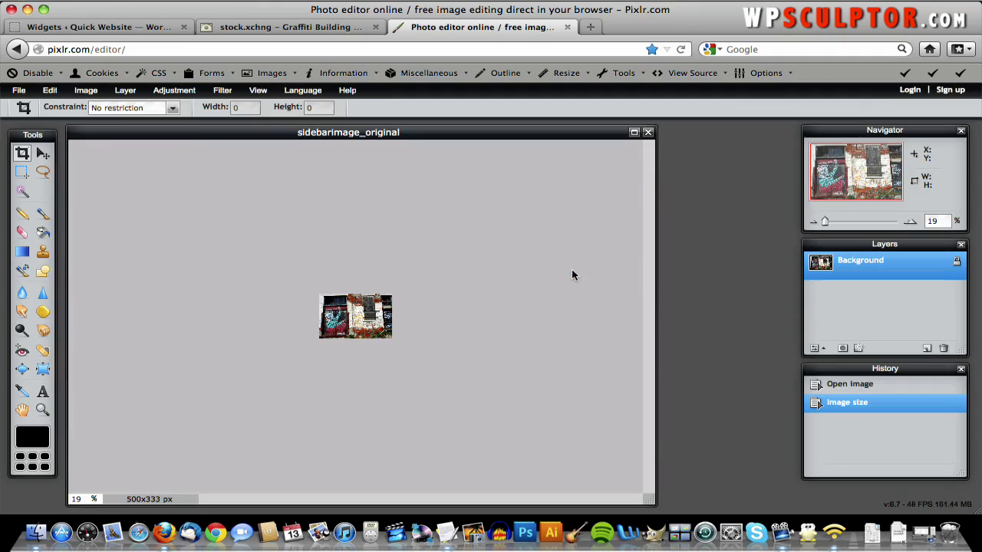
- Save it as sidebarimage_500.jpg at quality 70 in the QuickWebsiteCreation.com folder
{"action": "left_click", "coordinate": [17, 90]}
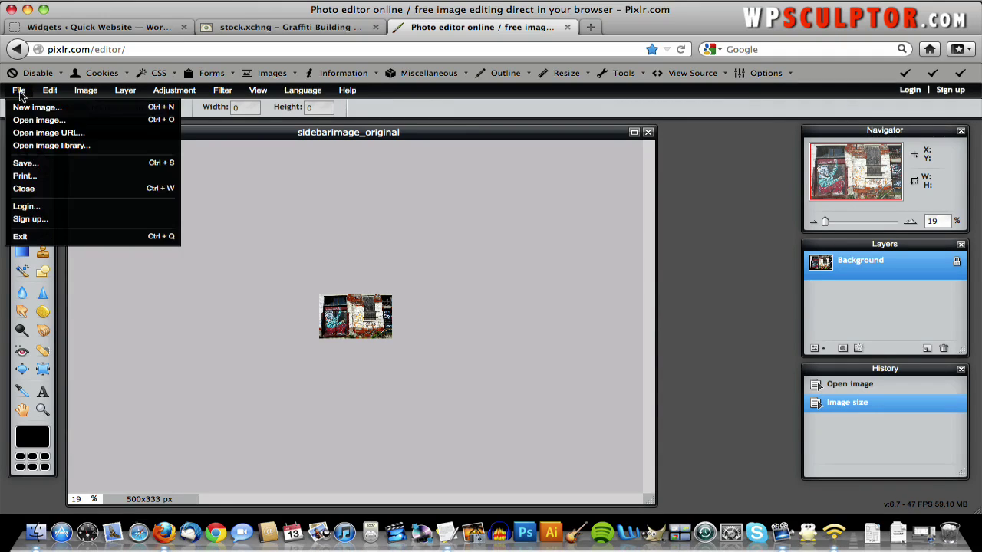
{"action": "left_click", "coordinate": [54, 161]}
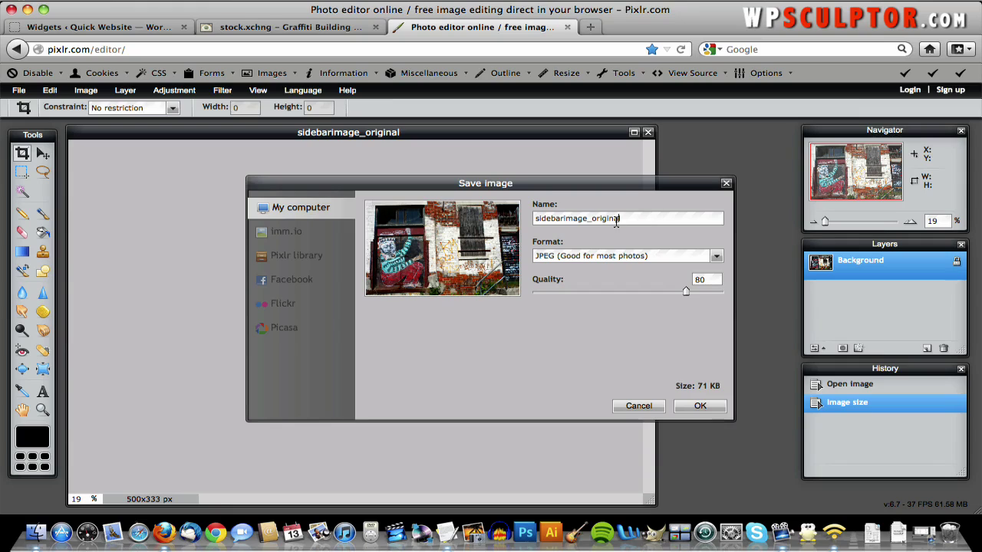
{"action": "double_click", "coordinate": [616, 219]}
{"action": "left_click", "coordinate": [616, 220]}
{"action": "key", "text": "BackSpace"}
{"action": "key", "text": "BackSpace"}
{"action": "key", "text": "BackSpace"}
{"action": "key", "text": "BackSpace"}
{"action": "key", "text": "BackSpace"}
{"action": "key", "text": "BackSpace"}
{"action": "type", "text": "500"}
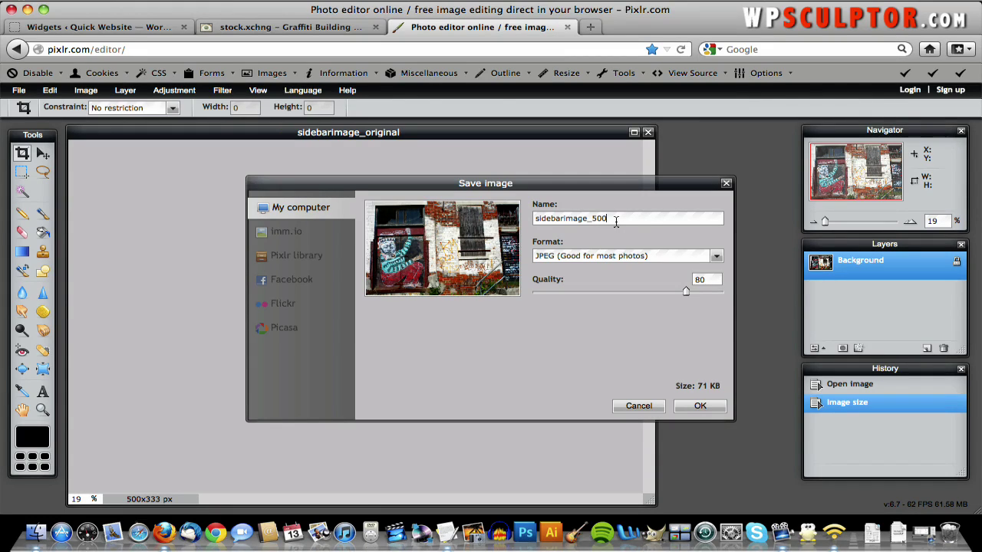
{"action": "double_click", "coordinate": [697, 280]}
{"action": "type", "text": "7"}
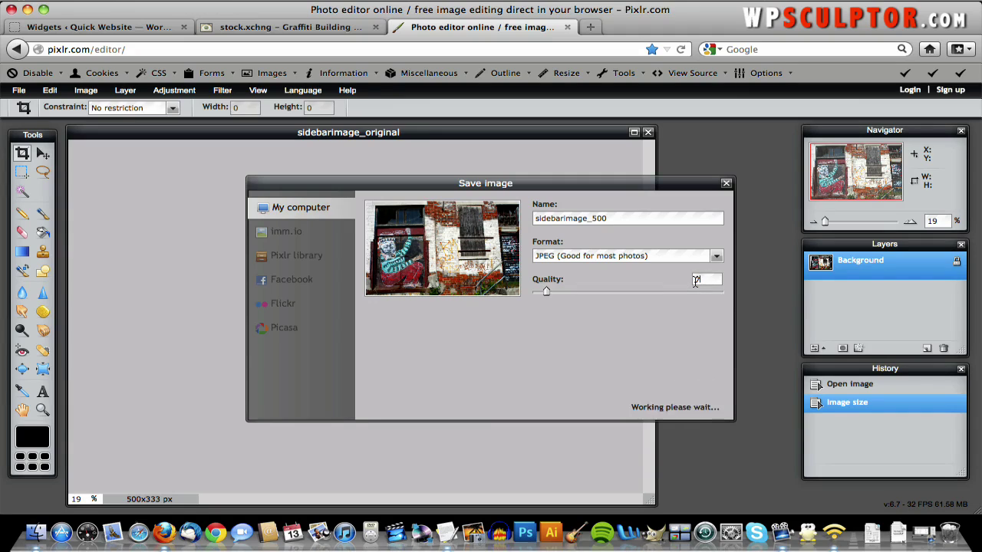
{"action": "type", "text": "0"}
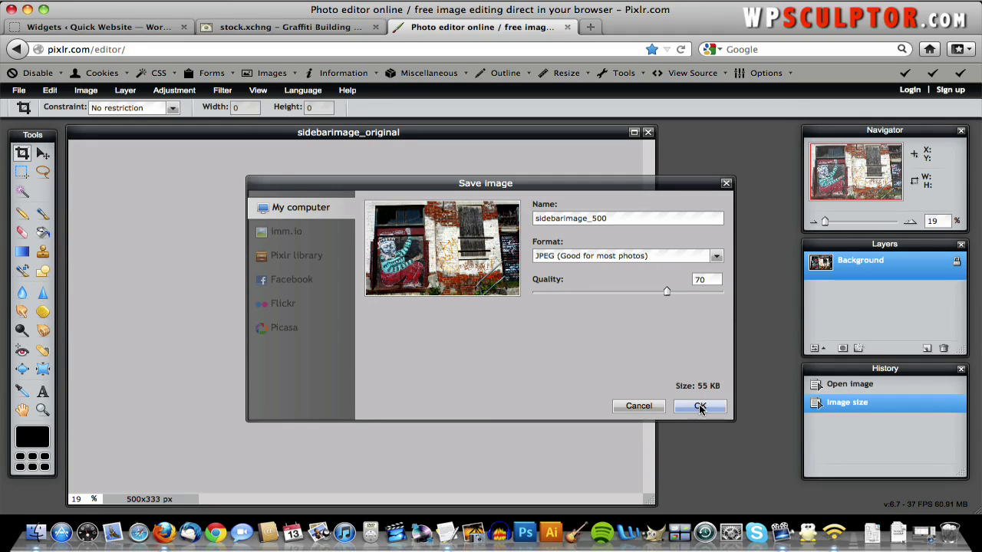
{"action": "left_click", "coordinate": [700, 408]}
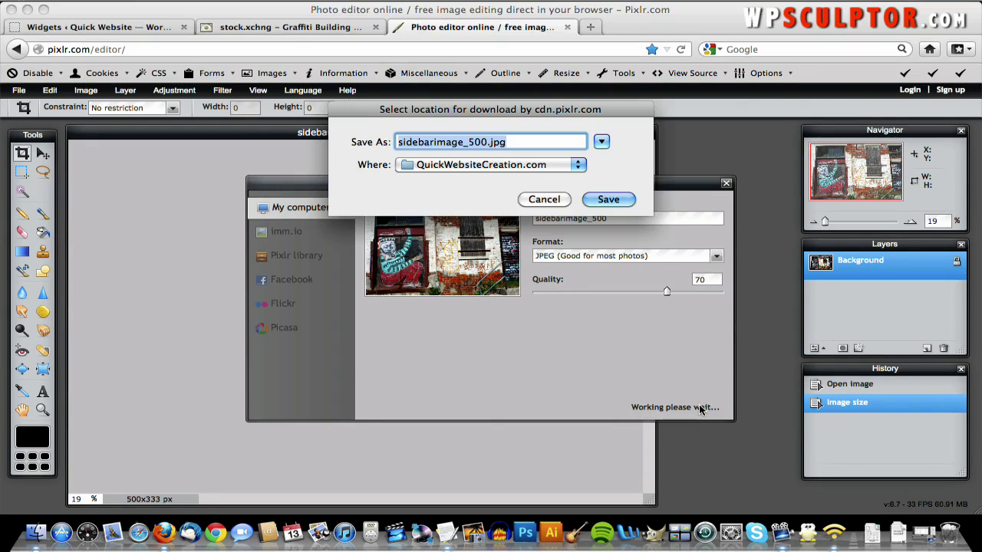
{"action": "left_click", "coordinate": [607, 200]}
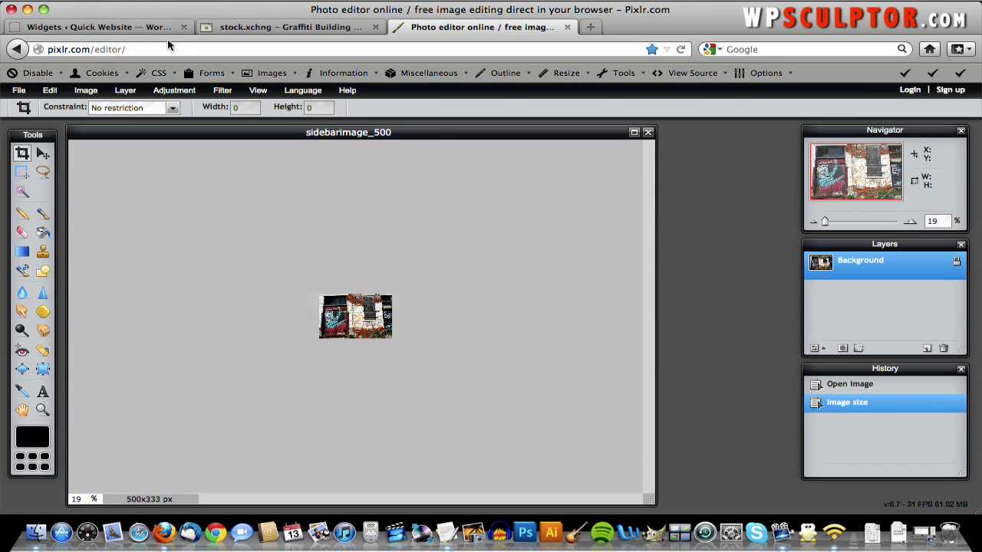
- Copy 'About This Site: Click Here' from the Text Content notes into the widget body
{"action": "left_click", "coordinate": [125, 29]}
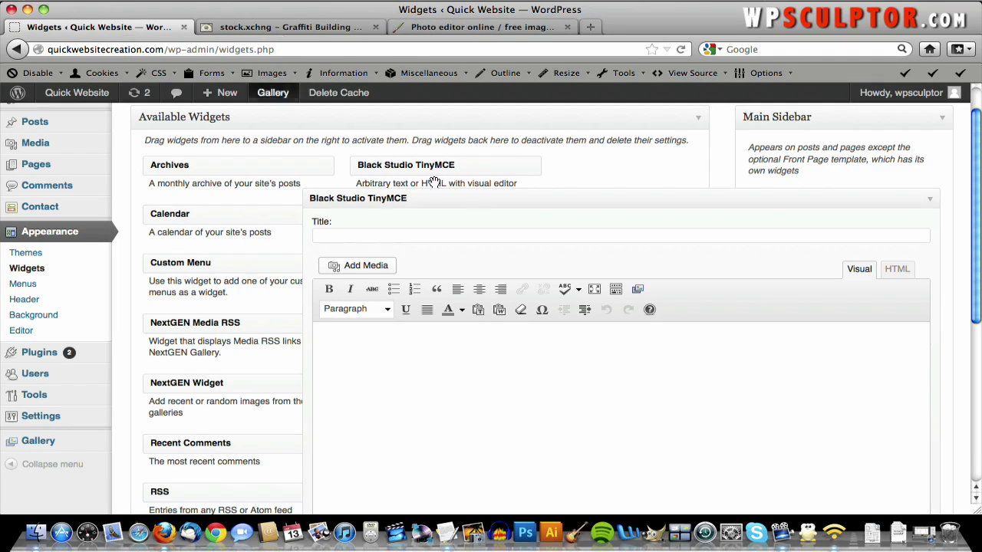
{"action": "left_click", "coordinate": [434, 346]}
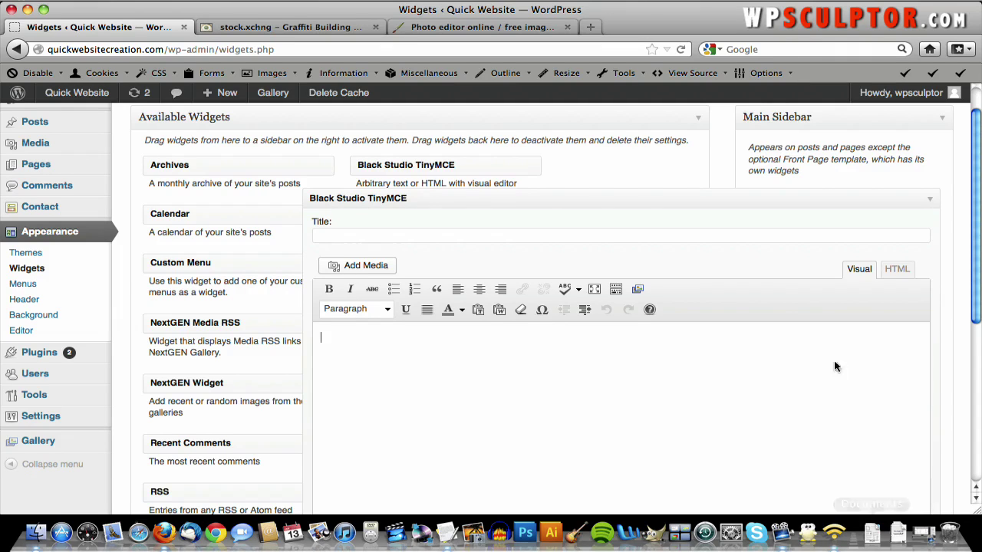
{"action": "key", "text": "F9"}
{"action": "left_click", "coordinate": [513, 190]}
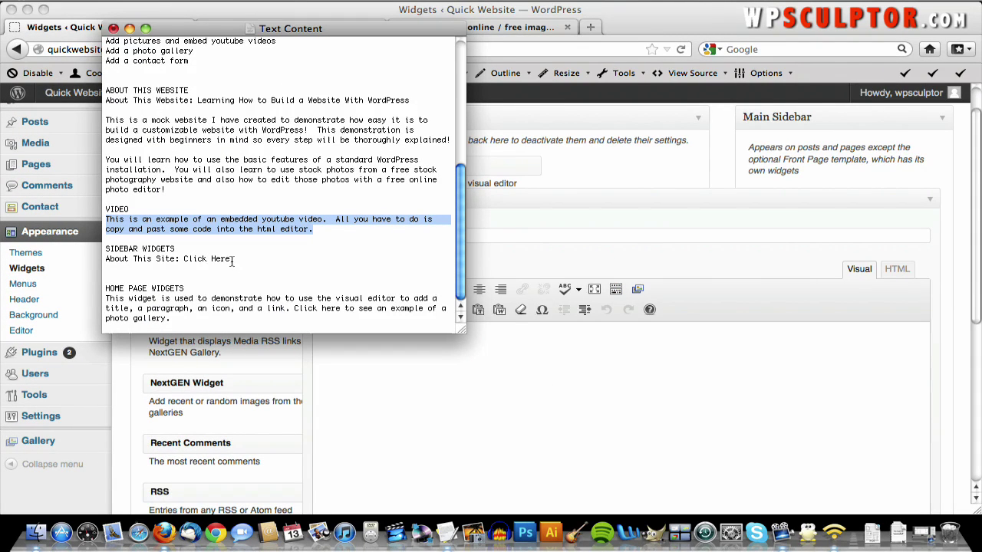
{"action": "left_click_drag", "start_coordinate": [231, 259], "coordinate": [92, 260]}
{"action": "key", "text": "super+c"}
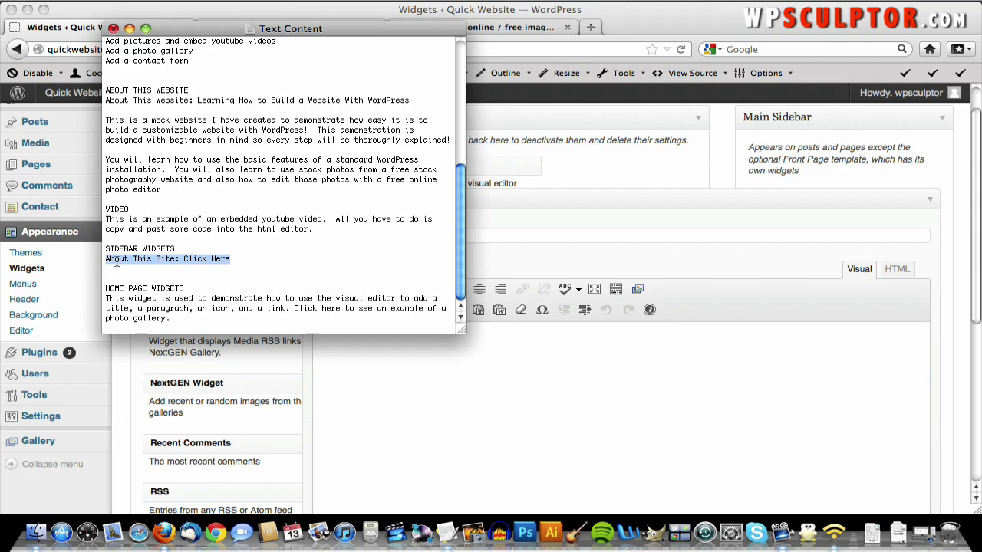
{"action": "left_click", "coordinate": [364, 349]}
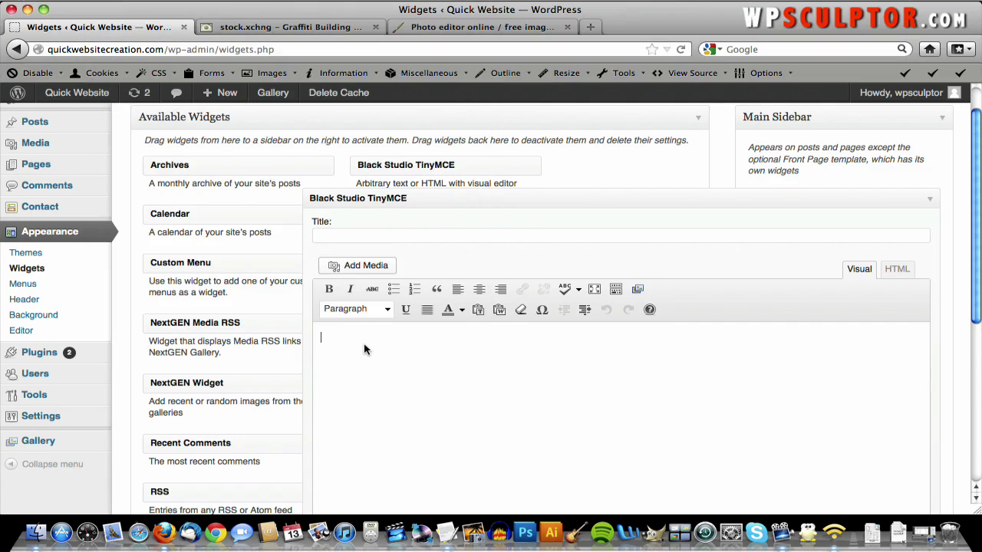
{"action": "key", "text": "super+v"}
{"action": "left_click_drag", "start_coordinate": [451, 339], "coordinate": [320, 336]}
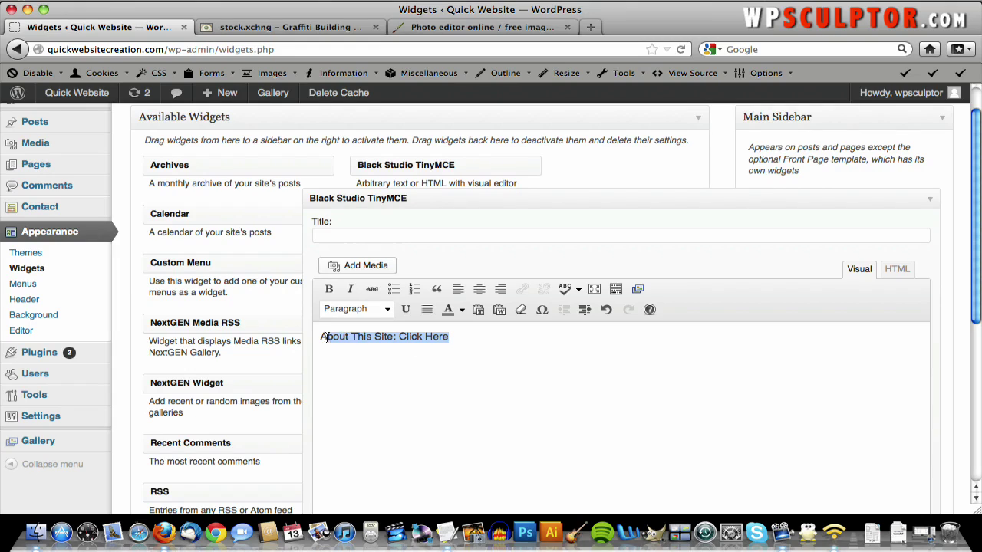
- Make the About This Site line a Heading 1 and start a link on 'Click Here'
{"action": "left_click", "coordinate": [388, 310]}
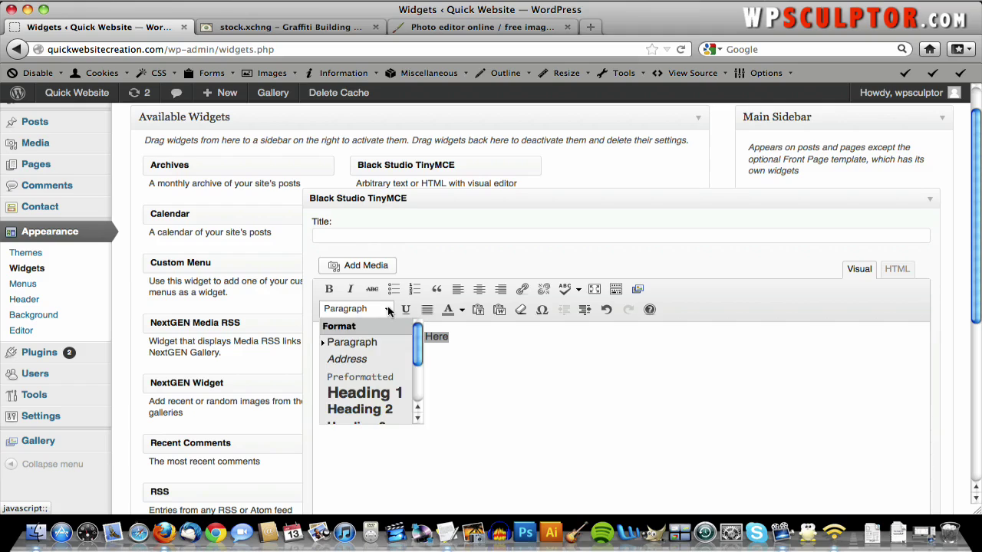
{"action": "left_click", "coordinate": [392, 394]}
{"action": "left_click", "coordinate": [538, 357]}
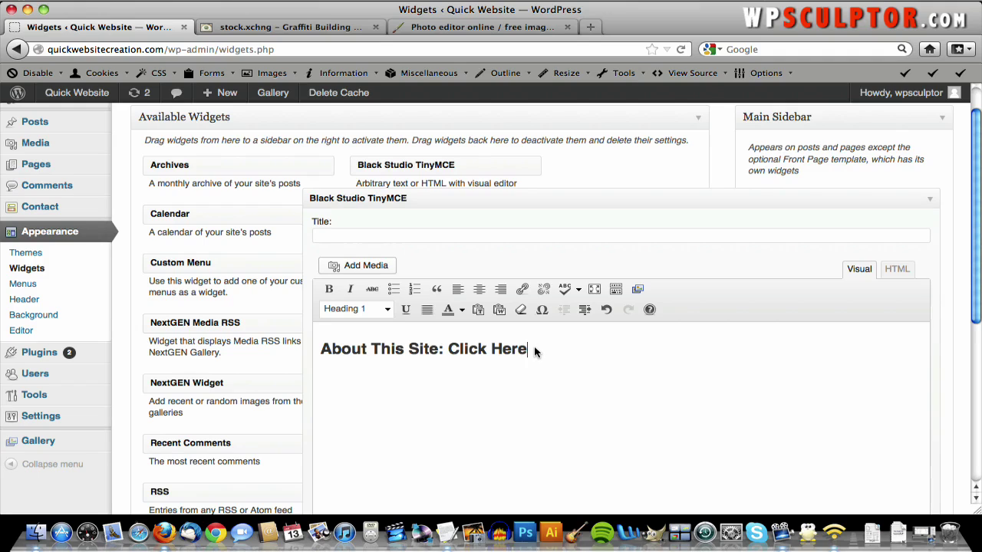
{"action": "left_click_drag", "start_coordinate": [529, 350], "coordinate": [453, 349]}
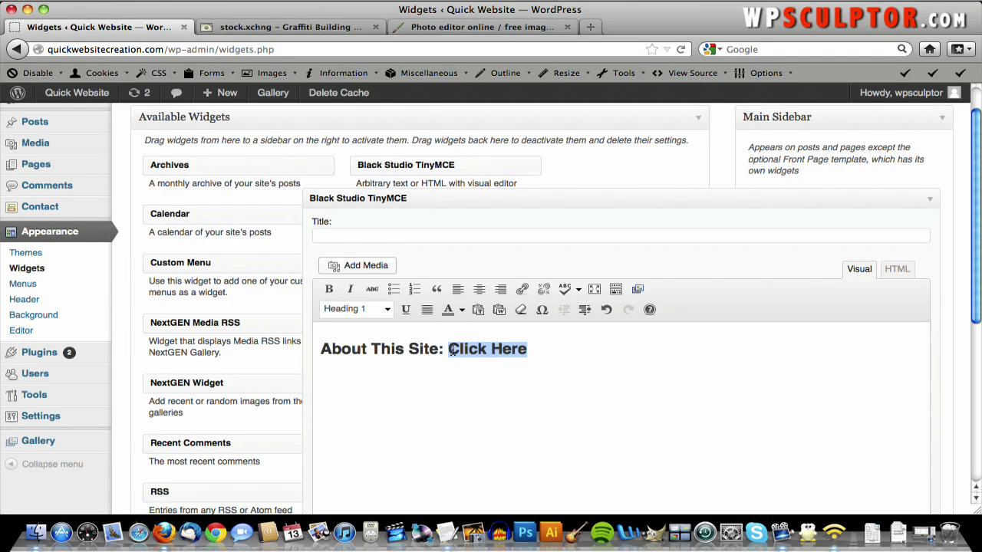
{"action": "left_click", "coordinate": [523, 290]}
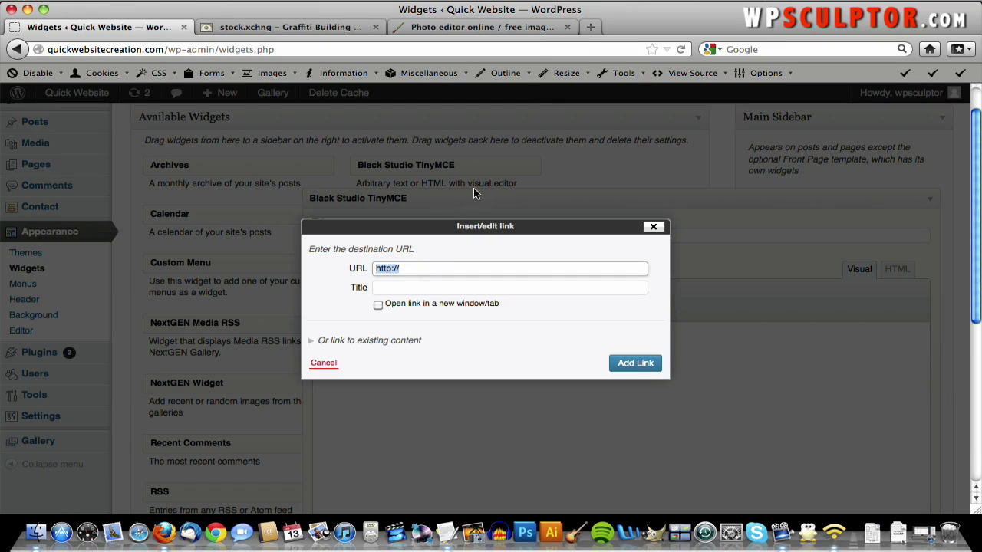
- Copy the About This Website page address from quickwebsitecreation.com, then go back to the widget
{"action": "left_click", "coordinate": [505, 31]}
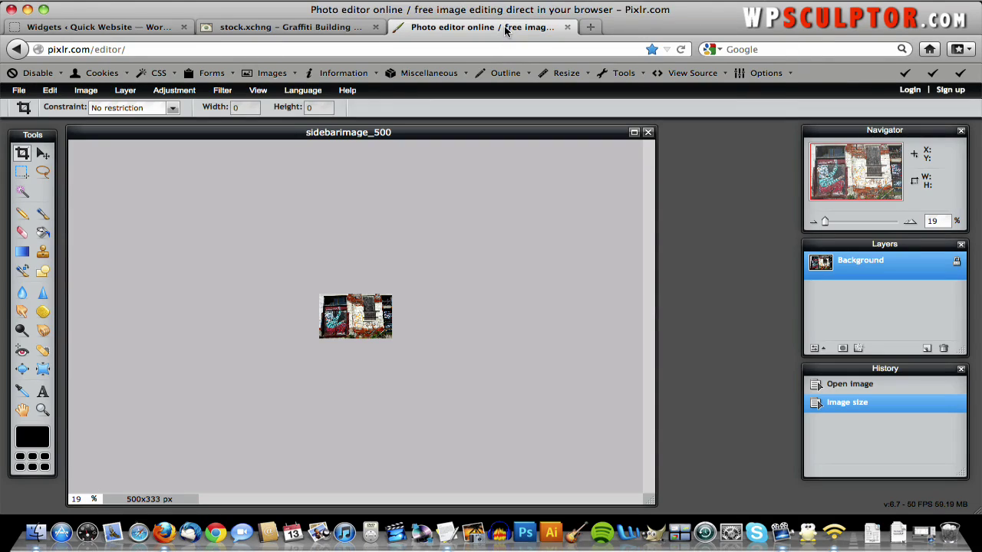
{"action": "left_click", "coordinate": [489, 53]}
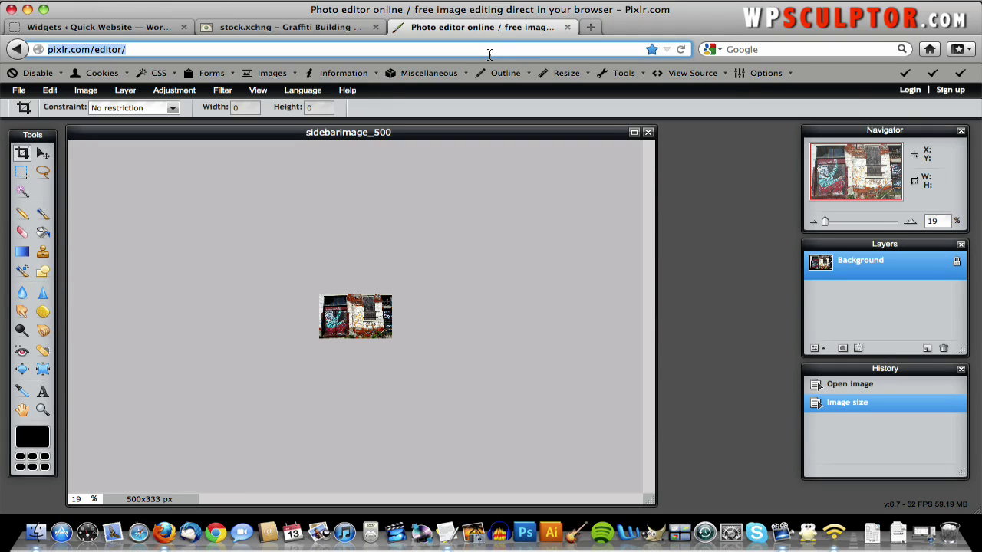
{"action": "type", "text": "quick"}
{"action": "key", "text": "Return"}
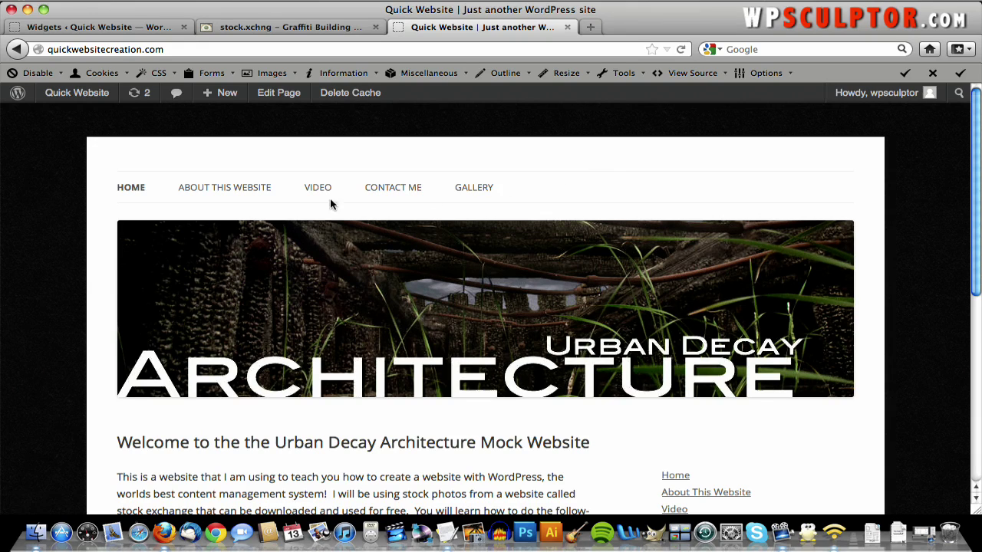
{"action": "left_click", "coordinate": [227, 190]}
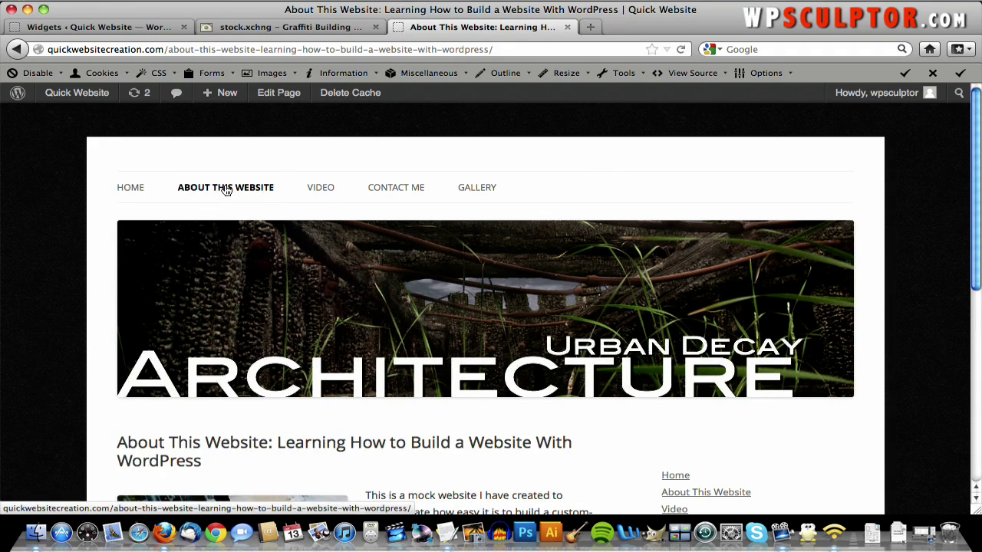
{"action": "left_click", "coordinate": [330, 50]}
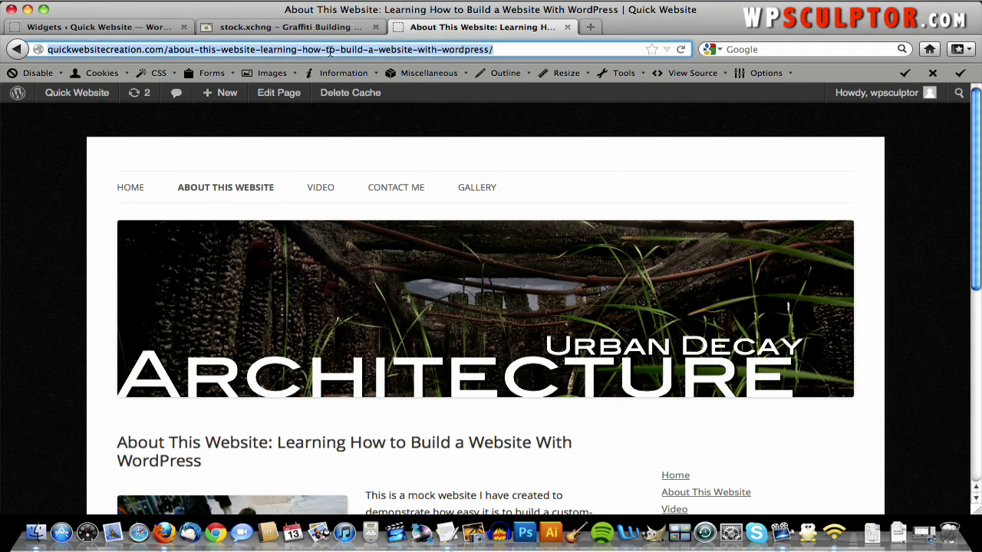
{"action": "right_click", "coordinate": [330, 51]}
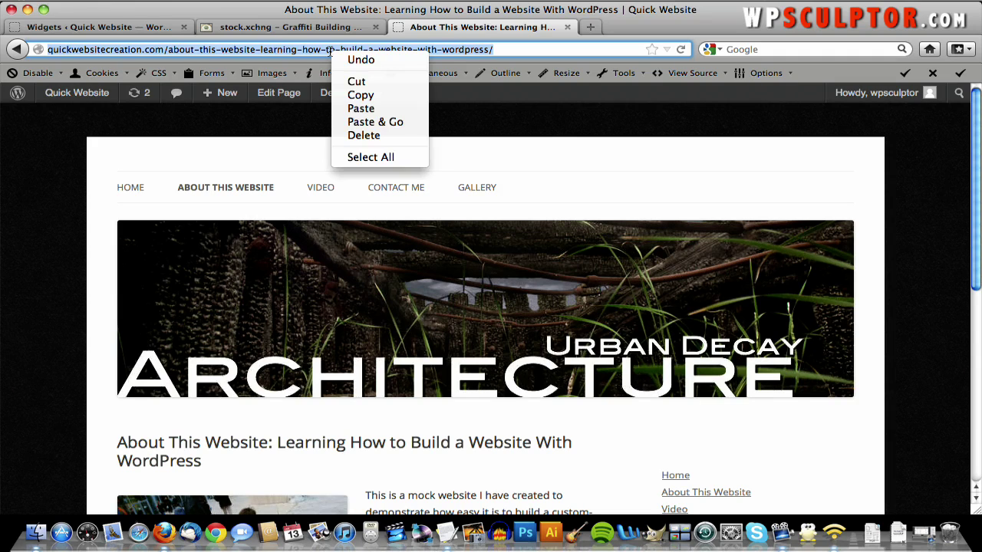
{"action": "left_click", "coordinate": [365, 96]}
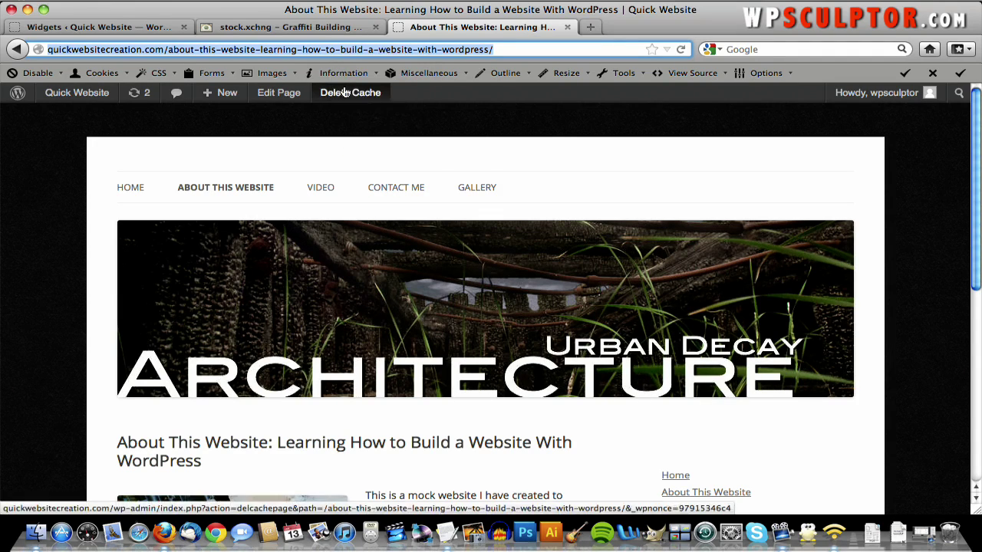
{"action": "left_click", "coordinate": [134, 31]}
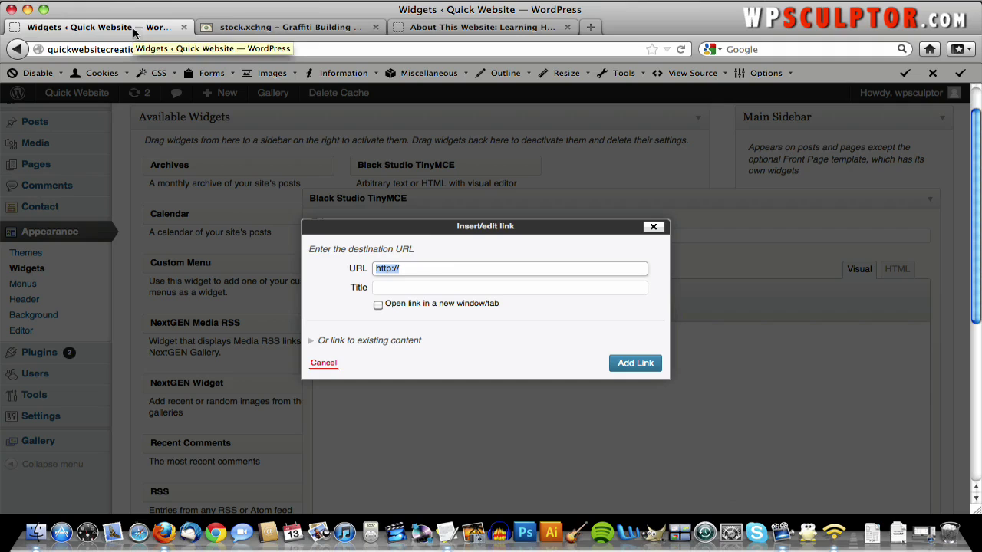
- Paste the About page address as the link URL and begin the title 'About This Website'
{"action": "left_click", "coordinate": [435, 271]}
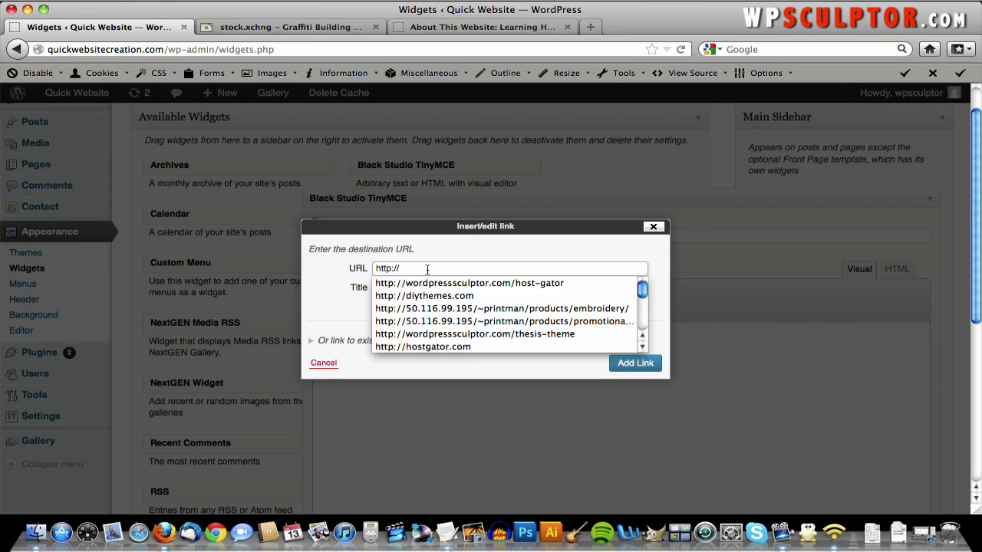
{"action": "key", "text": "super+v"}
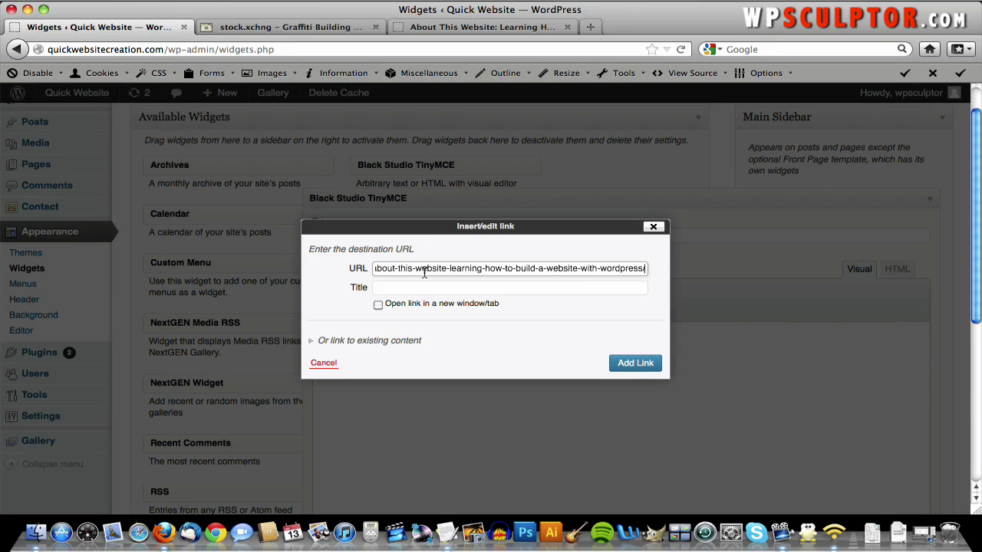
{"action": "key", "text": "super+Left"}
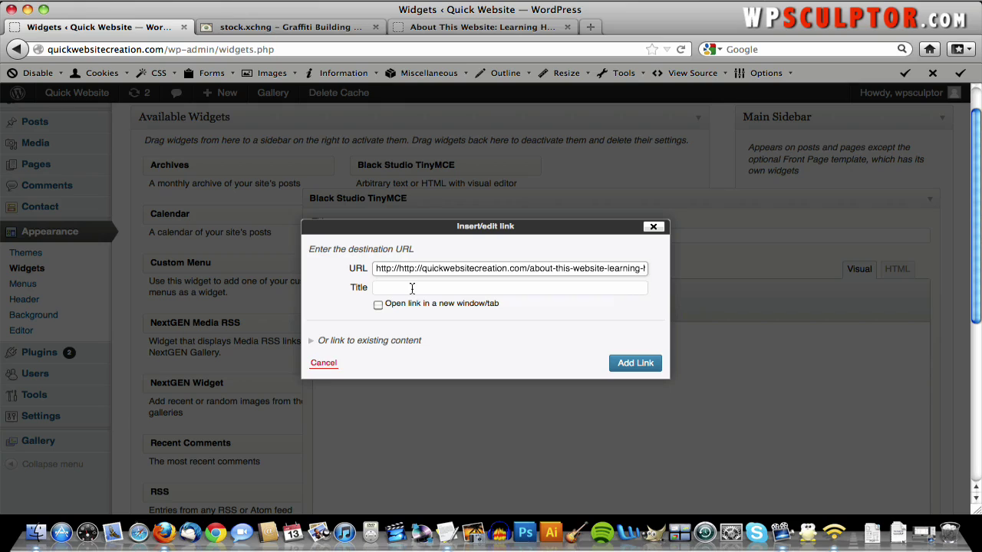
{"action": "left_click", "coordinate": [412, 289]}
{"action": "type", "text": "A"}
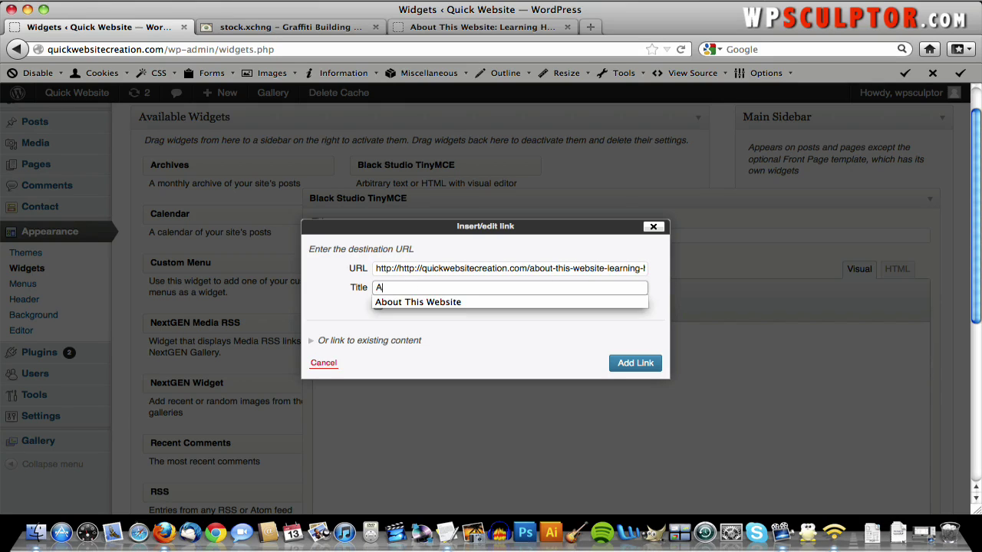
{"action": "key", "text": "BackSpace"}
{"action": "key", "text": "BackSpace"}
{"action": "key", "text": "BackSpace"}
{"action": "key", "text": "BackSpace"}
- Apply the 'About This Website' link to Click Here and start a new paragraph
{"action": "key", "text": "Down"}
{"action": "left_click", "coordinate": [627, 367]}
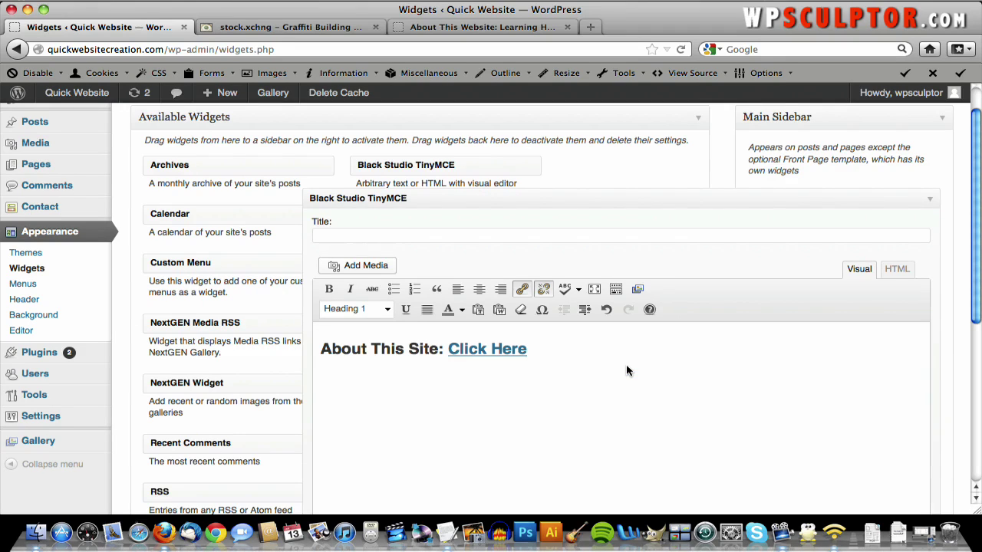
{"action": "key", "text": "Return"}
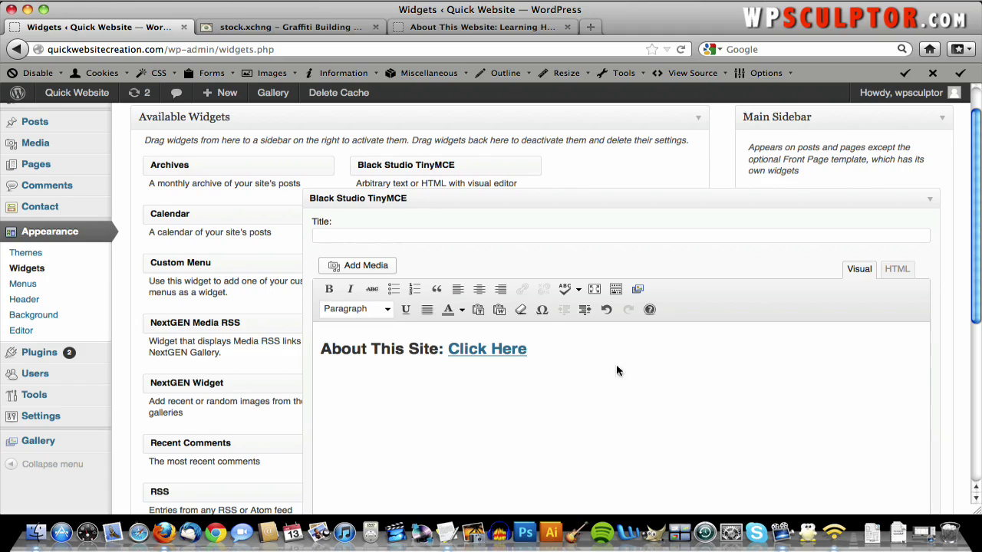
- Upload sidebarimage_500.jpg to the media library and open it in Edit Image
{"action": "left_click", "coordinate": [368, 269]}
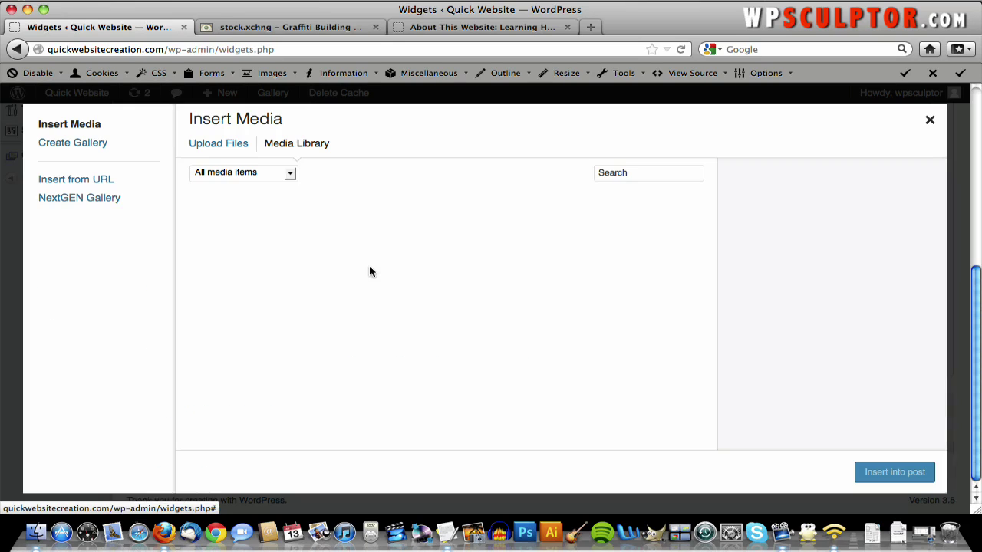
{"action": "left_click", "coordinate": [230, 147]}
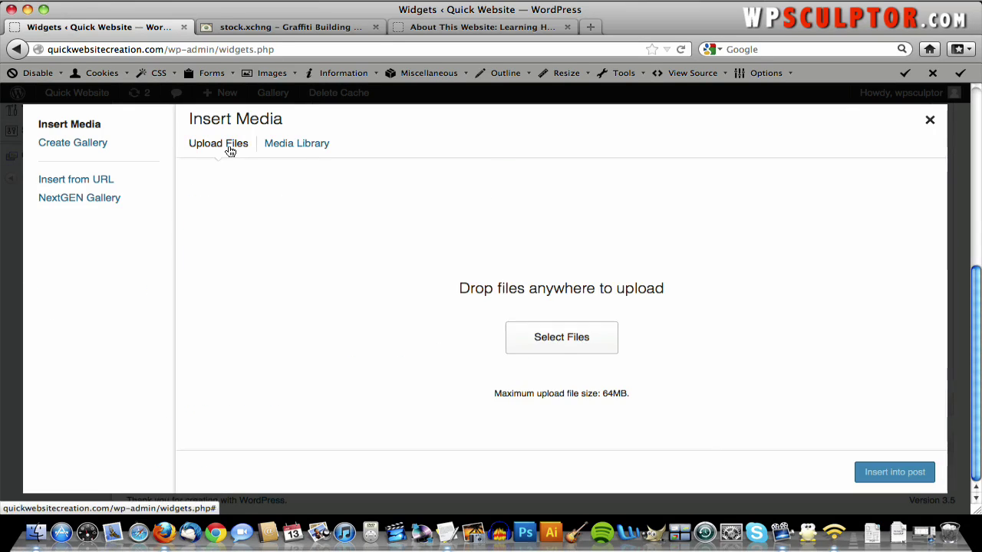
{"action": "left_click", "coordinate": [572, 338]}
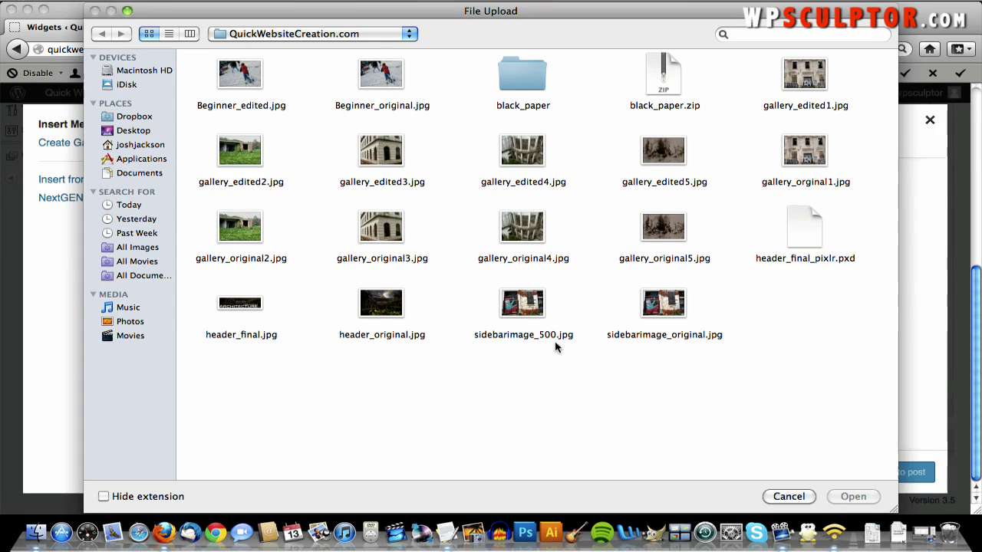
{"action": "double_click", "coordinate": [526, 311]}
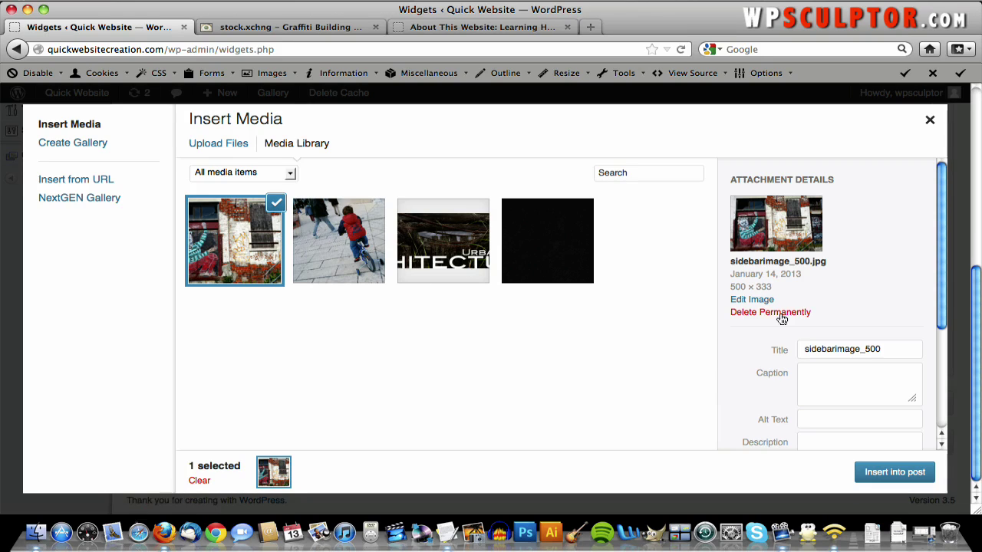
{"action": "left_click", "coordinate": [753, 301]}
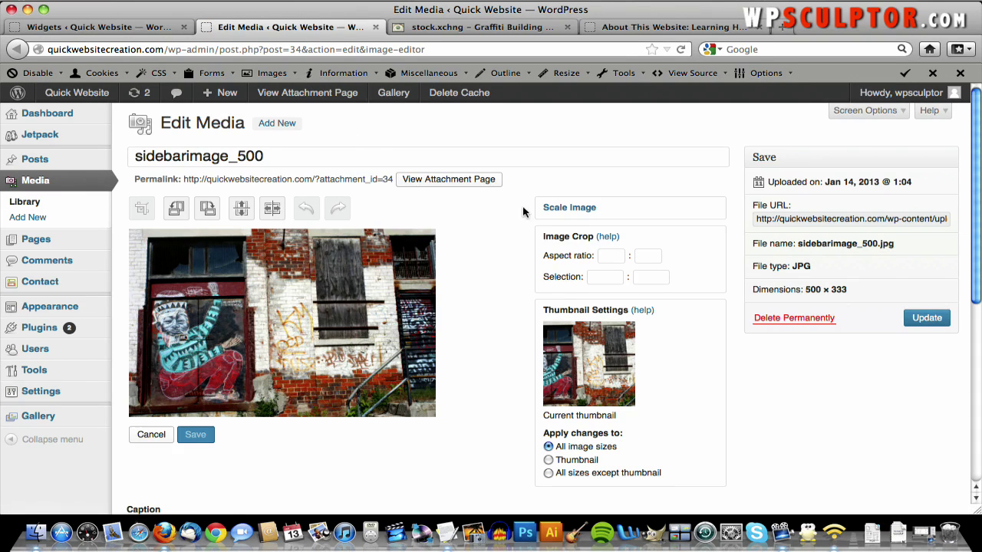
- Scale sidebarimage_500 to 300 × 200, update it, and close the Edit Media tab
{"action": "left_click", "coordinate": [568, 208]}
{"action": "double_click", "coordinate": [560, 322]}
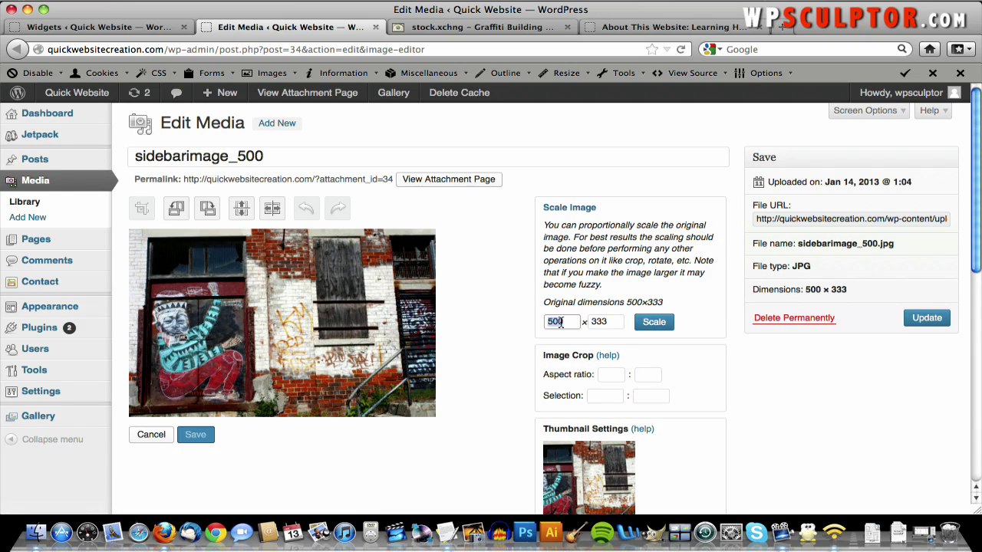
{"action": "type", "text": "300"}
{"action": "left_click", "coordinate": [652, 322]}
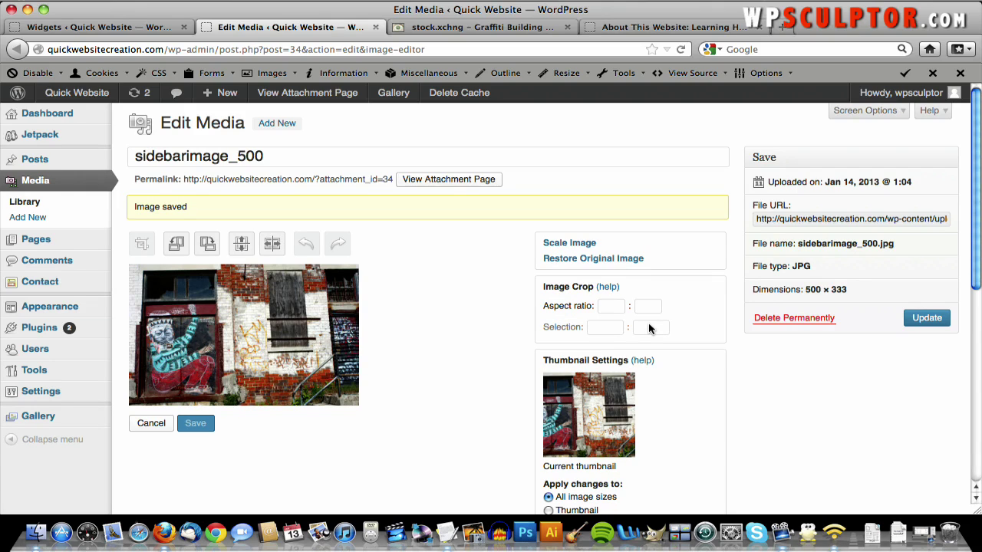
{"action": "left_click", "coordinate": [925, 325]}
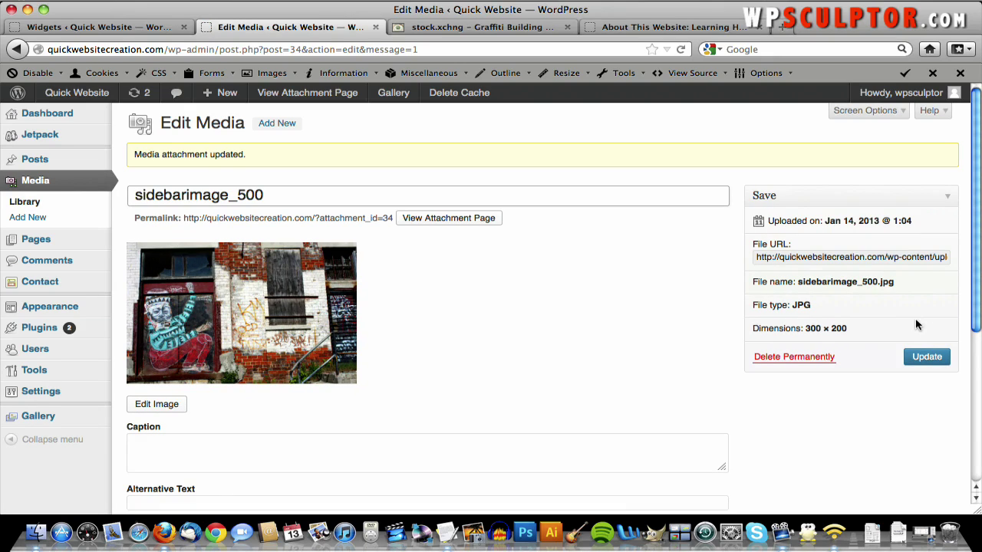
{"action": "left_click", "coordinate": [376, 27]}
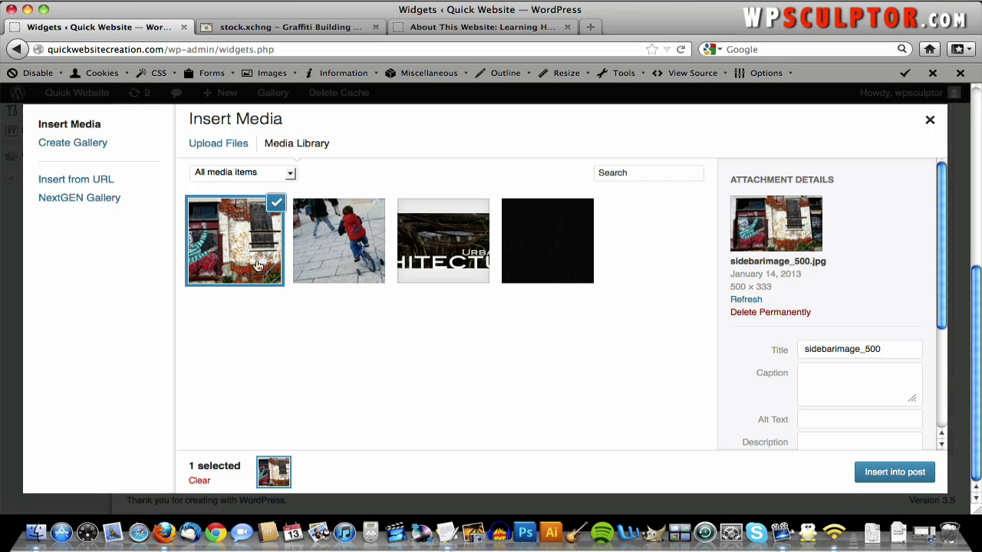
- Insert sidebarimage_500 at its refreshed 300 × 200 size with Link To set to None
{"action": "left_click", "coordinate": [748, 301]}
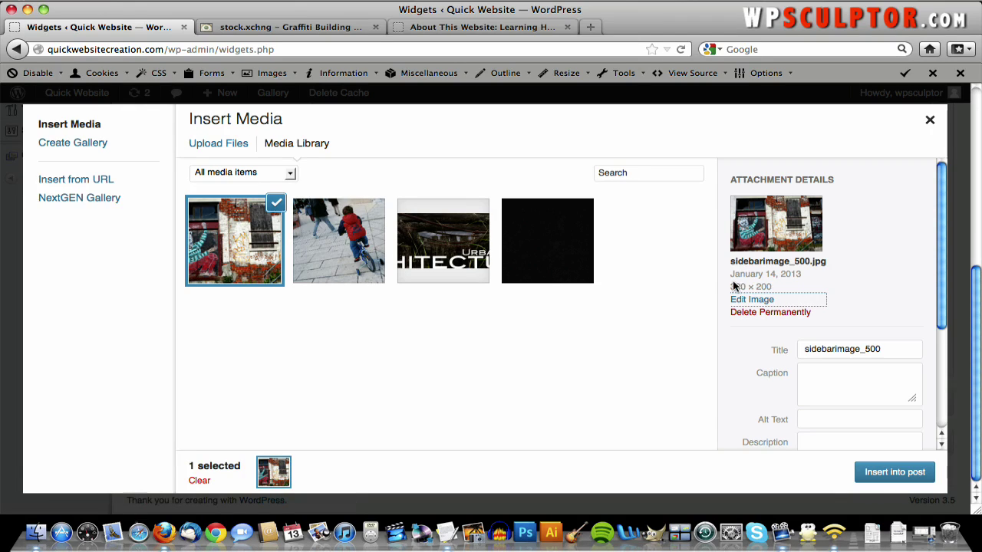
{"action": "scroll", "coordinate": [848, 302], "scroll_direction": "down", "scroll_amount": 3}
{"action": "scroll", "coordinate": [848, 306], "scroll_direction": "down", "scroll_amount": 2}
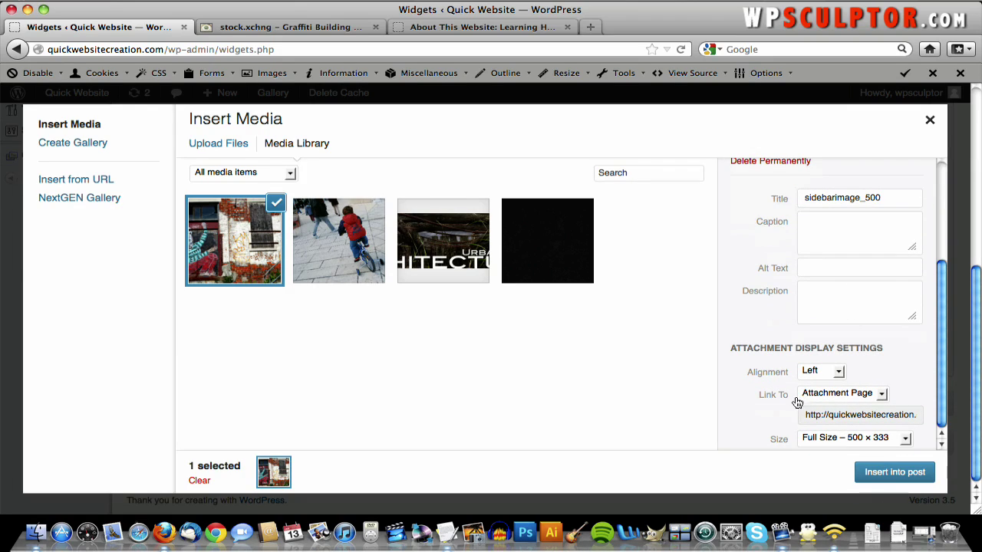
{"action": "left_click", "coordinate": [855, 394]}
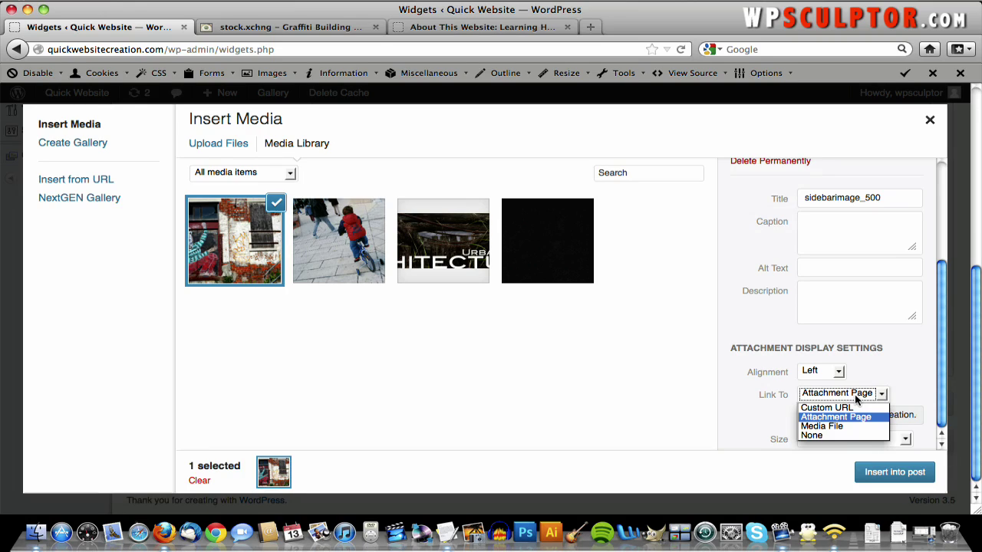
{"action": "left_click", "coordinate": [848, 435]}
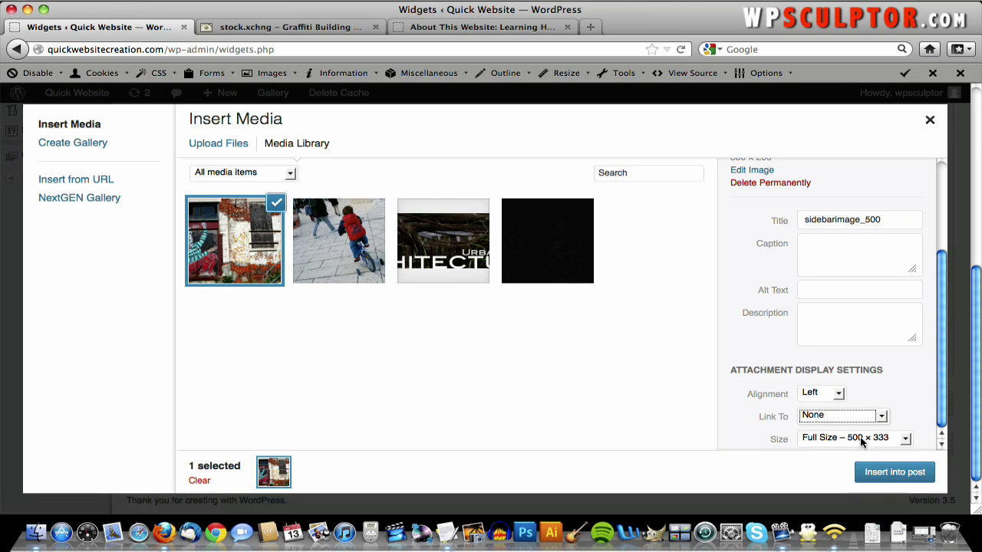
{"action": "left_click", "coordinate": [878, 474]}
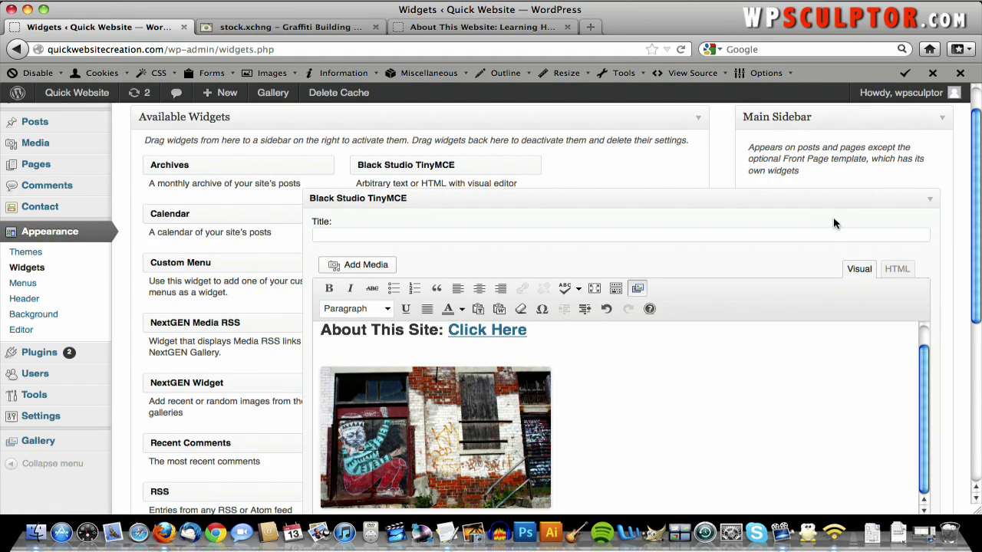
- Save the About This Site widget and reload the live About This Website page
{"action": "scroll", "coordinate": [834, 224], "scroll_direction": "down", "scroll_amount": 5}
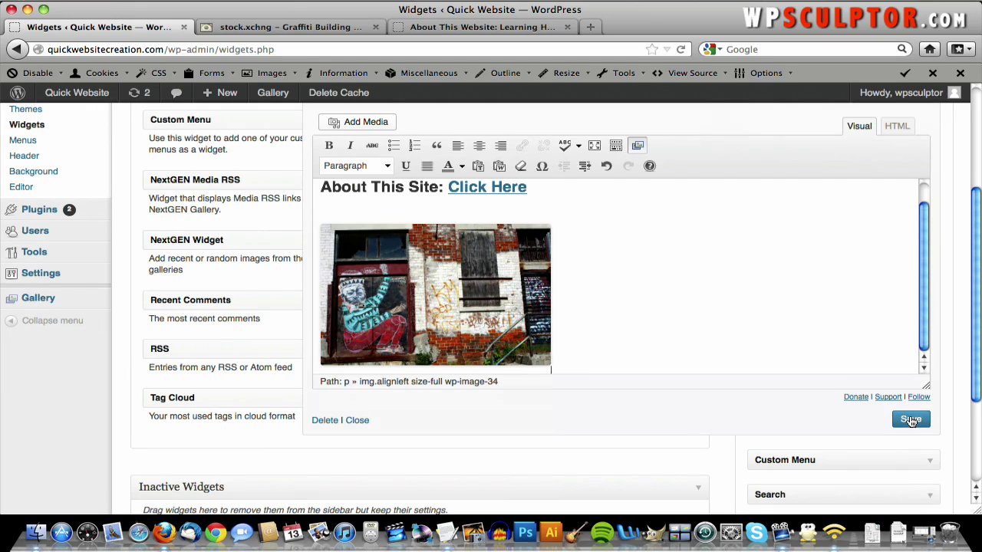
{"action": "left_click", "coordinate": [911, 420]}
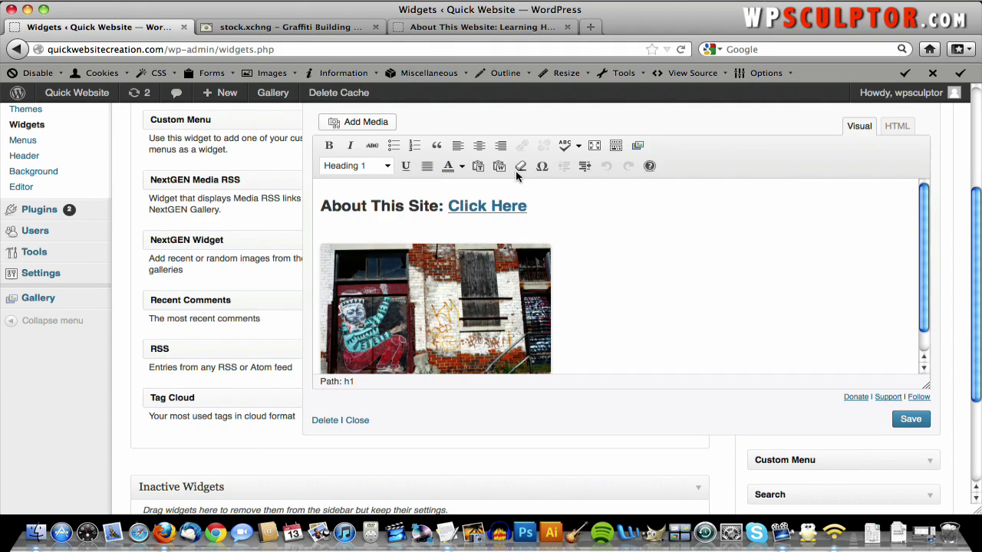
{"action": "left_click", "coordinate": [424, 30]}
{"action": "scroll", "coordinate": [375, 121], "scroll_direction": "down", "scroll_amount": 2}
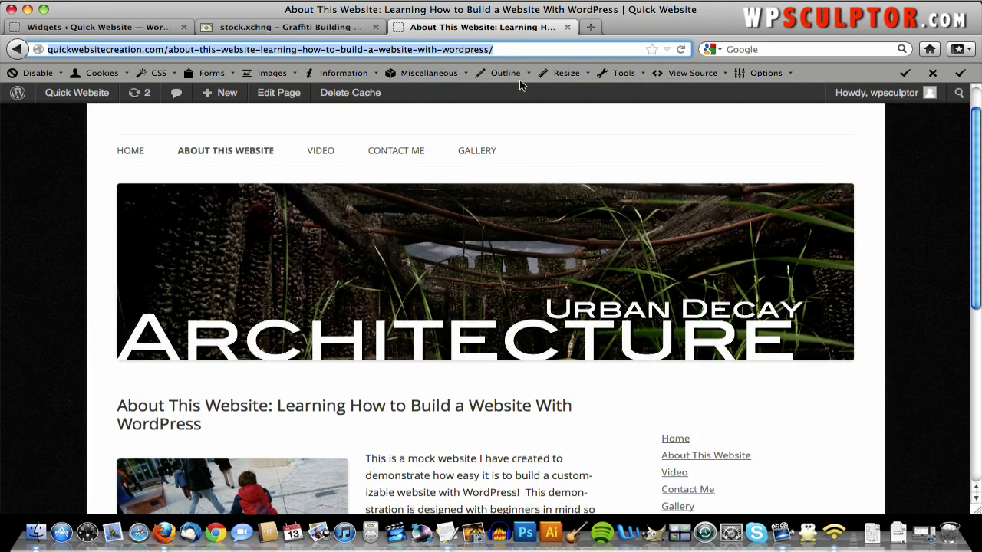
{"action": "left_click", "coordinate": [682, 49]}
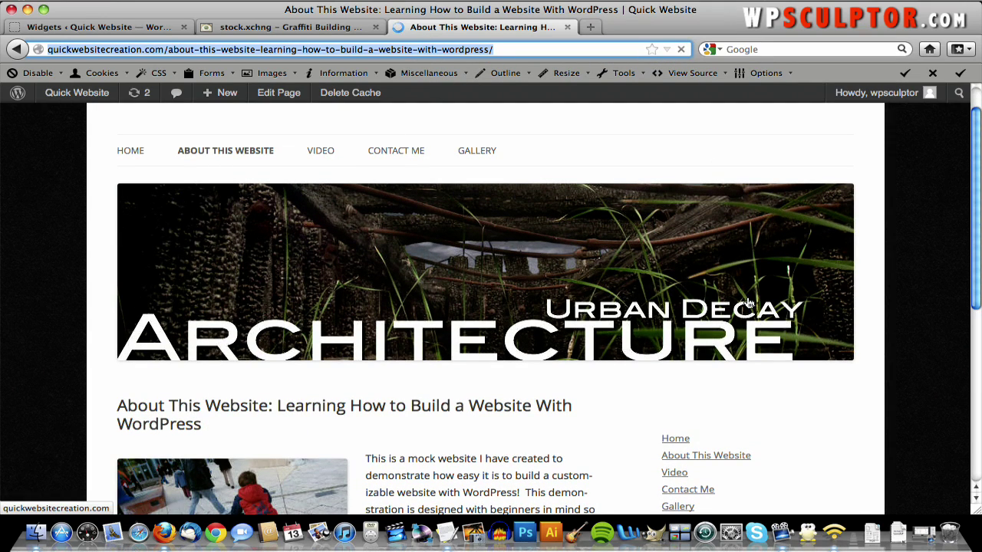
- Check the live sidebar, back out of the error page, and return to the widget editor
{"action": "scroll", "coordinate": [749, 304], "scroll_direction": "down", "scroll_amount": 2}
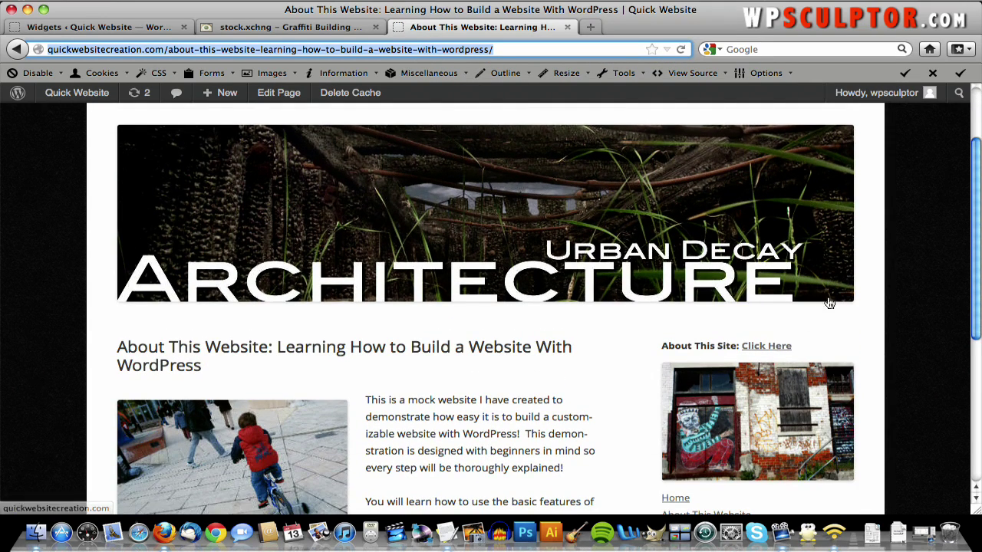
{"action": "scroll", "coordinate": [832, 306], "scroll_direction": "down", "scroll_amount": 2}
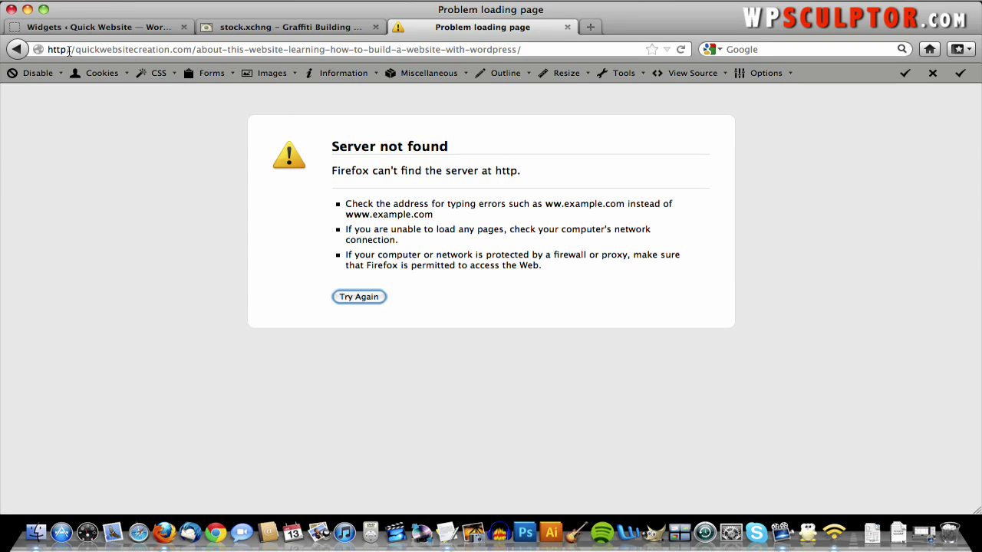
{"action": "left_click", "coordinate": [18, 49]}
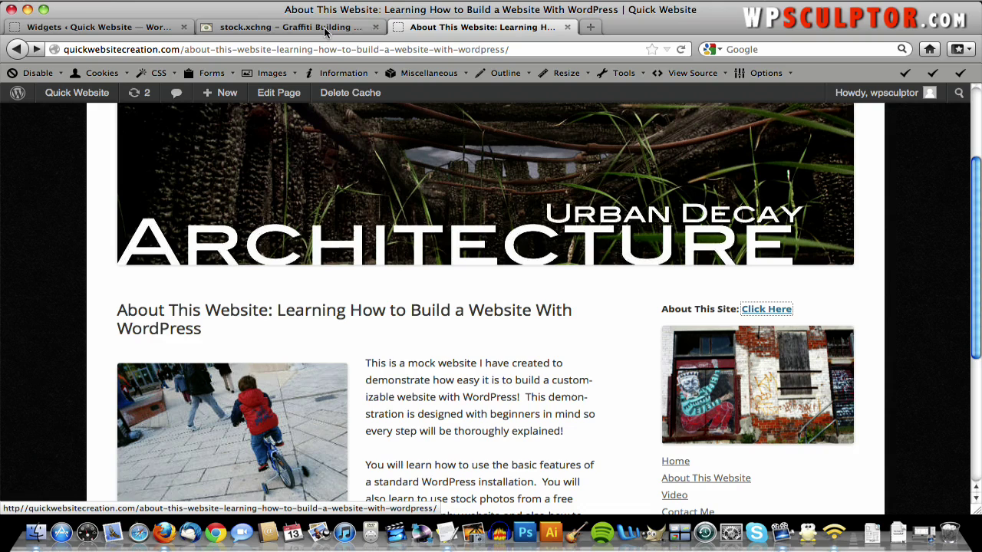
{"action": "left_click", "coordinate": [121, 29]}
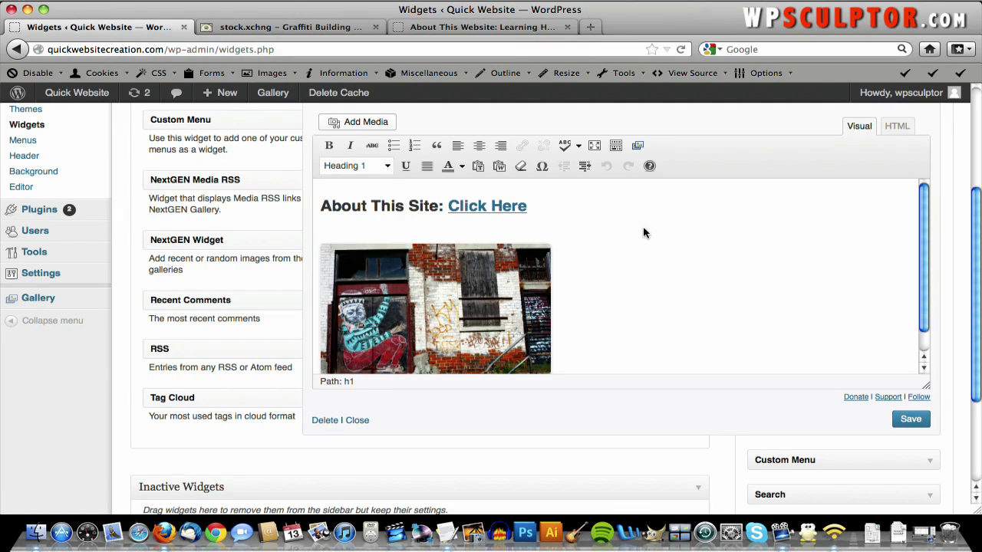
- Select the Click Here link text and open its link settings
{"action": "left_click_drag", "start_coordinate": [528, 207], "coordinate": [448, 205]}
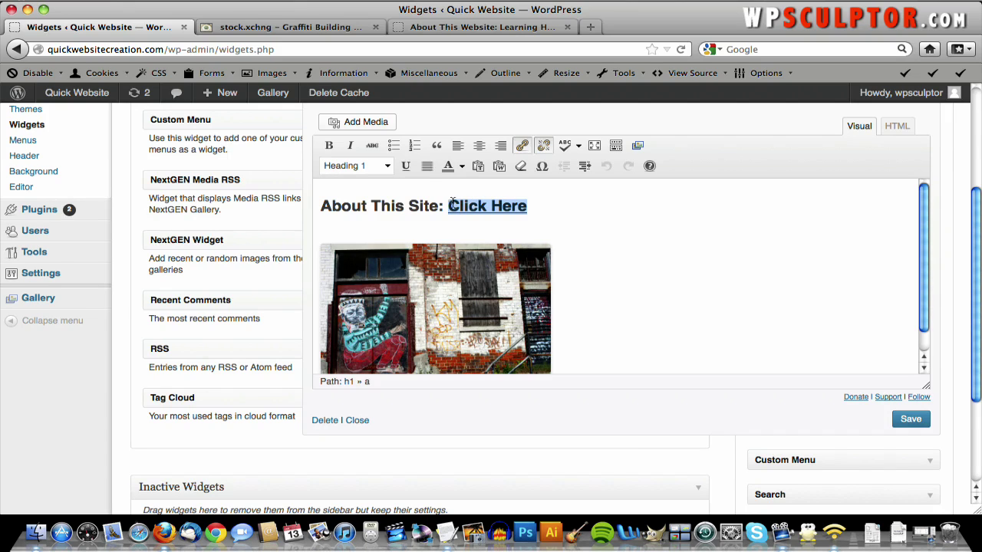
{"action": "left_click", "coordinate": [522, 146]}
{"action": "left_click", "coordinate": [522, 146]}
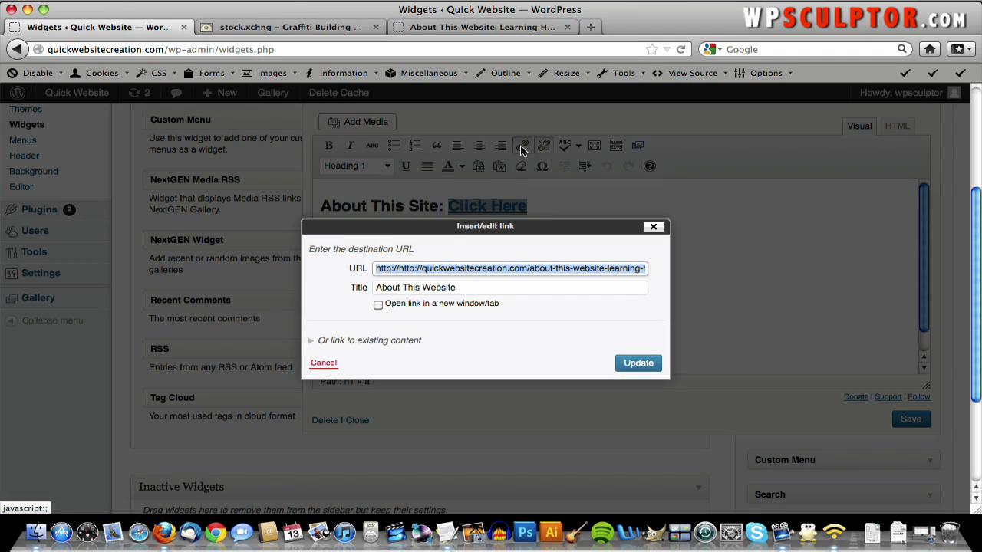
{"action": "left_click", "coordinate": [418, 270]}
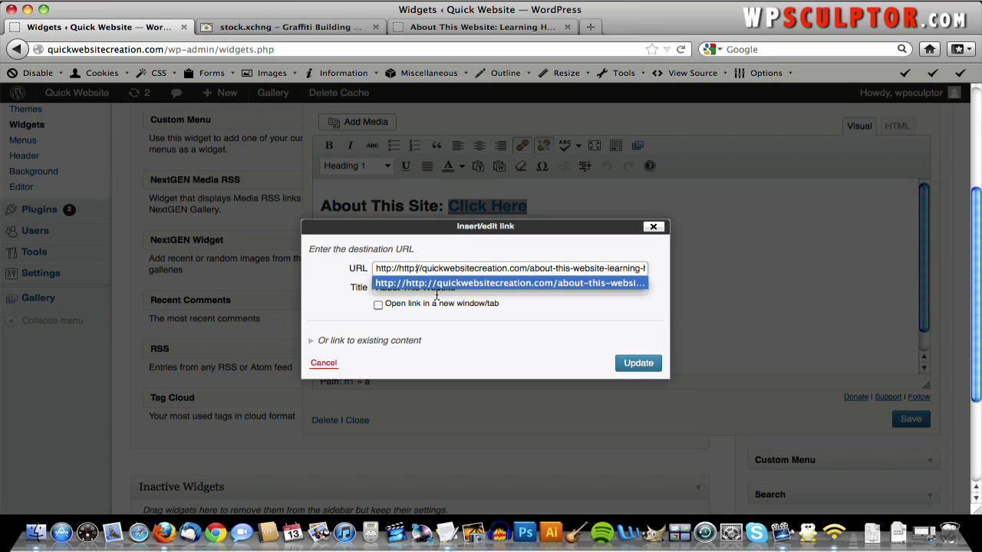
{"action": "key", "text": "Return"}
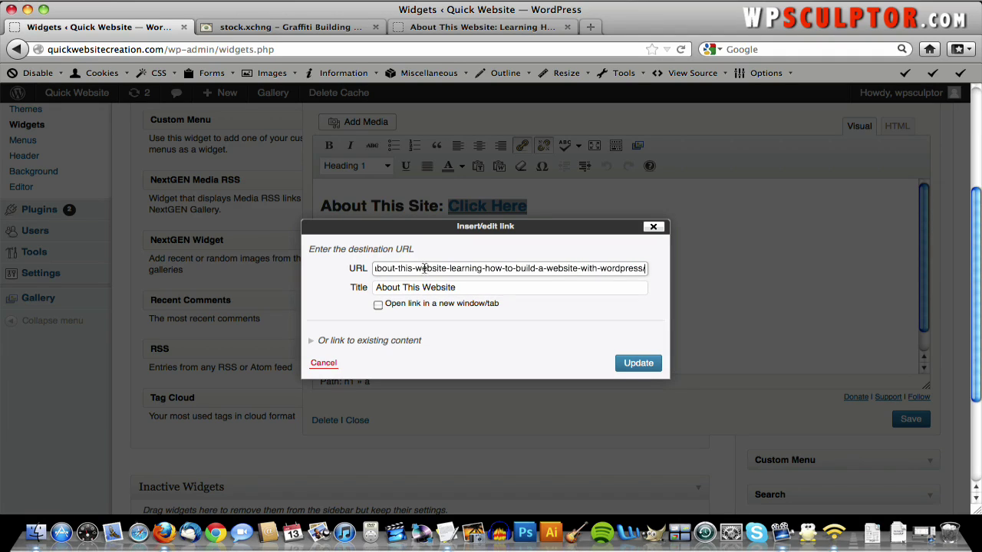
{"action": "left_click_drag", "start_coordinate": [425, 268], "coordinate": [351, 269]}
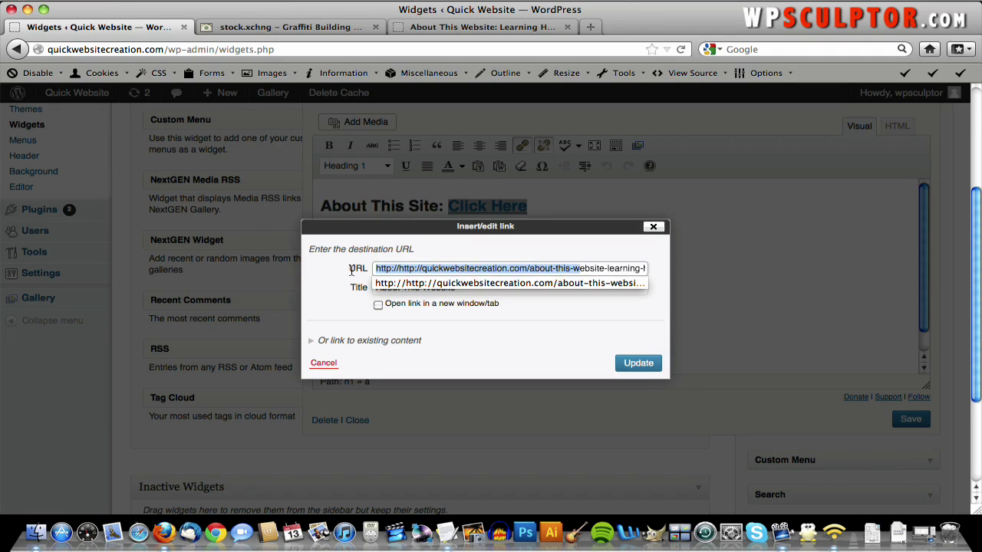
{"action": "left_click", "coordinate": [421, 270]}
{"action": "left_click", "coordinate": [452, 287]}
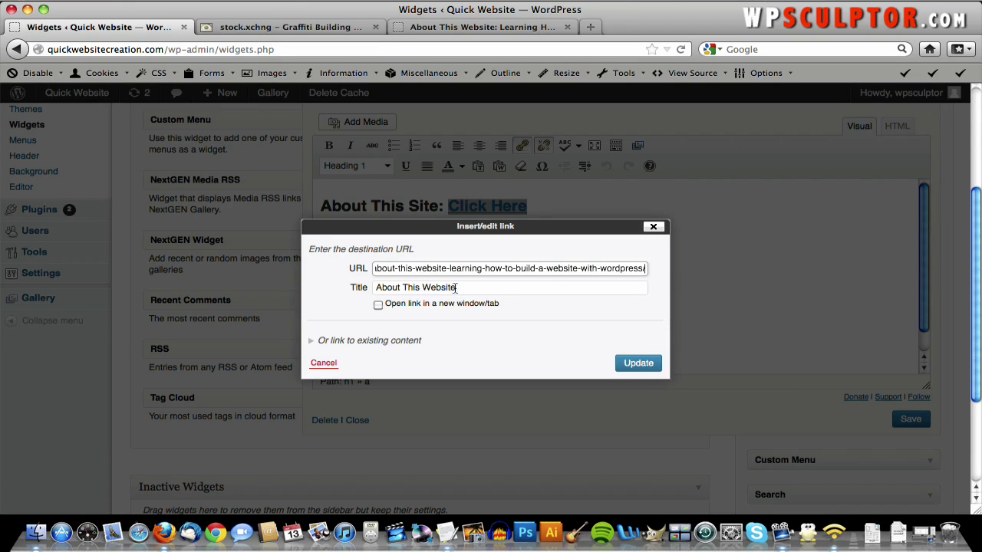
{"action": "left_click_drag", "start_coordinate": [443, 270], "coordinate": [330, 274]}
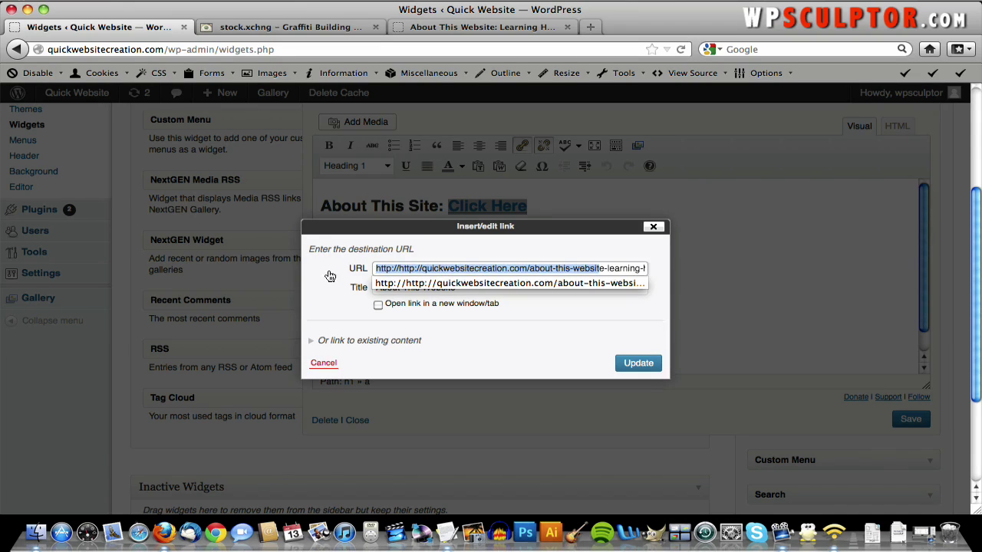
{"action": "left_click", "coordinate": [418, 269]}
{"action": "key", "text": "Right"}
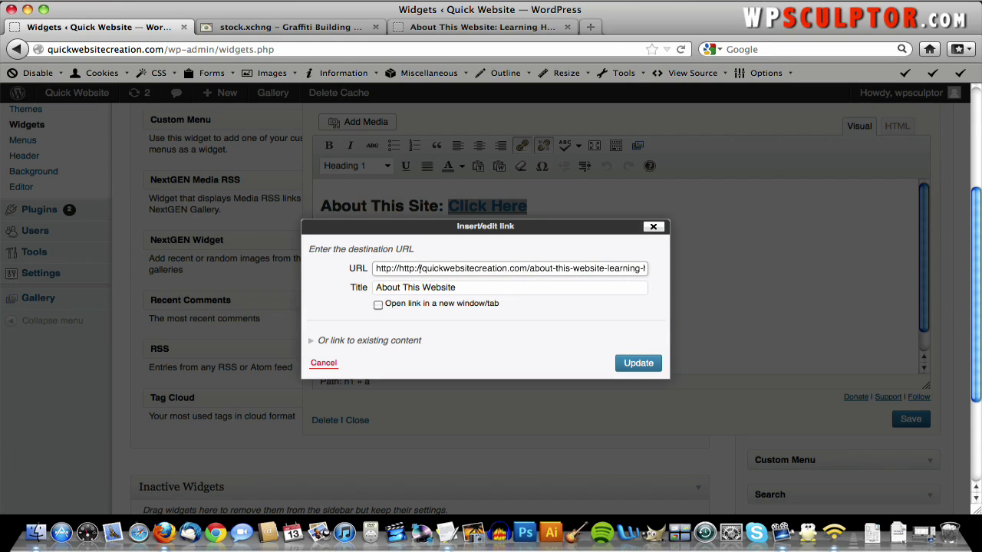
{"action": "key", "text": "BackSpace"}
{"action": "key", "text": "BackSpace"}
{"action": "key", "text": "BackSpace"}
{"action": "key", "text": "BackSpace"}
{"action": "key", "text": "BackSpace"}
{"action": "key", "text": "BackSpace"}
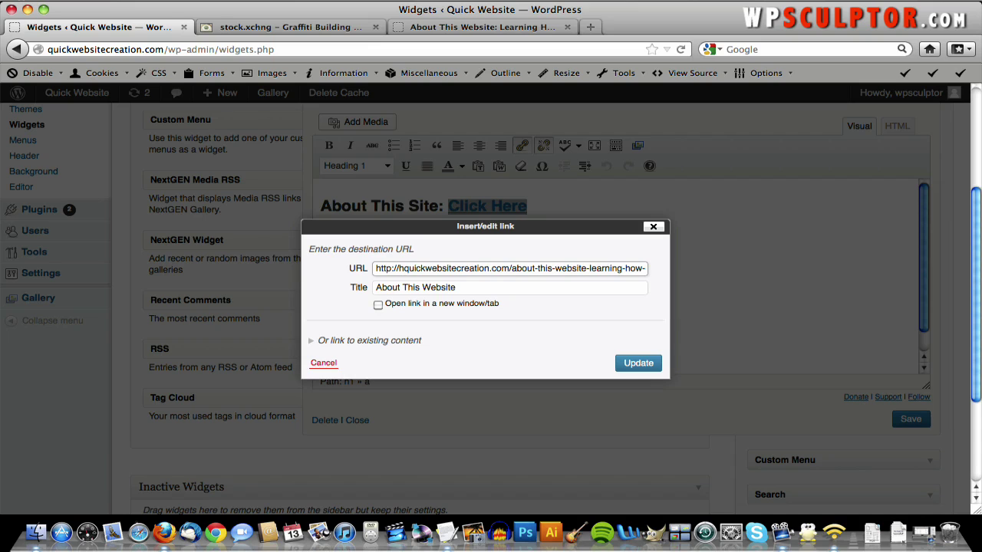
{"action": "key", "text": "BackSpace"}
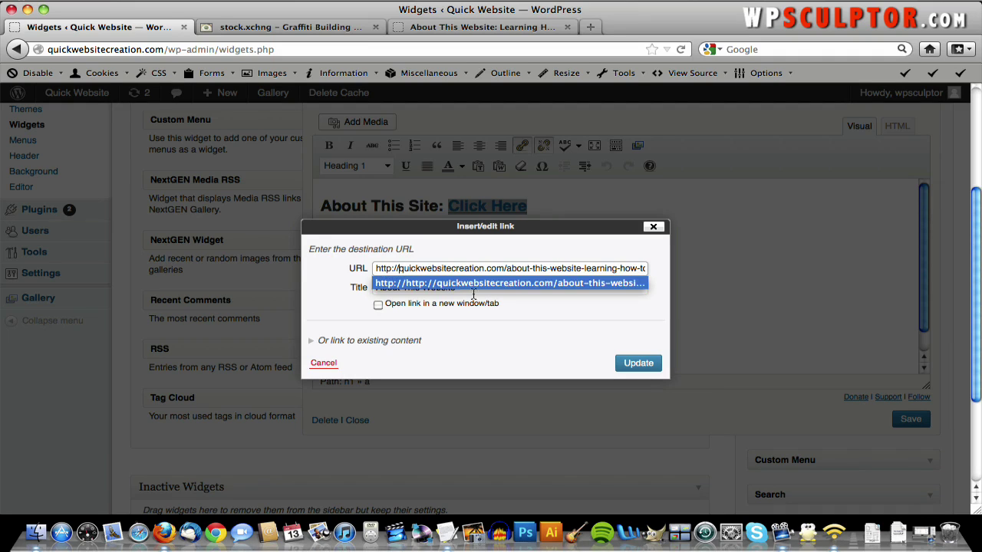
{"action": "left_click", "coordinate": [629, 369]}
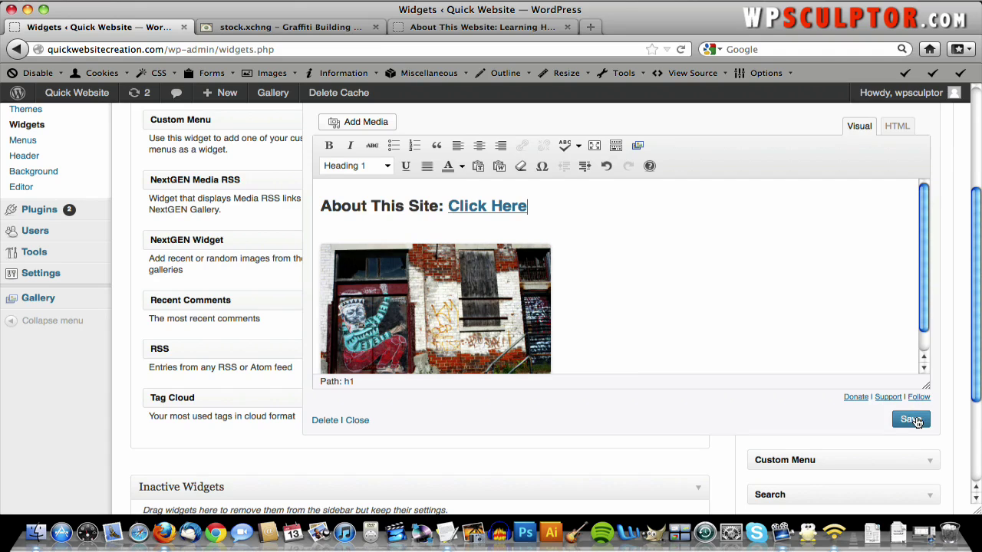
- Save the widget and reload the live About This Website page
{"action": "left_click", "coordinate": [911, 420]}
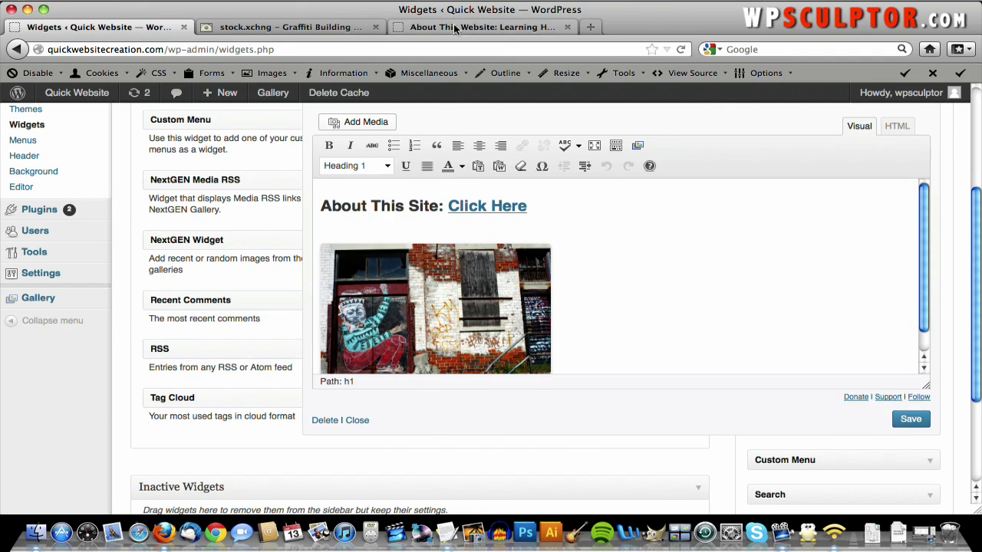
{"action": "left_click", "coordinate": [457, 28]}
{"action": "key", "text": "super+r"}
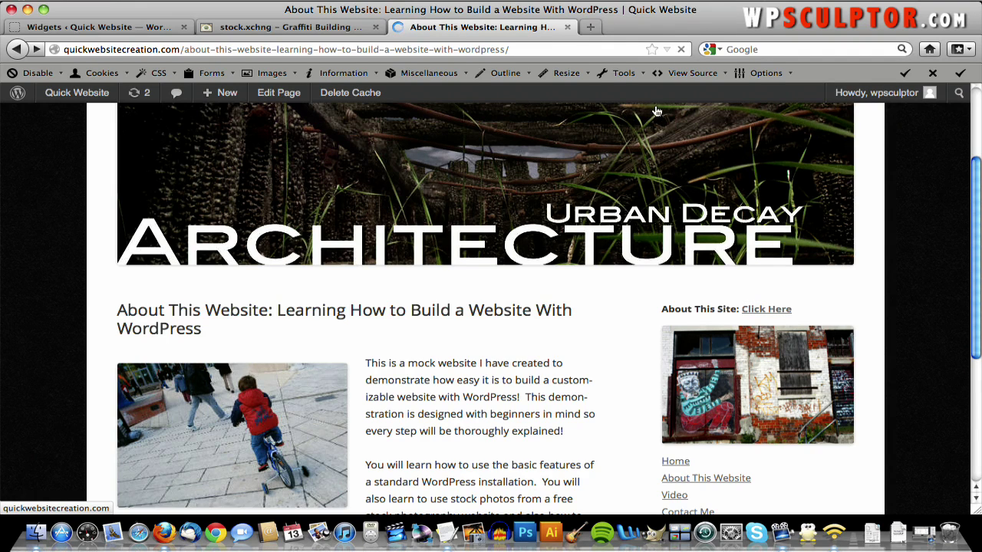
- Follow the sidebar's Click Here link to the About This Website page, then return to the Widgets tab
{"action": "left_click", "coordinate": [781, 311]}
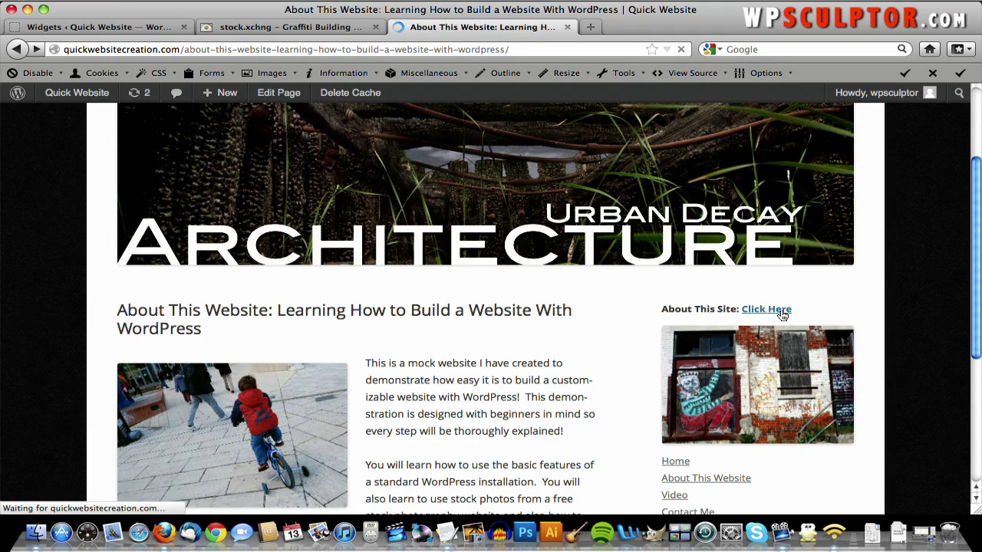
{"action": "scroll", "coordinate": [364, 275], "scroll_direction": "down", "scroll_amount": 10}
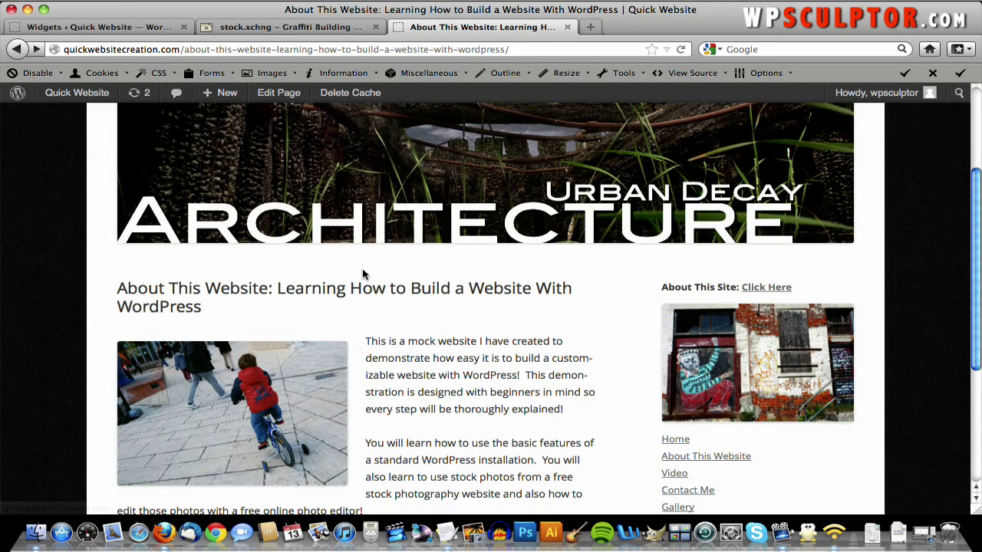
{"action": "scroll", "coordinate": [362, 268], "scroll_direction": "up", "scroll_amount": 9}
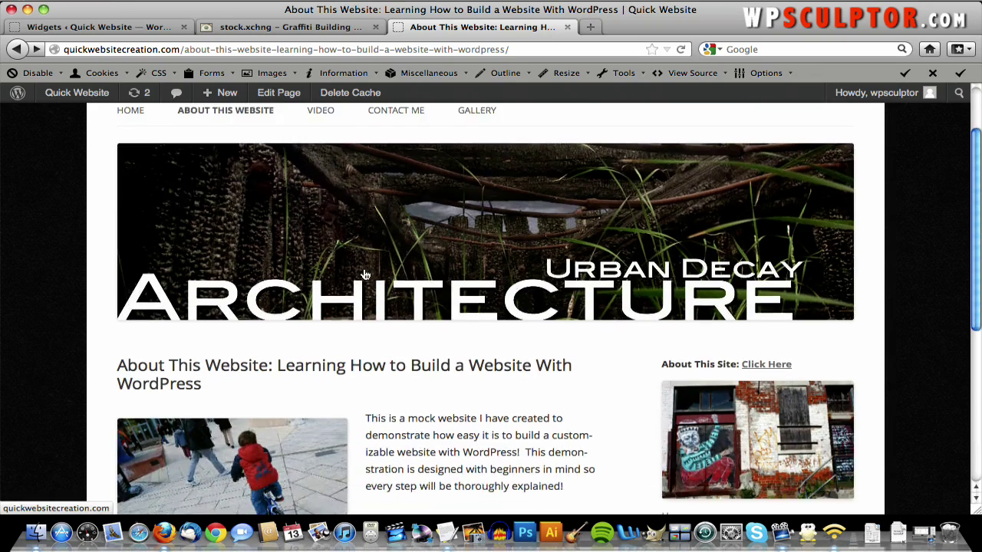
{"action": "scroll", "coordinate": [879, 365], "scroll_direction": "down", "scroll_amount": 5}
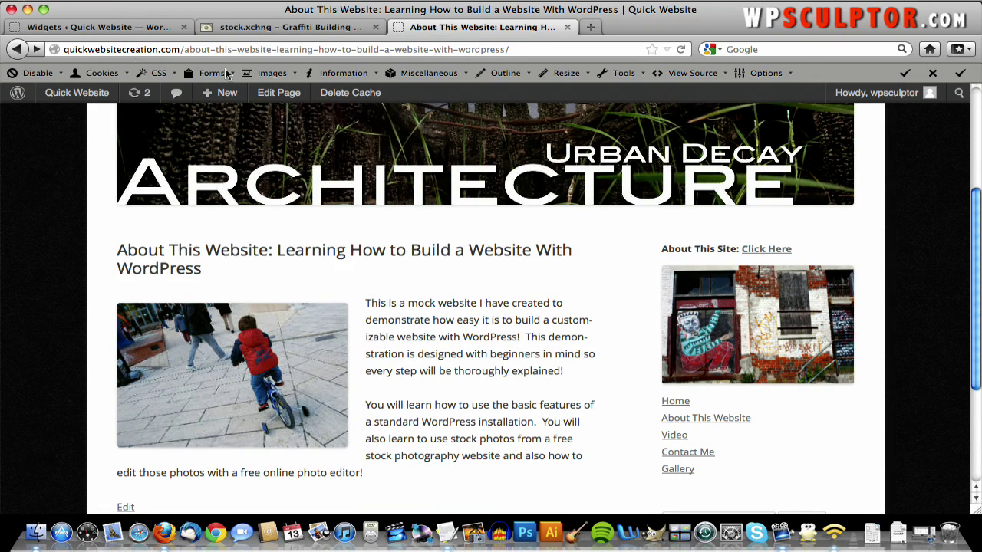
{"action": "left_click", "coordinate": [80, 28]}
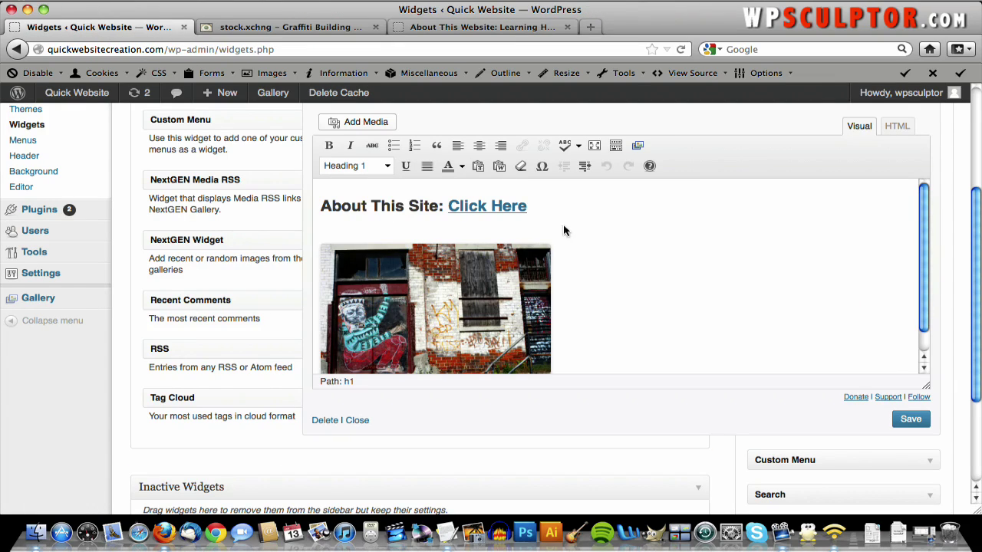
- Paste the About This Website page address as the graffiti image's Link URL, update, and save the widget
{"action": "left_click", "coordinate": [483, 311]}
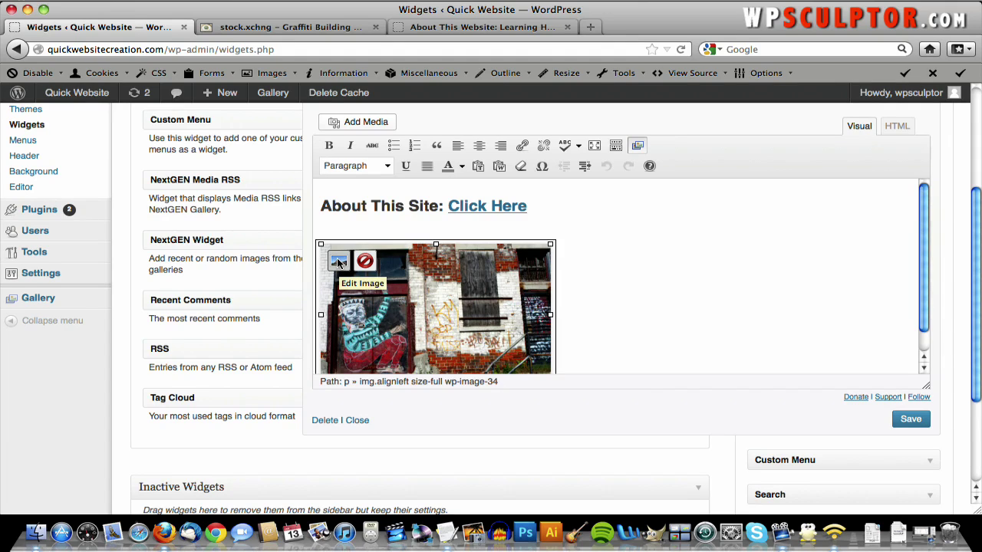
{"action": "left_click", "coordinate": [338, 262]}
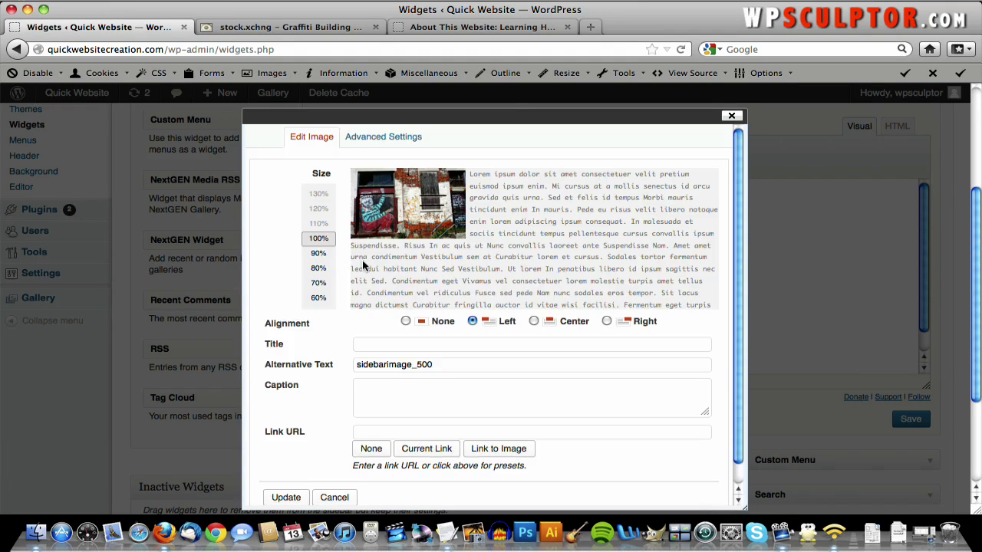
{"action": "scroll", "coordinate": [365, 269], "scroll_direction": "down", "scroll_amount": 1}
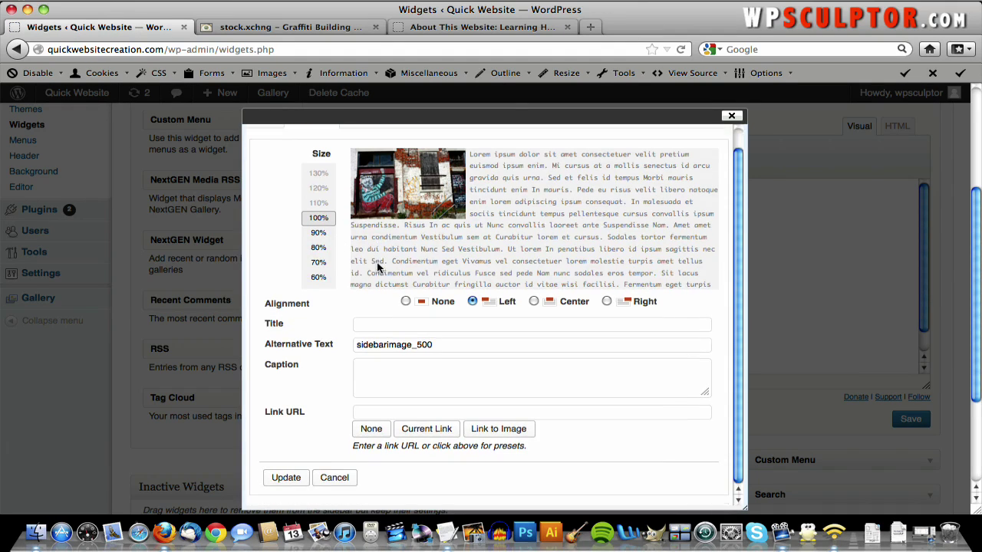
{"action": "left_click", "coordinate": [369, 411]}
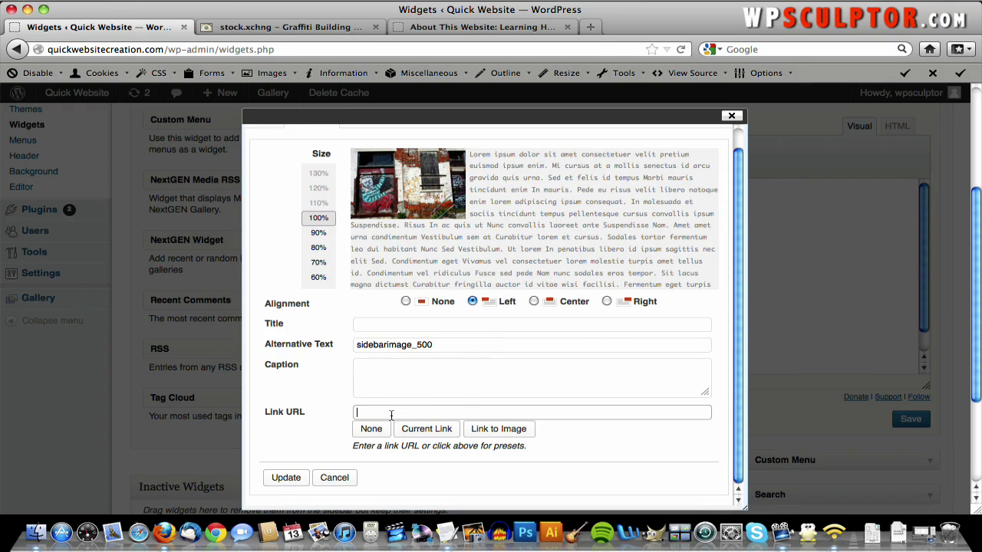
{"action": "right_click", "coordinate": [391, 415]}
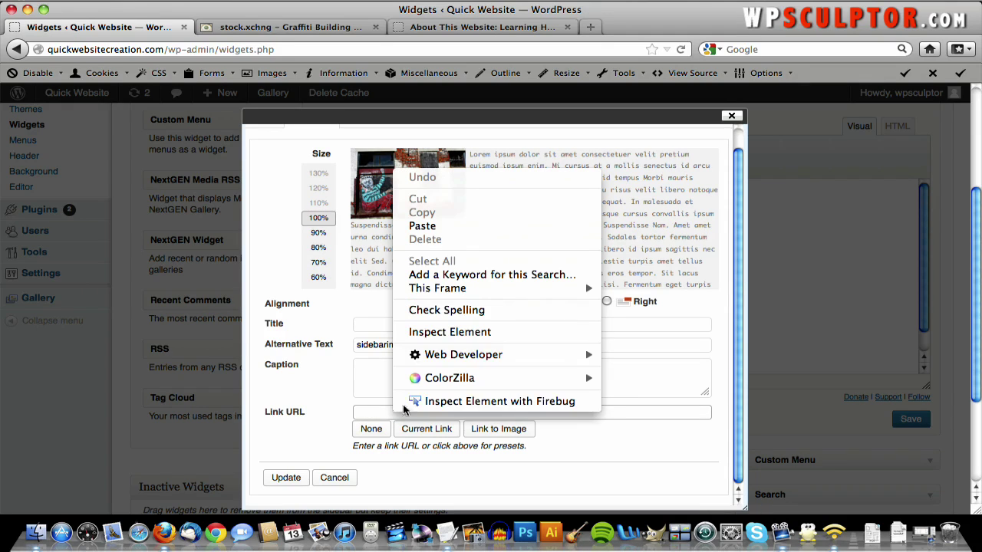
{"action": "left_click", "coordinate": [423, 227]}
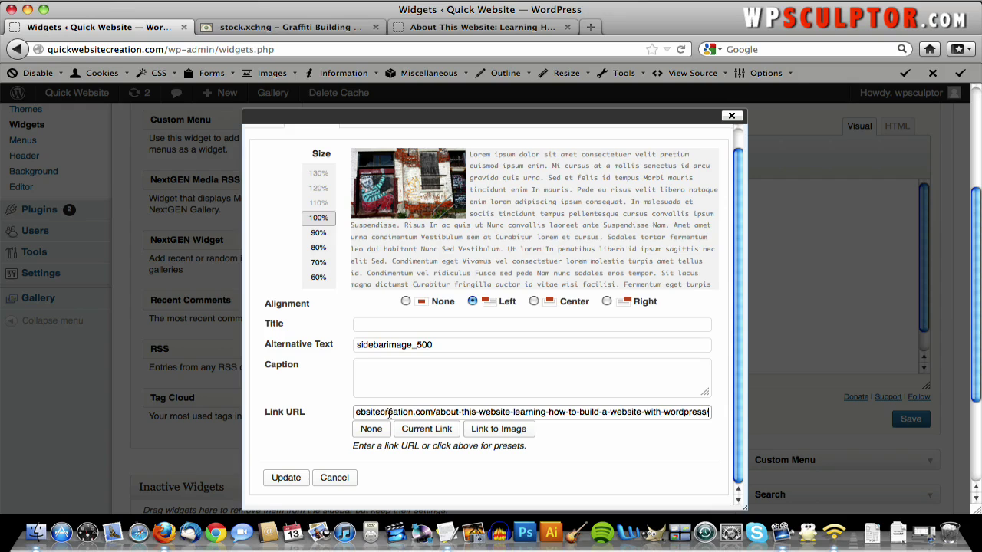
{"action": "left_click_drag", "start_coordinate": [389, 415], "coordinate": [285, 414]}
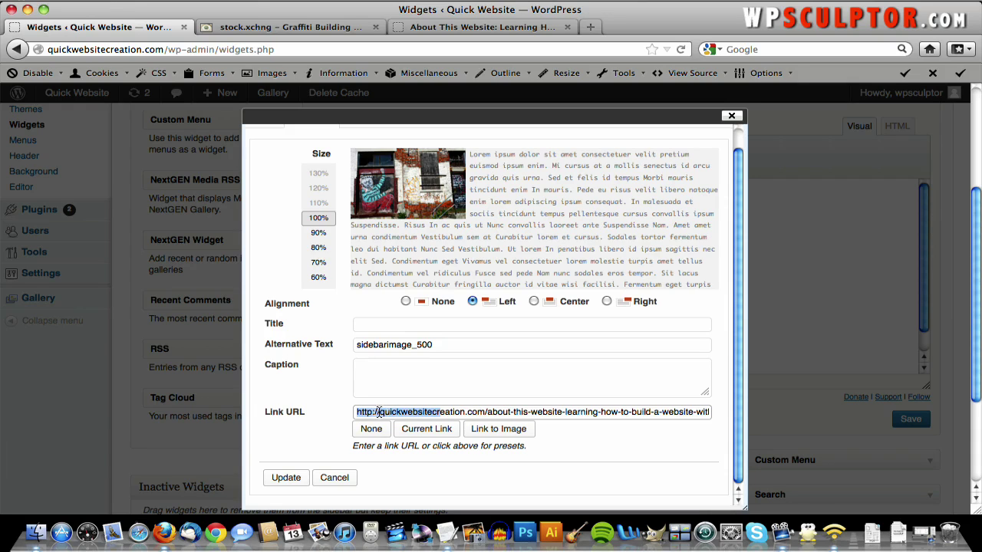
{"action": "left_click", "coordinate": [288, 477]}
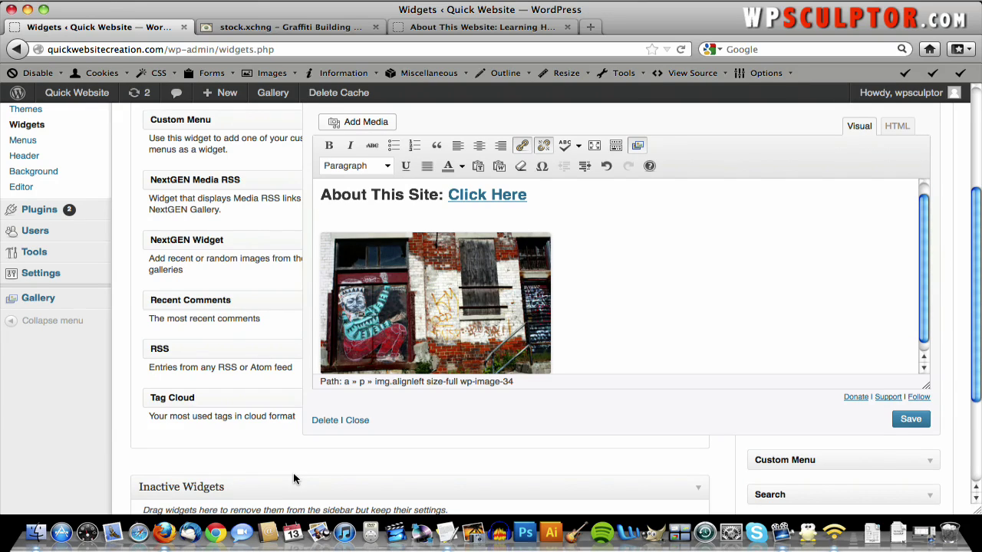
{"action": "left_click", "coordinate": [910, 419]}
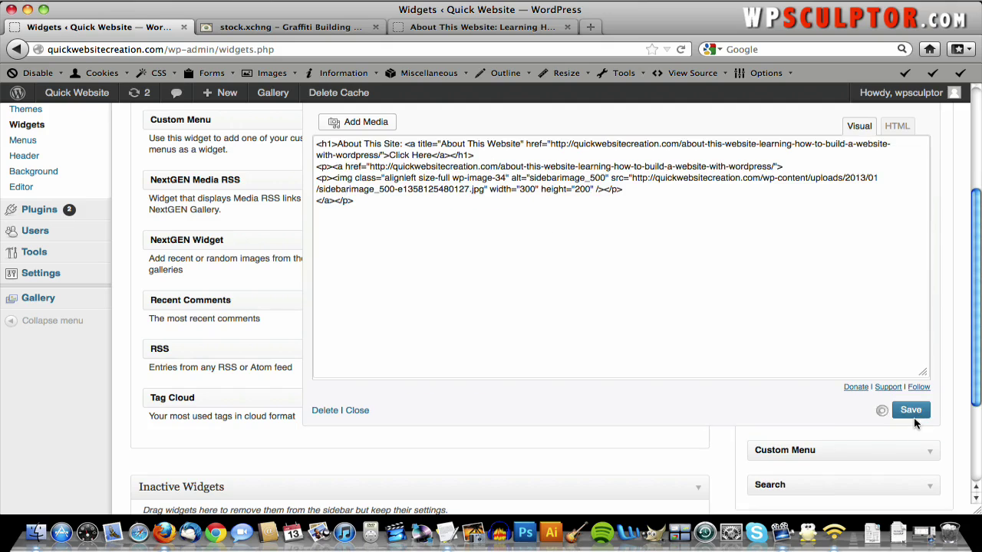
- Reload the live About This Website page and test the sidebar graffiti image's link
{"action": "left_click", "coordinate": [485, 27]}
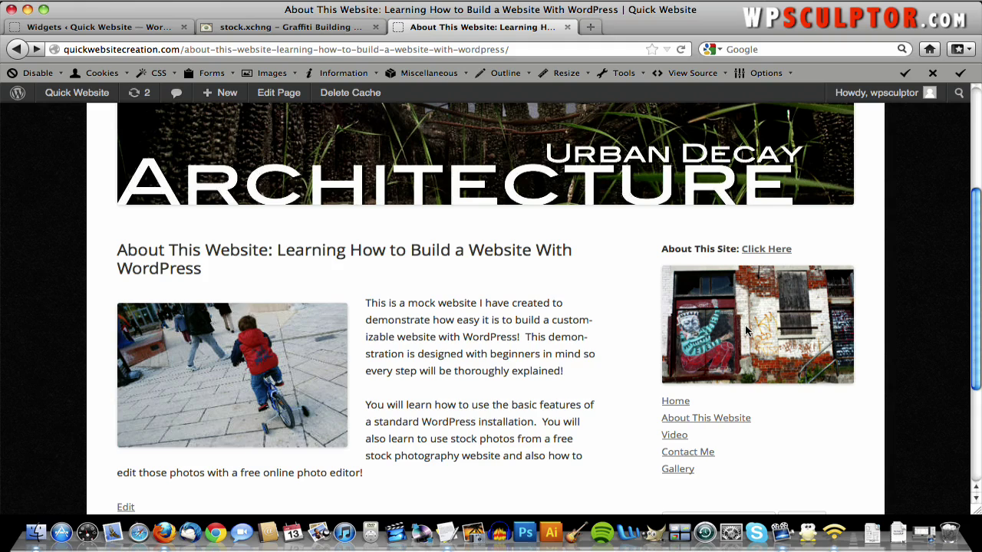
{"action": "key", "text": "super+r"}
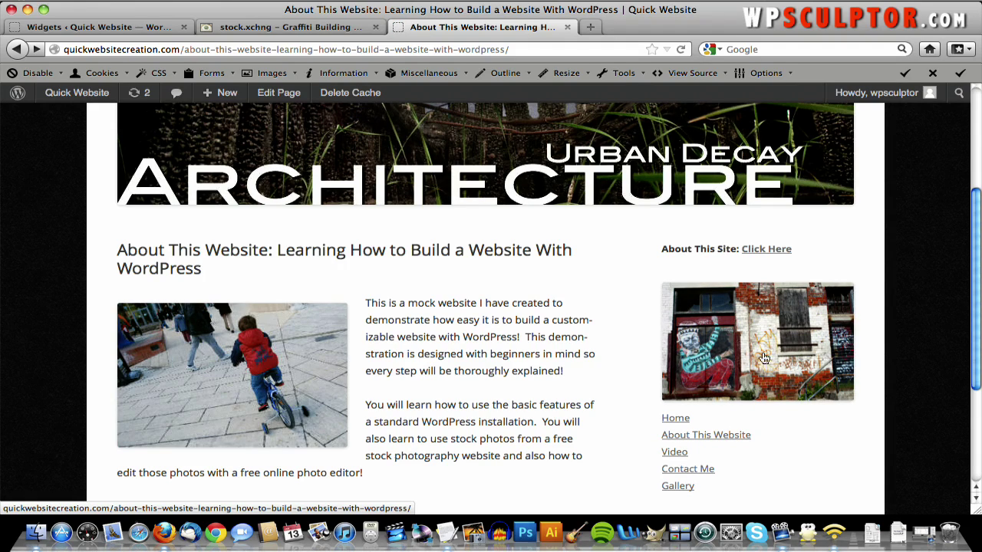
{"action": "left_click", "coordinate": [695, 355]}
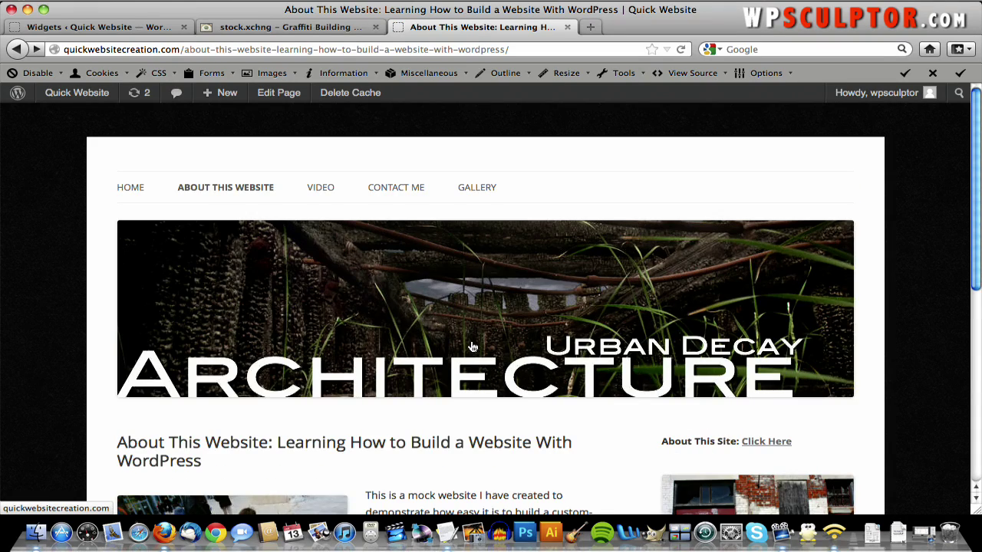
{"action": "scroll", "coordinate": [471, 345], "scroll_direction": "down", "scroll_amount": 5}
{"action": "scroll", "coordinate": [472, 348], "scroll_direction": "up", "scroll_amount": 5}
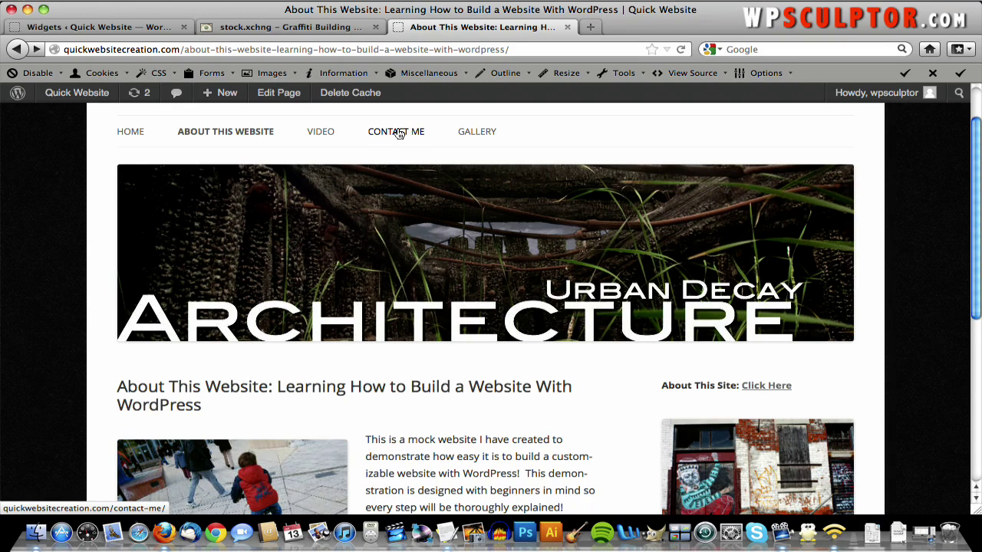
{"action": "scroll", "coordinate": [400, 161], "scroll_direction": "up", "scroll_amount": 2}
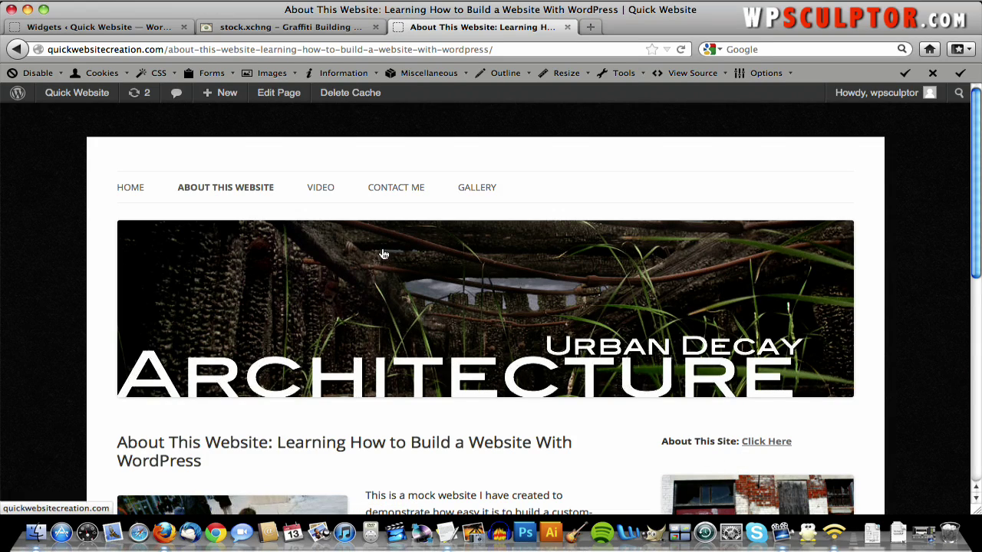
- In the widget's HTML view, delete the empty <p> </p> line below the heading and save
{"action": "mouse_move", "coordinate": [80, 92]}
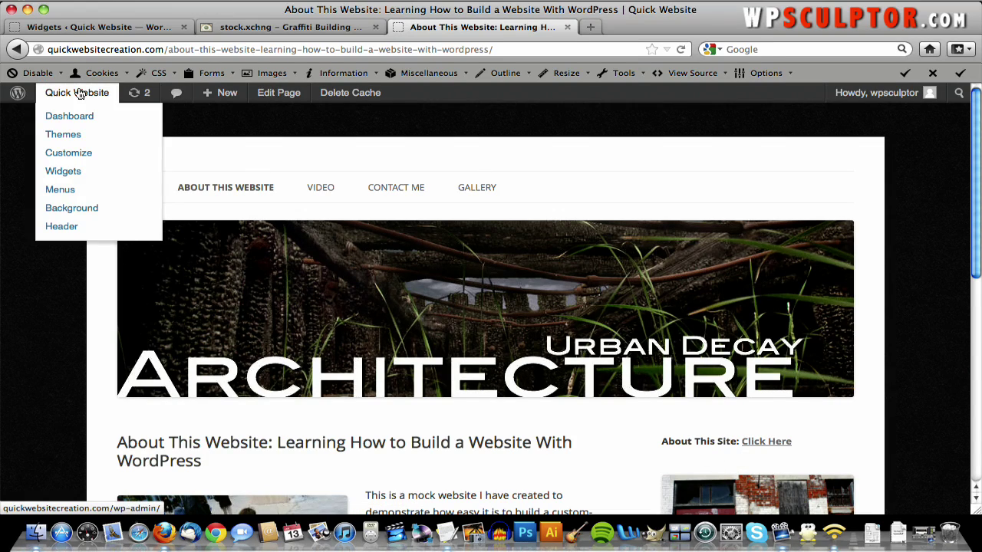
{"action": "left_click", "coordinate": [96, 27]}
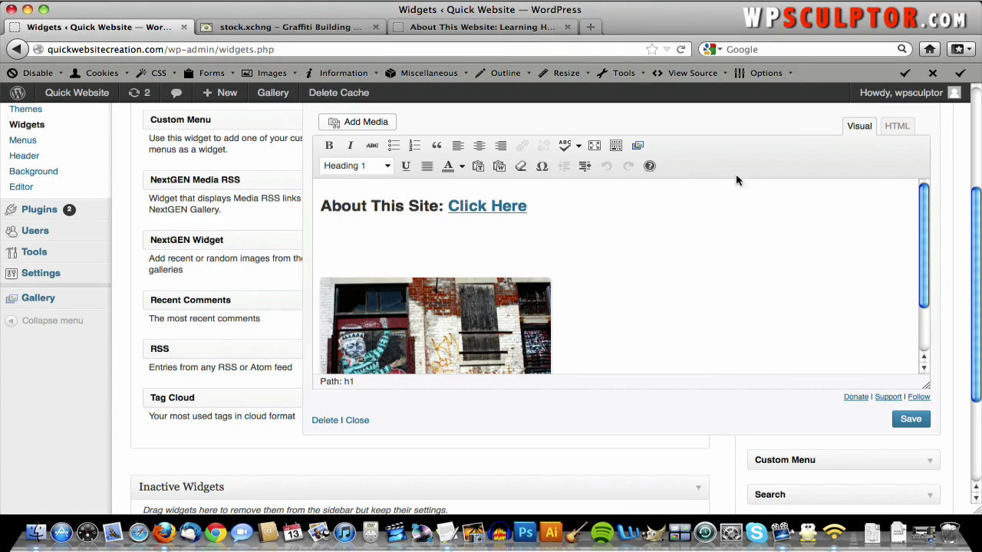
{"action": "scroll", "coordinate": [708, 204], "scroll_direction": "up", "scroll_amount": 1}
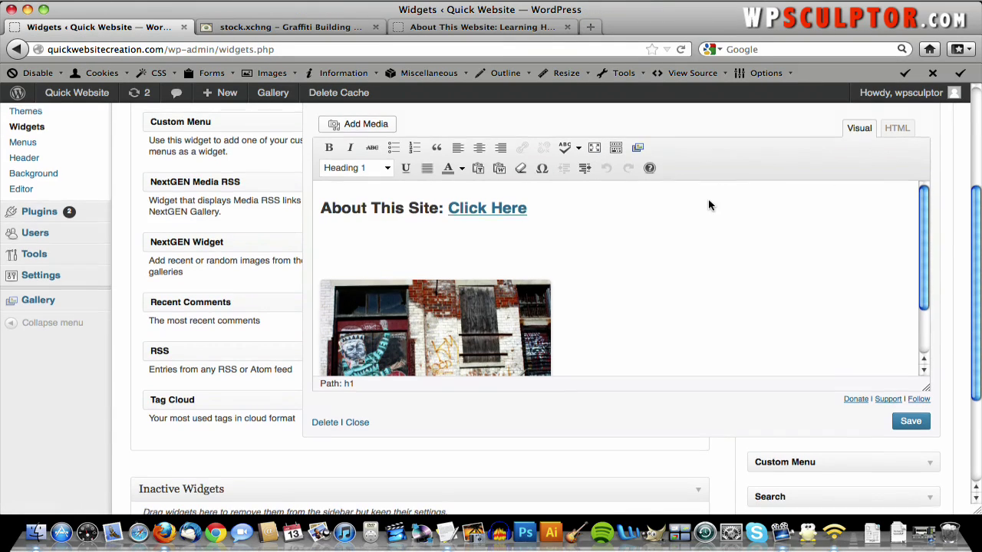
{"action": "left_click", "coordinate": [897, 130]}
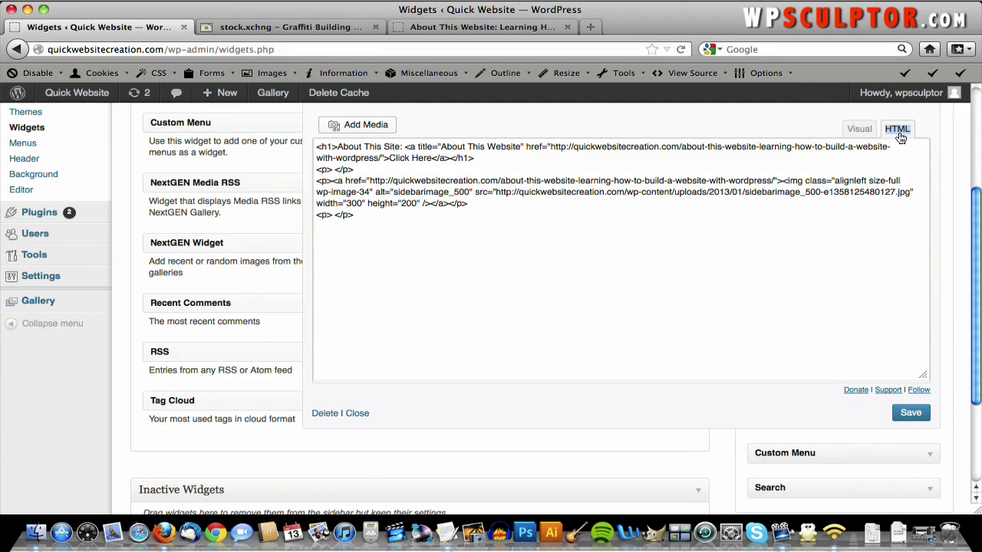
{"action": "left_click", "coordinate": [899, 149]}
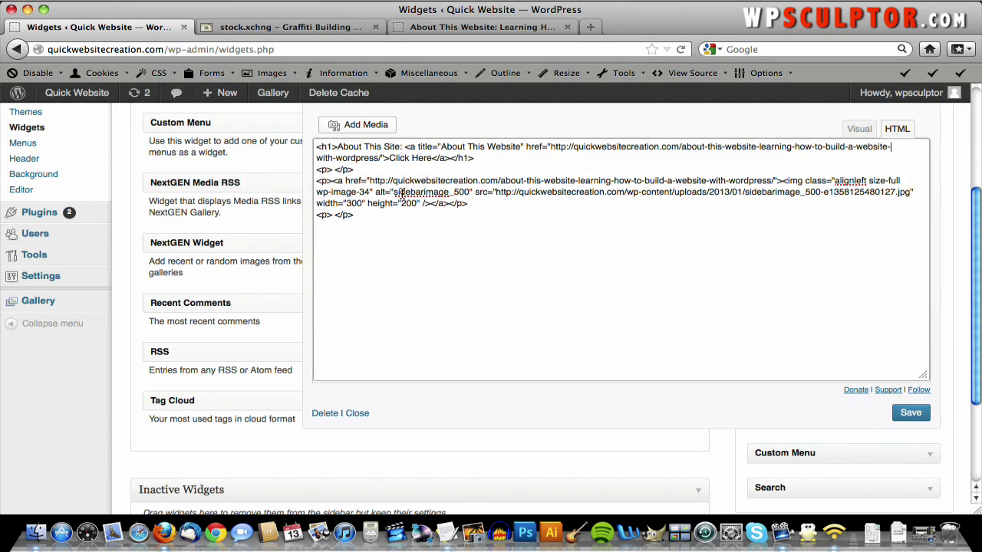
{"action": "left_click_drag", "start_coordinate": [360, 168], "coordinate": [323, 170]}
{"action": "key", "text": "BackSpace"}
{"action": "left_click", "coordinate": [911, 414]}
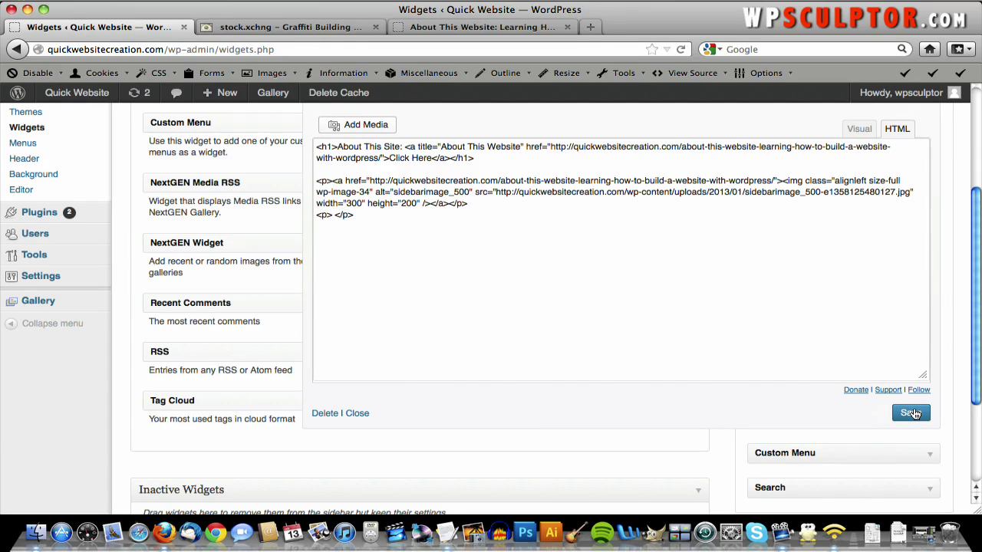
{"action": "scroll", "coordinate": [740, 267], "scroll_direction": "up", "scroll_amount": 3}
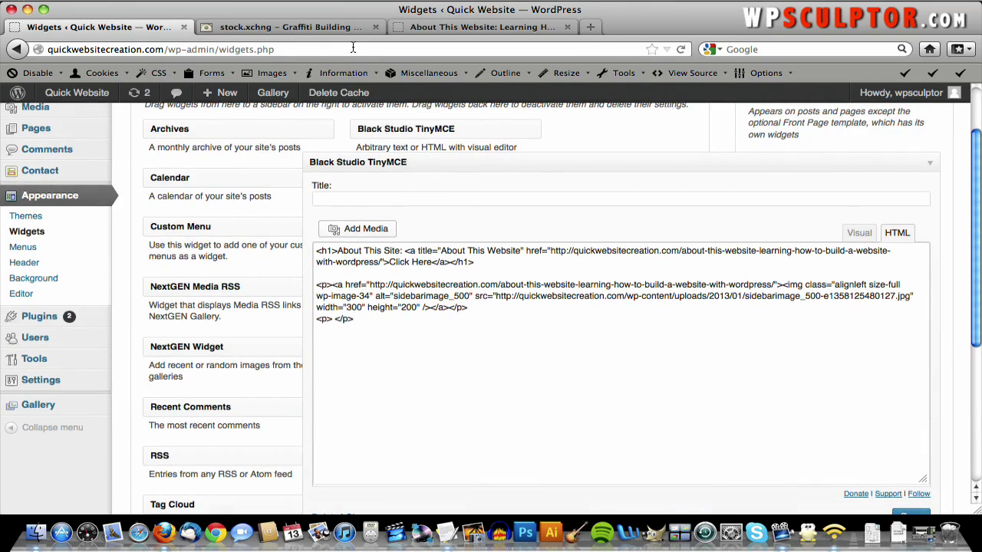
- Reload the live About This Website page and scroll to inspect the image beneath the heading
{"action": "left_click", "coordinate": [462, 29]}
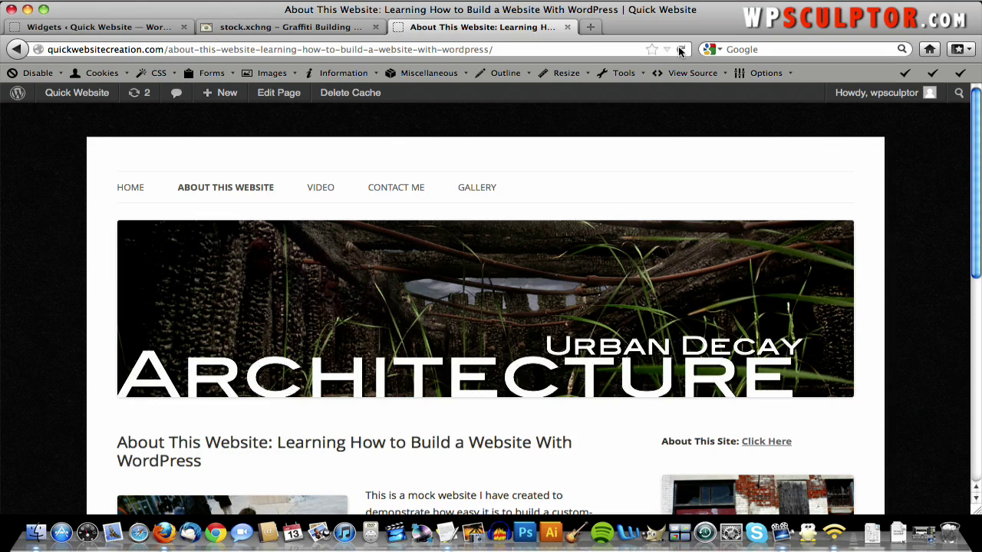
{"action": "left_click", "coordinate": [681, 49]}
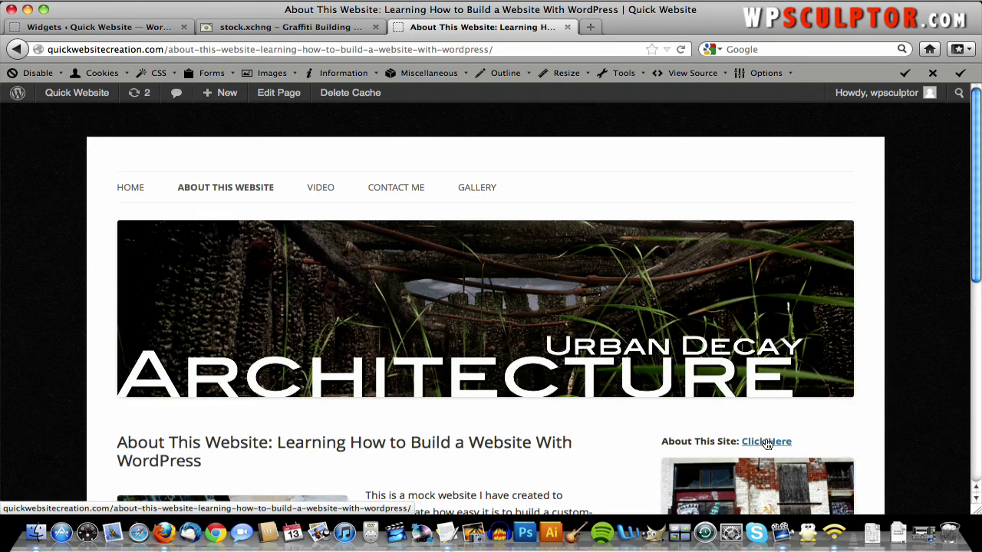
{"action": "scroll", "coordinate": [815, 440], "scroll_direction": "down", "scroll_amount": 2}
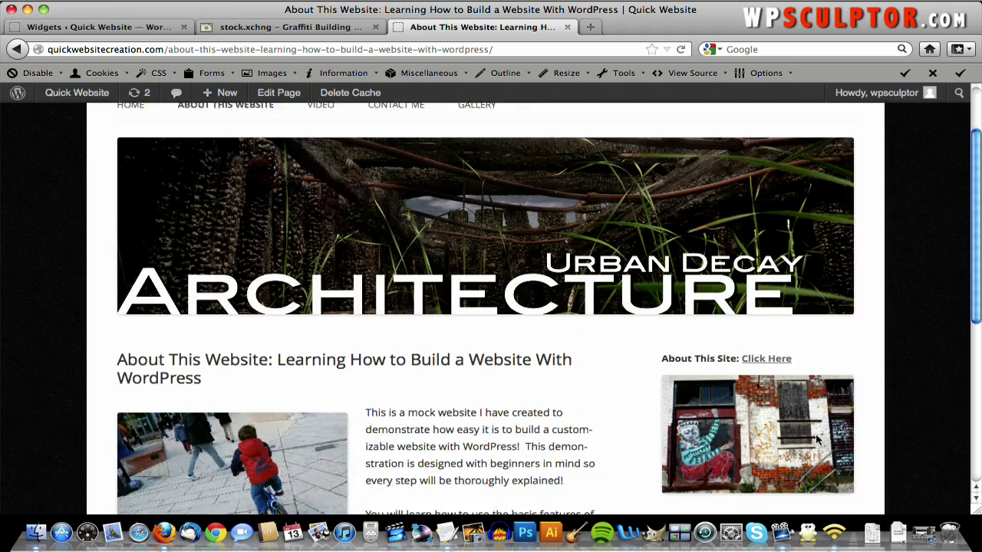
{"action": "scroll", "coordinate": [815, 439], "scroll_direction": "up", "scroll_amount": 2}
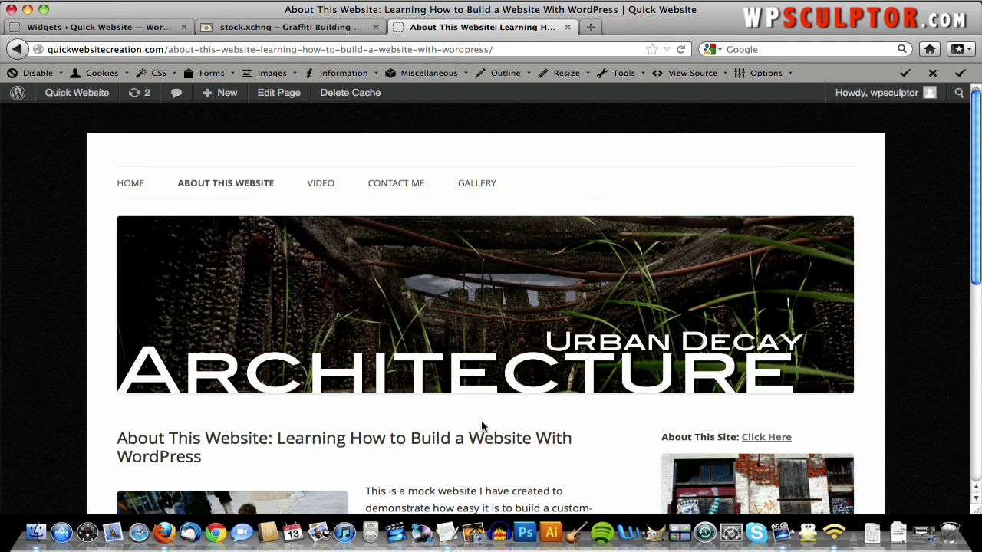
{"action": "scroll", "coordinate": [481, 426], "scroll_direction": "down", "scroll_amount": 5}
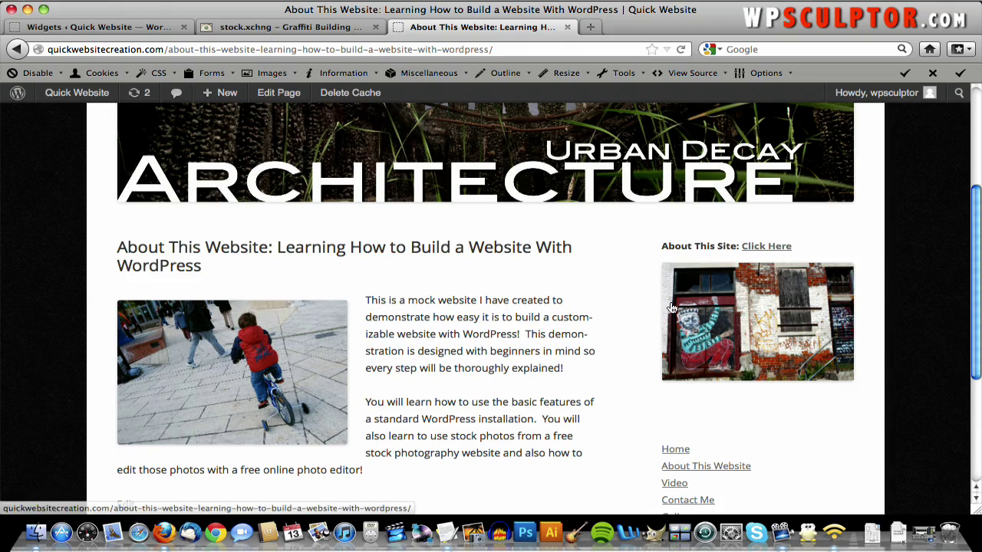
{"action": "scroll", "coordinate": [364, 206], "scroll_direction": "down", "scroll_amount": 5}
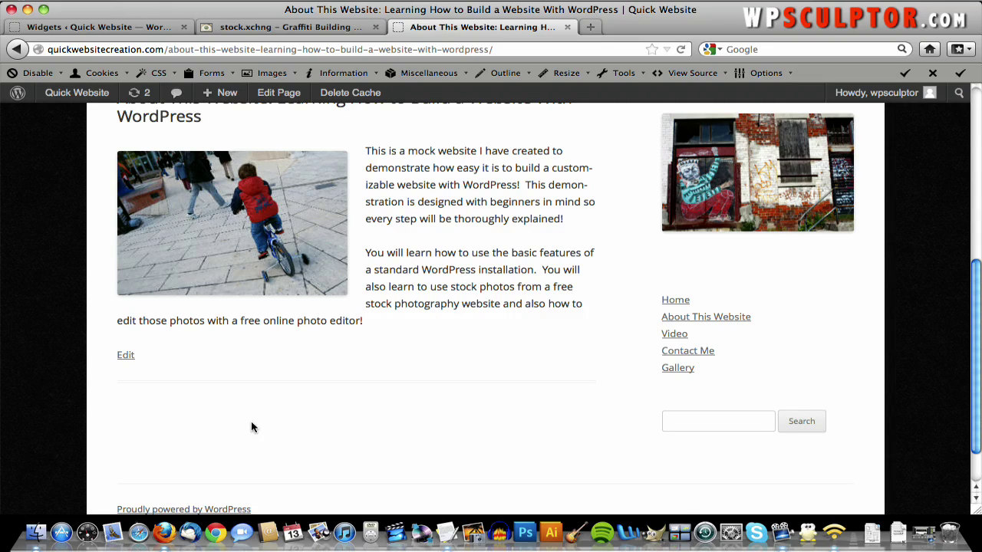
{"action": "scroll", "coordinate": [252, 427], "scroll_direction": "up", "scroll_amount": 10}
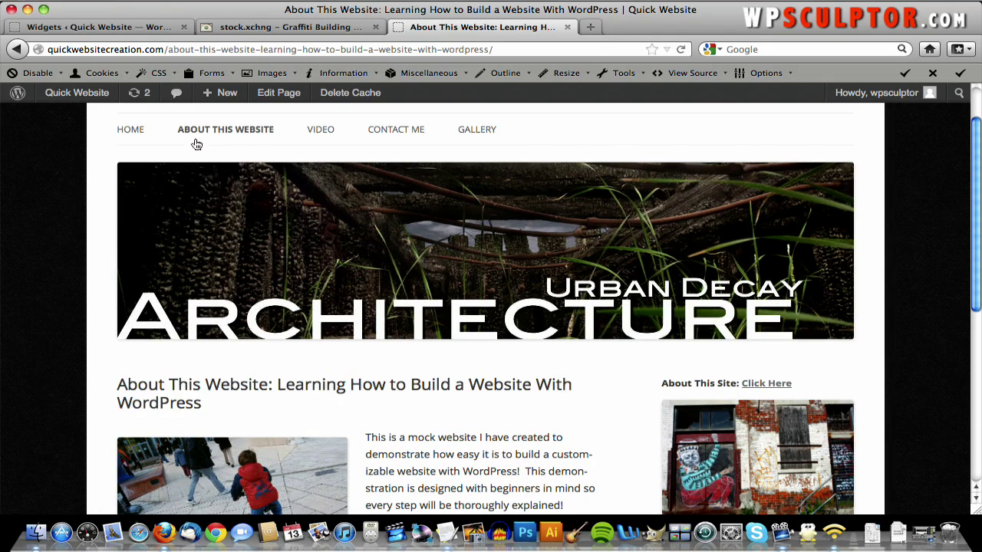
- Open the Welcome page from All Pages, set its template to Front Page Template, and update
{"action": "left_click", "coordinate": [88, 116]}
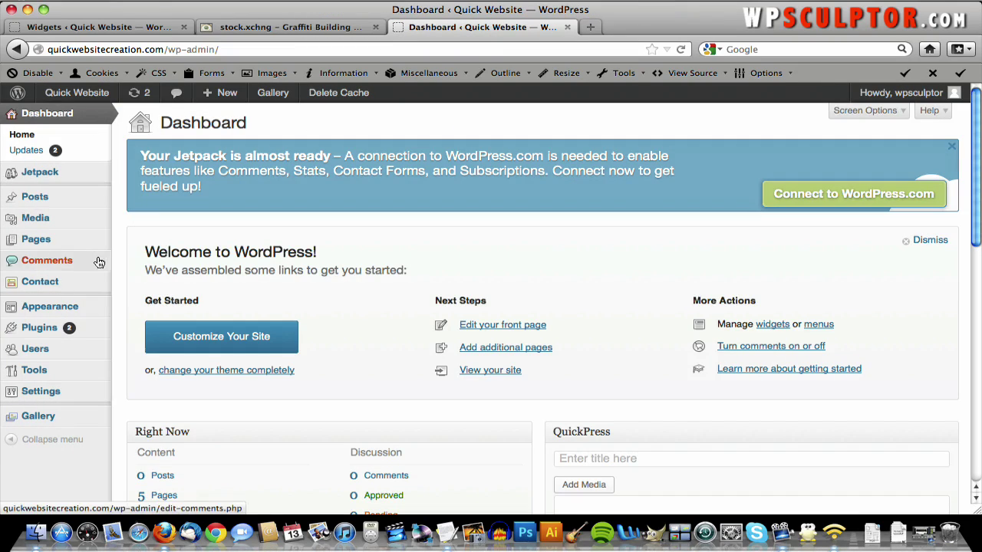
{"action": "mouse_move", "coordinate": [71, 239]}
{"action": "left_click", "coordinate": [138, 241]}
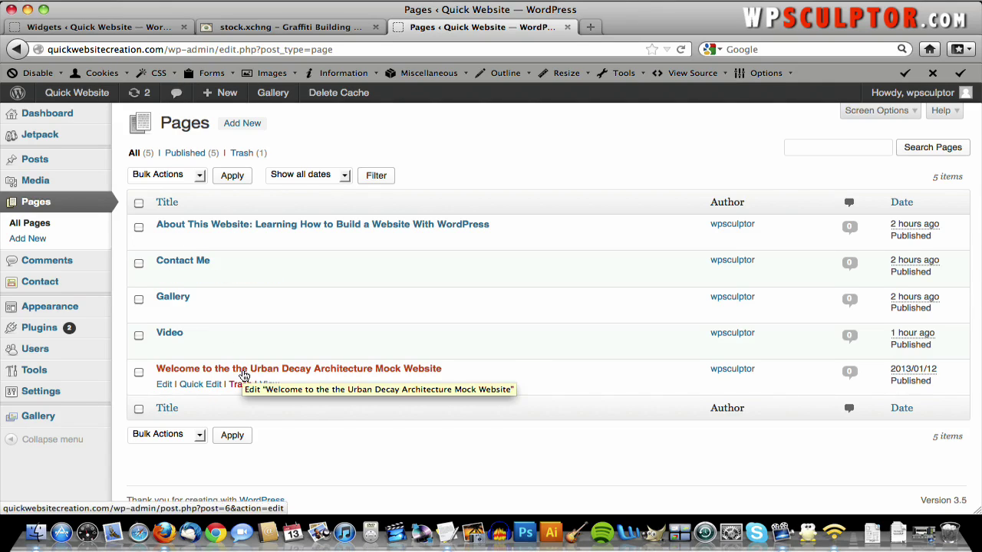
{"action": "left_click", "coordinate": [243, 371]}
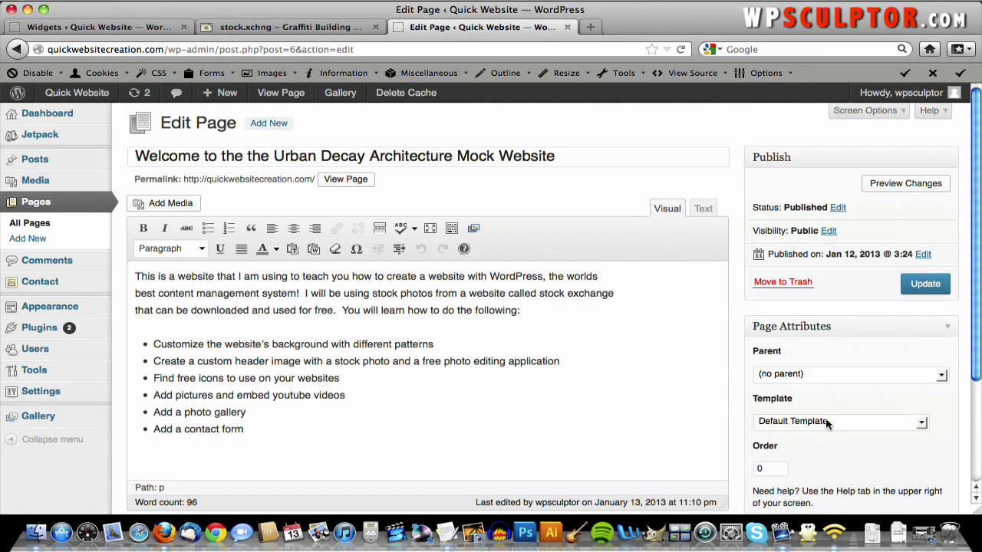
{"action": "left_click", "coordinate": [828, 427]}
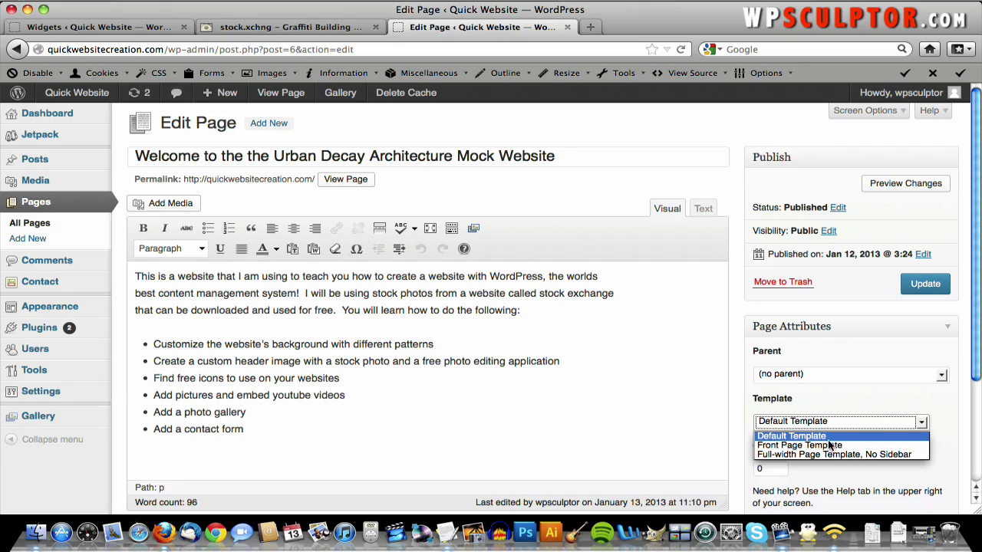
{"action": "left_click", "coordinate": [828, 445]}
{"action": "scroll", "coordinate": [827, 441], "scroll_direction": "down", "scroll_amount": 3}
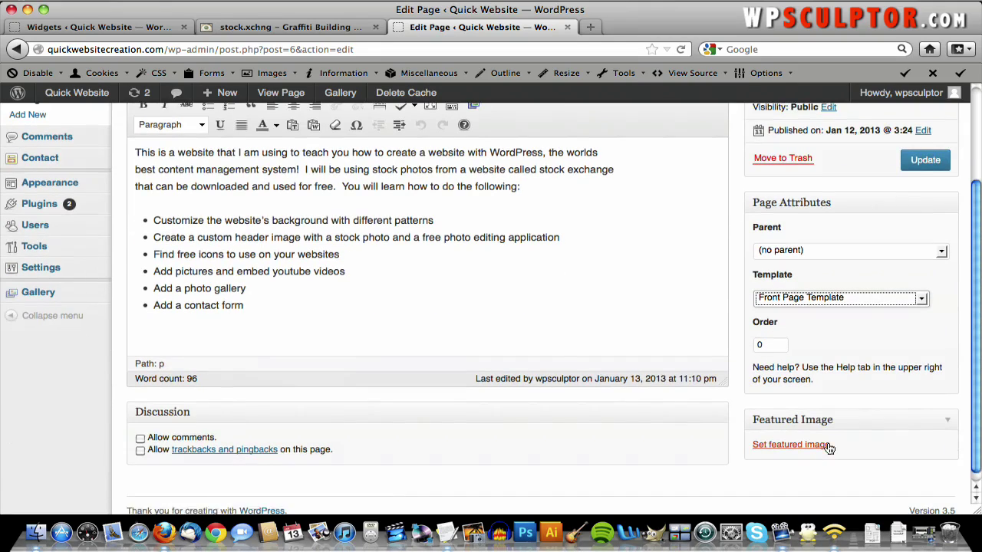
{"action": "left_click", "coordinate": [930, 161]}
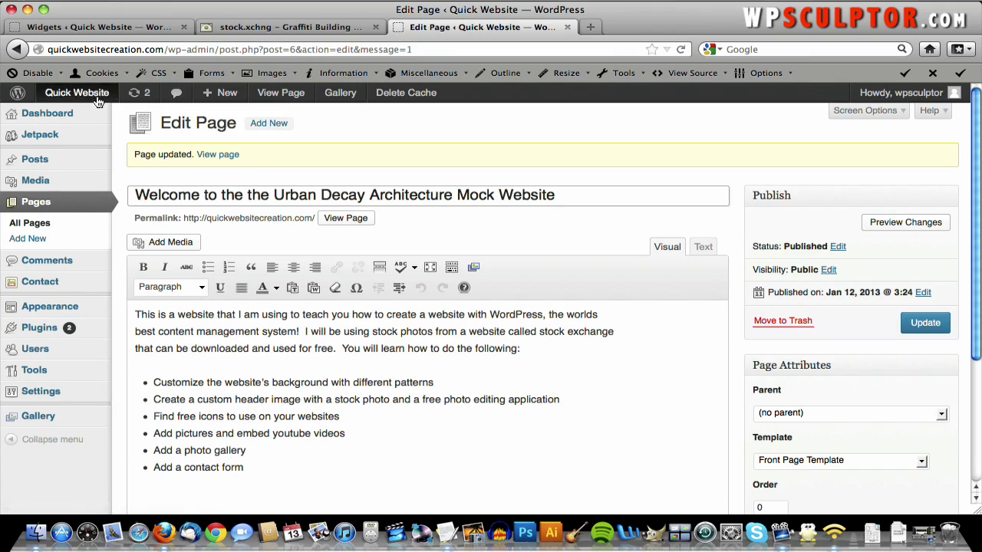
- Visit the live home page and scroll through the welcome text and bullet list
{"action": "left_click", "coordinate": [98, 103]}
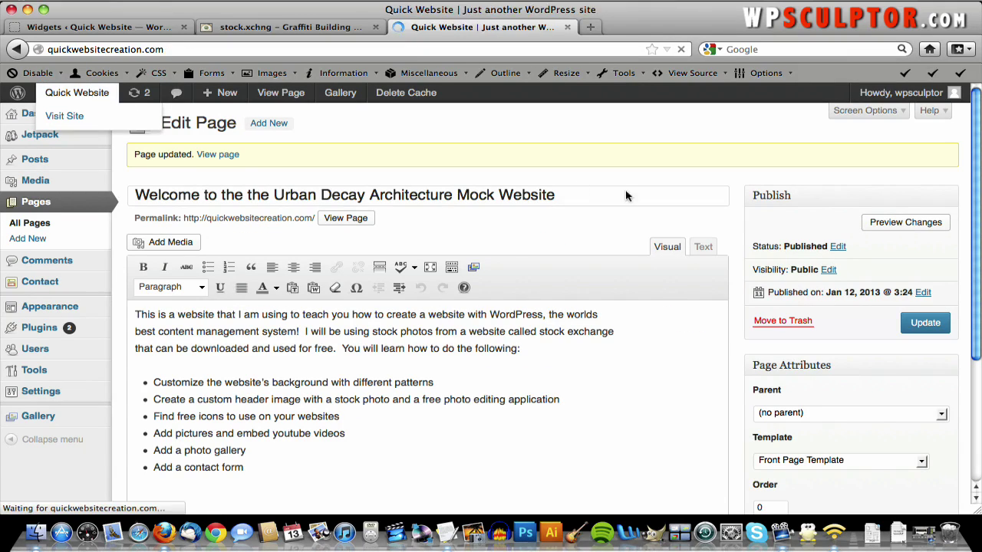
{"action": "scroll", "coordinate": [627, 196], "scroll_direction": "down", "scroll_amount": 5}
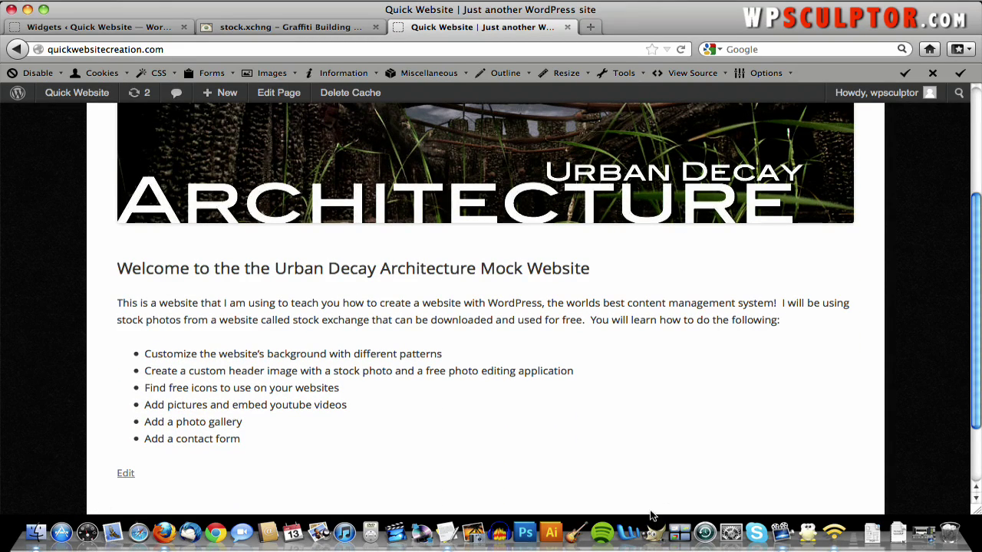
{"action": "scroll", "coordinate": [733, 407], "scroll_direction": "down", "scroll_amount": 3}
{"action": "scroll", "coordinate": [733, 408], "scroll_direction": "up", "scroll_amount": 5}
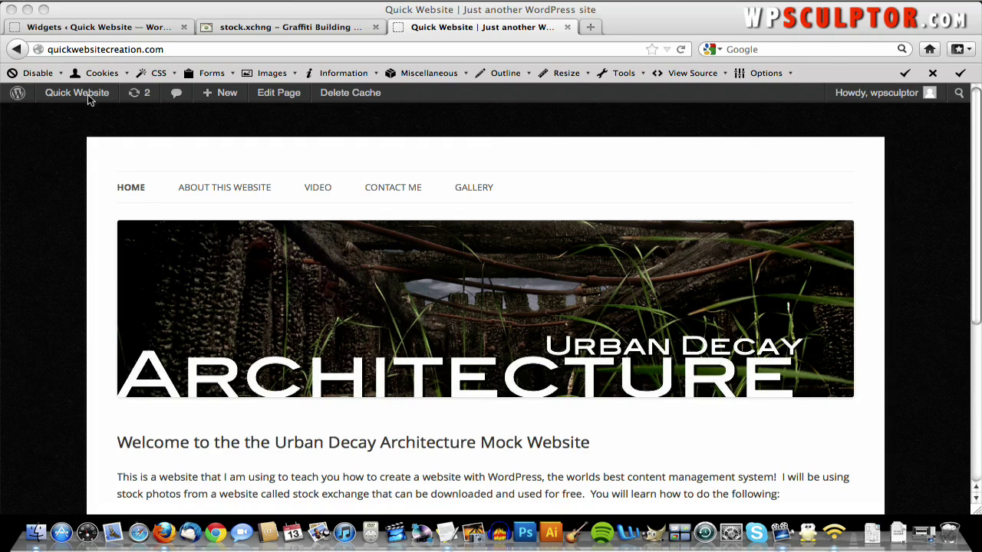
{"action": "left_click", "coordinate": [287, 95]}
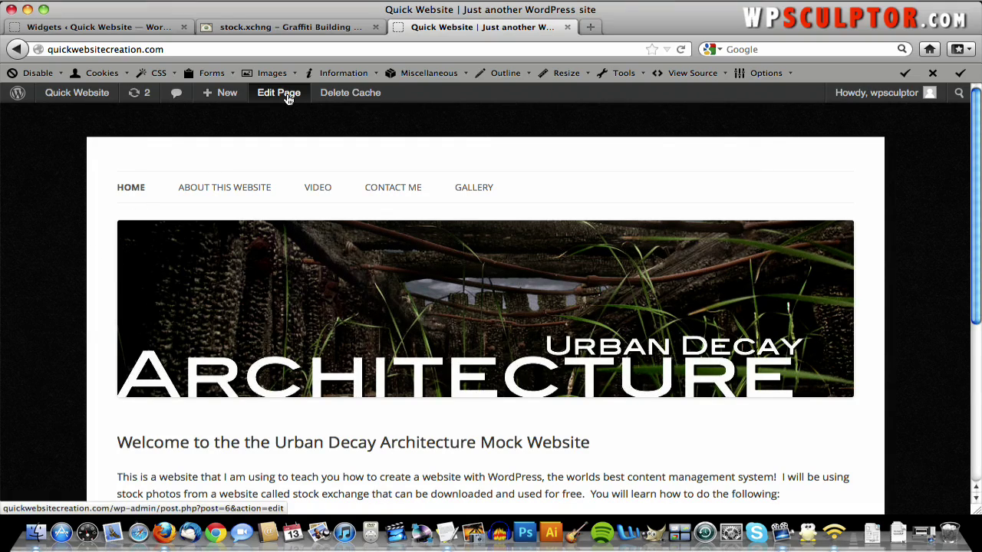
- Edit the Welcome page and open the Set Featured Image picker
{"action": "left_click", "coordinate": [289, 95]}
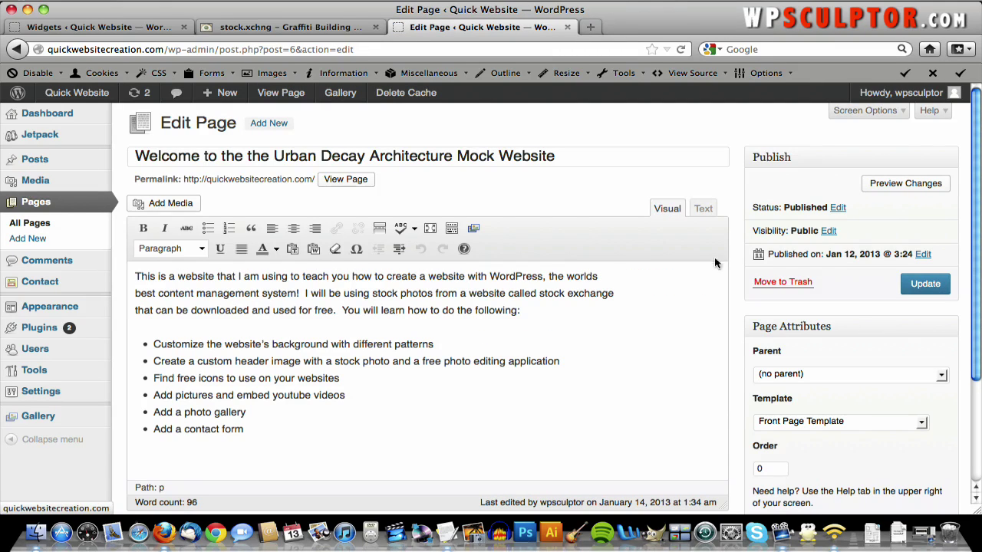
{"action": "scroll", "coordinate": [928, 375], "scroll_direction": "down", "scroll_amount": 3}
{"action": "scroll", "coordinate": [928, 375], "scroll_direction": "down", "scroll_amount": 1}
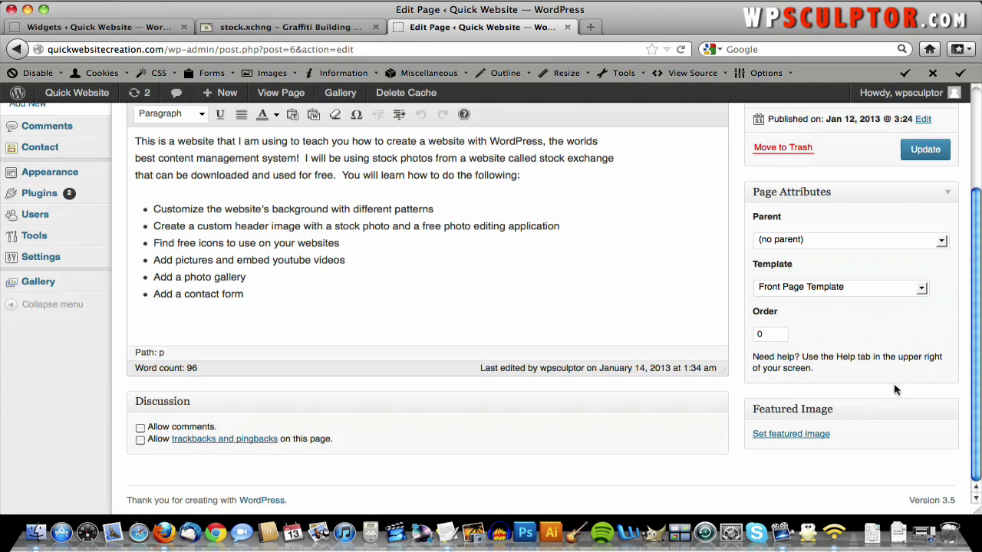
{"action": "left_click", "coordinate": [794, 434]}
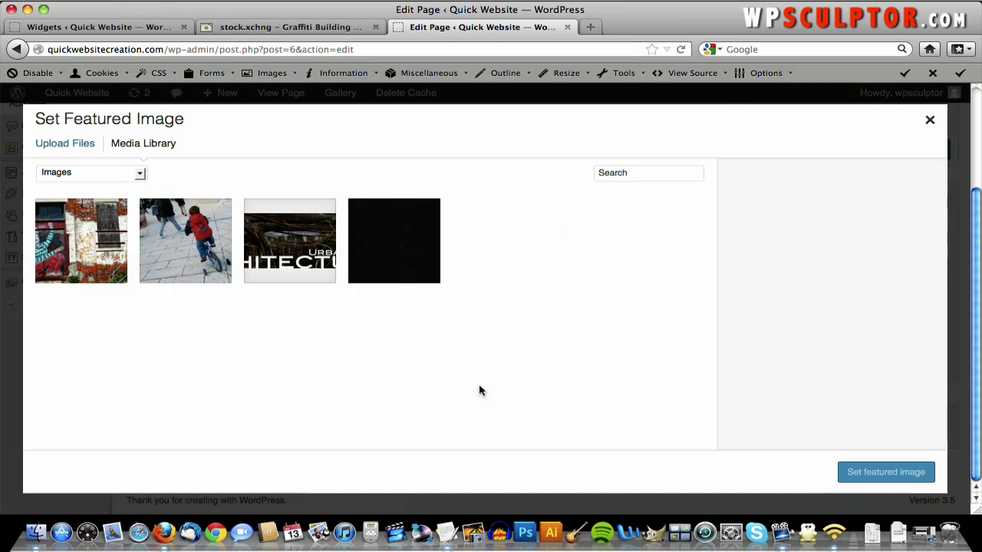
- Upload sidebarimage_500.jpg to the media library
{"action": "left_click", "coordinate": [75, 253]}
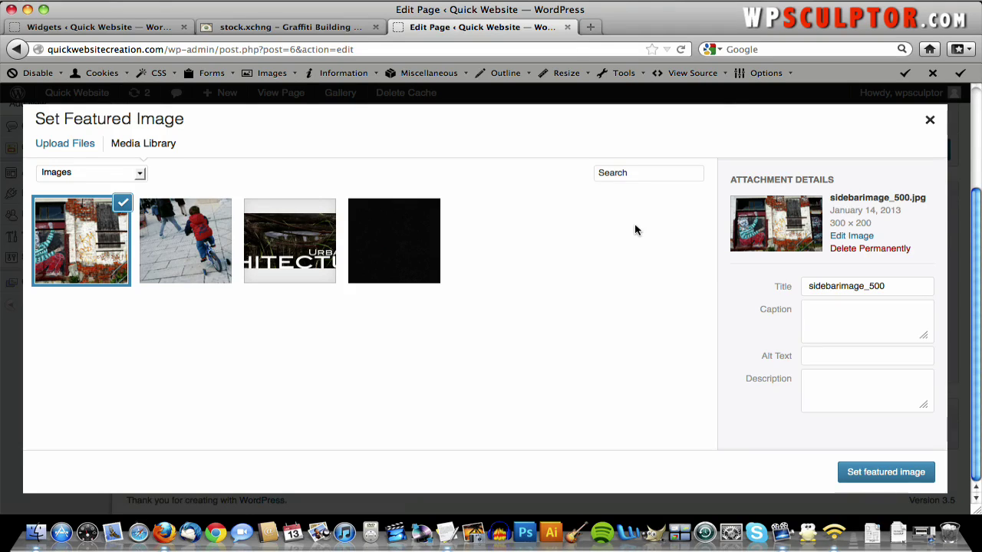
{"action": "left_click", "coordinate": [77, 145]}
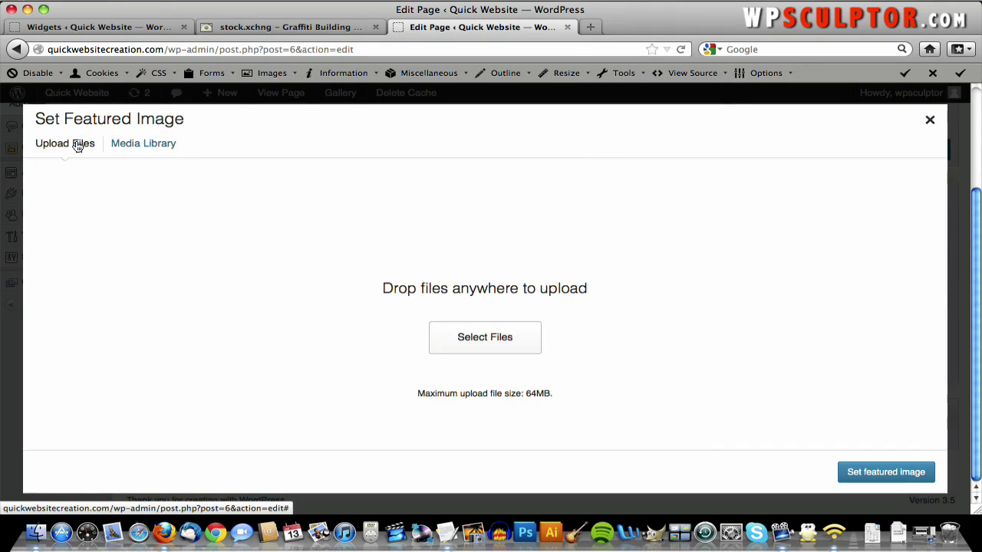
{"action": "left_click", "coordinate": [491, 347]}
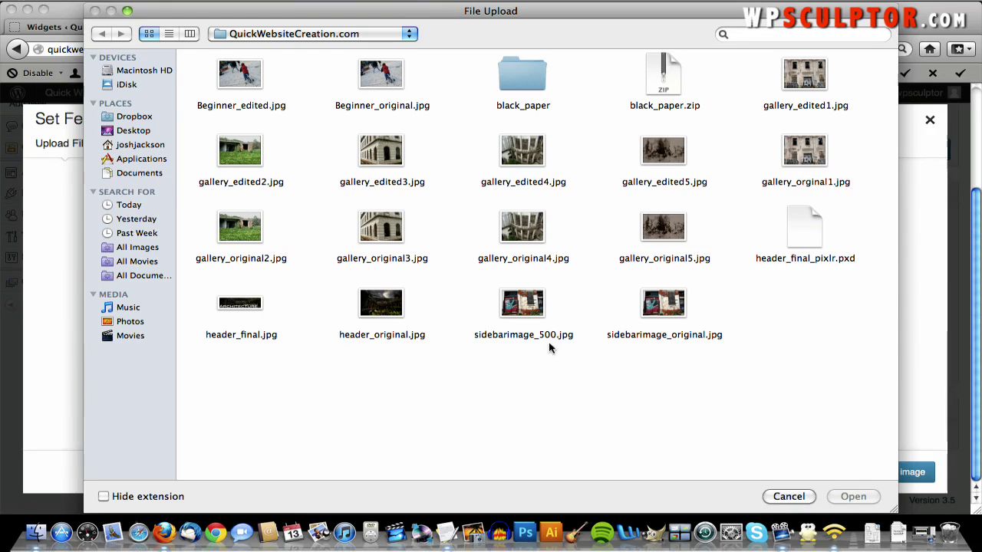
{"action": "double_click", "coordinate": [535, 305]}
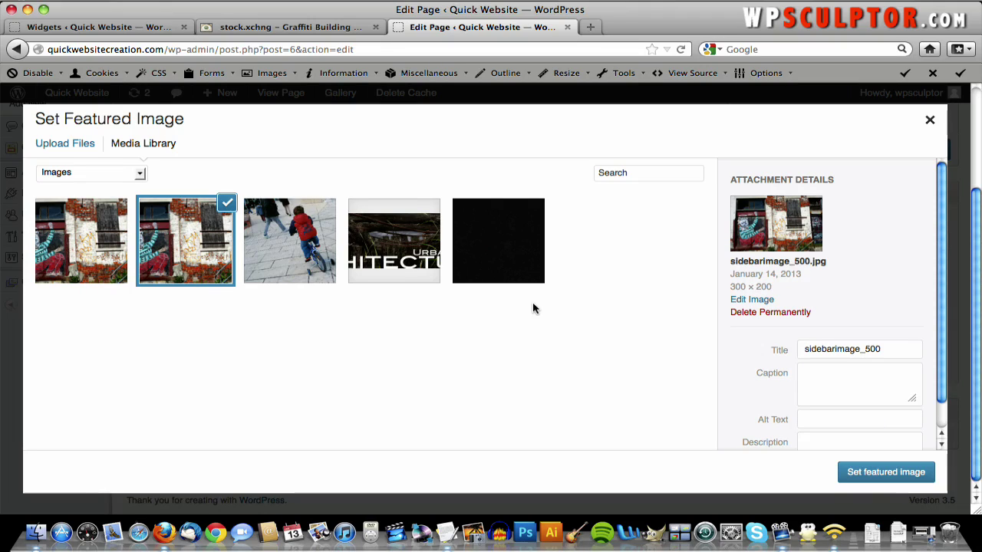
- Make the 500 × 333 graffiti photo the featured image and update the Welcome page
{"action": "left_click", "coordinate": [90, 258]}
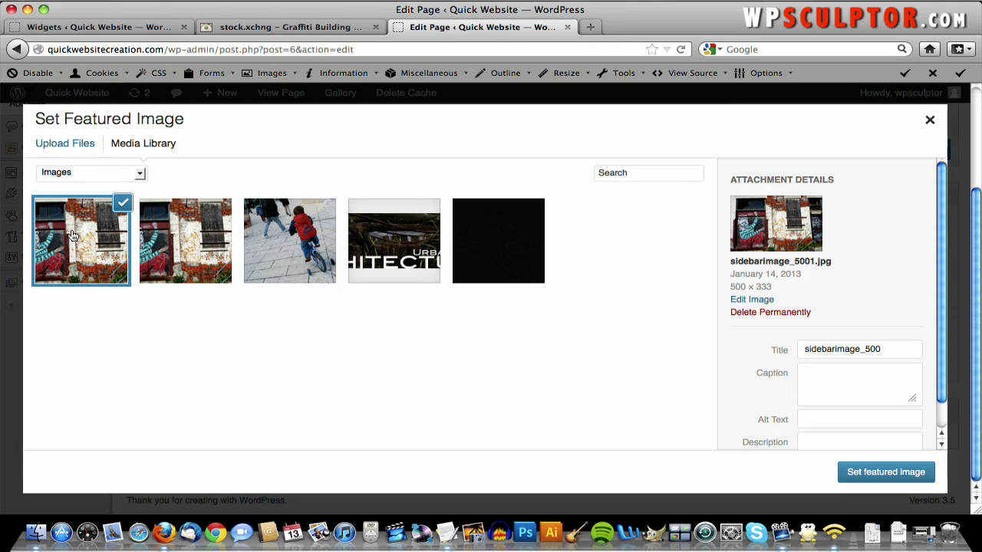
{"action": "left_click", "coordinate": [155, 243]}
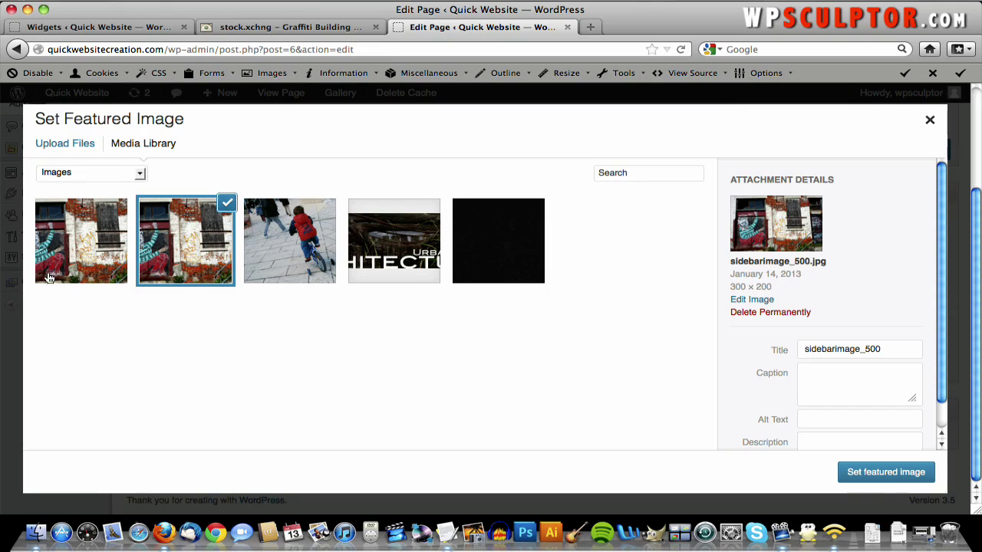
{"action": "left_click", "coordinate": [73, 238]}
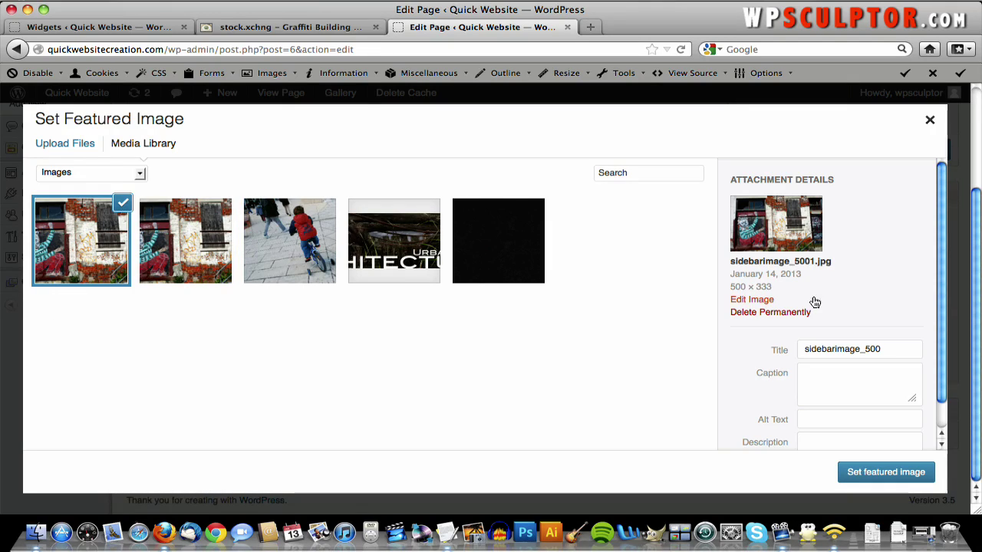
{"action": "scroll", "coordinate": [813, 297], "scroll_direction": "down", "scroll_amount": 1}
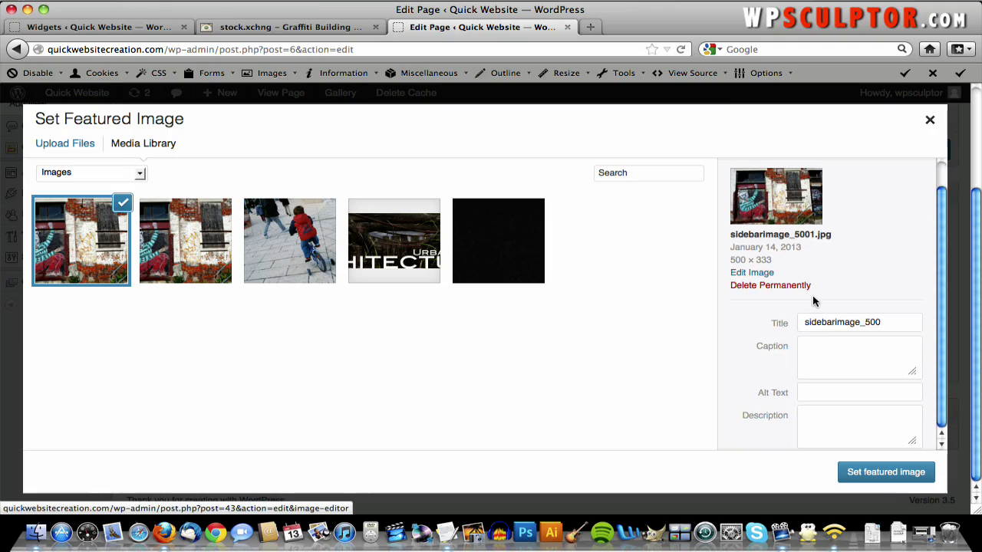
{"action": "left_click", "coordinate": [886, 471]}
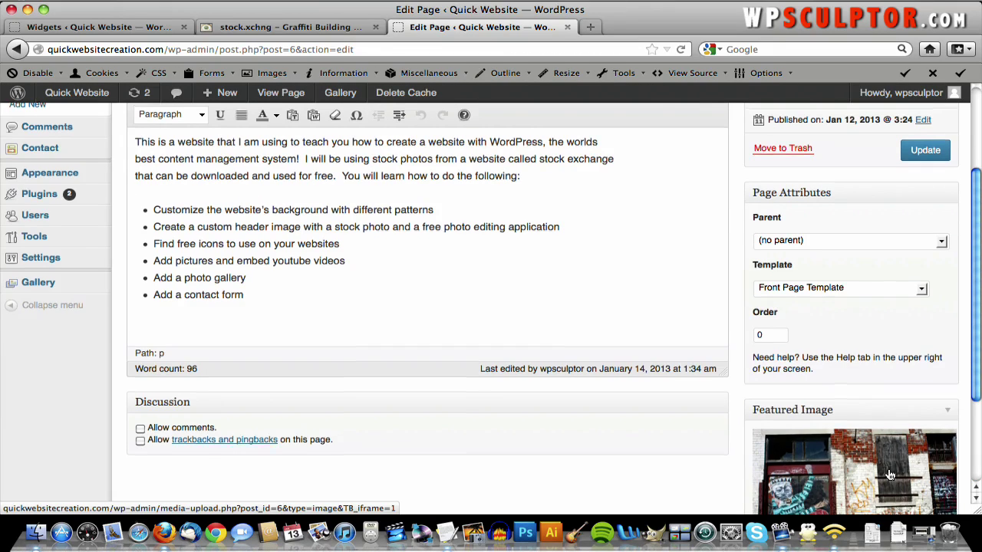
{"action": "scroll", "coordinate": [894, 291], "scroll_direction": "up", "scroll_amount": 1}
{"action": "left_click", "coordinate": [930, 185]}
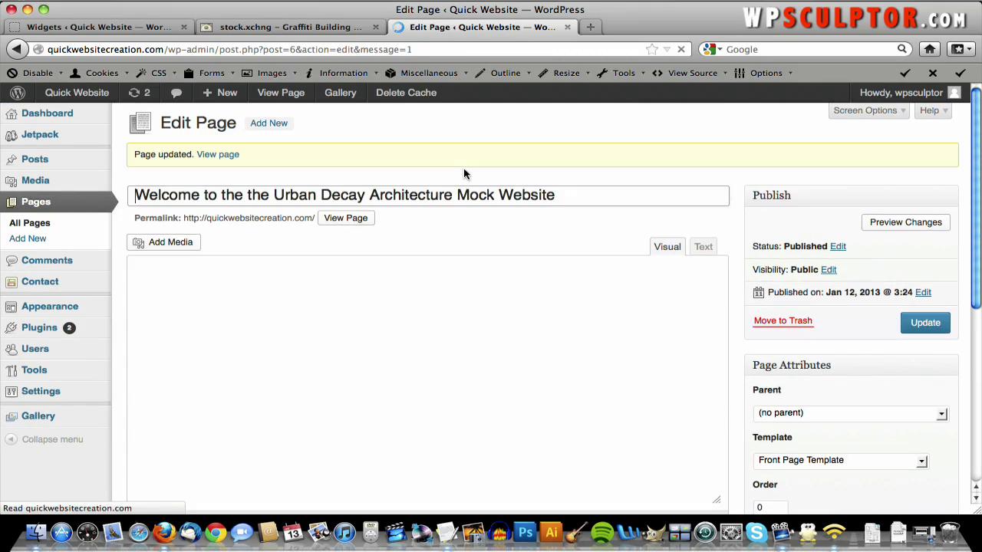
- View the live Welcome page and scroll to check the graffiti photo beside the welcome text
{"action": "left_click", "coordinate": [358, 219]}
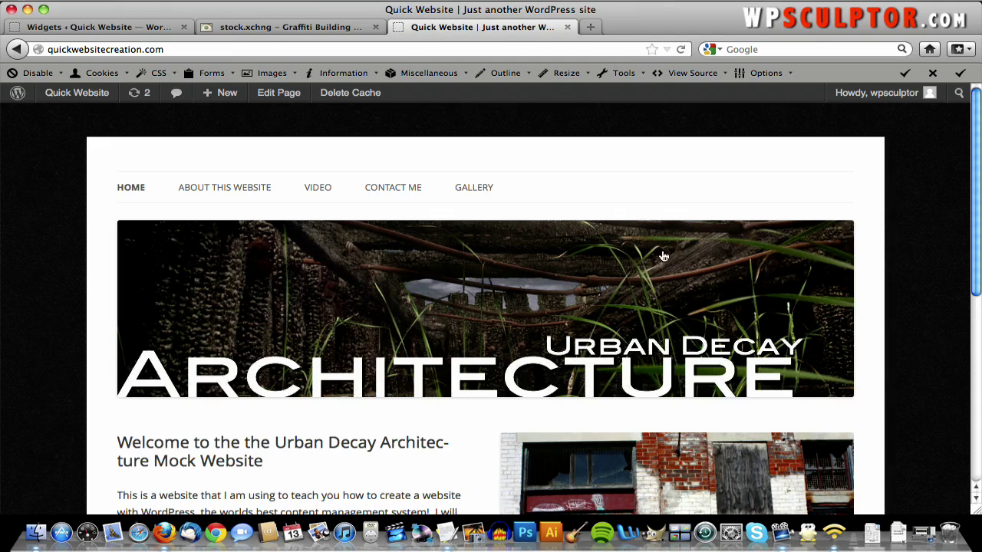
{"action": "scroll", "coordinate": [663, 256], "scroll_direction": "down", "scroll_amount": 5}
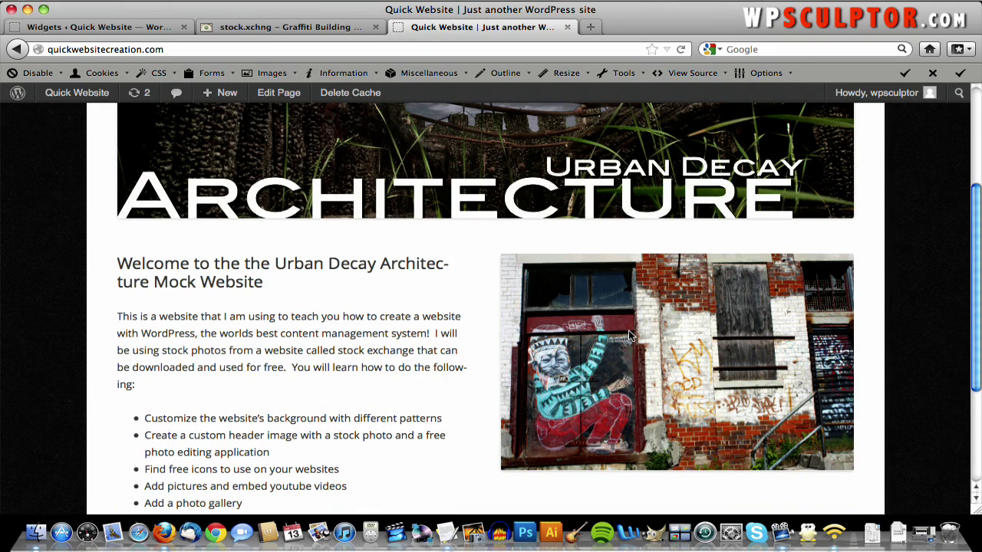
{"action": "scroll", "coordinate": [383, 296], "scroll_direction": "down", "scroll_amount": 5}
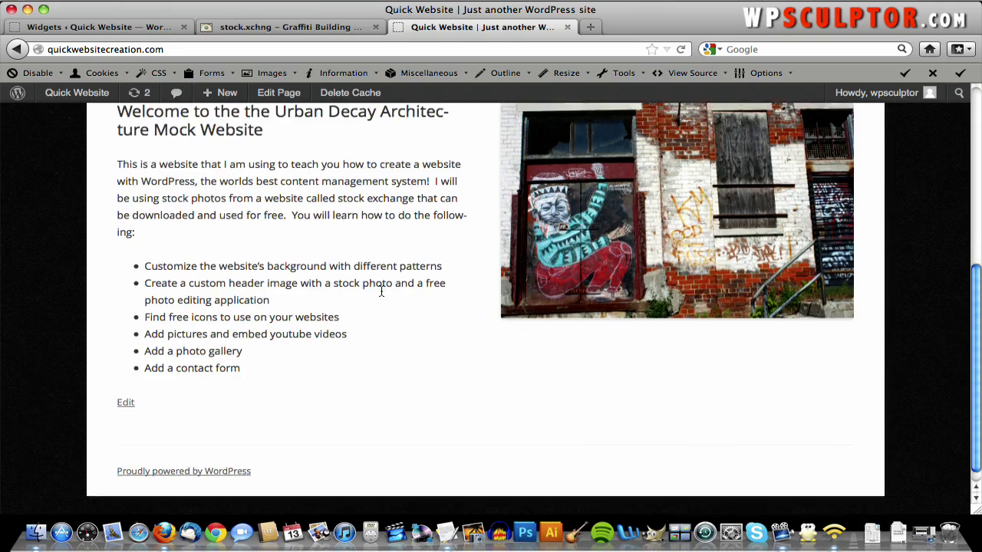
{"action": "scroll", "coordinate": [383, 295], "scroll_direction": "up", "scroll_amount": 10}
{"action": "scroll", "coordinate": [382, 294], "scroll_direction": "down", "scroll_amount": 4}
{"action": "scroll", "coordinate": [384, 296], "scroll_direction": "down", "scroll_amount": 5}
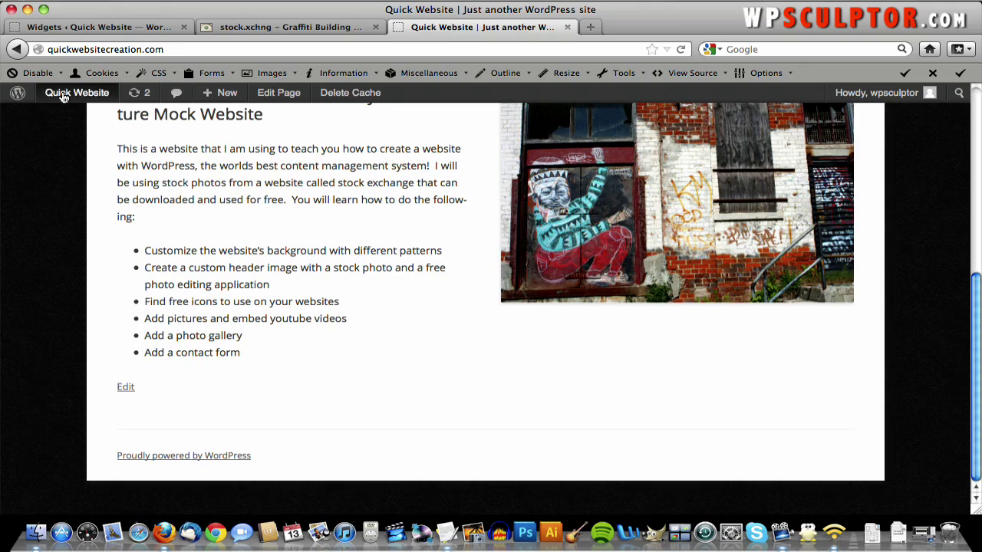
- Go to Appearance > Widgets, expand the First Front Page Widget Area, and open a new browser tab
{"action": "mouse_move", "coordinate": [64, 96]}
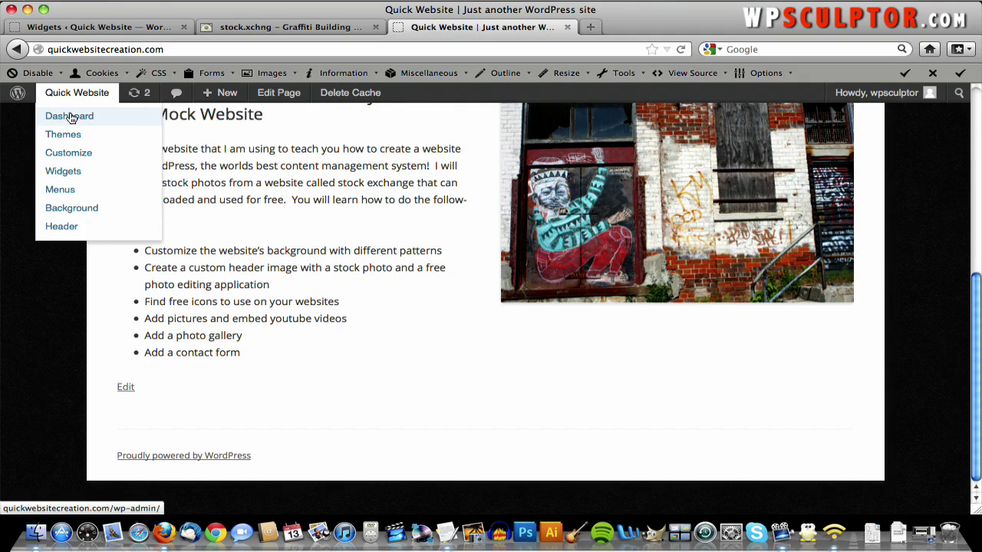
{"action": "left_click", "coordinate": [70, 117]}
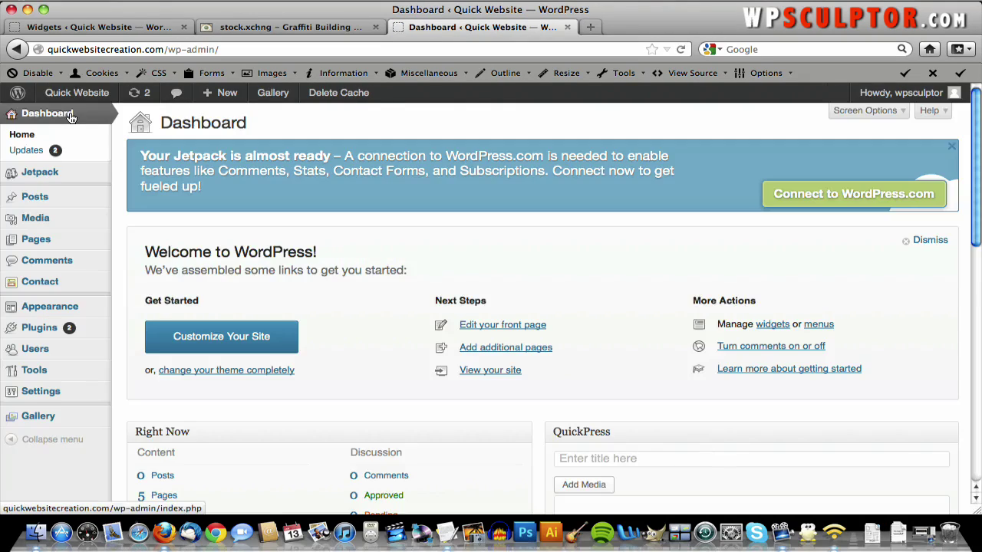
{"action": "mouse_move", "coordinate": [63, 307]}
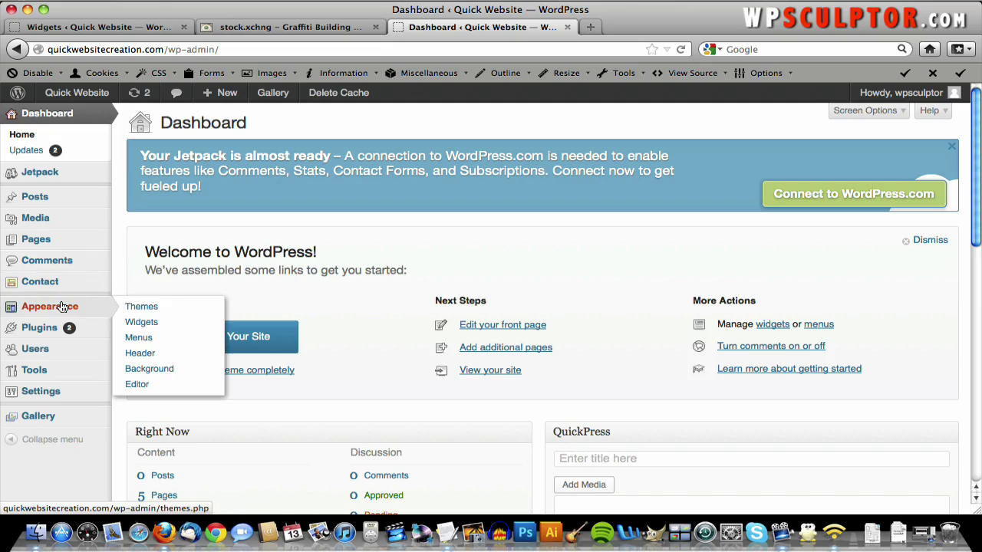
{"action": "left_click", "coordinate": [152, 327]}
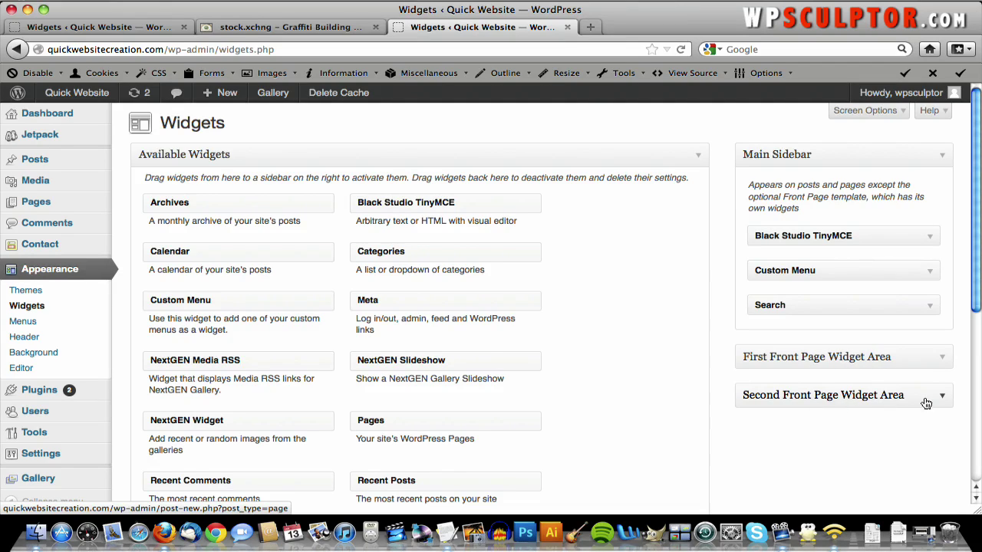
{"action": "left_click", "coordinate": [940, 367]}
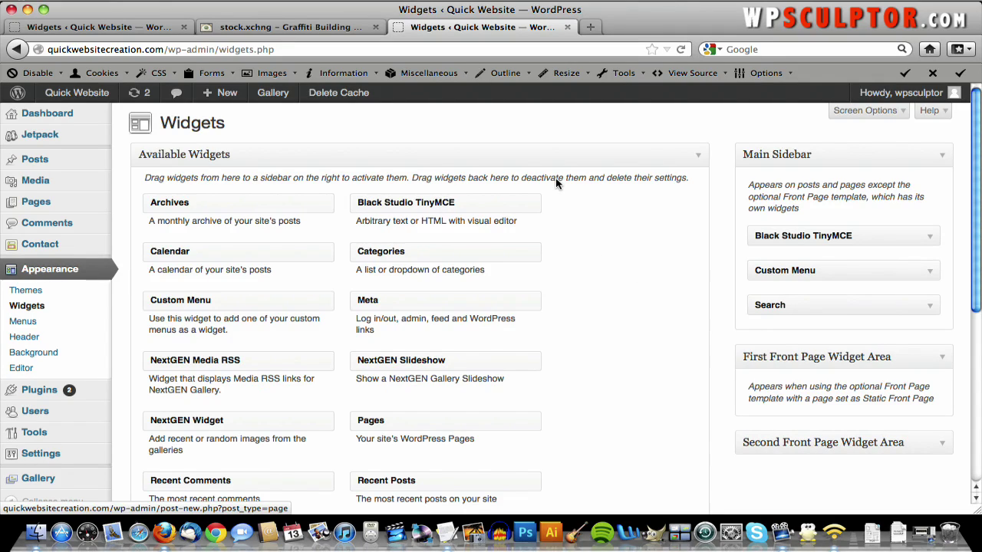
{"action": "left_click", "coordinate": [590, 27]}
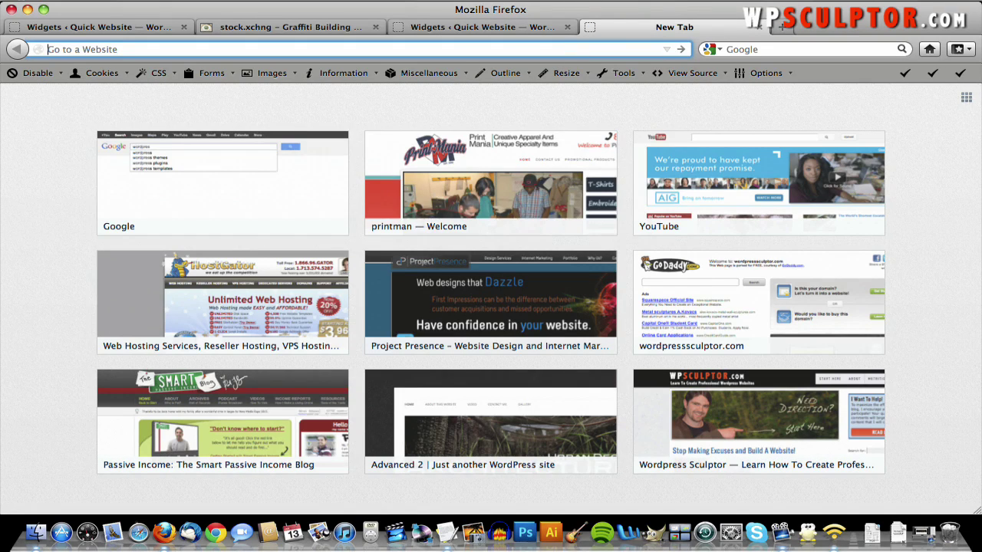
- Load iconfinder.com and open its collection of free icon sets
{"action": "type", "text": "iconfinder.com/"}
{"action": "key", "text": "Return"}
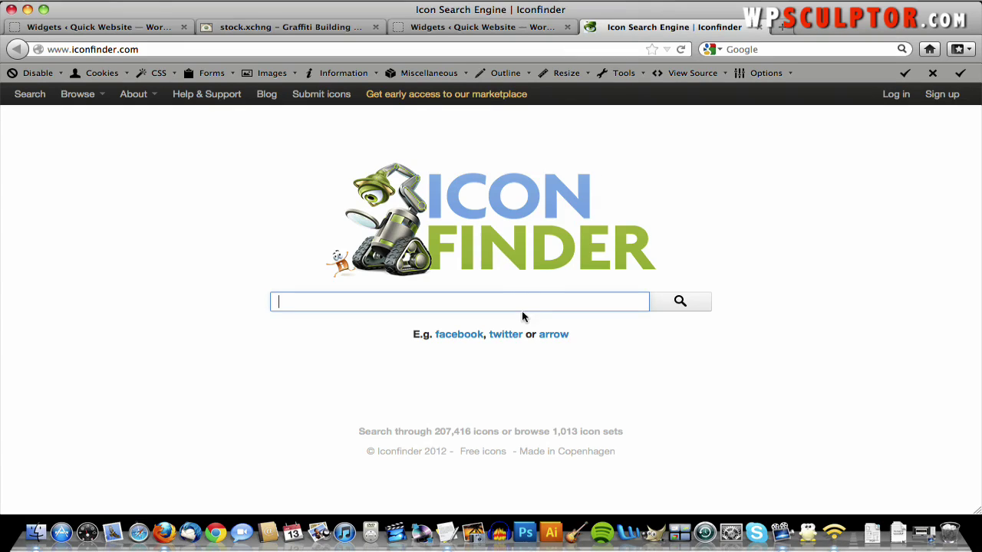
{"action": "left_click", "coordinate": [490, 452]}
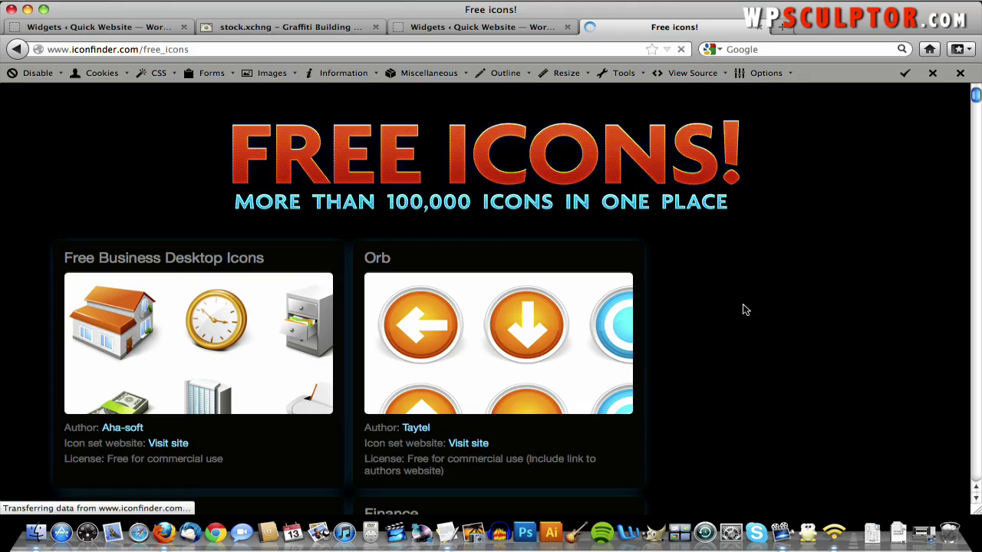
- Scroll down the free icons page to the Fliraneo icon set
{"action": "scroll", "coordinate": [743, 306], "scroll_direction": "down", "scroll_amount": 5}
{"action": "scroll", "coordinate": [743, 305], "scroll_direction": "down", "scroll_amount": 15}
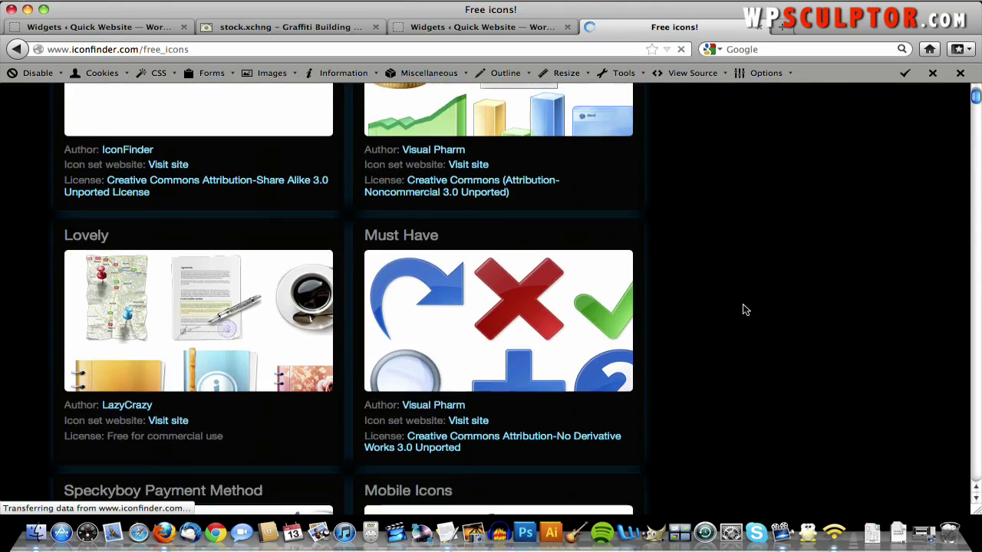
{"action": "scroll", "coordinate": [742, 310], "scroll_direction": "down", "scroll_amount": 15}
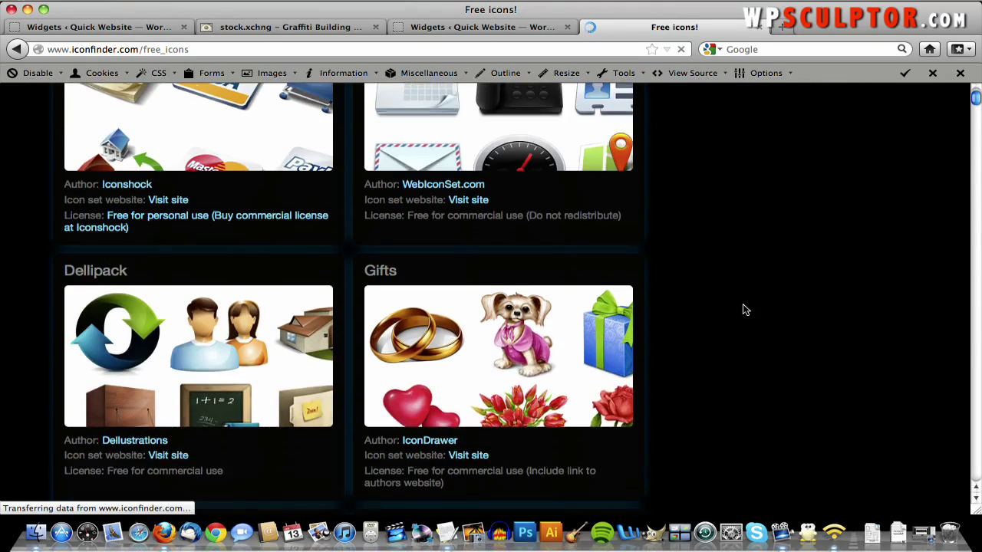
{"action": "scroll", "coordinate": [742, 309], "scroll_direction": "down", "scroll_amount": 18}
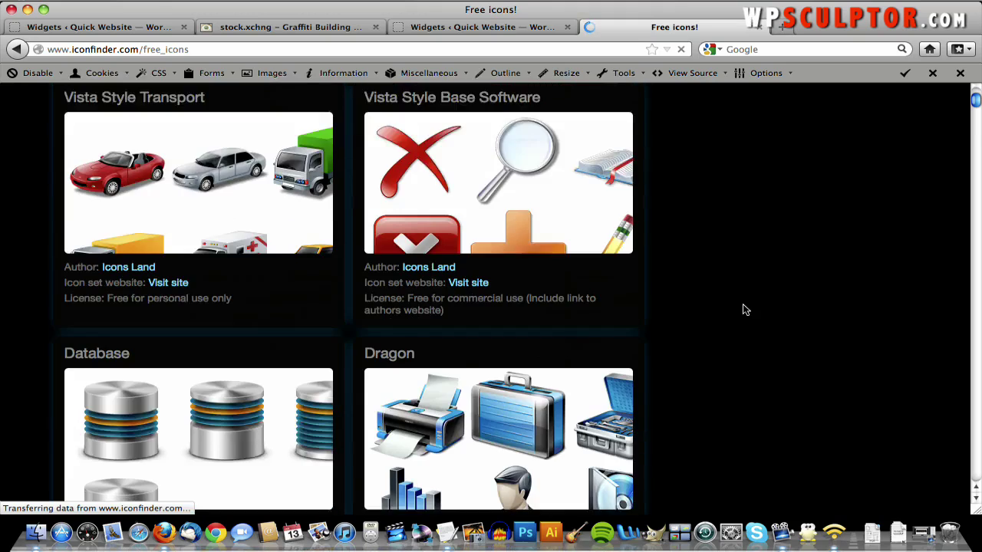
{"action": "scroll", "coordinate": [742, 310], "scroll_direction": "down", "scroll_amount": 13}
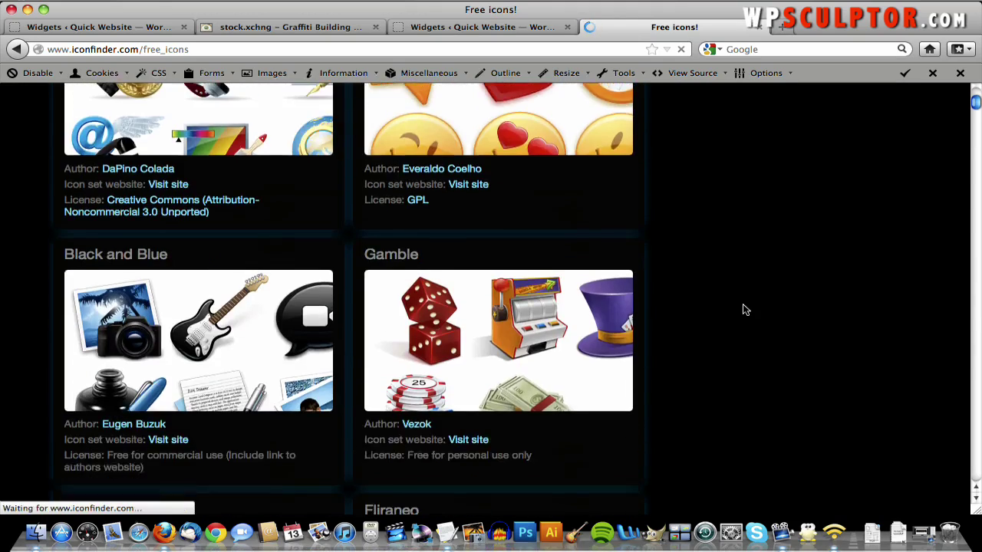
{"action": "scroll", "coordinate": [742, 310], "scroll_direction": "down", "scroll_amount": 1}
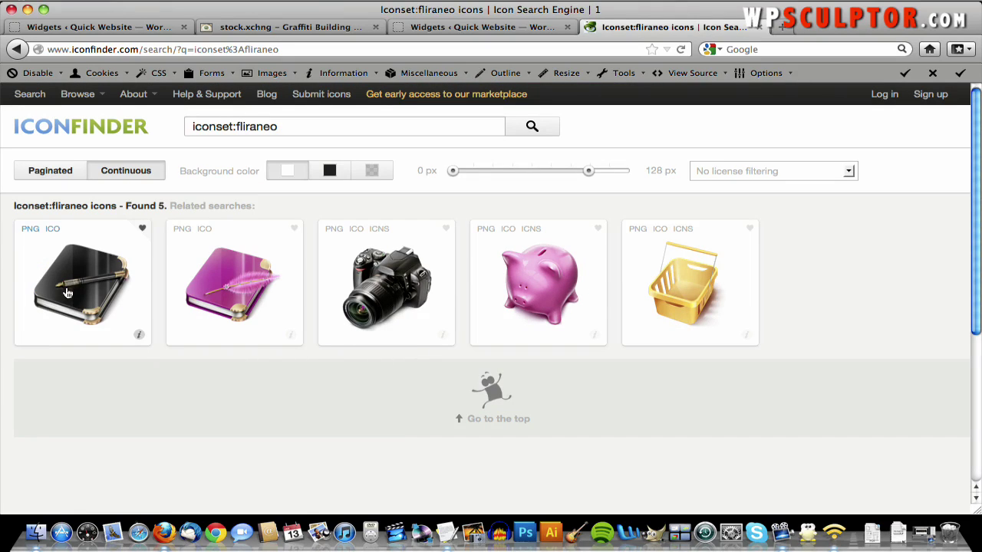
- Open the black notebook icon's detail page, cancelling the PNG download prompt
{"action": "left_click", "coordinate": [69, 291]}
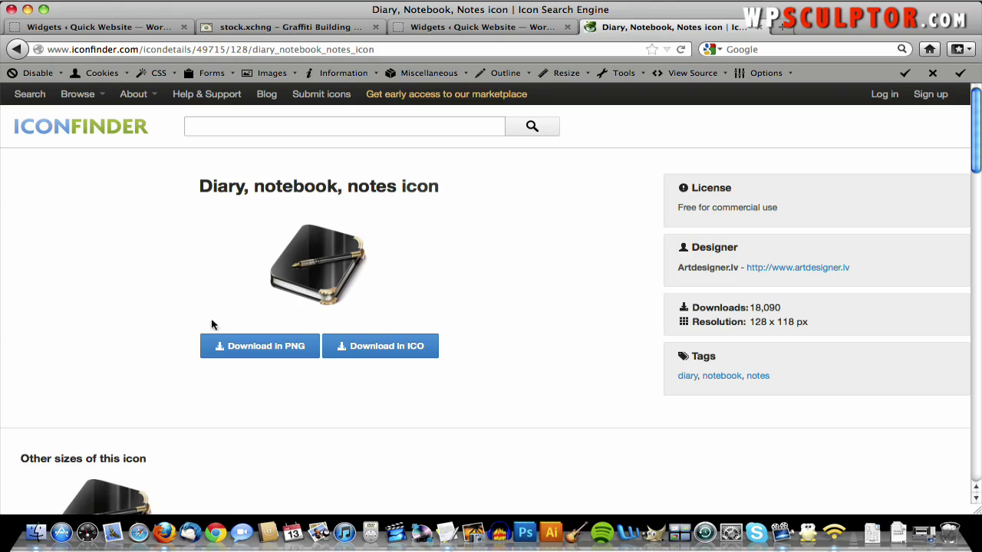
{"action": "left_click", "coordinate": [255, 347]}
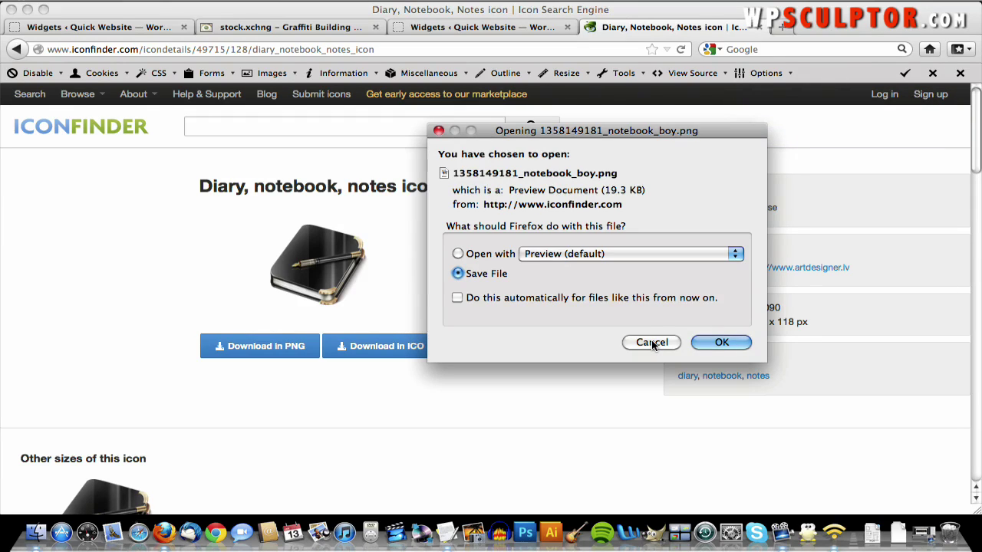
{"action": "left_click", "coordinate": [652, 343]}
- Save the notebook image as notebook_icon.png and return to the Fliraneo results
{"action": "right_click", "coordinate": [313, 265]}
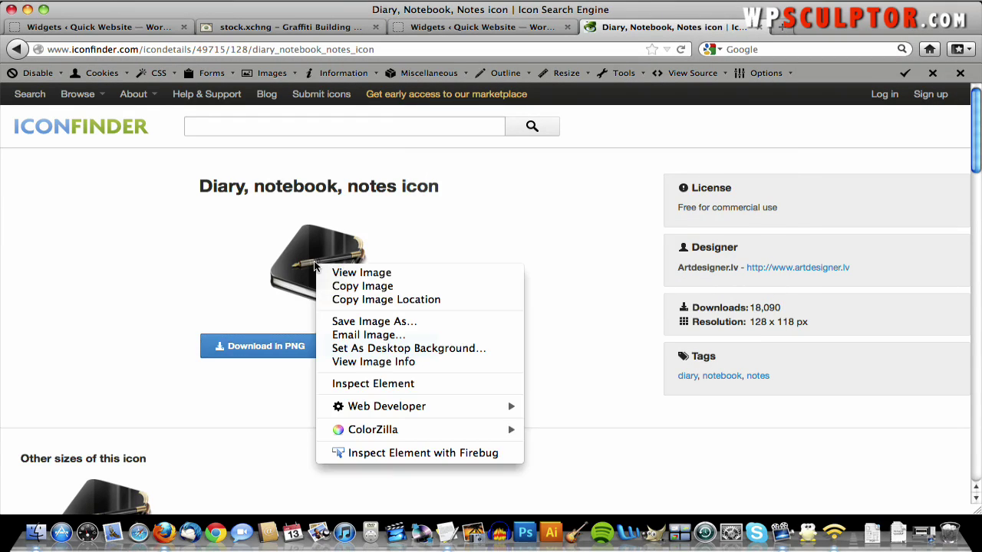
{"action": "left_click", "coordinate": [361, 323]}
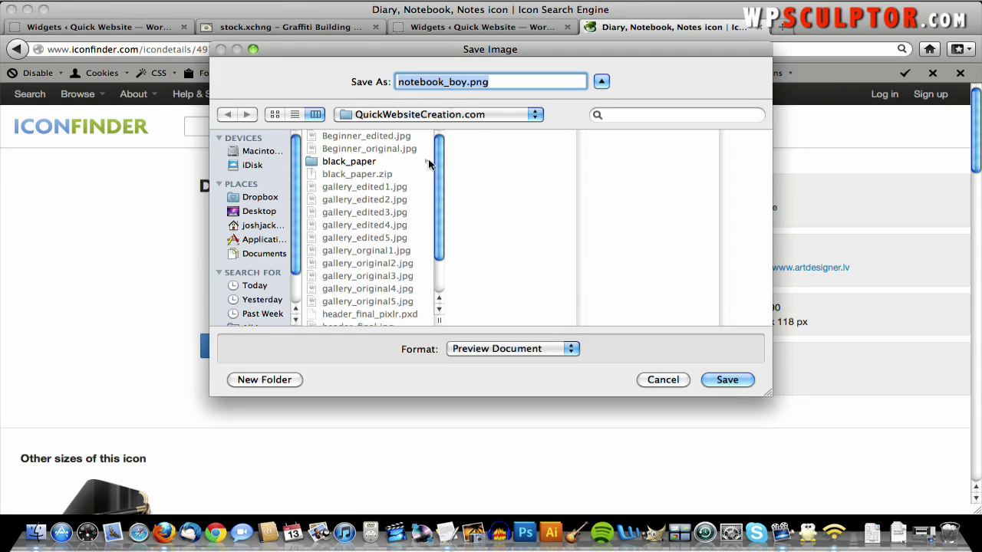
{"action": "key", "text": "Right"}
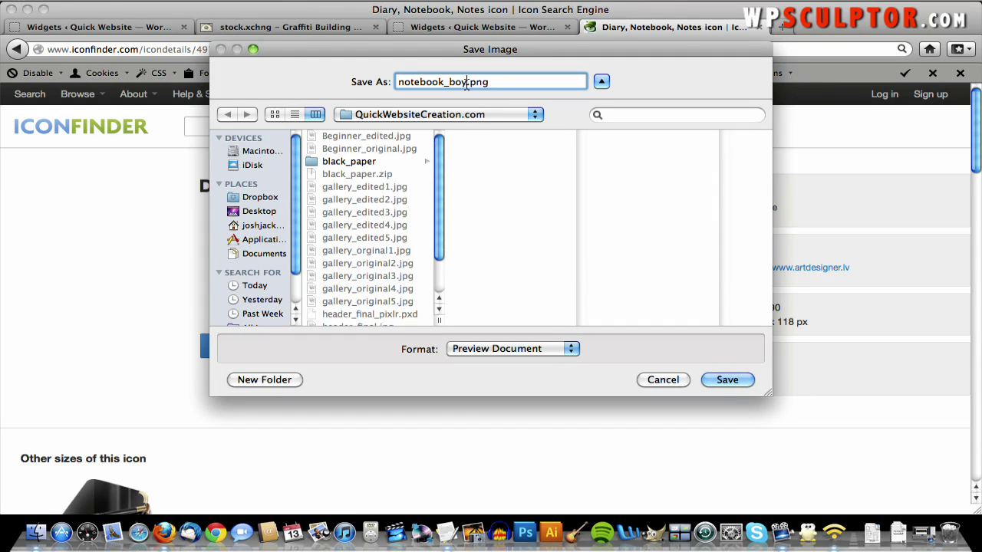
{"action": "key", "text": "BackSpace"}
{"action": "key", "text": "BackSpace"}
{"action": "key", "text": "BackSpace"}
{"action": "type", "text": "icon"}
{"action": "left_click", "coordinate": [727, 379]}
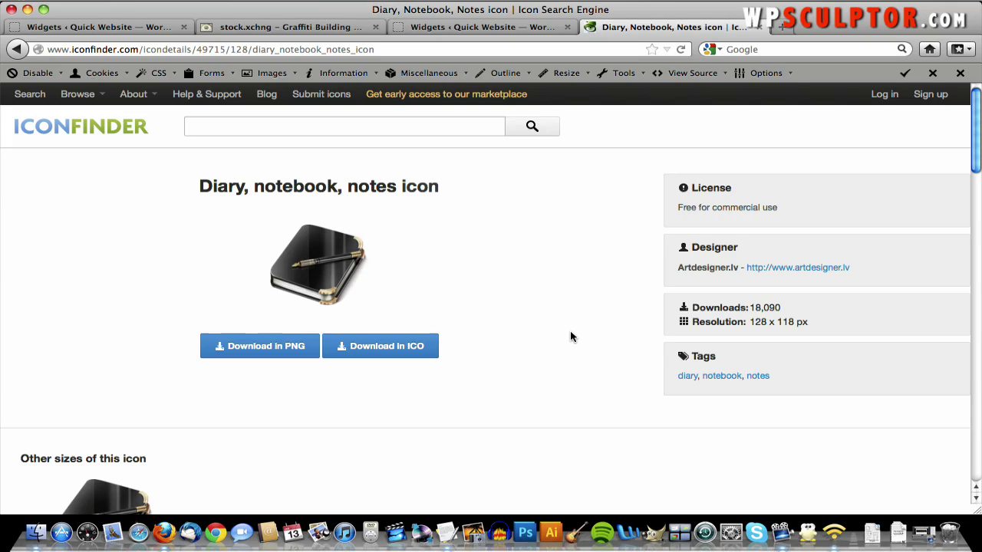
{"action": "left_click", "coordinate": [16, 50]}
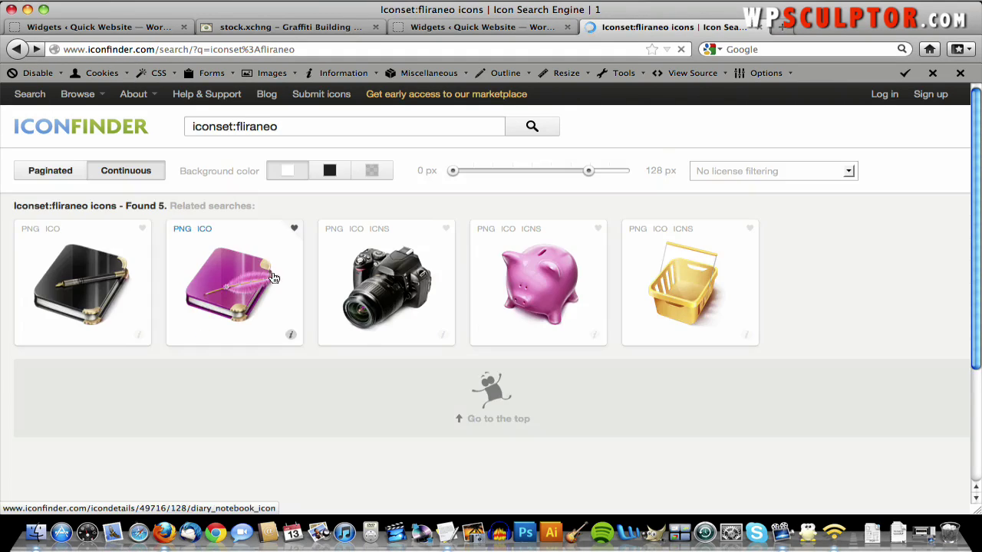
- Open the Nikon camera icon and save its image as camera_icon.png
{"action": "left_click", "coordinate": [384, 272]}
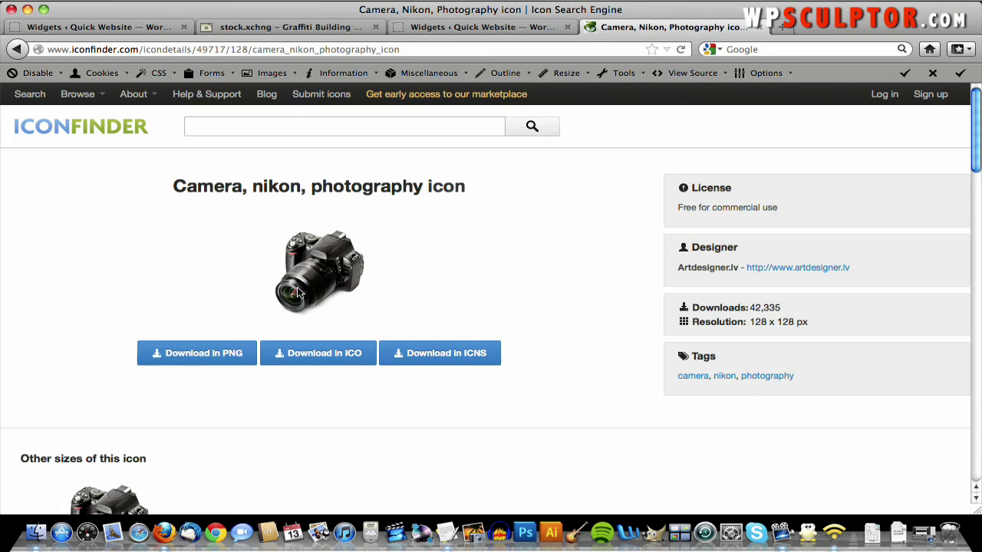
{"action": "right_click", "coordinate": [299, 289]}
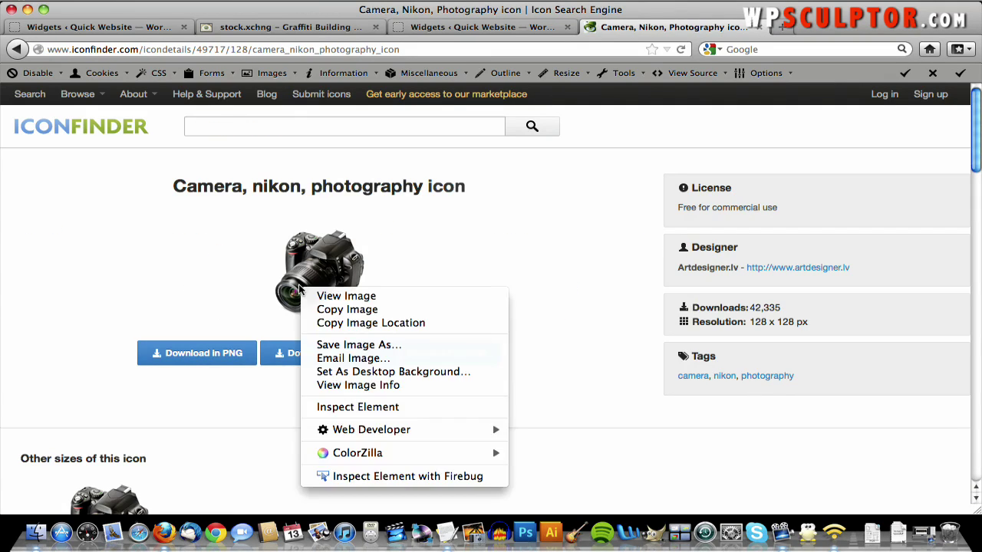
{"action": "left_click", "coordinate": [345, 346]}
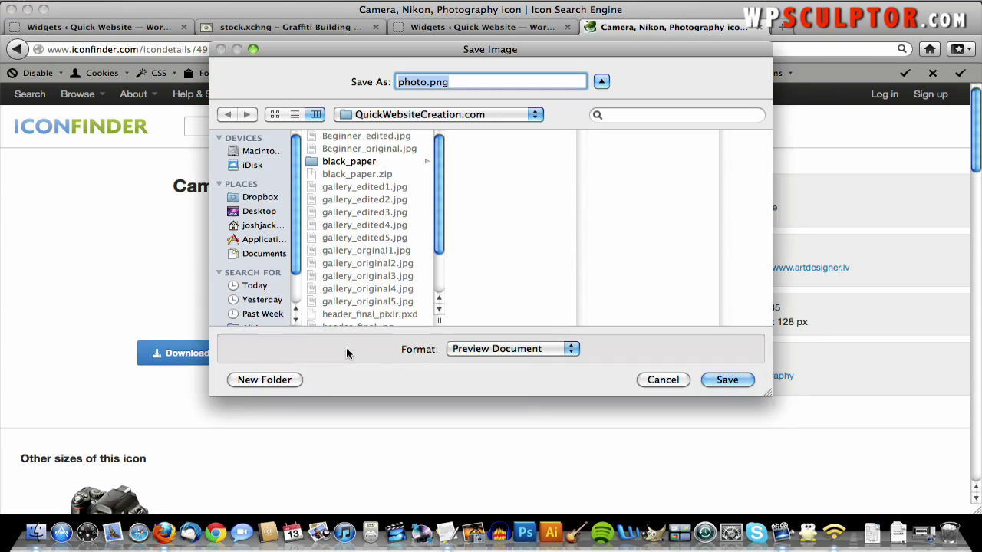
{"action": "left_click", "coordinate": [428, 82]}
{"action": "key", "text": "BackSpace"}
{"action": "key", "text": "BackSpace"}
{"action": "key", "text": "BackSpace"}
{"action": "key", "text": "BackSpace"}
{"action": "key", "text": "BackSpace"}
{"action": "type", "text": "camer"}
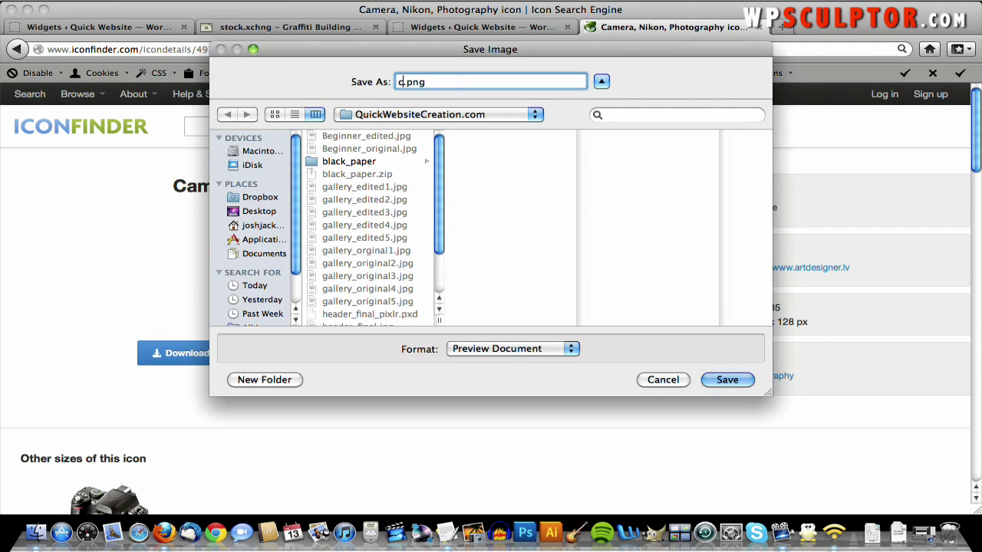
{"action": "type", "text": "a"}
{"action": "type", "text": "_icon"}
{"action": "left_click", "coordinate": [731, 379]}
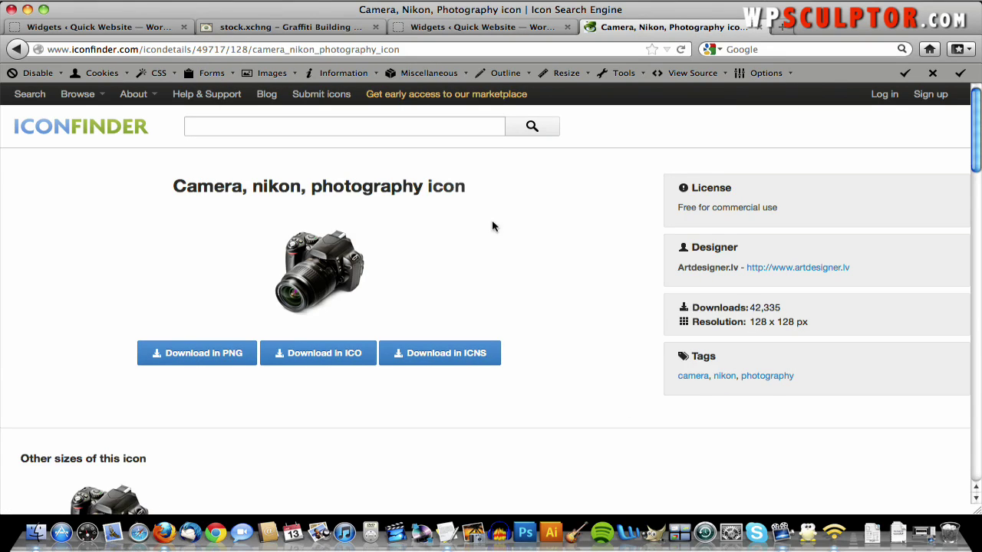
- Add a Black Studio TinyMCE widget to the First Front Page Widget Area
{"action": "left_click", "coordinate": [412, 28]}
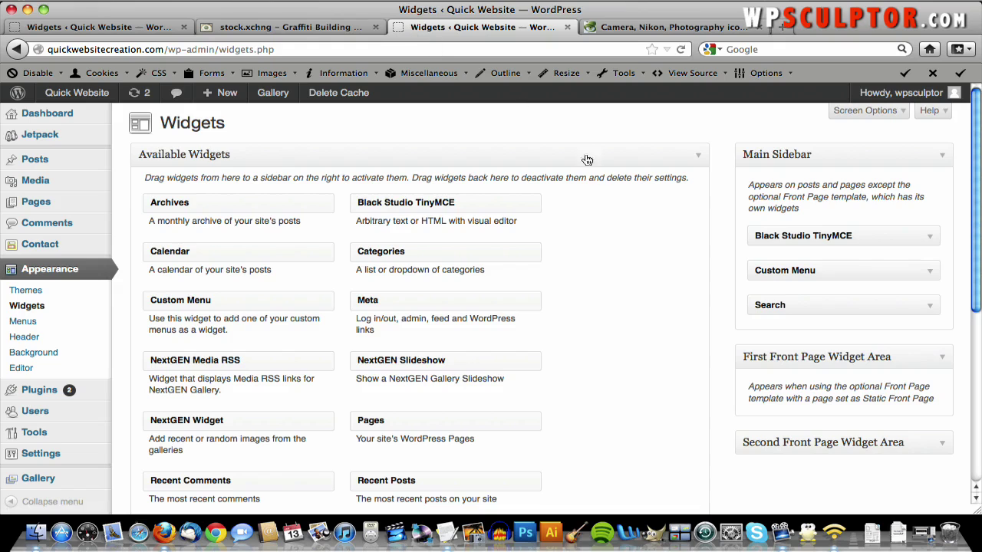
{"action": "scroll", "coordinate": [603, 177], "scroll_direction": "down", "scroll_amount": 1}
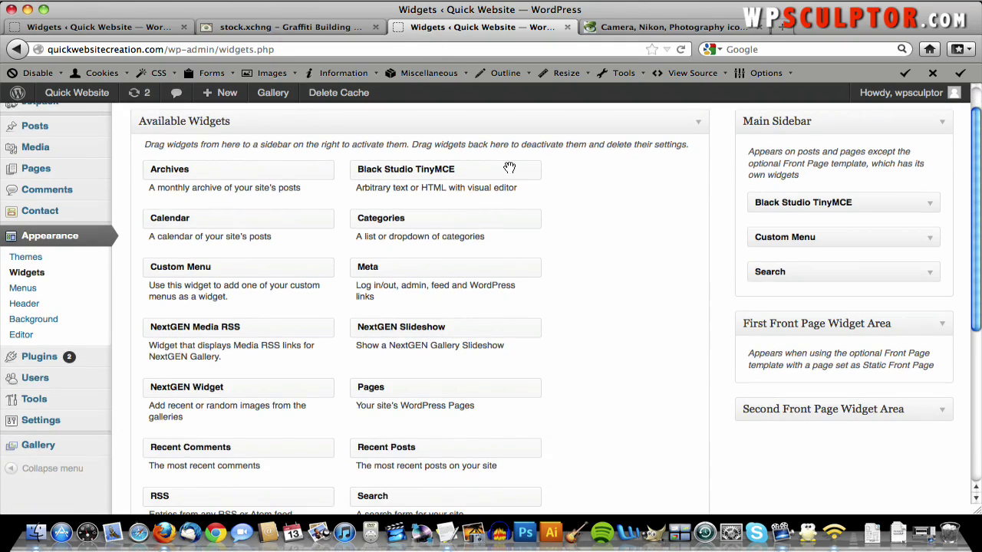
{"action": "left_click_drag", "start_coordinate": [471, 166], "coordinate": [864, 368]}
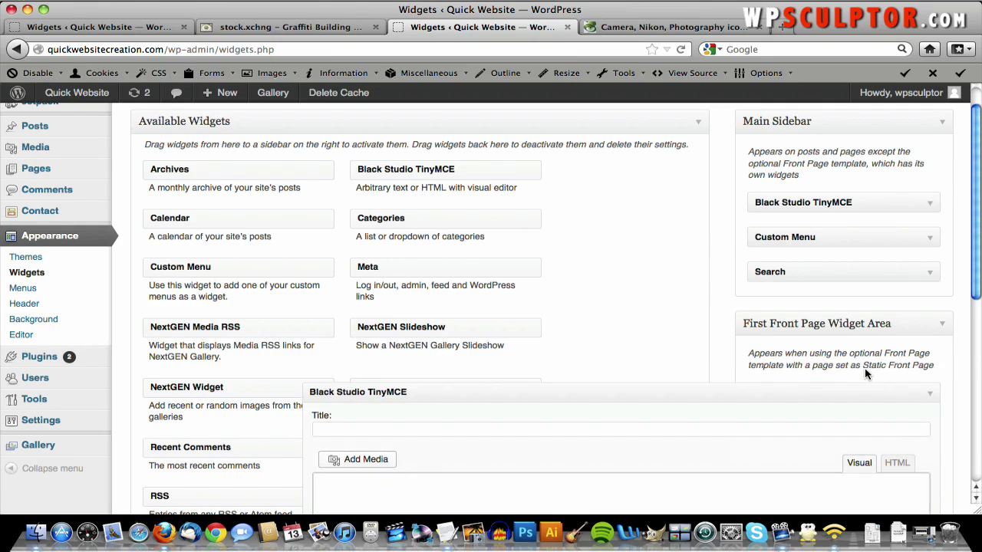
{"action": "scroll", "coordinate": [867, 375], "scroll_direction": "down", "scroll_amount": 3}
{"action": "scroll", "coordinate": [865, 373], "scroll_direction": "down", "scroll_amount": 2}
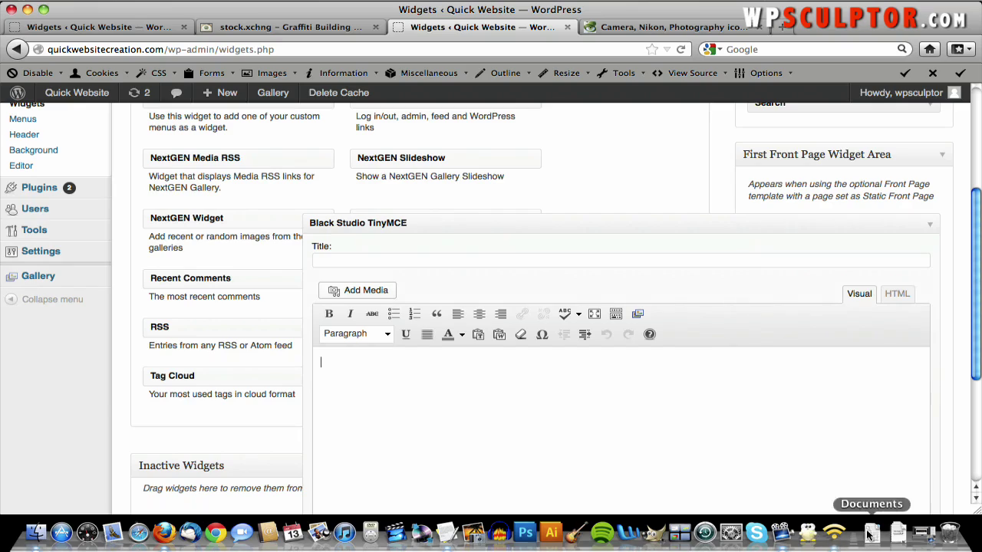
- Copy 'Contact Me' from the Text Content notes and paste it into the widget editor
{"action": "key", "text": "F3"}
{"action": "left_click", "coordinate": [448, 184]}
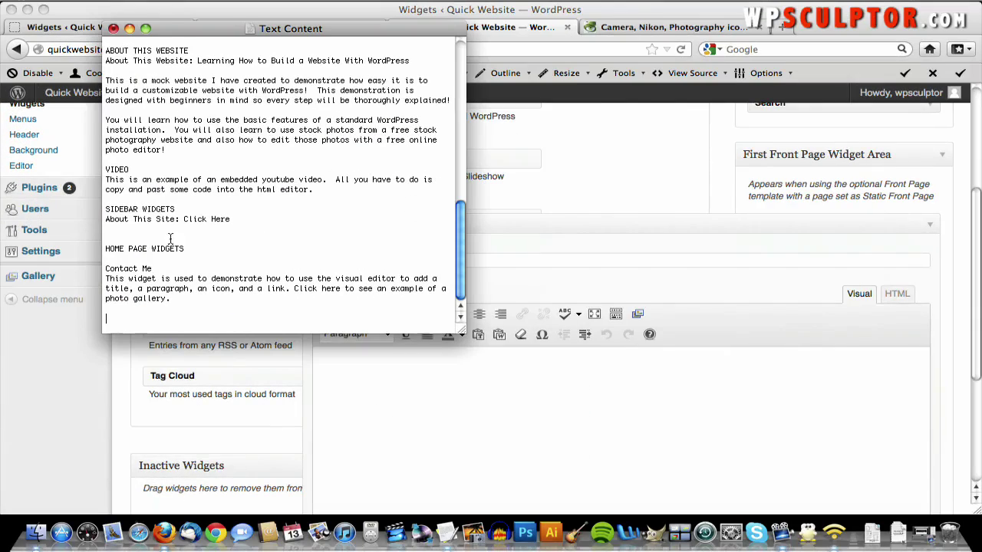
{"action": "left_click_drag", "start_coordinate": [151, 268], "coordinate": [91, 272]}
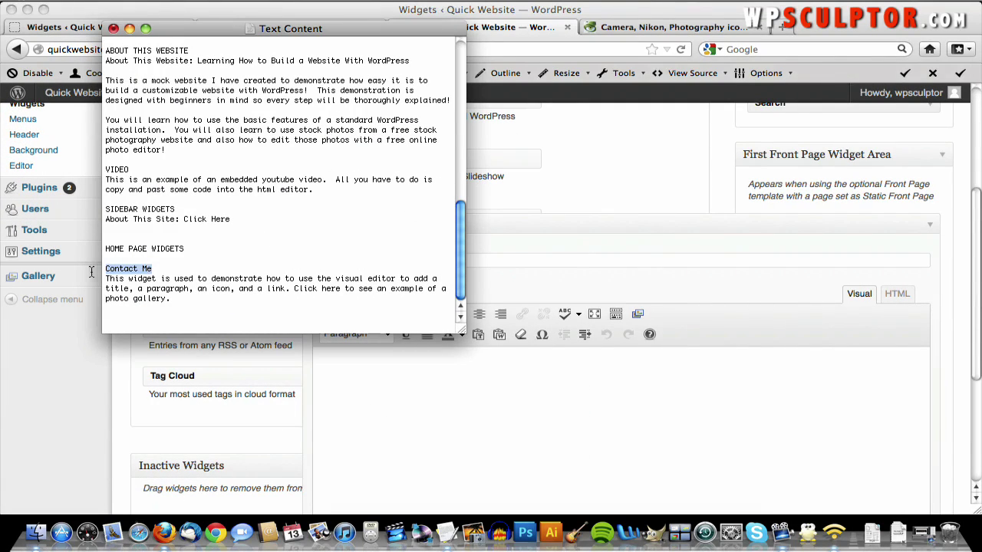
{"action": "right_click", "coordinate": [145, 274]}
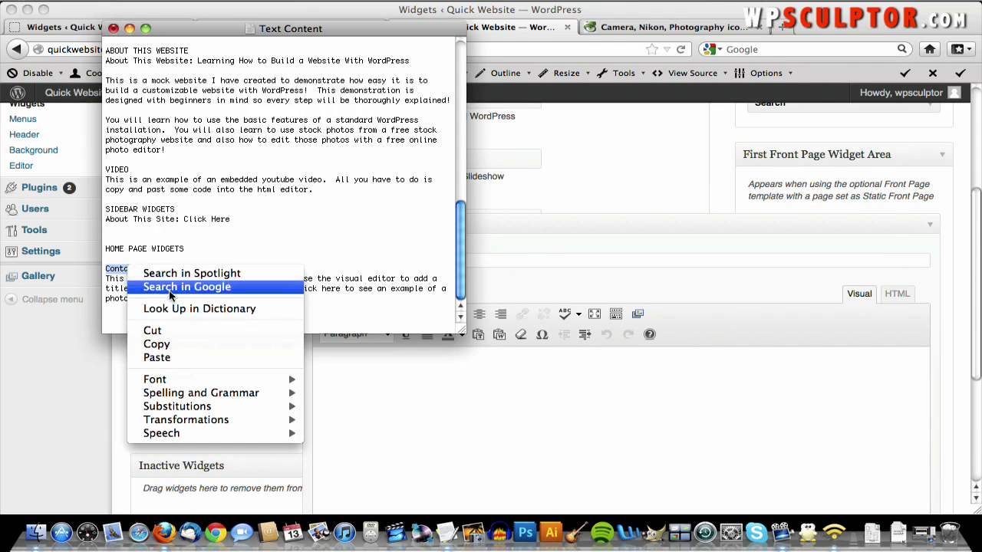
{"action": "left_click", "coordinate": [156, 343]}
{"action": "left_click", "coordinate": [507, 260]}
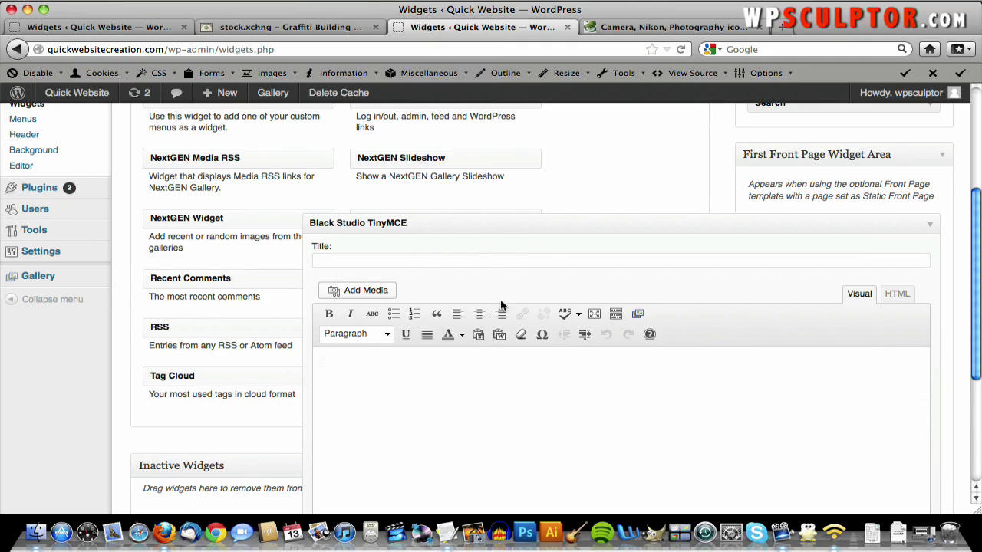
{"action": "right_click", "coordinate": [434, 368]}
{"action": "left_click", "coordinate": [478, 198]}
- Format 'Contact Me' as a centred Heading 1 and start a new line below it
{"action": "left_click_drag", "start_coordinate": [374, 361], "coordinate": [274, 362]}
{"action": "left_click", "coordinate": [388, 334]}
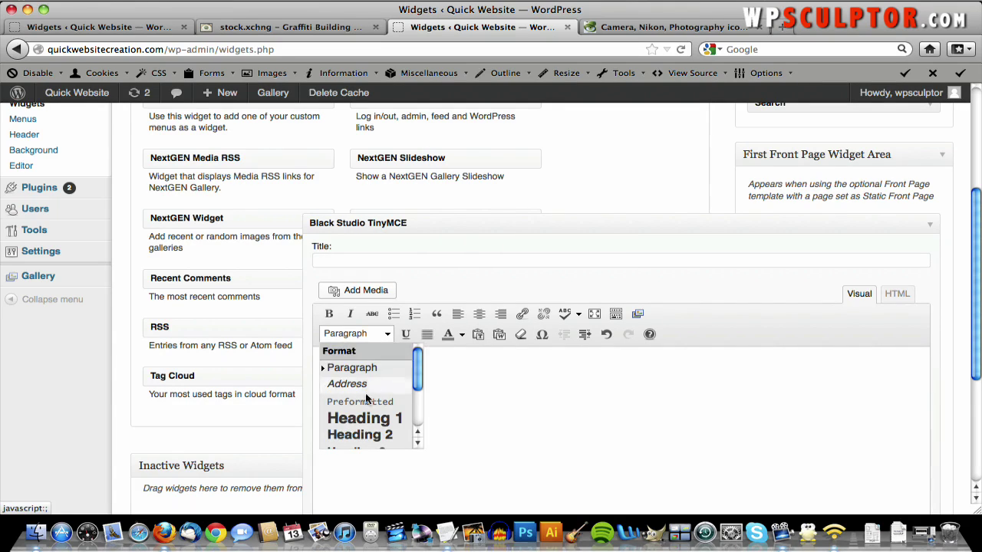
{"action": "left_click", "coordinate": [366, 418]}
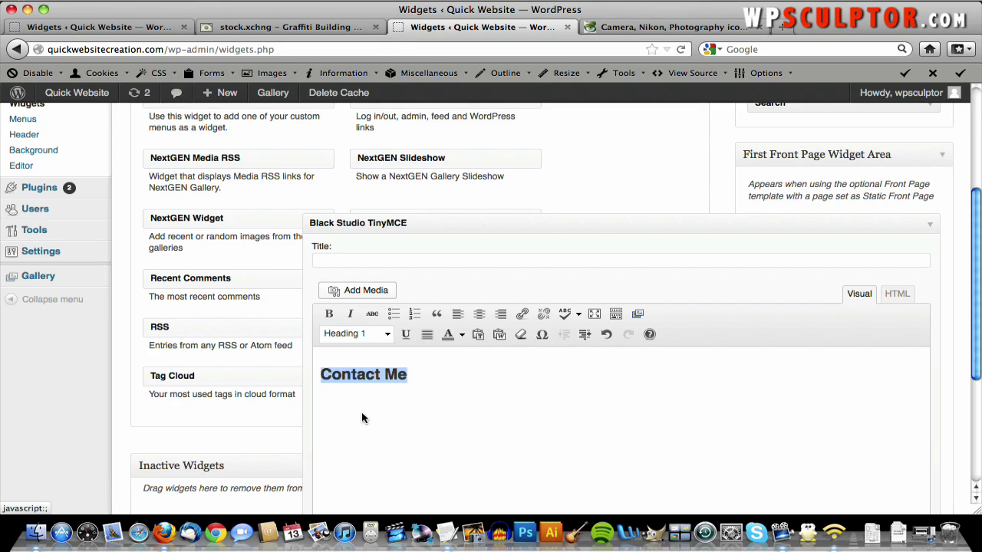
{"action": "left_click", "coordinate": [479, 314]}
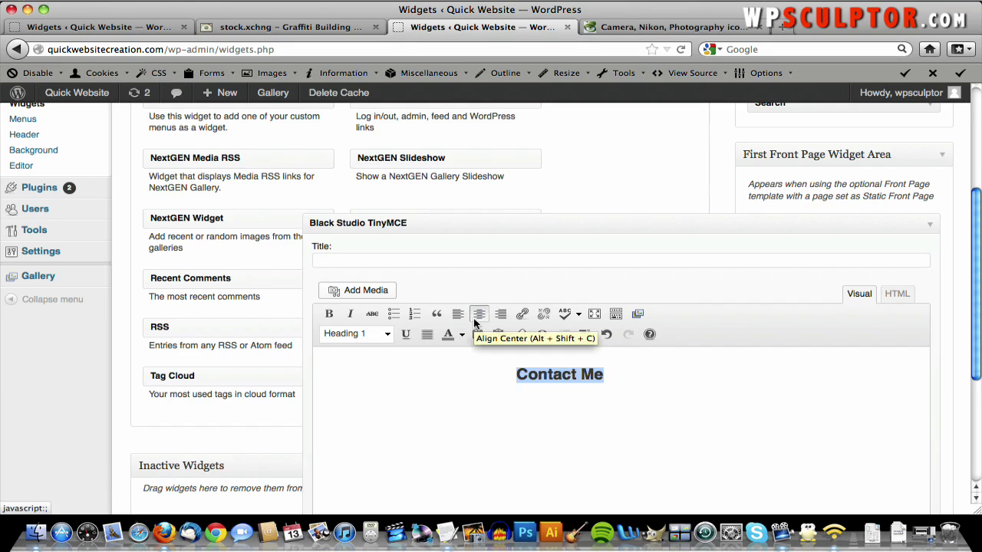
{"action": "left_click", "coordinate": [649, 384]}
{"action": "key", "text": "Return"}
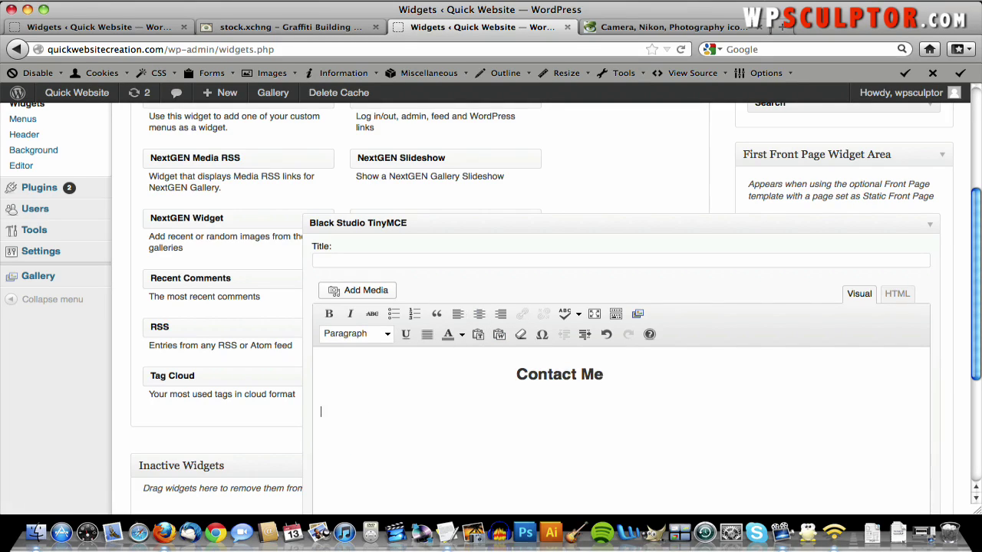
{"action": "left_click", "coordinate": [365, 292]}
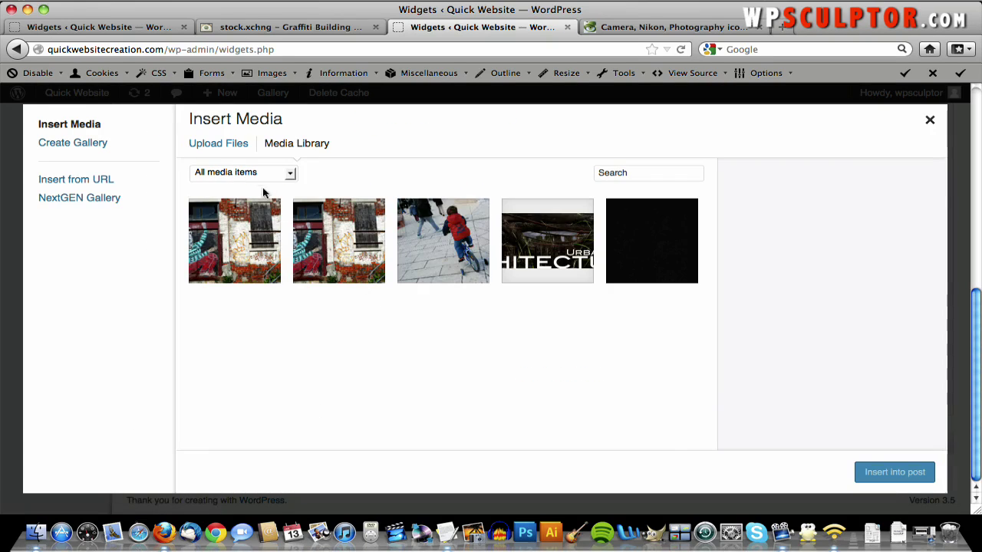
- Upload notebook_icon.png through the Insert Media dialog
{"action": "left_click", "coordinate": [226, 147]}
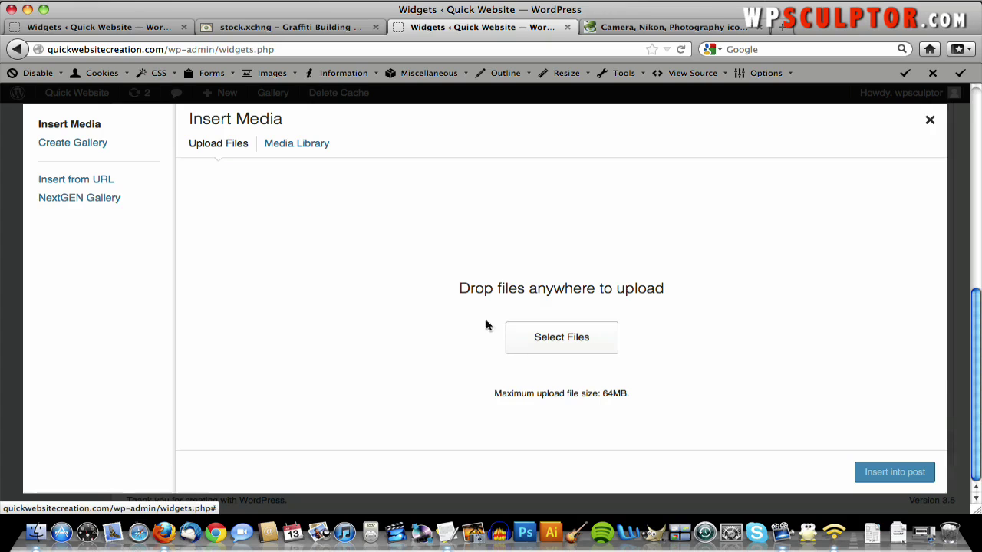
{"action": "left_click", "coordinate": [532, 346]}
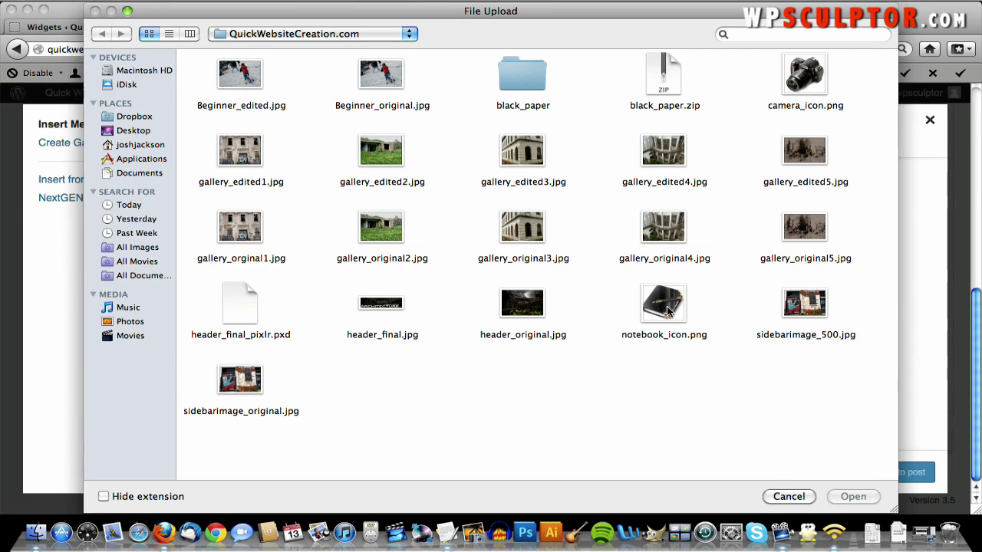
{"action": "key", "text": "Escape"}
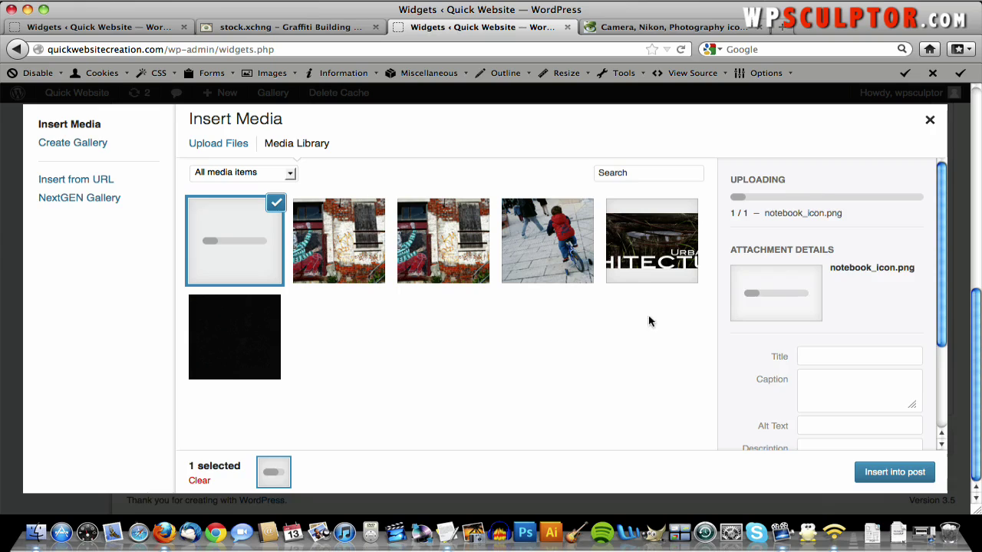
{"action": "scroll", "coordinate": [882, 357], "scroll_direction": "down", "scroll_amount": 3}
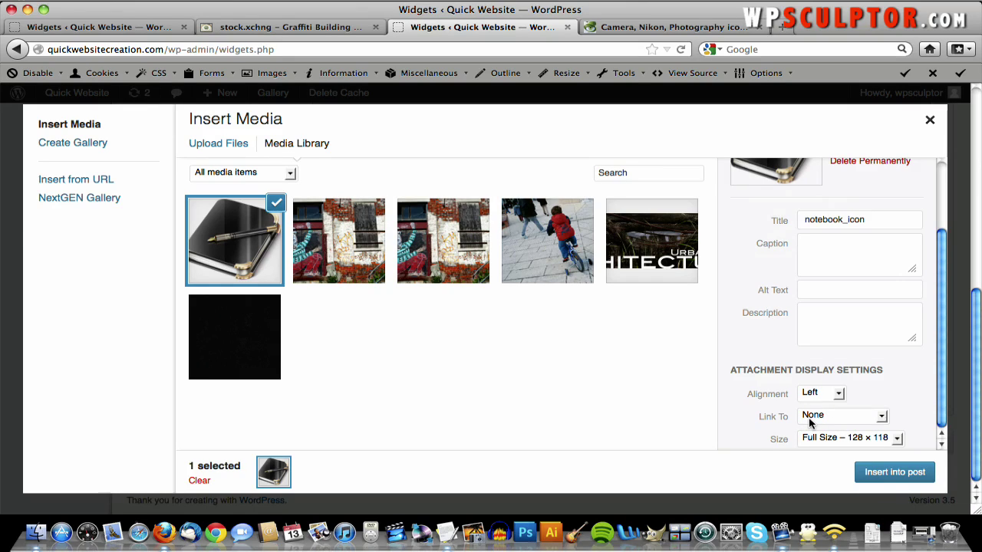
- Set the notebook icon's link to None and insert it full size, left-aligned, into the widget
{"action": "left_click", "coordinate": [810, 415]}
{"action": "key", "text": "Escape"}
{"action": "key", "text": "Up"}
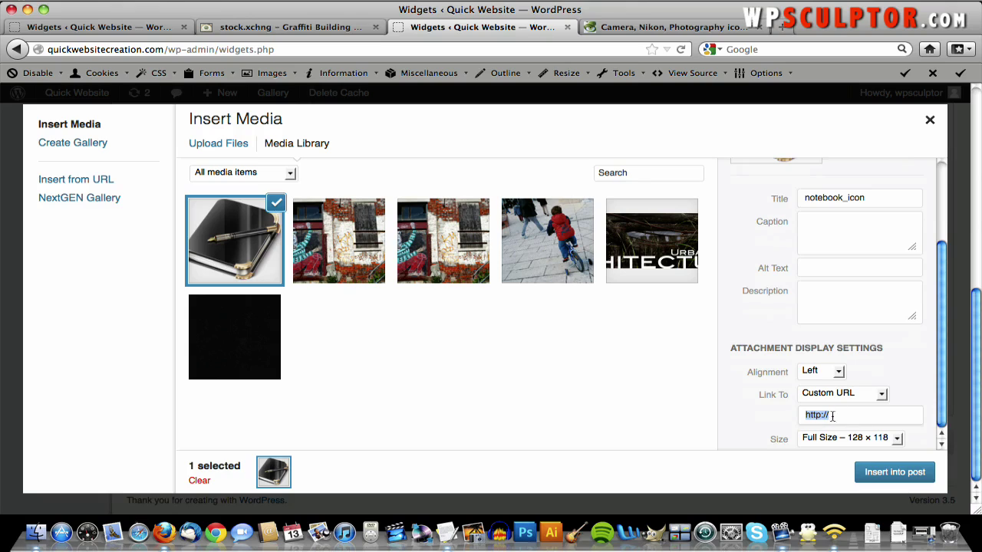
{"action": "left_click", "coordinate": [829, 396]}
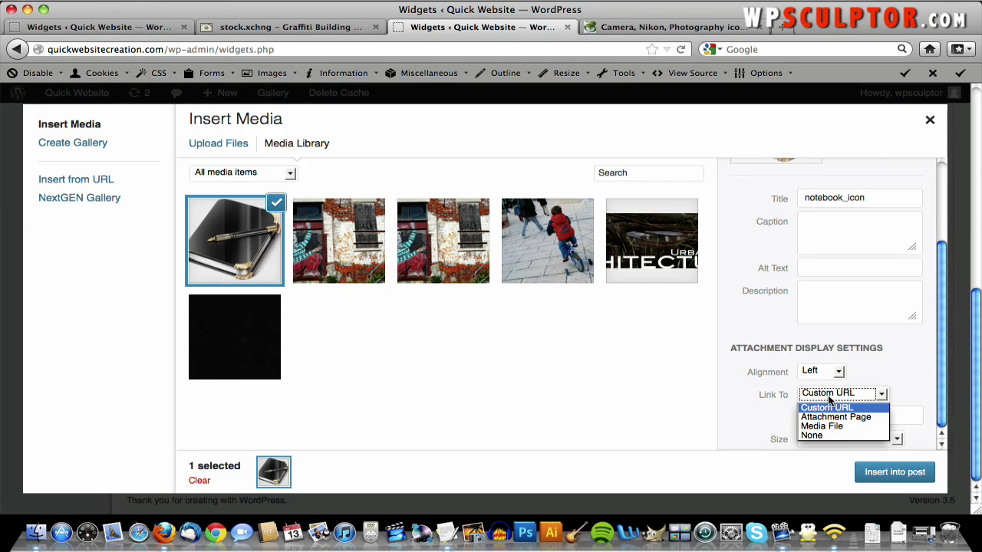
{"action": "left_click", "coordinate": [824, 435]}
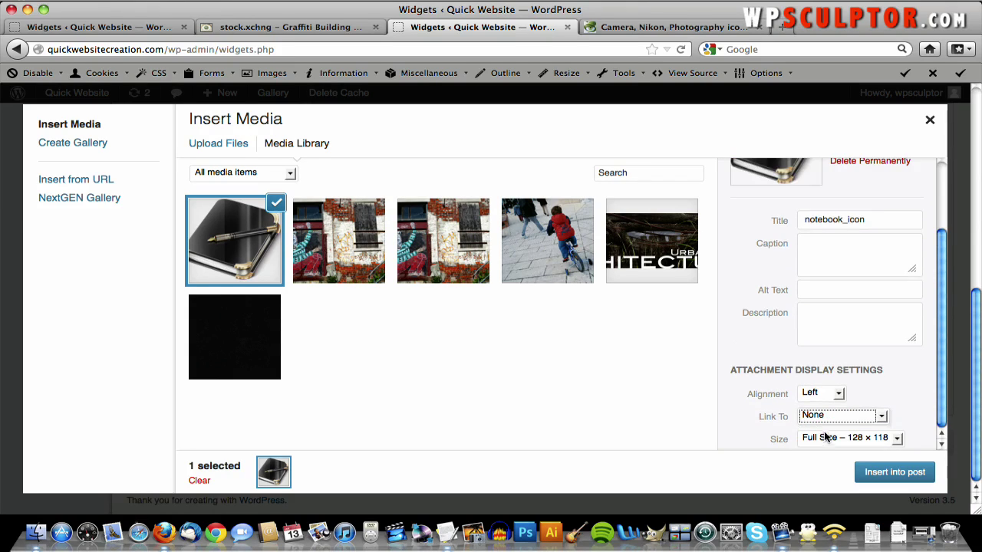
{"action": "left_click", "coordinate": [880, 475]}
{"action": "left_click", "coordinate": [880, 475]}
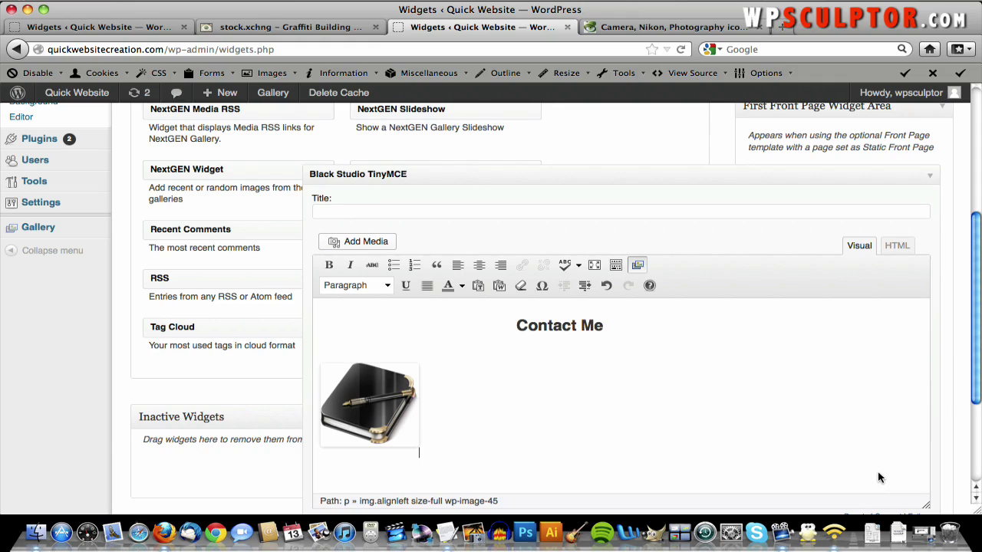
- Type and erase some test text beside the notebook icon
{"action": "type", "text": "jsadlkfjsldkfjlksdfjk;sdfjs;d"}
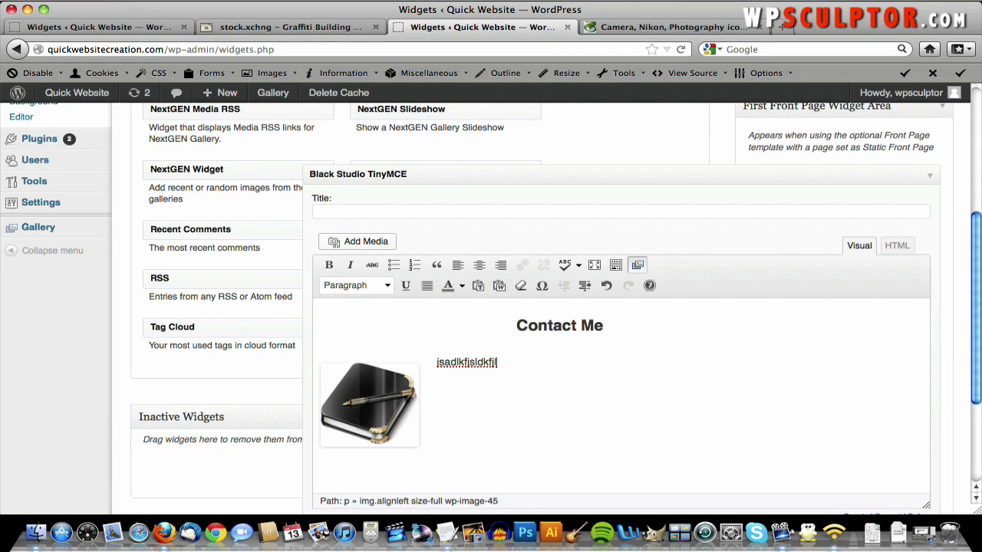
{"action": "key", "text": "BackSpace"}
{"action": "key", "text": "BackSpace"}
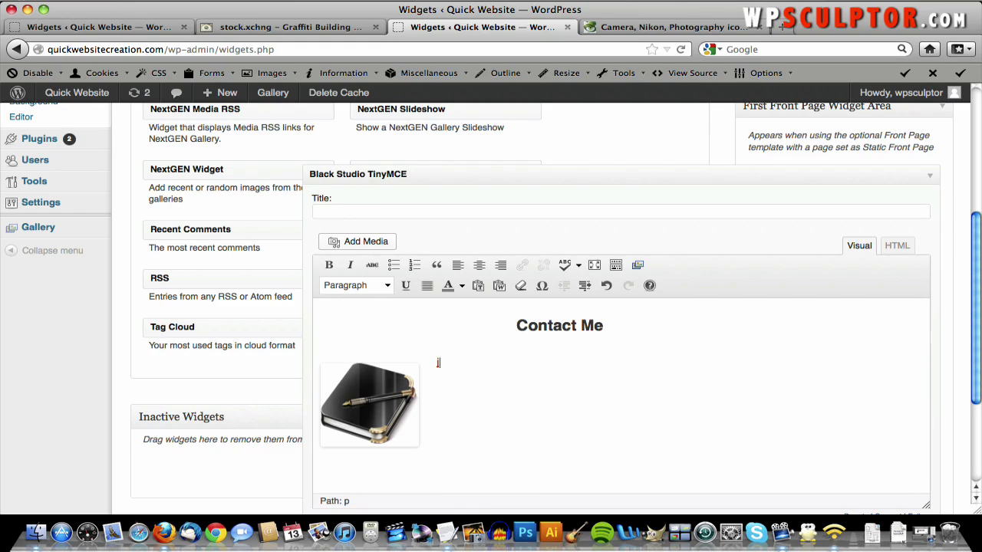
{"action": "key", "text": "BackSpace"}
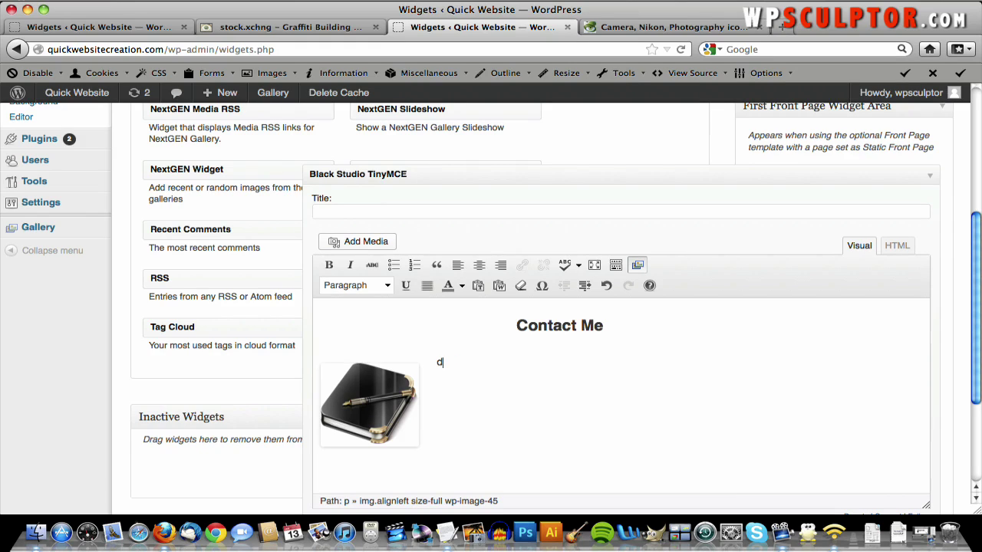
{"action": "double_click", "coordinate": [441, 362]}
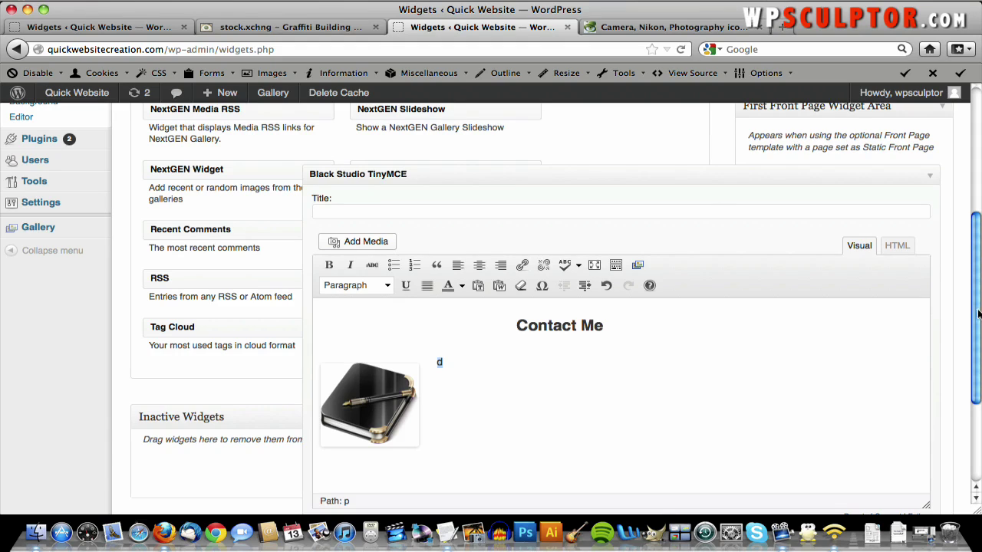
- Copy the Contact Me description paragraph from the Text Content file and paste it beside the icon
{"action": "key", "text": "F9"}
{"action": "left_click", "coordinate": [533, 225]}
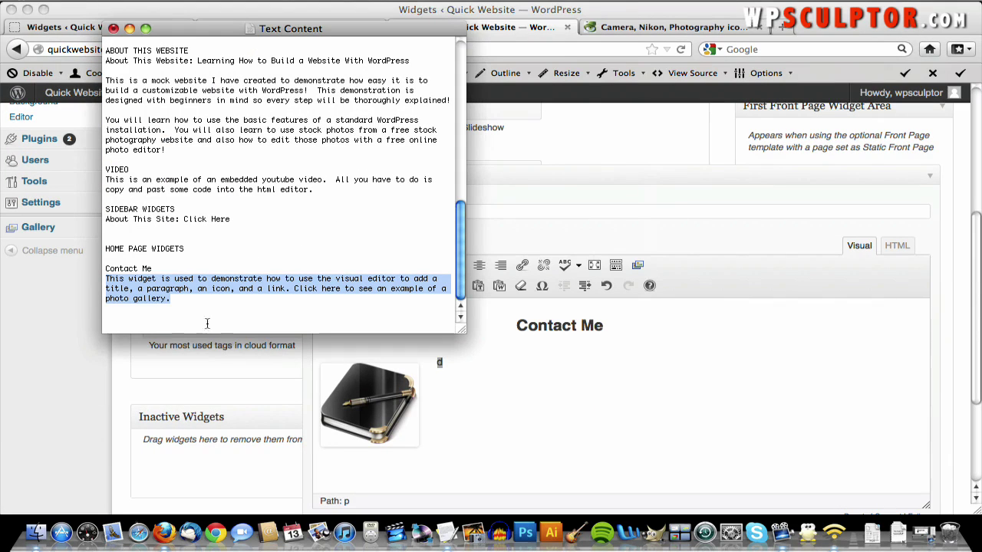
{"action": "right_click", "coordinate": [181, 291]}
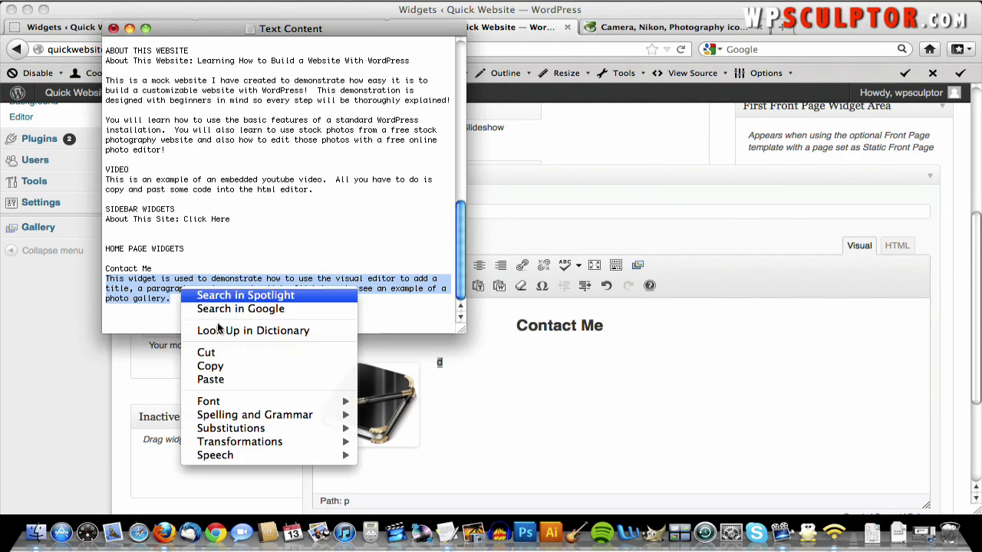
{"action": "left_click", "coordinate": [238, 366]}
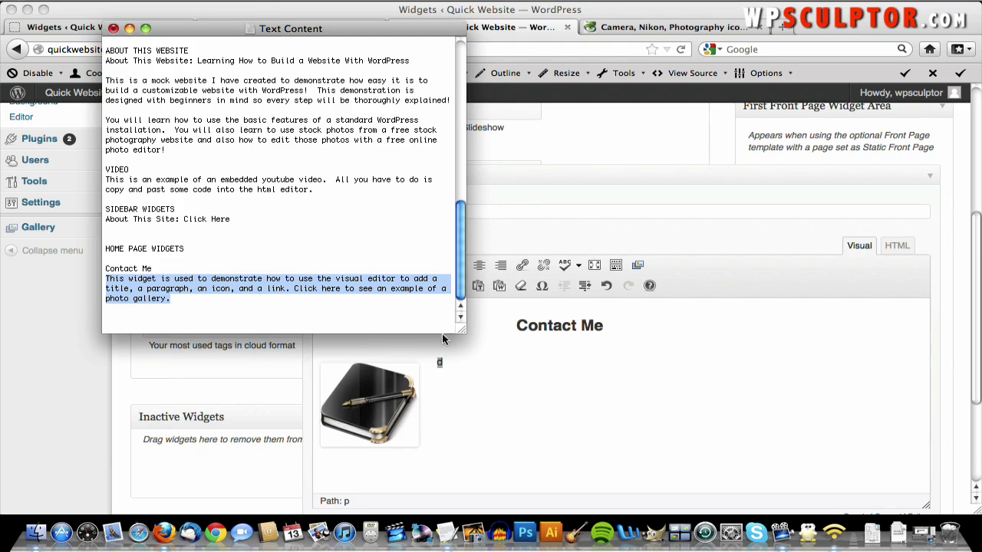
{"action": "left_click", "coordinate": [441, 363]}
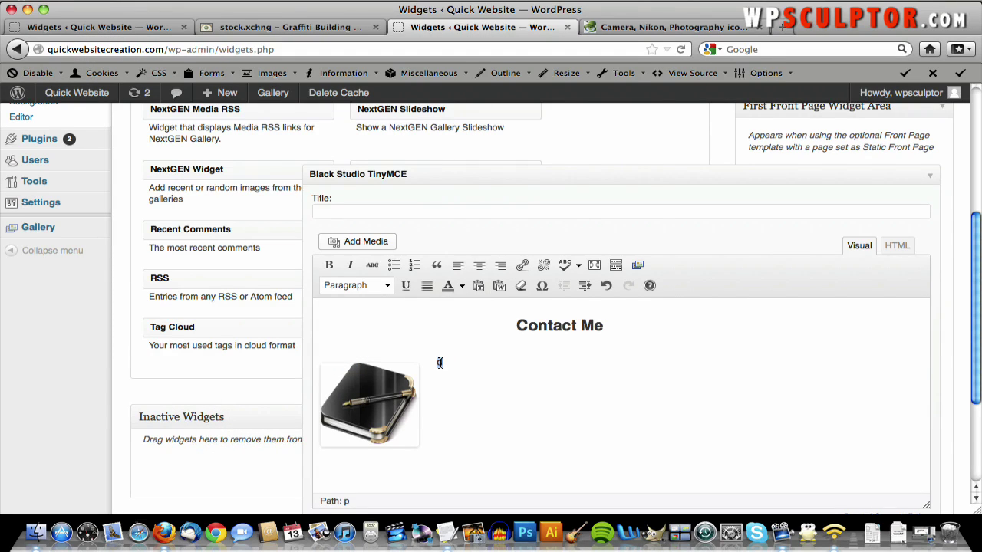
{"action": "right_click", "coordinate": [440, 363]}
{"action": "left_click", "coordinate": [504, 153]}
{"action": "scroll", "coordinate": [570, 346], "scroll_direction": "down", "scroll_amount": 4}
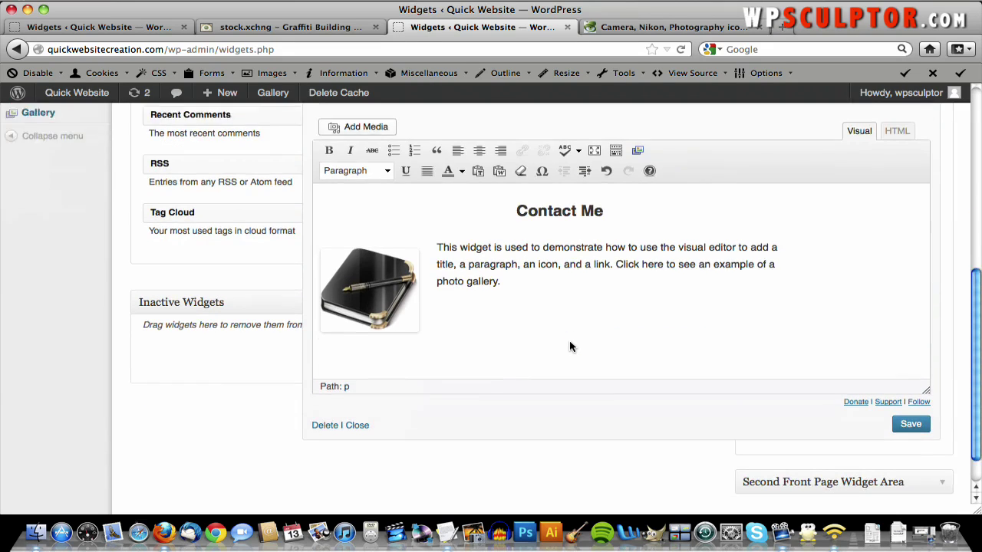
- Save the Contact Me widget and collapse it
{"action": "left_click", "coordinate": [911, 405]}
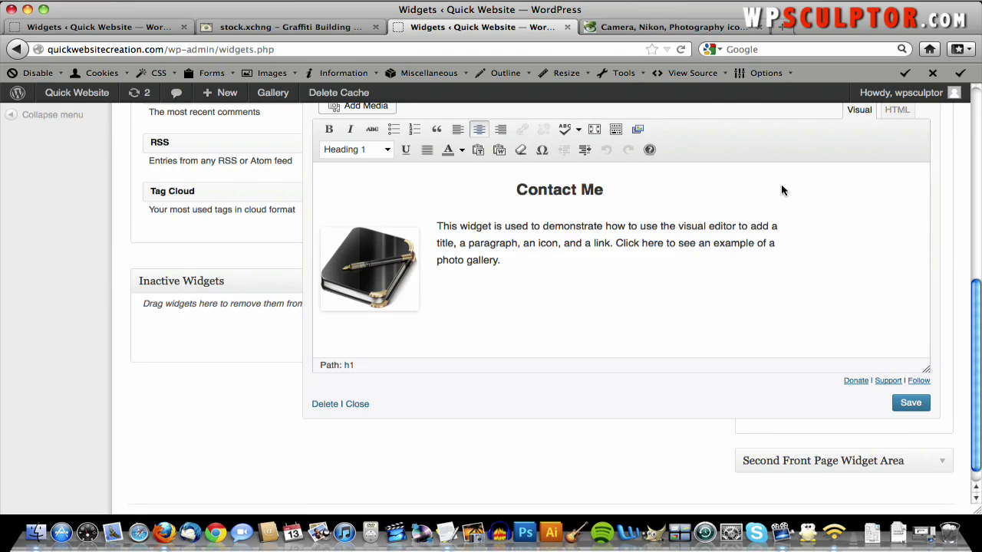
{"action": "scroll", "coordinate": [782, 186], "scroll_direction": "up", "scroll_amount": 5}
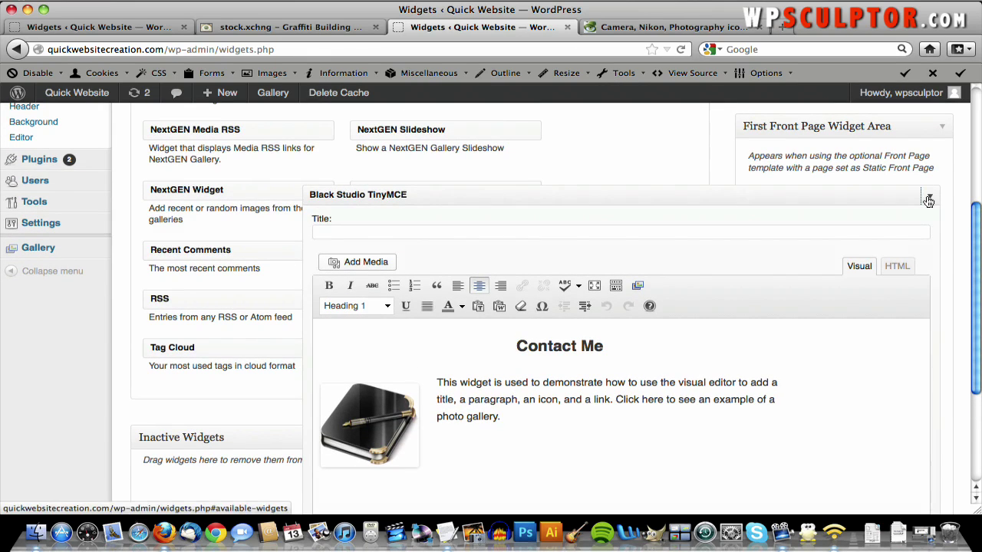
{"action": "left_click", "coordinate": [929, 201]}
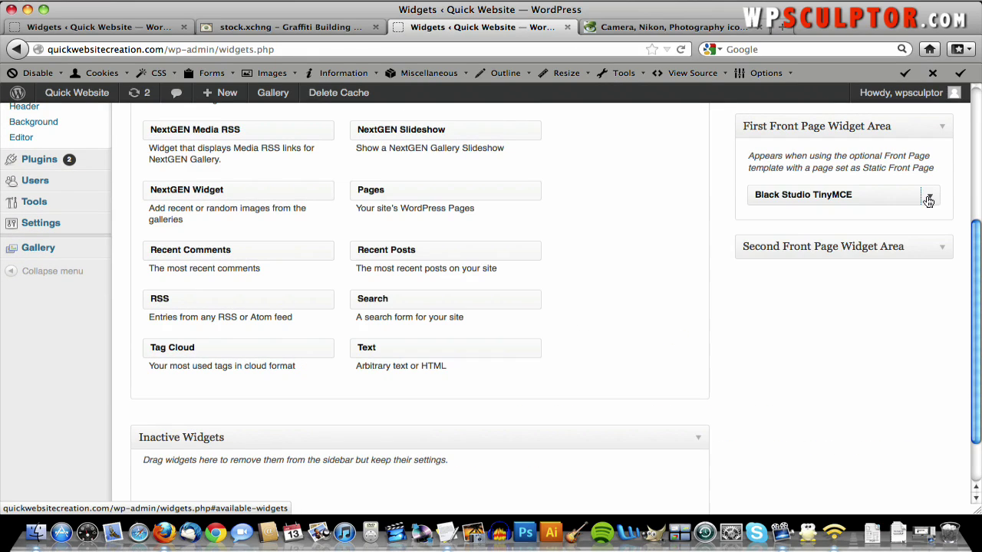
- Expand the Second Front Page Widget Area and drag a Black Studio TinyMCE widget into it
{"action": "left_click", "coordinate": [950, 256]}
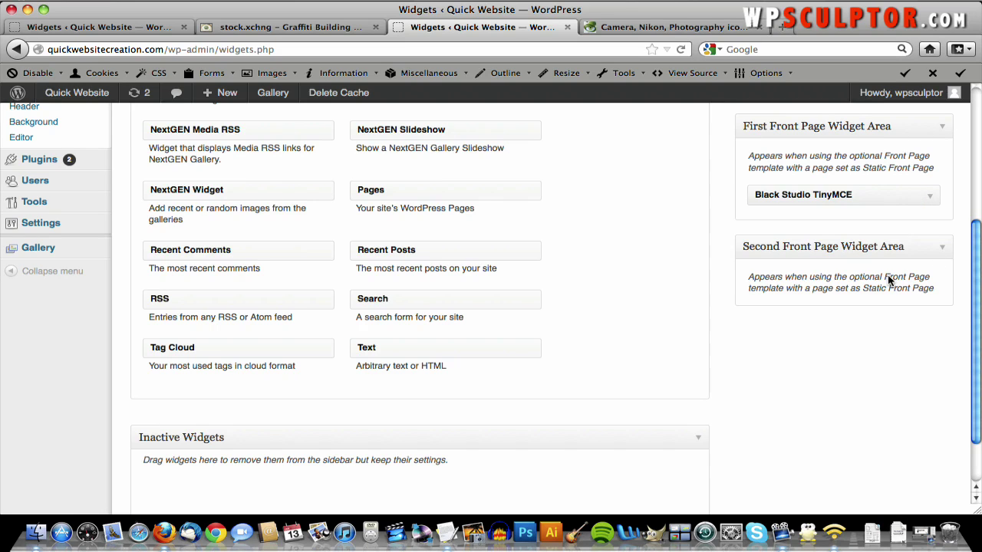
{"action": "scroll", "coordinate": [883, 282], "scroll_direction": "up", "scroll_amount": 3}
{"action": "scroll", "coordinate": [851, 272], "scroll_direction": "up", "scroll_amount": 4}
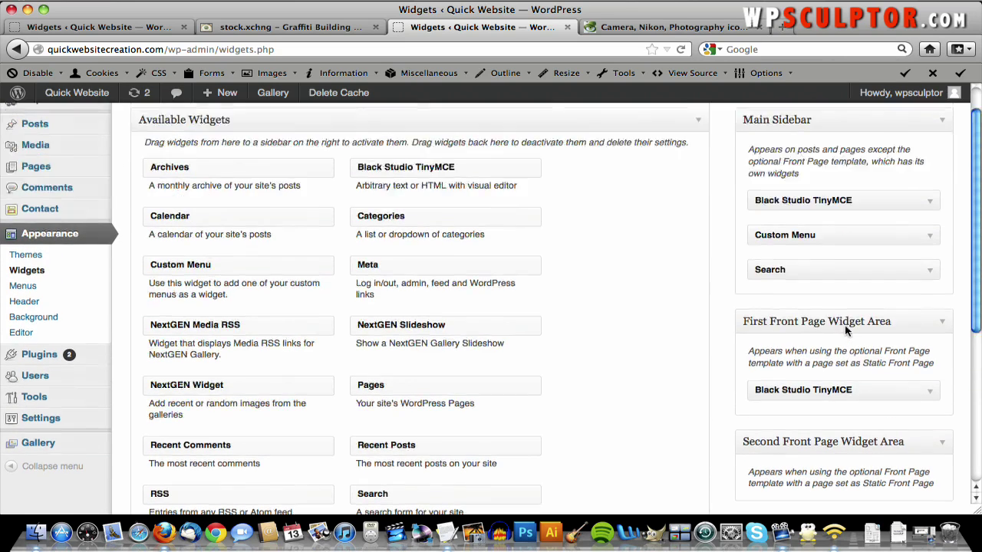
{"action": "left_click_drag", "start_coordinate": [507, 208], "coordinate": [901, 377]}
{"action": "scroll", "coordinate": [741, 373], "scroll_direction": "down", "scroll_amount": 5}
{"action": "scroll", "coordinate": [899, 377], "scroll_direction": "down", "scroll_amount": 5}
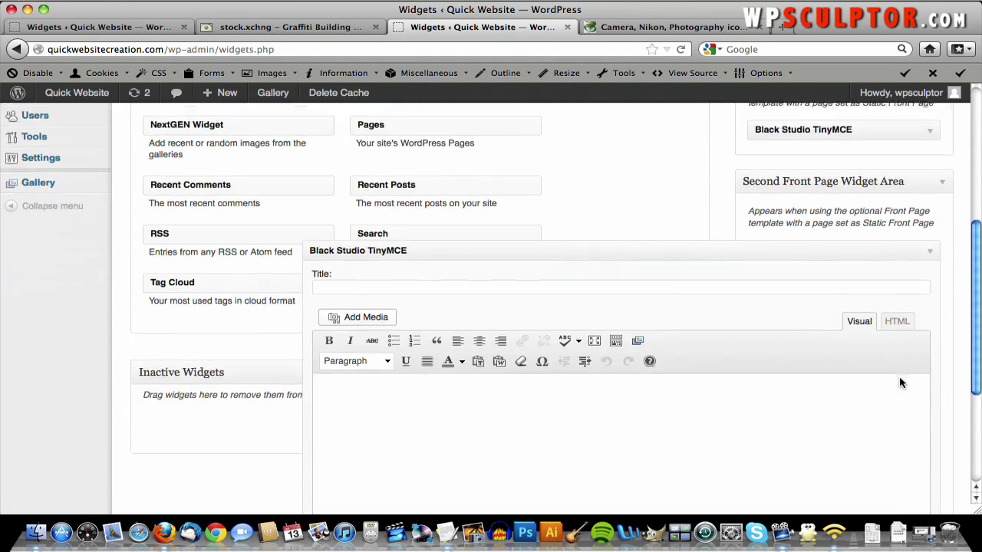
- Write 'Photo Gallery' as a centred Heading 1 and start an empty paragraph below it
{"action": "left_click", "coordinate": [808, 362]}
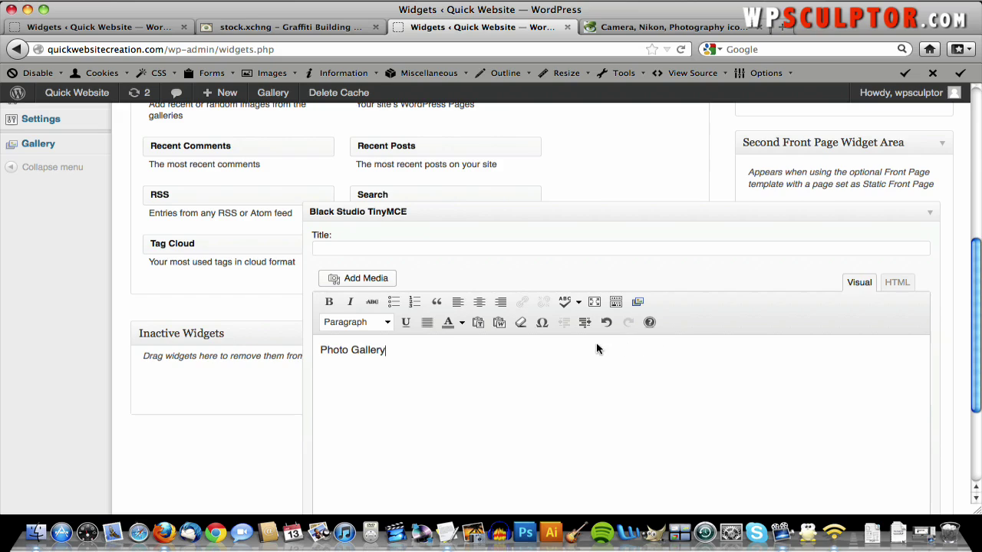
{"action": "triple_click", "coordinate": [576, 350]}
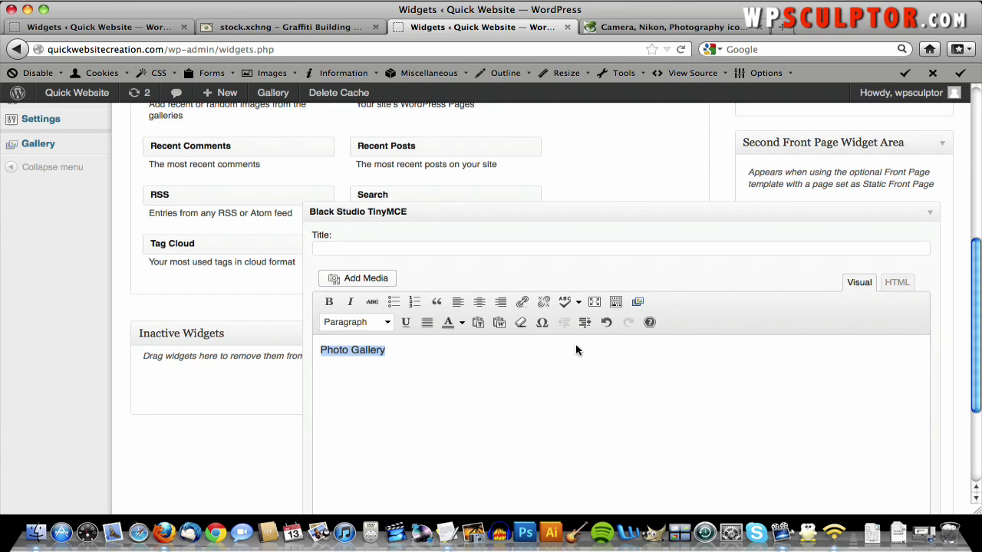
{"action": "left_click", "coordinate": [388, 323]}
{"action": "left_click", "coordinate": [366, 407]}
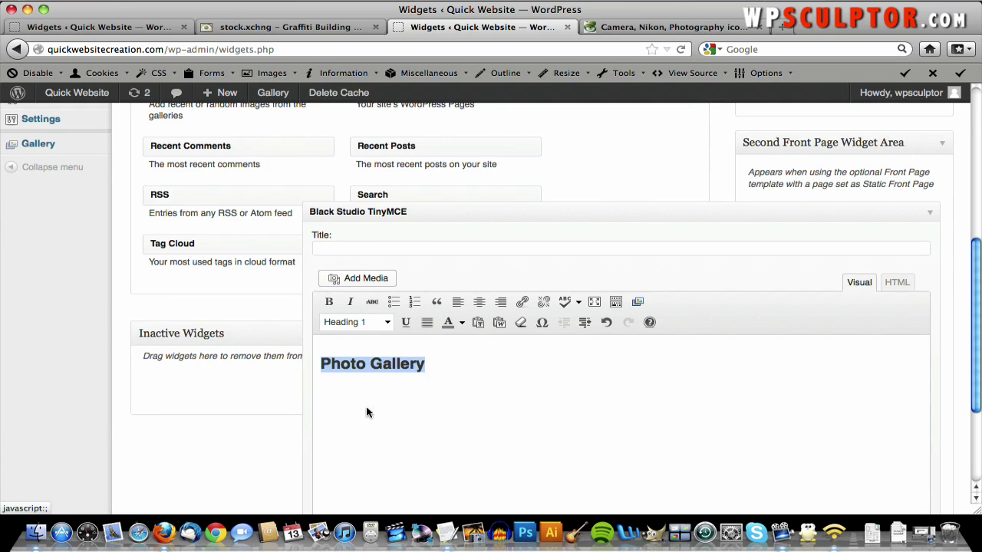
{"action": "left_click", "coordinate": [478, 302]}
{"action": "left_click", "coordinate": [645, 363]}
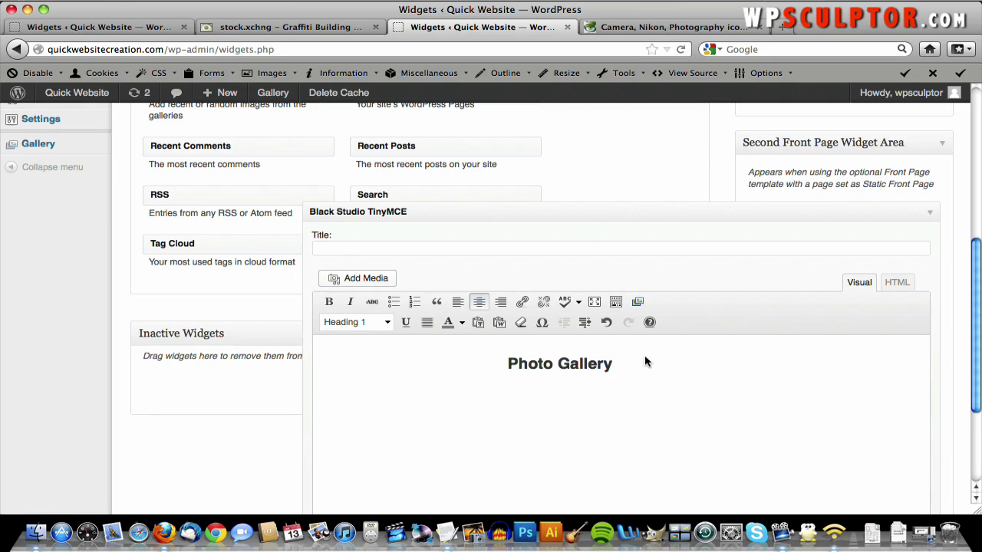
{"action": "key", "text": "Return"}
{"action": "scroll", "coordinate": [646, 362], "scroll_direction": "down", "scroll_amount": 1}
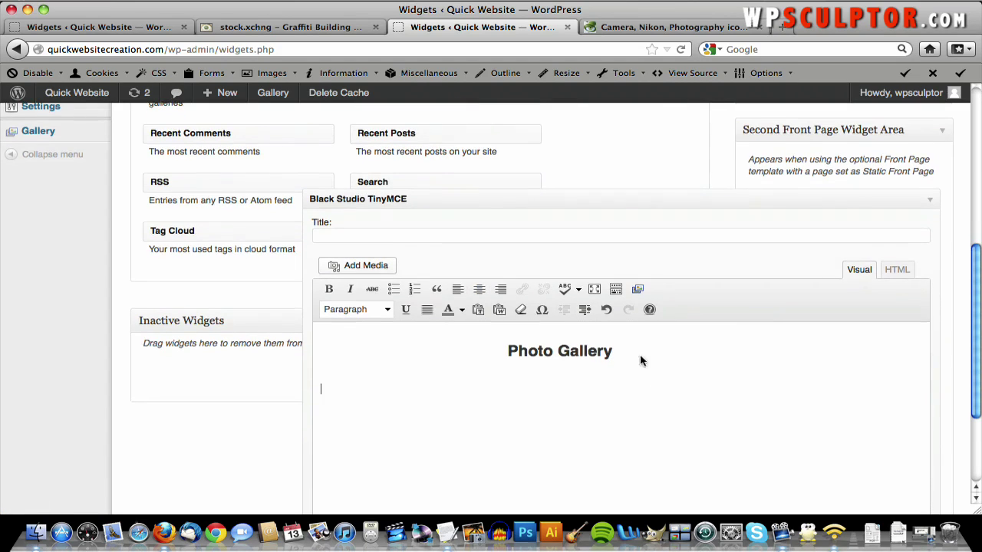
- Upload camera_icon.png and insert it at full 128 × 128 size below the Photo Gallery heading
{"action": "left_click", "coordinate": [391, 268]}
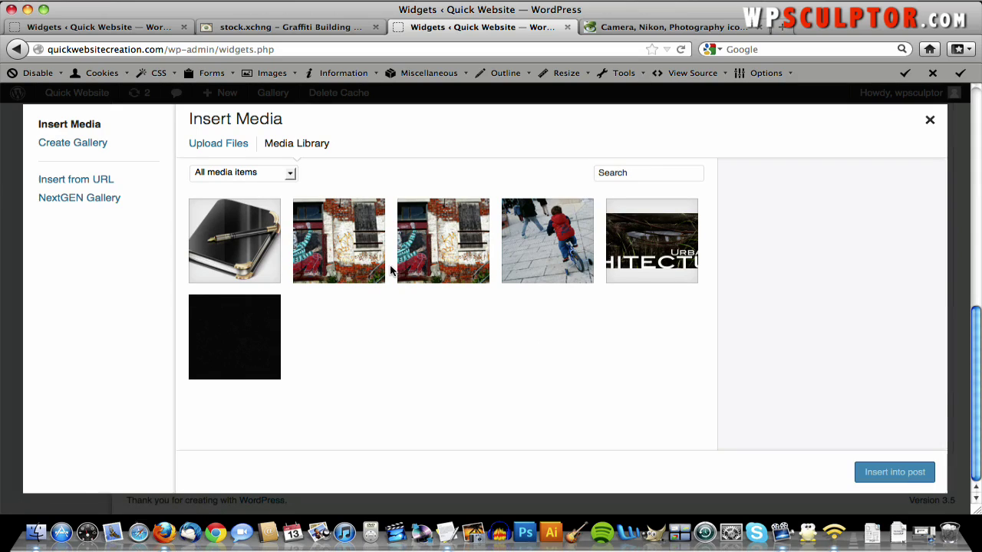
{"action": "left_click", "coordinate": [230, 148]}
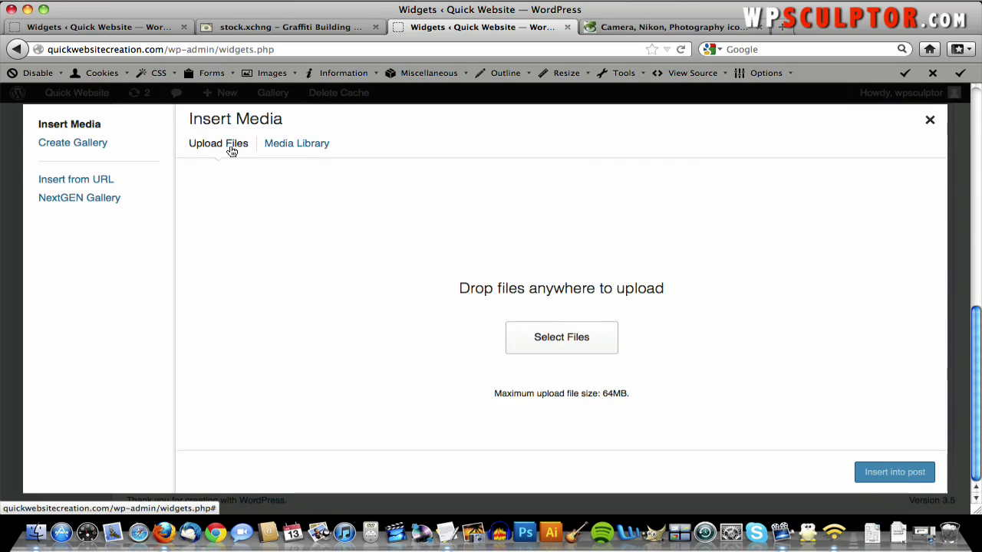
{"action": "left_click", "coordinate": [576, 350]}
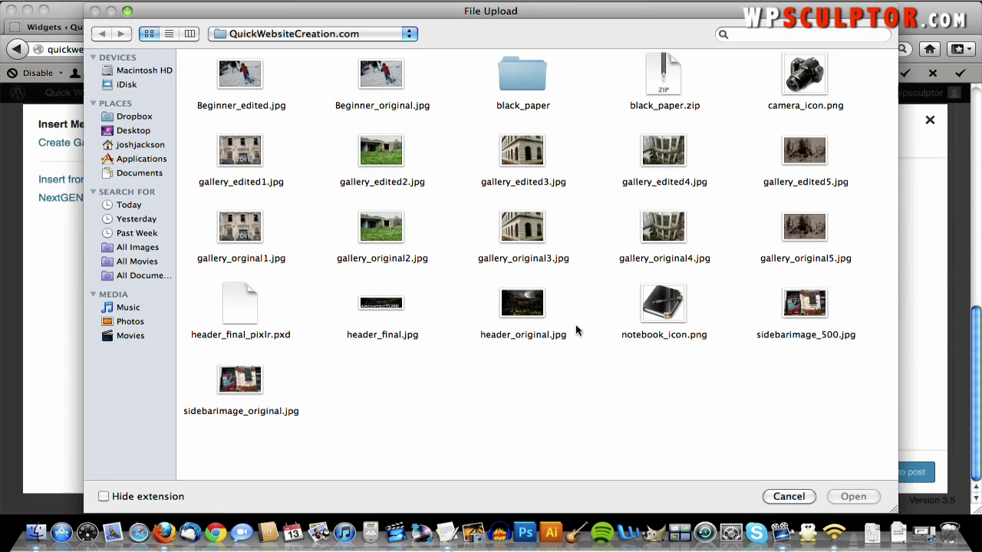
{"action": "double_click", "coordinate": [798, 73]}
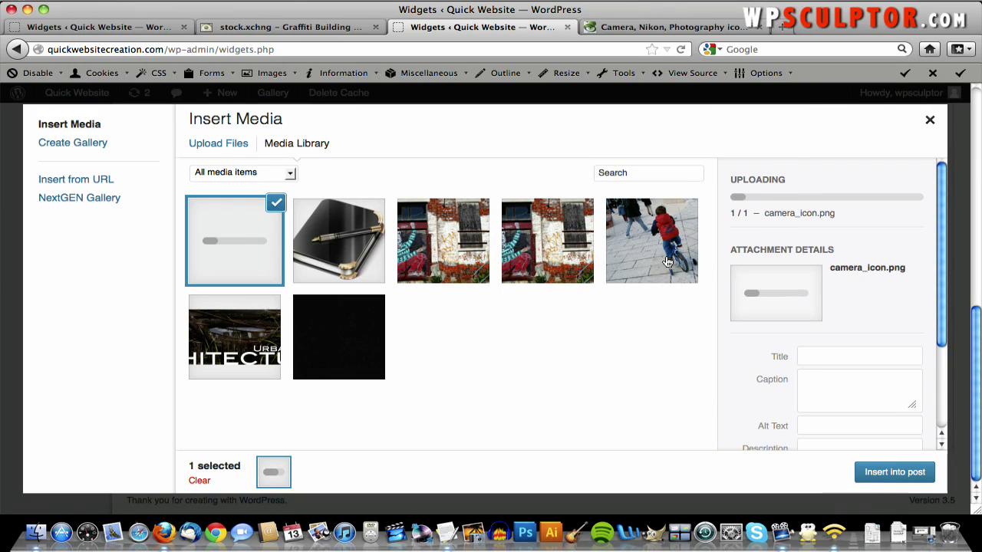
{"action": "scroll", "coordinate": [744, 290], "scroll_direction": "down", "scroll_amount": 3}
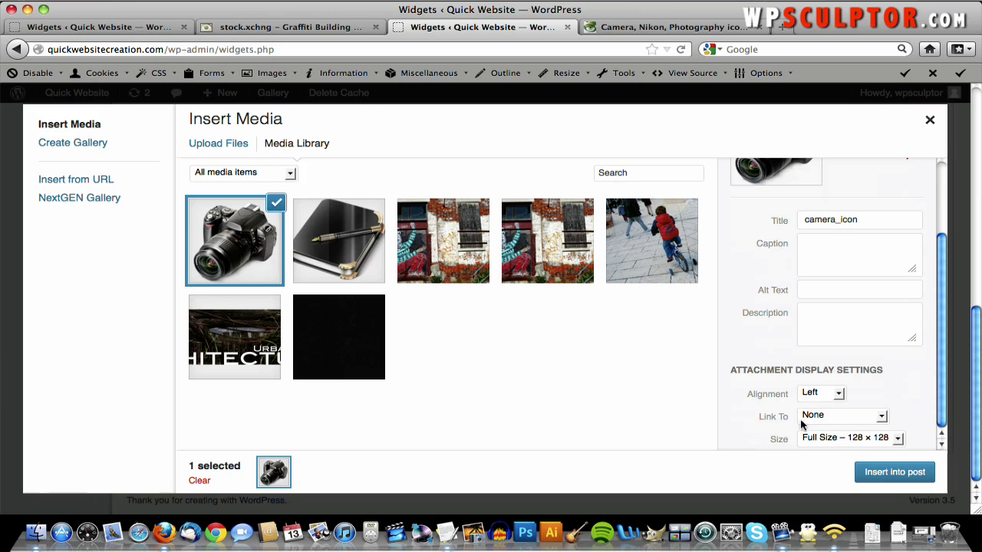
{"action": "left_click", "coordinate": [892, 470]}
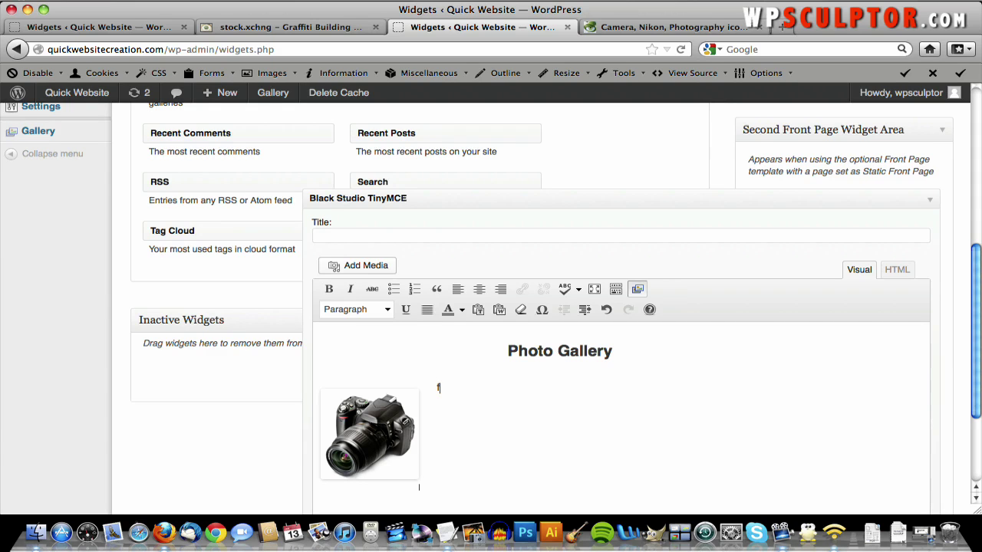
- Copy the description paragraph from the Text Content notes and paste it beside the camera icon
{"action": "left_click", "coordinate": [438, 388]}
{"action": "key", "text": "F3"}
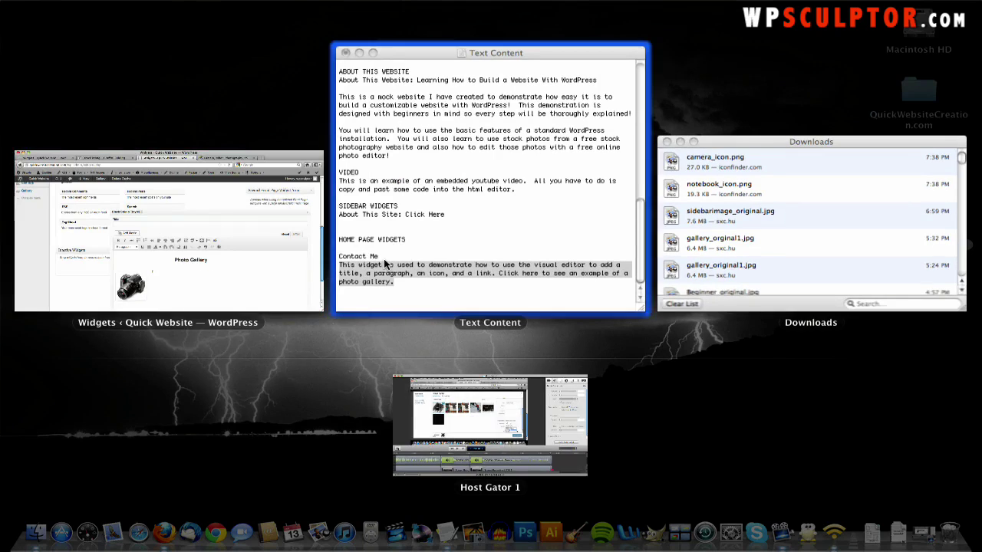
{"action": "left_click", "coordinate": [228, 288]}
{"action": "right_click", "coordinate": [228, 288]}
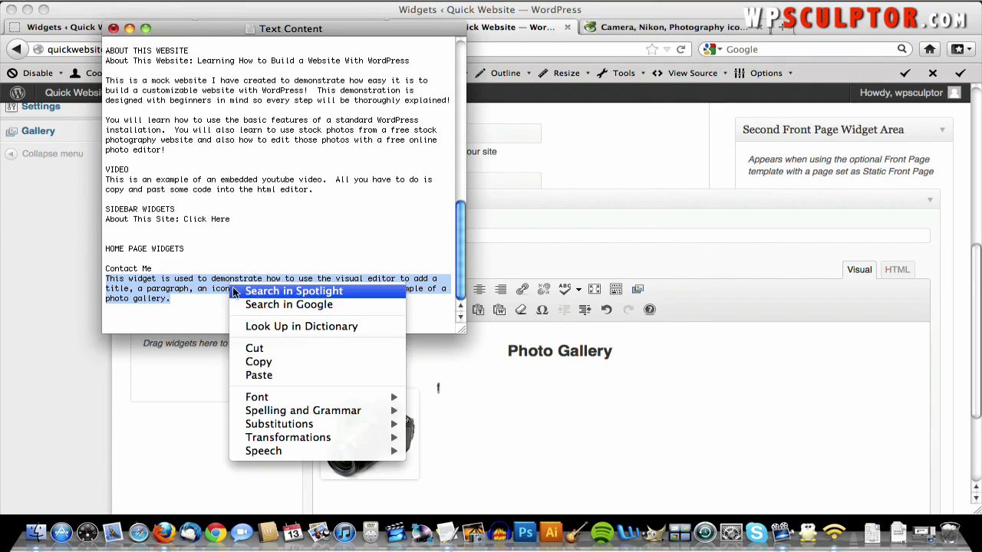
{"action": "left_click", "coordinate": [259, 362]}
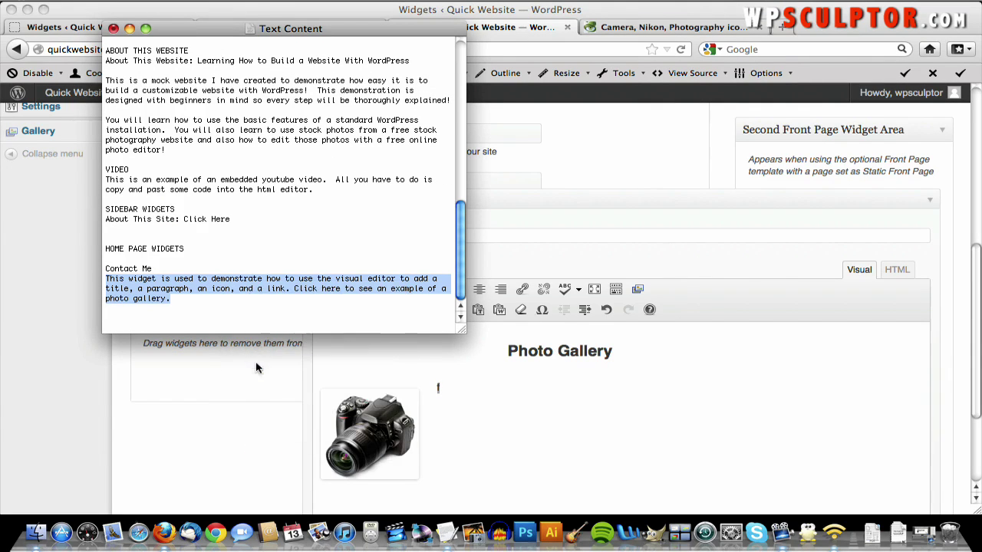
{"action": "left_click", "coordinate": [434, 392]}
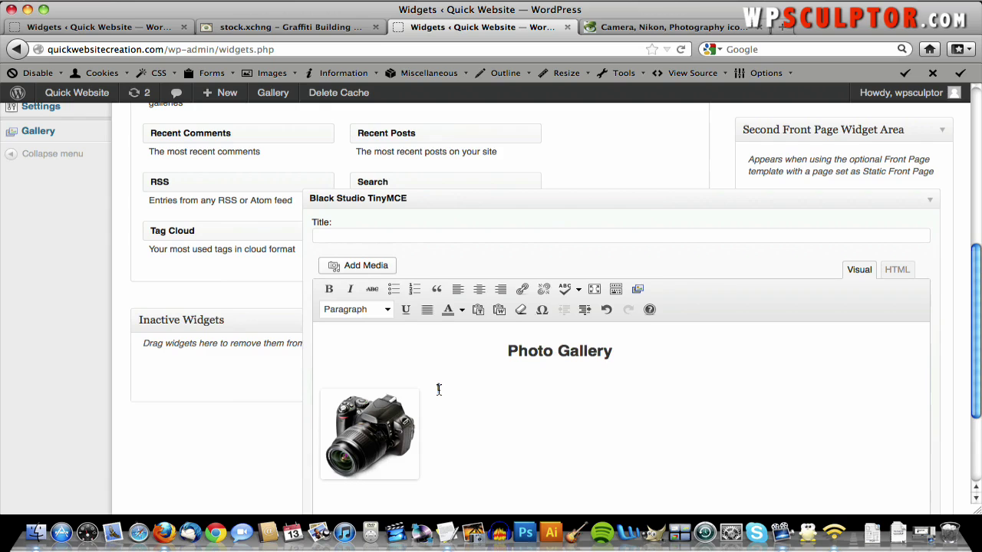
{"action": "right_click", "coordinate": [438, 388]}
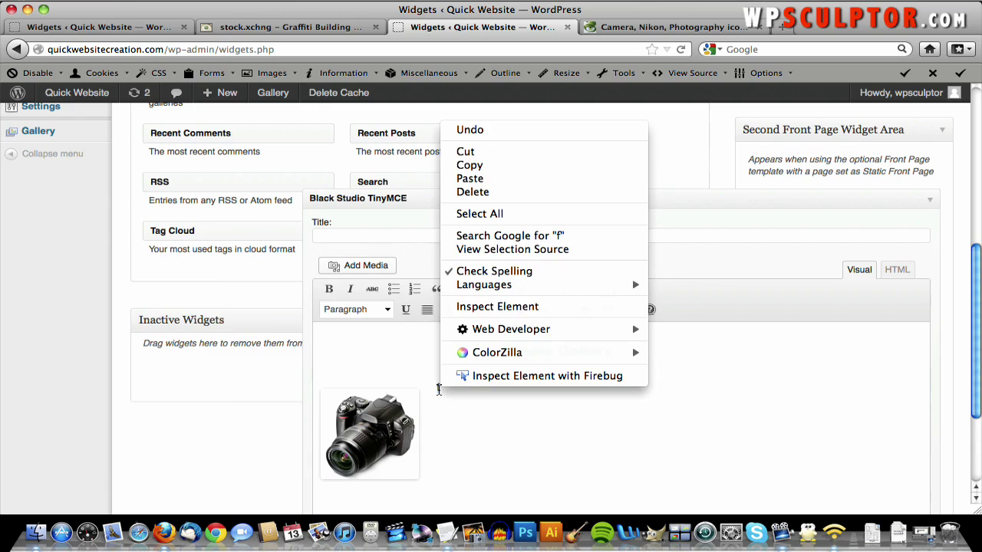
{"action": "left_click", "coordinate": [511, 186]}
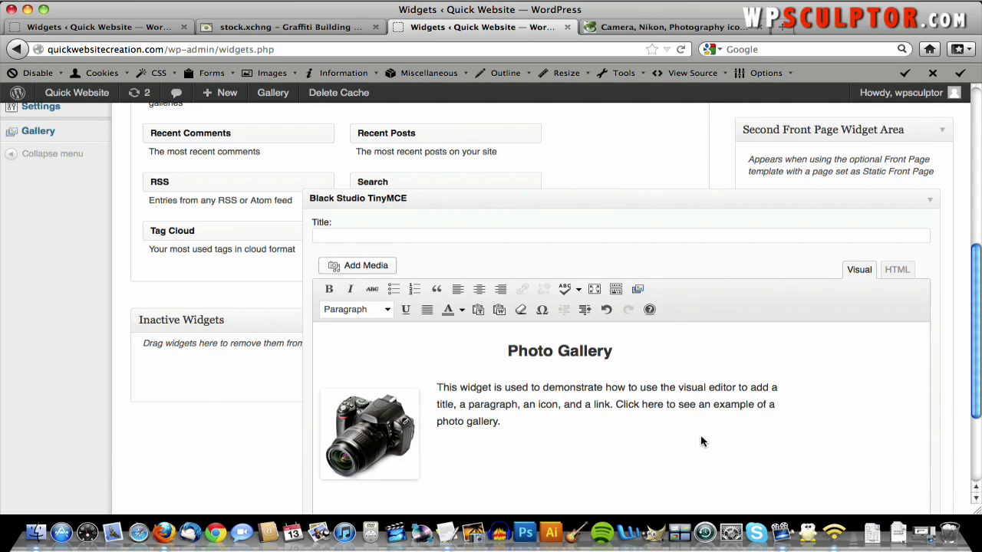
{"action": "scroll", "coordinate": [701, 442], "scroll_direction": "down", "scroll_amount": 3}
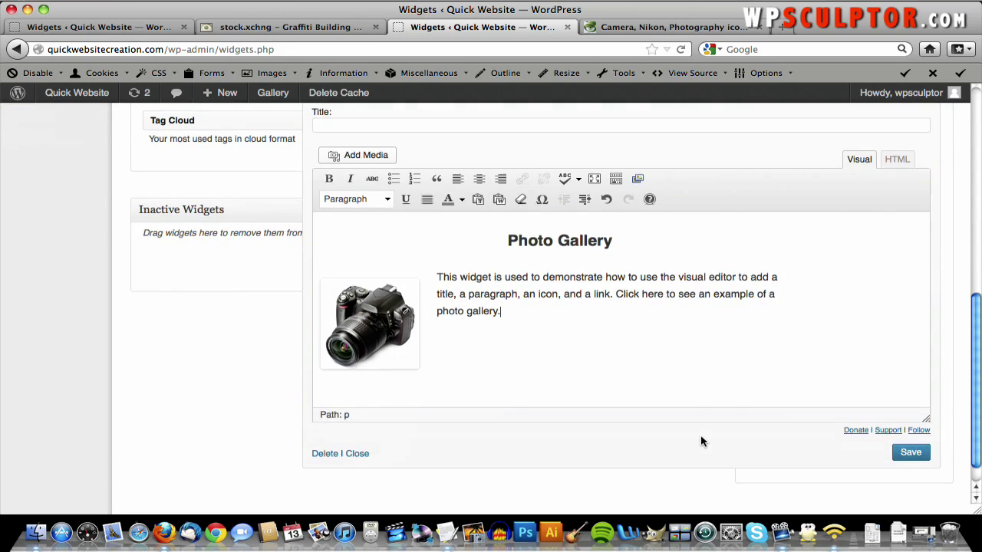
- Save the Photo Gallery widget and select the words 'Click here' in its paragraph
{"action": "left_click", "coordinate": [898, 455]}
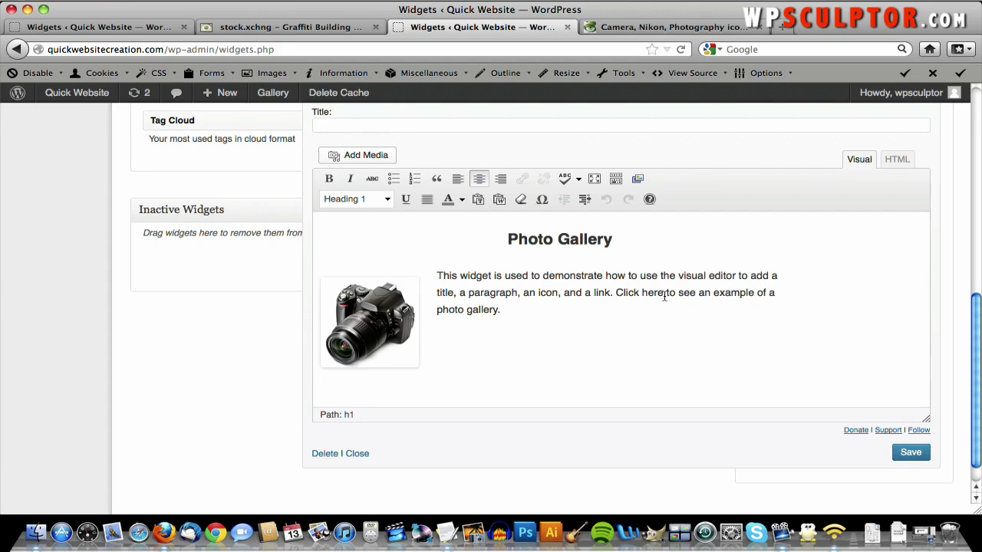
{"action": "left_click_drag", "start_coordinate": [653, 294], "coordinate": [616, 293]}
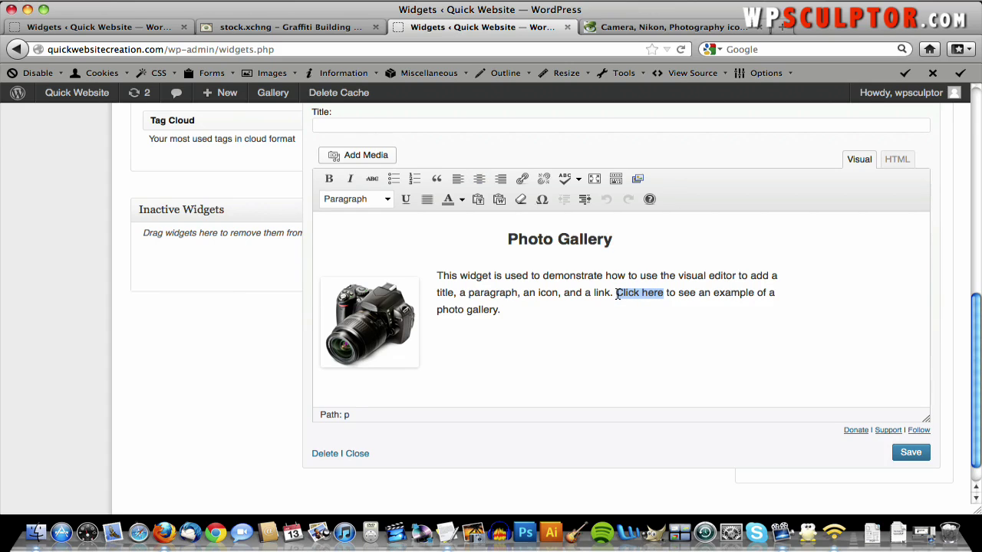
- Open the link dialog for 'Click here' and copy the Gallery page address from the live site
{"action": "left_click", "coordinate": [524, 178]}
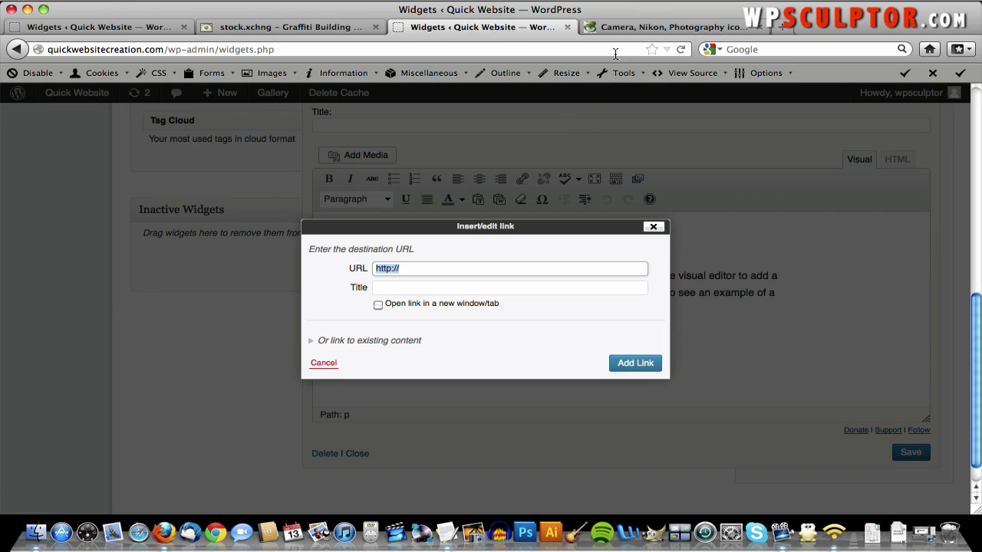
{"action": "left_click", "coordinate": [612, 27]}
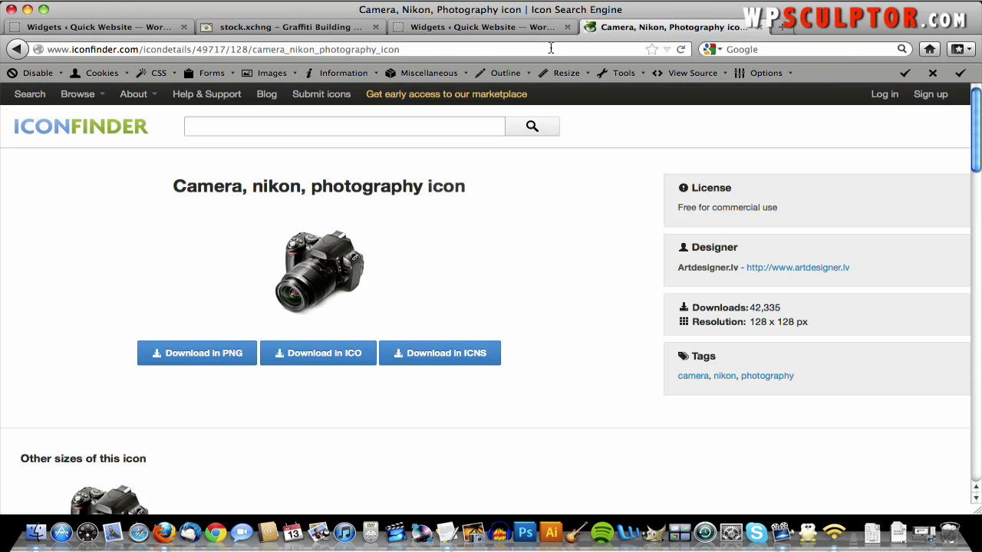
{"action": "left_click", "coordinate": [550, 49]}
{"action": "type", "text": "quickwebsitecreation.com"}
{"action": "key", "text": "Return"}
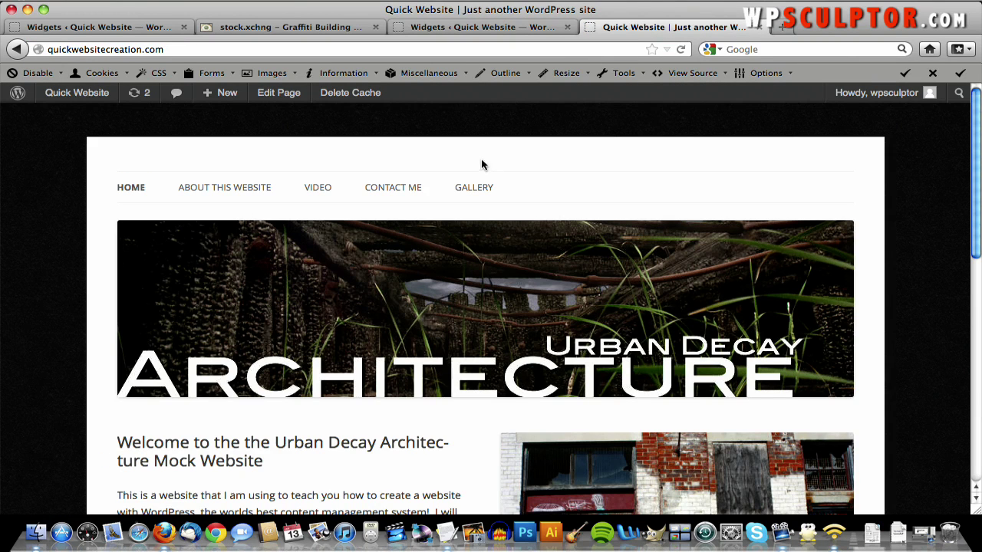
{"action": "left_click", "coordinate": [469, 188]}
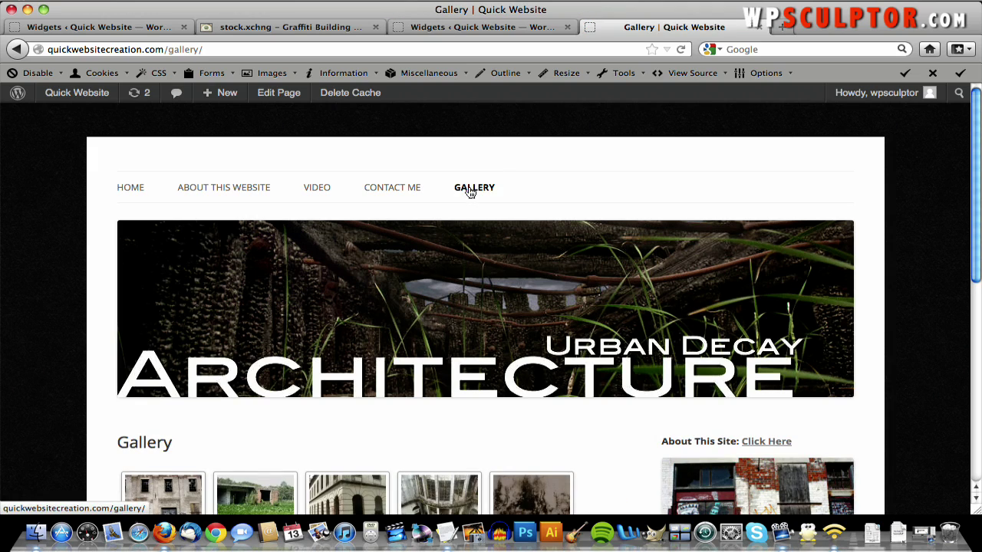
{"action": "left_click", "coordinate": [203, 52]}
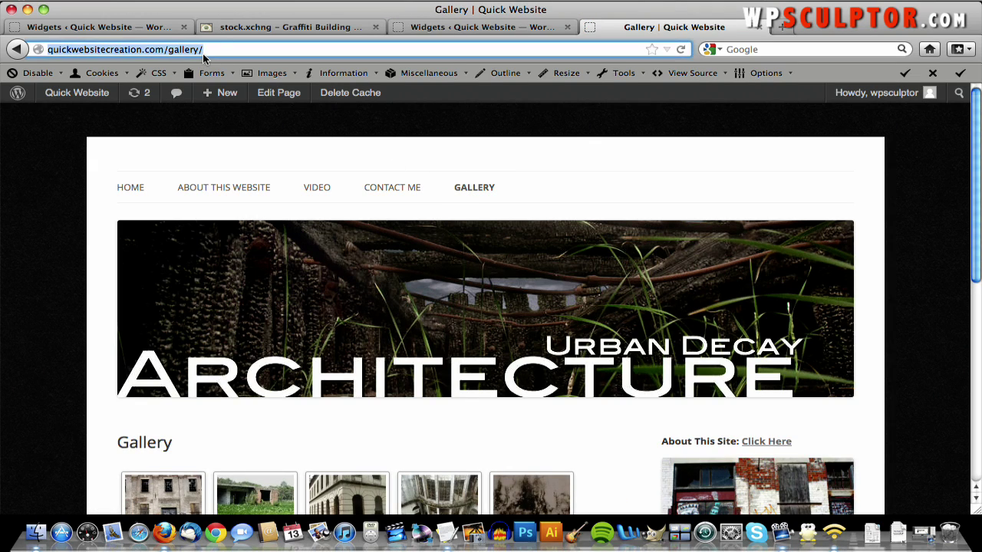
{"action": "right_click", "coordinate": [204, 54]}
{"action": "left_click", "coordinate": [230, 101]}
{"action": "left_click", "coordinate": [424, 30]}
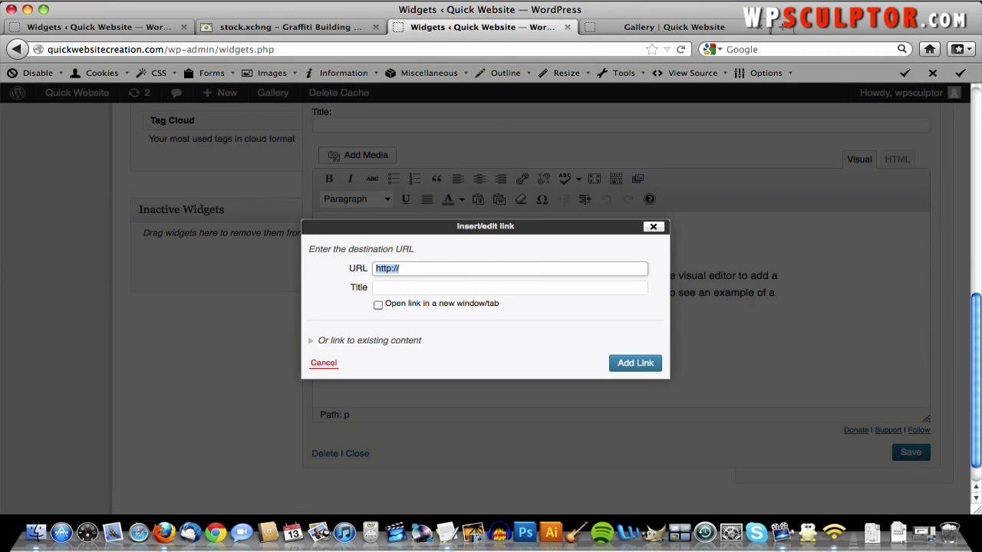
{"action": "double_click", "coordinate": [402, 275]}
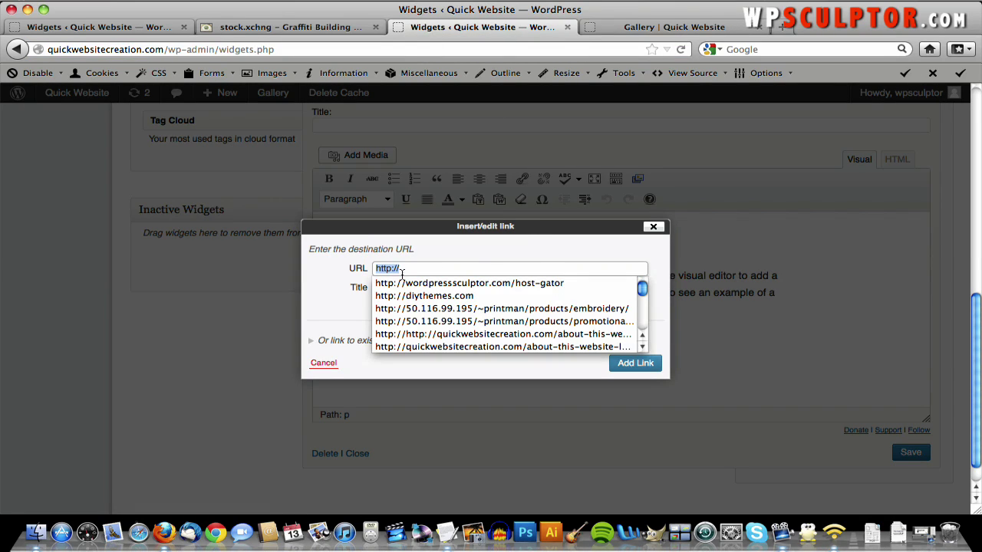
{"action": "key", "text": "super+v"}
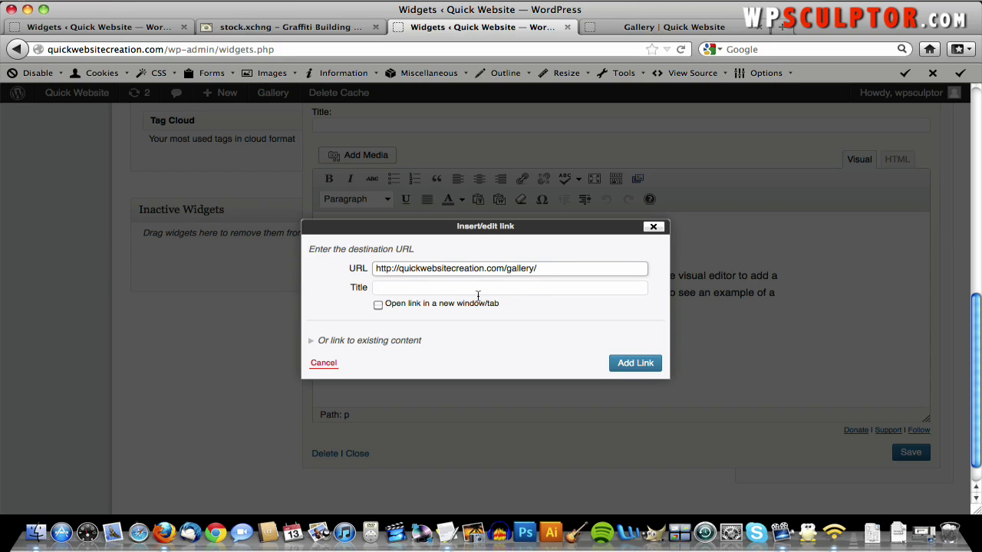
{"action": "left_click", "coordinate": [631, 366]}
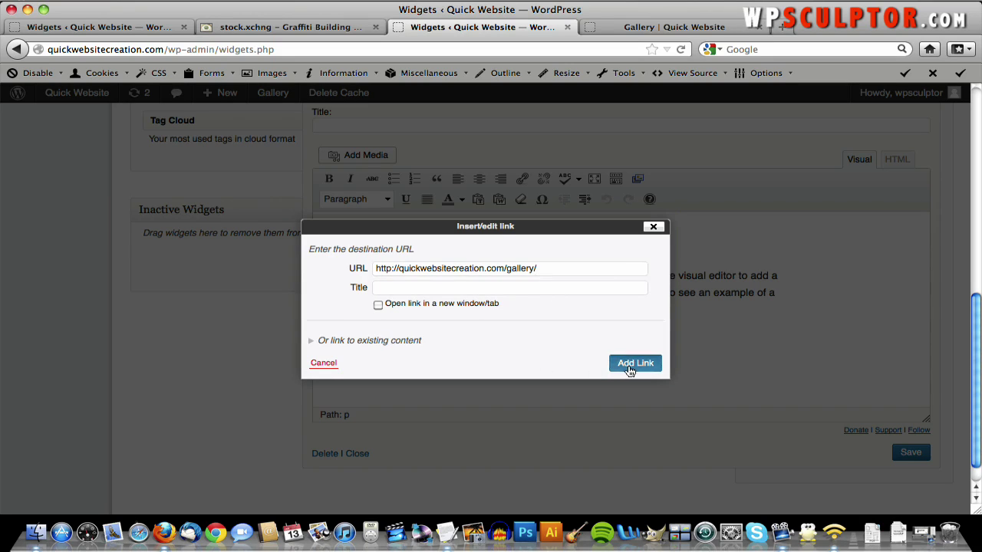
{"action": "left_click", "coordinate": [919, 455]}
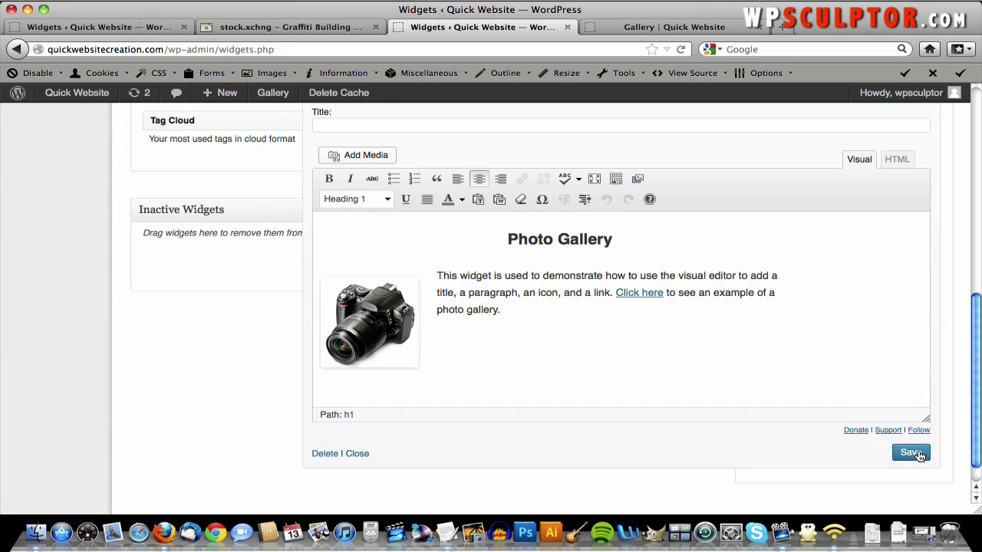
{"action": "scroll", "coordinate": [918, 450], "scroll_direction": "up", "scroll_amount": 3}
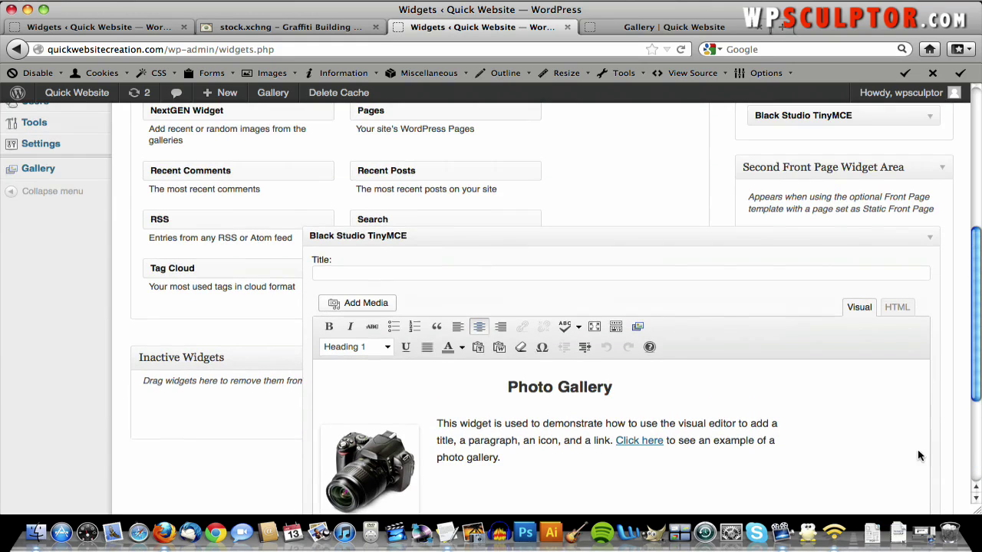
- Collapse the Photo Gallery widget, expand the Contact Me widget and select its 'Click here' words
{"action": "left_click", "coordinate": [930, 241]}
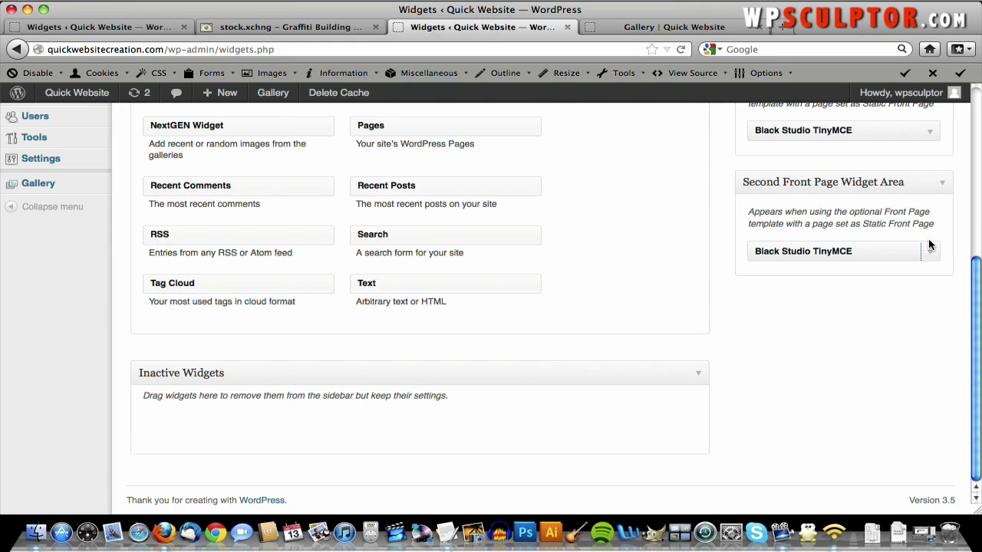
{"action": "scroll", "coordinate": [928, 244], "scroll_direction": "up", "scroll_amount": 3}
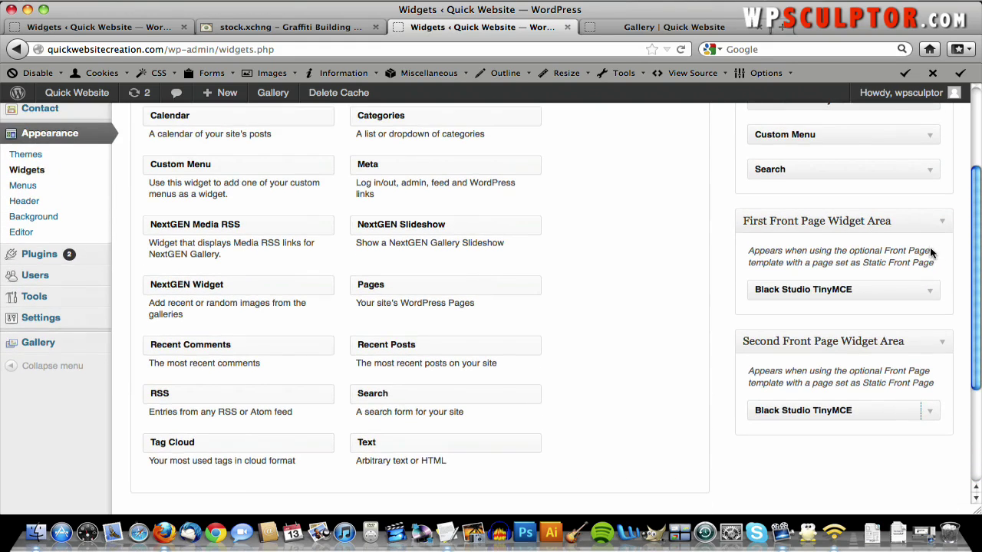
{"action": "left_click_drag", "start_coordinate": [931, 291], "coordinate": [932, 291]}
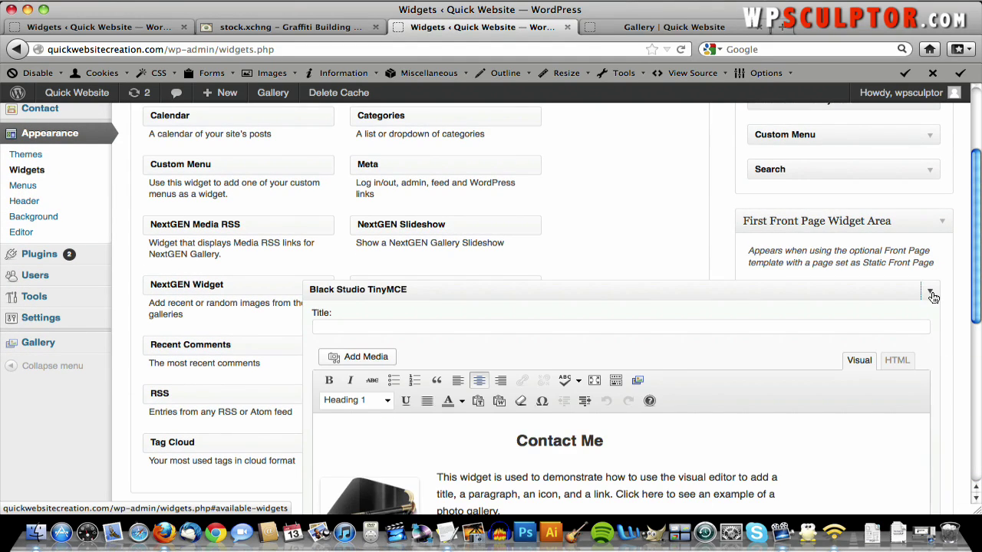
{"action": "scroll", "coordinate": [692, 385], "scroll_direction": "down", "scroll_amount": 2}
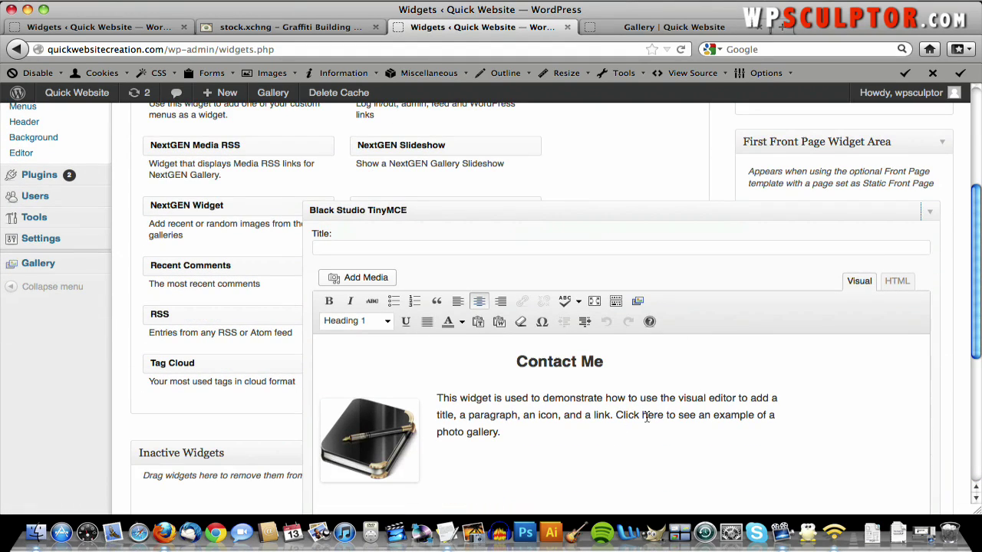
{"action": "left_click", "coordinate": [663, 420]}
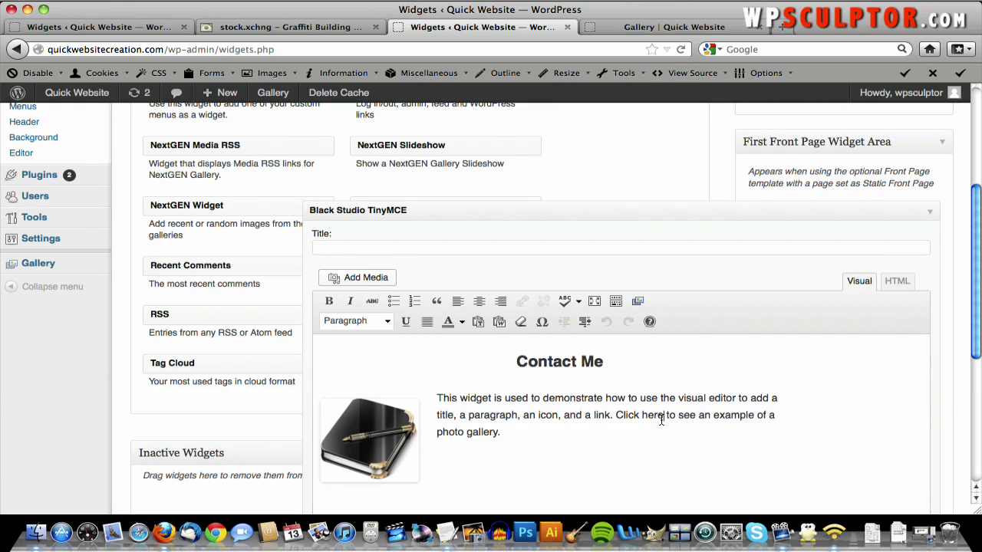
{"action": "left_click_drag", "start_coordinate": [664, 418], "coordinate": [617, 418]}
- Open the link dialog and copy the Contact Me page address from the live site
{"action": "left_click", "coordinate": [523, 301]}
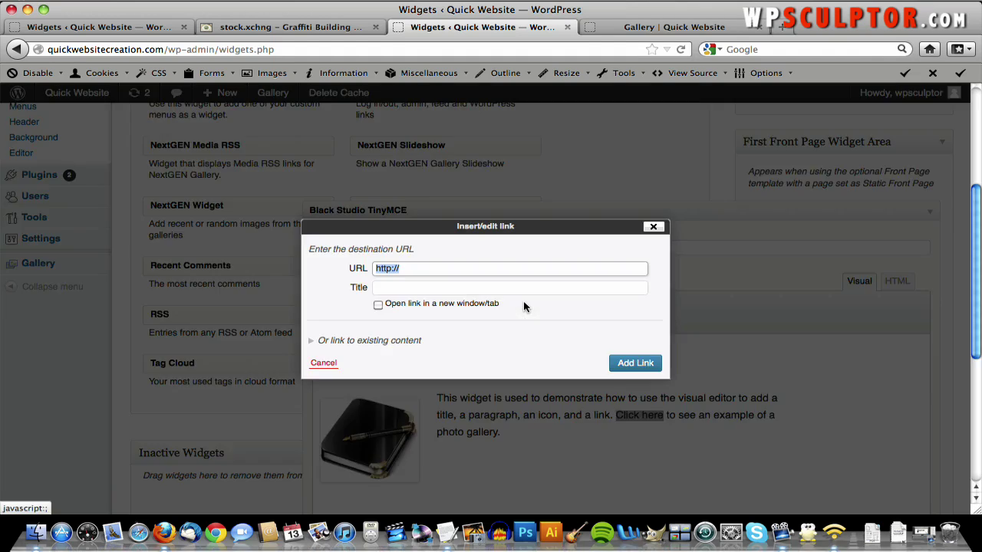
{"action": "left_click", "coordinate": [631, 28]}
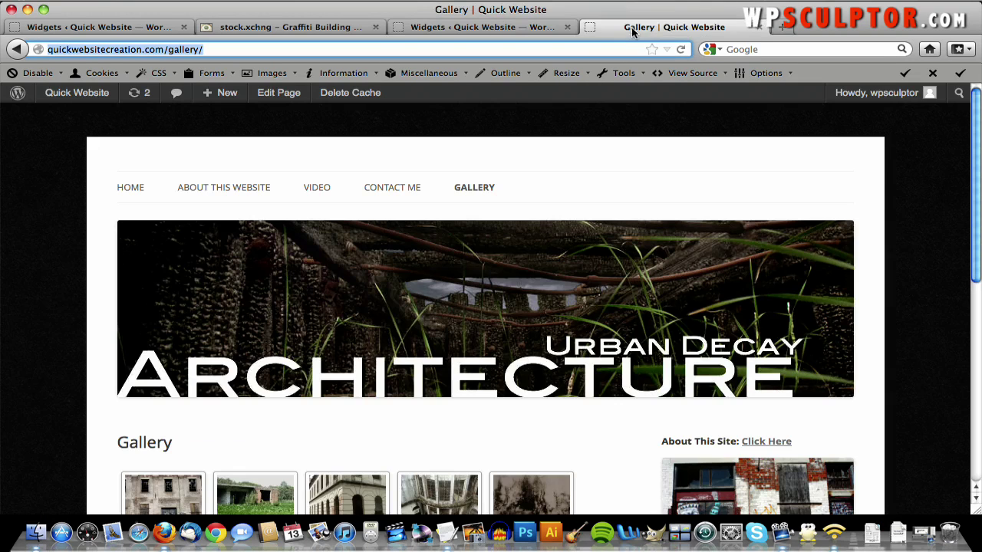
{"action": "left_click", "coordinate": [384, 194]}
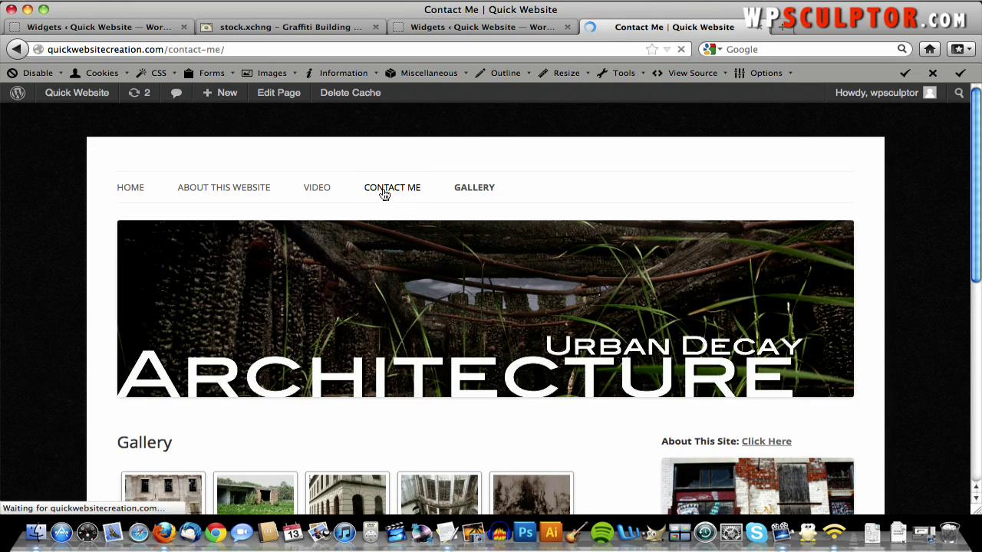
{"action": "left_click", "coordinate": [175, 51]}
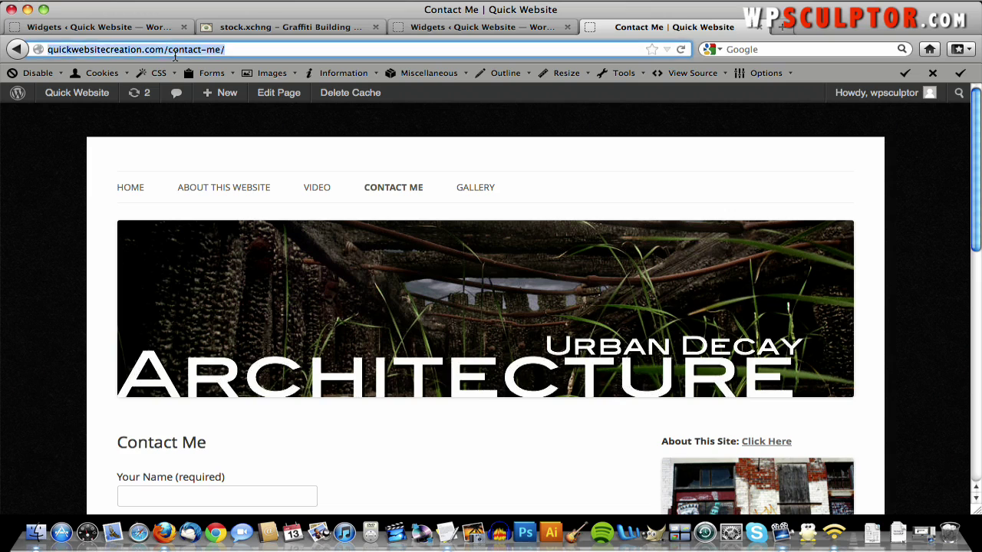
{"action": "right_click", "coordinate": [175, 56]}
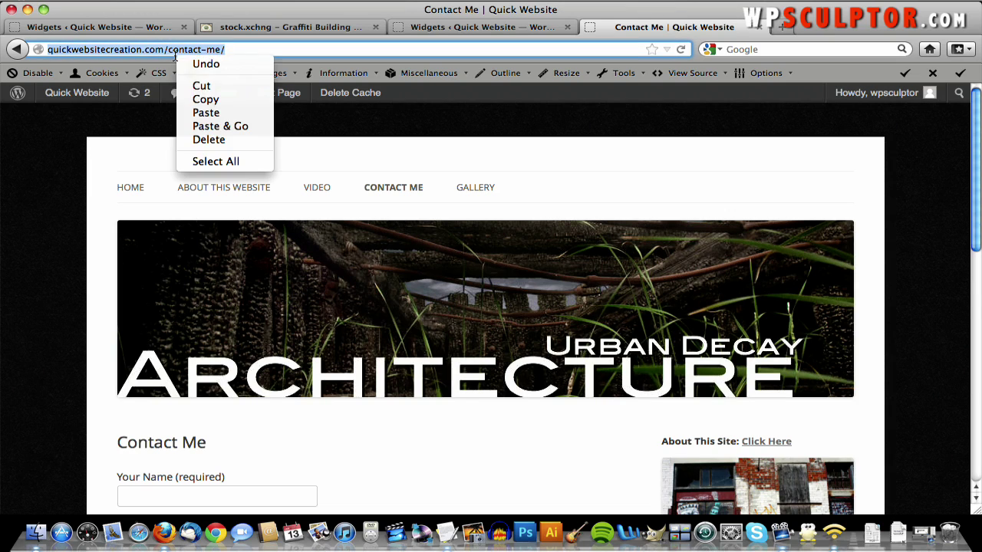
{"action": "left_click", "coordinate": [204, 100]}
{"action": "left_click", "coordinate": [415, 31]}
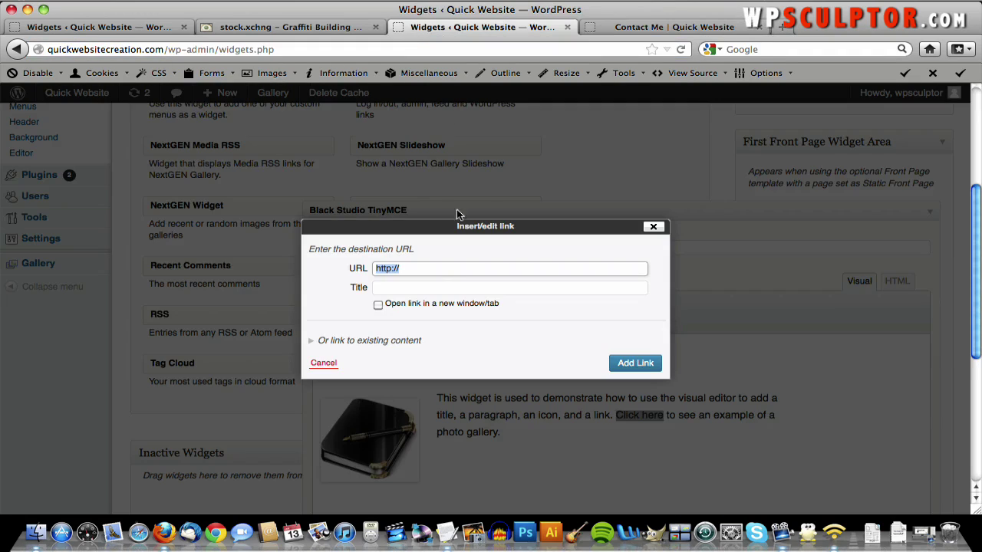
{"action": "left_click", "coordinate": [417, 270]}
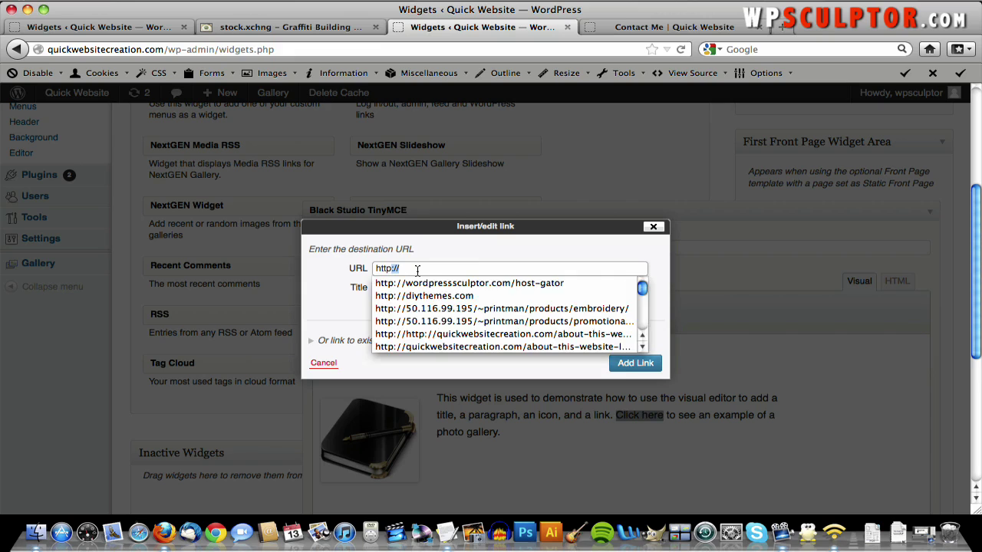
{"action": "right_click", "coordinate": [417, 270]}
{"action": "left_click", "coordinate": [448, 328]}
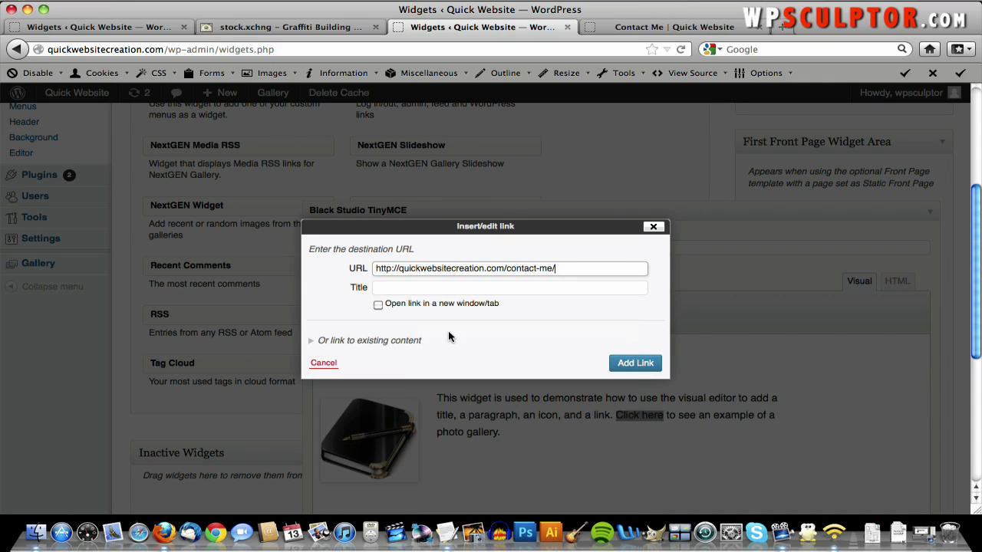
{"action": "left_click", "coordinate": [636, 364]}
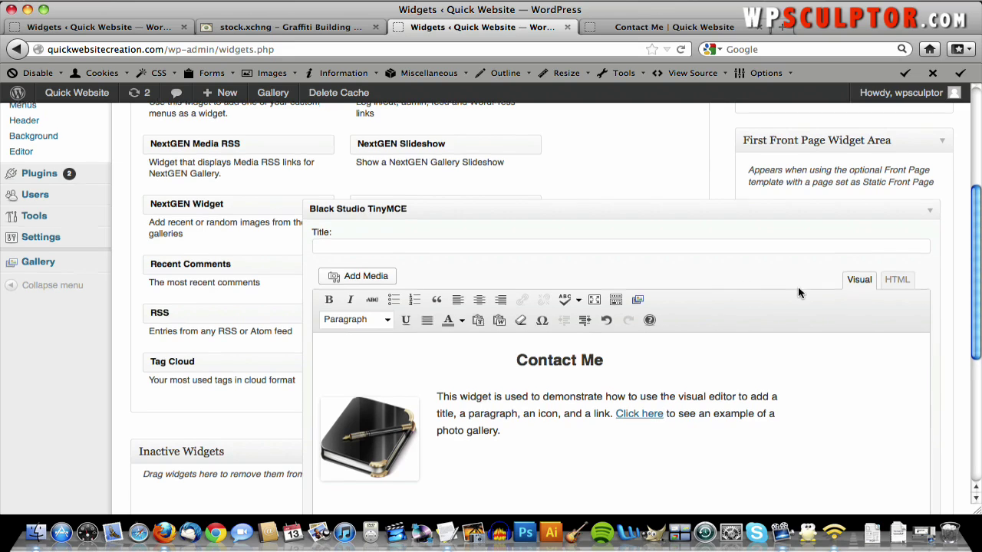
{"action": "scroll", "coordinate": [800, 290], "scroll_direction": "down", "scroll_amount": 5}
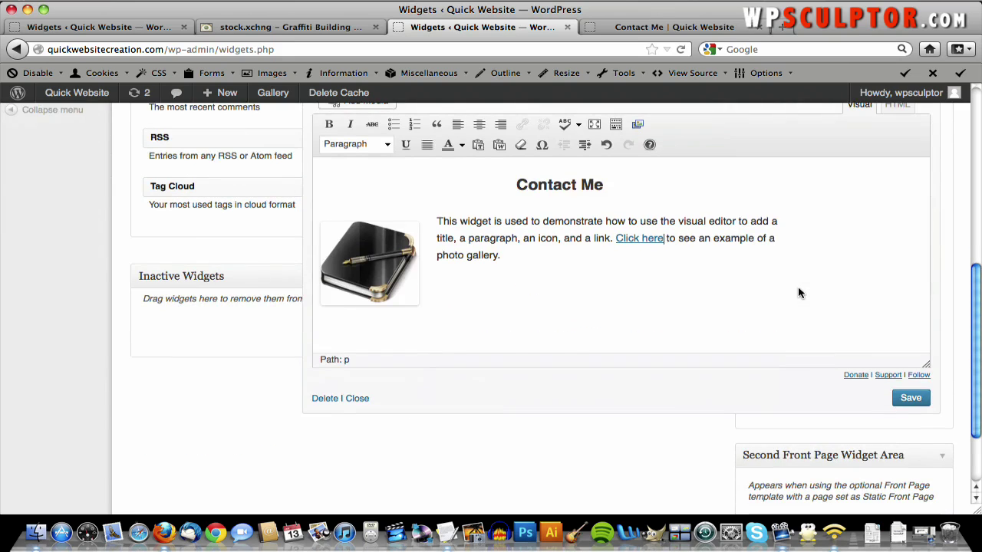
{"action": "left_click", "coordinate": [910, 398]}
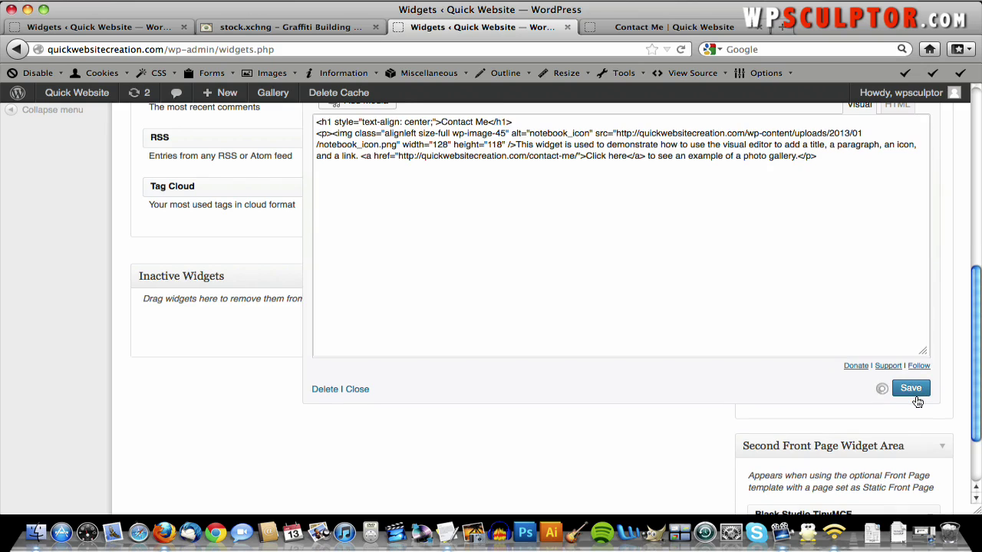
{"action": "scroll", "coordinate": [917, 402], "scroll_direction": "up", "scroll_amount": 4}
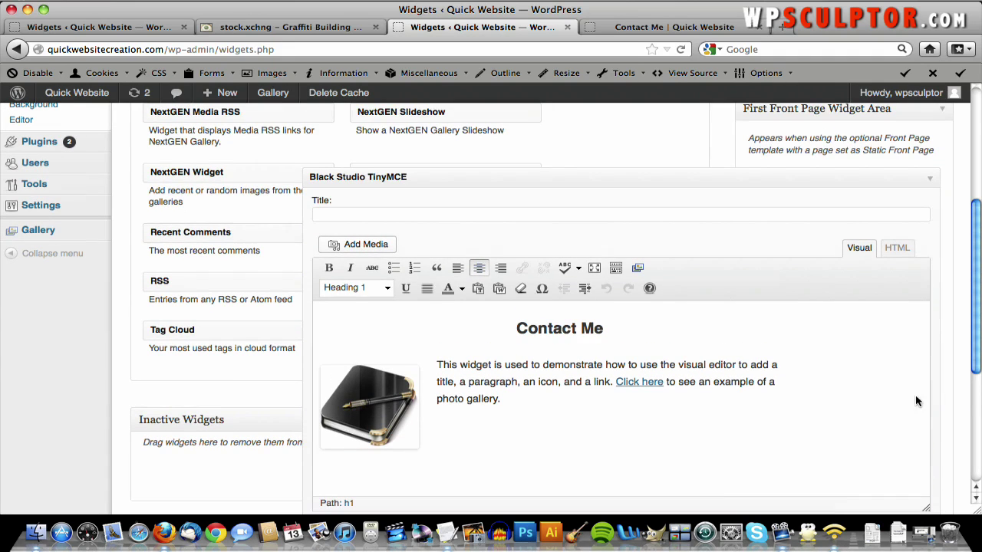
{"action": "left_click", "coordinate": [930, 178]}
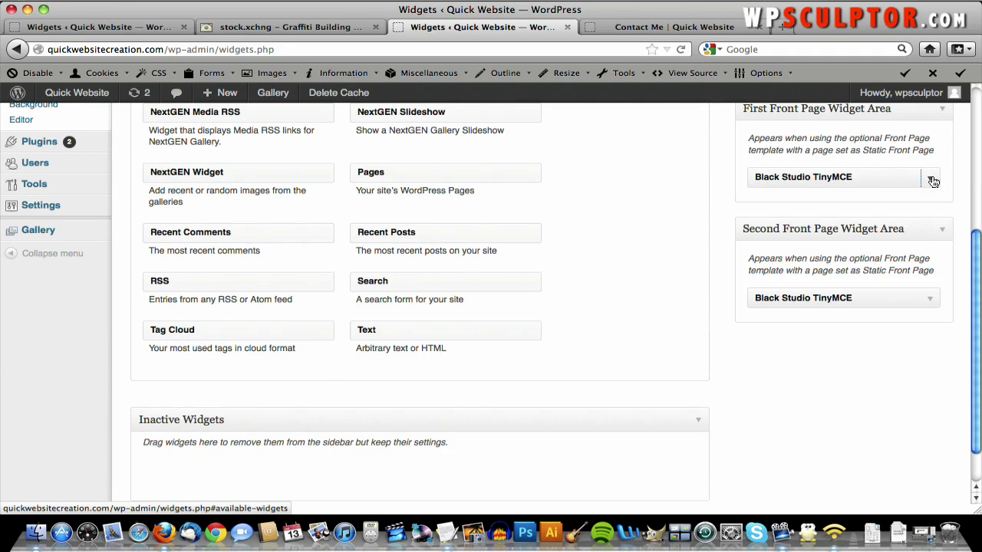
- Go to the live home page and test the Contact Me widget's 'Click here' link
{"action": "left_click", "coordinate": [620, 28]}
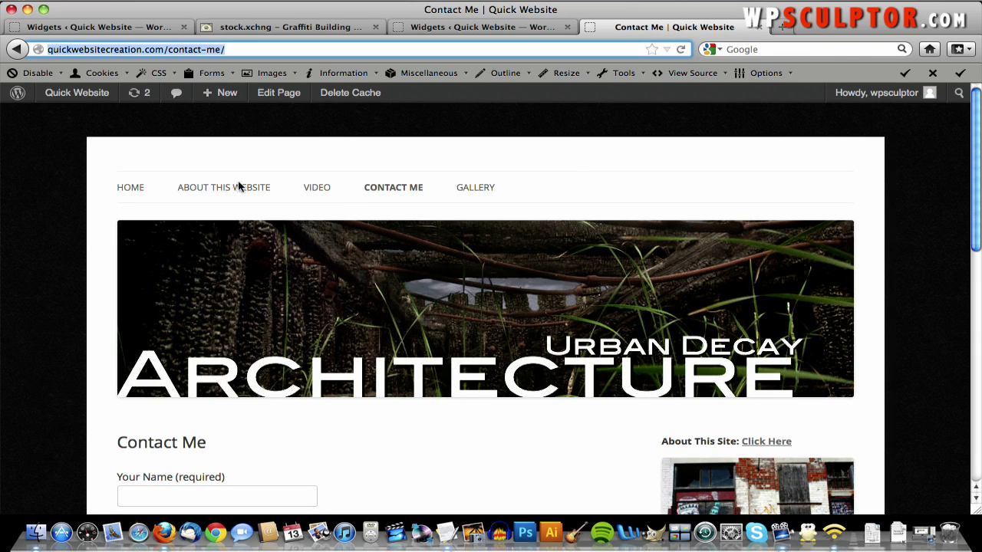
{"action": "left_click", "coordinate": [129, 188]}
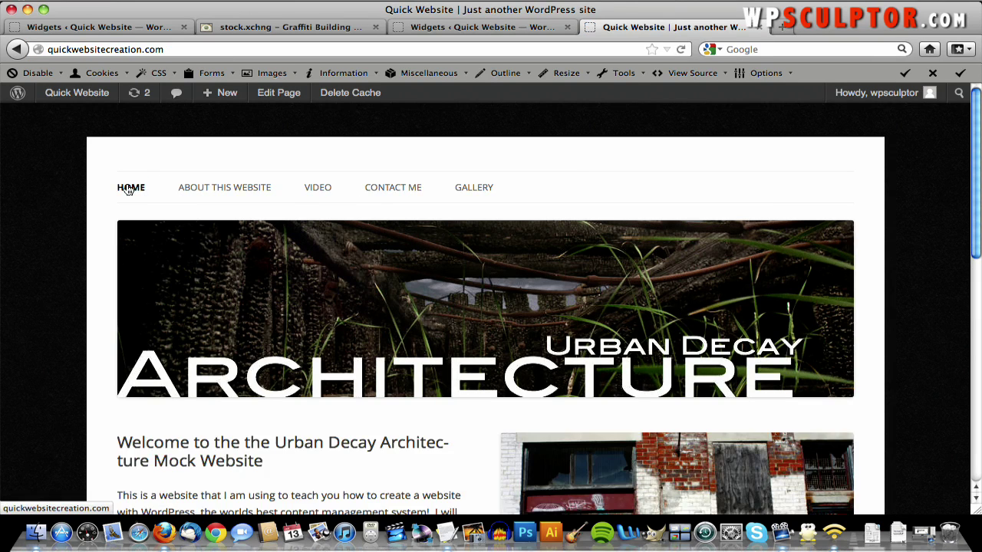
{"action": "scroll", "coordinate": [548, 240], "scroll_direction": "down", "scroll_amount": 5}
{"action": "scroll", "coordinate": [547, 240], "scroll_direction": "down", "scroll_amount": 8}
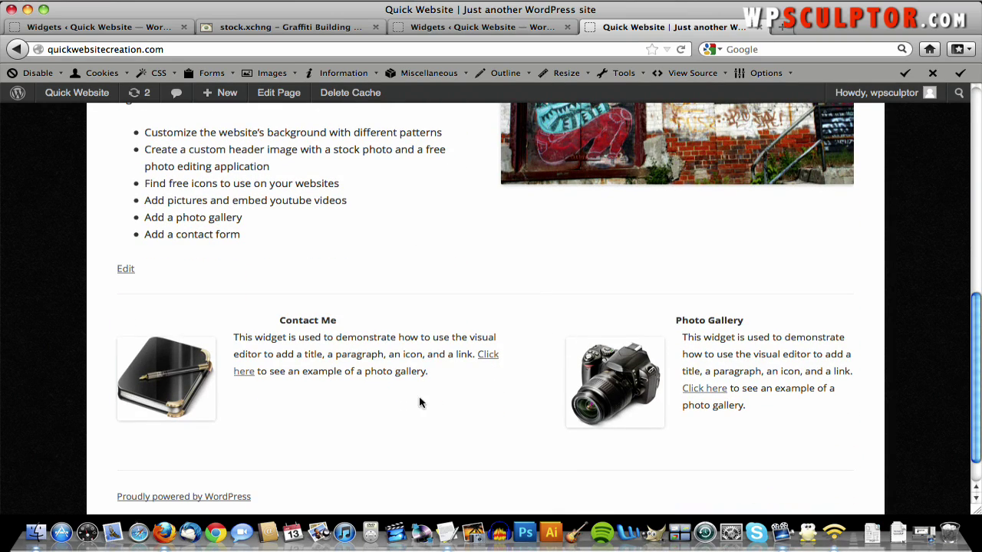
{"action": "left_click", "coordinate": [487, 362]}
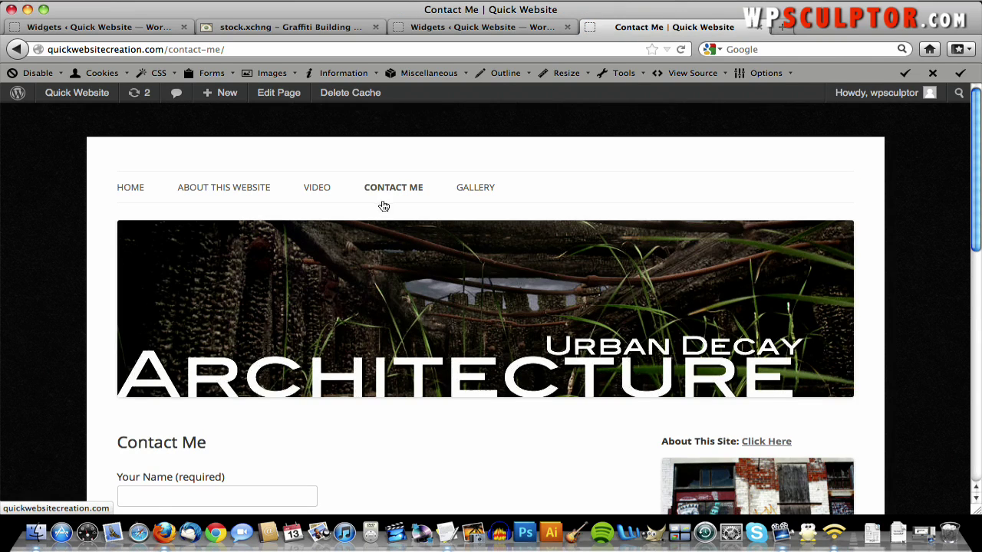
{"action": "scroll", "coordinate": [384, 205], "scroll_direction": "down", "scroll_amount": 5}
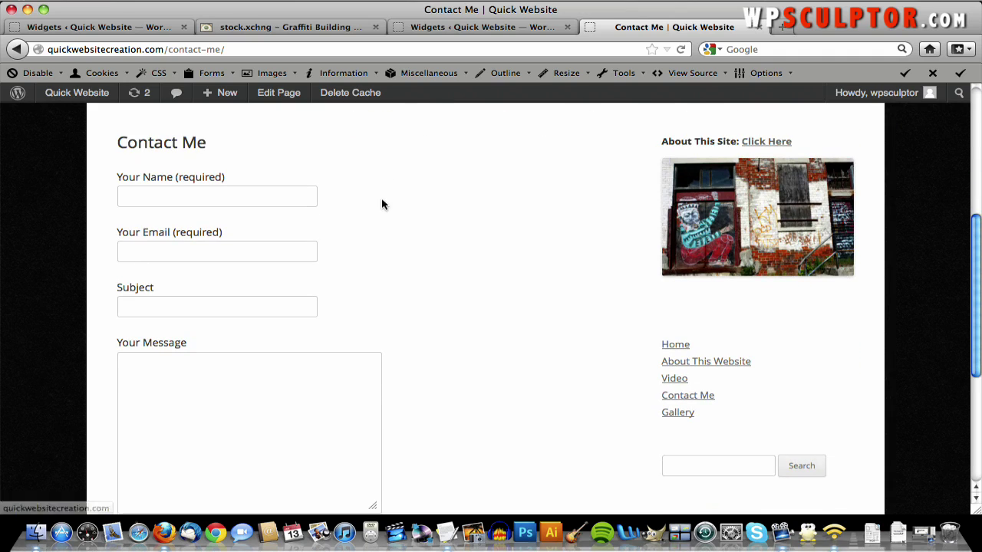
{"action": "scroll", "coordinate": [382, 204], "scroll_direction": "up", "scroll_amount": 5}
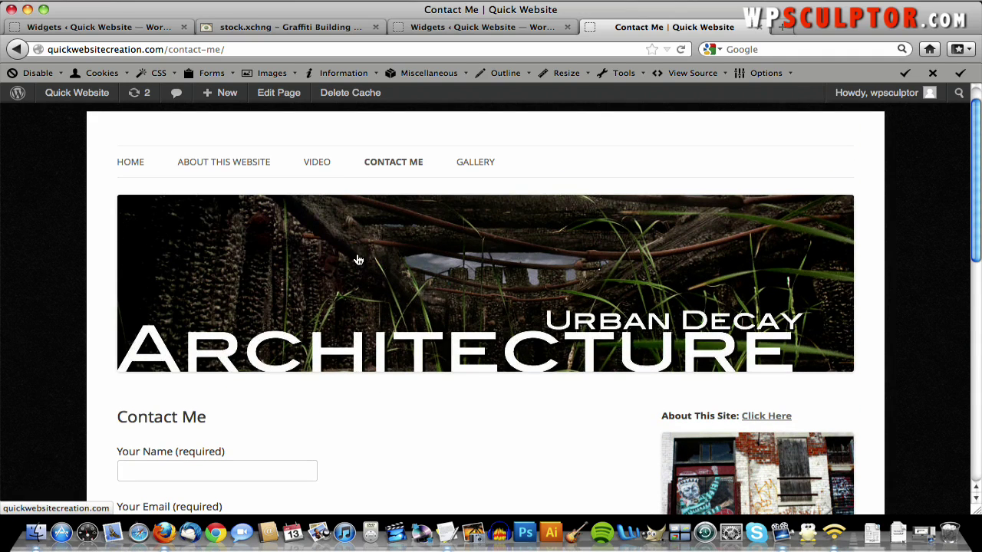
- Return home and confirm the Photo Gallery link opens the Gallery page with five photos
{"action": "left_click", "coordinate": [358, 260]}
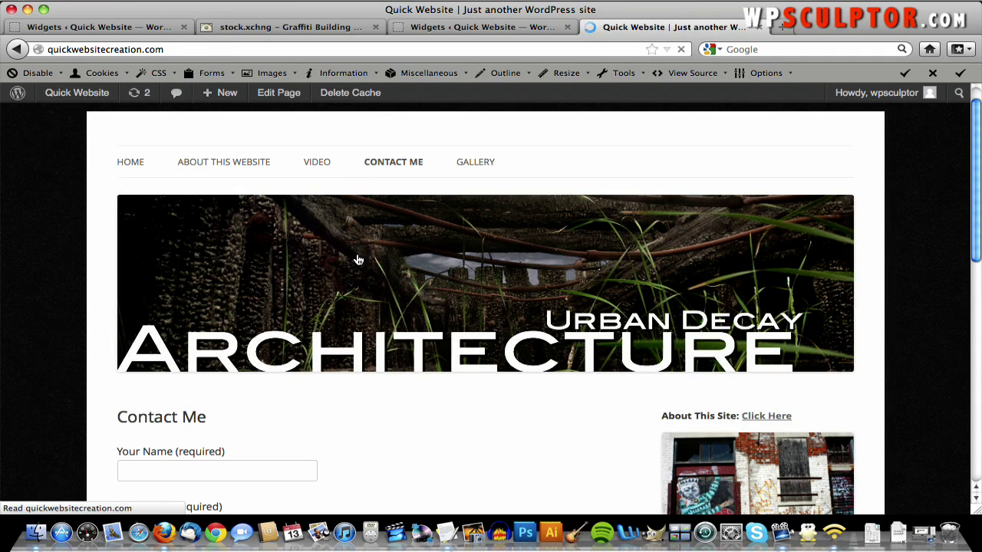
{"action": "scroll", "coordinate": [357, 260], "scroll_direction": "down", "scroll_amount": 8}
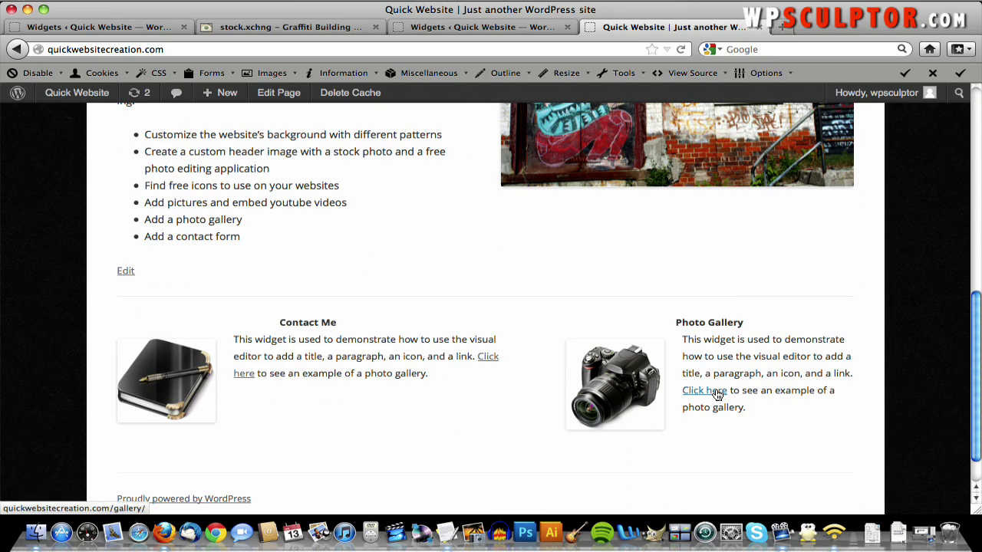
{"action": "left_click", "coordinate": [716, 392]}
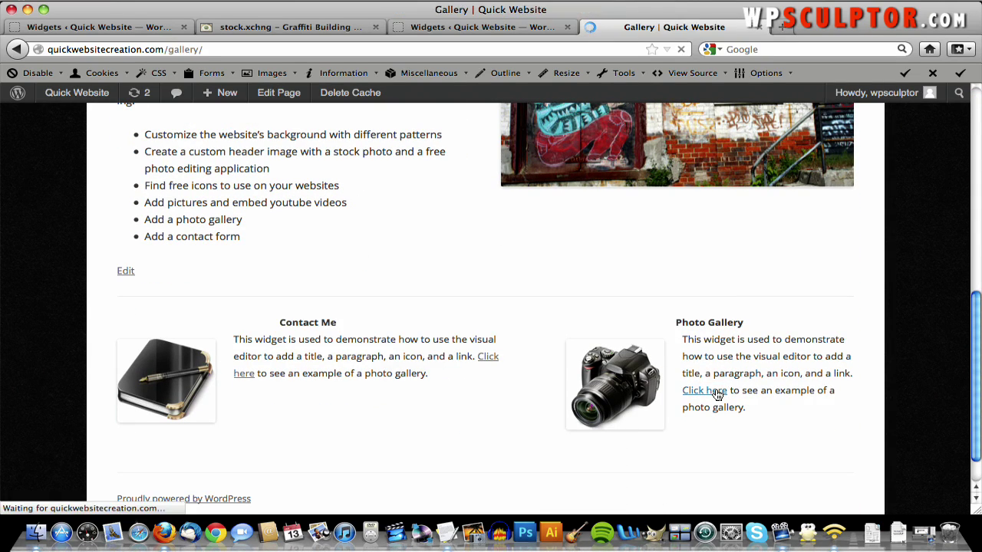
{"action": "scroll", "coordinate": [667, 326], "scroll_direction": "down", "scroll_amount": 4}
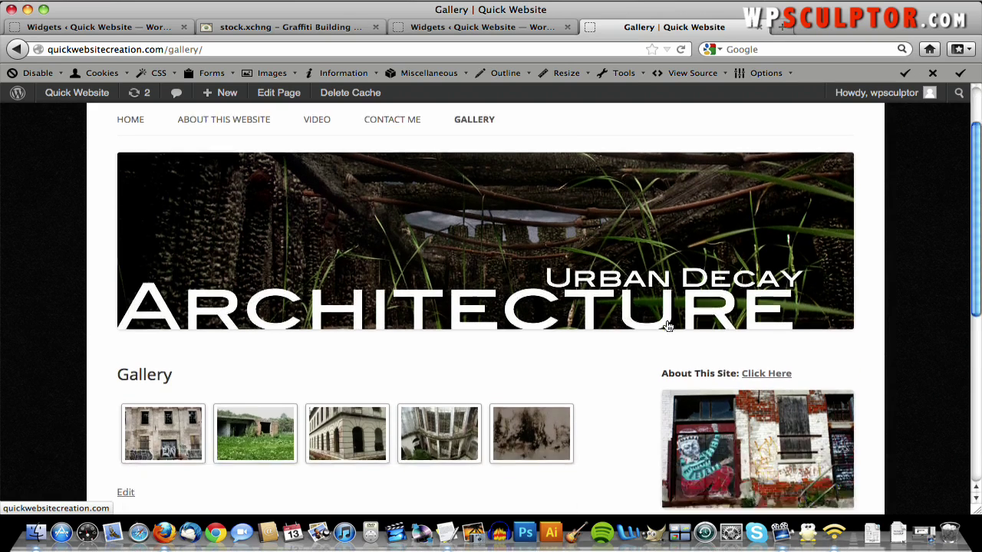
{"action": "scroll", "coordinate": [667, 326], "scroll_direction": "down", "scroll_amount": 6}
{"action": "left_click", "coordinate": [667, 322]}
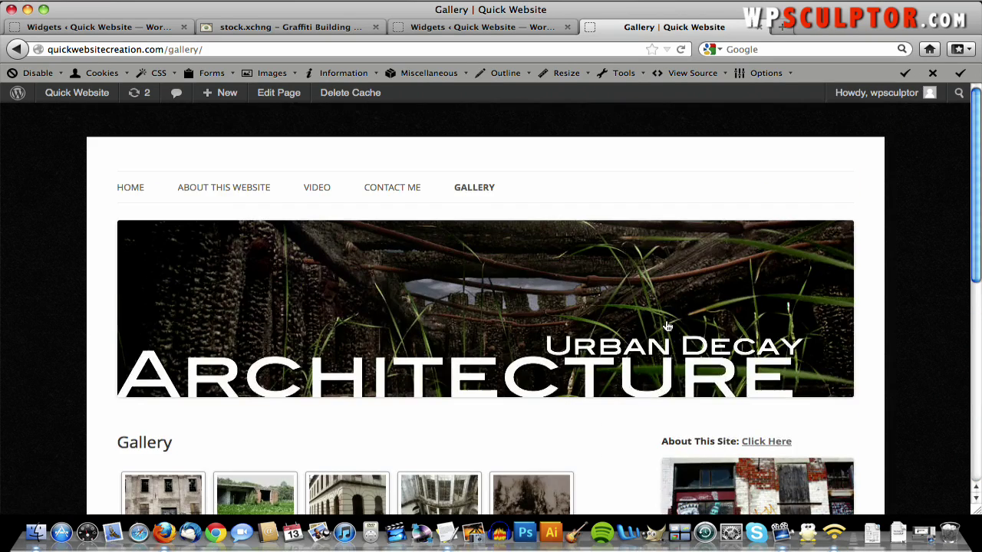